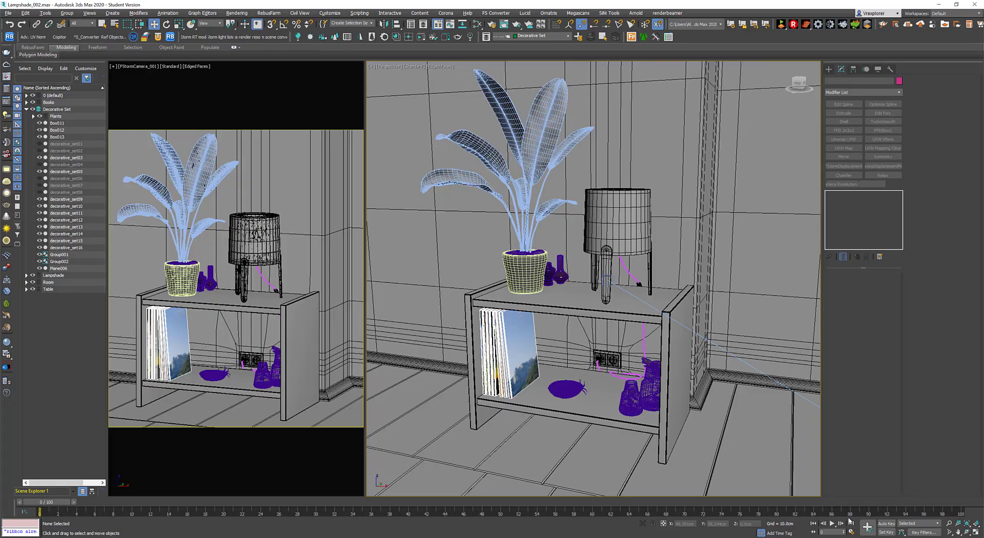
- Check the basic-shaders-wooden-floor-oak-cgmood folder in File Explorer and return to 3ds Max
{"action": "key", "text": "alt+Tab"}
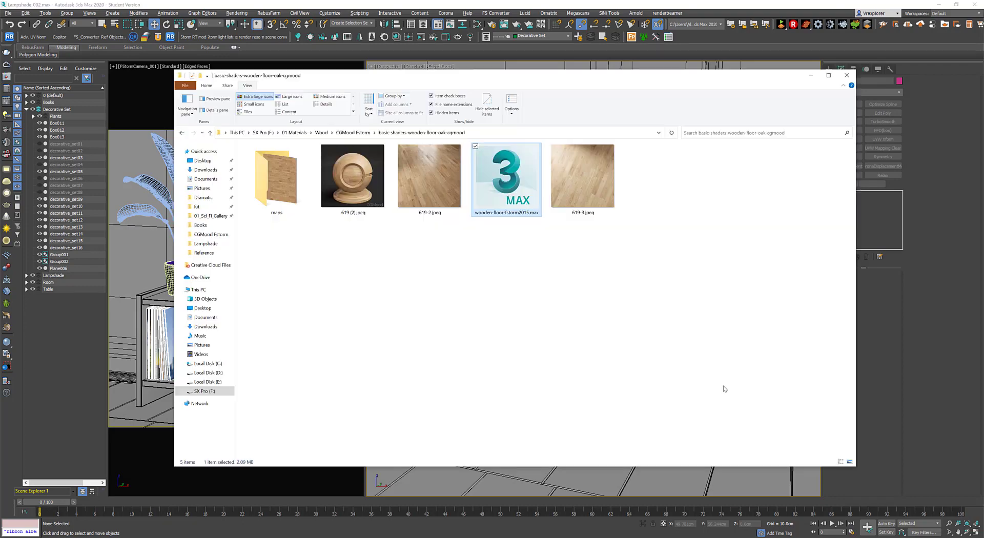
{"action": "left_click", "coordinate": [577, 341]}
{"action": "left_click", "coordinate": [566, 2]}
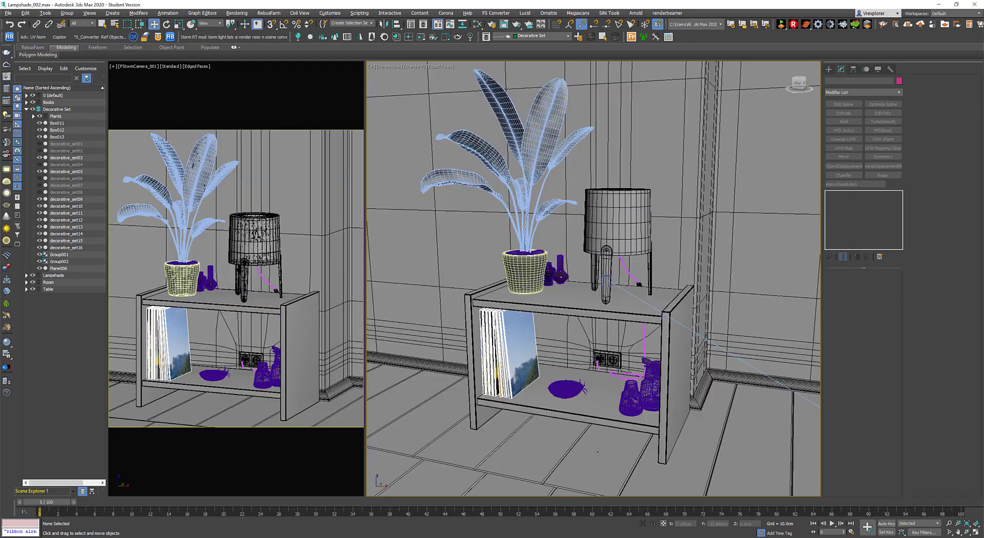
- Hide the room's existing plank floor object
{"action": "left_click", "coordinate": [598, 451]}
{"action": "scroll", "coordinate": [597, 445], "scroll_direction": "down", "scroll_amount": 7}
{"action": "middle_click_drag", "start_coordinate": [584, 328], "coordinate": [583, 365], "text": "alt"}
{"action": "key", "text": "Delete"}
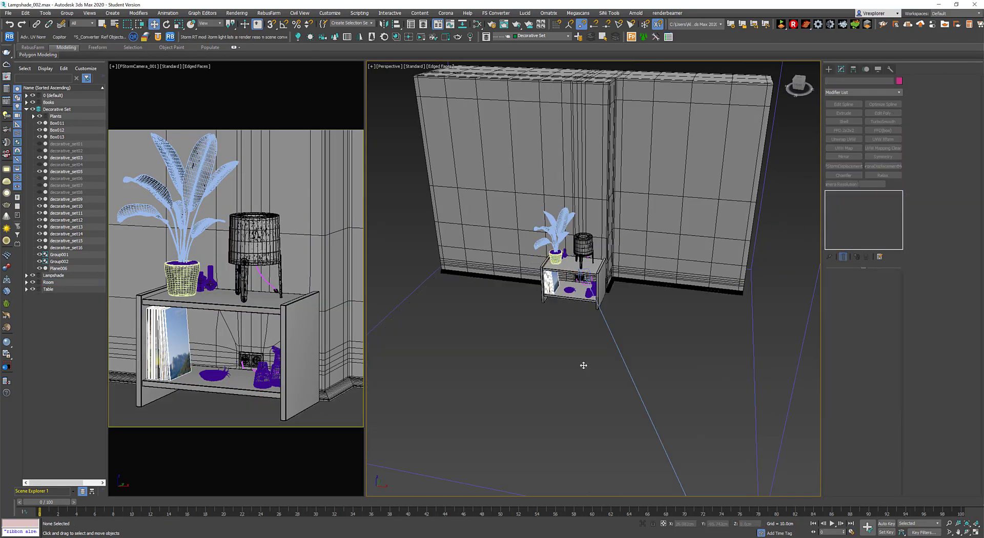
{"action": "key", "text": "ctrl+z"}
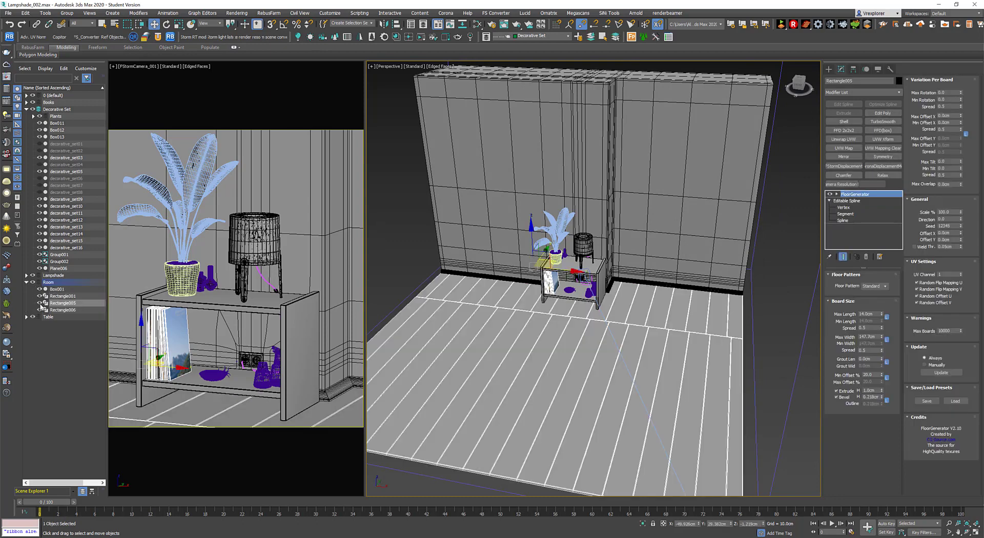
{"action": "left_click", "coordinate": [40, 303]}
{"action": "middle_click_drag", "start_coordinate": [522, 344], "coordinate": [542, 347]}
- Switch to File Explorer and merge wooden-floor-fstorm2015.max into the 3ds Max scene, accepting the obsolete file notice
{"action": "key", "text": "alt+Tab"}
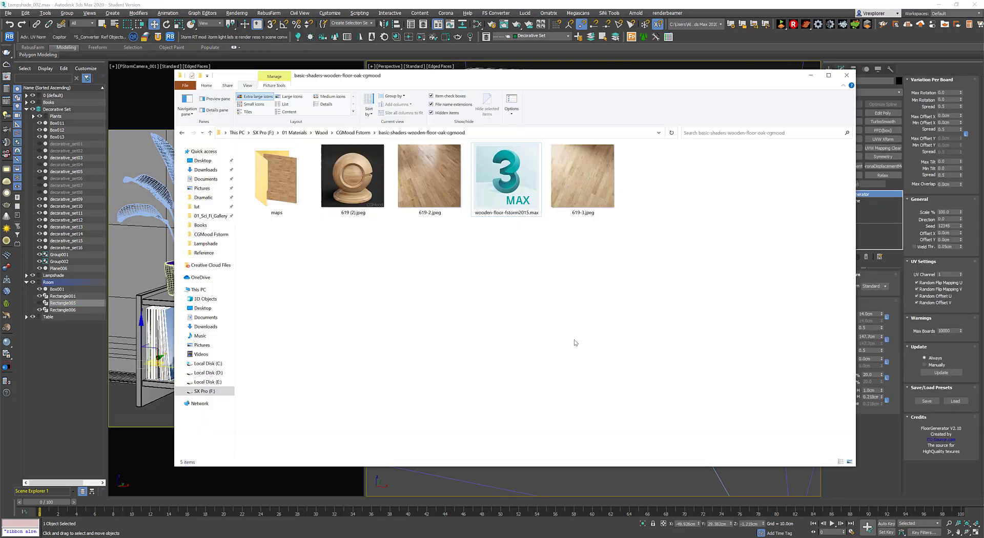
{"action": "left_click_drag", "start_coordinate": [506, 180], "coordinate": [632, 485]}
{"action": "left_click", "coordinate": [645, 496]}
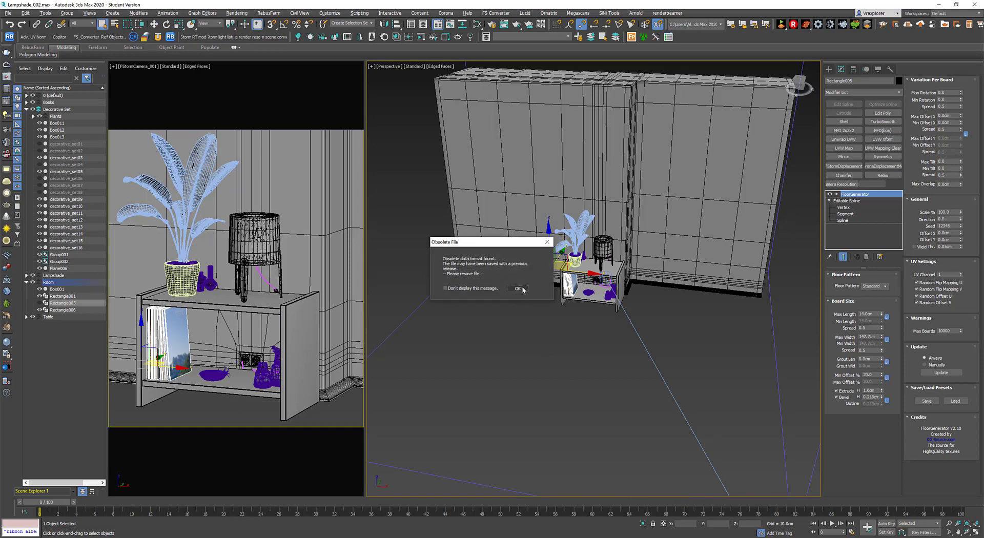
{"action": "left_click", "coordinate": [517, 289]}
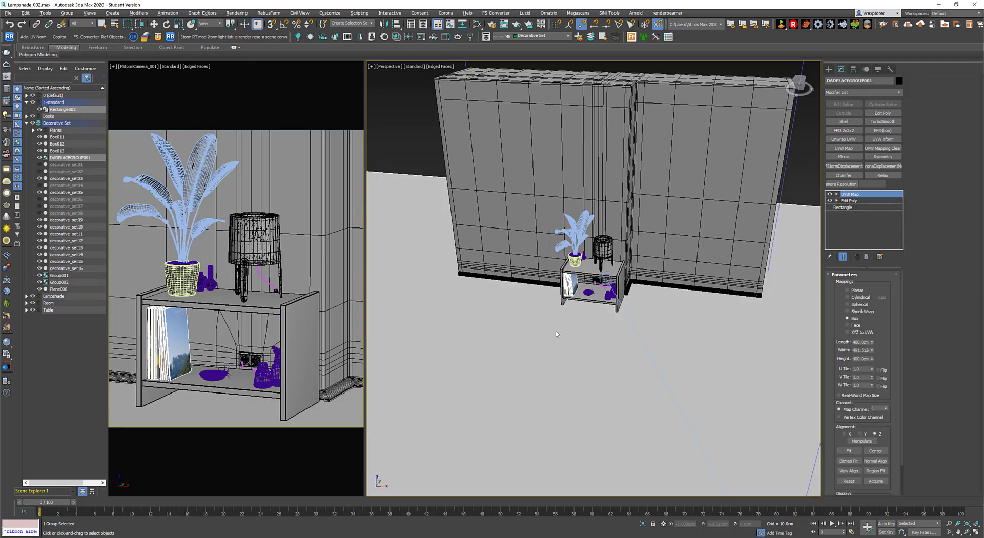
- Place the merged floor plane away from the room model and isolate it
{"action": "scroll", "coordinate": [555, 334], "scroll_direction": "down", "scroll_amount": 8}
{"action": "key", "text": "alt+q"}
{"action": "middle_click_drag", "start_coordinate": [555, 334], "coordinate": [565, 350]}
{"action": "left_click", "coordinate": [565, 353]}
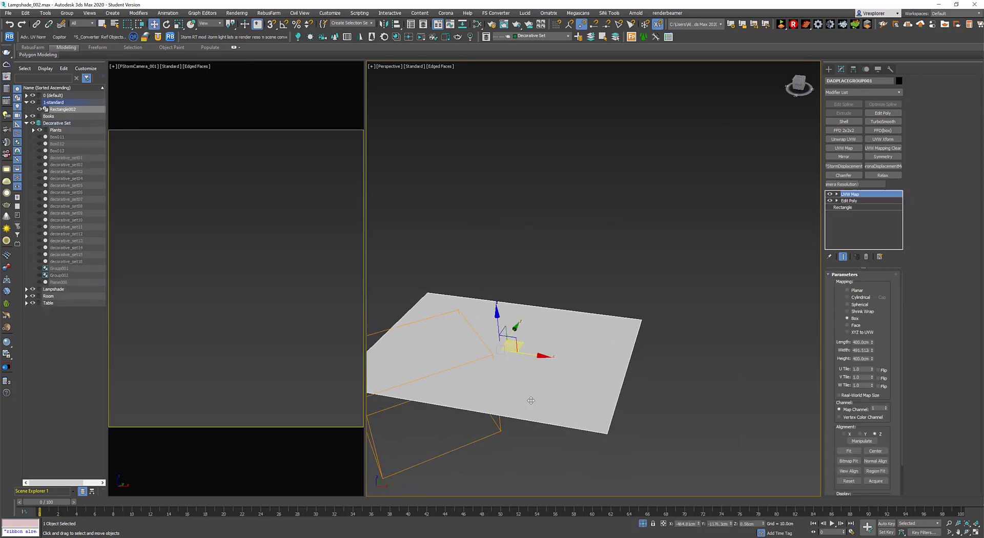
- Examine the isolated floor plane from several angles in wireframe and shaded display
{"action": "mouse_move", "coordinate": [532, 401]}
{"action": "middle_mouse_down", "text": "alt"}
{"action": "mouse_move", "coordinate": [523, 374]}
{"action": "mouse_move", "coordinate": [519, 409]}
{"action": "mouse_move", "coordinate": [523, 401]}
{"action": "middle_mouse_up", "text": "alt"}
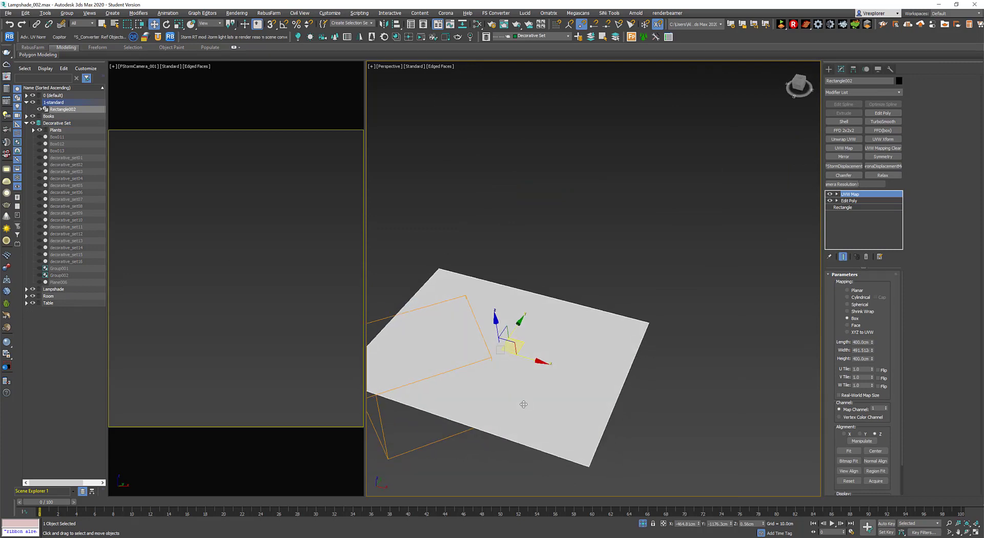
{"action": "scroll", "coordinate": [507, 356], "scroll_direction": "up", "scroll_amount": 3}
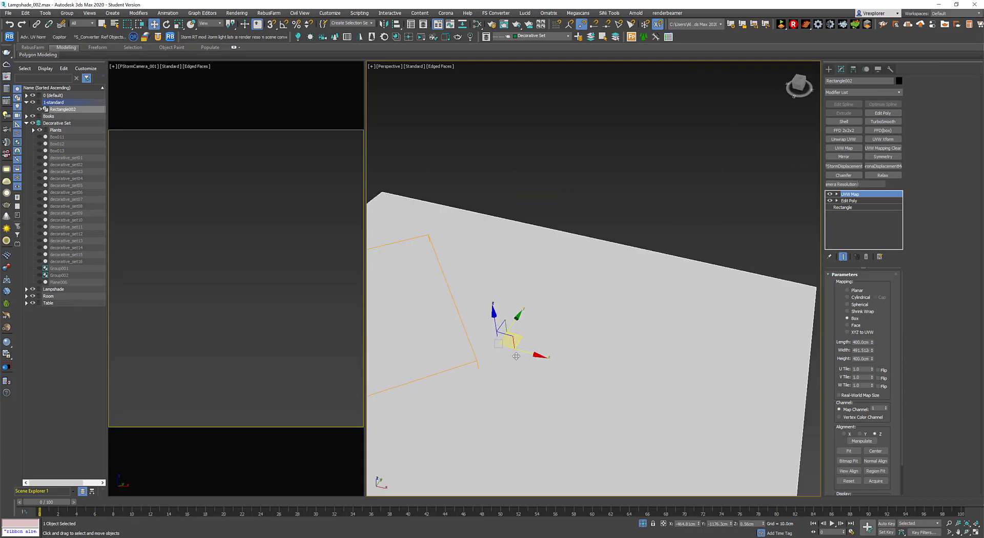
{"action": "scroll", "coordinate": [517, 357], "scroll_direction": "down", "scroll_amount": 3}
{"action": "key", "text": "F3"}
{"action": "middle_click_drag", "start_coordinate": [558, 306], "coordinate": [576, 362], "text": "alt"}
{"action": "left_click", "coordinate": [678, 348]}
{"action": "left_click", "coordinate": [648, 358]}
{"action": "scroll", "coordinate": [595, 356], "scroll_direction": "down", "scroll_amount": 3}
{"action": "key", "text": "F3"}
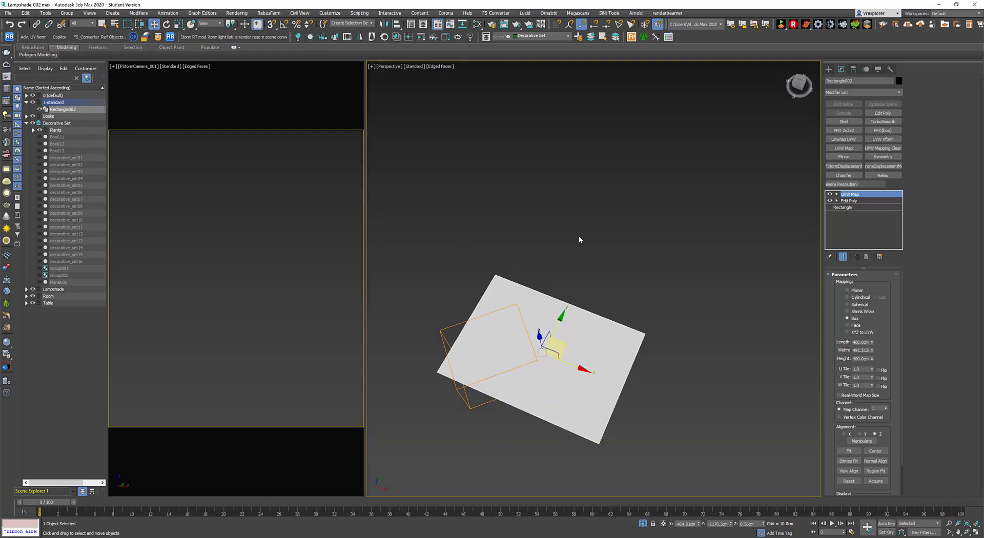
- Open the Relink Bitmaps tool, dismiss its donation notice and move its window clear of the floor plane
{"action": "left_click", "coordinate": [9, 37]}
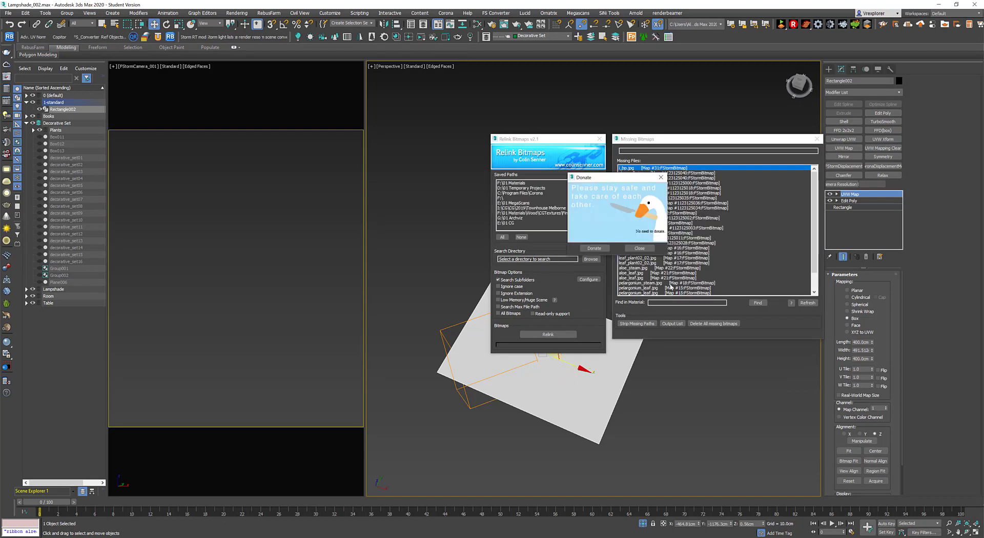
{"action": "left_click", "coordinate": [638, 248]}
{"action": "left_click_drag", "start_coordinate": [543, 138], "coordinate": [727, 252]}
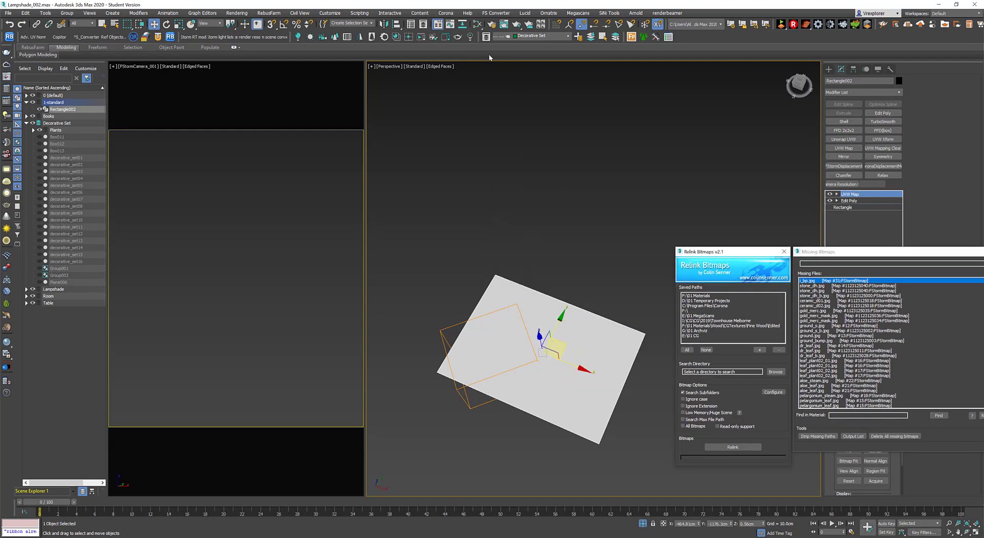
- Open the Slate Material Editor and create a new view named Wood
{"action": "left_click", "coordinate": [479, 25]}
{"action": "left_click_drag", "start_coordinate": [610, 121], "coordinate": [239, 110]}
{"action": "right_click", "coordinate": [218, 137]}
{"action": "left_click", "coordinate": [248, 143]}
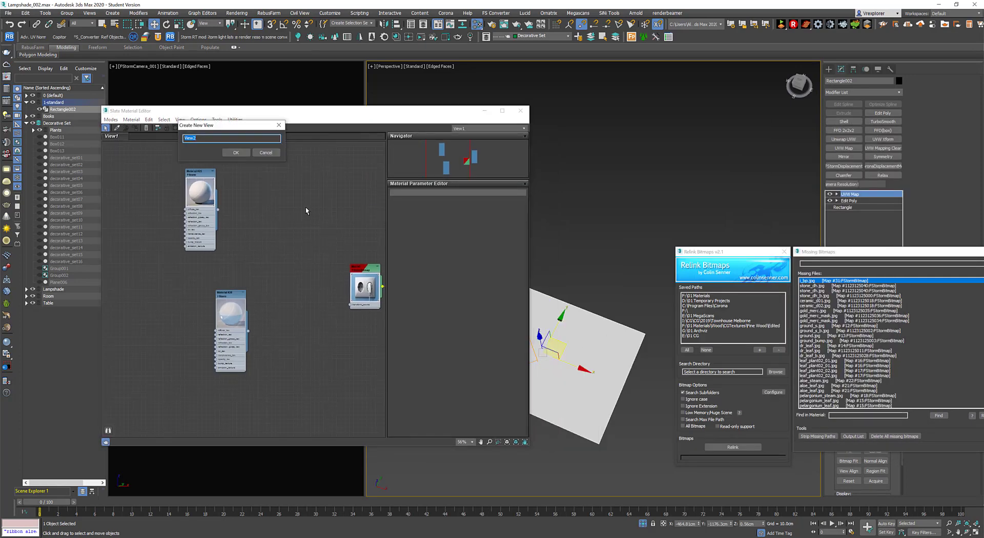
{"action": "type", "text": "Wood"}
{"action": "key", "text": "Return"}
- Pick the material from the floor plane to load its node network into the Wood view
{"action": "left_click", "coordinate": [117, 128]}
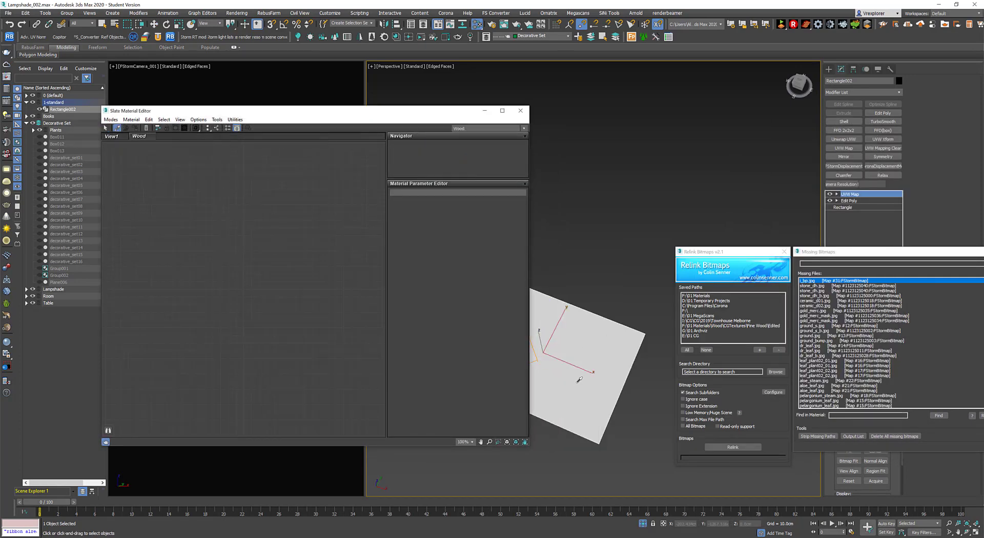
{"action": "left_click", "coordinate": [578, 378]}
{"action": "scroll", "coordinate": [307, 300], "scroll_direction": "down", "scroll_amount": 3}
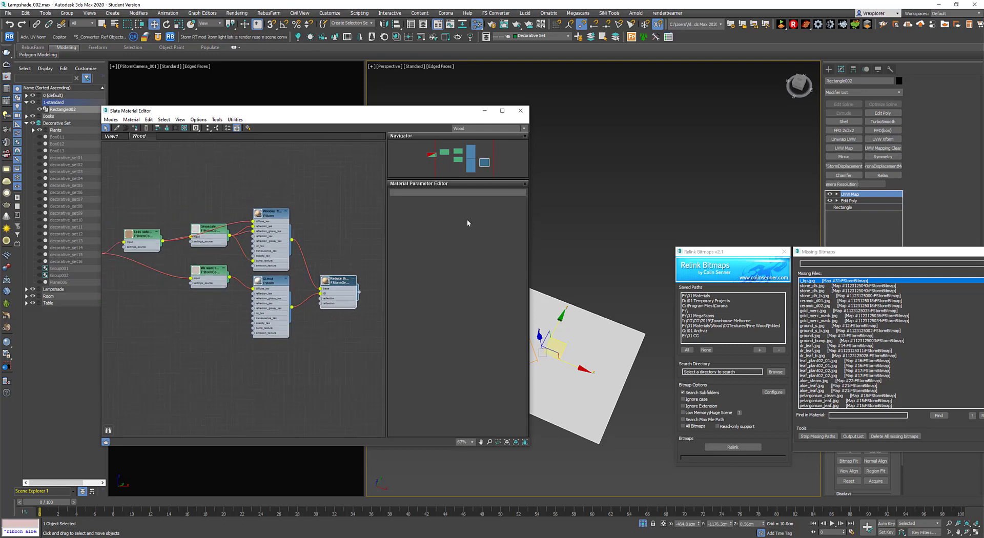
- Relink the missing bitmaps using the saved paths F:\01 Materials and D:\01 Temporary Projects, and close Relink Bitmaps
{"action": "left_click_drag", "start_coordinate": [758, 251], "coordinate": [659, 181]}
{"action": "left_click", "coordinate": [617, 227]}
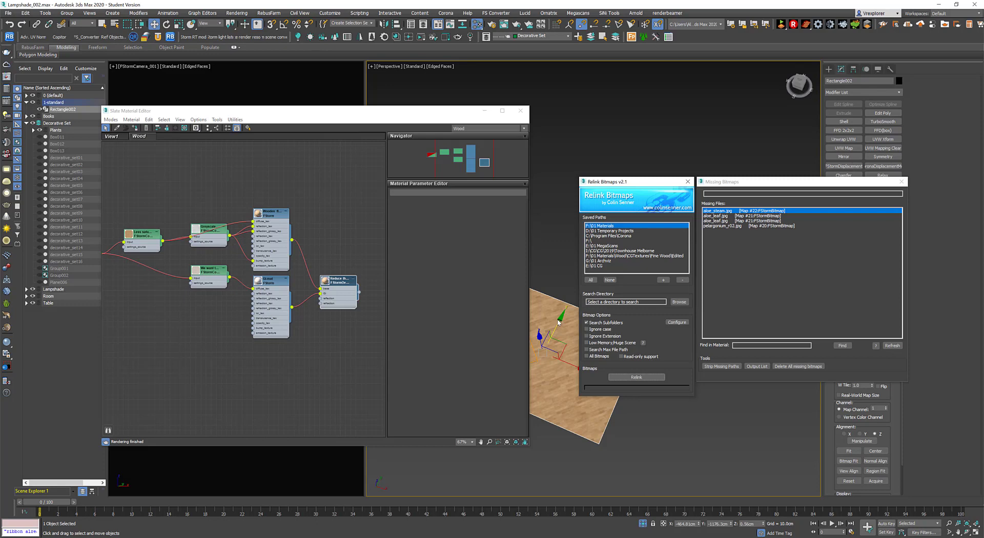
{"action": "left_click", "coordinate": [614, 231]}
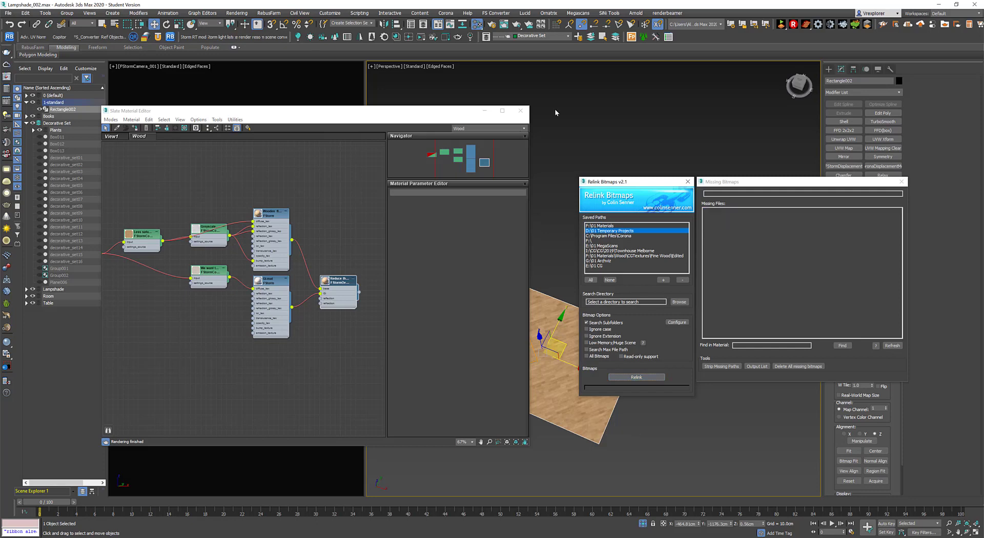
{"action": "left_click", "coordinate": [688, 181]}
- Inspect the oak texture on the floor plane and enlarge the preview of the colour correction node in the Wood view
{"action": "scroll", "coordinate": [573, 390], "scroll_direction": "up", "scroll_amount": 10}
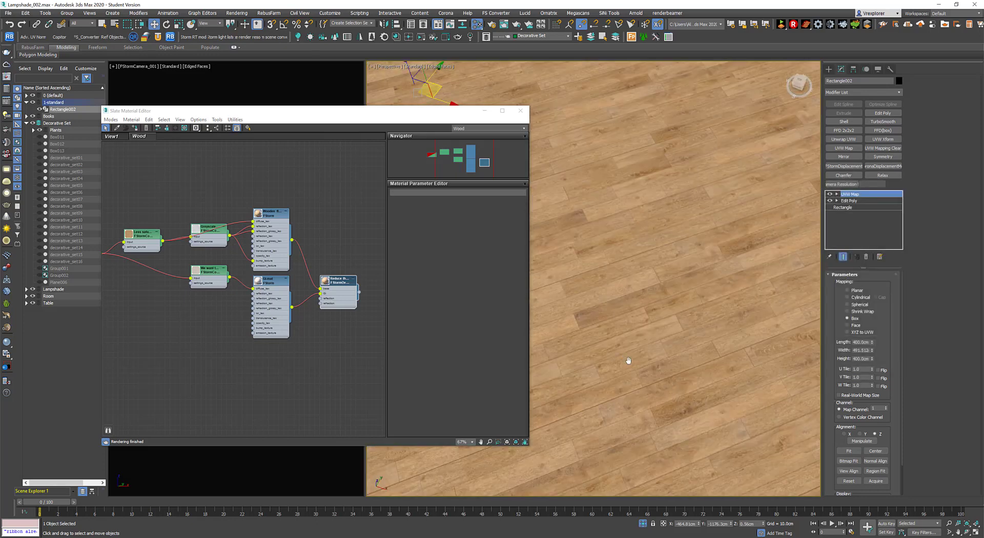
{"action": "scroll", "coordinate": [570, 272], "scroll_direction": "down", "scroll_amount": 6}
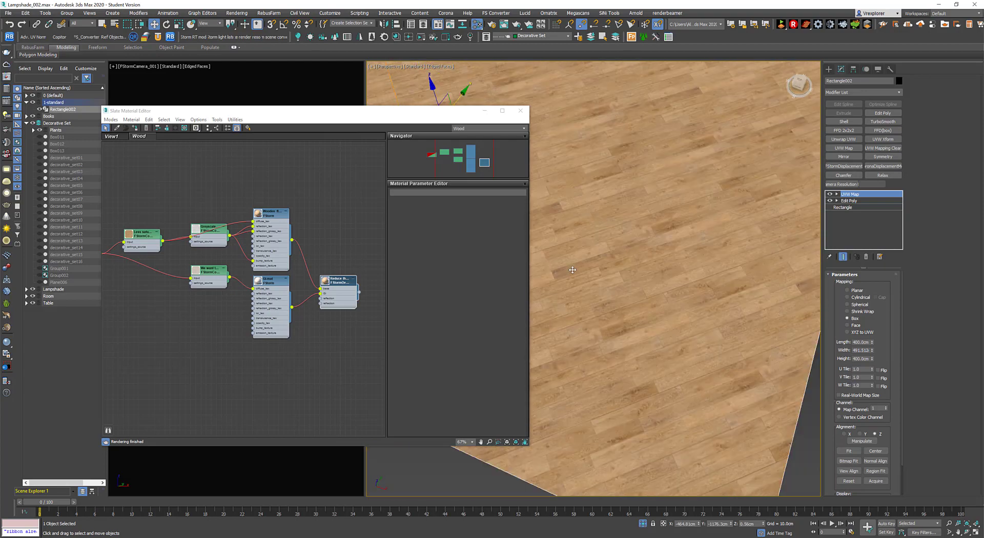
{"action": "scroll", "coordinate": [594, 339], "scroll_direction": "up", "scroll_amount": 8}
{"action": "scroll", "coordinate": [625, 404], "scroll_direction": "down", "scroll_amount": 8}
{"action": "scroll", "coordinate": [625, 404], "scroll_direction": "down", "scroll_amount": 4}
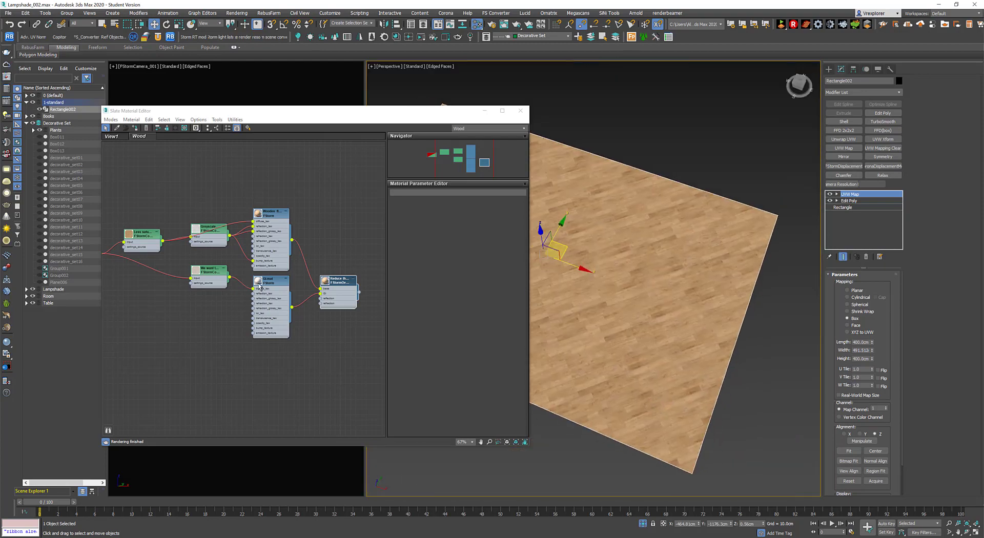
{"action": "middle_click_drag", "start_coordinate": [213, 292], "coordinate": [259, 279]}
{"action": "double_click", "coordinate": [175, 222]}
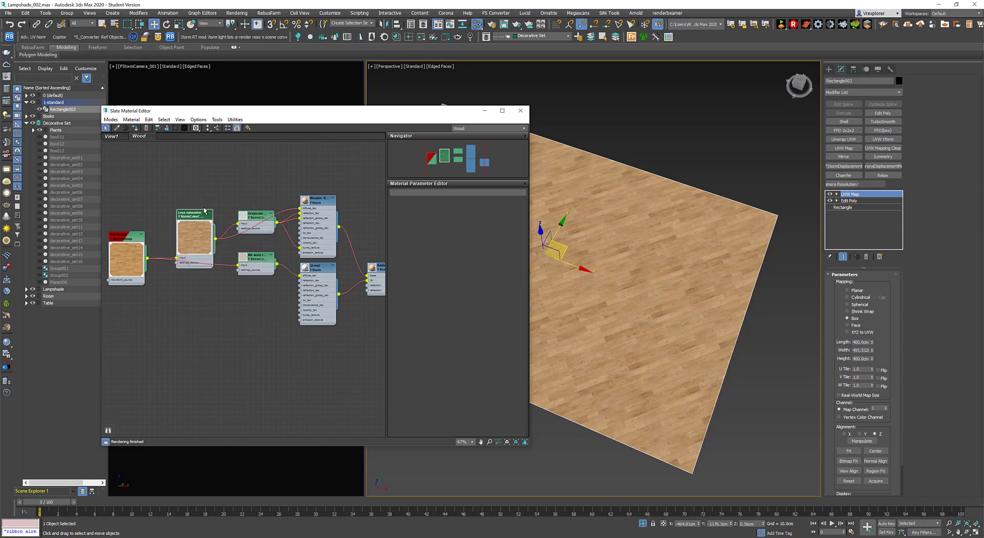
- Rotate the floor's UVW Map gizmo in the Top view with angle snap so the planks run parallel to the plane's short edges
{"action": "left_click", "coordinate": [830, 194]}
{"action": "left_click", "coordinate": [830, 194]}
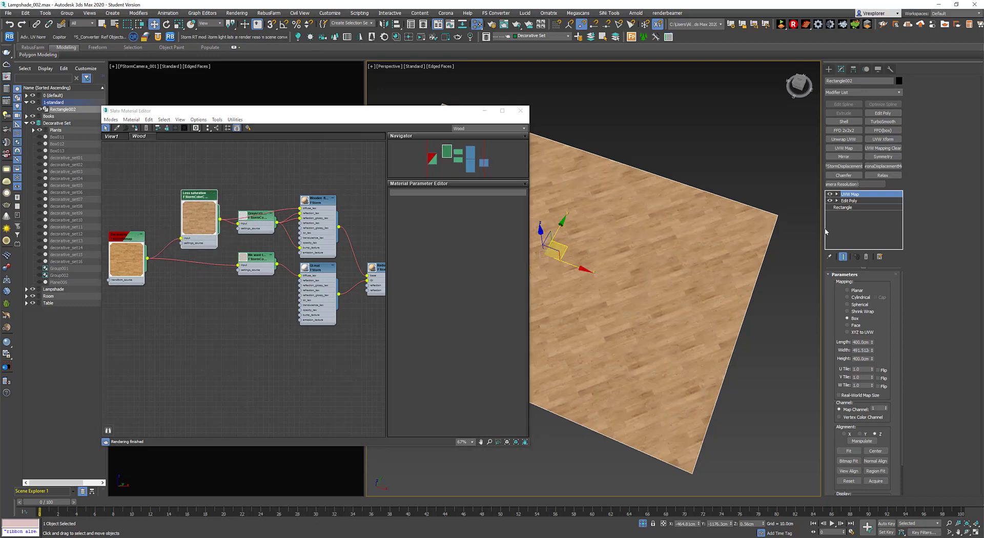
{"action": "key", "text": "1"}
{"action": "key", "text": "e"}
{"action": "left_click_drag", "start_coordinate": [379, 111], "coordinate": [225, 228]}
{"action": "middle_click_drag", "start_coordinate": [503, 282], "coordinate": [568, 304]}
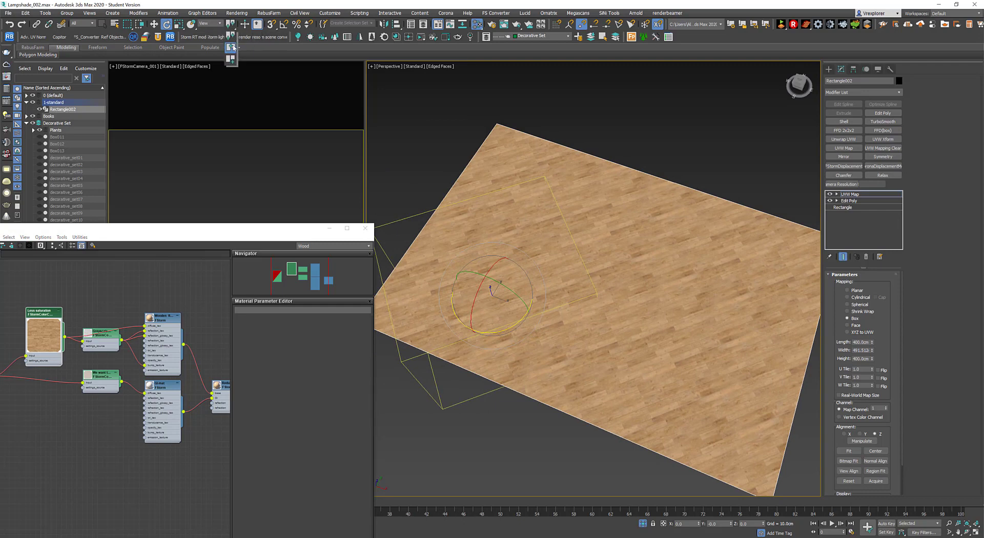
{"action": "right_click", "coordinate": [166, 24]}
{"action": "left_click", "coordinate": [711, 174]}
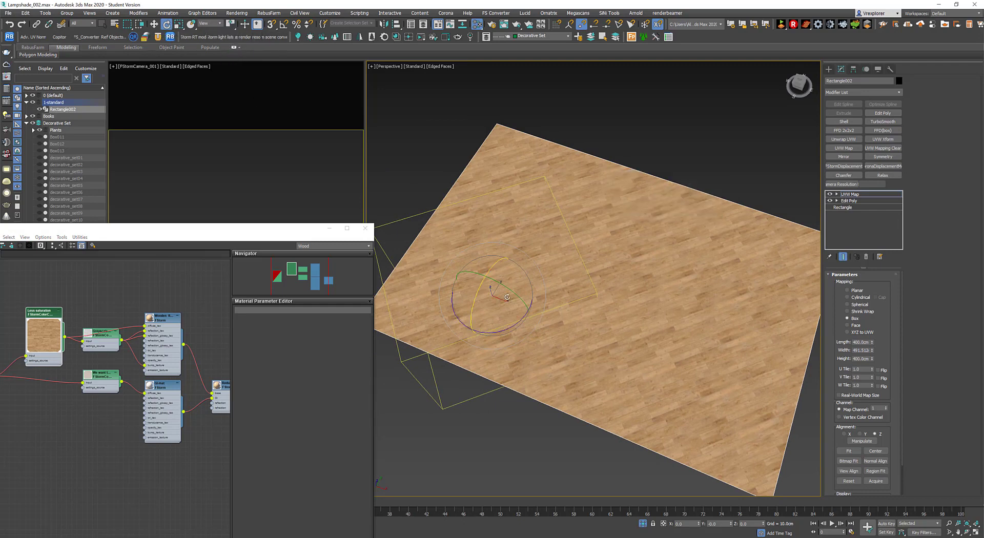
{"action": "key", "text": "t"}
{"action": "key", "text": "a"}
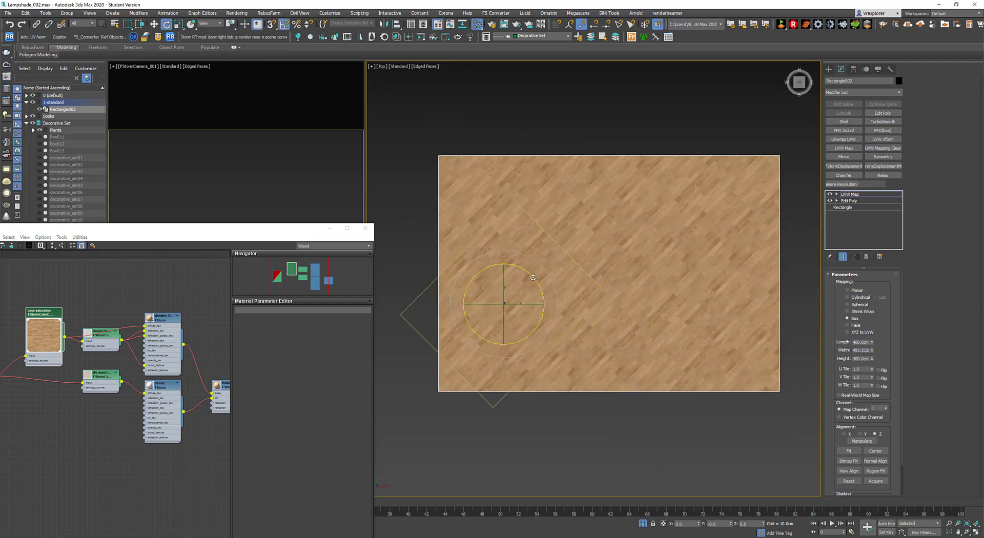
{"action": "left_click_drag", "start_coordinate": [534, 277], "coordinate": [520, 266]}
{"action": "scroll", "coordinate": [564, 282], "scroll_direction": "up", "scroll_amount": 3}
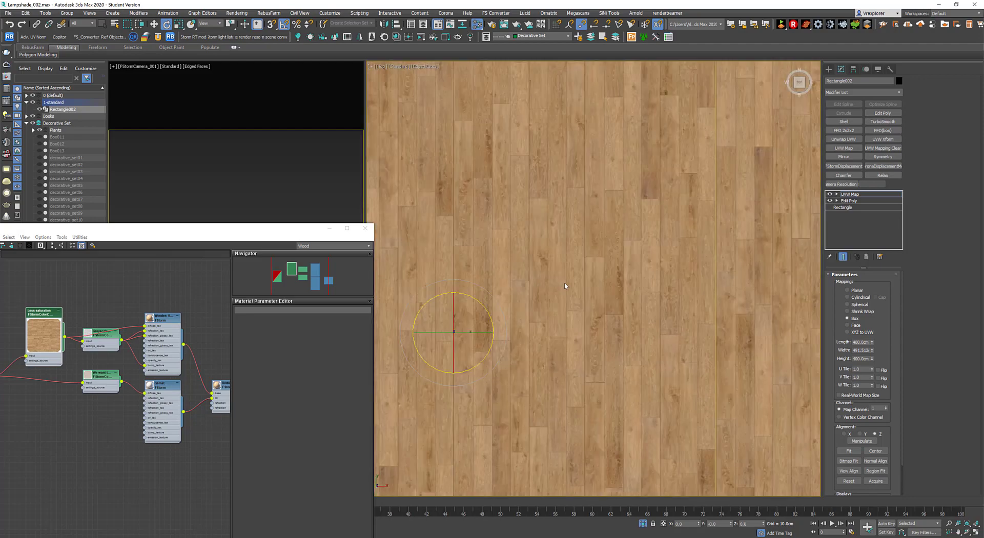
{"action": "scroll", "coordinate": [564, 281], "scroll_direction": "down", "scroll_amount": 2}
- Exit isolation and move the wood floor plane under the room's walls and the cabinet
{"action": "right_click", "coordinate": [560, 264]}
{"action": "left_click", "coordinate": [568, 276]}
{"action": "middle_click_drag", "start_coordinate": [623, 355], "coordinate": [549, 347], "text": "alt"}
{"action": "scroll", "coordinate": [622, 309], "scroll_direction": "down", "scroll_amount": 3}
{"action": "middle_click_drag", "start_coordinate": [653, 247], "coordinate": [614, 292]}
{"action": "key", "text": "m"}
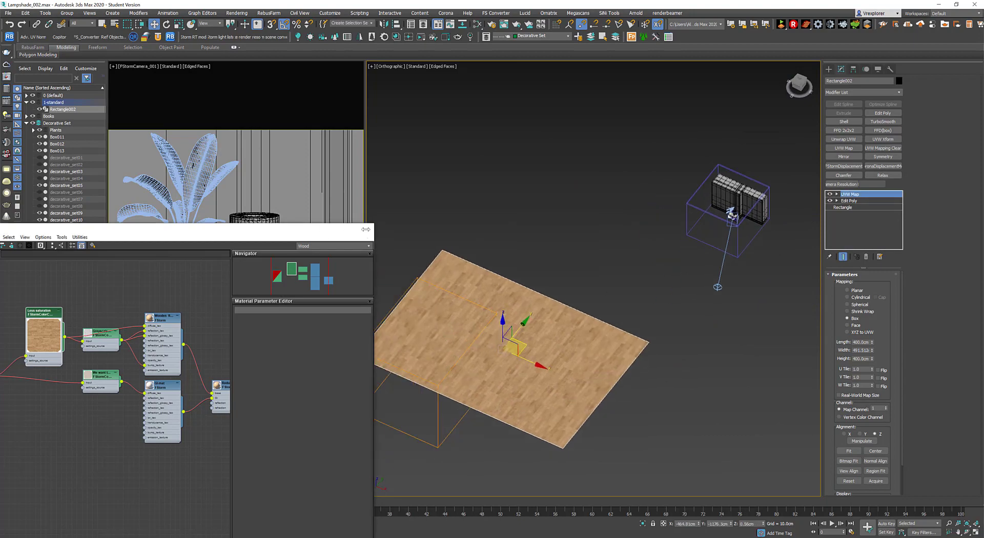
{"action": "left_click_drag", "start_coordinate": [525, 345], "coordinate": [749, 243]}
{"action": "scroll", "coordinate": [740, 226], "scroll_direction": "up", "scroll_amount": 5}
{"action": "middle_click_drag", "start_coordinate": [740, 226], "coordinate": [647, 294]}
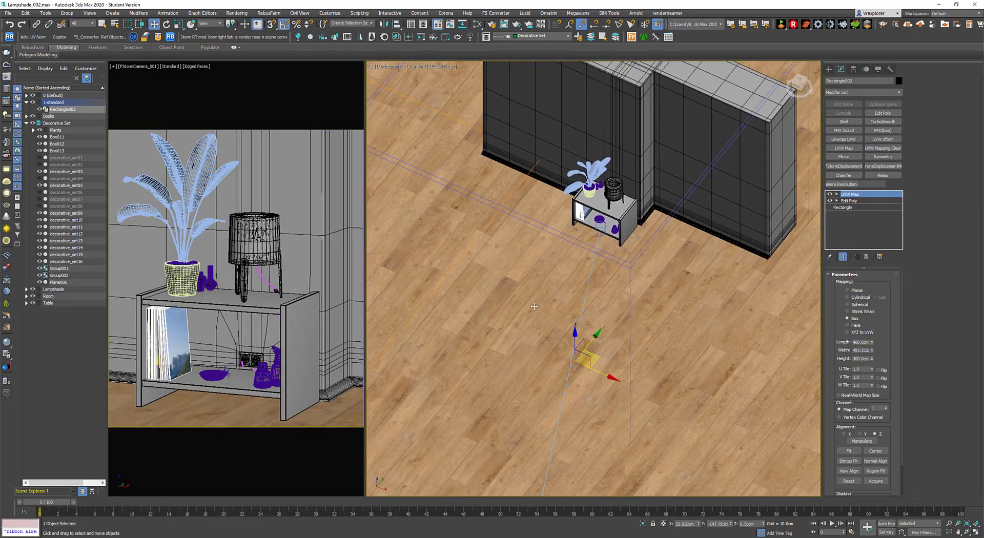
- Scale the wood floor plane down uniformly
{"action": "scroll", "coordinate": [634, 274], "scroll_direction": "down", "scroll_amount": 3}
{"action": "right_click", "coordinate": [618, 268]}
{"action": "left_click", "coordinate": [628, 297]}
{"action": "left_click_drag", "start_coordinate": [596, 334], "coordinate": [585, 354]}
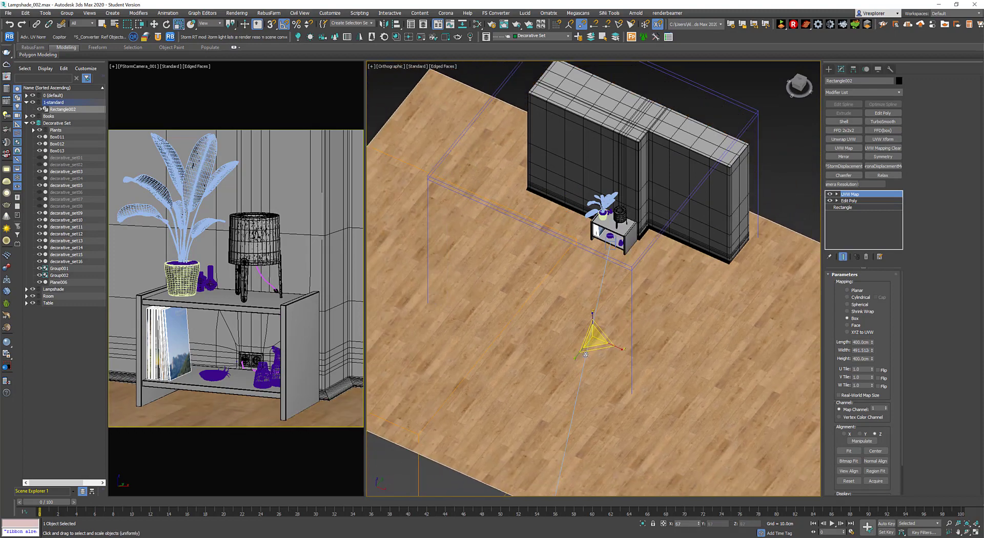
- Align the height of the wood floor plane to the baseboard along the wall
{"action": "middle_click_drag", "start_coordinate": [585, 354], "coordinate": [604, 329], "text": "alt"}
{"action": "scroll", "coordinate": [656, 287], "scroll_direction": "up", "scroll_amount": 6}
{"action": "key", "text": "w"}
{"action": "key", "text": "alt+a"}
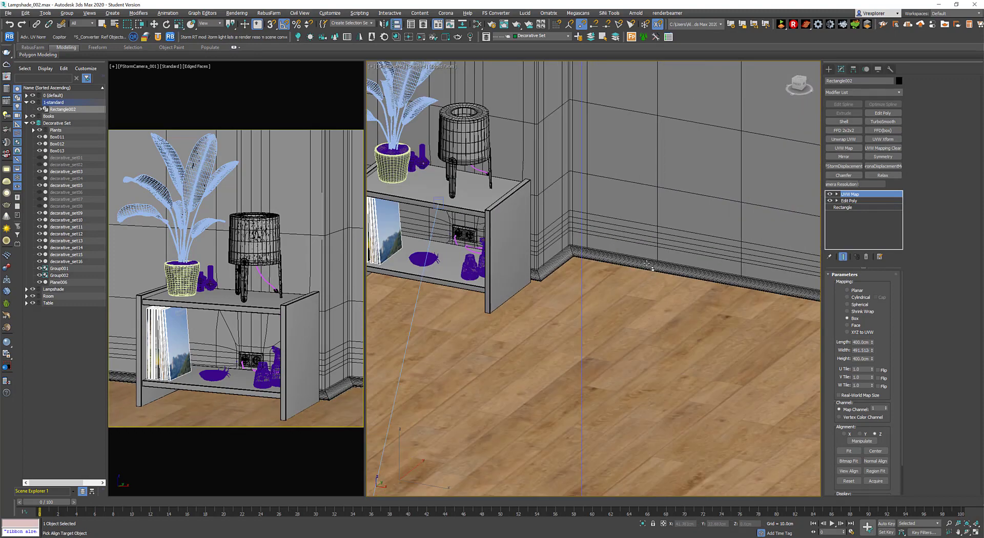
{"action": "left_click", "coordinate": [647, 263]}
{"action": "left_click", "coordinate": [503, 241]}
{"action": "left_click", "coordinate": [493, 335]}
{"action": "scroll", "coordinate": [671, 333], "scroll_direction": "down", "scroll_amount": 3}
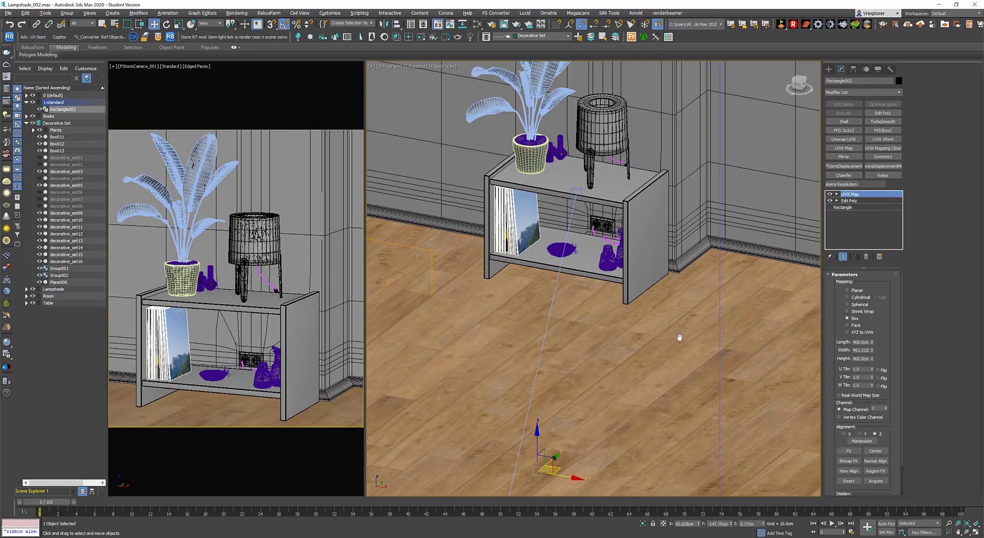
- Fine-tune the uniform scale of the wood floor plane to adjust the plank size around the cabinet
{"action": "scroll", "coordinate": [665, 331], "scroll_direction": "up", "scroll_amount": 3}
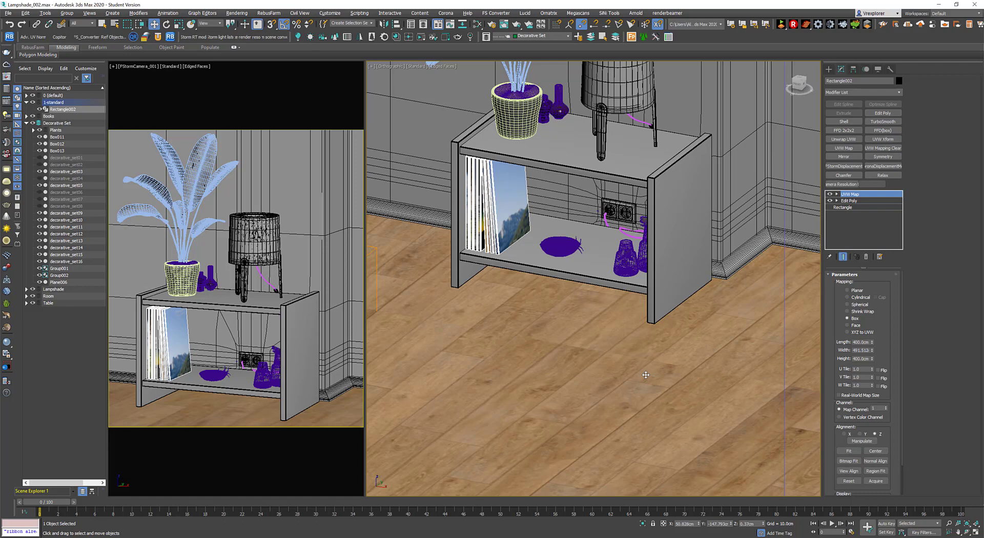
{"action": "right_click", "coordinate": [578, 339]}
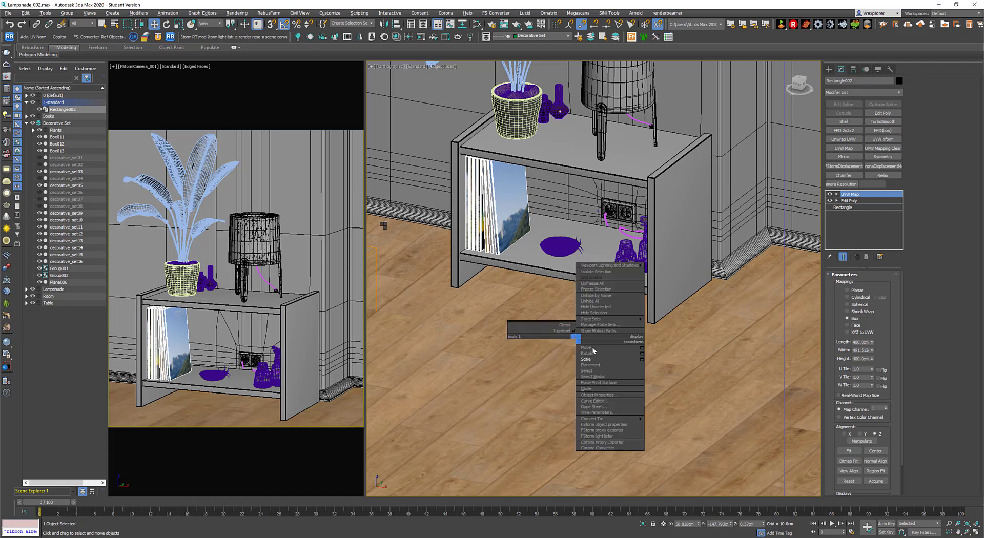
{"action": "left_click", "coordinate": [618, 353]}
{"action": "scroll", "coordinate": [533, 347], "scroll_direction": "down", "scroll_amount": 2}
{"action": "left_click_drag", "start_coordinate": [530, 475], "coordinate": [543, 472]}
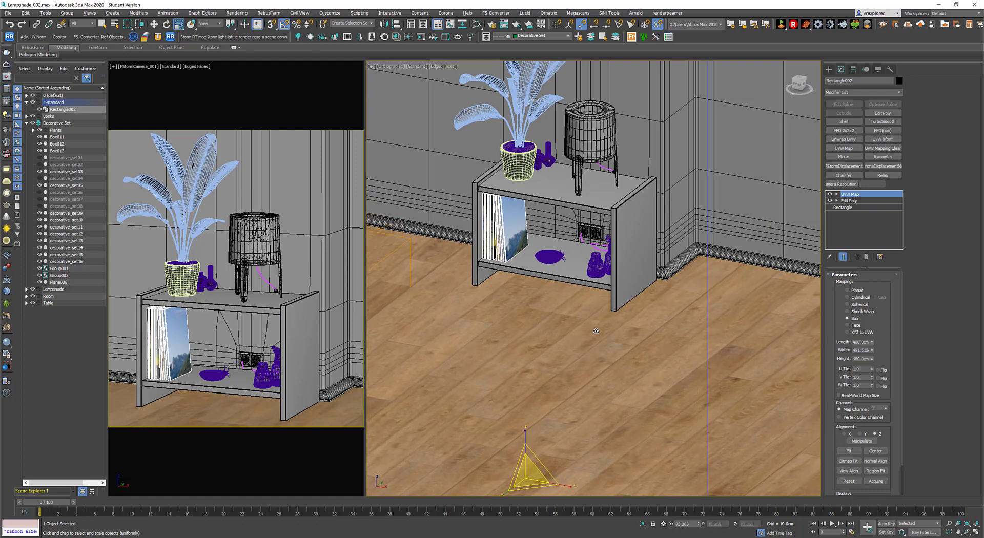
- Select the wall shell that encloses the room and turn off its display as a box
{"action": "right_click", "coordinate": [578, 306]}
{"action": "left_click", "coordinate": [590, 316]}
{"action": "left_click", "coordinate": [852, 195]}
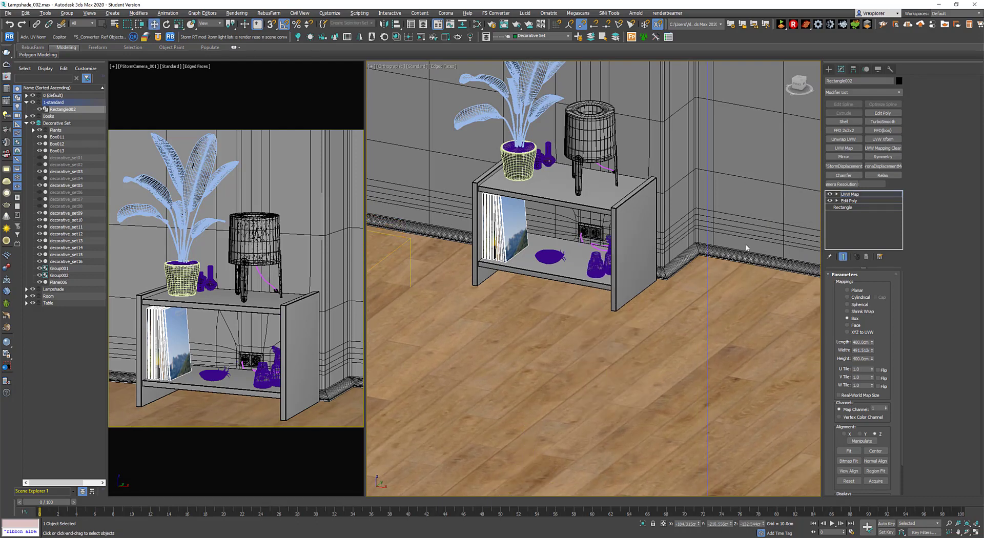
{"action": "scroll", "coordinate": [687, 282], "scroll_direction": "down", "scroll_amount": 10}
{"action": "left_click", "coordinate": [524, 119]}
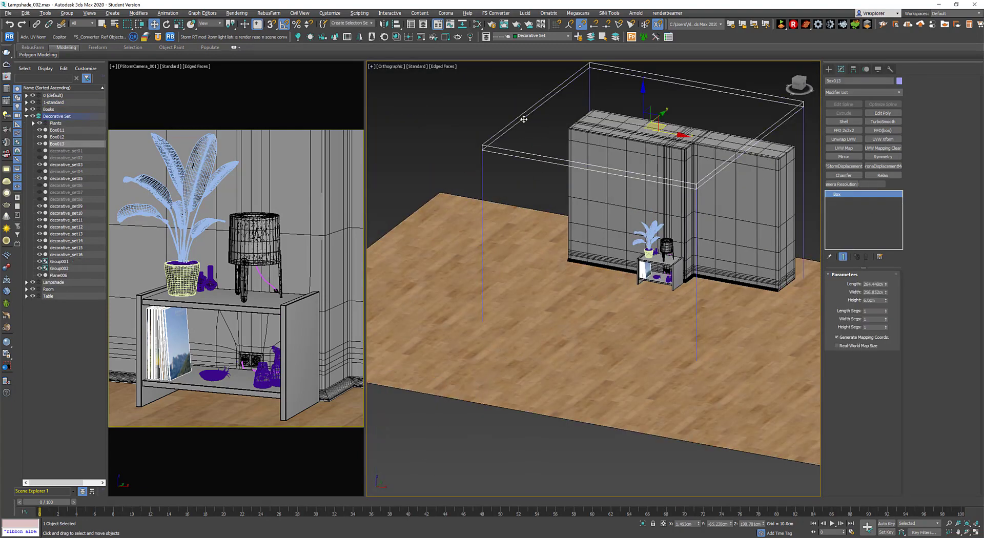
{"action": "left_click", "coordinate": [481, 165]}
{"action": "right_click", "coordinate": [597, 256]}
{"action": "left_click", "coordinate": [623, 316]}
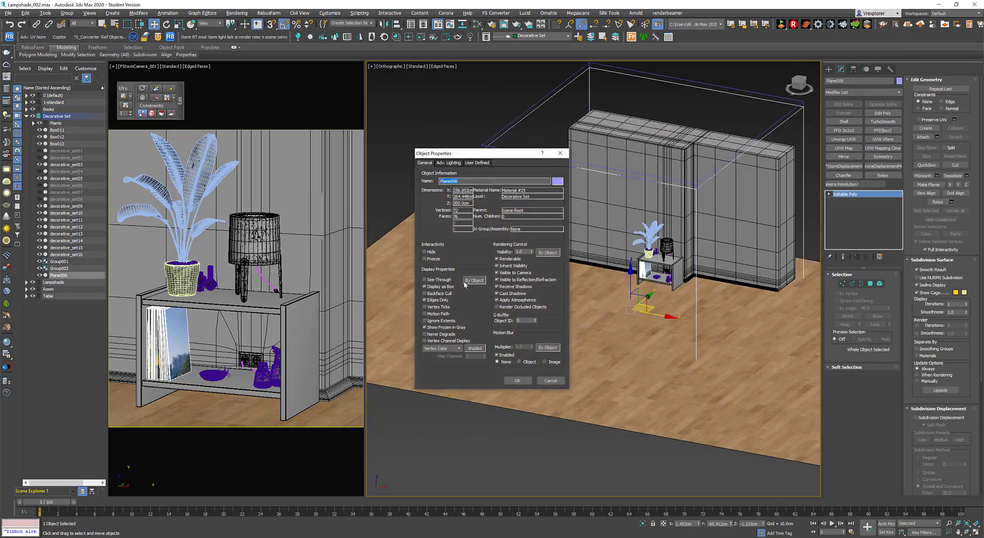
{"action": "left_click", "coordinate": [517, 381]}
- Align the wall shell to the wood floor plane in Z position only, matching its minimum to the floor's maximum
{"action": "middle_click_drag", "start_coordinate": [618, 241], "coordinate": [577, 276], "text": "alt"}
{"action": "scroll", "coordinate": [599, 236], "scroll_direction": "up", "scroll_amount": 6}
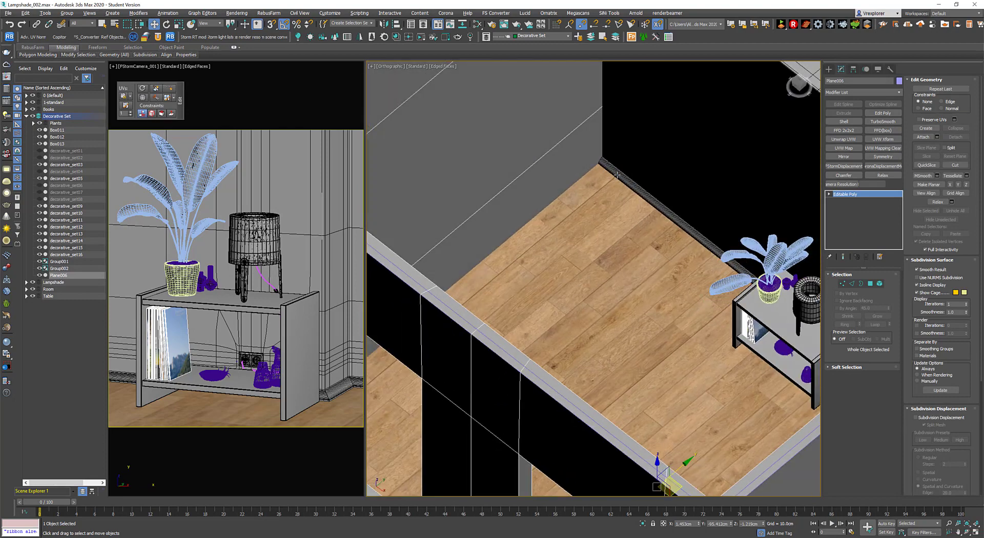
{"action": "key", "text": "alt+a"}
{"action": "left_click", "coordinate": [599, 240]}
{"action": "left_click", "coordinate": [469, 240]}
{"action": "left_click", "coordinate": [519, 267]}
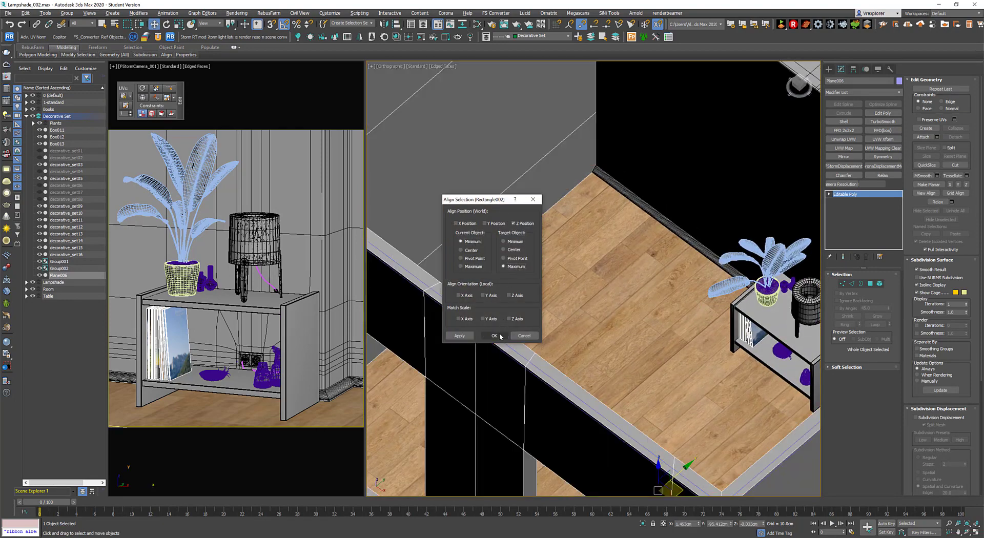
{"action": "left_click", "coordinate": [500, 336]}
- Set the enclosing wall shell to display as a box
{"action": "scroll", "coordinate": [533, 297], "scroll_direction": "down", "scroll_amount": 5}
{"action": "middle_click_drag", "start_coordinate": [492, 318], "coordinate": [520, 263], "text": "alt"}
{"action": "middle_click_drag", "start_coordinate": [643, 269], "coordinate": [604, 294]}
{"action": "scroll", "coordinate": [604, 294], "scroll_direction": "up", "scroll_amount": 5}
{"action": "middle_click_drag", "start_coordinate": [558, 338], "coordinate": [602, 251]}
{"action": "scroll", "coordinate": [603, 298], "scroll_direction": "down", "scroll_amount": 6}
{"action": "right_click", "coordinate": [597, 252]}
{"action": "left_click", "coordinate": [613, 309]}
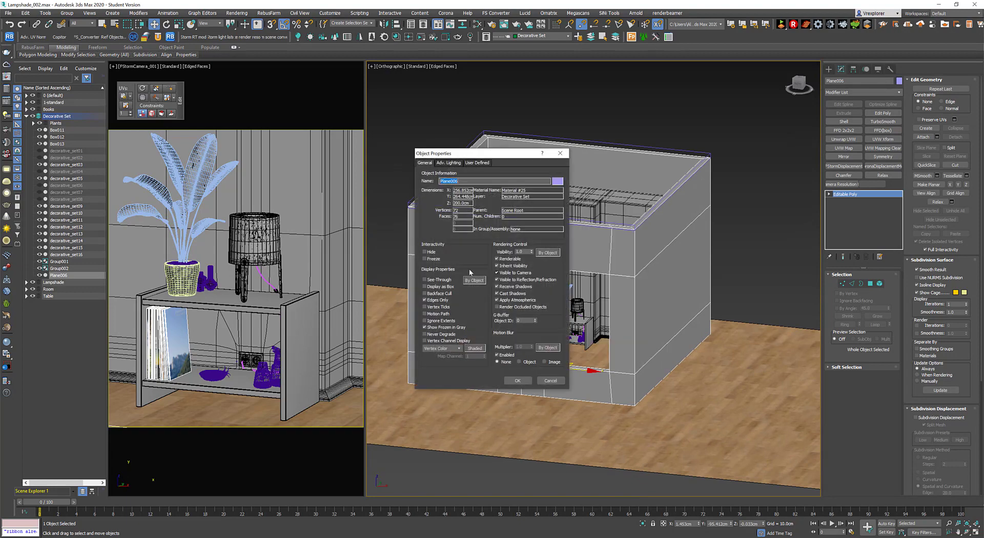
{"action": "left_click", "coordinate": [439, 287]}
{"action": "left_click", "coordinate": [517, 381]}
- Clear the selection, switch the orthographic viewport to perspective and frame the cabinet with the plant and lamp
{"action": "key", "text": "p"}
{"action": "left_click", "coordinate": [738, 256]}
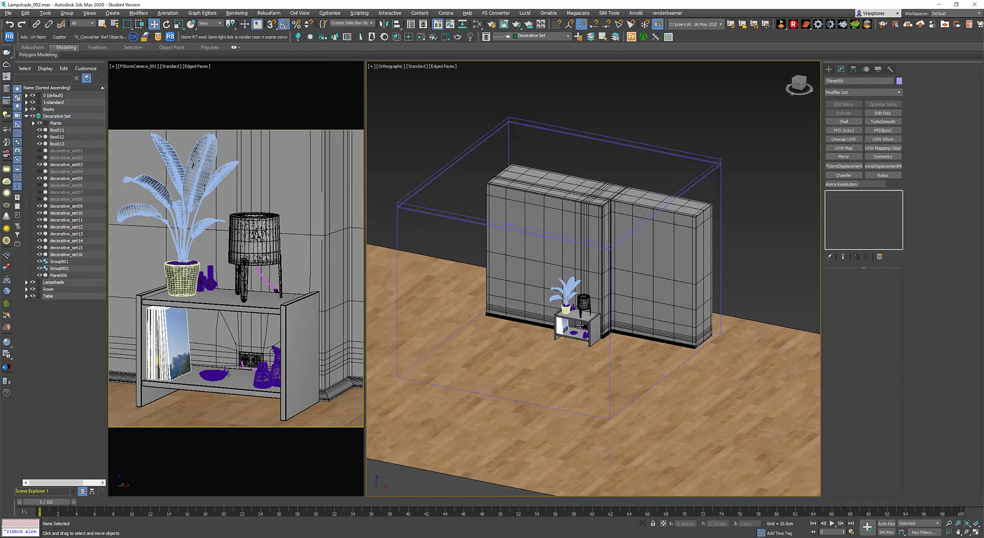
{"action": "scroll", "coordinate": [583, 322], "scroll_direction": "down", "scroll_amount": 4}
{"action": "scroll", "coordinate": [583, 322], "scroll_direction": "up", "scroll_amount": 5}
{"action": "scroll", "coordinate": [579, 321], "scroll_direction": "down", "scroll_amount": 1}
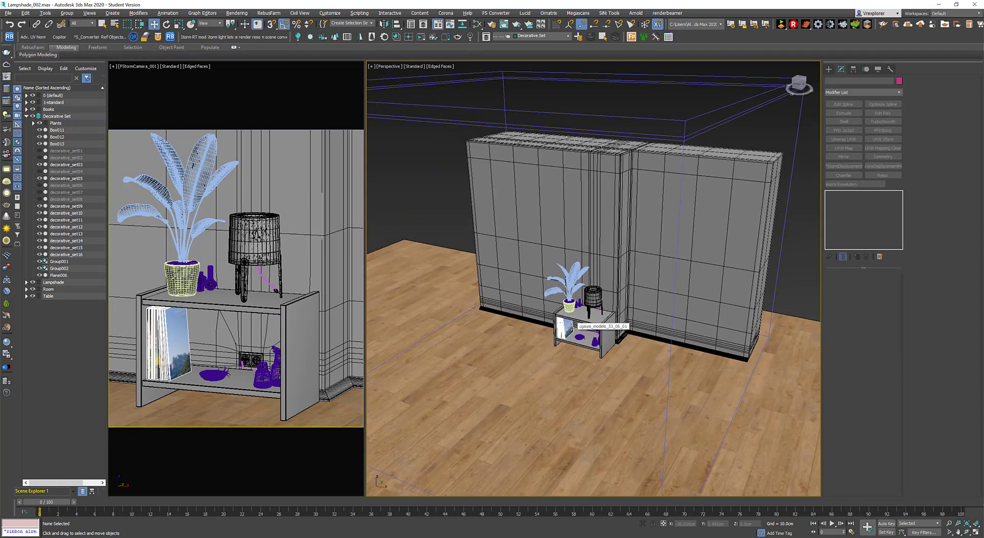
{"action": "scroll", "coordinate": [572, 323], "scroll_direction": "up", "scroll_amount": 8}
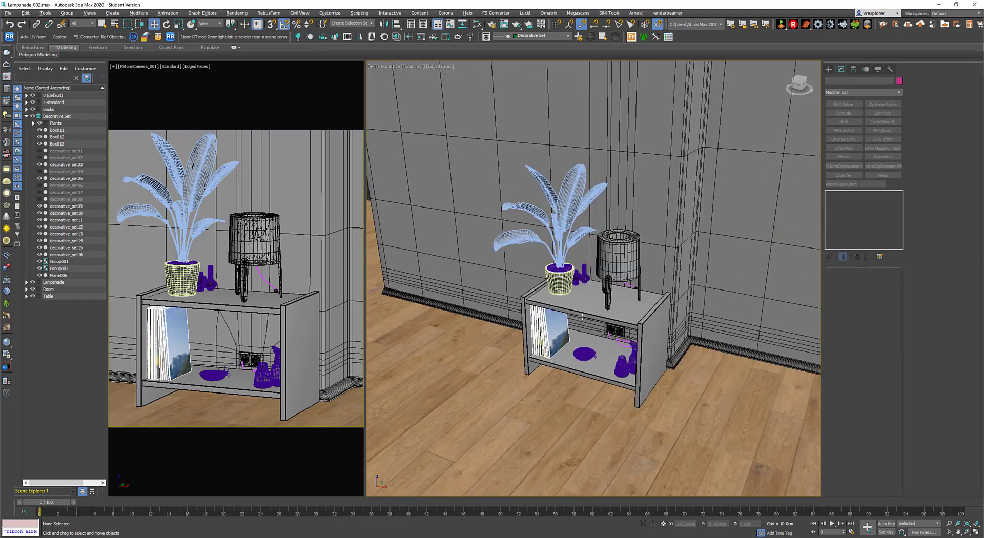
{"action": "scroll", "coordinate": [572, 324], "scroll_direction": "down", "scroll_amount": 2}
{"action": "middle_click_drag", "start_coordinate": [551, 380], "coordinate": [684, 317], "text": "alt"}
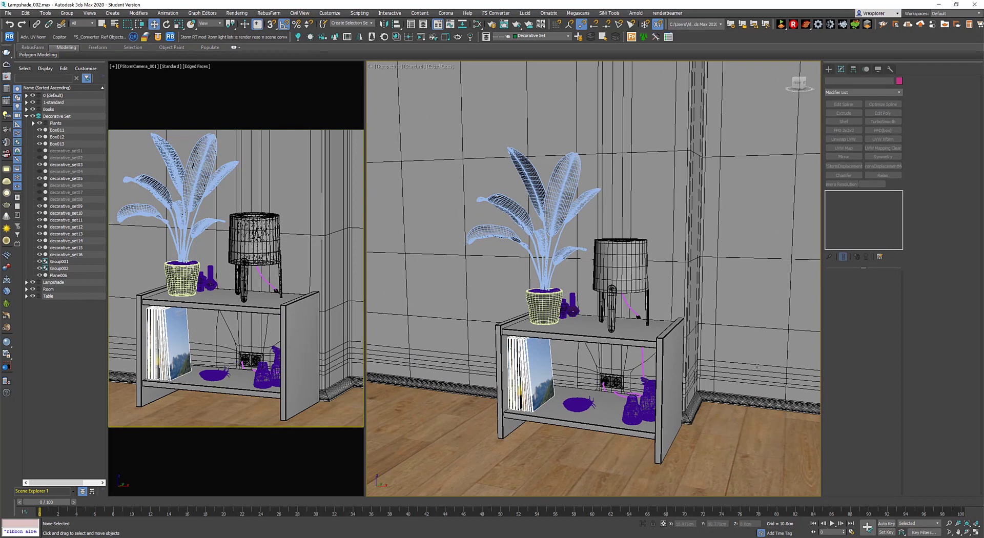
- Add an Unwrap UVW modifier between the panelled wall's Editable Poly and TurboSmooth, isolate the wall and clear its face selection
{"action": "left_click", "coordinate": [628, 197]}
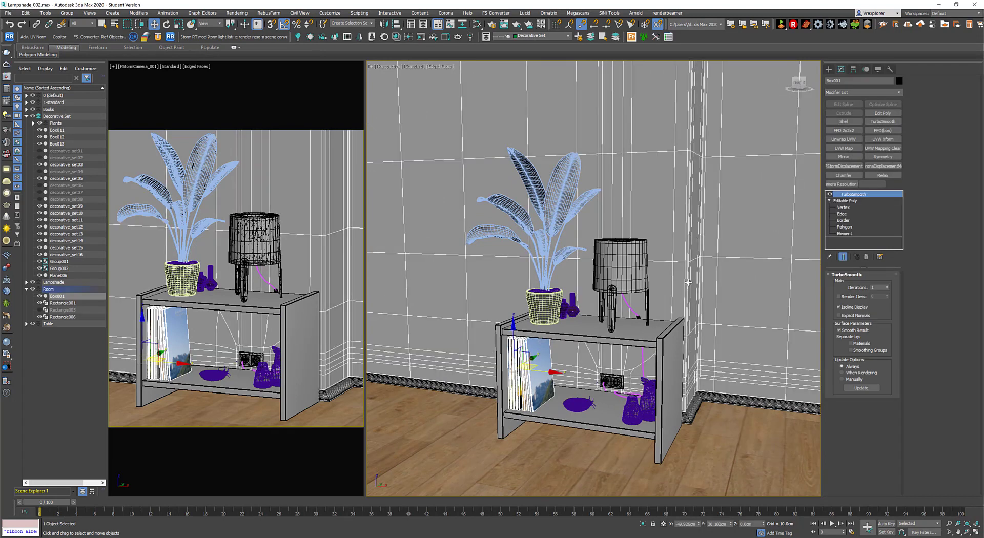
{"action": "left_click", "coordinate": [865, 200]}
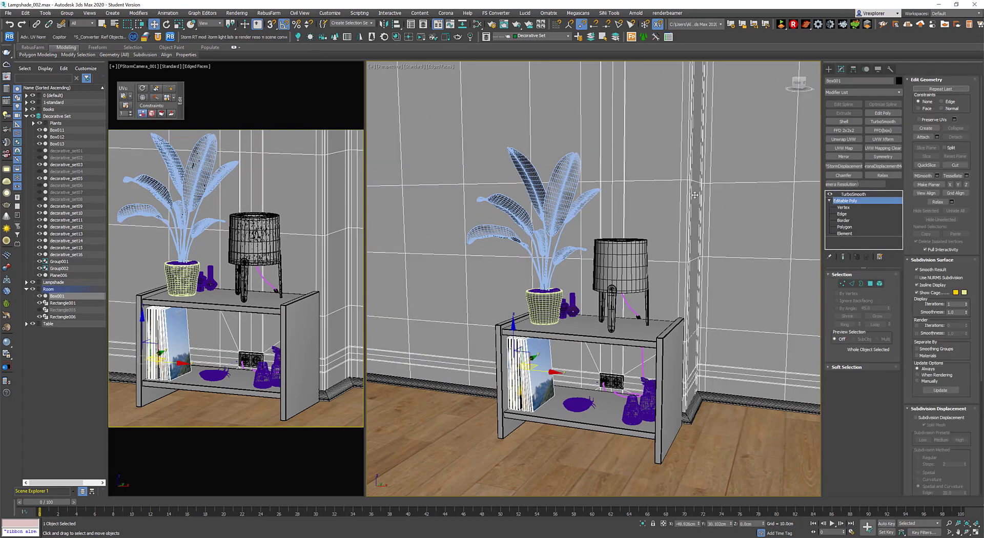
{"action": "left_click", "coordinate": [843, 139]}
{"action": "key", "text": "alt+q"}
{"action": "scroll", "coordinate": [617, 298], "scroll_direction": "down", "scroll_amount": 4}
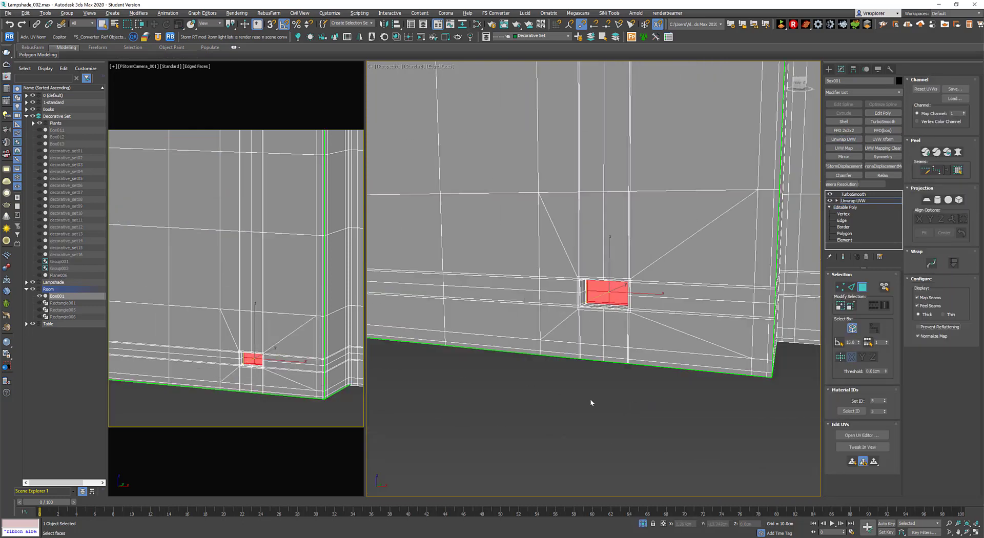
{"action": "left_click", "coordinate": [591, 402]}
- Open the UV editor for the isolated wall and place its window beside the wall model
{"action": "scroll", "coordinate": [625, 281], "scroll_direction": "up", "scroll_amount": 3}
{"action": "scroll", "coordinate": [625, 282], "scroll_direction": "down", "scroll_amount": 2}
{"action": "middle_click_drag", "start_coordinate": [625, 281], "coordinate": [656, 341]}
{"action": "scroll", "coordinate": [646, 285], "scroll_direction": "down", "scroll_amount": 2}
{"action": "scroll", "coordinate": [645, 317], "scroll_direction": "down", "scroll_amount": 3}
{"action": "scroll", "coordinate": [656, 342], "scroll_direction": "down", "scroll_amount": 3}
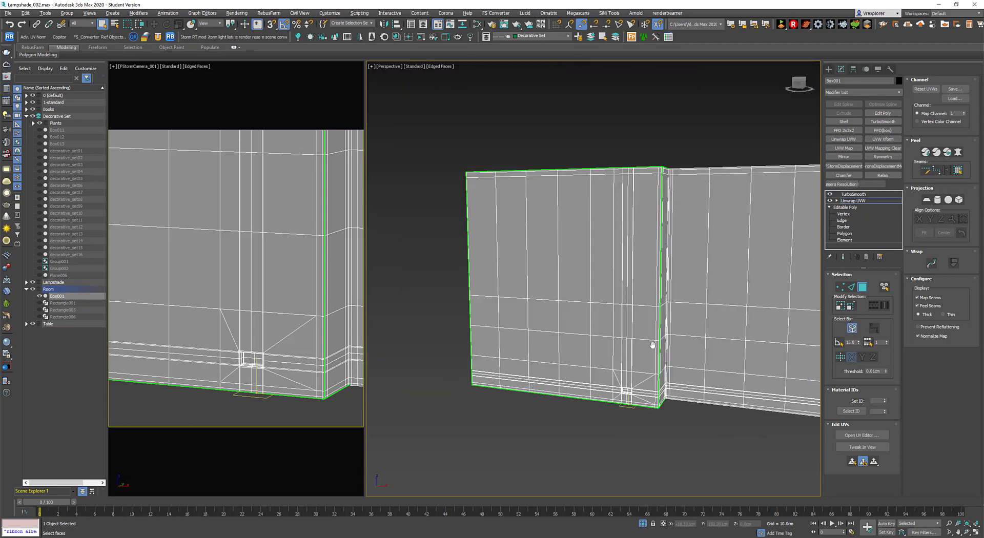
{"action": "left_click", "coordinate": [861, 435]}
{"action": "left_click_drag", "start_coordinate": [143, 36], "coordinate": [329, 103]}
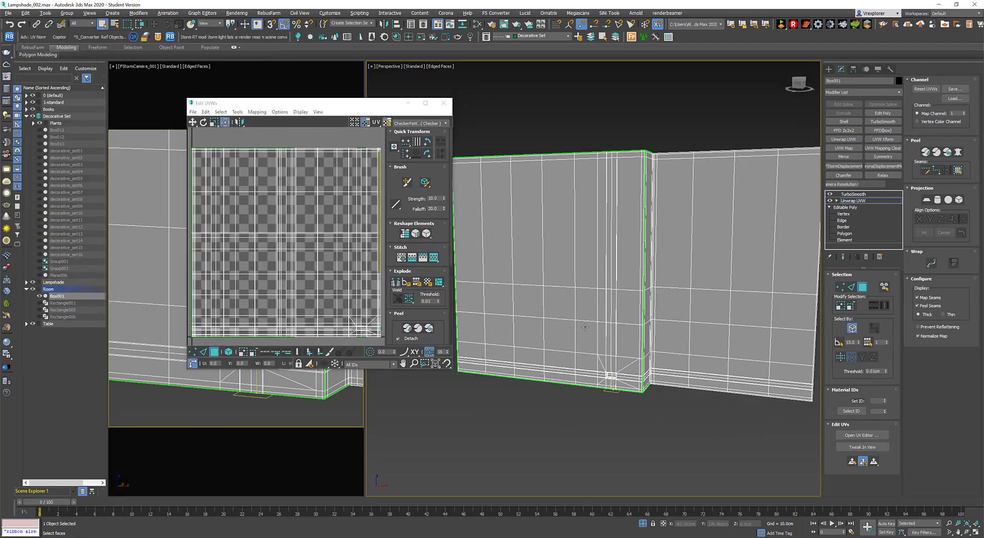
- Apply Flatten Mapping to the wall's UVs
{"action": "left_click", "coordinate": [326, 307]}
{"action": "scroll", "coordinate": [320, 310], "scroll_direction": "down", "scroll_amount": 3}
{"action": "middle_click_drag", "start_coordinate": [316, 322], "coordinate": [316, 302]}
{"action": "left_click", "coordinate": [317, 302]}
{"action": "left_click", "coordinate": [237, 112]}
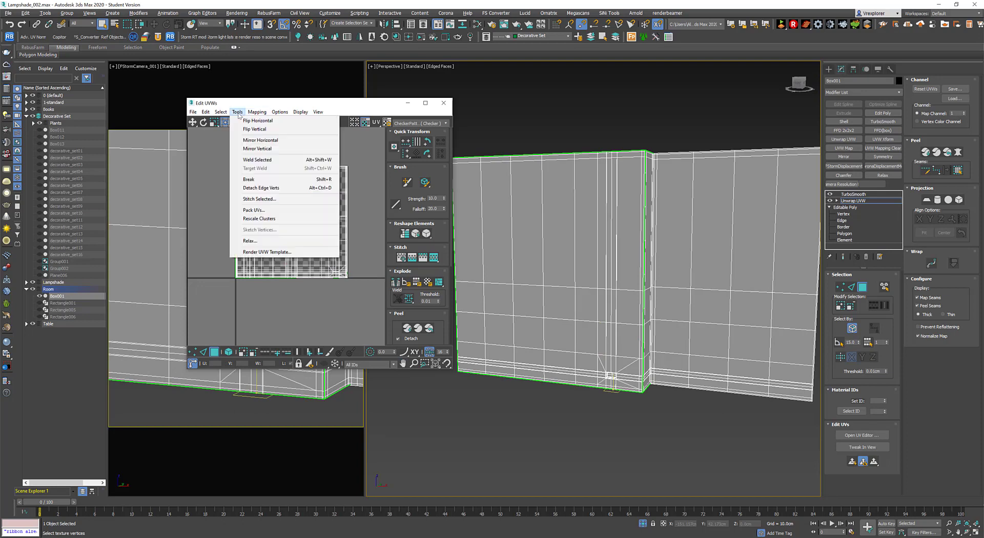
{"action": "left_click", "coordinate": [271, 119]}
{"action": "left_click", "coordinate": [105, 61]}
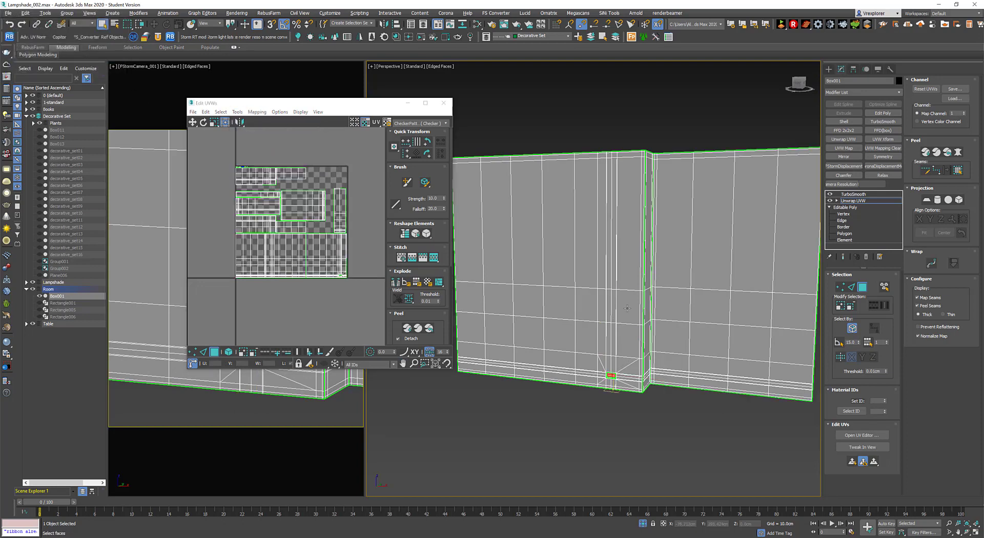
- Select the UV shell of the wall section with the socket recess and move it below the UV tile
{"action": "scroll", "coordinate": [299, 278], "scroll_direction": "up", "scroll_amount": 4}
{"action": "left_click", "coordinate": [321, 243]}
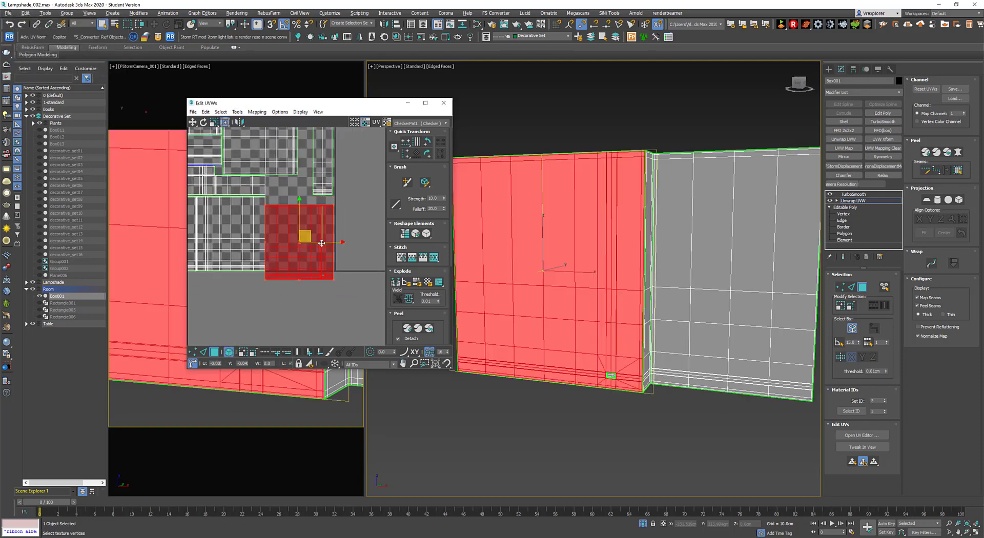
{"action": "left_click_drag", "start_coordinate": [321, 243], "coordinate": [322, 312]}
{"action": "middle_click_drag", "start_coordinate": [322, 312], "coordinate": [309, 255]}
{"action": "scroll", "coordinate": [320, 259], "scroll_direction": "up", "scroll_amount": 3}
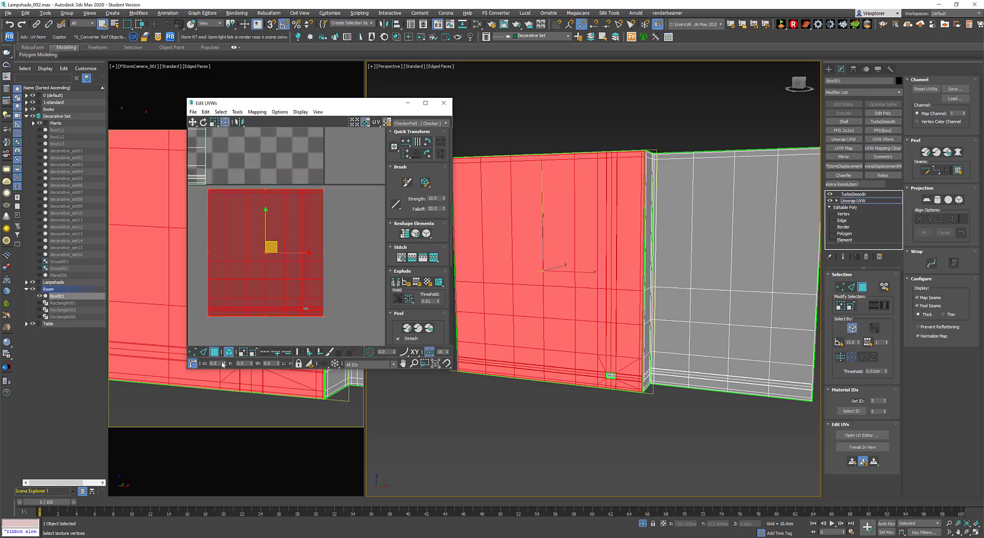
- Stitch the narrow corner return onto the socket wall's UV shell along their shared vertical edge
{"action": "key", "text": "2"}
{"action": "scroll", "coordinate": [324, 243], "scroll_direction": "up", "scroll_amount": 3}
{"action": "left_click", "coordinate": [321, 246]}
{"action": "scroll", "coordinate": [339, 235], "scroll_direction": "down", "scroll_amount": 3}
{"action": "left_click", "coordinate": [343, 238]}
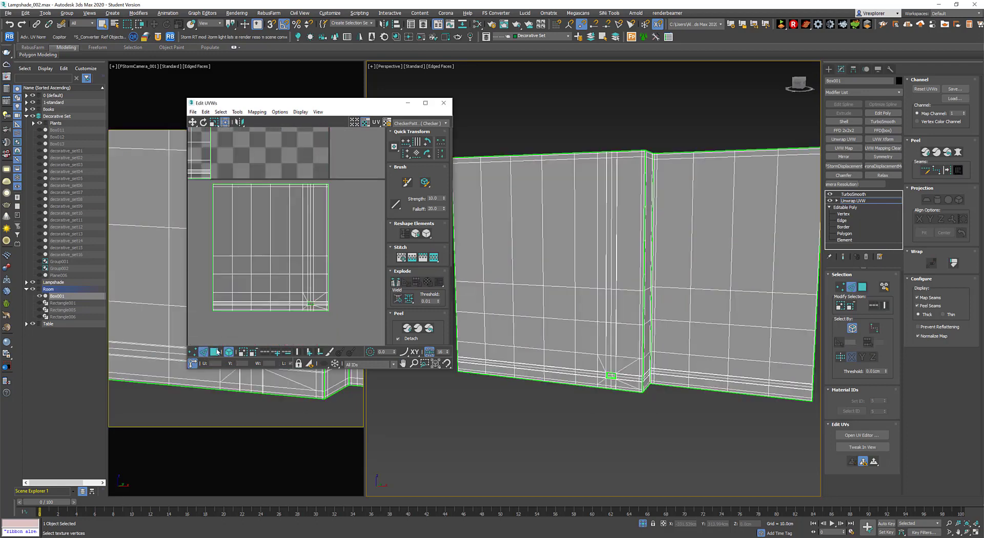
{"action": "left_click", "coordinate": [228, 352]}
{"action": "scroll", "coordinate": [316, 273], "scroll_direction": "up", "scroll_amount": 3}
{"action": "left_click", "coordinate": [314, 280]}
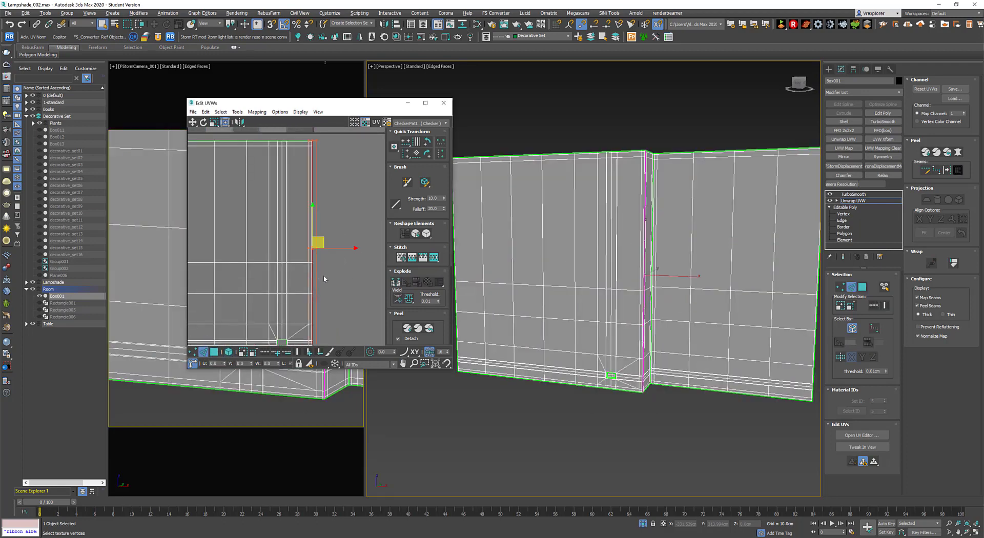
{"action": "scroll", "coordinate": [314, 261], "scroll_direction": "down", "scroll_amount": 2}
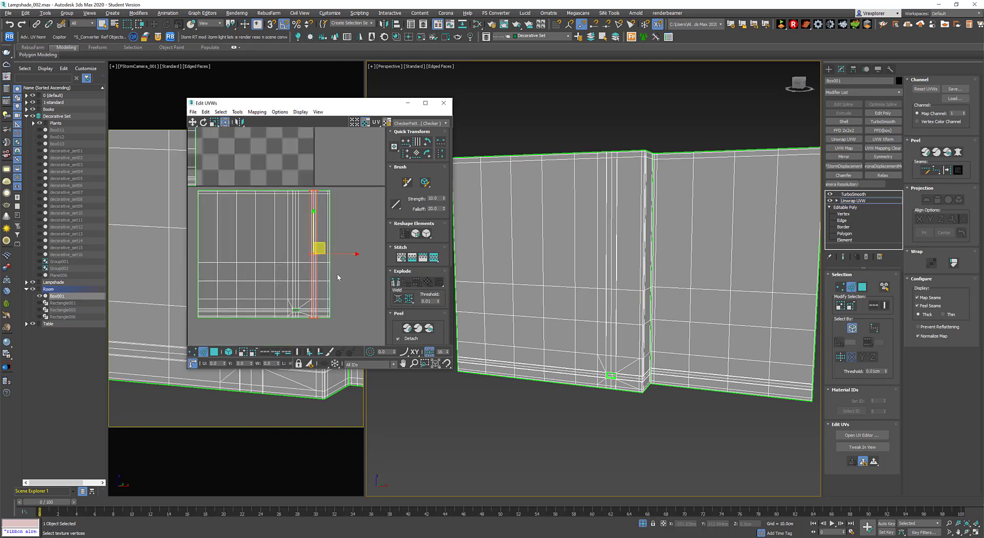
- Stitch the adjoining wall section onto the free vertical edge of the corner return's UV strip
{"action": "left_click", "coordinate": [330, 271]}
{"action": "double_click", "coordinate": [331, 270]}
{"action": "left_click", "coordinate": [434, 258]}
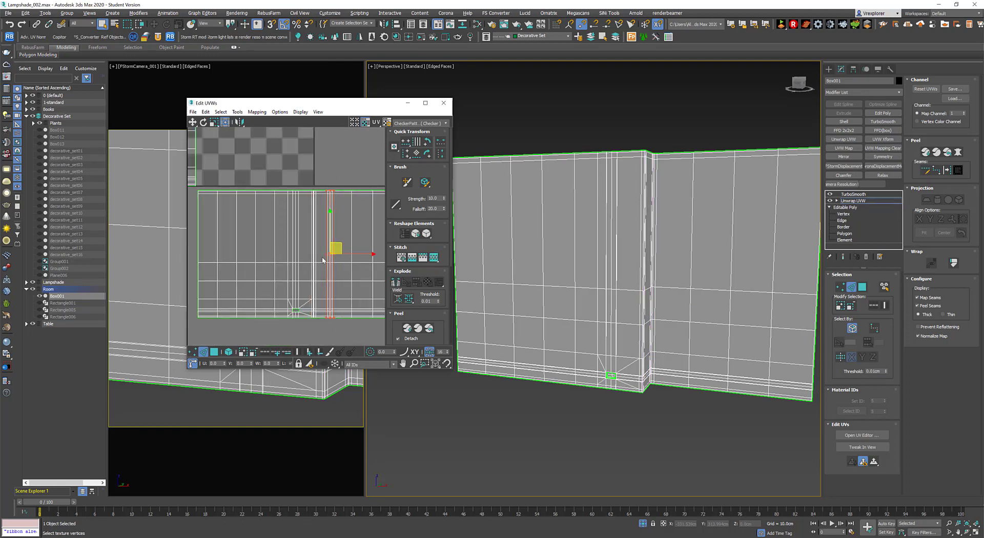
{"action": "middle_click_drag", "start_coordinate": [325, 264], "coordinate": [306, 242]}
{"action": "left_click", "coordinate": [284, 258]}
{"action": "scroll", "coordinate": [321, 310], "scroll_direction": "down", "scroll_amount": 3}
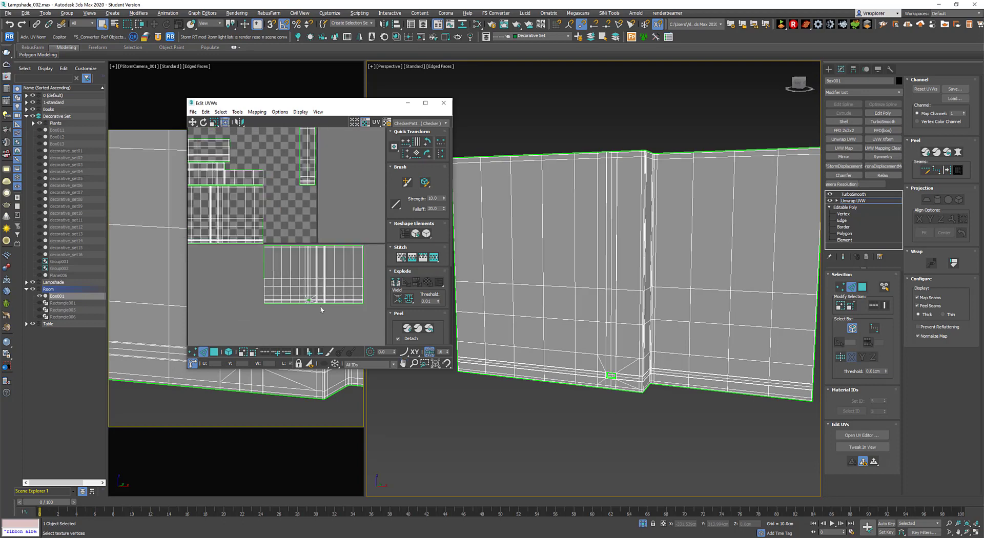
- Pack all of the wall's UV shells back into the UV tile
{"action": "mouse_move", "coordinate": [668, 325]}
{"action": "middle_mouse_down", "text": "alt"}
{"action": "mouse_move", "coordinate": [645, 328]}
{"action": "mouse_move", "coordinate": [665, 325]}
{"action": "middle_mouse_up", "text": "alt"}
{"action": "middle_click_drag", "start_coordinate": [306, 320], "coordinate": [319, 292]}
{"action": "scroll", "coordinate": [320, 292], "scroll_direction": "down", "scroll_amount": 2}
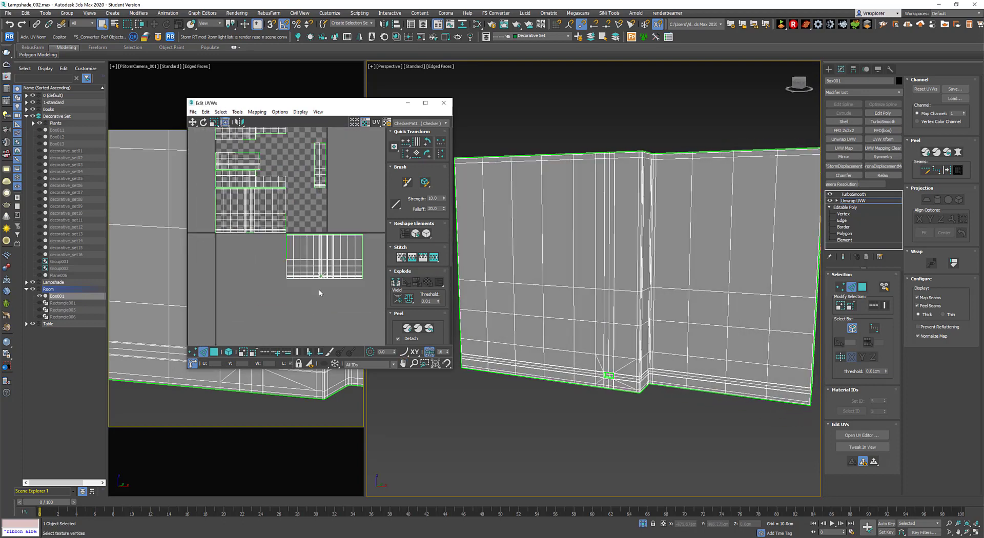
{"action": "scroll", "coordinate": [437, 282], "scroll_direction": "down", "scroll_amount": 5}
{"action": "left_click", "coordinate": [411, 276]}
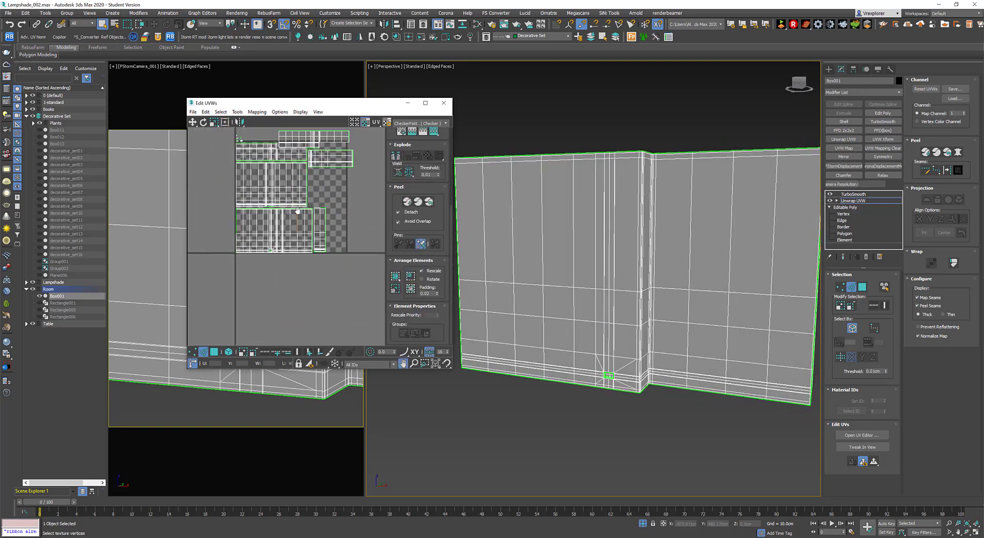
- Enable whole-element selection for the UV faces and select a face at the back of the wall's socket recess
{"action": "left_click", "coordinate": [214, 351]}
{"action": "left_click", "coordinate": [283, 296]}
{"action": "scroll", "coordinate": [283, 266], "scroll_direction": "up", "scroll_amount": 3}
{"action": "left_click", "coordinate": [301, 233]}
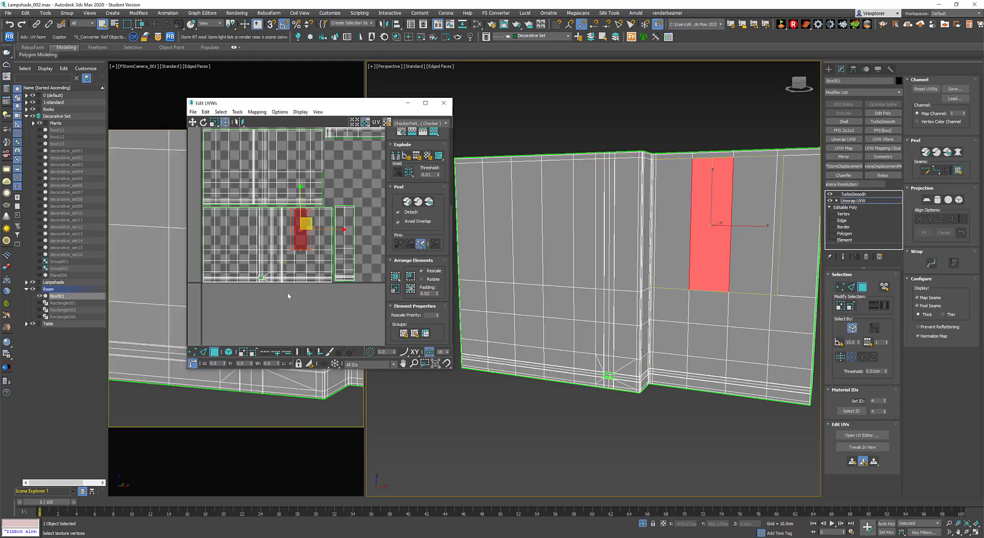
{"action": "left_click", "coordinate": [287, 294]}
{"action": "left_click", "coordinate": [229, 351]}
{"action": "left_click_drag", "start_coordinate": [277, 260], "coordinate": [279, 266]}
{"action": "key", "text": "ctrl+z"}
{"action": "scroll", "coordinate": [613, 381], "scroll_direction": "up", "scroll_amount": 5}
{"action": "left_click", "coordinate": [606, 354]}
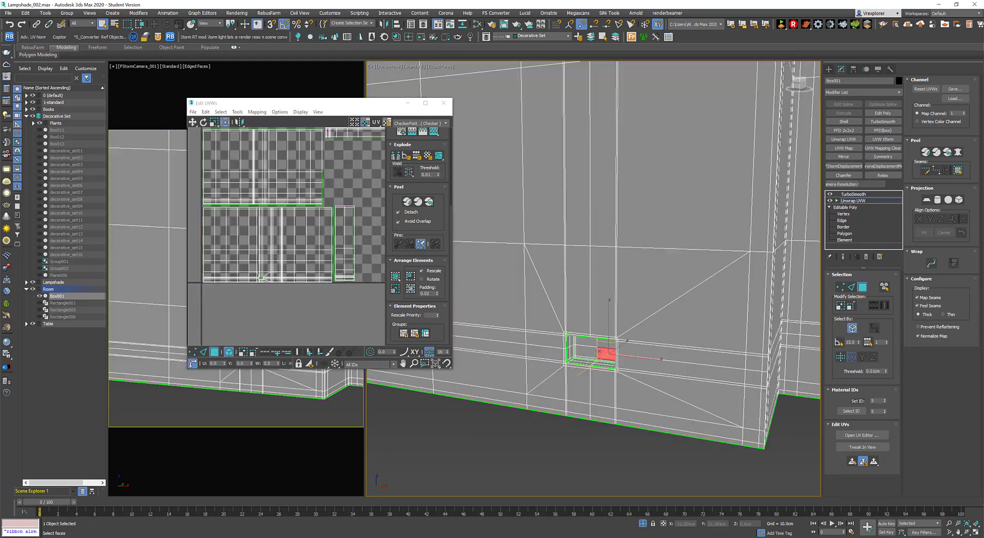
- Examine the UV layout to compare the socket recess's small back shell with its opening in the large wall shell
{"action": "scroll", "coordinate": [287, 263], "scroll_direction": "down", "scroll_amount": 3}
{"action": "scroll", "coordinate": [285, 261], "scroll_direction": "down", "scroll_amount": 1}
{"action": "middle_click_drag", "start_coordinate": [241, 162], "coordinate": [305, 220]}
{"action": "scroll", "coordinate": [305, 220], "scroll_direction": "up", "scroll_amount": 8}
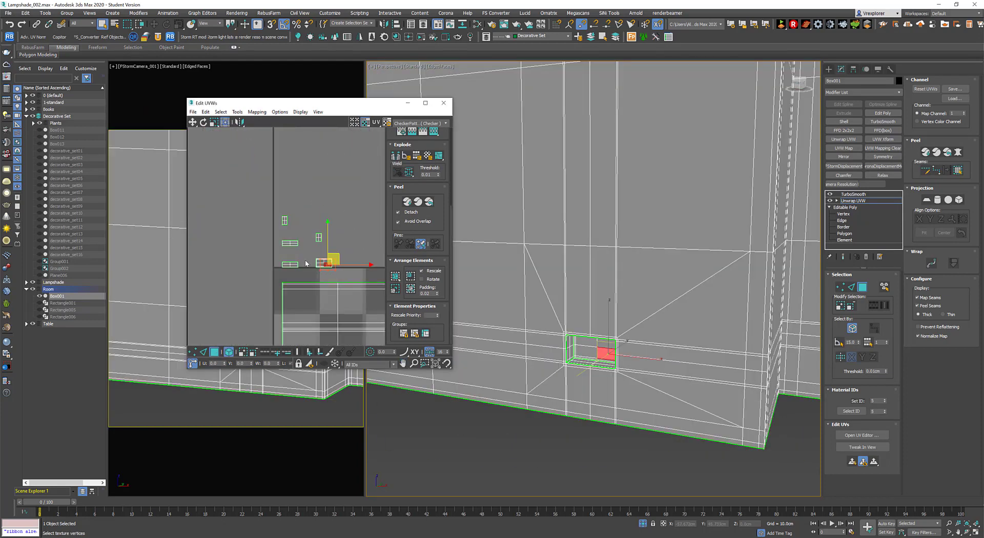
{"action": "scroll", "coordinate": [347, 273], "scroll_direction": "down", "scroll_amount": 5}
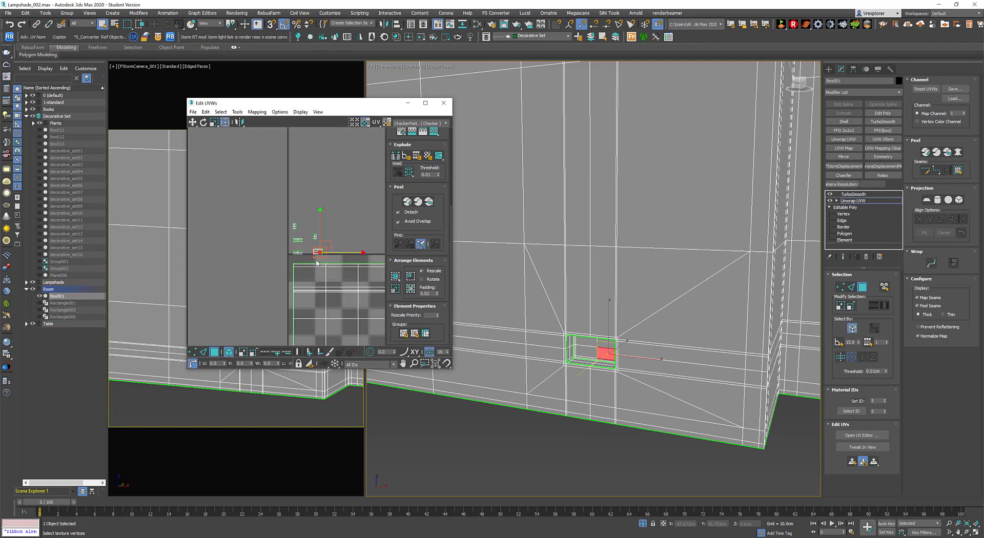
{"action": "scroll", "coordinate": [316, 263], "scroll_direction": "down", "scroll_amount": 2}
{"action": "middle_click_drag", "start_coordinate": [331, 328], "coordinate": [281, 201]}
{"action": "scroll", "coordinate": [287, 246], "scroll_direction": "up", "scroll_amount": 2}
{"action": "middle_click_drag", "start_coordinate": [290, 246], "coordinate": [293, 180]}
{"action": "scroll", "coordinate": [291, 205], "scroll_direction": "up", "scroll_amount": 5}
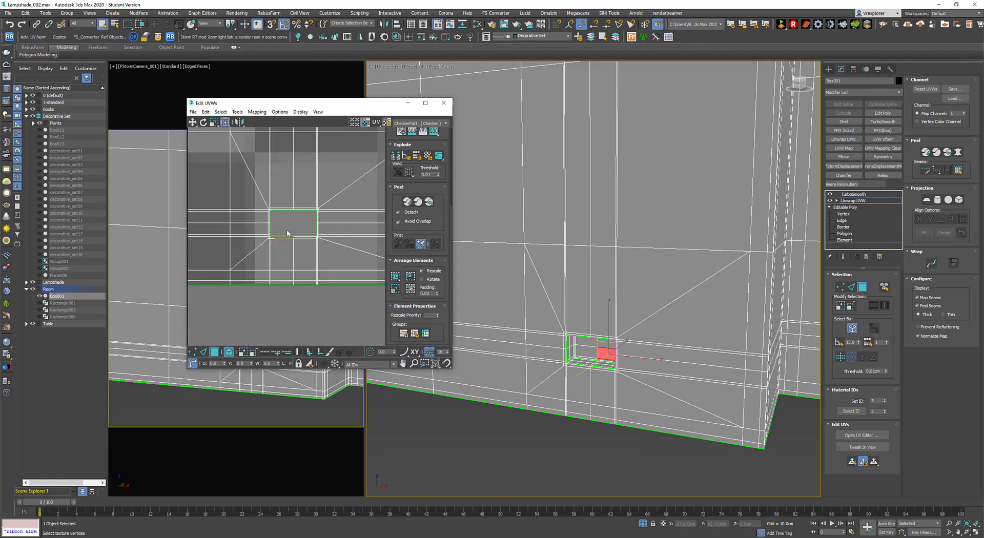
{"action": "scroll", "coordinate": [275, 232], "scroll_direction": "down", "scroll_amount": 8}
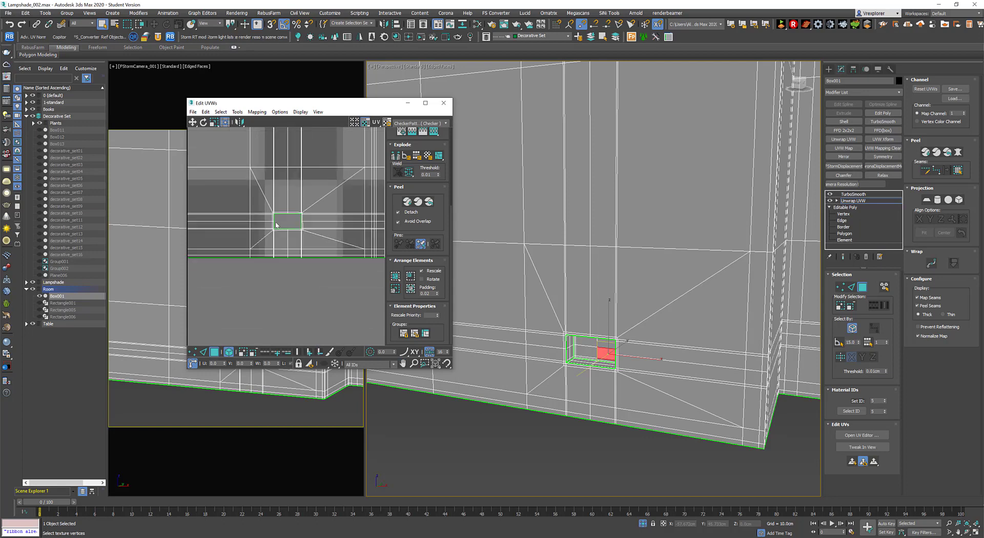
{"action": "scroll", "coordinate": [289, 218], "scroll_direction": "up", "scroll_amount": 5}
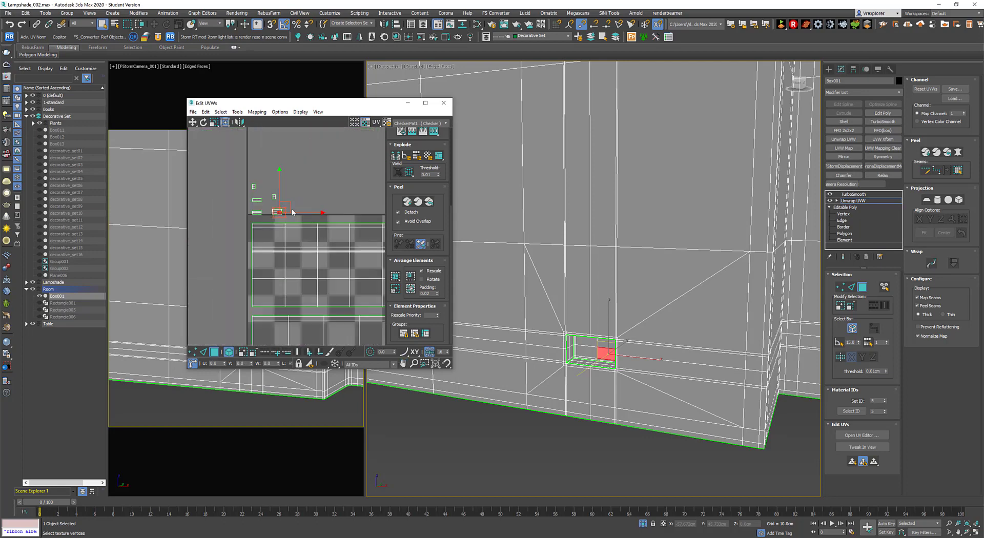
- Stitch the adjoining side face of the socket recess onto the right edge of its small back UV shell
{"action": "scroll", "coordinate": [261, 208], "scroll_direction": "up", "scroll_amount": 4}
{"action": "left_click", "coordinate": [292, 218]}
{"action": "scroll", "coordinate": [290, 221], "scroll_direction": "up", "scroll_amount": 4}
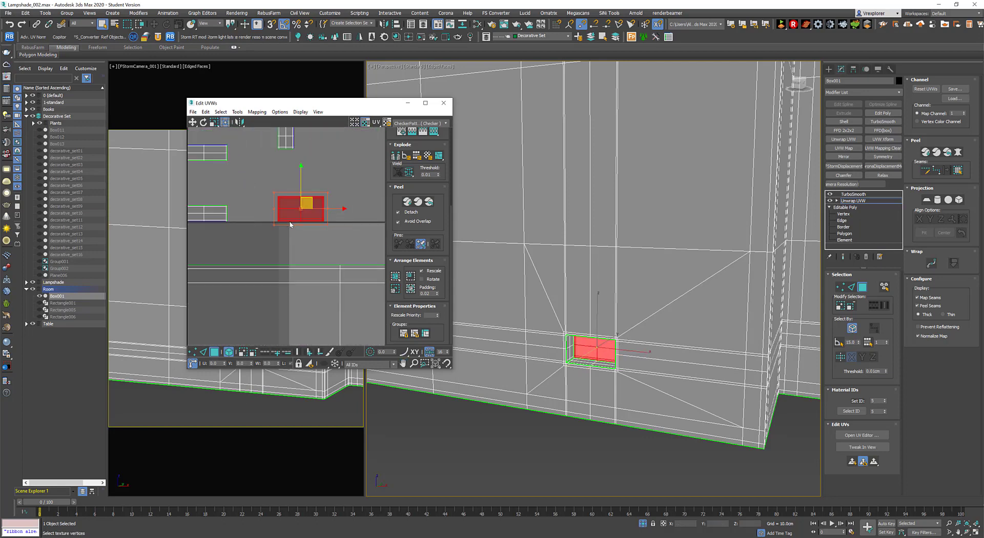
{"action": "left_click", "coordinate": [193, 352]}
{"action": "scroll", "coordinate": [325, 225], "scroll_direction": "up", "scroll_amount": 3}
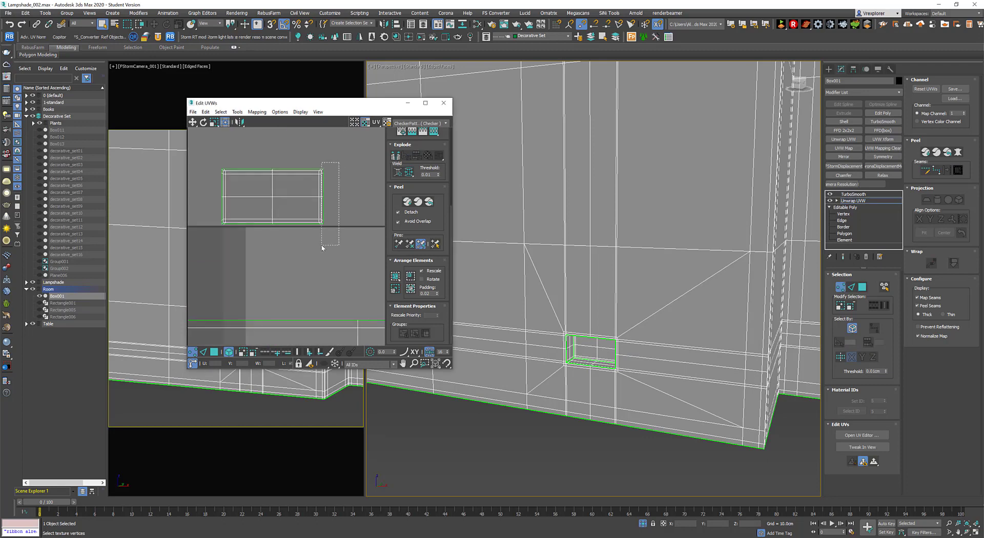
{"action": "left_click", "coordinate": [228, 352]}
{"action": "left_click_drag", "start_coordinate": [322, 251], "coordinate": [323, 249]}
{"action": "scroll", "coordinate": [395, 214], "scroll_direction": "up", "scroll_amount": 3}
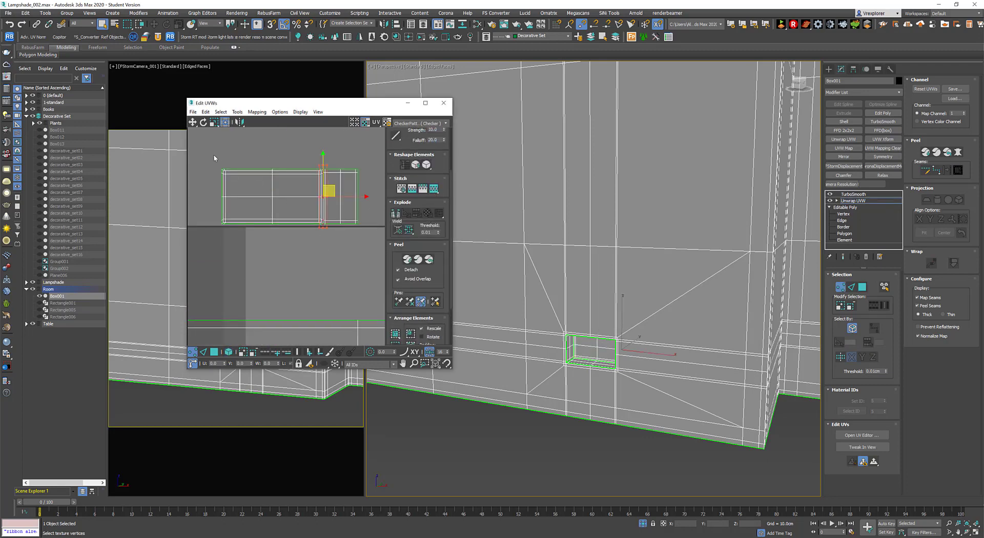
- Stitch the recess's upper face onto the top edge of the back UV shell
{"action": "left_click_drag", "start_coordinate": [213, 163], "coordinate": [333, 172]}
{"action": "scroll", "coordinate": [307, 171], "scroll_direction": "up", "scroll_amount": 3}
{"action": "left_click", "coordinate": [433, 189]}
{"action": "scroll", "coordinate": [317, 214], "scroll_direction": "down", "scroll_amount": 3}
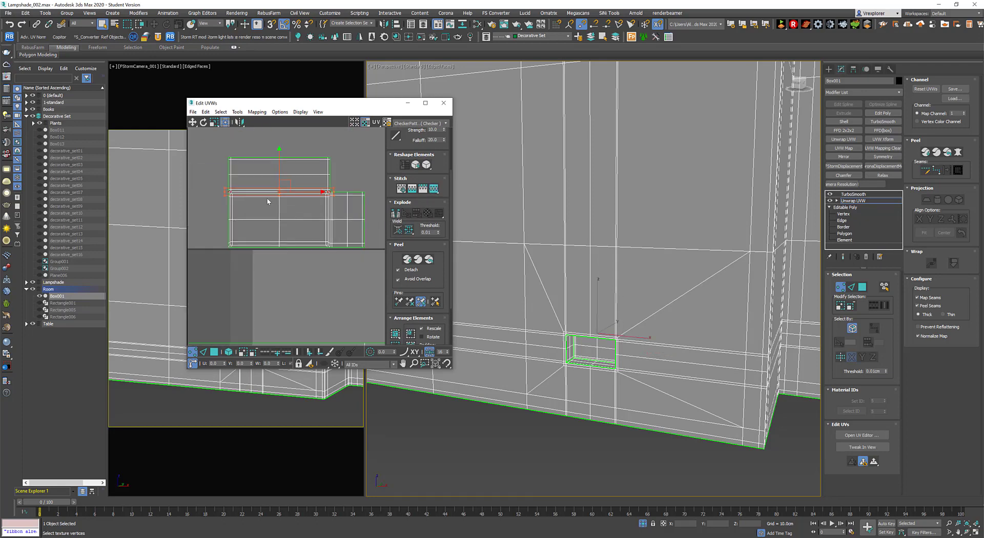
- Stitch the recess's other side face onto the left edge of the back UV shell, aligned straight with it
{"action": "left_click", "coordinate": [215, 191]}
{"action": "left_click_drag", "start_coordinate": [230, 267], "coordinate": [231, 267]}
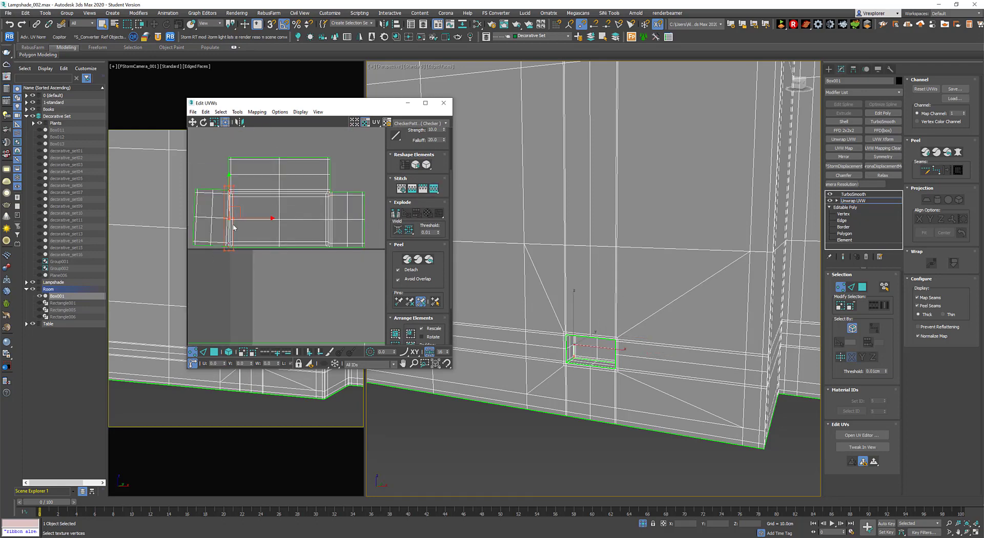
{"action": "scroll", "coordinate": [245, 223], "scroll_direction": "up", "scroll_amount": 4}
{"action": "left_click_drag", "start_coordinate": [232, 164], "coordinate": [241, 274]}
{"action": "left_click", "coordinate": [434, 189]}
{"action": "scroll", "coordinate": [331, 212], "scroll_direction": "down", "scroll_amount": 2}
{"action": "middle_click_drag", "start_coordinate": [330, 211], "coordinate": [280, 171]}
{"action": "scroll", "coordinate": [281, 171], "scroll_direction": "down", "scroll_amount": 1}
{"action": "left_click", "coordinate": [236, 211]}
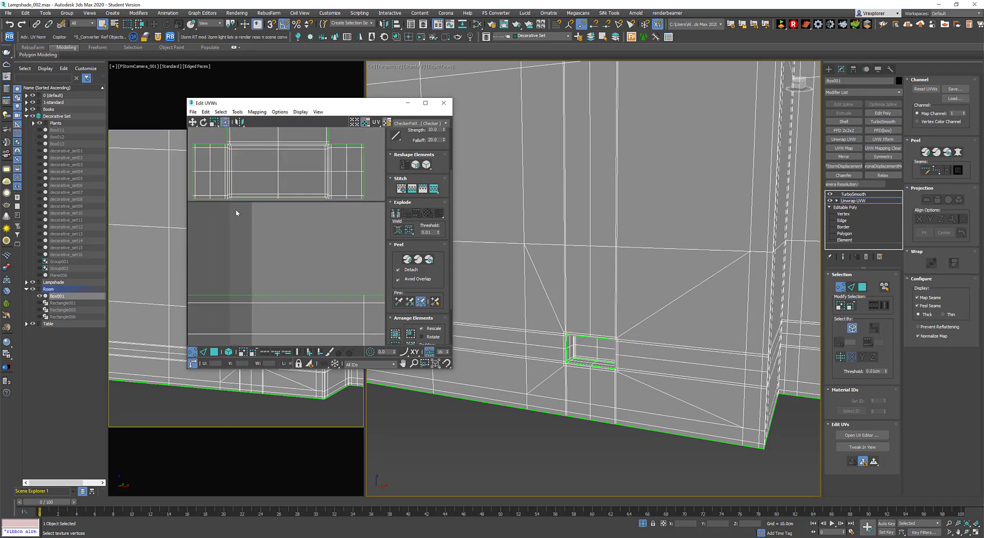
- Stitch the remaining recess face onto the bottom edge of the back UV shell to complete the recess layout
{"action": "scroll", "coordinate": [228, 206], "scroll_direction": "up", "scroll_amount": 1}
{"action": "left_click_drag", "start_coordinate": [225, 201], "coordinate": [357, 196]}
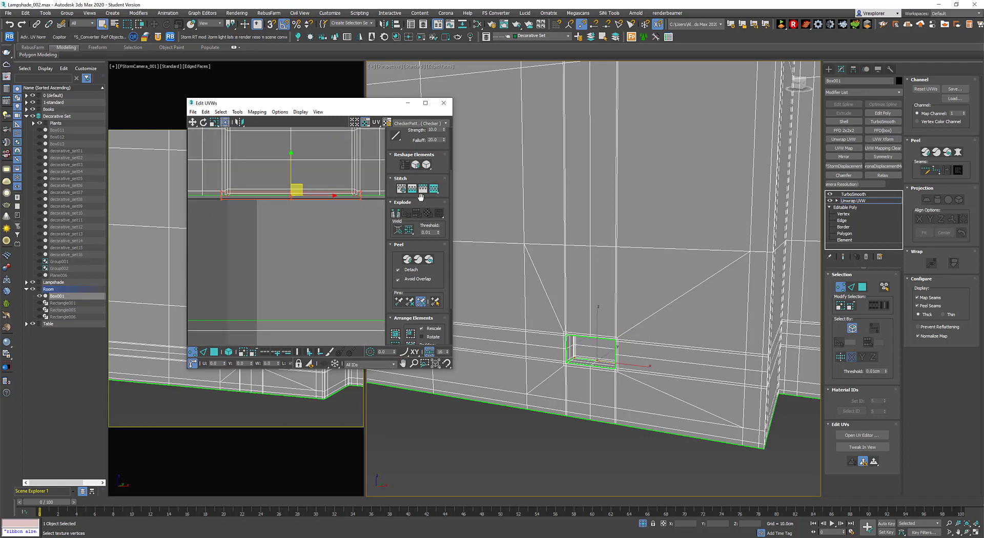
{"action": "scroll", "coordinate": [304, 205], "scroll_direction": "down", "scroll_amount": 2}
{"action": "scroll", "coordinate": [304, 205], "scroll_direction": "down", "scroll_amount": 3}
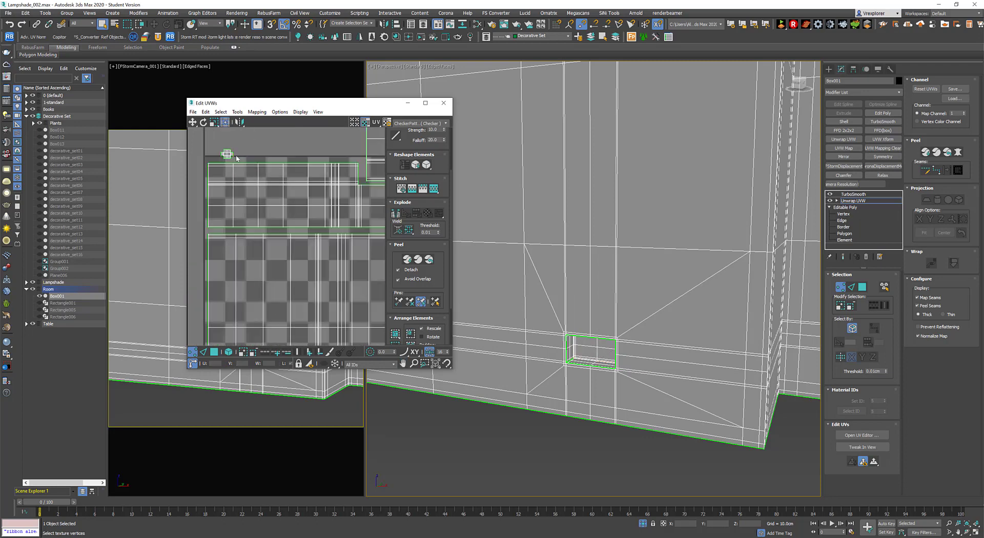
- Move the stitched recess shell beside the lower large wall shell and the wall's narrow end shell outside the UV tile
{"action": "left_click", "coordinate": [215, 352]}
{"action": "left_click", "coordinate": [232, 303]}
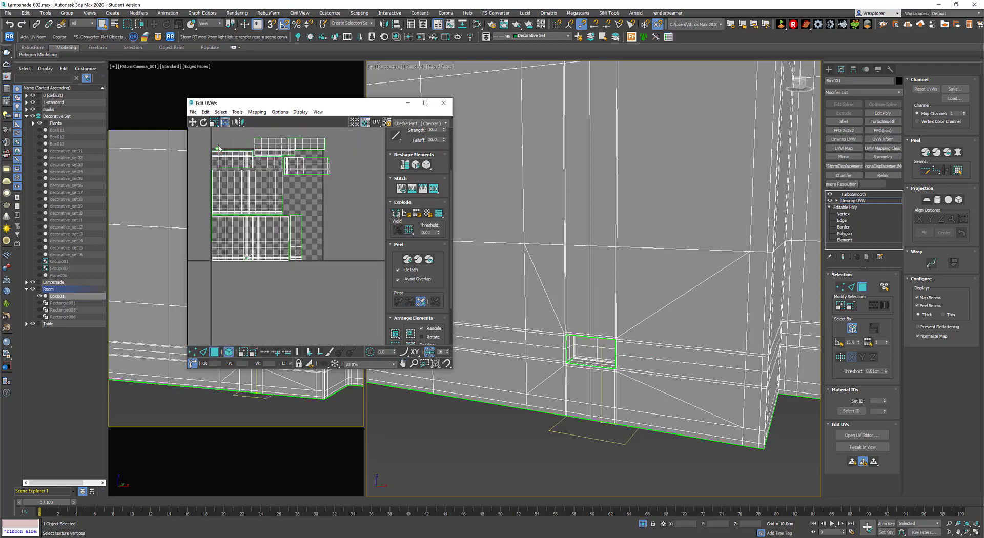
{"action": "left_click_drag", "start_coordinate": [218, 149], "coordinate": [358, 192]}
{"action": "scroll", "coordinate": [587, 304], "scroll_direction": "down", "scroll_amount": 6}
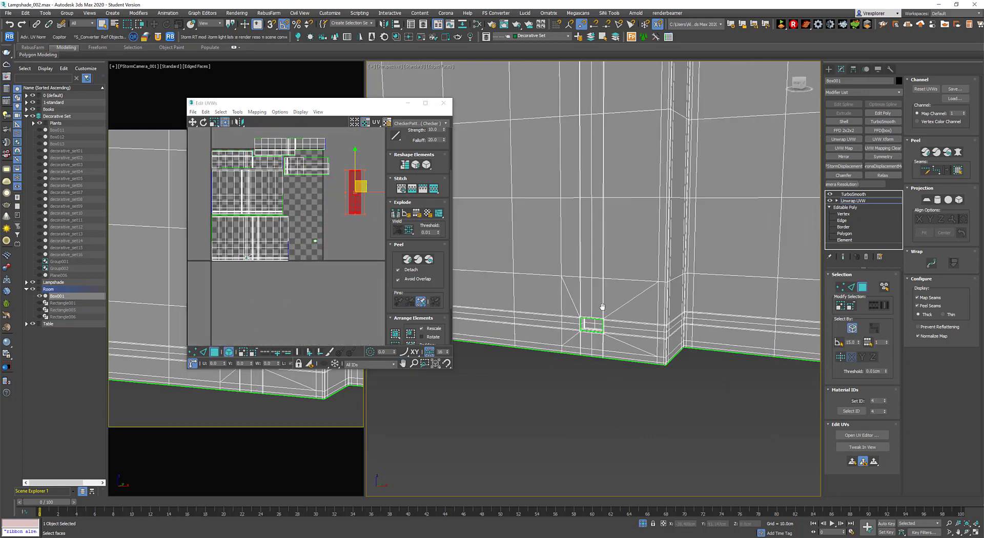
{"action": "mouse_move", "coordinate": [581, 310]}
{"action": "middle_mouse_down", "text": "alt"}
{"action": "mouse_move", "coordinate": [559, 313]}
{"action": "mouse_move", "coordinate": [572, 316]}
{"action": "middle_mouse_up", "text": "alt"}
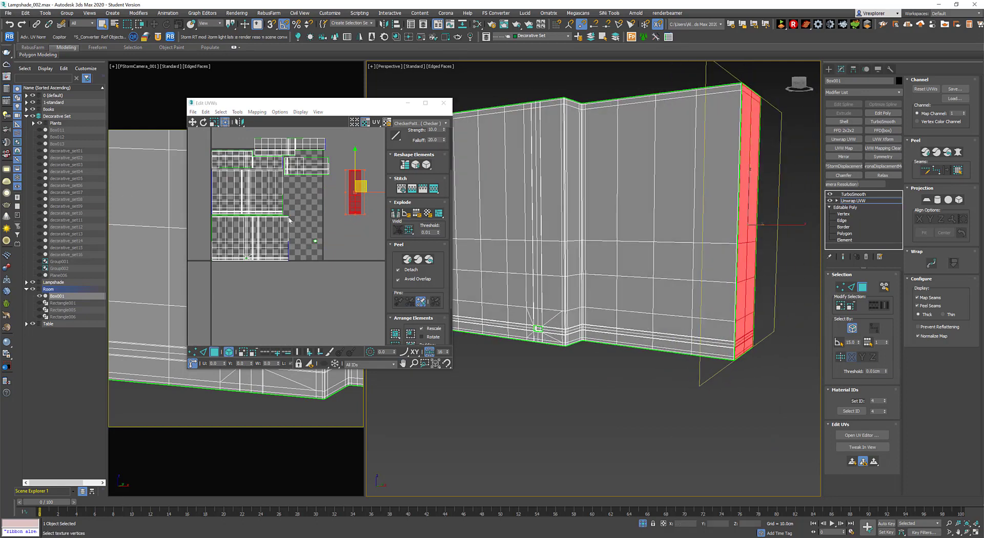
- Move the remaining shells off the UV tile and reposition the large front wall shell inside it with the recess shell alongside
{"action": "middle_click_drag", "start_coordinate": [231, 137], "coordinate": [240, 153]}
{"action": "left_click_drag", "start_coordinate": [234, 140], "coordinate": [372, 210]}
{"action": "left_click_drag", "start_coordinate": [254, 207], "coordinate": [245, 135]}
{"action": "left_click", "coordinate": [323, 256]}
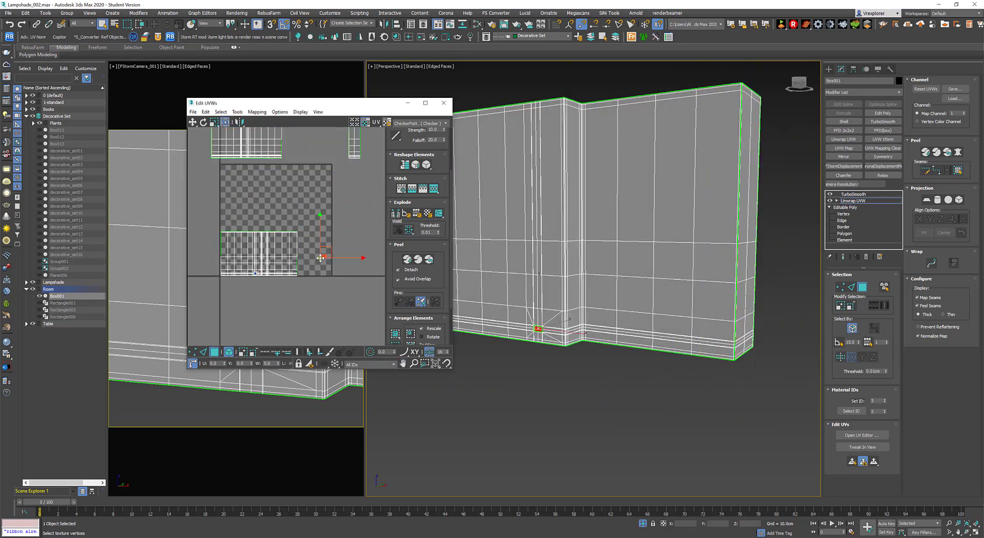
{"action": "left_click_drag", "start_coordinate": [266, 247], "coordinate": [318, 250]}
{"action": "left_click", "coordinate": [324, 256]}
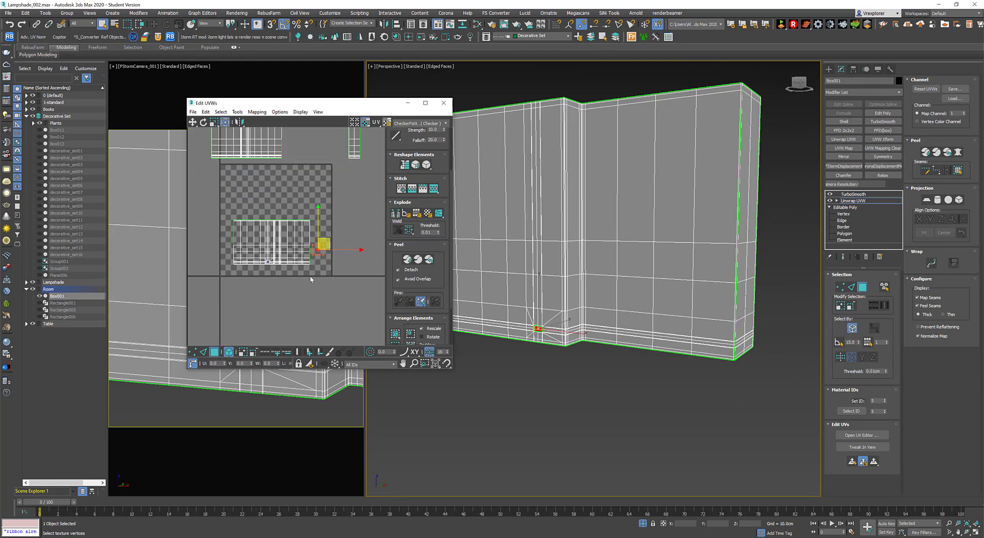
{"action": "left_click", "coordinate": [311, 279]}
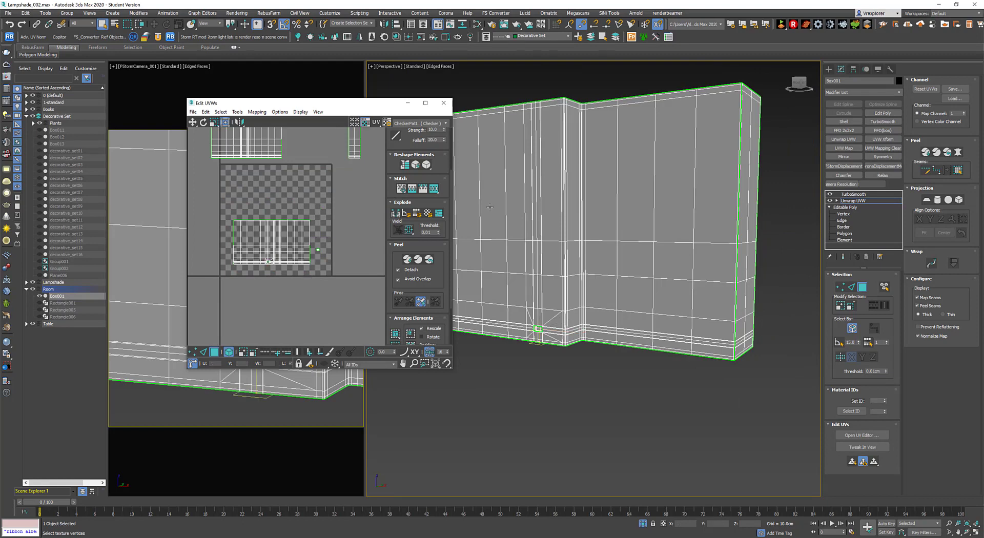
- Close the UV editor, leave UV face editing and return to the wall's TurboSmooth modifier
{"action": "left_click", "coordinate": [448, 106]}
{"action": "middle_click_drag", "start_coordinate": [609, 230], "coordinate": [599, 267]}
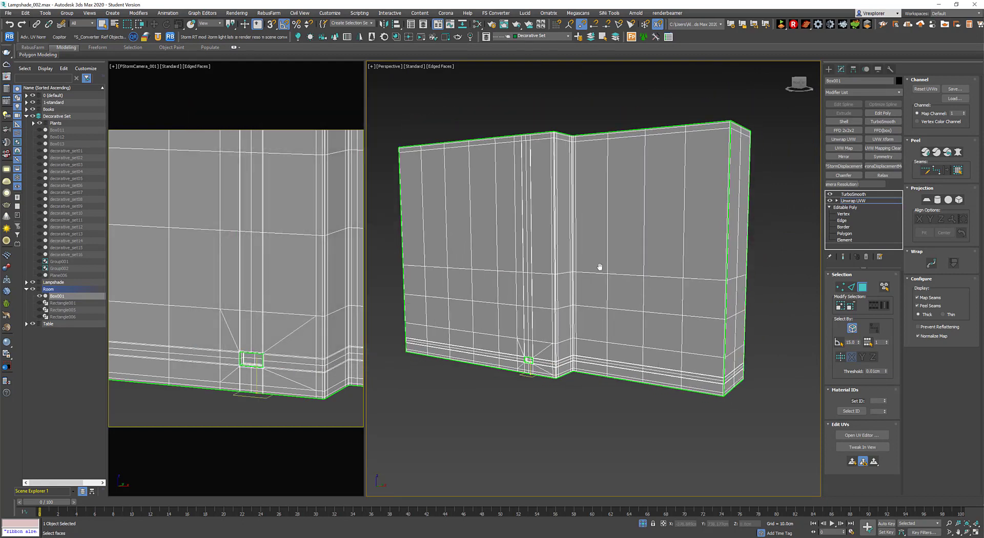
{"action": "left_click", "coordinate": [852, 201]}
{"action": "left_click", "coordinate": [605, 405]}
{"action": "mouse_move", "coordinate": [593, 318]}
{"action": "middle_mouse_down"}
{"action": "mouse_move", "coordinate": [588, 335]}
{"action": "mouse_move", "coordinate": [590, 323]}
{"action": "middle_mouse_up"}
{"action": "left_click", "coordinate": [613, 292]}
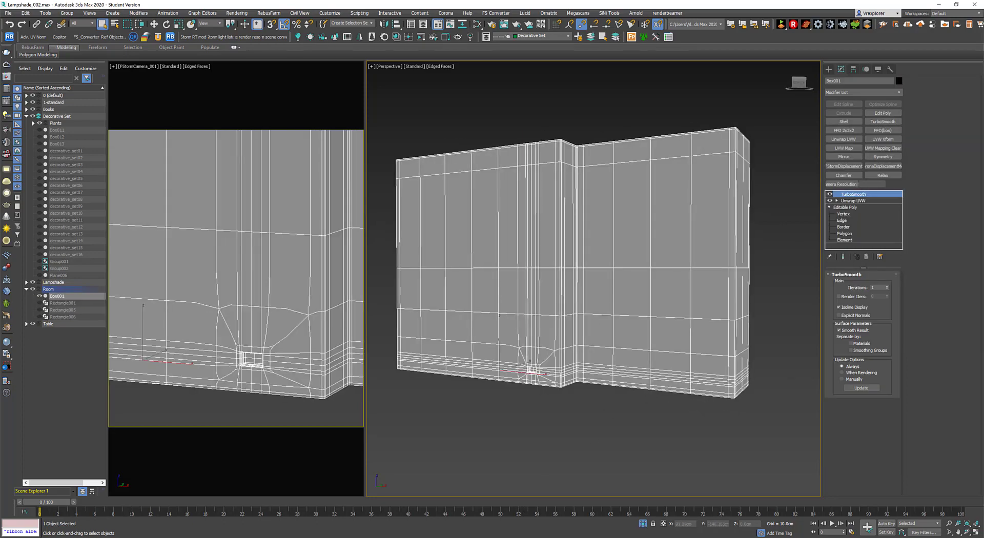
- Switch to Quixel Bridge and search the asset library for "brick"
{"action": "left_click", "coordinate": [540, 537]}
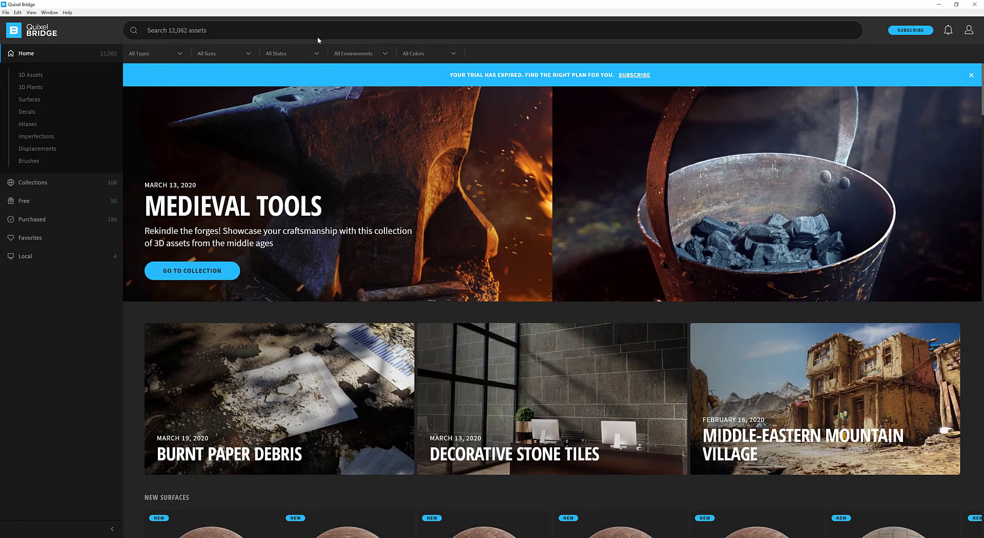
{"action": "left_click", "coordinate": [223, 31]}
{"action": "type", "text": "brick"}
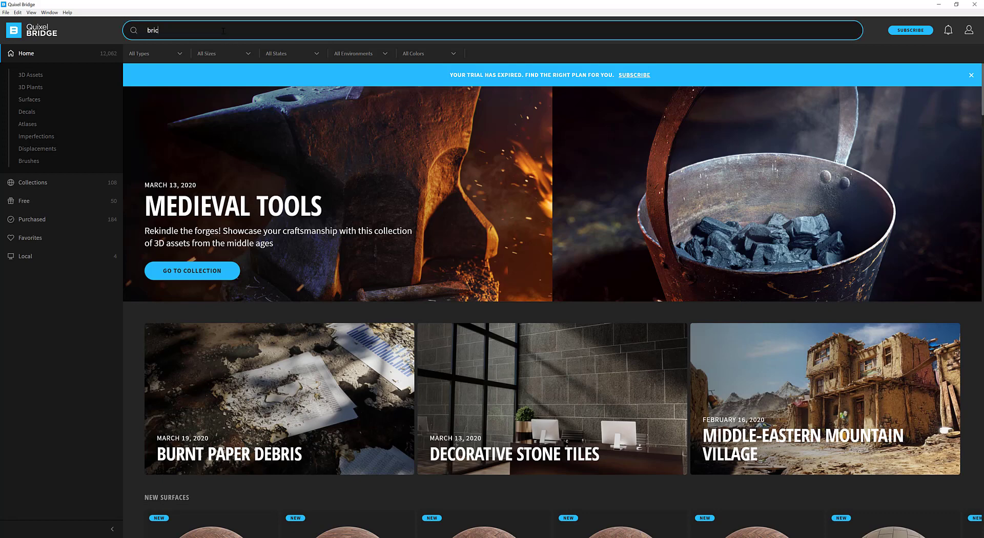
{"action": "key", "text": "Return"}
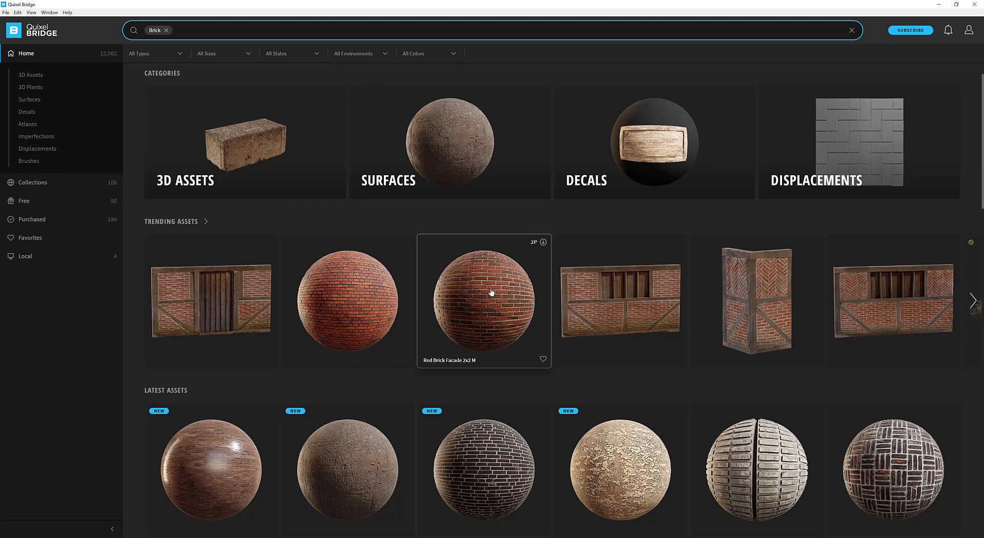
- Examine the Red Brick Facade 2x2 M material in its full-screen preview and return to the results
{"action": "left_click", "coordinate": [491, 292]}
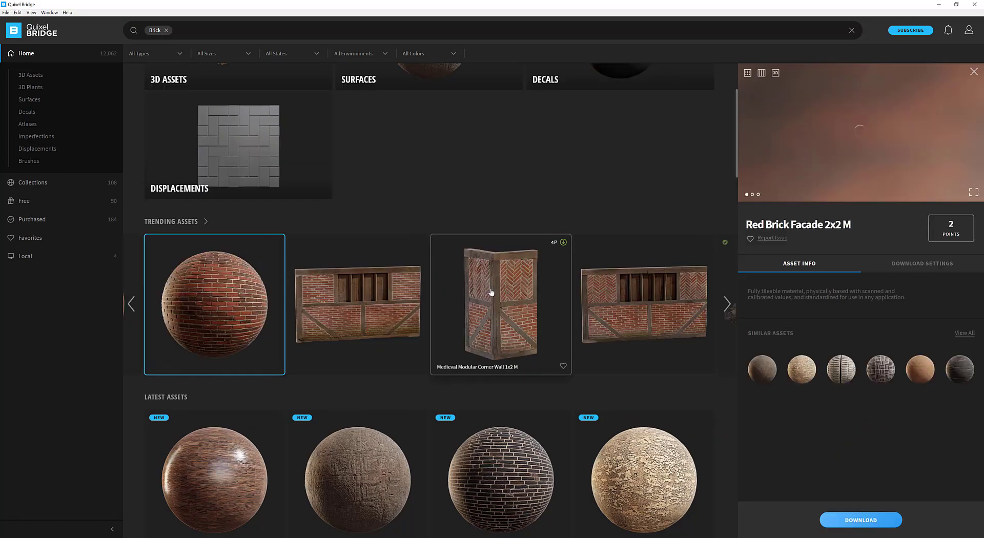
{"action": "left_click", "coordinate": [971, 192]}
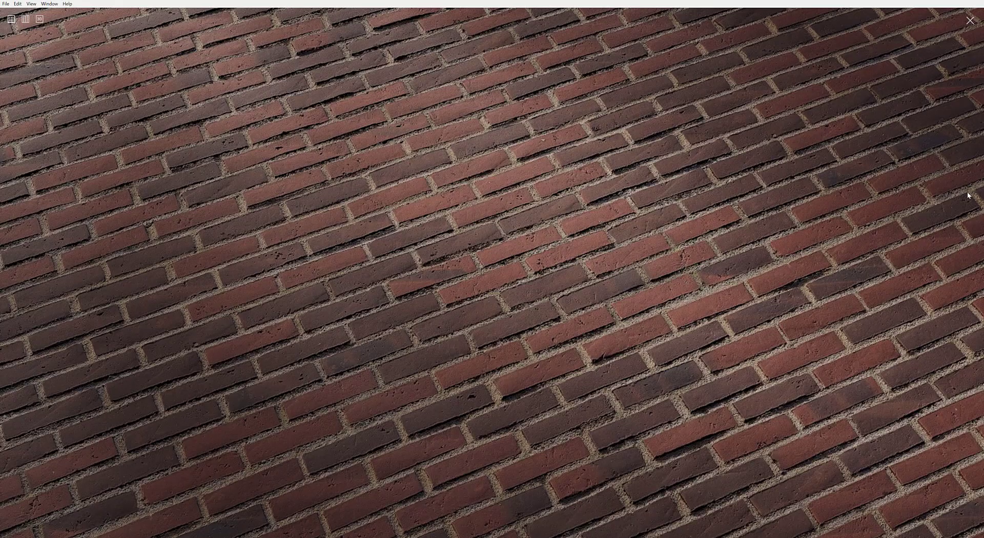
{"action": "left_click", "coordinate": [971, 22]}
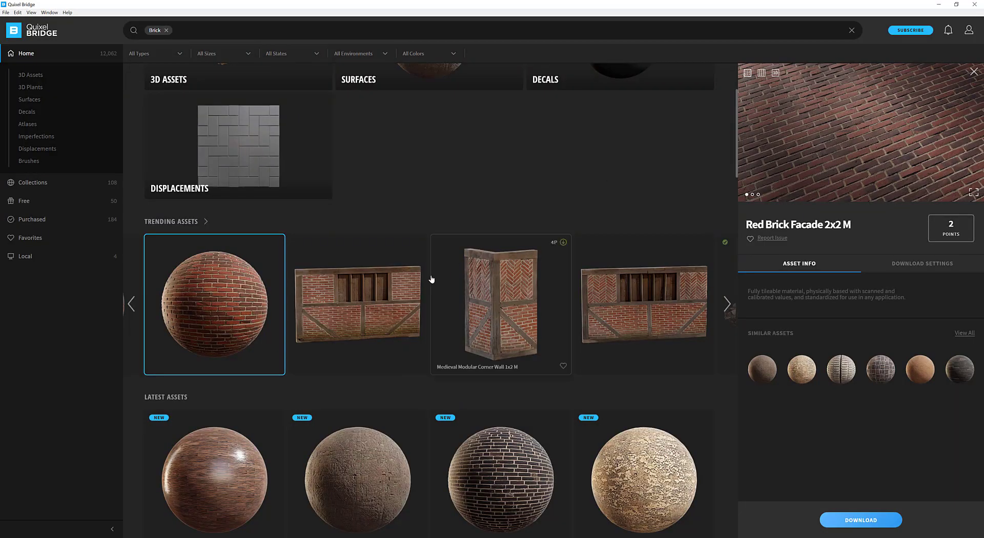
- Browse further through the brick results and inspect the beige Brick Facade 2x2 material full screen
{"action": "scroll", "coordinate": [500, 284], "scroll_direction": "down", "scroll_amount": 8}
{"action": "scroll", "coordinate": [500, 285], "scroll_direction": "down", "scroll_amount": 10}
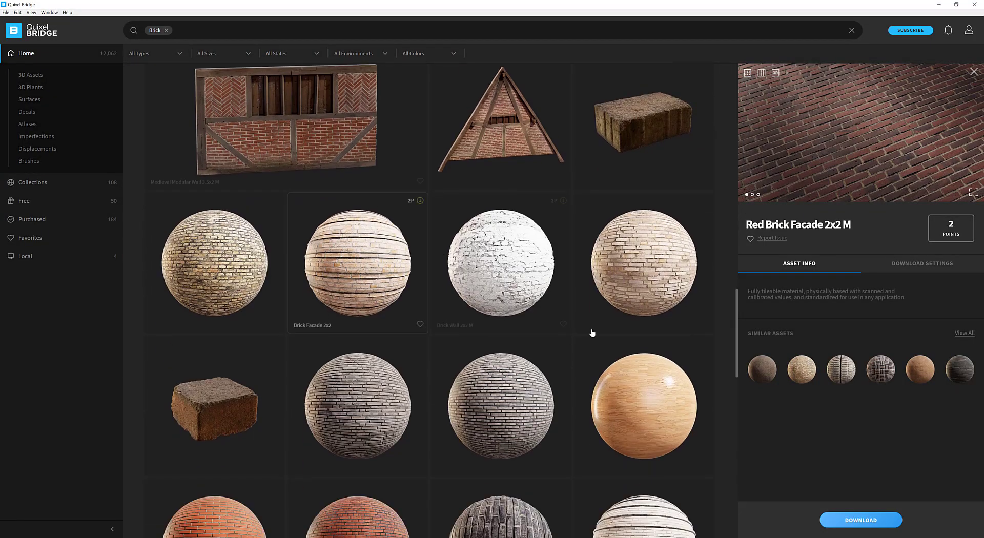
{"action": "left_click", "coordinate": [638, 287]}
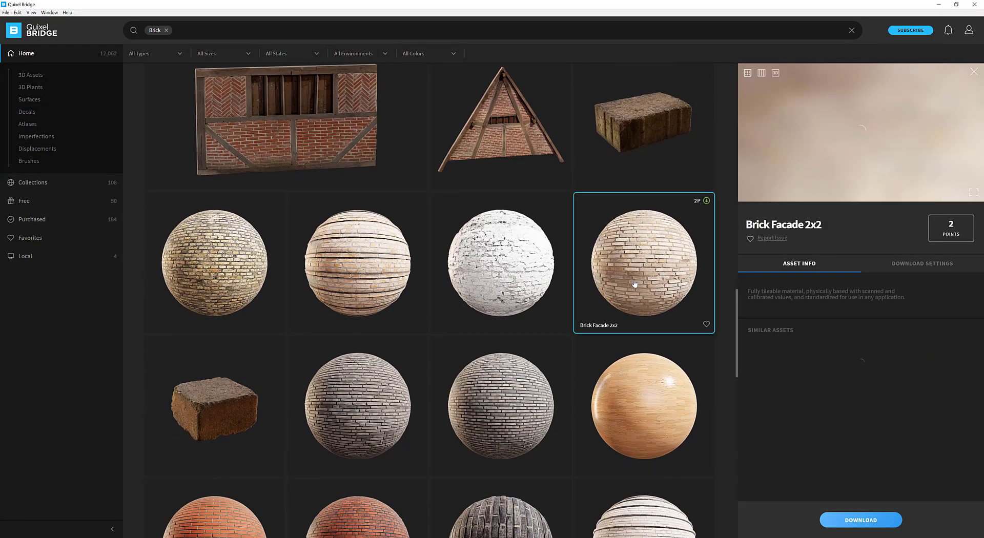
{"action": "left_click", "coordinate": [972, 192]}
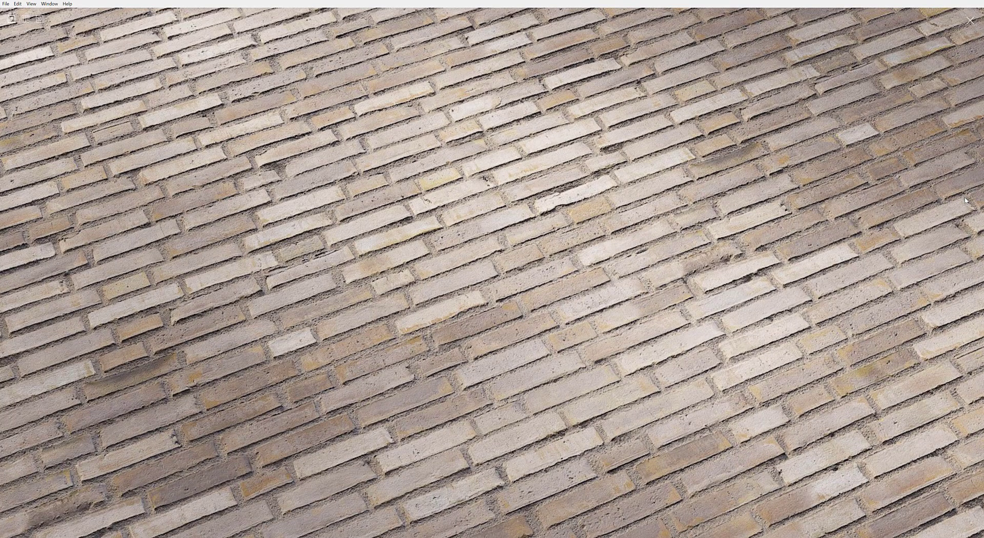
{"action": "left_click", "coordinate": [972, 19]}
- Look at the Brick Facade 2x1 M details and inspect Brick Wall 2x2 M in its full-screen preview
{"action": "scroll", "coordinate": [454, 279], "scroll_direction": "down", "scroll_amount": 5}
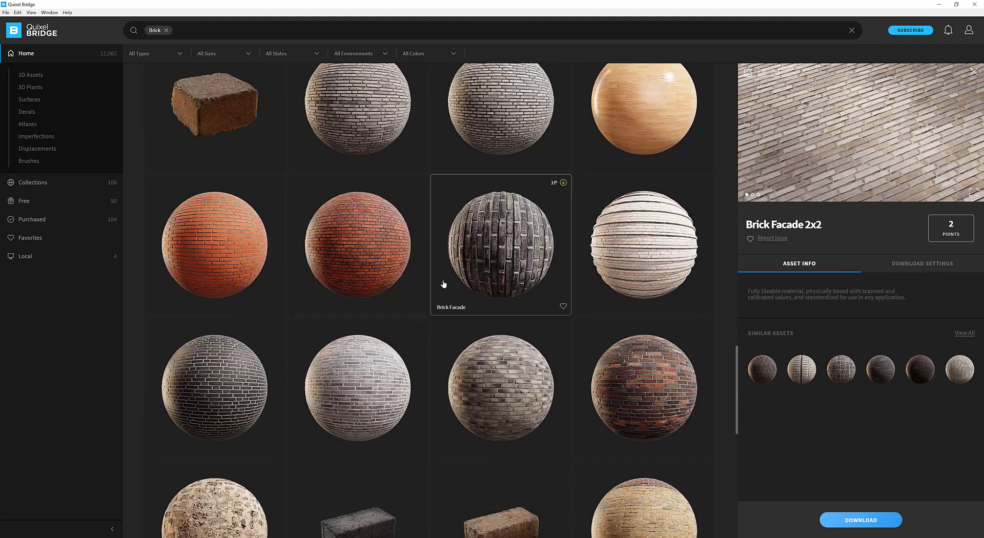
{"action": "scroll", "coordinate": [444, 283], "scroll_direction": "up", "scroll_amount": 1}
{"action": "scroll", "coordinate": [447, 295], "scroll_direction": "down", "scroll_amount": 10}
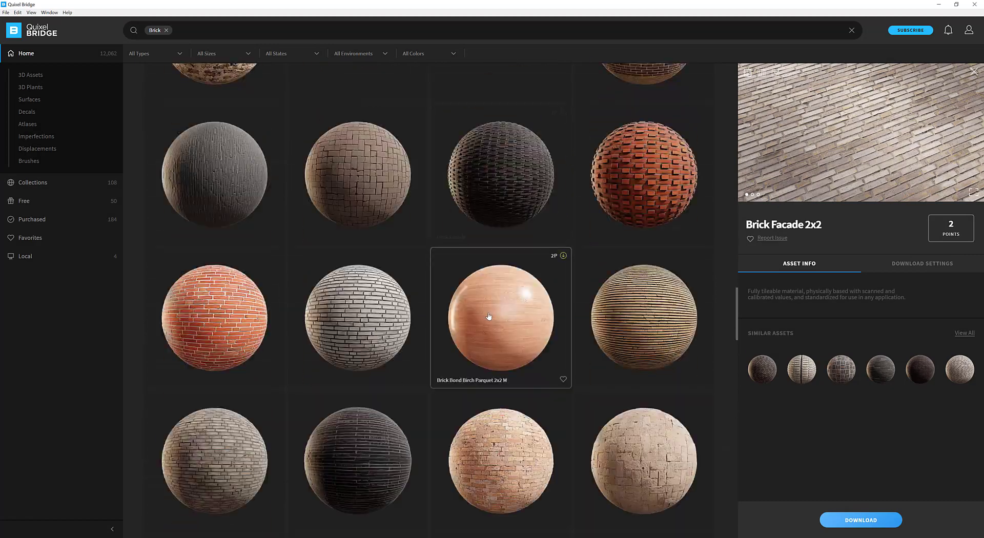
{"action": "scroll", "coordinate": [495, 321], "scroll_direction": "down", "scroll_amount": 2}
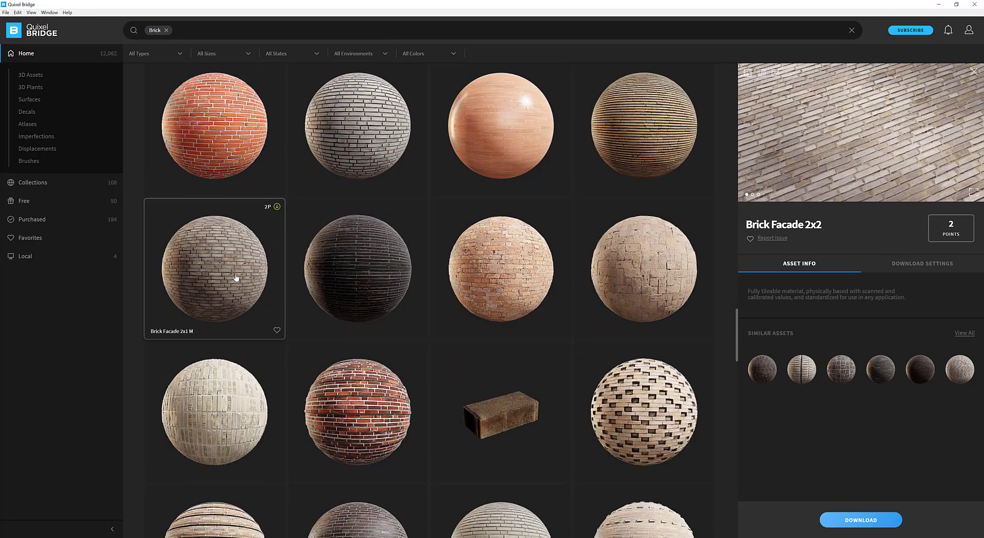
{"action": "left_click", "coordinate": [235, 277]}
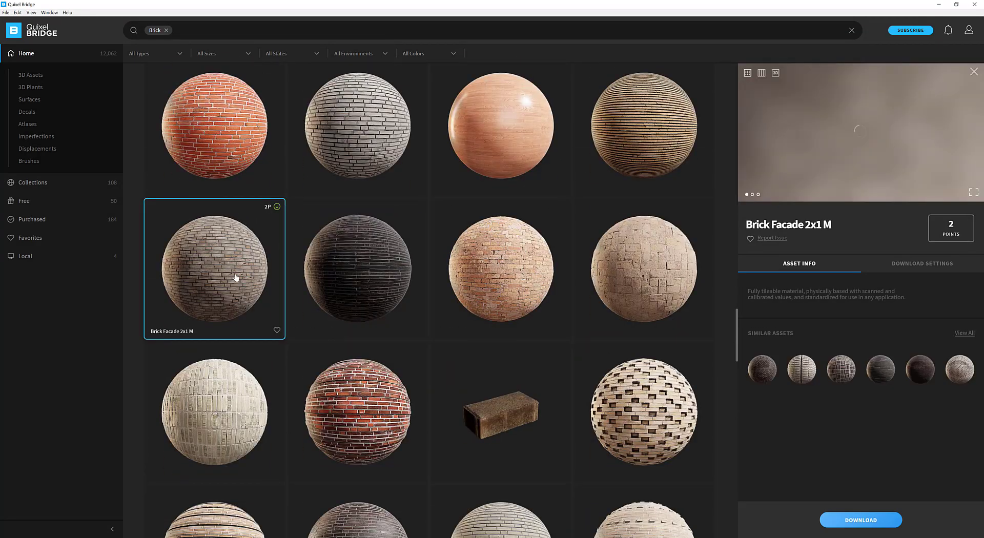
{"action": "left_click", "coordinate": [502, 291]}
{"action": "left_click", "coordinate": [973, 192]}
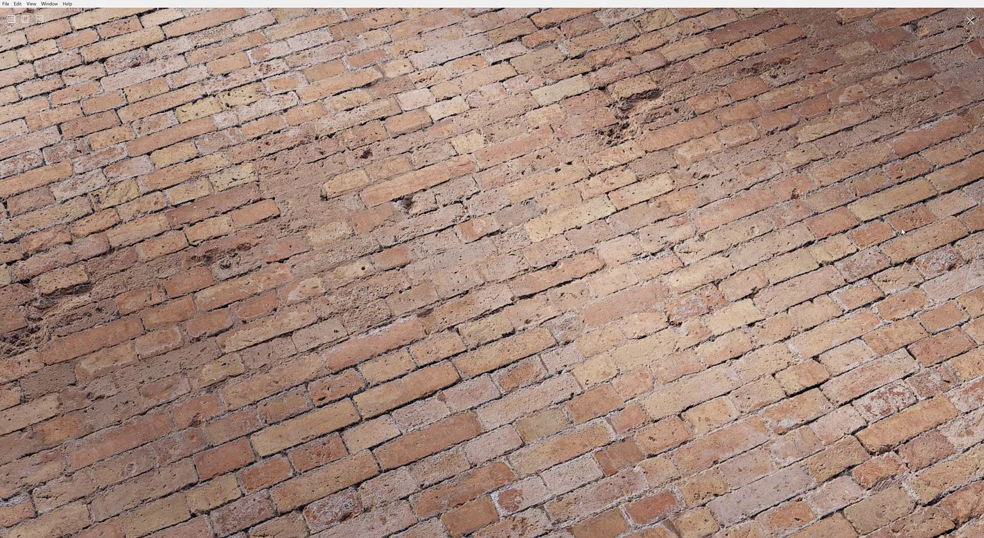
{"action": "left_click", "coordinate": [969, 20]}
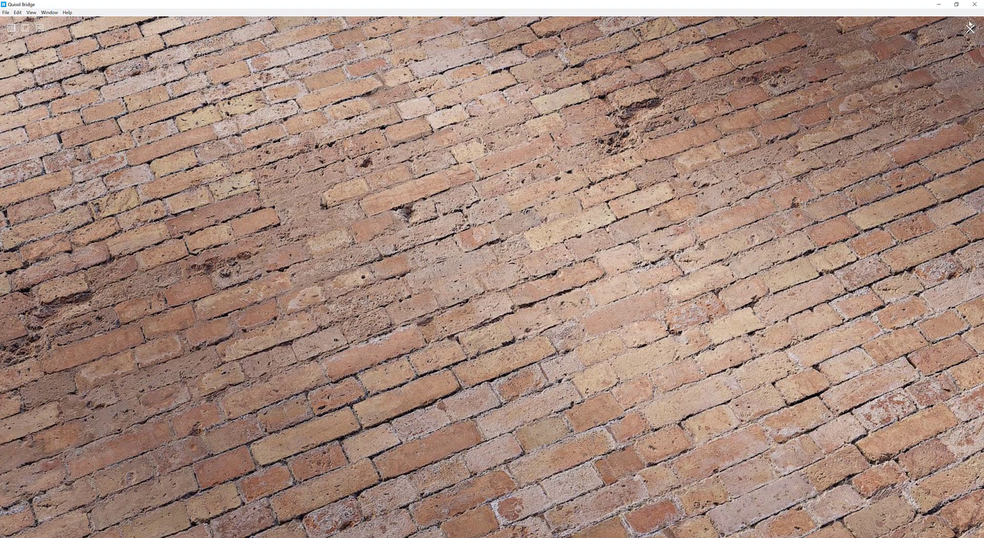
- Continue through the brick results and open the details of Old Brick Wall and Dirty Brick Floor 2x2 M
{"action": "scroll", "coordinate": [517, 286], "scroll_direction": "down", "scroll_amount": 6}
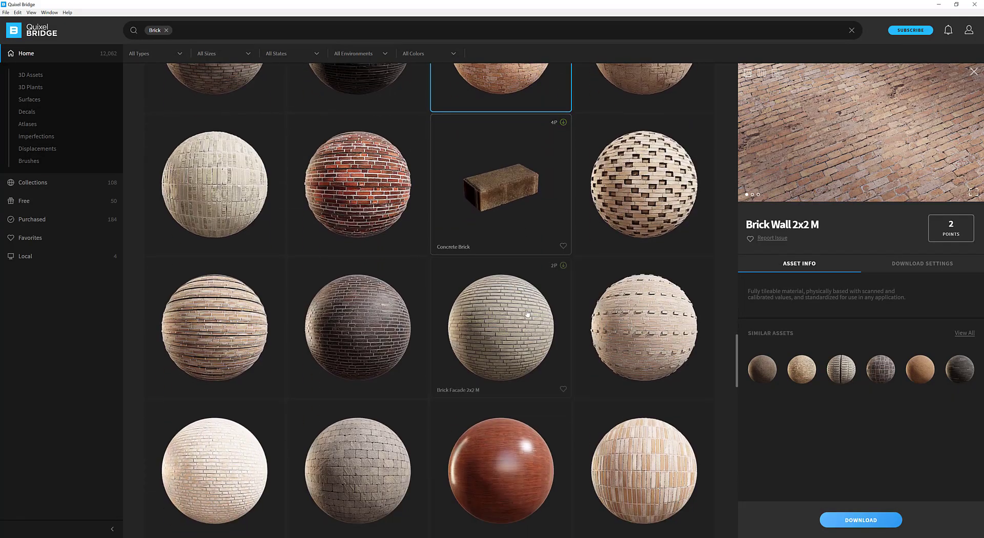
{"action": "scroll", "coordinate": [438, 256], "scroll_direction": "down", "scroll_amount": 10}
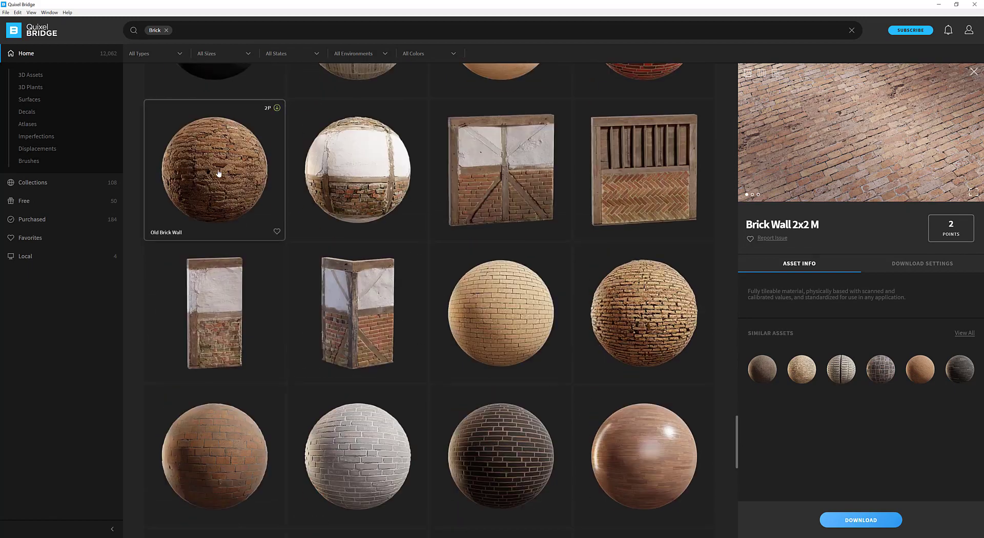
{"action": "left_click", "coordinate": [218, 173]}
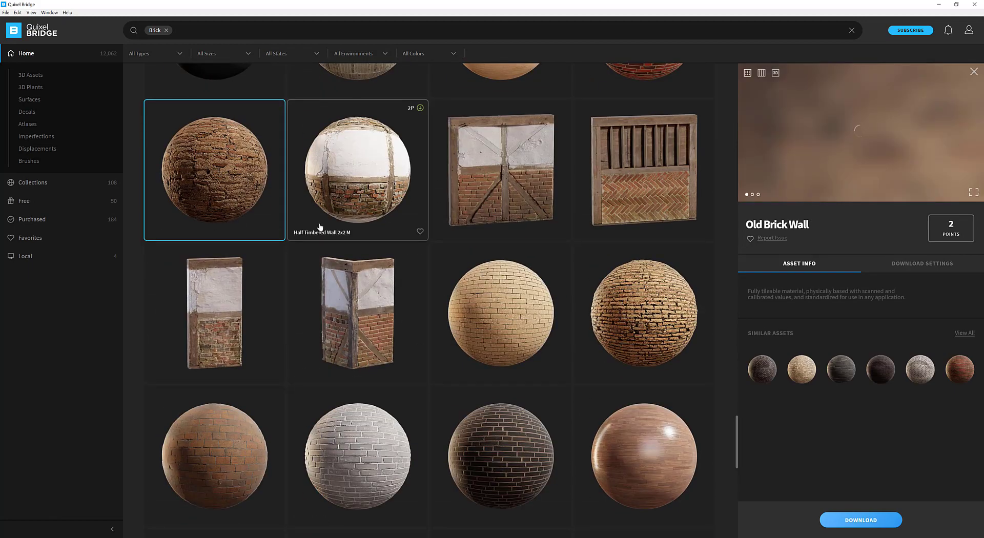
{"action": "scroll", "coordinate": [228, 347], "scroll_direction": "down", "scroll_amount": 2}
{"action": "left_click", "coordinate": [229, 346]}
{"action": "scroll", "coordinate": [512, 290], "scroll_direction": "down", "scroll_amount": 4}
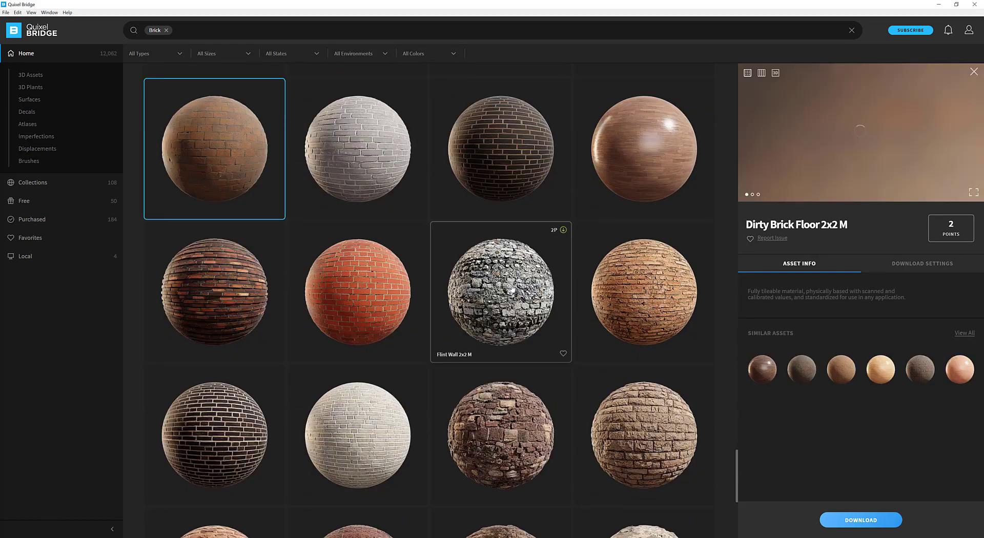
- Browse further through the brick results and inspect Worn Brick Wall 2x2 M in its full-screen preview
{"action": "scroll", "coordinate": [512, 289], "scroll_direction": "down", "scroll_amount": 10}
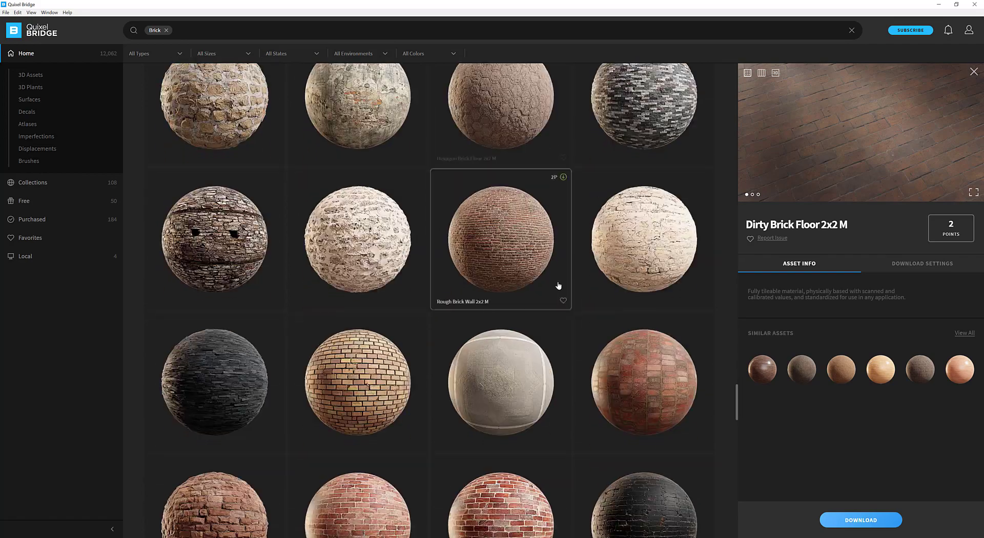
{"action": "scroll", "coordinate": [628, 287], "scroll_direction": "down", "scroll_amount": 8}
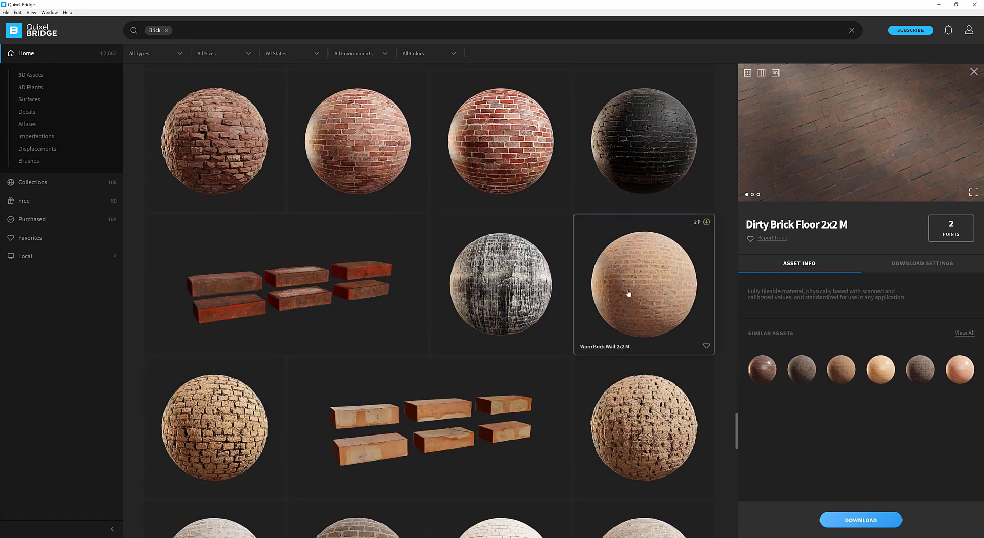
{"action": "left_click", "coordinate": [629, 293]}
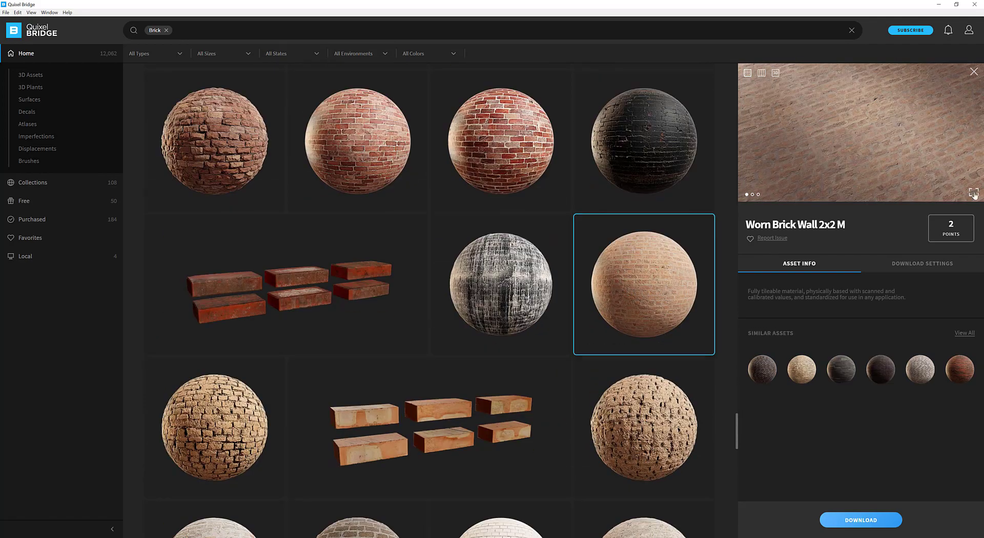
{"action": "left_click", "coordinate": [973, 192]}
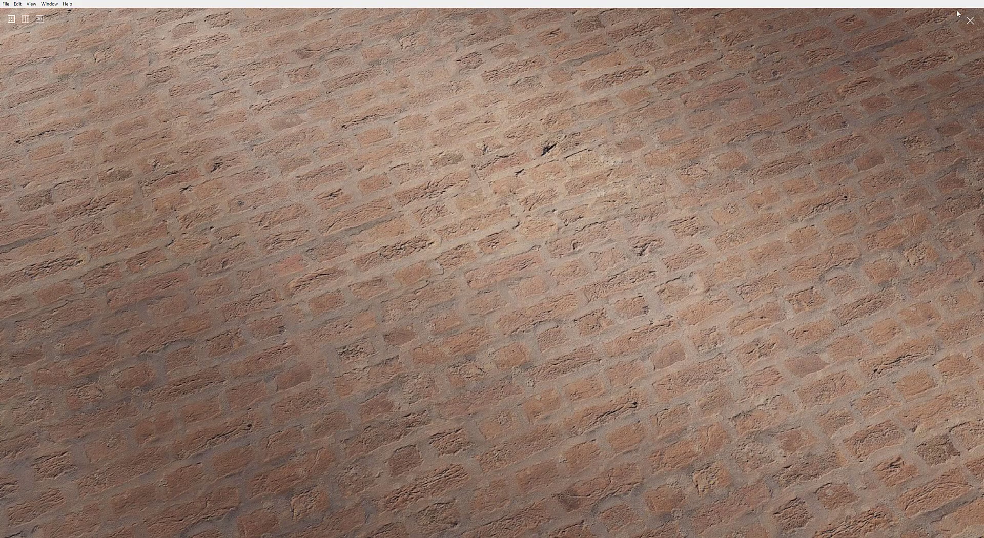
{"action": "left_click", "coordinate": [970, 20]}
- Browse past the single red and black bricks and inspect the multicoloured Brick Wall 2x2 M full screen
{"action": "scroll", "coordinate": [516, 308], "scroll_direction": "down", "scroll_amount": 5}
{"action": "scroll", "coordinate": [568, 291], "scroll_direction": "down", "scroll_amount": 15}
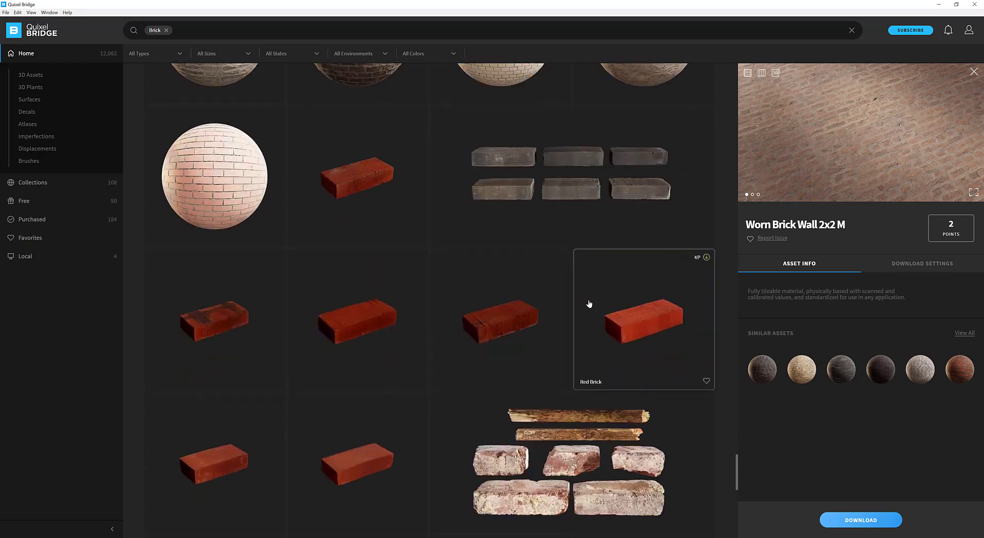
{"action": "scroll", "coordinate": [594, 323], "scroll_direction": "down", "scroll_amount": 10}
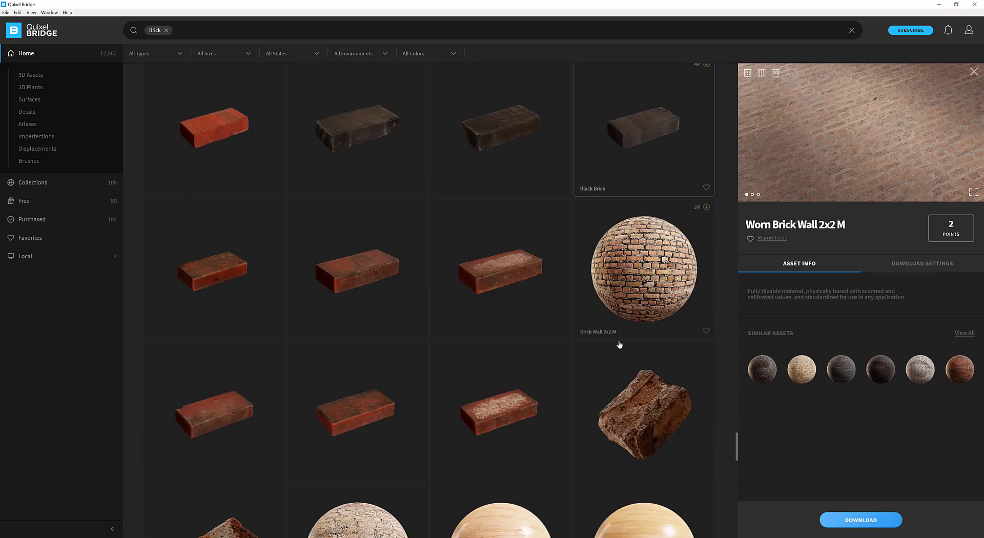
{"action": "left_click", "coordinate": [649, 155]}
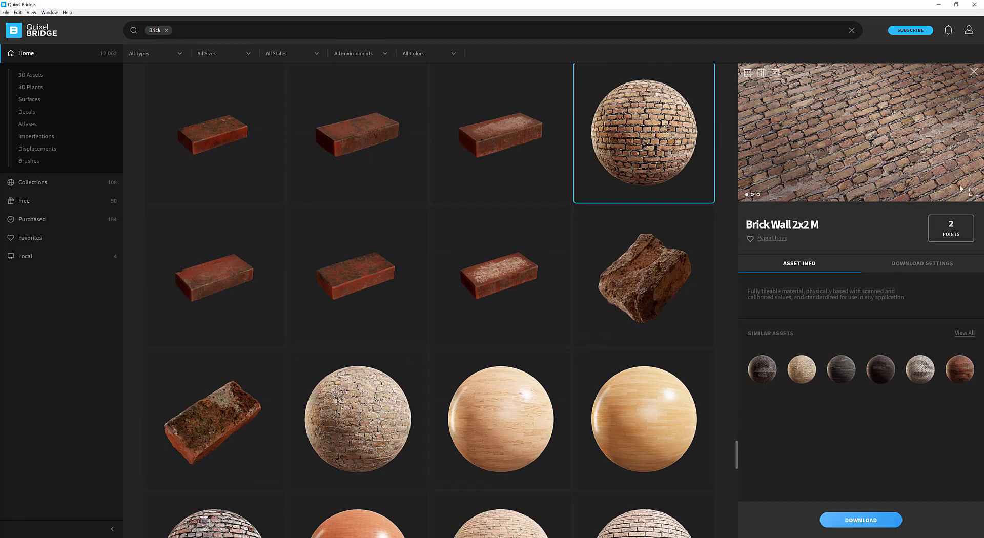
{"action": "left_click", "coordinate": [973, 195]}
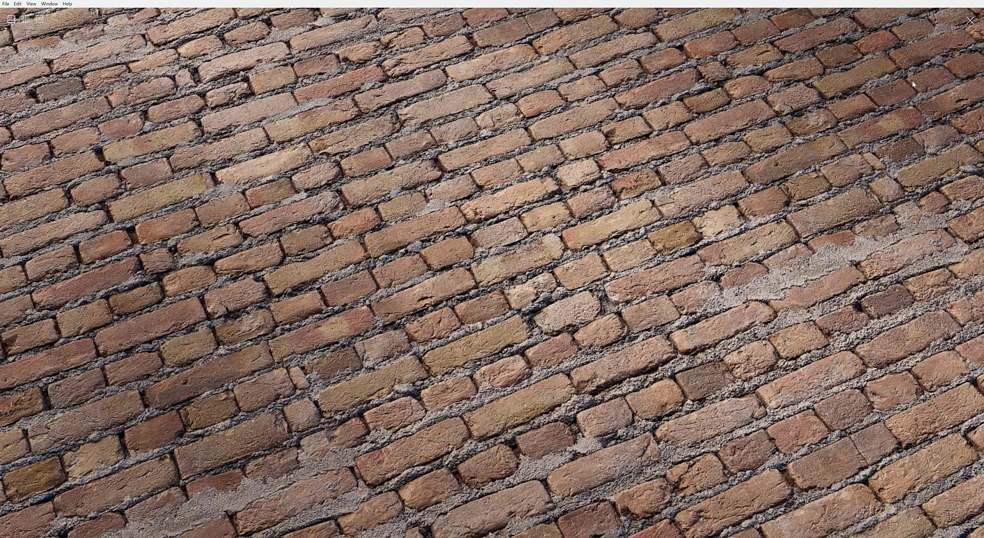
{"action": "left_click", "coordinate": [969, 21]}
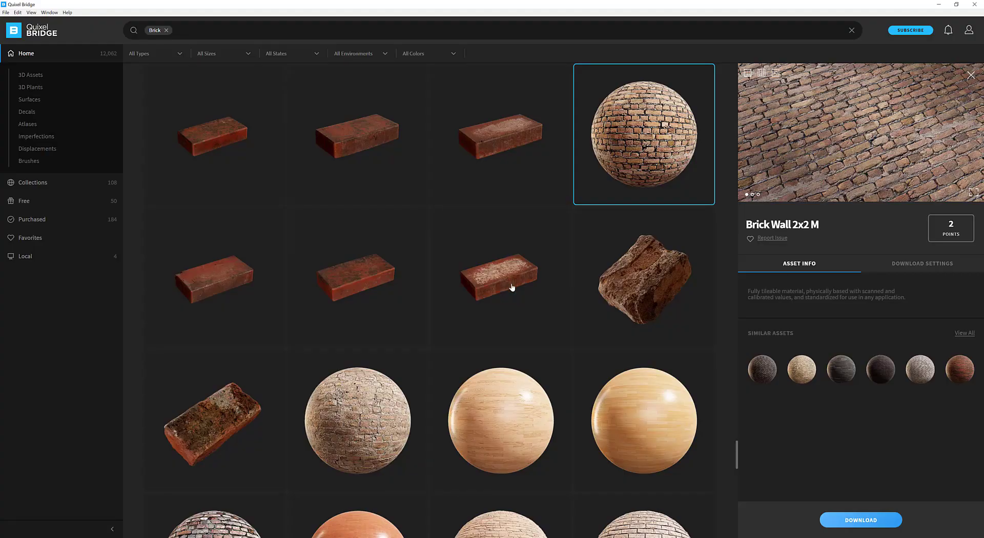
- Inspect the weathered, mortar-covered Brick Wall 2x2 M and the beige Brick Veneer 2x2 M in their full-screen previews
{"action": "scroll", "coordinate": [507, 292], "scroll_direction": "down", "scroll_amount": 3}
{"action": "left_click", "coordinate": [391, 343]}
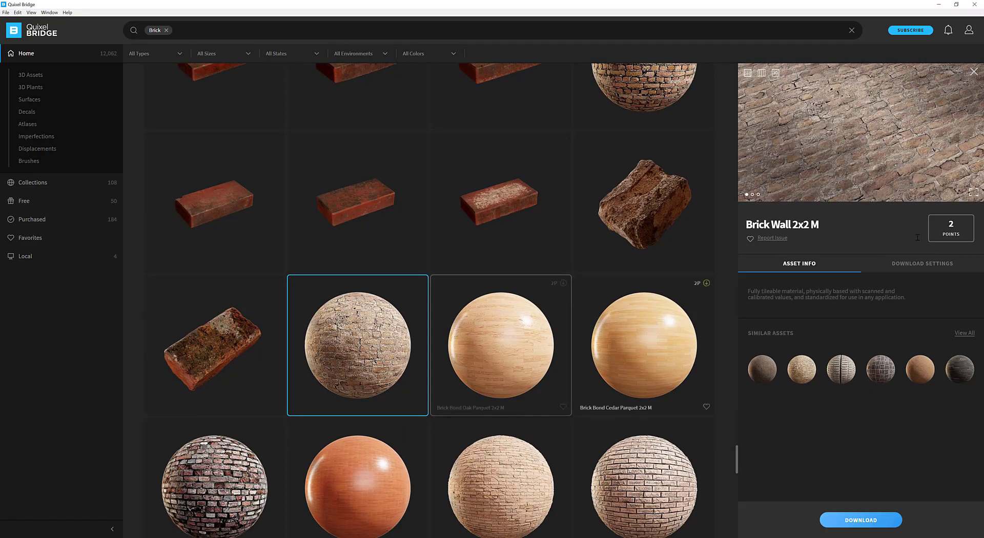
{"action": "left_click", "coordinate": [971, 193]}
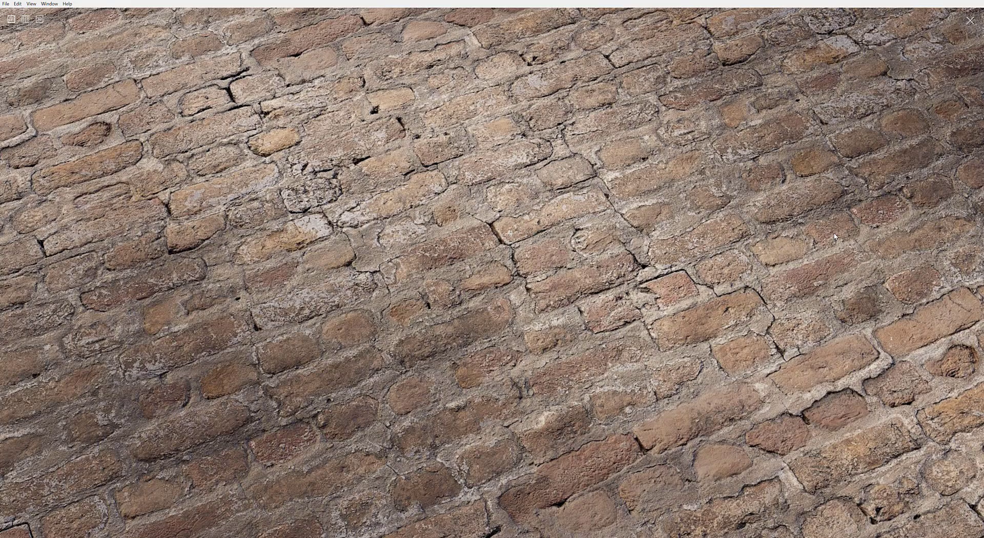
{"action": "key", "text": "Escape"}
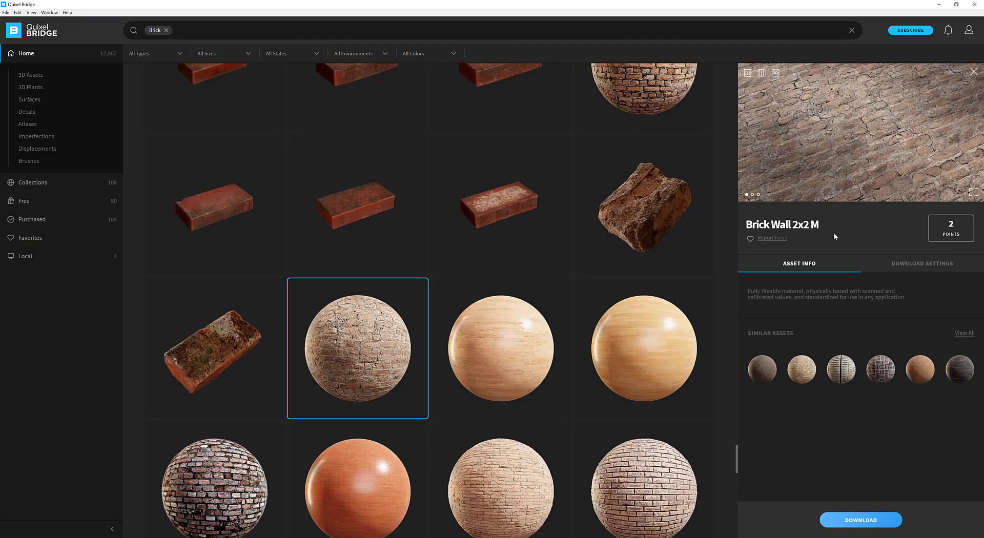
{"action": "scroll", "coordinate": [674, 320], "scroll_direction": "down", "scroll_amount": 3}
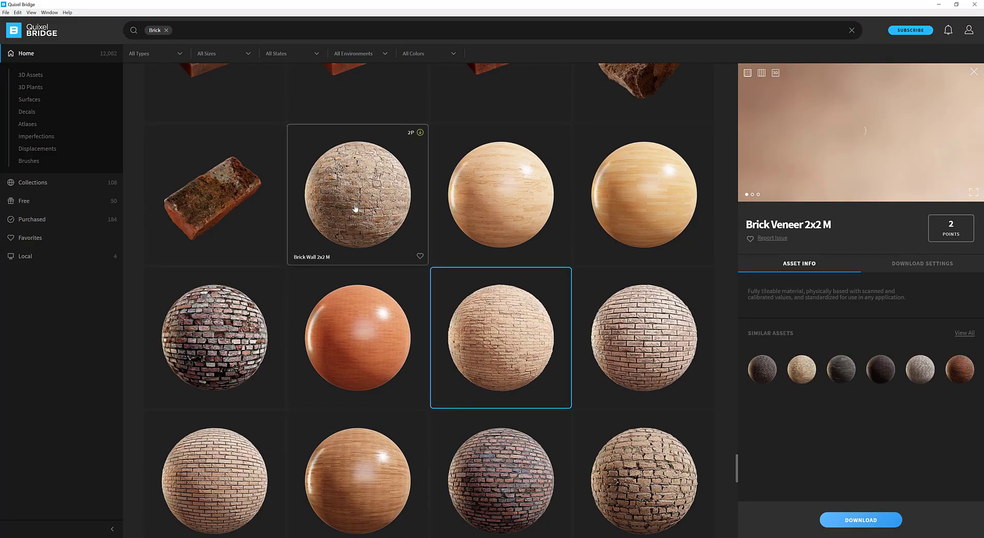
{"action": "left_click", "coordinate": [490, 338]}
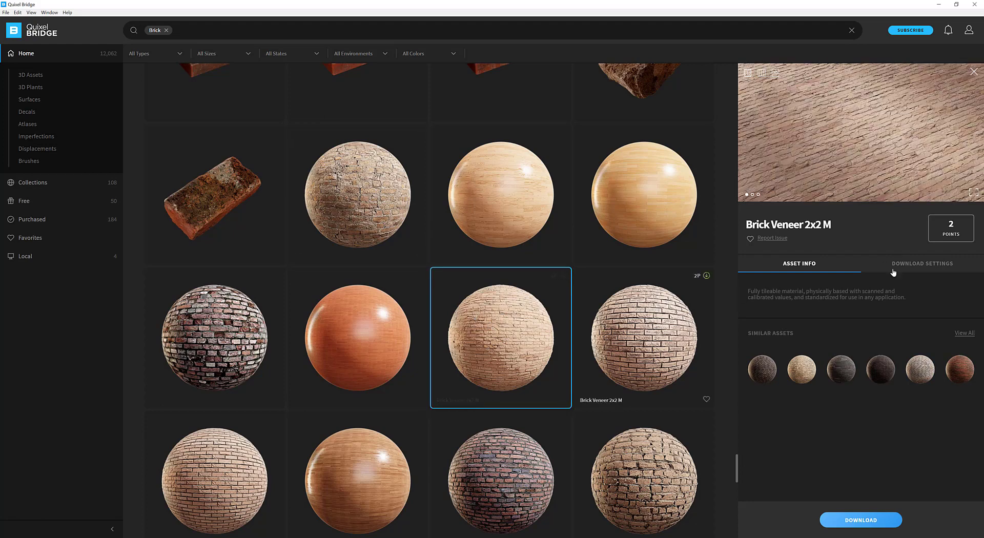
{"action": "left_click", "coordinate": [973, 193]}
{"action": "left_click", "coordinate": [969, 20]}
- Continue through the brick results and inspect Old Stone Wall 2x2 M in its full-screen preview
{"action": "scroll", "coordinate": [565, 405], "scroll_direction": "down", "scroll_amount": 6}
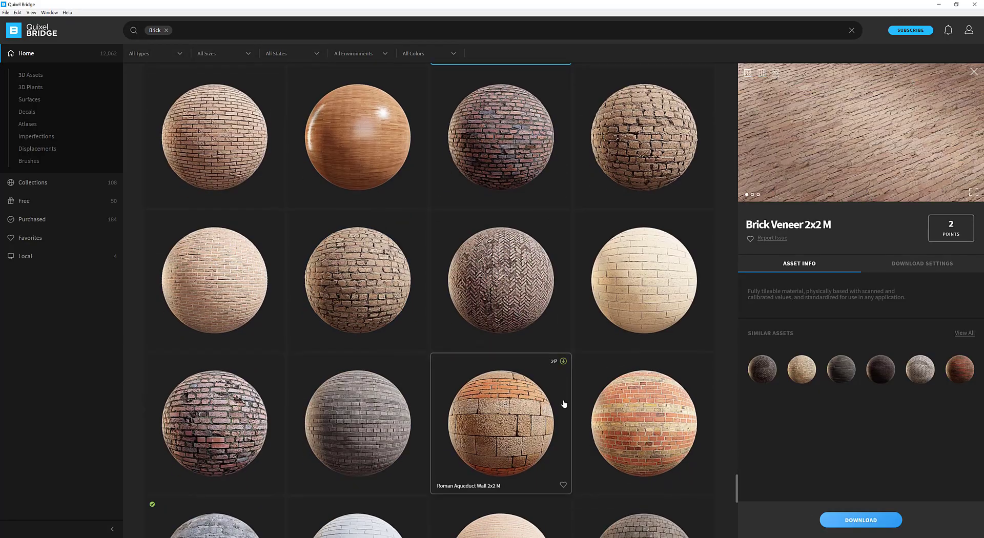
{"action": "scroll", "coordinate": [577, 375], "scroll_direction": "down", "scroll_amount": 12}
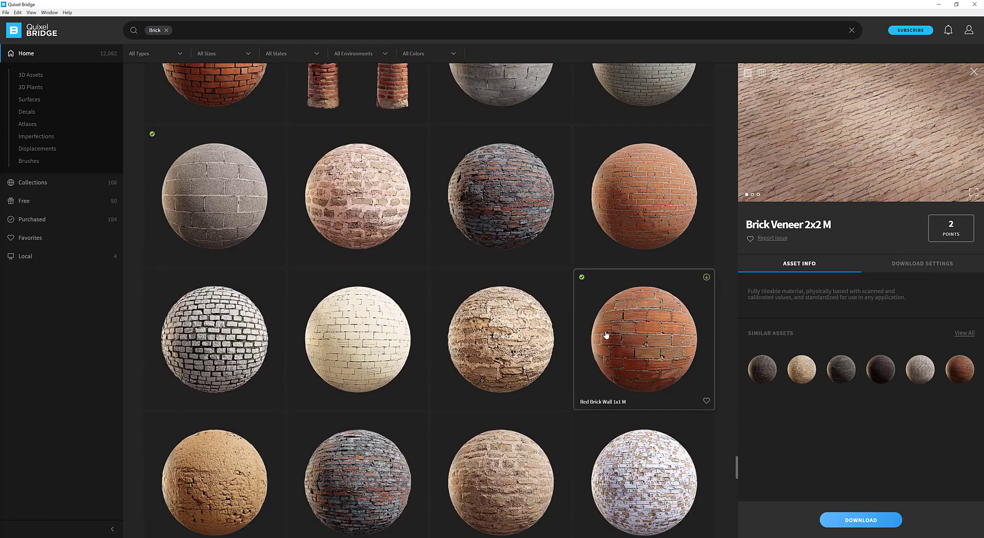
{"action": "scroll", "coordinate": [606, 335], "scroll_direction": "down", "scroll_amount": 2}
{"action": "left_click", "coordinate": [503, 377]}
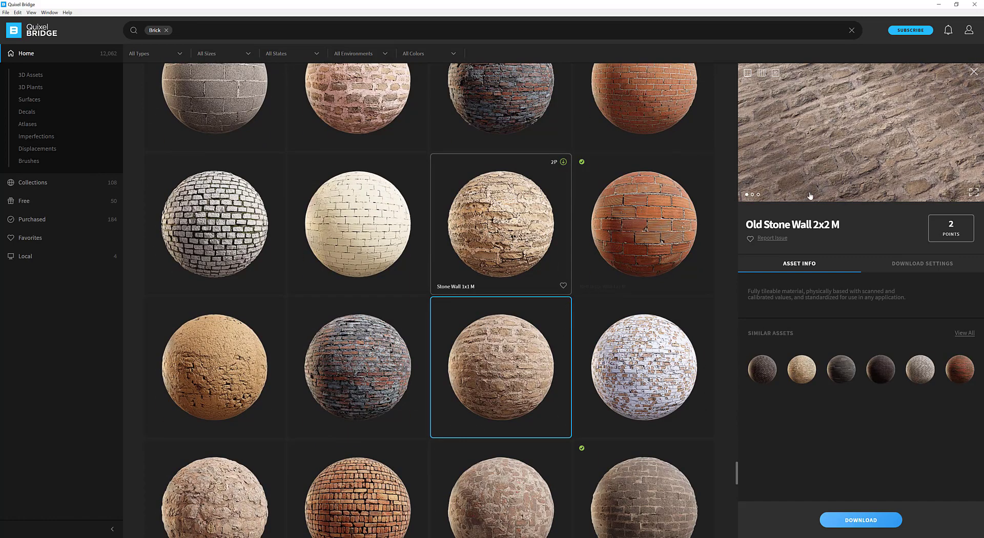
{"action": "left_click", "coordinate": [973, 192]}
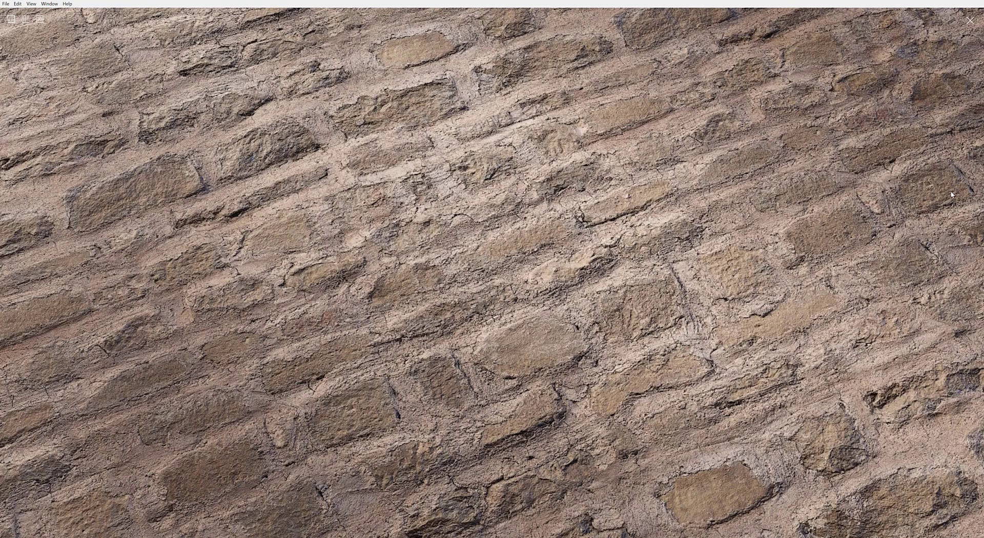
{"action": "left_click", "coordinate": [968, 19]}
- Browse on past the brick debris and broken walls and open the details of Rough Brick Wall 2x2 M
{"action": "scroll", "coordinate": [586, 309], "scroll_direction": "down", "scroll_amount": 10}
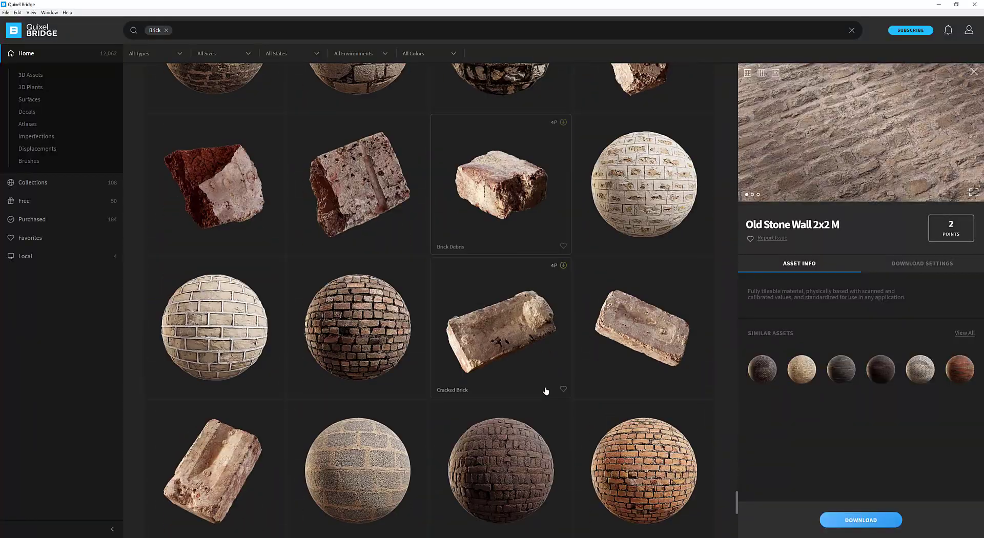
{"action": "scroll", "coordinate": [545, 391], "scroll_direction": "down", "scroll_amount": 10}
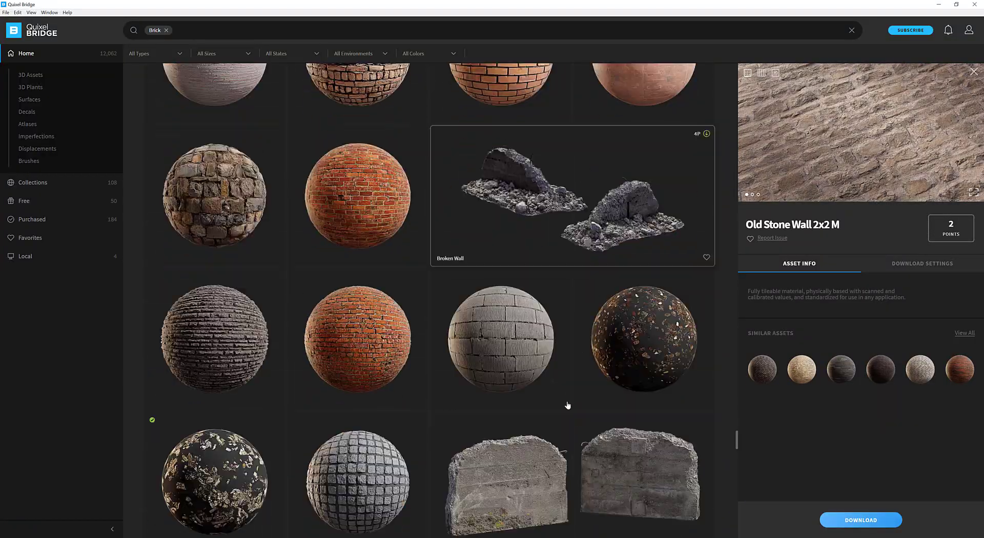
{"action": "scroll", "coordinate": [568, 405], "scroll_direction": "down", "scroll_amount": 5}
{"action": "scroll", "coordinate": [514, 378], "scroll_direction": "up", "scroll_amount": 4}
{"action": "left_click", "coordinate": [402, 271]}
{"action": "scroll", "coordinate": [389, 205], "scroll_direction": "up", "scroll_amount": 1}
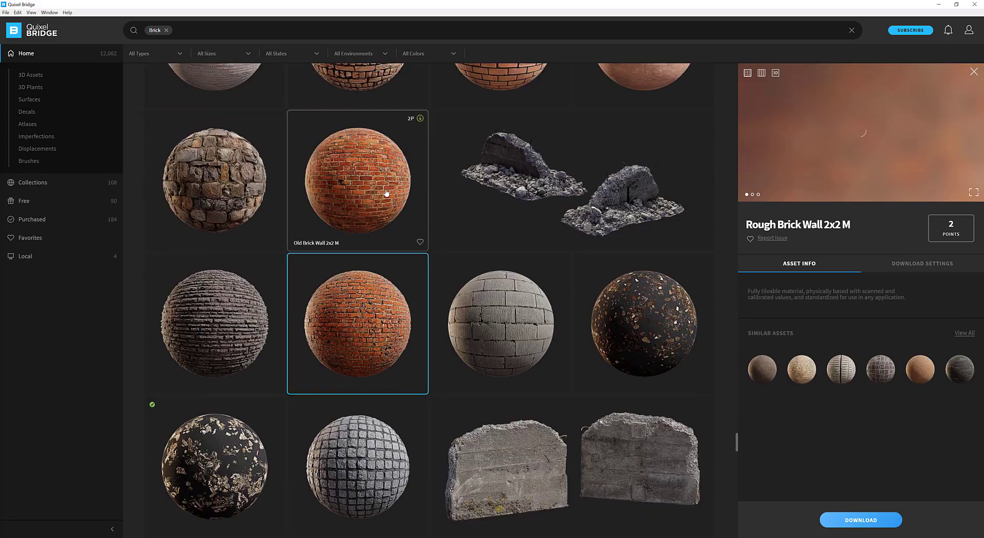
- Inspect the red Old Brick Wall 2x2 M in its full-screen preview and download it
{"action": "left_click", "coordinate": [386, 192]}
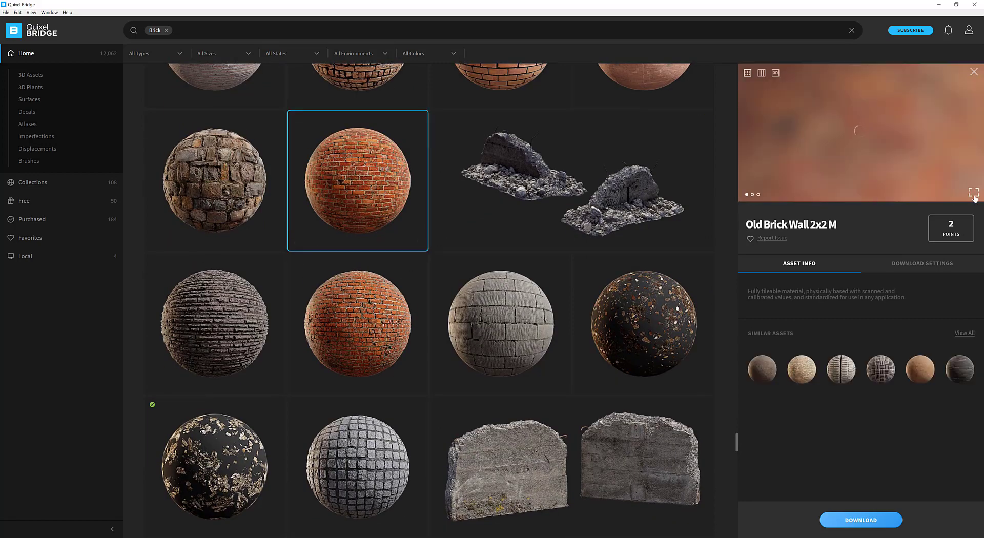
{"action": "left_click", "coordinate": [973, 194]}
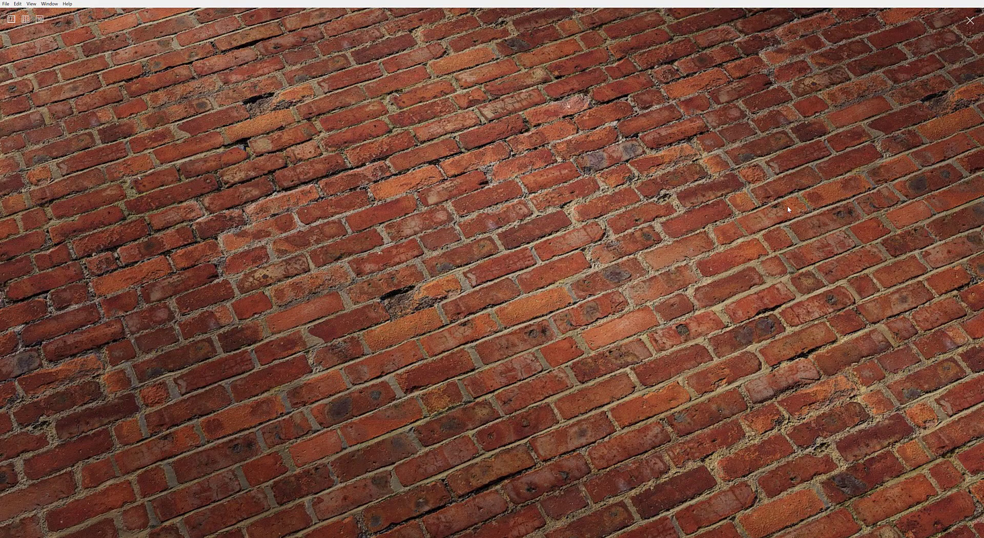
{"action": "left_click", "coordinate": [969, 20]}
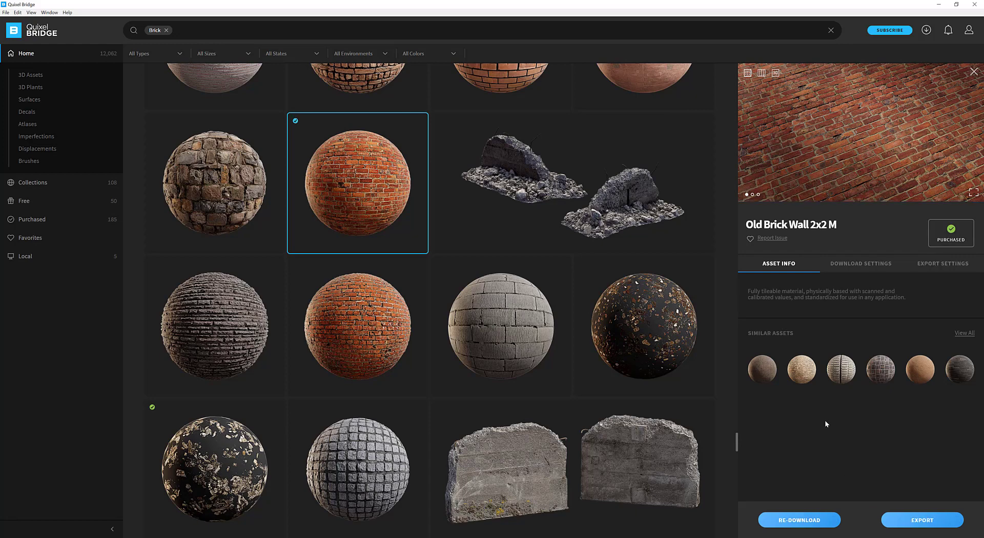
- Export Old Brick Wall 2x2 M to 3ds Max with 8K texture resolution in JPEG format
{"action": "left_click", "coordinate": [947, 267]}
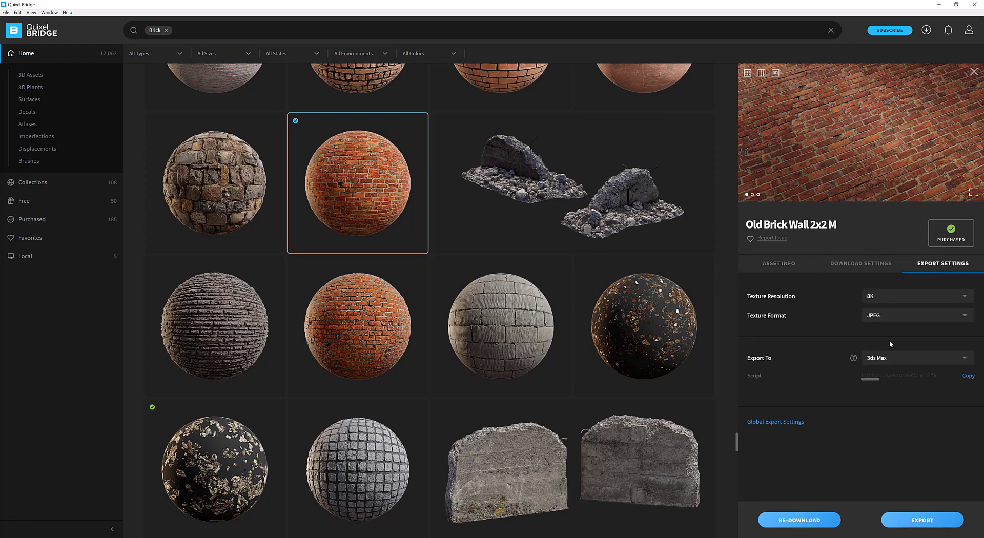
{"action": "left_click", "coordinate": [888, 298]}
{"action": "left_click", "coordinate": [901, 334]}
{"action": "left_click", "coordinate": [928, 518]}
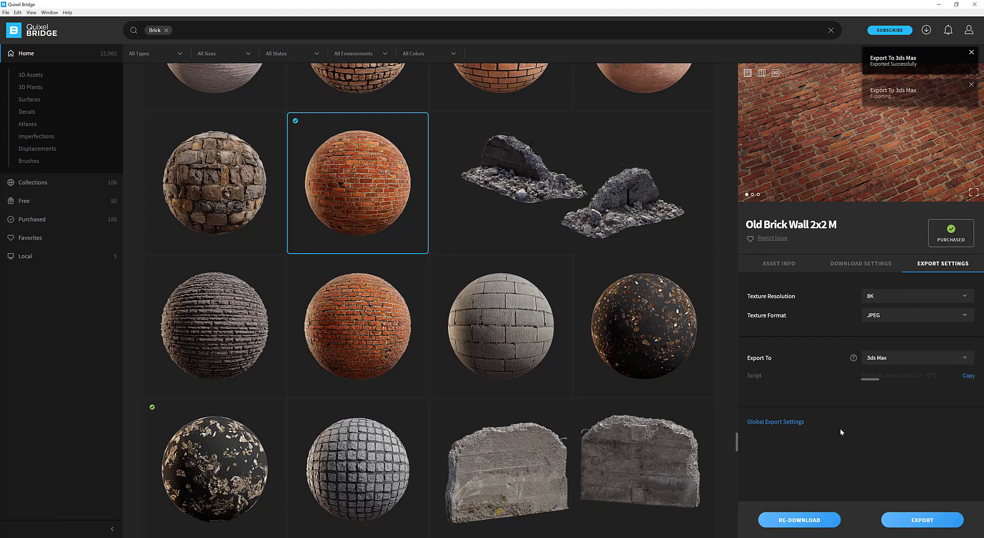
- Switch to 3ds Max, select the wall, and export Old Brick Wall 2x2 M to it again from Quixel Bridge
{"action": "mouse_move", "coordinate": [815, 537]}
{"action": "left_click", "coordinate": [814, 510]}
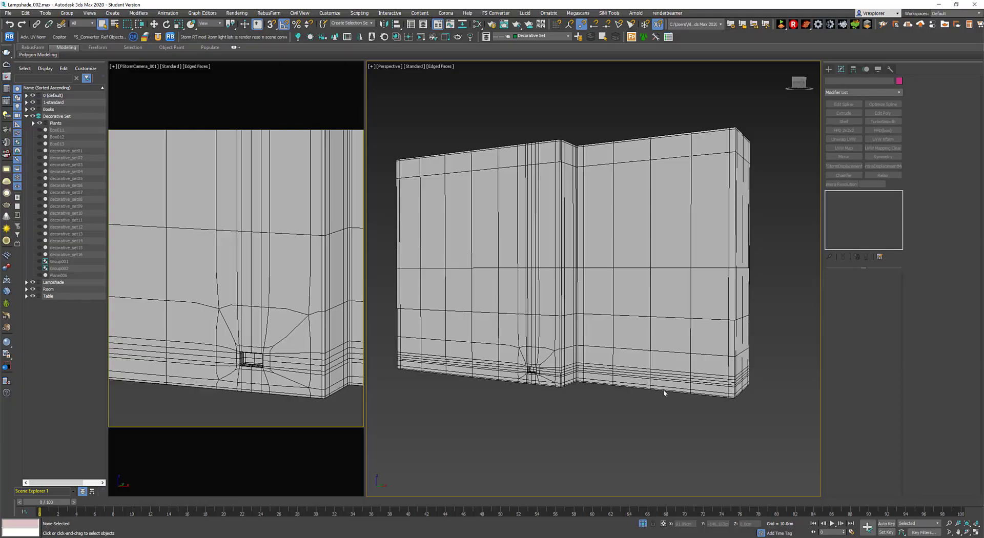
{"action": "left_click", "coordinate": [632, 322]}
{"action": "key", "text": "alt+Tab"}
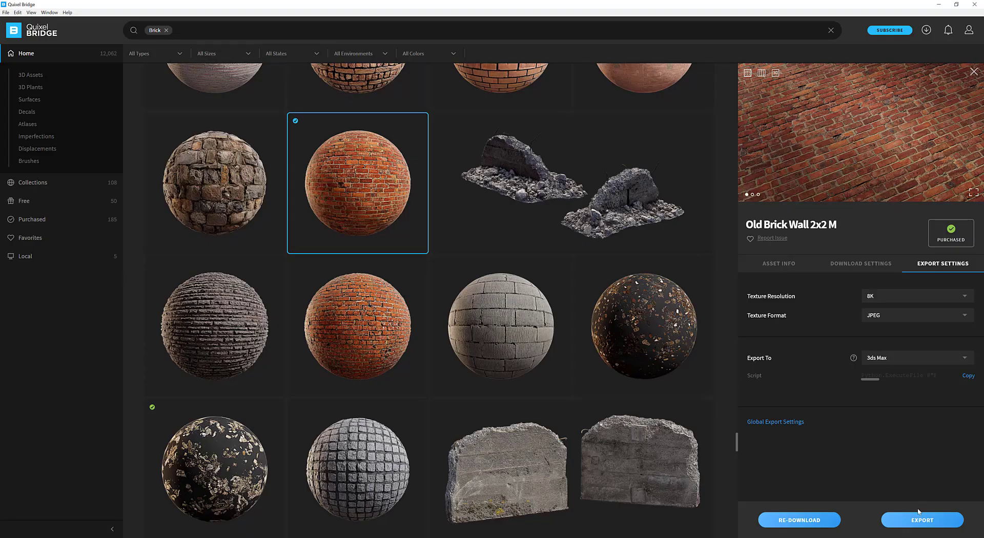
{"action": "key", "text": "alt+Tab"}
- Open the Slate Material Editor and create a new view named Wall
{"action": "key", "text": "m"}
{"action": "left_click_drag", "start_coordinate": [179, 227], "coordinate": [402, 121]}
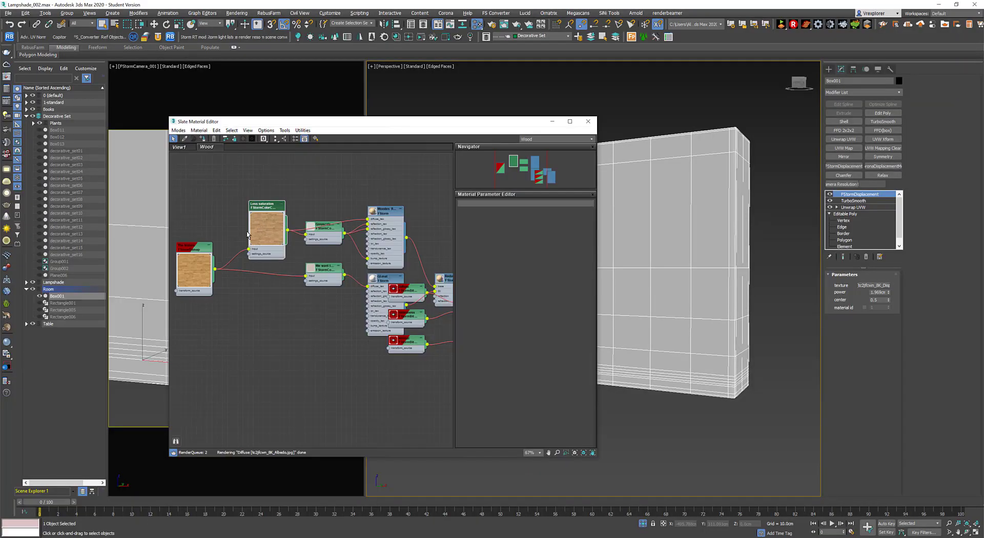
{"action": "right_click", "coordinate": [262, 147]}
{"action": "left_click", "coordinate": [279, 150]}
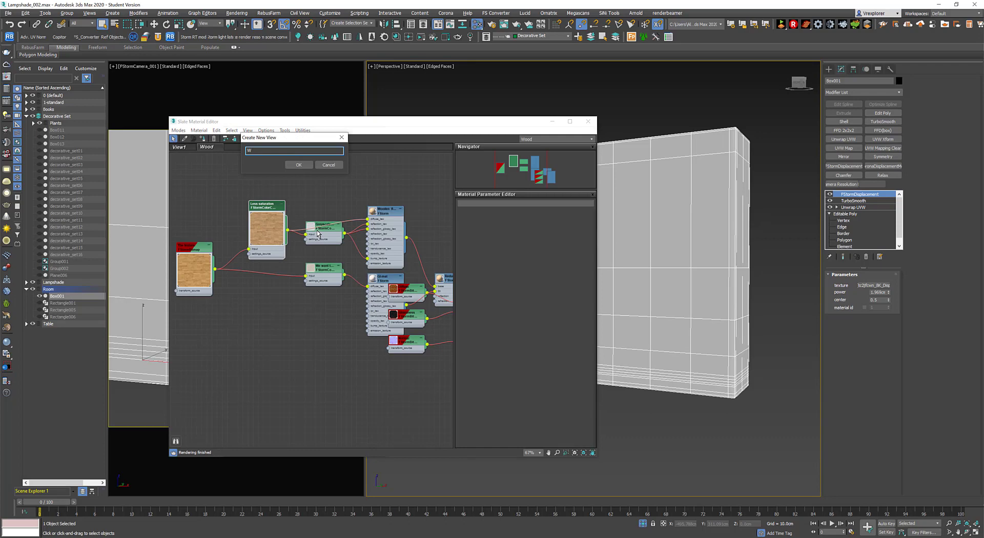
{"action": "type", "text": "Wall"}
{"action": "key", "text": "Return"}
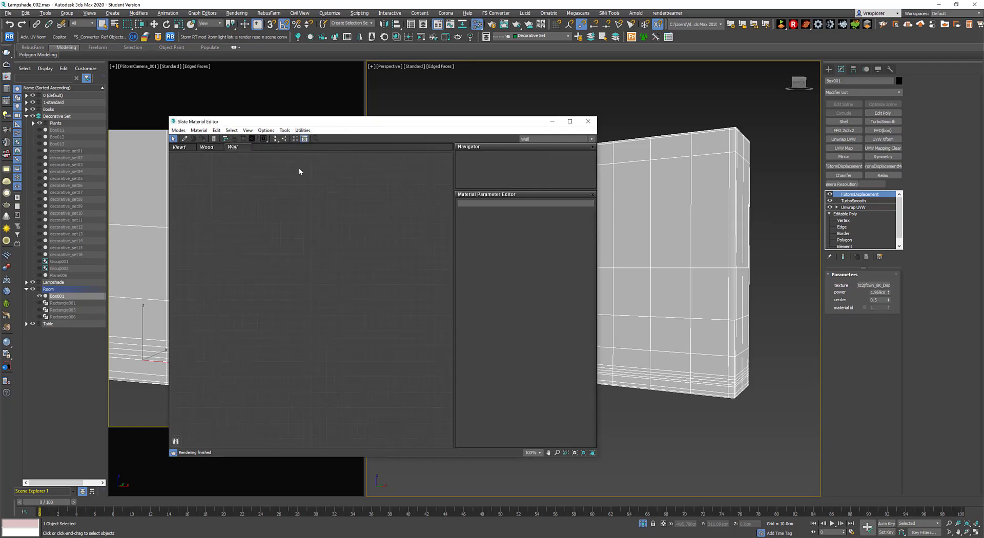
- Pick the brick material from the wall object into the Wall view
{"action": "left_click_drag", "start_coordinate": [344, 125], "coordinate": [335, 124]}
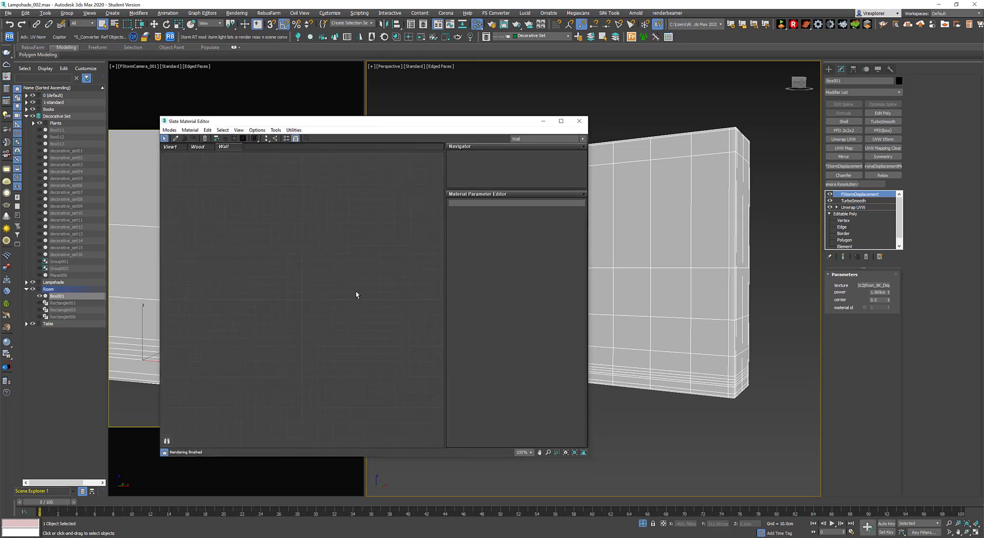
{"action": "left_click", "coordinate": [176, 138]}
{"action": "left_click", "coordinate": [681, 250]}
{"action": "double_click", "coordinate": [281, 263]}
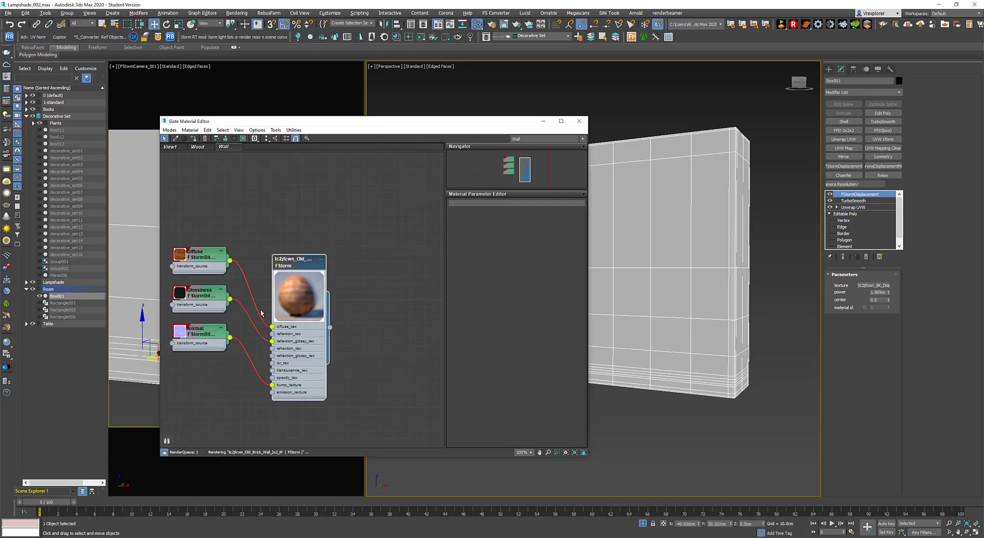
- Enlarge the Diffuse bitmap node's preview, move the node above the others, and show the bitmap shaded in the viewport
{"action": "middle_click_drag", "start_coordinate": [261, 314], "coordinate": [311, 302]}
{"action": "double_click", "coordinate": [230, 242]}
{"action": "left_click_drag", "start_coordinate": [233, 242], "coordinate": [240, 189]}
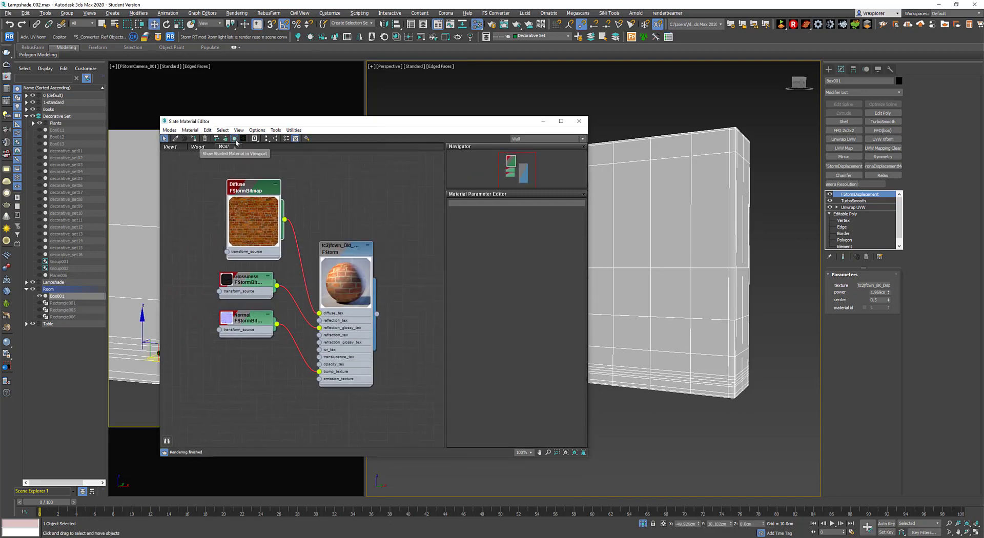
{"action": "left_click", "coordinate": [235, 139]}
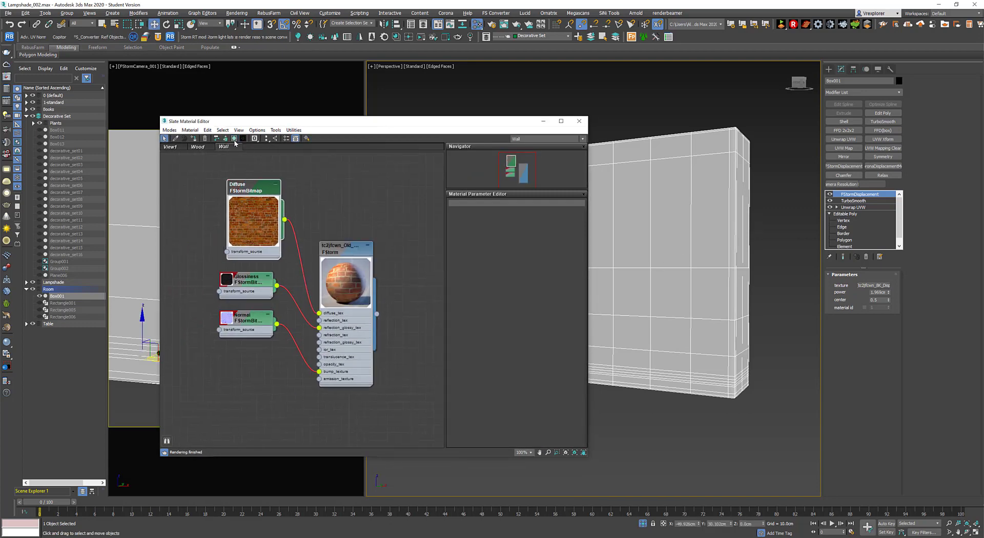
- Display the brick diffuse map on the wall in the viewport and enlarge the Normal and Glossiness node previews, spacing the nodes apart
{"action": "left_click", "coordinate": [235, 139]}
{"action": "left_click_drag", "start_coordinate": [430, 123], "coordinate": [463, 138]}
{"action": "left_click_drag", "start_coordinate": [260, 332], "coordinate": [262, 373]}
{"action": "double_click", "coordinate": [260, 356]}
{"action": "double_click", "coordinate": [261, 294]}
{"action": "left_click_drag", "start_coordinate": [283, 298], "coordinate": [254, 282]}
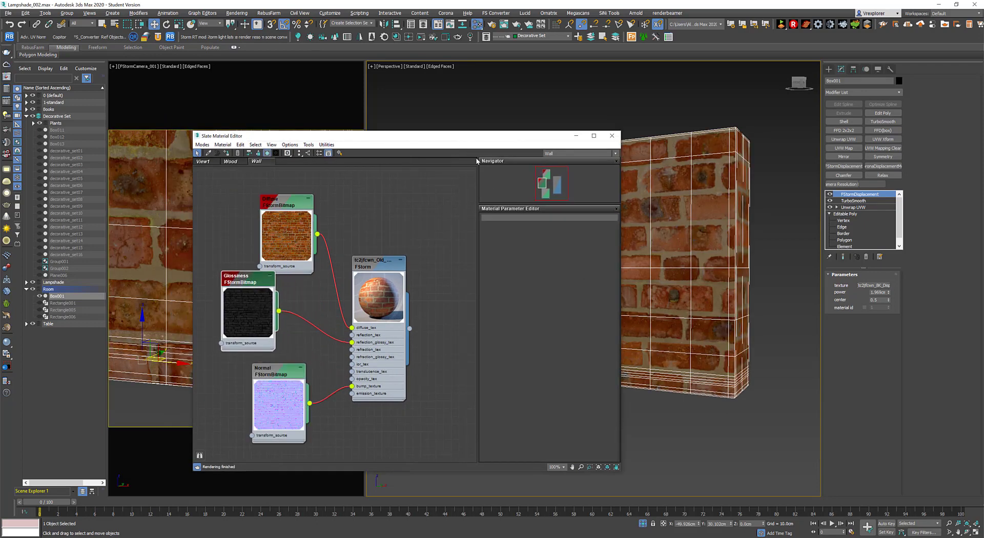
- End the wall's isolation to bring back the rest of the scene around it
{"action": "left_click_drag", "start_coordinate": [457, 137], "coordinate": [337, 135]}
{"action": "middle_click_drag", "start_coordinate": [669, 306], "coordinate": [687, 292]}
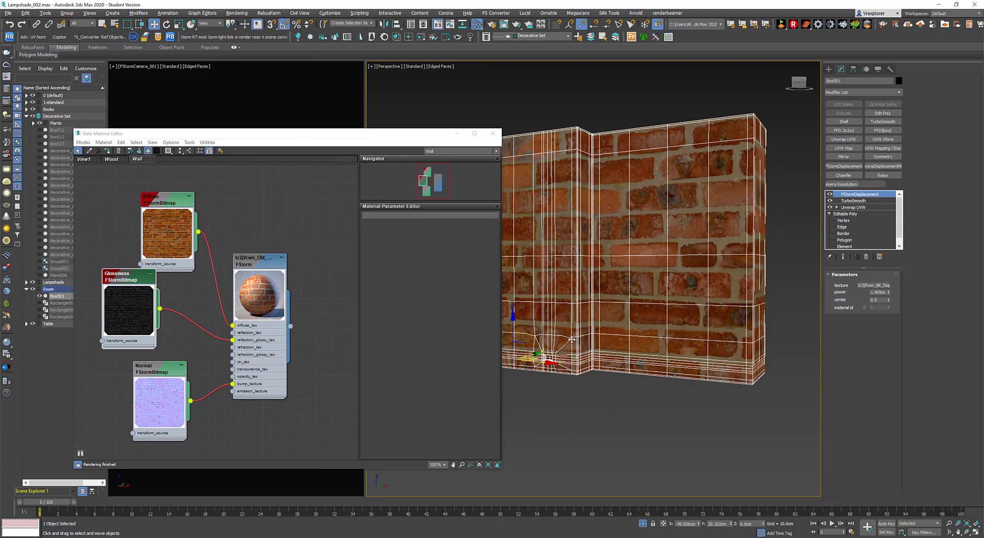
{"action": "scroll", "coordinate": [571, 340], "scroll_direction": "up", "scroll_amount": 1}
{"action": "scroll", "coordinate": [571, 339], "scroll_direction": "down", "scroll_amount": 1}
{"action": "middle_click_drag", "start_coordinate": [571, 339], "coordinate": [584, 346]}
{"action": "left_click", "coordinate": [642, 523]}
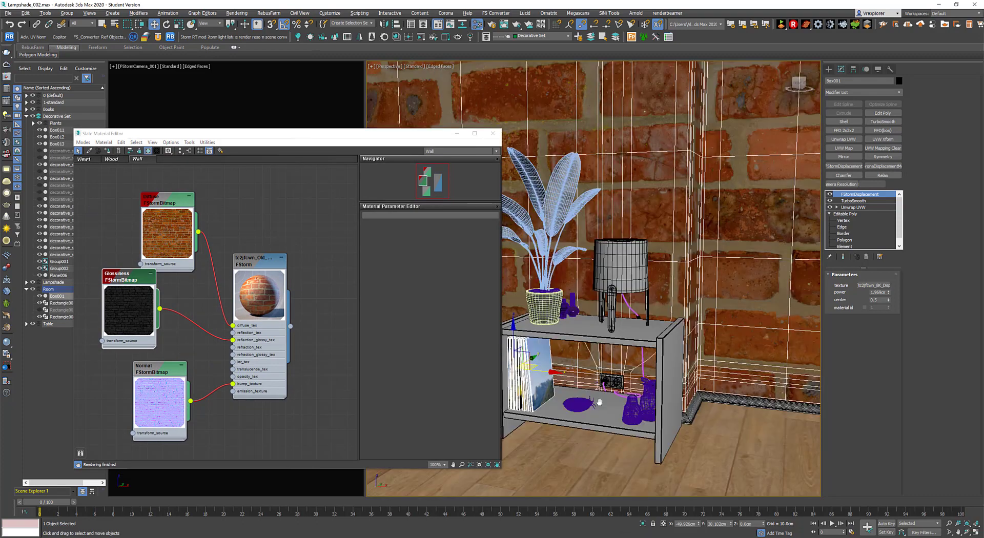
{"action": "middle_click_drag", "start_coordinate": [599, 402], "coordinate": [585, 387]}
- Open the UV editor of the wall's Unwrap UVW modifier, clear of the camera view
{"action": "left_click", "coordinate": [853, 207]}
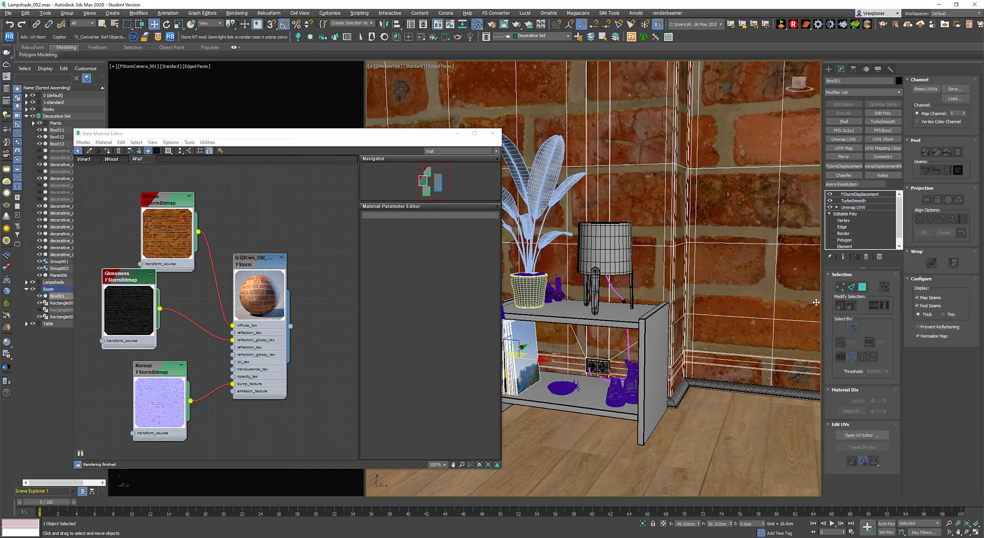
{"action": "left_click", "coordinate": [857, 434]}
{"action": "left_click_drag", "start_coordinate": [329, 105], "coordinate": [752, 336]}
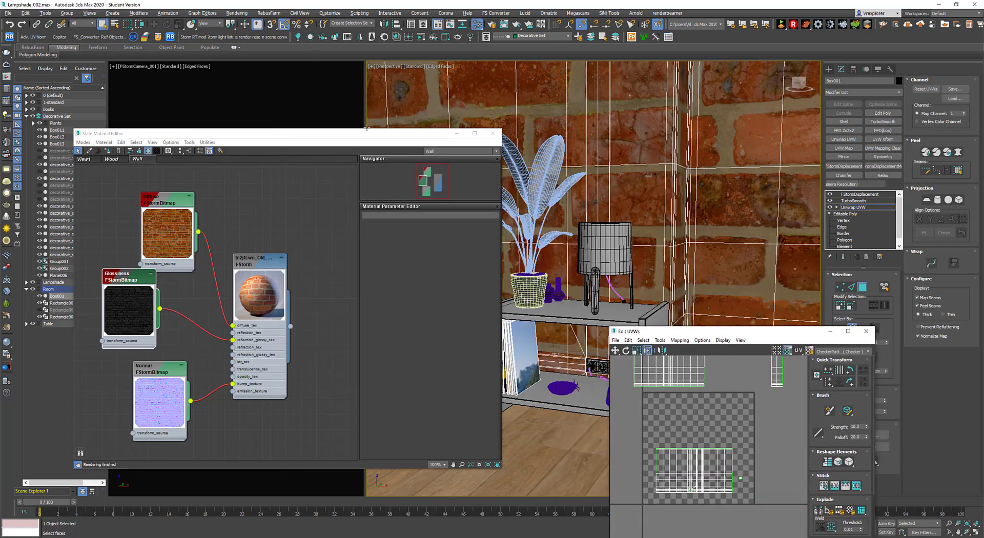
{"action": "left_click_drag", "start_coordinate": [371, 134], "coordinate": [324, 460]}
{"action": "left_click_drag", "start_coordinate": [706, 334], "coordinate": [556, 127]}
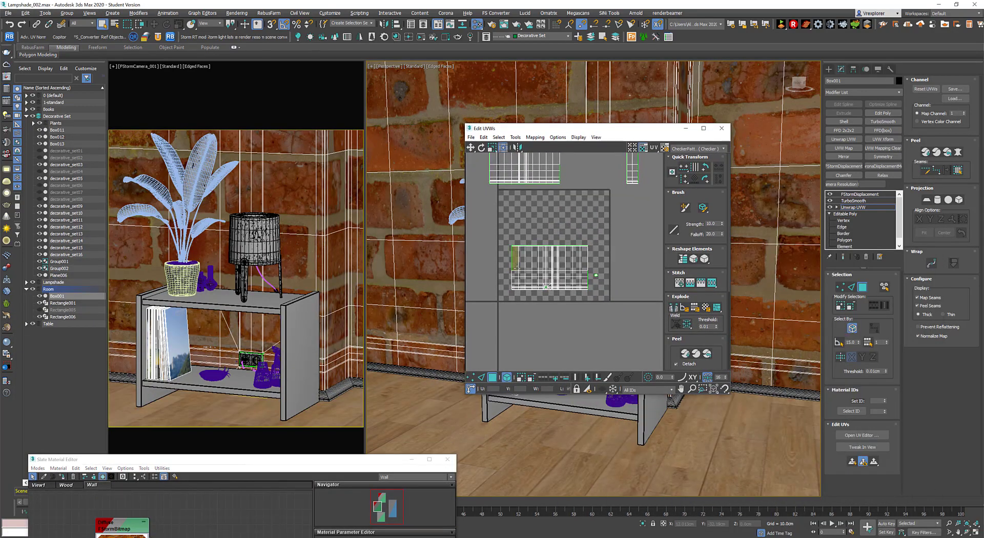
- Move the group of smaller UV shells up, well away from the wall's large front shell
{"action": "scroll", "coordinate": [546, 256], "scroll_direction": "down", "scroll_amount": 2}
{"action": "middle_click_drag", "start_coordinate": [545, 259], "coordinate": [546, 313]}
{"action": "left_click_drag", "start_coordinate": [510, 215], "coordinate": [617, 294]}
{"action": "left_click_drag", "start_coordinate": [542, 258], "coordinate": [548, 209]}
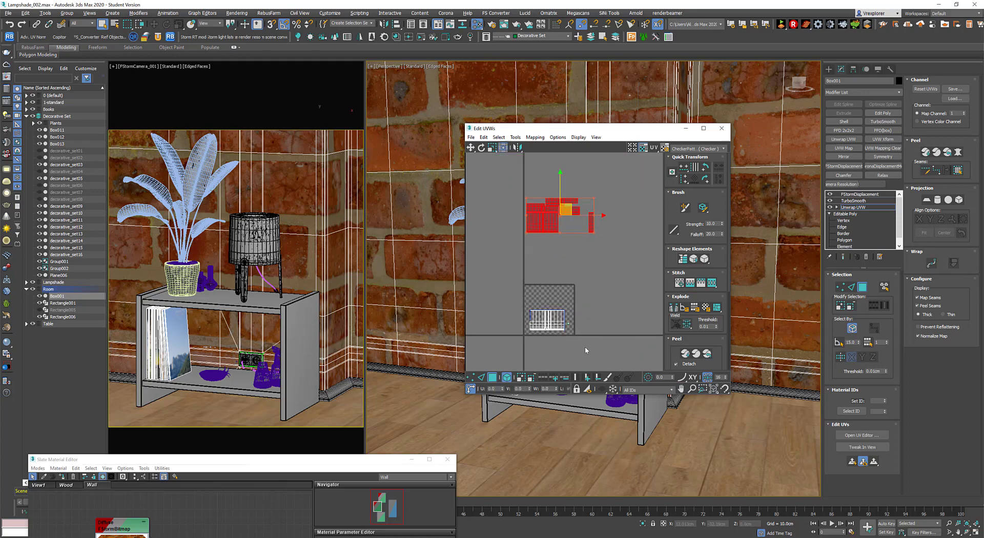
- Scale up the wall's large front UV shell to about three texture tiles wide so the bricks become smaller
{"action": "right_click", "coordinate": [564, 282]}
{"action": "mouse_move", "coordinate": [586, 349]}
{"action": "left_mouse_down"}
{"action": "mouse_move", "coordinate": [540, 304]}
{"action": "mouse_move", "coordinate": [567, 291]}
{"action": "left_mouse_up"}
{"action": "left_click", "coordinate": [580, 304]}
{"action": "key", "text": "ctrl+z"}
{"action": "middle_click", "coordinate": [351, 248]}
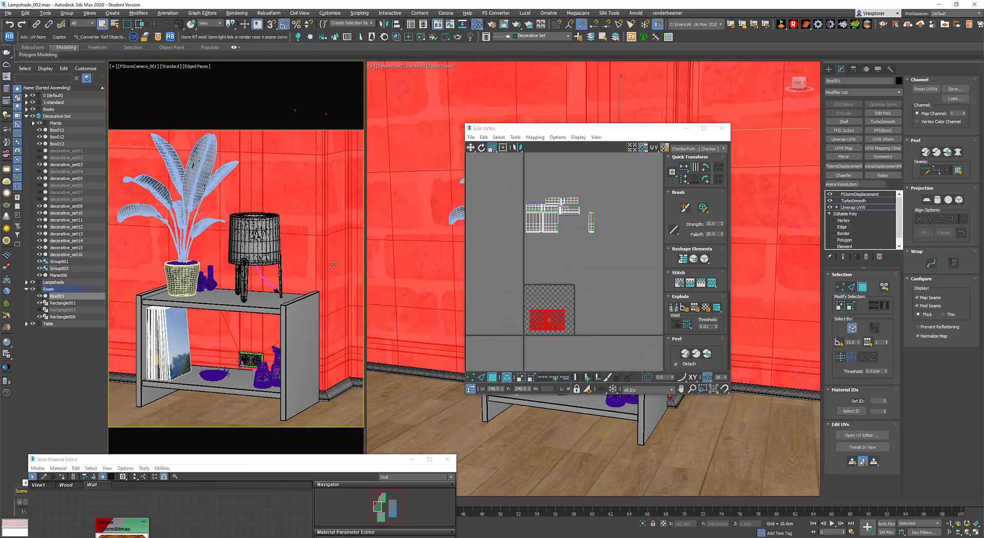
{"action": "key", "text": "F2"}
{"action": "left_click_drag", "start_coordinate": [546, 319], "coordinate": [556, 248]}
{"action": "middle_click_drag", "start_coordinate": [542, 273], "coordinate": [550, 244]}
{"action": "right_click", "coordinate": [549, 244]}
{"action": "left_click", "coordinate": [559, 255]}
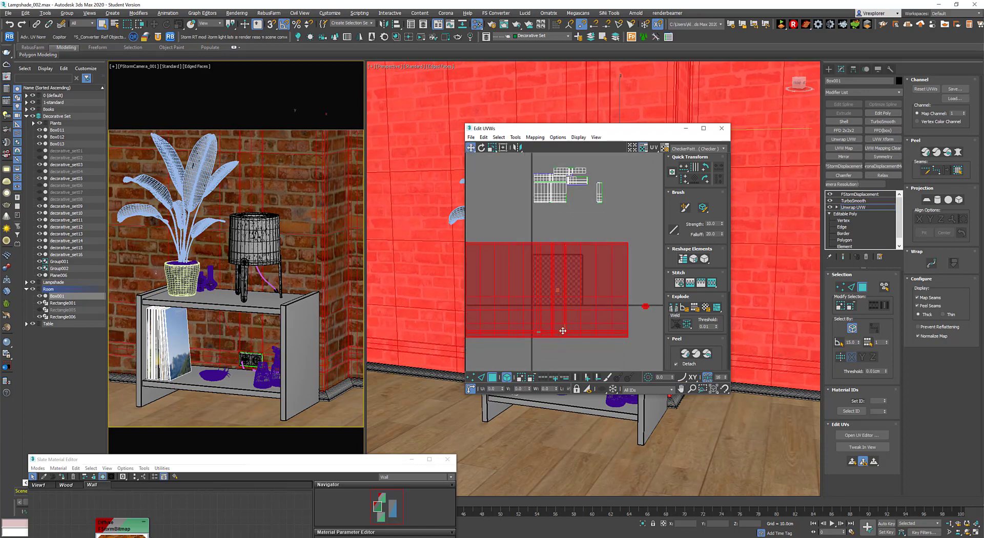
- Deselect the enlarged UV shell and turn off edged faces in the camera view
{"action": "scroll", "coordinate": [563, 331], "scroll_direction": "down", "scroll_amount": 3}
{"action": "middle_click_drag", "start_coordinate": [558, 320], "coordinate": [555, 310]}
{"action": "left_click", "coordinate": [487, 313]}
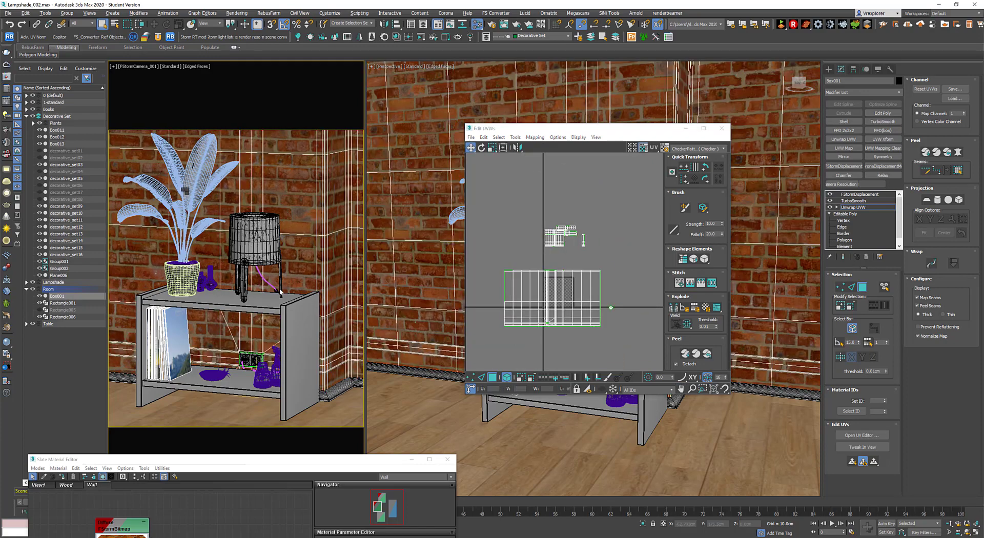
{"action": "key", "text": "F4"}
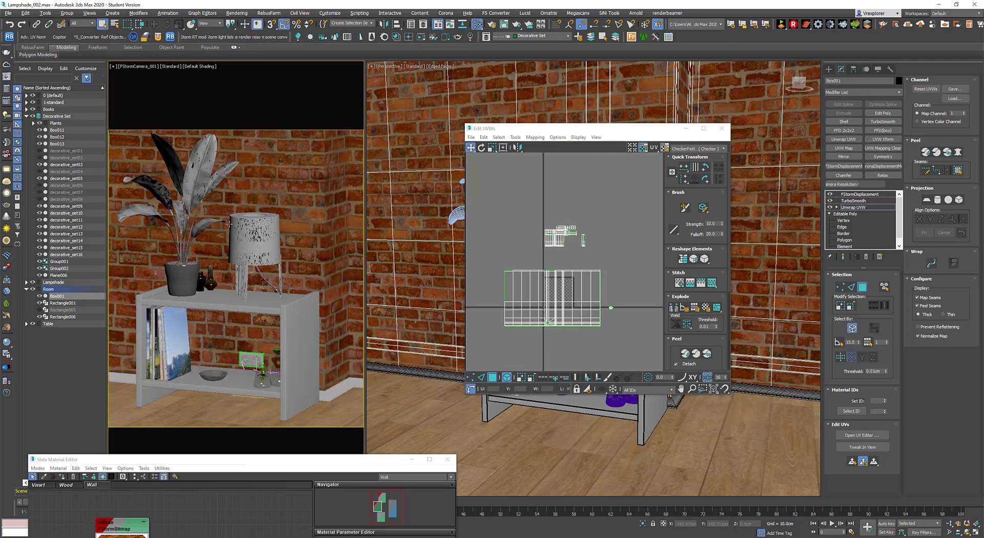
- Shift the wall's large UV shell slightly to the left in Freeform mode to adjust the brick position at the corner
{"action": "left_click", "coordinate": [578, 302]}
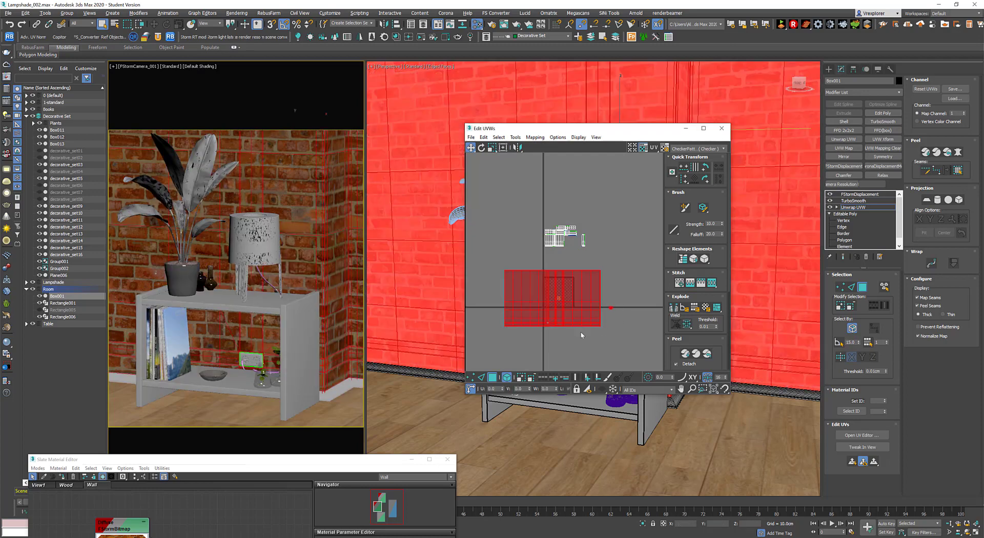
{"action": "left_click", "coordinate": [503, 147]}
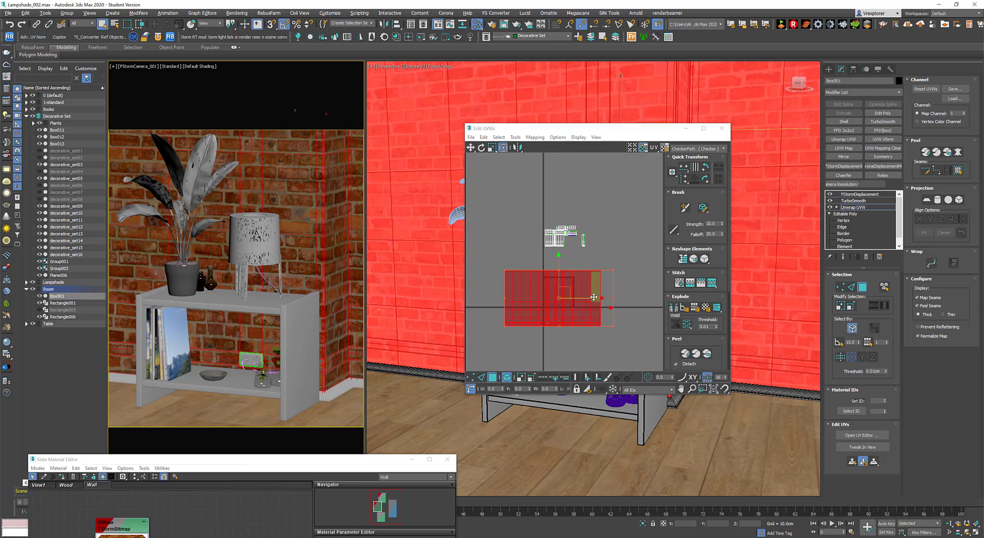
{"action": "left_click_drag", "start_coordinate": [593, 296], "coordinate": [594, 298]}
{"action": "left_click", "coordinate": [260, 160]}
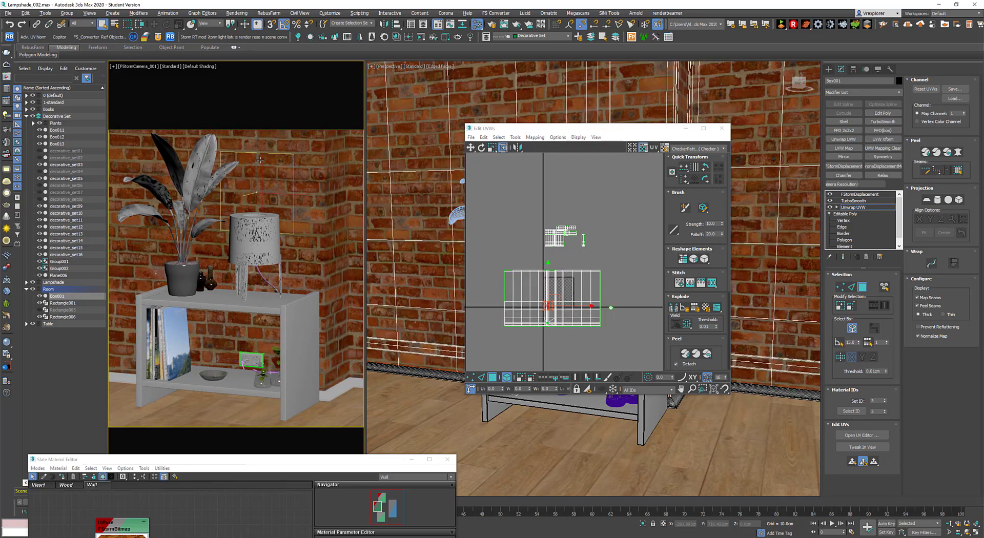
{"action": "left_click", "coordinate": [556, 307]}
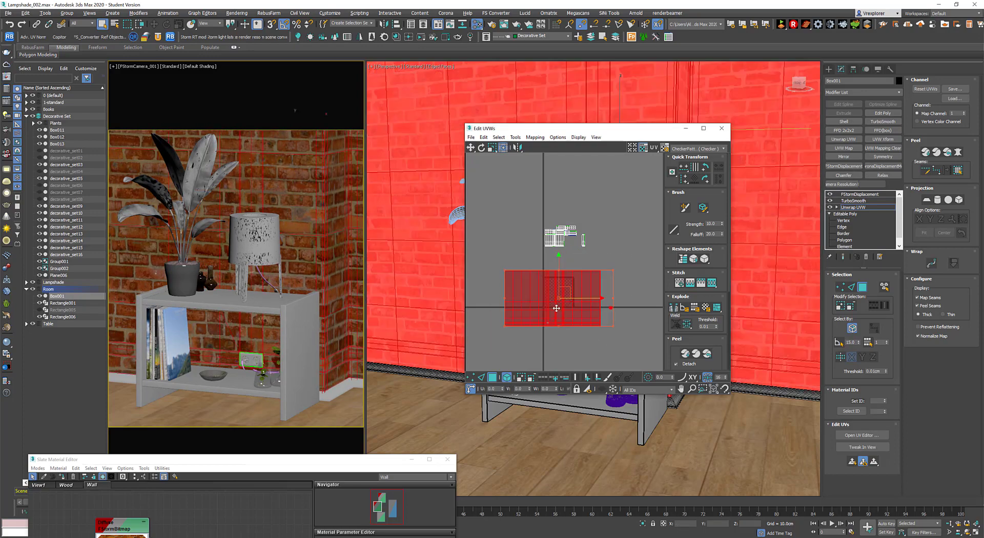
{"action": "left_click_drag", "start_coordinate": [588, 299], "coordinate": [583, 299]}
{"action": "left_click", "coordinate": [587, 346]}
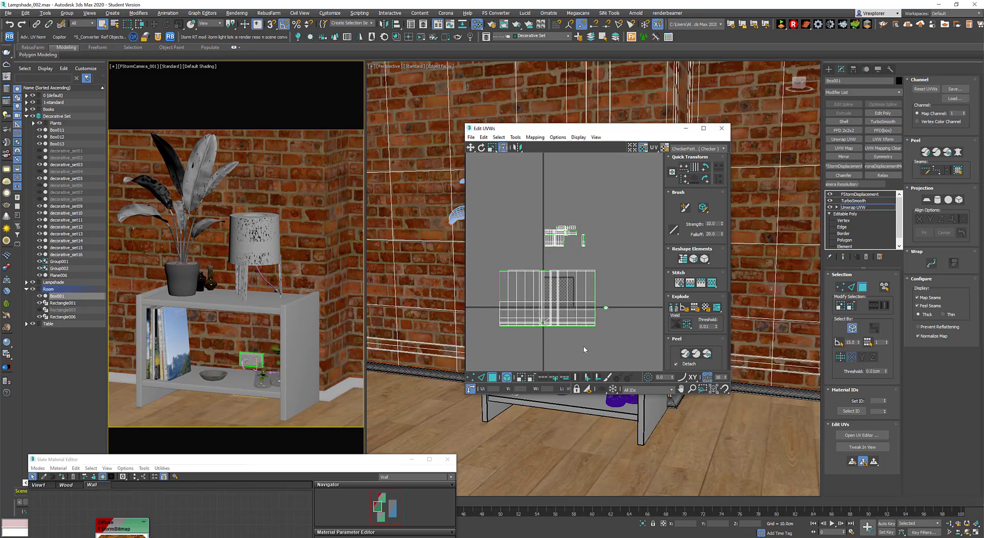
- Collapse the wall's stack up to Unwrap UVW into the Editable Poly, and close the UV and material editors
{"action": "left_click", "coordinate": [721, 128]}
{"action": "right_click", "coordinate": [862, 207]}
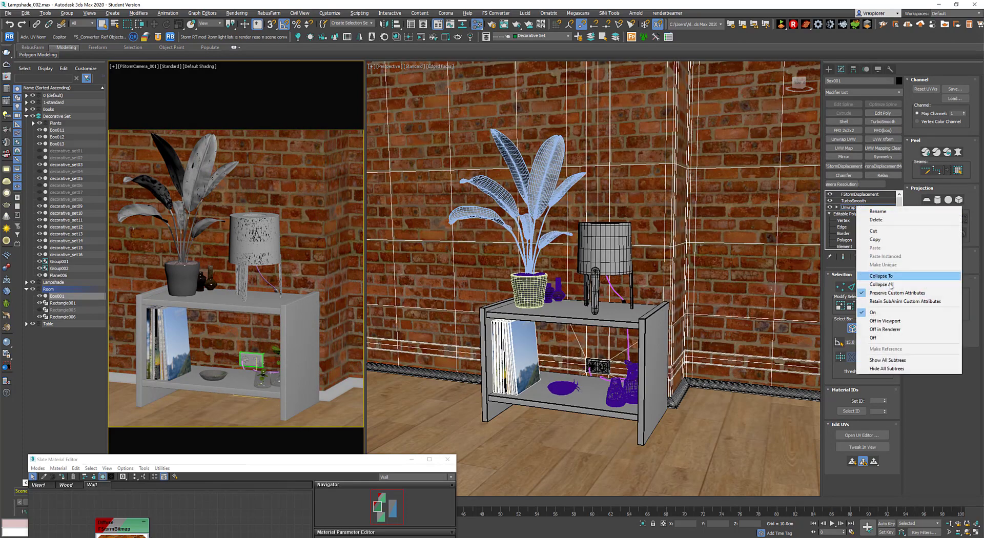
{"action": "left_click", "coordinate": [891, 286]}
{"action": "left_click", "coordinate": [530, 305]}
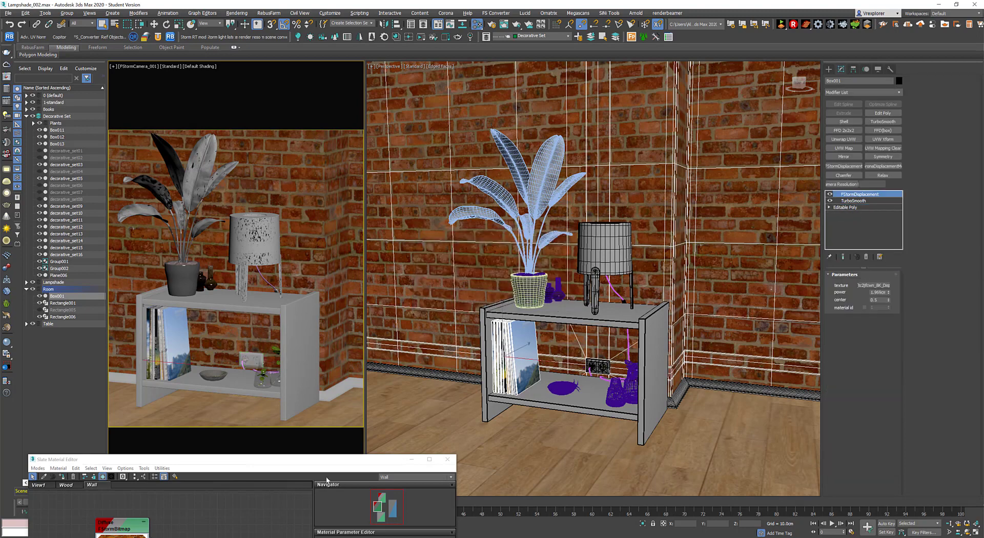
{"action": "left_click_drag", "start_coordinate": [326, 479], "coordinate": [595, 121]}
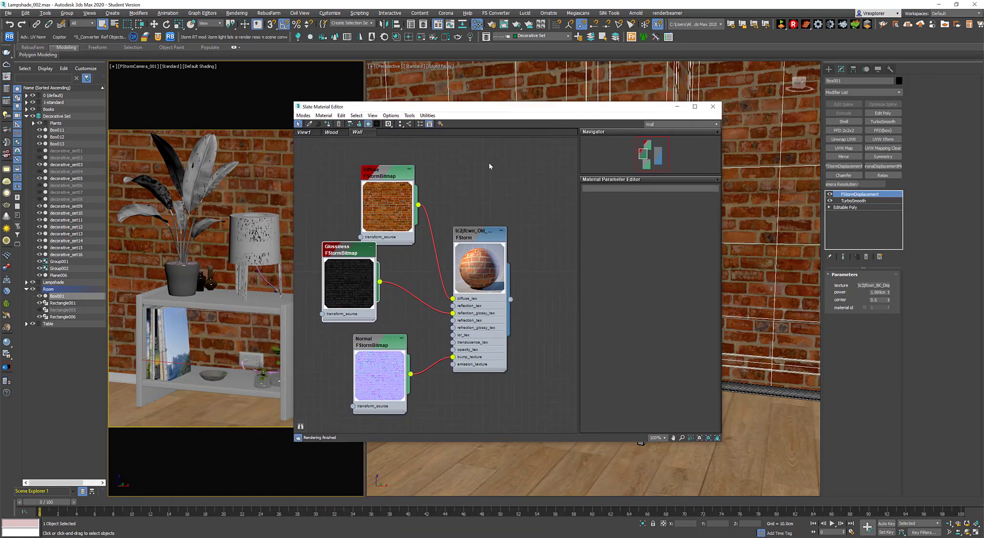
{"action": "left_click", "coordinate": [712, 108]}
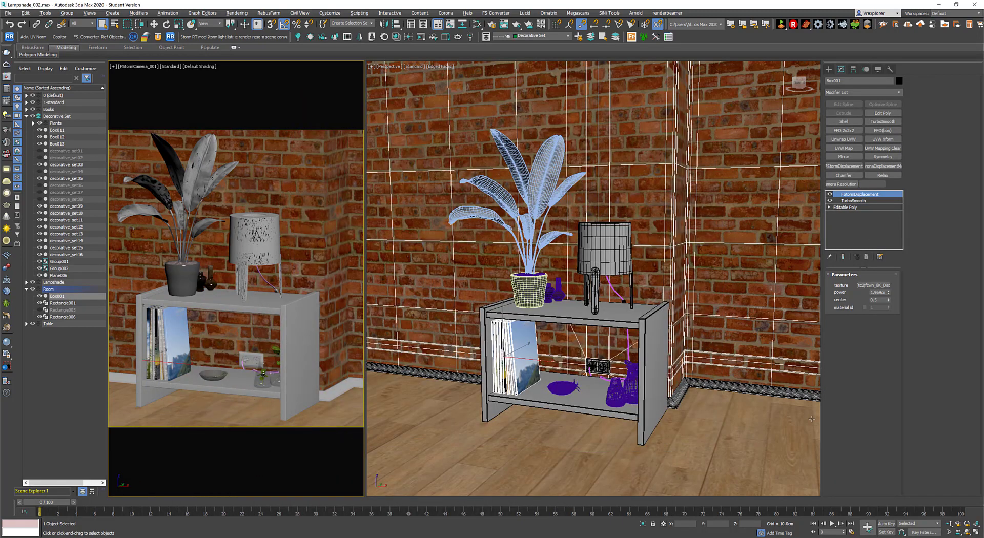
- Isolate the swept skirting board at the foot of the wall and frame its corners
{"action": "left_click", "coordinate": [667, 395]}
{"action": "key", "text": "alt+q"}
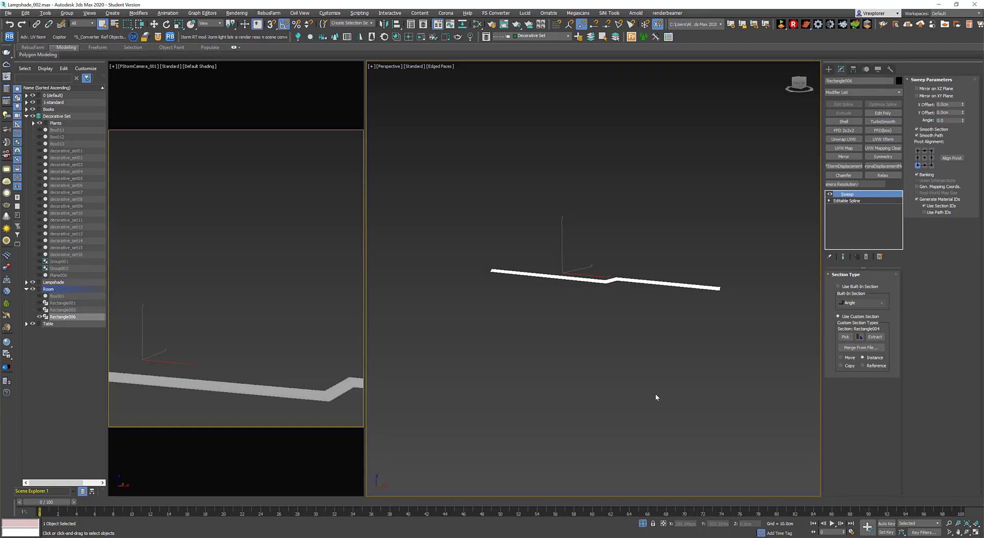
{"action": "middle_click_drag", "start_coordinate": [594, 419], "coordinate": [555, 409], "text": "alt"}
{"action": "middle_click_drag", "start_coordinate": [556, 410], "coordinate": [613, 335]}
{"action": "scroll", "coordinate": [534, 342], "scroll_direction": "up", "scroll_amount": 5}
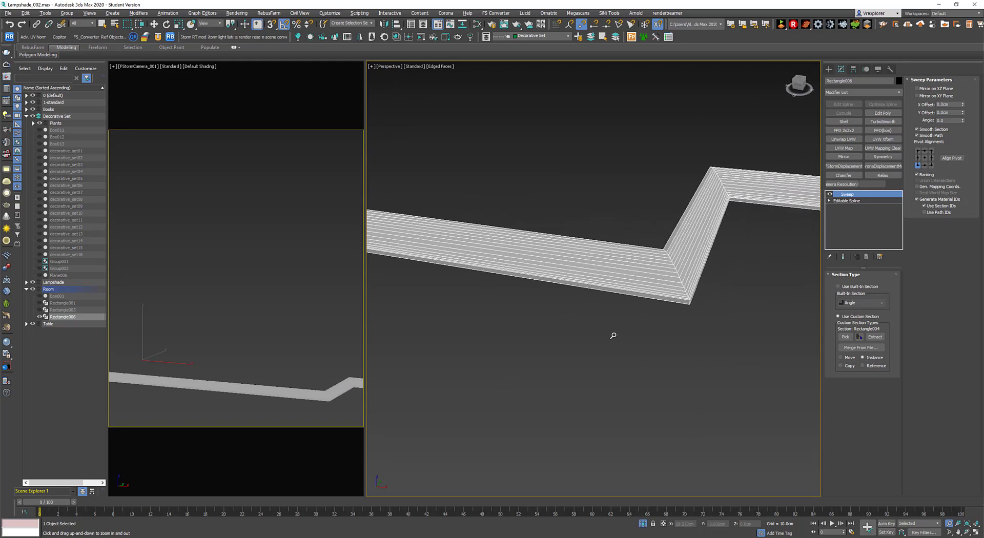
{"action": "middle_click_drag", "start_coordinate": [667, 304], "coordinate": [615, 338]}
{"action": "scroll", "coordinate": [628, 338], "scroll_direction": "up", "scroll_amount": 4}
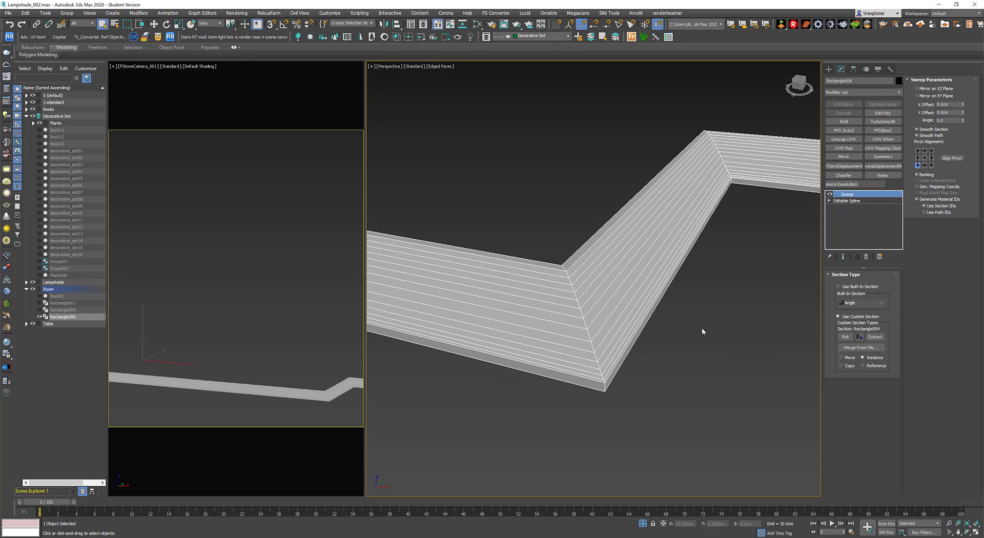
- Add an Edit Poly modifier to the skirting board and select the edge loops at both of its corners
{"action": "left_click", "coordinate": [882, 114]}
{"action": "left_click", "coordinate": [851, 335]}
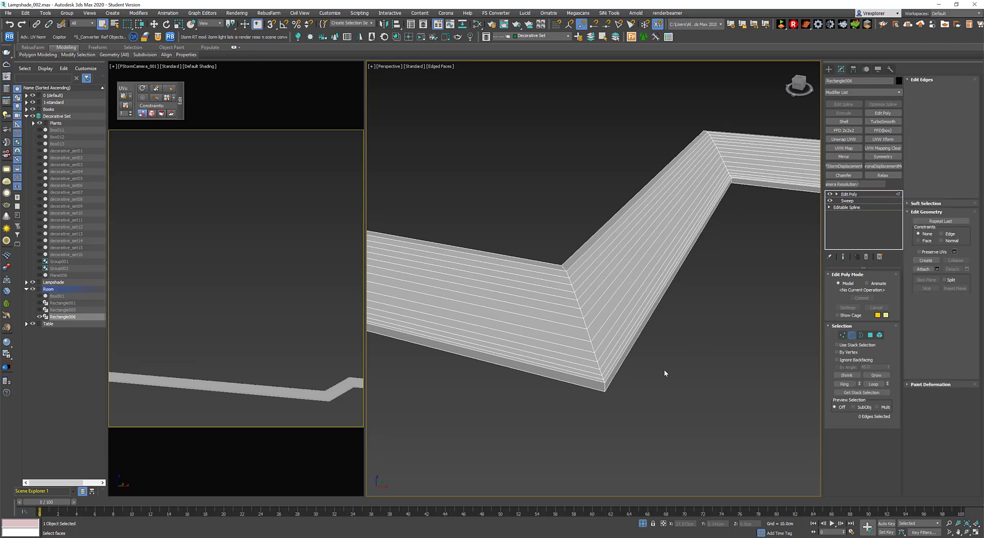
{"action": "double_click", "coordinate": [589, 344]}
{"action": "scroll", "coordinate": [687, 282], "scroll_direction": "down", "scroll_amount": 3}
{"action": "middle_click_drag", "start_coordinate": [687, 282], "coordinate": [637, 312]}
{"action": "scroll", "coordinate": [615, 288], "scroll_direction": "up", "scroll_amount": 3}
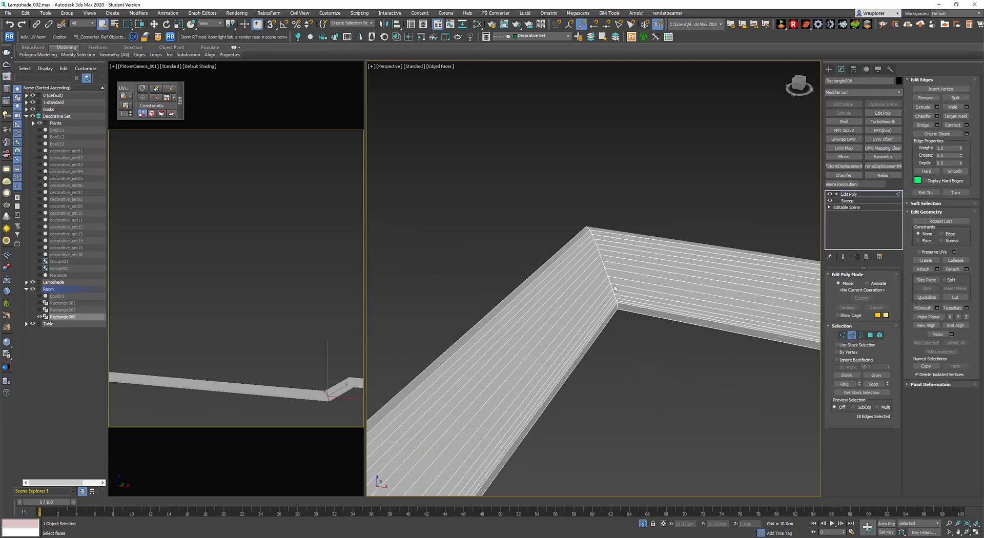
{"action": "double_click", "coordinate": [607, 274], "text": "ctrl"}
{"action": "scroll", "coordinate": [620, 294], "scroll_direction": "down", "scroll_amount": 3}
{"action": "middle_click_drag", "start_coordinate": [681, 348], "coordinate": [639, 343]}
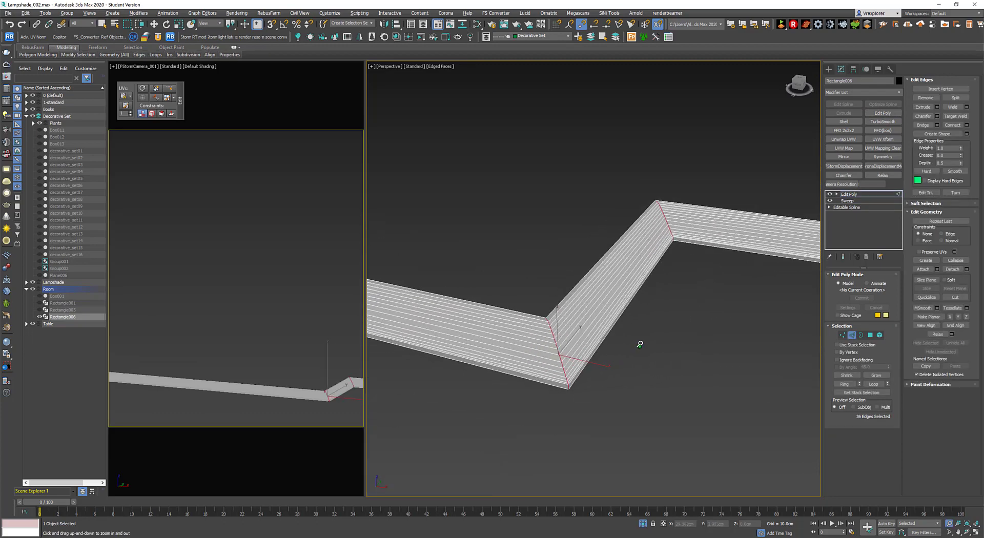
- Chamfer the skirting's corner edge loops by 0.155 cm with 2 segments, and end the isolation
{"action": "scroll", "coordinate": [672, 342], "scroll_direction": "up", "scroll_amount": 1}
{"action": "right_click", "coordinate": [705, 344]}
{"action": "left_click", "coordinate": [640, 367]}
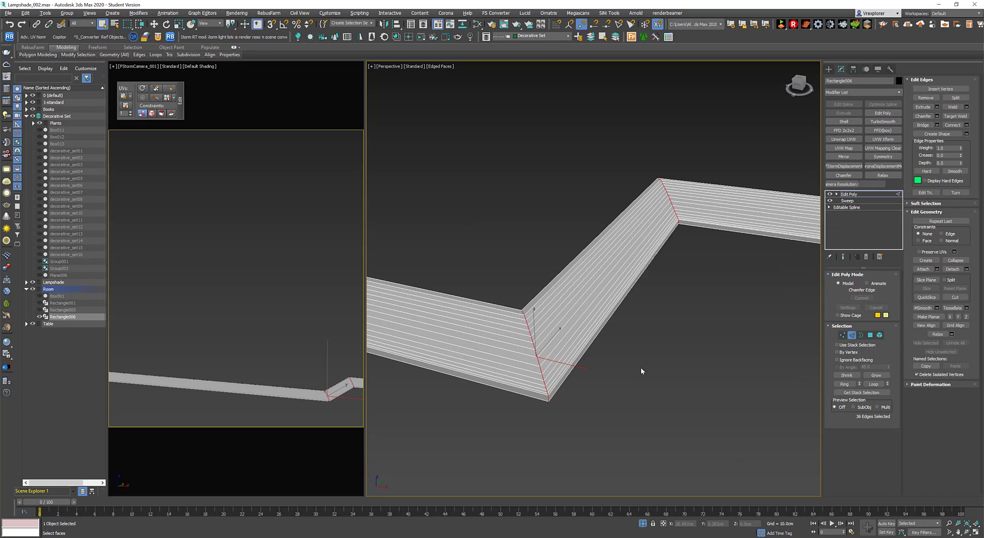
{"action": "left_click_drag", "start_coordinate": [633, 436], "coordinate": [626, 441]}
{"action": "left_click", "coordinate": [642, 523]}
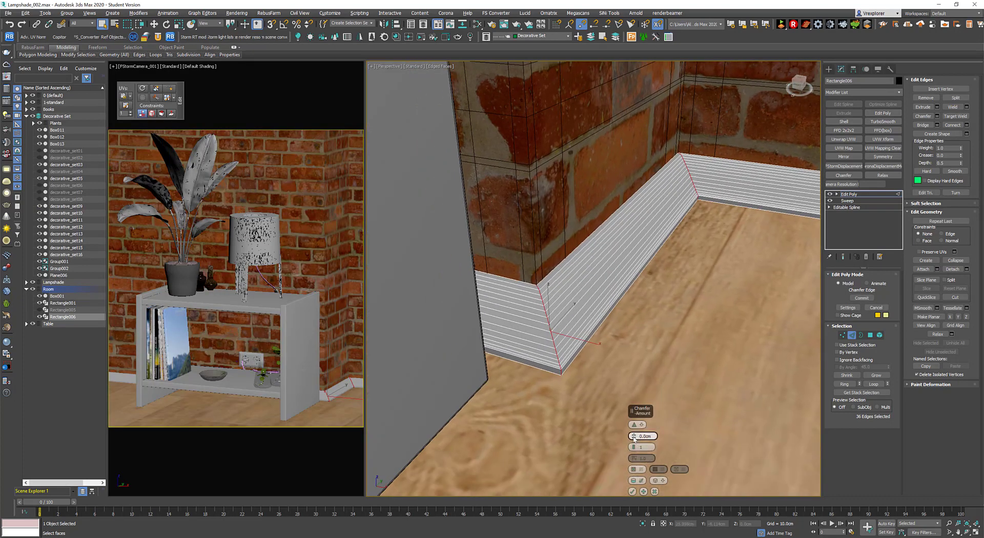
{"action": "left_click_drag", "start_coordinate": [634, 437], "coordinate": [634, 426]}
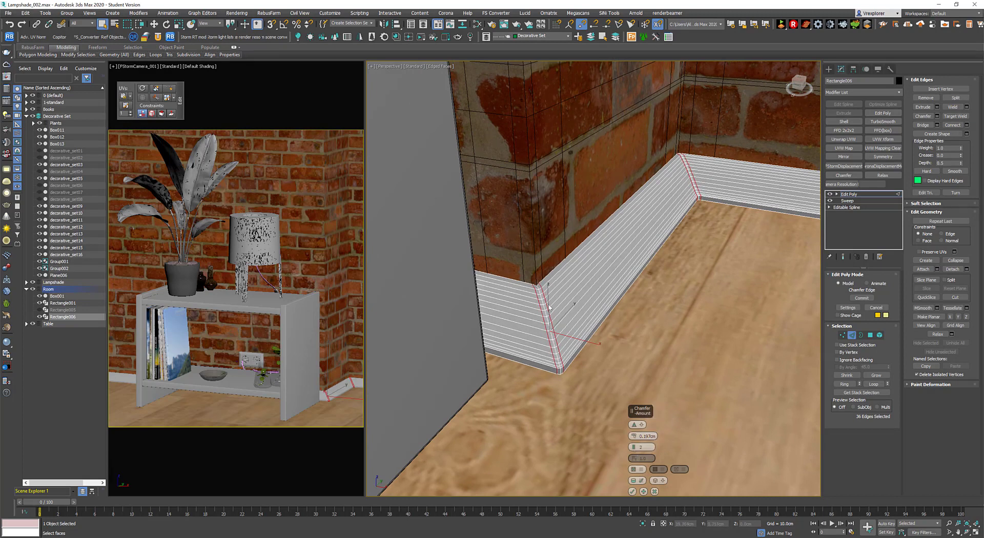
{"action": "left_click_drag", "start_coordinate": [632, 439], "coordinate": [635, 434]}
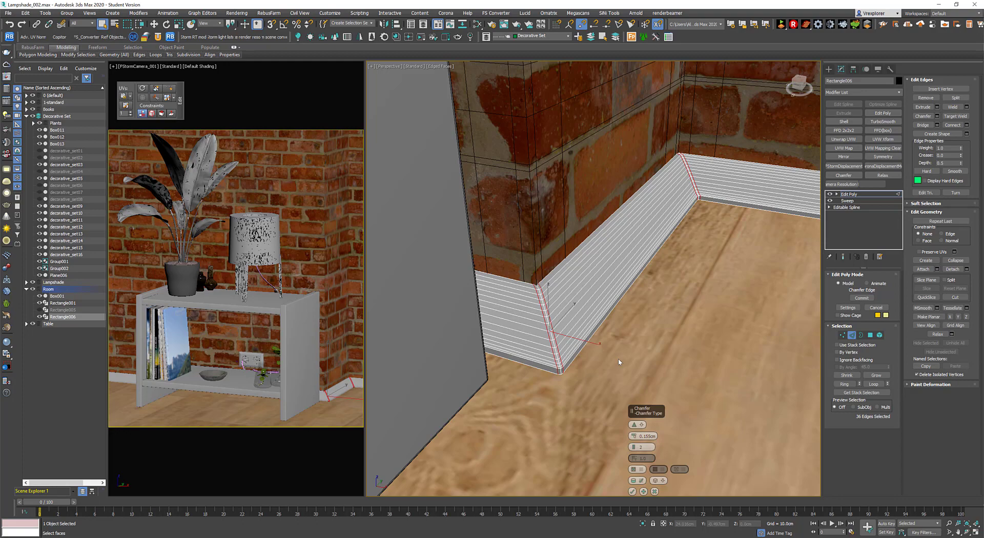
{"action": "left_click", "coordinate": [632, 491]}
{"action": "left_click", "coordinate": [653, 359]}
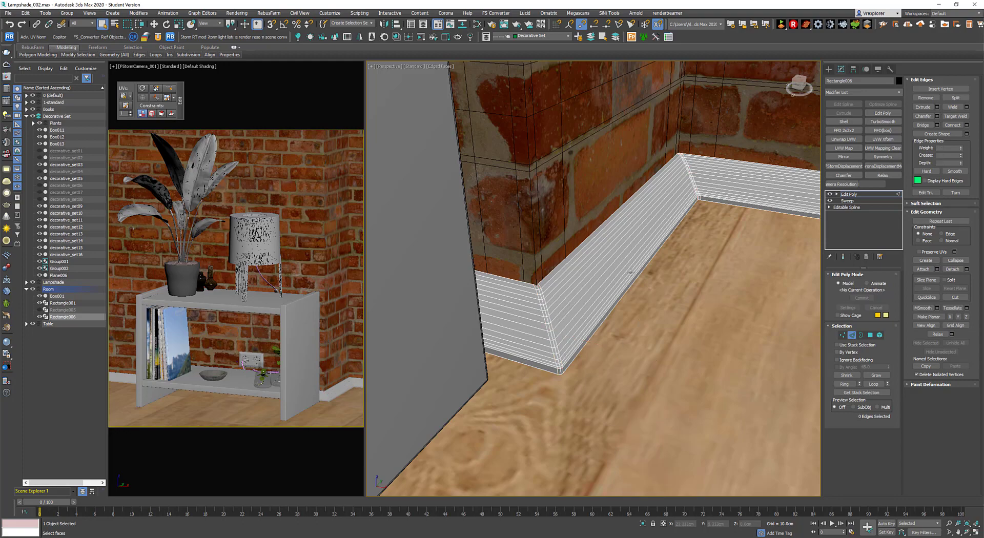
- Examine the chamfered corners of the skirting board and the edge loop running along its lower front edge
{"action": "scroll", "coordinate": [625, 276], "scroll_direction": "up", "scroll_amount": 6}
{"action": "scroll", "coordinate": [625, 275], "scroll_direction": "down", "scroll_amount": 5}
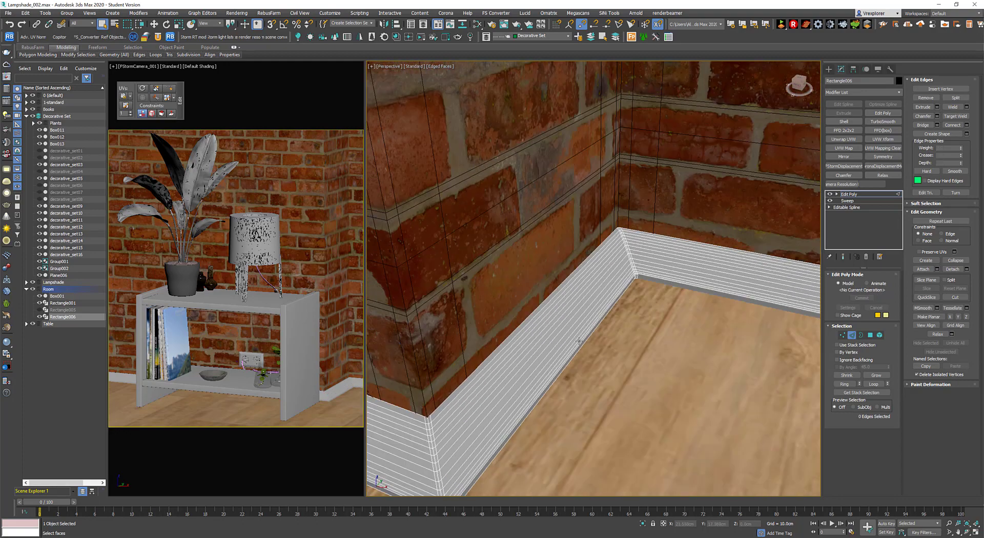
{"action": "middle_click_drag", "start_coordinate": [538, 400], "coordinate": [584, 372], "text": "alt"}
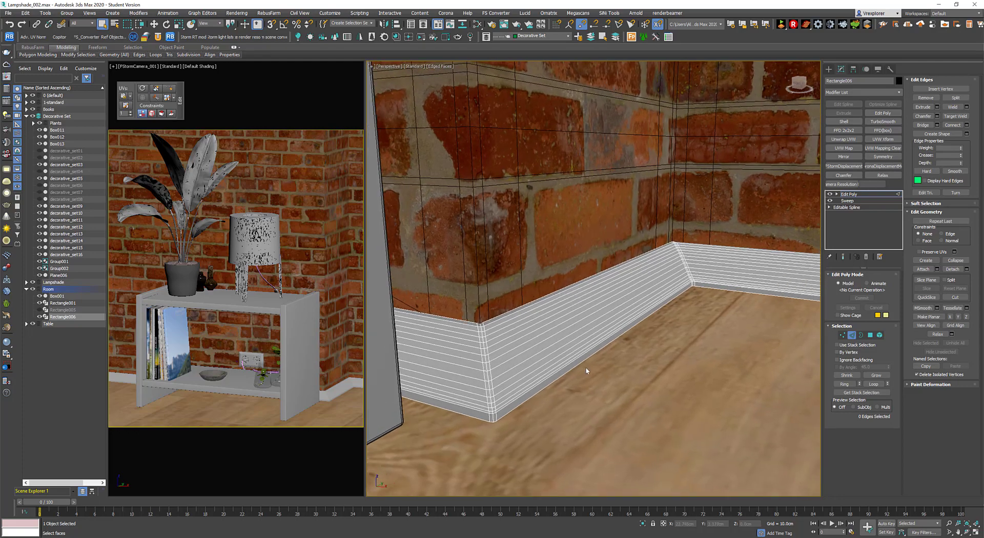
{"action": "scroll", "coordinate": [506, 412], "scroll_direction": "up", "scroll_amount": 2}
{"action": "middle_click_drag", "start_coordinate": [517, 392], "coordinate": [530, 418], "text": "alt"}
{"action": "left_click", "coordinate": [536, 414]}
{"action": "left_click", "coordinate": [593, 388]}
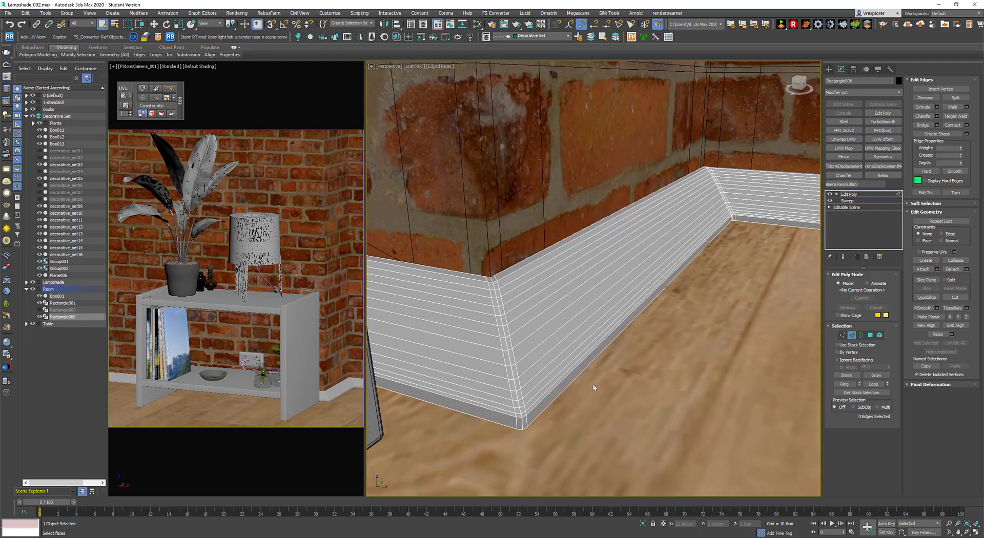
{"action": "double_click", "coordinate": [561, 379]}
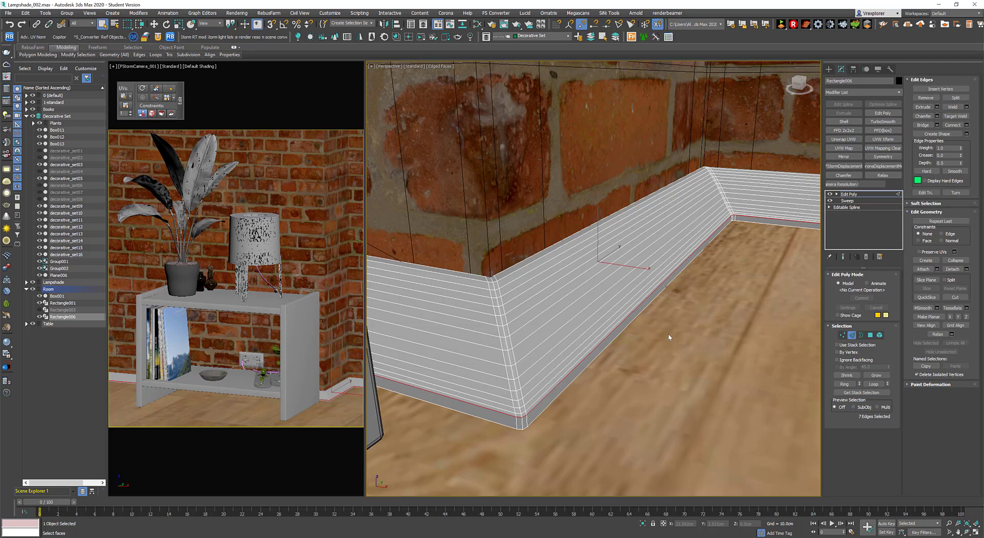
- Delete the Edit Poly modifier from the skirting board and return to its Sweep modifier
{"action": "left_click", "coordinate": [697, 342]}
{"action": "left_click", "coordinate": [867, 257]}
{"action": "left_click", "coordinate": [866, 257]}
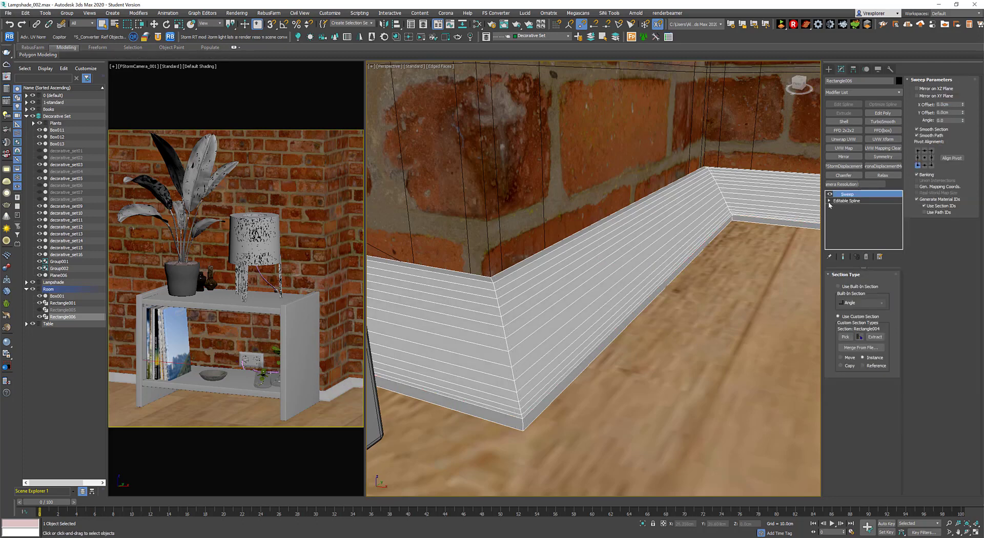
{"action": "left_click", "coordinate": [851, 195]}
- Isolate the skirting board and toggle the visibility of the Room layer's objects to look for its sweep profile
{"action": "scroll", "coordinate": [618, 293], "scroll_direction": "down", "scroll_amount": 4}
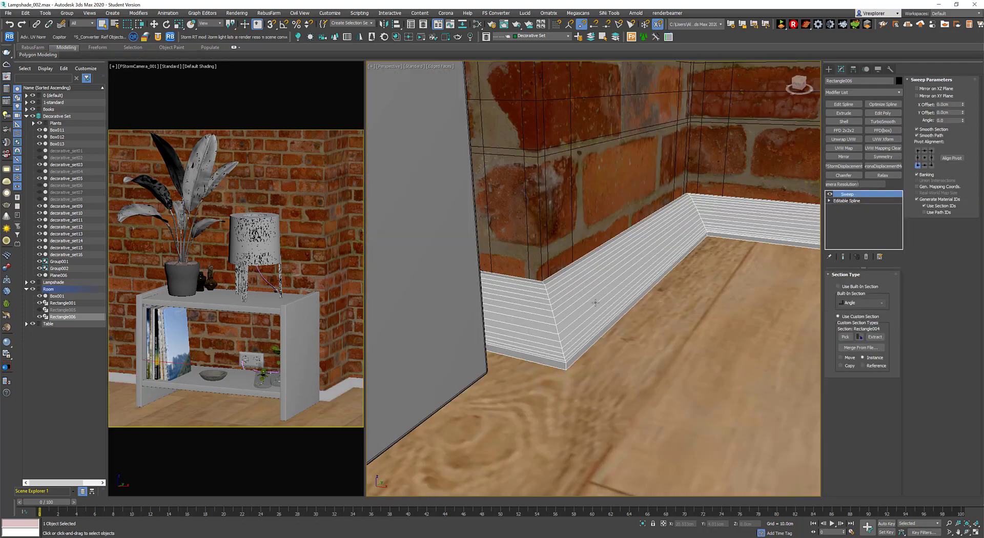
{"action": "key", "text": "alt+q"}
{"action": "scroll", "coordinate": [621, 287], "scroll_direction": "up", "scroll_amount": 4}
{"action": "scroll", "coordinate": [597, 307], "scroll_direction": "down", "scroll_amount": 4}
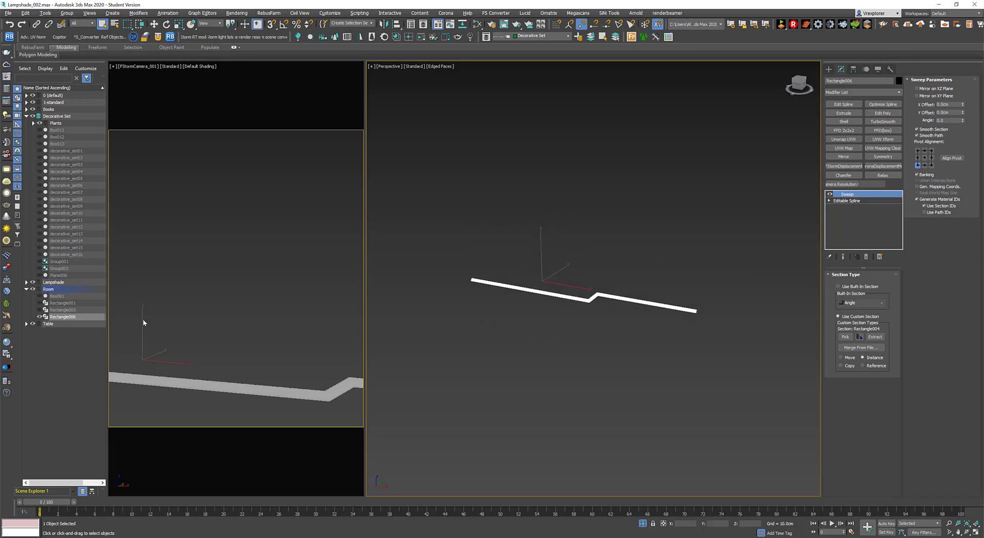
{"action": "left_click", "coordinate": [39, 310]}
{"action": "left_click", "coordinate": [39, 310]}
{"action": "left_click", "coordinate": [39, 303]}
{"action": "left_click", "coordinate": [39, 303]}
{"action": "left_click", "coordinate": [39, 296]}
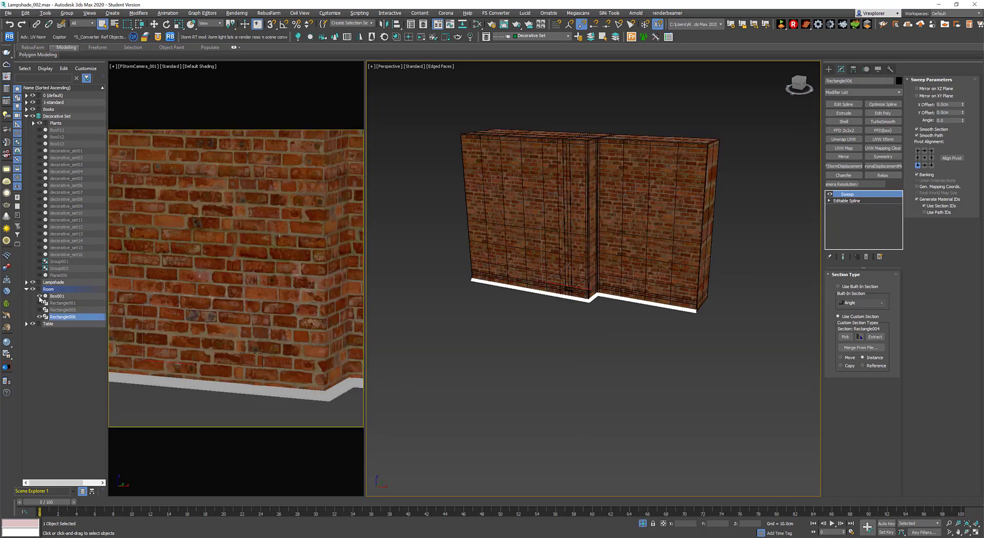
{"action": "left_click", "coordinate": [39, 296]}
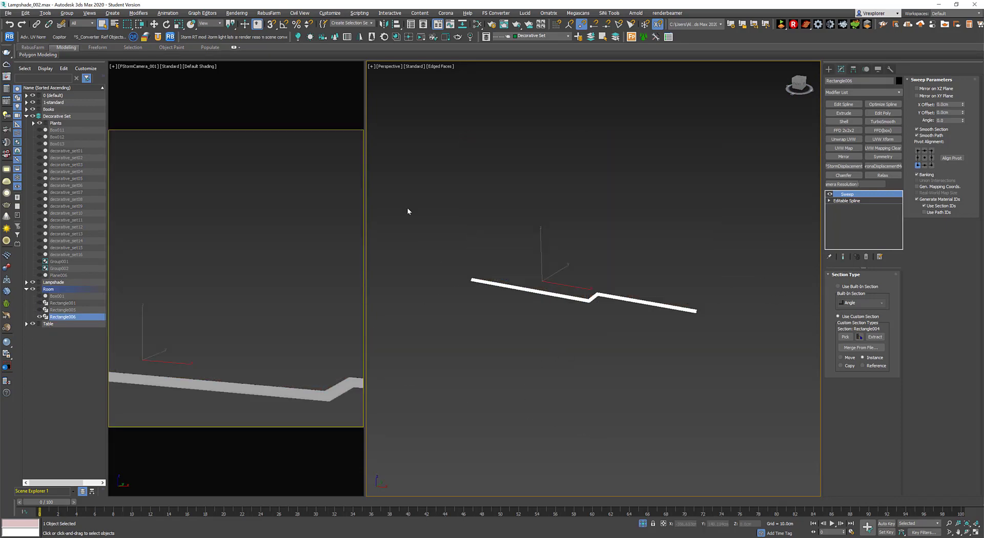
- Show the profile spline Rectangle004 from the default layer, frame it and start editing its vertices
{"action": "left_click", "coordinate": [26, 95]}
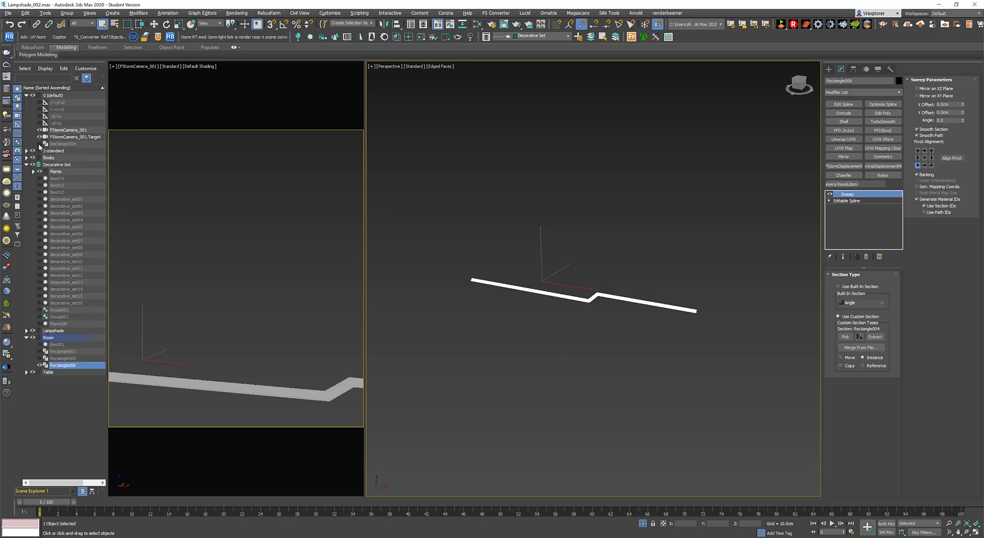
{"action": "left_click", "coordinate": [700, 329]}
{"action": "key", "text": "z"}
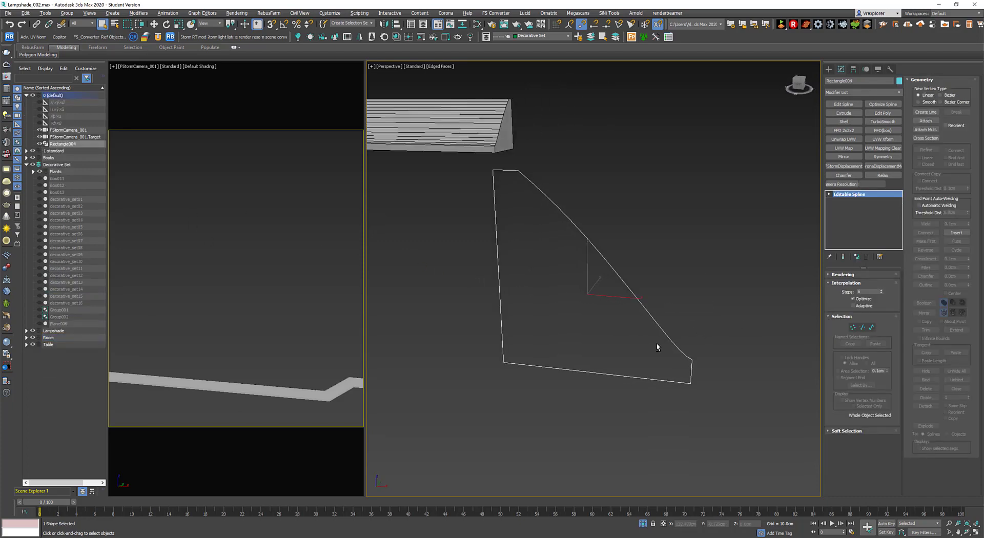
{"action": "left_click", "coordinate": [852, 327]}
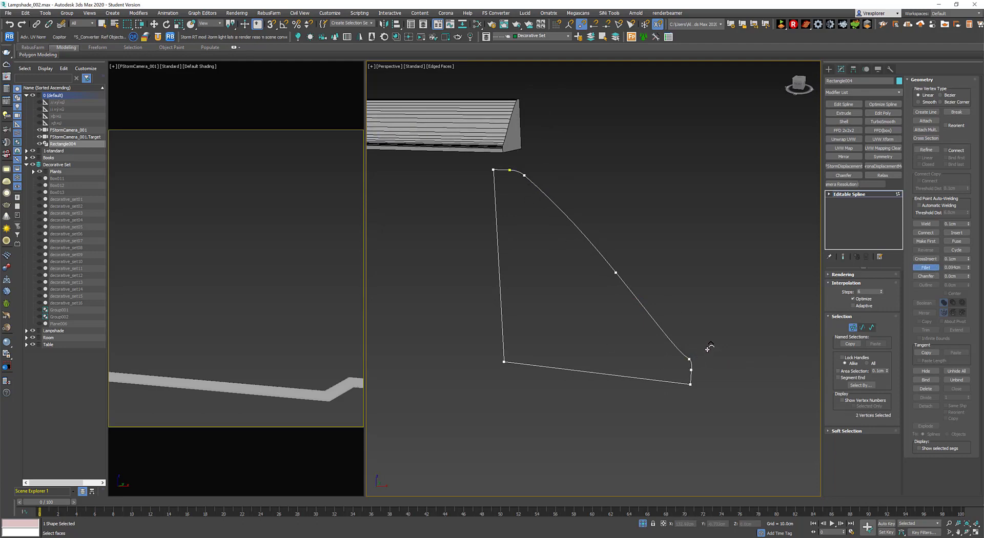
- Discard the joint fillet and slightly fillet the profile's upper and lower front corner vertices one at a time
{"action": "right_click", "coordinate": [732, 326]}
{"action": "left_click", "coordinate": [693, 225]}
{"action": "left_click", "coordinate": [929, 269]}
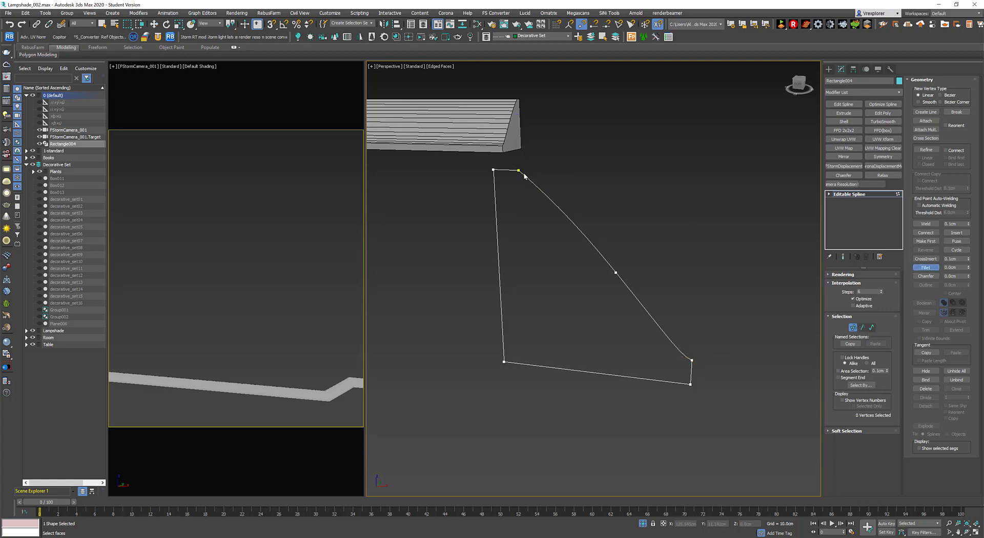
{"action": "left_click_drag", "start_coordinate": [519, 171], "coordinate": [520, 170]}
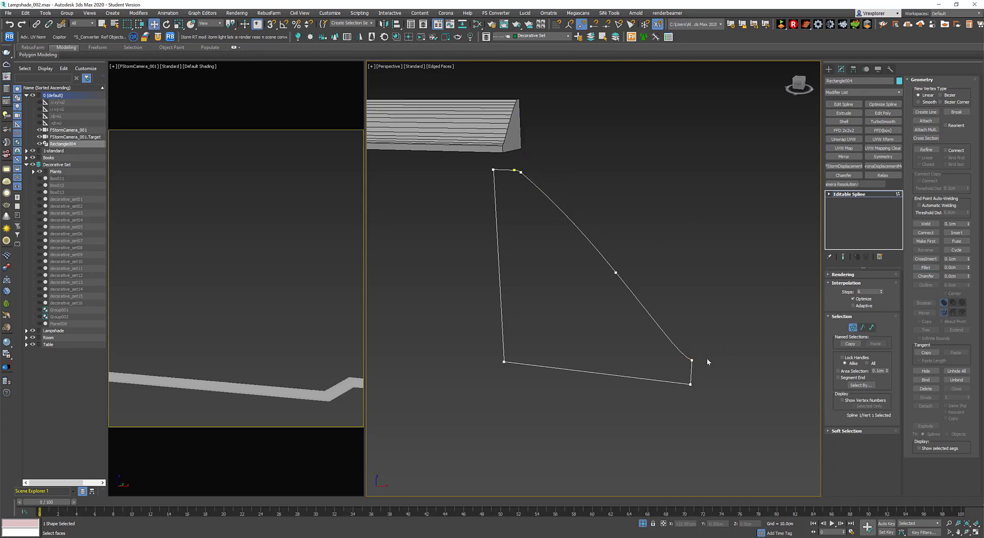
{"action": "left_click", "coordinate": [692, 360]}
{"action": "scroll", "coordinate": [715, 374], "scroll_direction": "up", "scroll_amount": 2}
{"action": "scroll", "coordinate": [715, 375], "scroll_direction": "down", "scroll_amount": 2}
{"action": "left_click", "coordinate": [925, 268]}
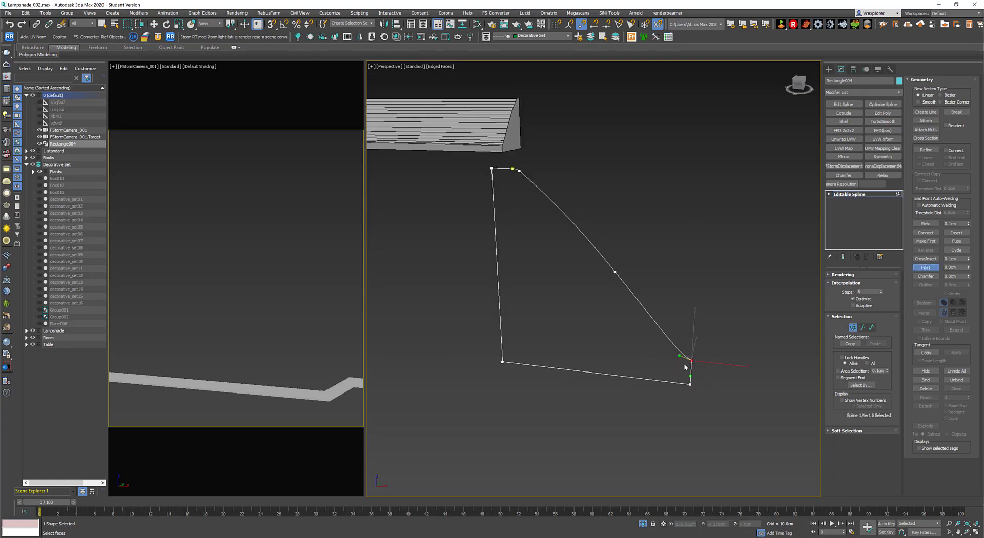
{"action": "mouse_move", "coordinate": [690, 362]}
{"action": "left_mouse_down"}
{"action": "mouse_move", "coordinate": [707, 340]}
{"action": "mouse_move", "coordinate": [705, 350]}
{"action": "left_mouse_up"}
{"action": "left_click", "coordinate": [732, 333]}
{"action": "key", "text": "1"}
{"action": "left_click", "coordinate": [749, 274]}
- Examine the rounded edges of the swept skirting board at its corners
{"action": "scroll", "coordinate": [742, 318], "scroll_direction": "down", "scroll_amount": 5}
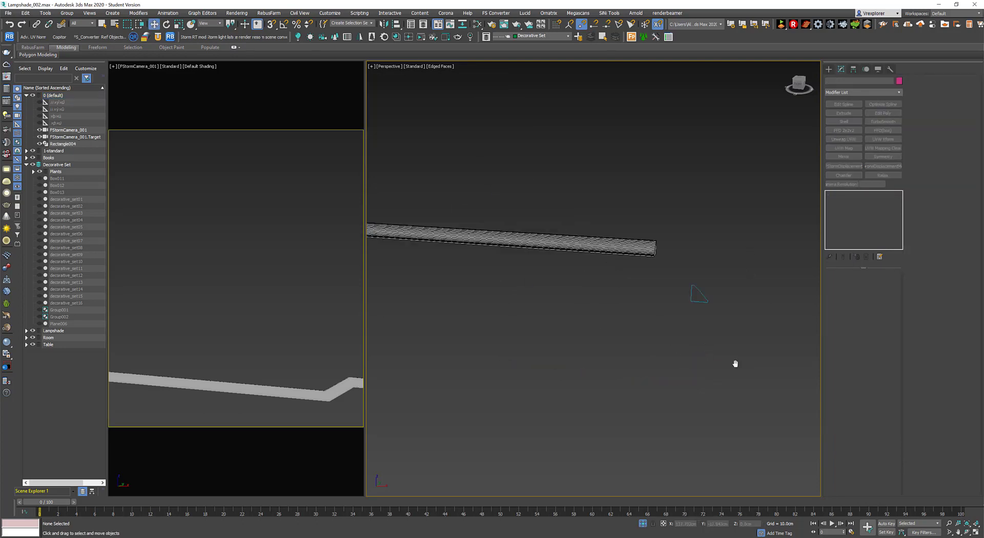
{"action": "middle_click_drag", "start_coordinate": [735, 362], "coordinate": [789, 390]}
{"action": "scroll", "coordinate": [653, 374], "scroll_direction": "up", "scroll_amount": 6}
{"action": "scroll", "coordinate": [641, 366], "scroll_direction": "up", "scroll_amount": 2}
{"action": "scroll", "coordinate": [641, 366], "scroll_direction": "down", "scroll_amount": 4}
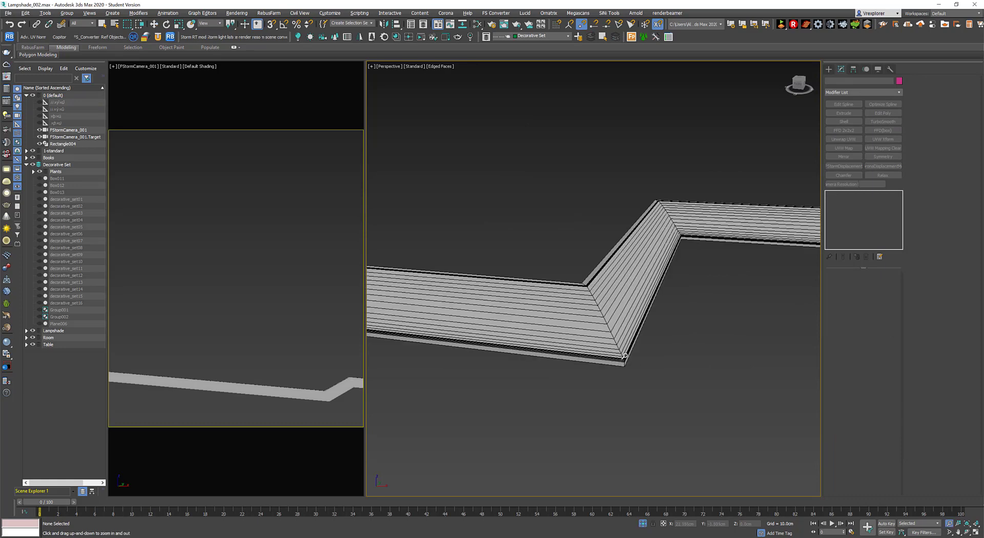
{"action": "scroll", "coordinate": [624, 359], "scroll_direction": "up", "scroll_amount": 5}
{"action": "scroll", "coordinate": [628, 355], "scroll_direction": "up", "scroll_amount": 2}
{"action": "scroll", "coordinate": [638, 360], "scroll_direction": "down", "scroll_amount": 4}
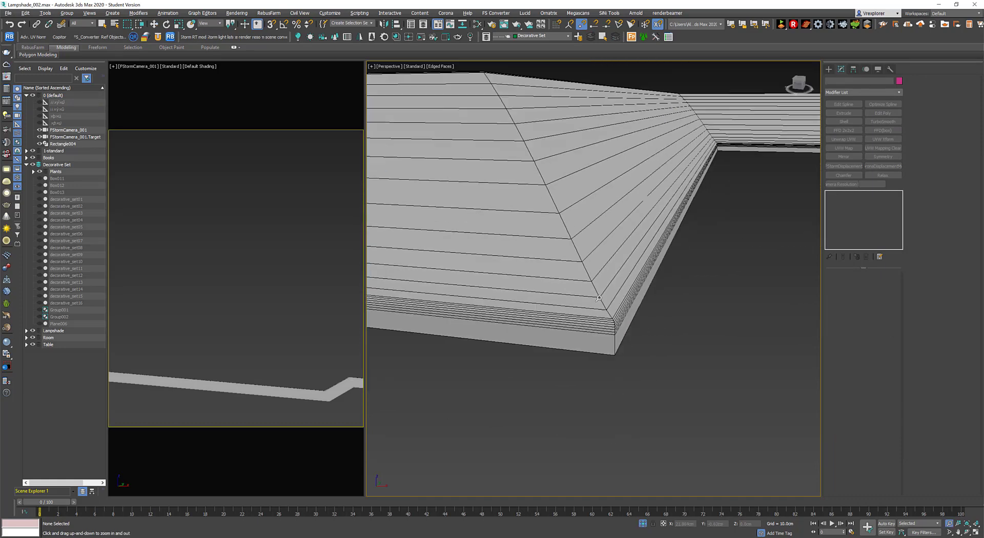
{"action": "mouse_move", "coordinate": [617, 329]}
{"action": "middle_mouse_down", "text": "alt"}
{"action": "mouse_move", "coordinate": [595, 343]}
{"action": "mouse_move", "coordinate": [602, 334]}
{"action": "mouse_move", "coordinate": [615, 346]}
{"action": "middle_mouse_up", "text": "alt"}
{"action": "scroll", "coordinate": [602, 333], "scroll_direction": "up", "scroll_amount": 1}
{"action": "scroll", "coordinate": [634, 303], "scroll_direction": "down", "scroll_amount": 2}
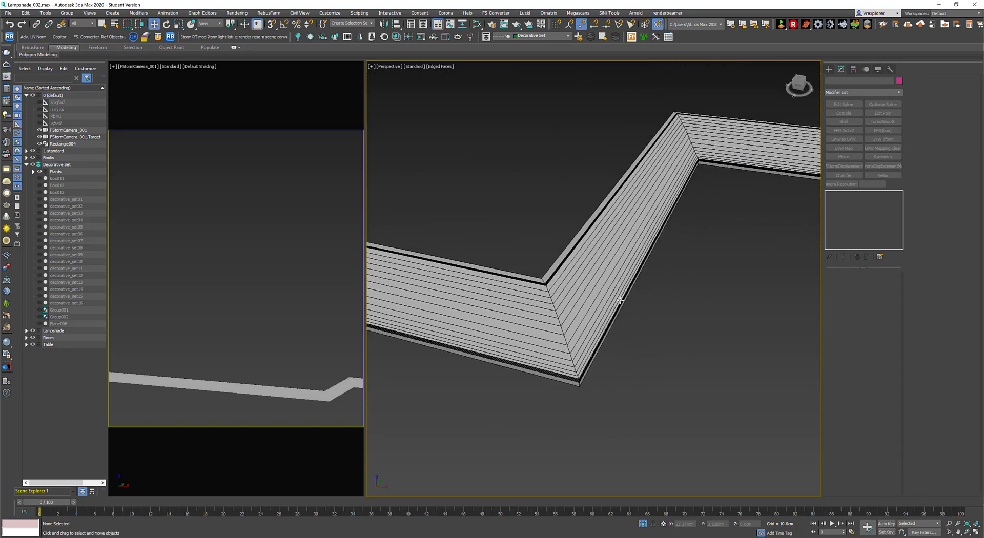
- Add an Edit Poly modifier to the rounded skirting board and select the edge loops at both corners
{"action": "left_click", "coordinate": [628, 269]}
{"action": "left_click", "coordinate": [878, 114]}
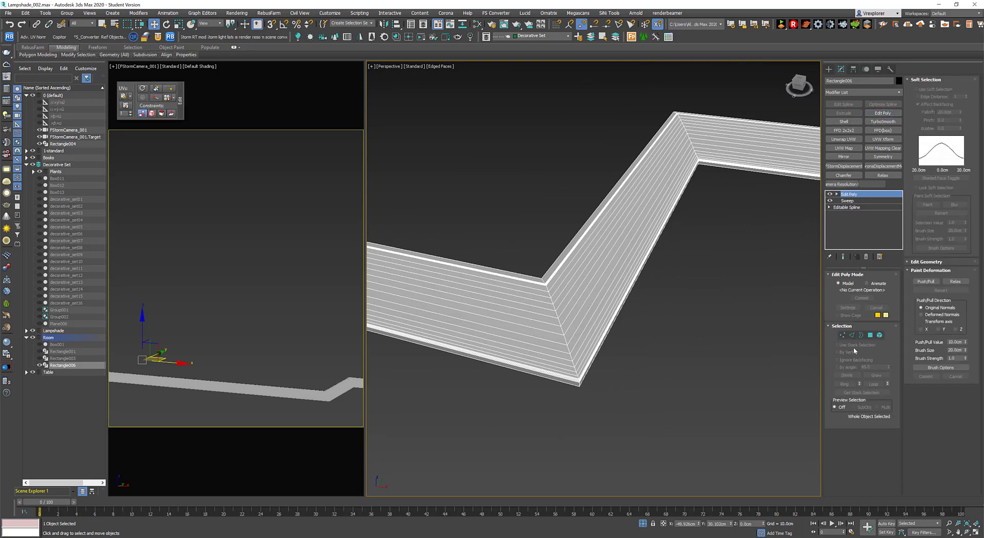
{"action": "left_click", "coordinate": [852, 335]}
{"action": "scroll", "coordinate": [562, 325], "scroll_direction": "up", "scroll_amount": 2}
{"action": "double_click", "coordinate": [562, 325]}
{"action": "scroll", "coordinate": [562, 324], "scroll_direction": "down", "scroll_amount": 1}
{"action": "middle_click_drag", "start_coordinate": [768, 289], "coordinate": [634, 360]}
{"action": "scroll", "coordinate": [605, 273], "scroll_direction": "up", "scroll_amount": 3}
{"action": "double_click", "coordinate": [590, 246], "text": "ctrl"}
{"action": "scroll", "coordinate": [590, 246], "scroll_direction": "down", "scroll_amount": 2}
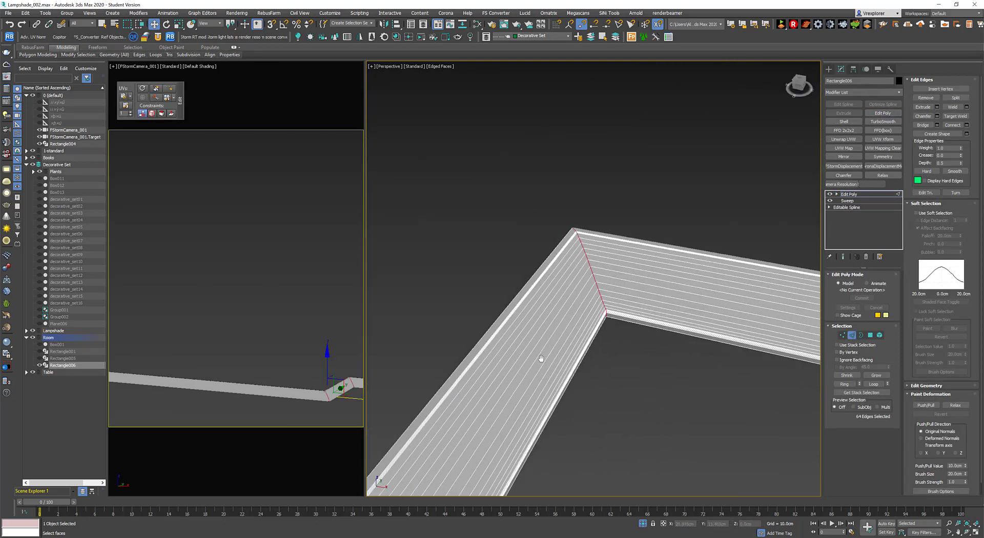
- End the isolation and chamfer both corner edge loops by about 0.126 cm with 2 segments
{"action": "middle_click_drag", "start_coordinate": [540, 358], "coordinate": [564, 343]}
{"action": "right_click", "coordinate": [670, 374]}
{"action": "left_click", "coordinate": [618, 418]}
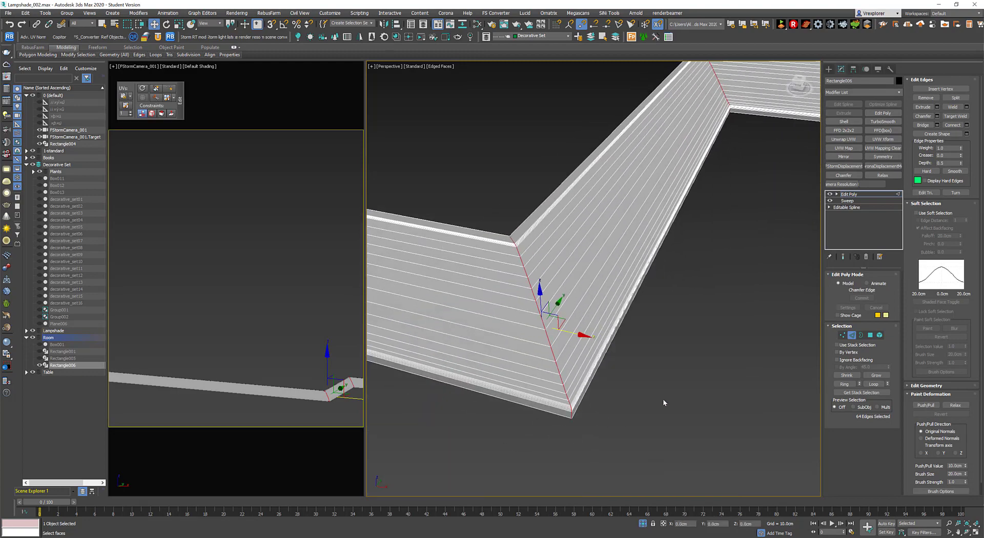
{"action": "left_click", "coordinate": [642, 525]}
{"action": "scroll", "coordinate": [598, 337], "scroll_direction": "up", "scroll_amount": 5}
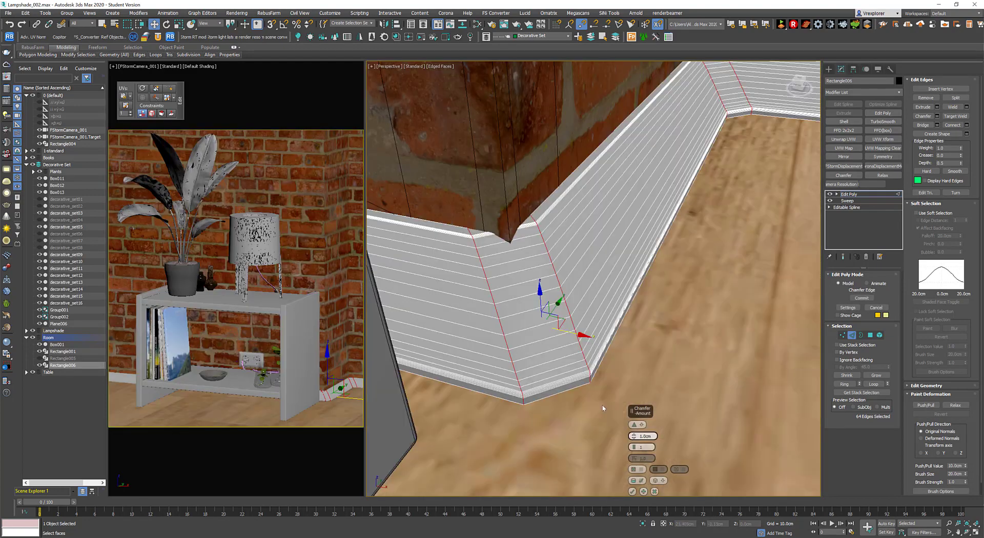
{"action": "scroll", "coordinate": [557, 340], "scroll_direction": "down", "scroll_amount": 1}
{"action": "middle_click_drag", "start_coordinate": [553, 345], "coordinate": [571, 330]}
{"action": "left_click_drag", "start_coordinate": [642, 410], "coordinate": [691, 344]}
{"action": "right_click", "coordinate": [695, 349]}
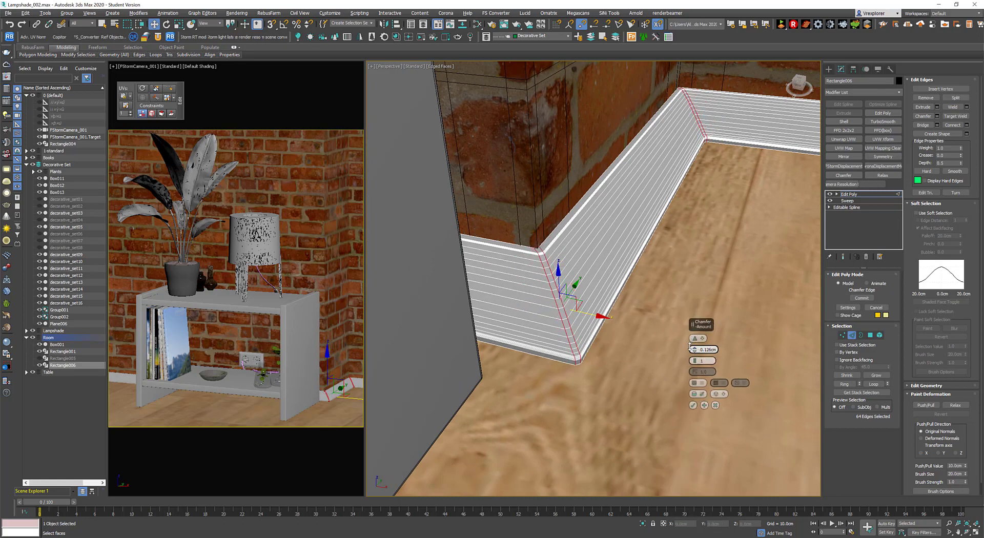
{"action": "scroll", "coordinate": [575, 351], "scroll_direction": "up", "scroll_amount": 2}
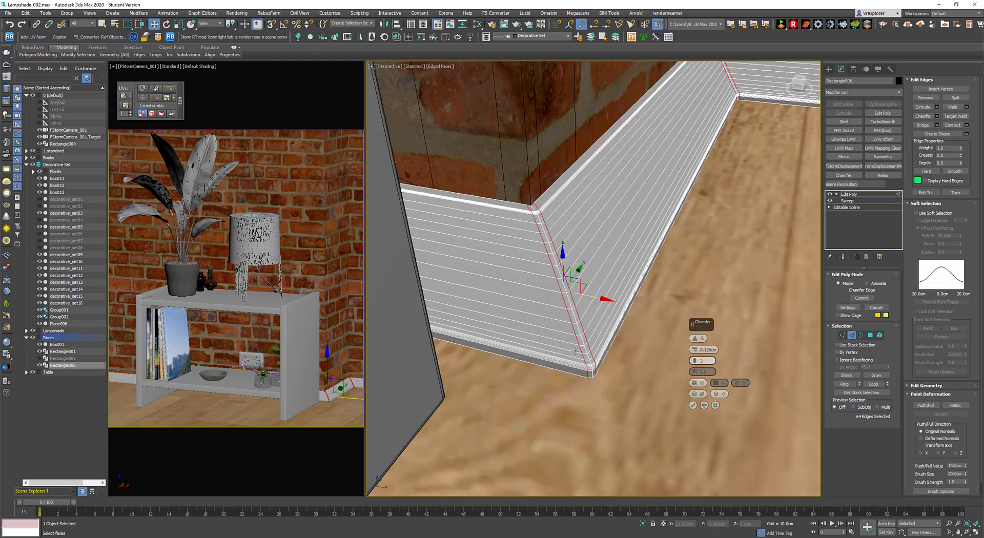
{"action": "scroll", "coordinate": [552, 395], "scroll_direction": "down", "scroll_amount": 3}
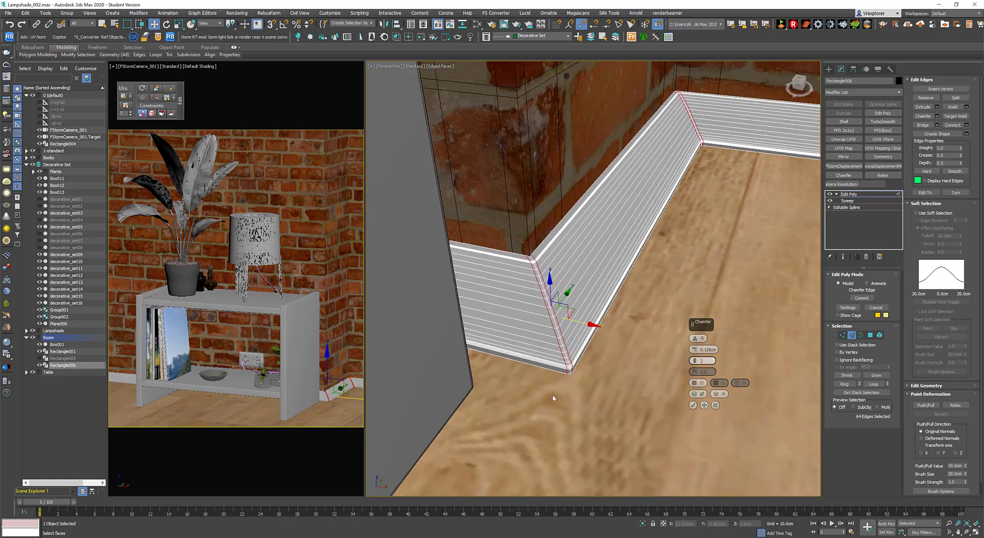
{"action": "type", "text": "2"}
{"action": "key", "text": "Return"}
{"action": "left_click", "coordinate": [693, 405]}
{"action": "left_click", "coordinate": [630, 331]}
- Isolate the skirting board again and add a second Edit Poly modifier for edge editing
{"action": "key", "text": "alt+q"}
{"action": "key", "text": "shift+z"}
{"action": "middle_click_drag", "start_coordinate": [572, 335], "coordinate": [577, 343]}
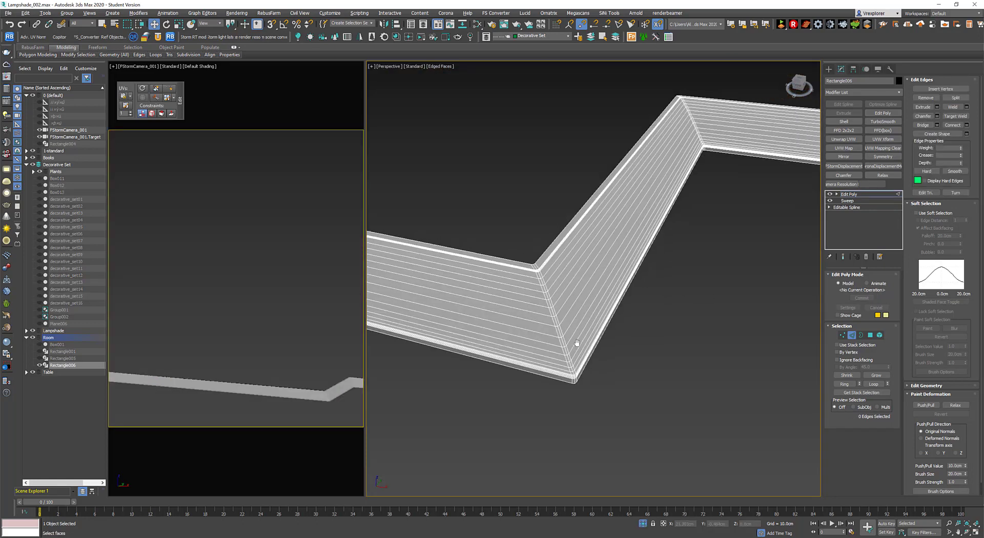
{"action": "key", "text": "2"}
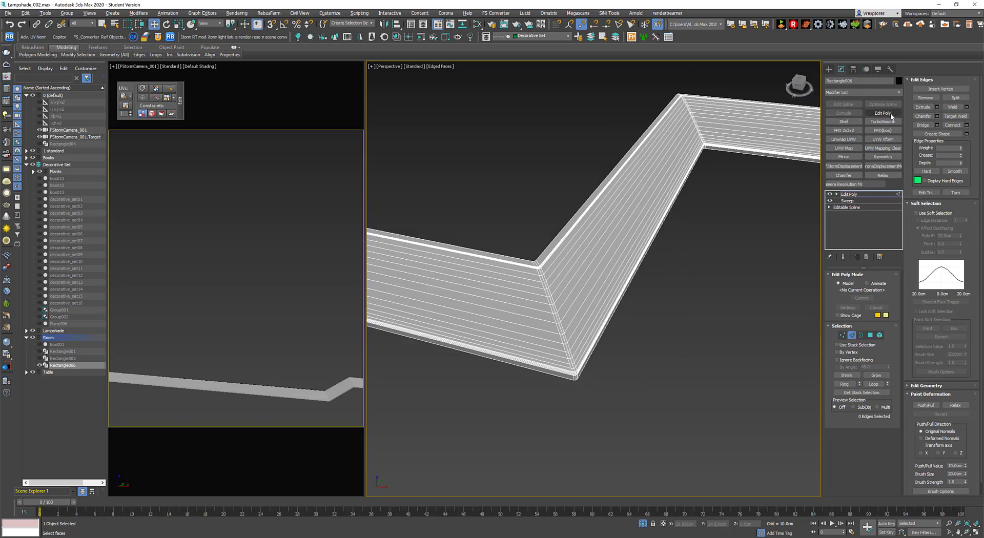
{"action": "left_click", "coordinate": [882, 113]}
{"action": "left_click", "coordinate": [851, 334]}
- Select the centre edge loops of both chamfered corners and split the skirting board along them
{"action": "double_click", "coordinate": [544, 341]}
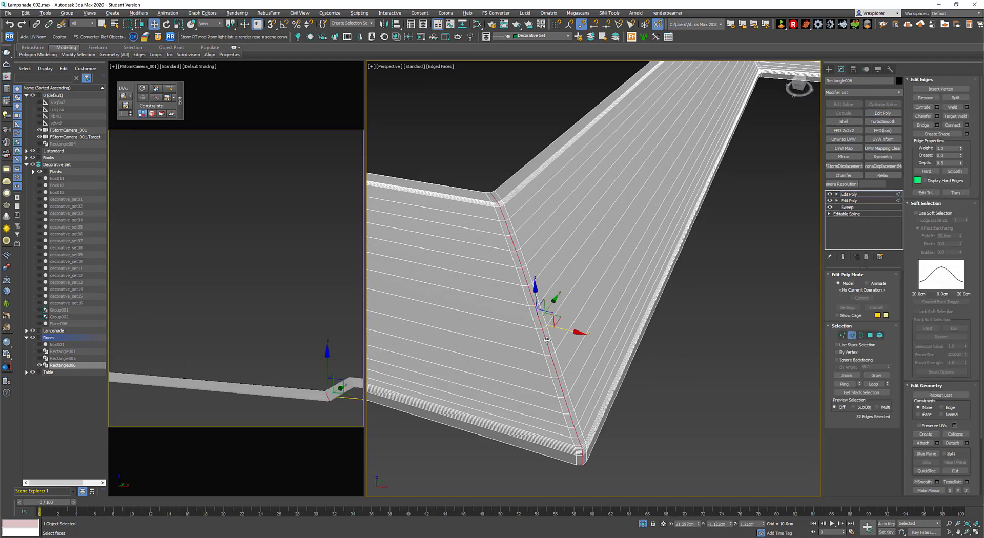
{"action": "middle_click_drag", "start_coordinate": [544, 341], "coordinate": [584, 256], "text": "alt"}
{"action": "double_click", "coordinate": [480, 258]}
{"action": "scroll", "coordinate": [484, 277], "scroll_direction": "down", "scroll_amount": 4}
{"action": "scroll", "coordinate": [558, 297], "scroll_direction": "up", "scroll_amount": 5}
{"action": "scroll", "coordinate": [494, 330], "scroll_direction": "down", "scroll_amount": 1}
{"action": "middle_click_drag", "start_coordinate": [494, 329], "coordinate": [615, 307]}
{"action": "double_click", "coordinate": [459, 360], "text": "ctrl"}
{"action": "scroll", "coordinate": [664, 296], "scroll_direction": "down", "scroll_amount": 5}
{"action": "scroll", "coordinate": [619, 301], "scroll_direction": "up", "scroll_amount": 2}
{"action": "scroll", "coordinate": [621, 296], "scroll_direction": "up", "scroll_amount": 3}
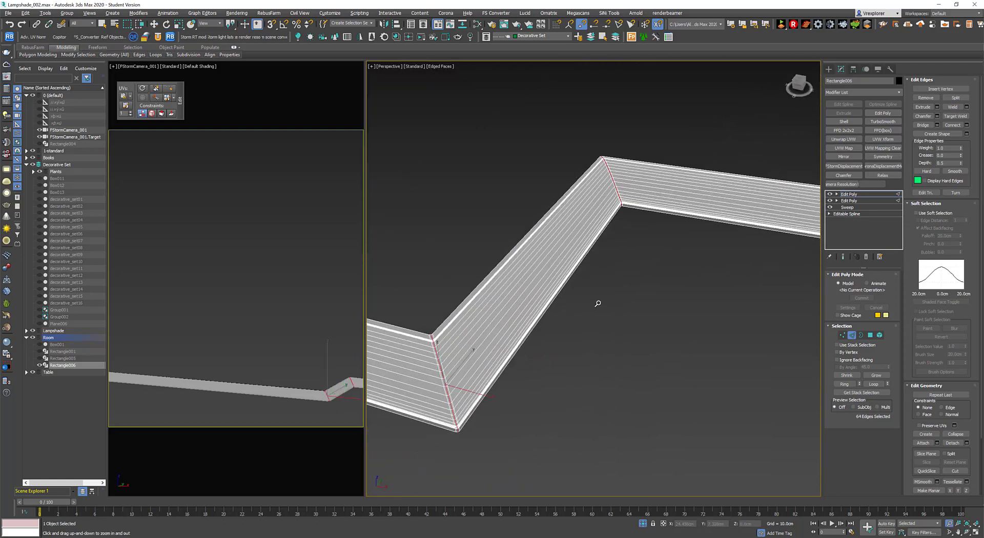
{"action": "key", "text": "w"}
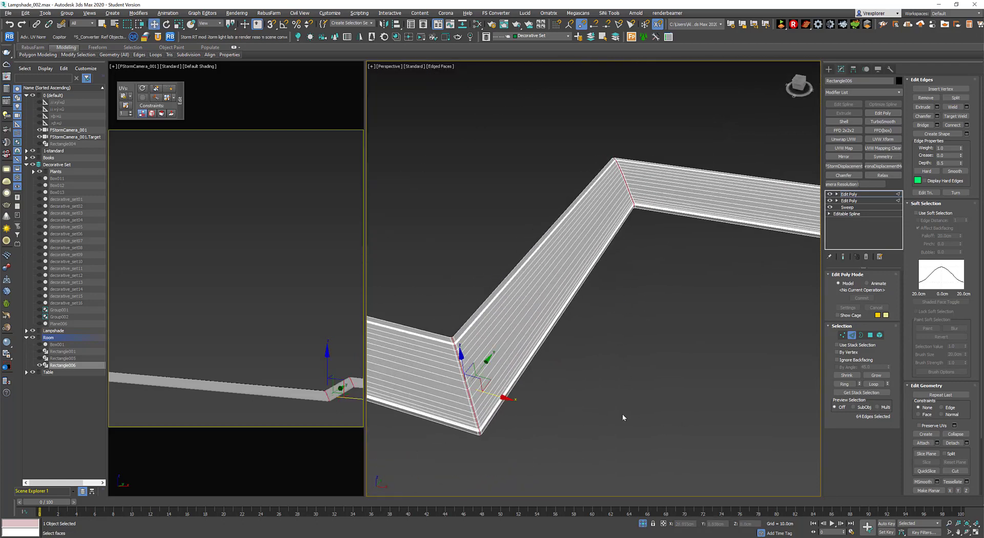
{"action": "left_click", "coordinate": [588, 349]}
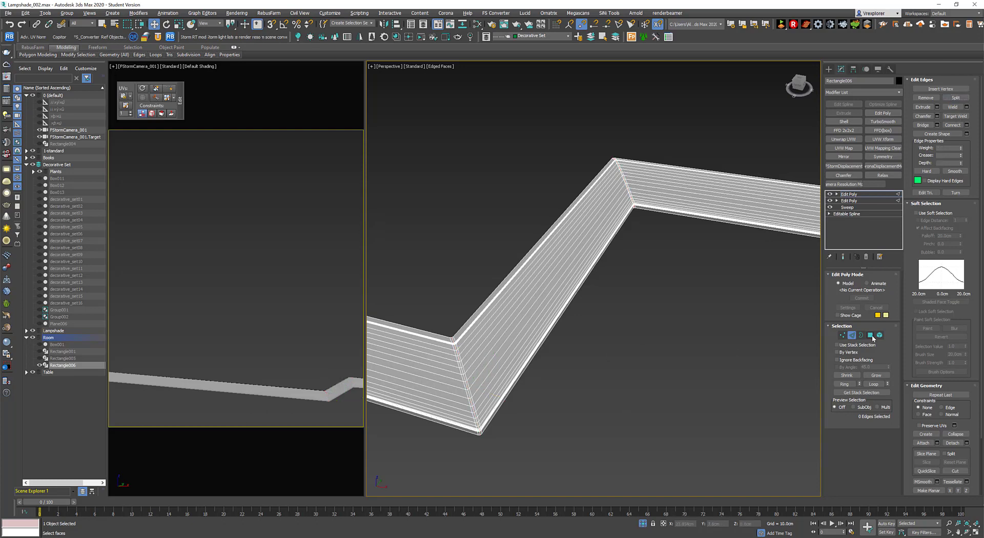
- Test the split by moving each outer skirting element away from the middle one, undoing each move
{"action": "key", "text": "5"}
{"action": "left_click", "coordinate": [679, 218]}
{"action": "left_click_drag", "start_coordinate": [679, 217], "coordinate": [779, 232]}
{"action": "key", "text": "ctrl+z"}
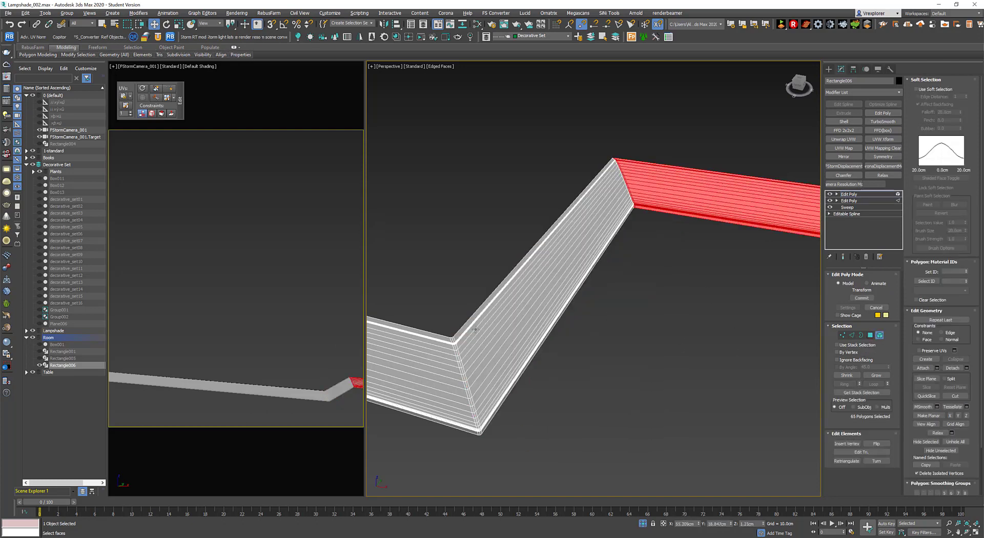
{"action": "middle_click_drag", "start_coordinate": [579, 328], "coordinate": [653, 303]}
{"action": "left_click_drag", "start_coordinate": [492, 358], "coordinate": [379, 327]}
{"action": "key", "text": "ctrl+z"}
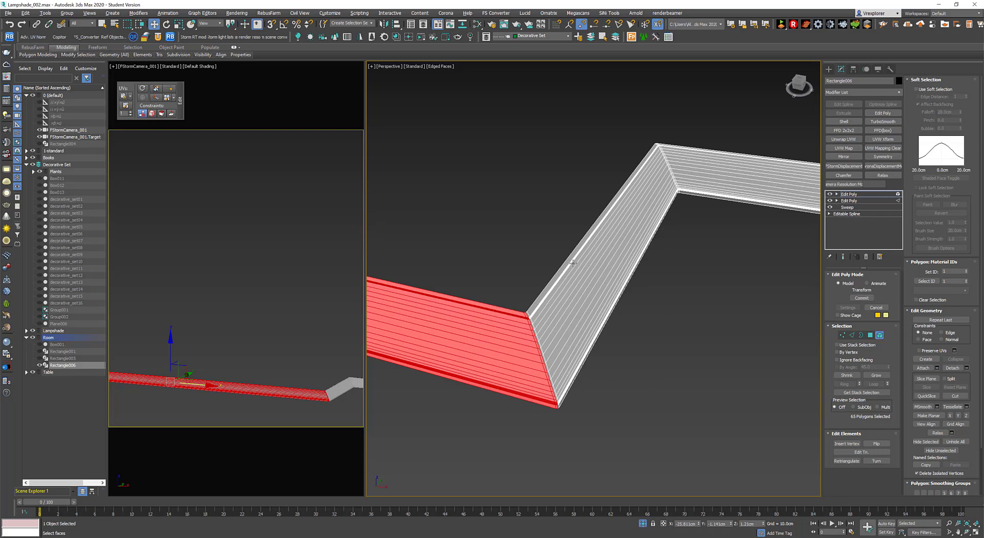
- Select the middle skirting segment as an element and hide the other segments
{"action": "left_click", "coordinate": [572, 263]}
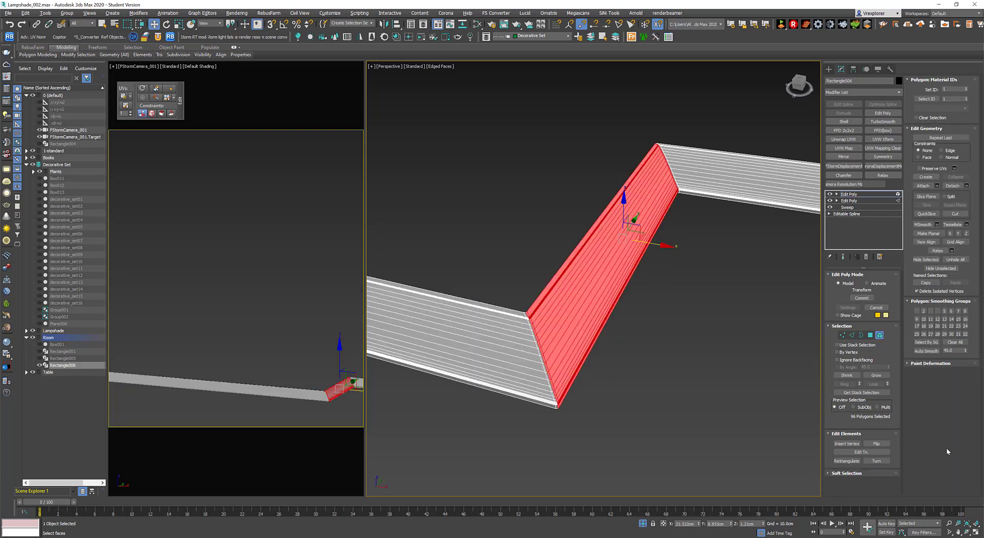
{"action": "left_click", "coordinate": [948, 266]}
{"action": "middle_click_drag", "start_coordinate": [762, 300], "coordinate": [733, 355], "text": "alt"}
{"action": "key", "text": "2"}
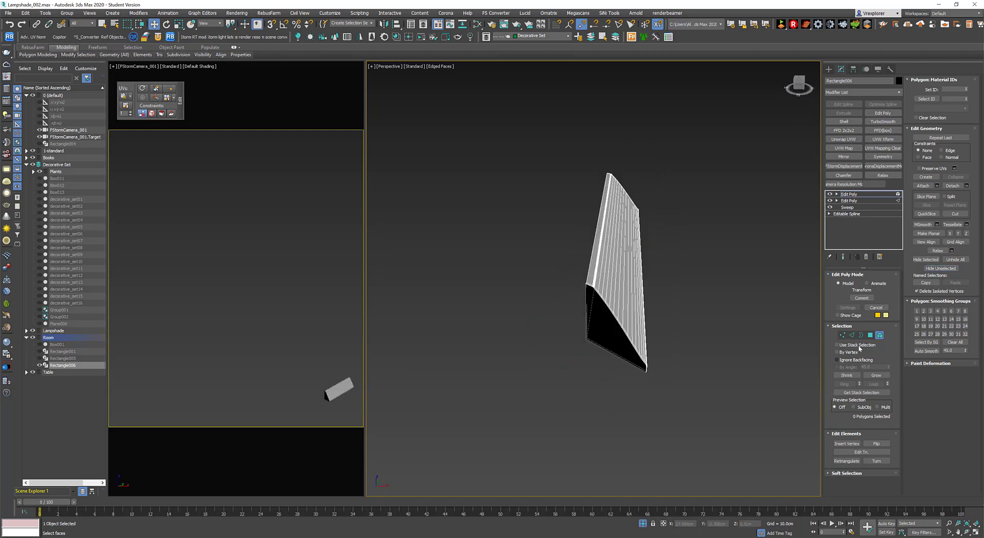
- Cap the open borders at both ends of the middle skirting segment
{"action": "left_click", "coordinate": [635, 349]}
{"action": "left_click", "coordinate": [876, 453]}
{"action": "middle_click_drag", "start_coordinate": [789, 374], "coordinate": [670, 326], "text": "alt"}
{"action": "left_click", "coordinate": [753, 269]}
{"action": "middle_click_drag", "start_coordinate": [753, 269], "coordinate": [626, 384], "text": "alt"}
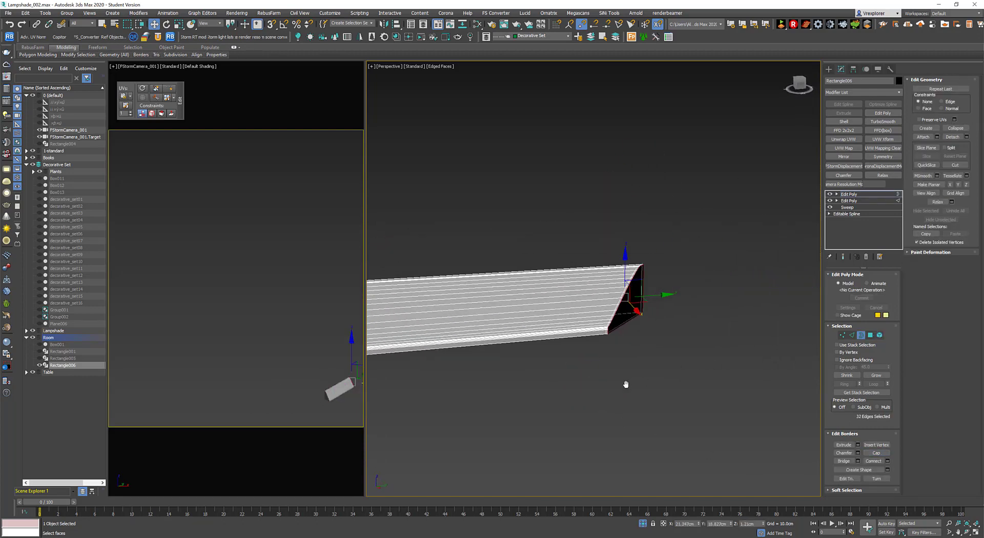
{"action": "left_click", "coordinate": [876, 453]}
{"action": "middle_click_drag", "start_coordinate": [557, 357], "coordinate": [650, 308], "text": "alt"}
{"action": "scroll", "coordinate": [650, 308], "scroll_direction": "down", "scroll_amount": 3}
- Unhide all segments and show only the far segment beyond the second corner
{"action": "key", "text": "5"}
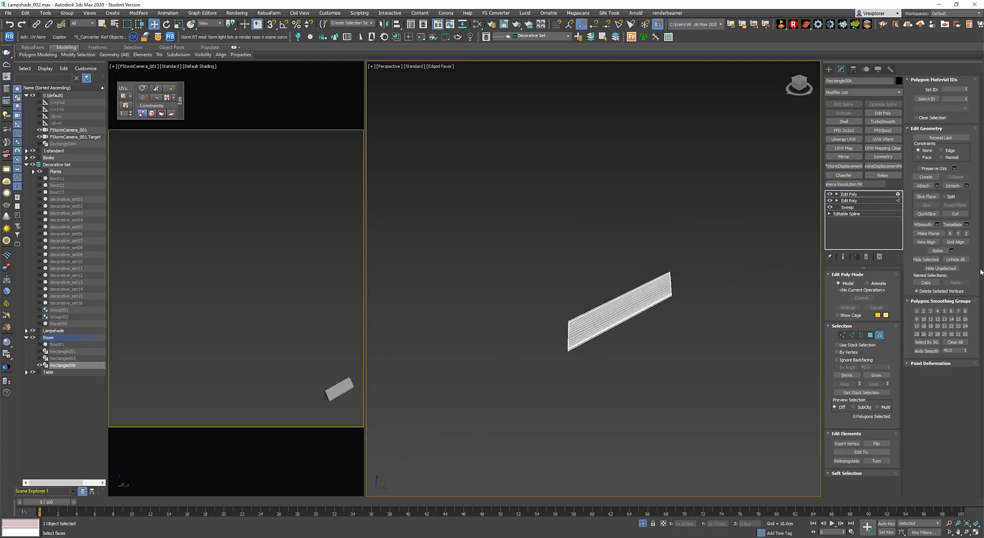
{"action": "left_click", "coordinate": [954, 260]}
{"action": "left_click", "coordinate": [747, 312]}
{"action": "left_click", "coordinate": [940, 269]}
{"action": "middle_click_drag", "start_coordinate": [628, 346], "coordinate": [618, 369], "text": "alt"}
{"action": "scroll", "coordinate": [614, 388], "scroll_direction": "up", "scroll_amount": 4}
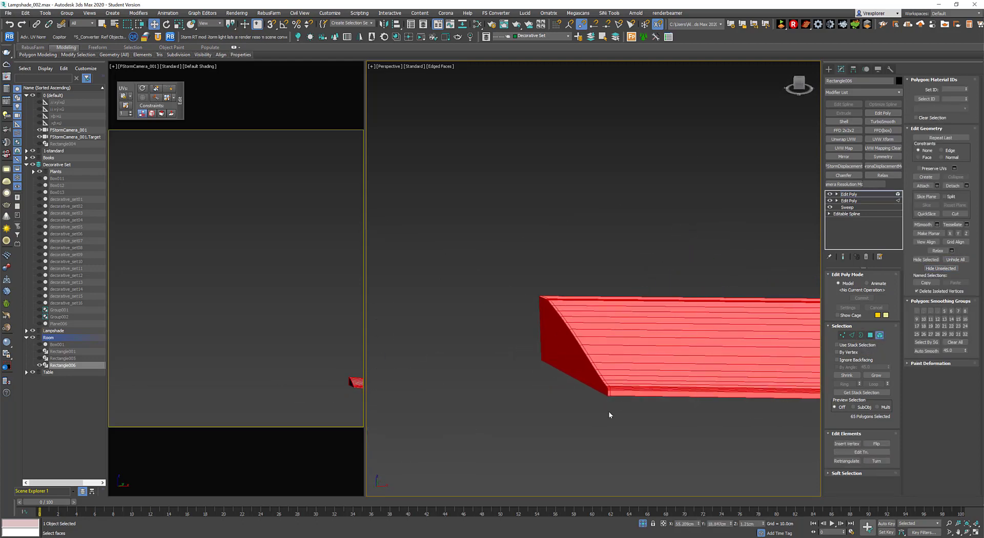
- Cap the open border at the far segment's corner end and clear the selection
{"action": "left_click", "coordinate": [861, 335]}
{"action": "left_click", "coordinate": [876, 453]}
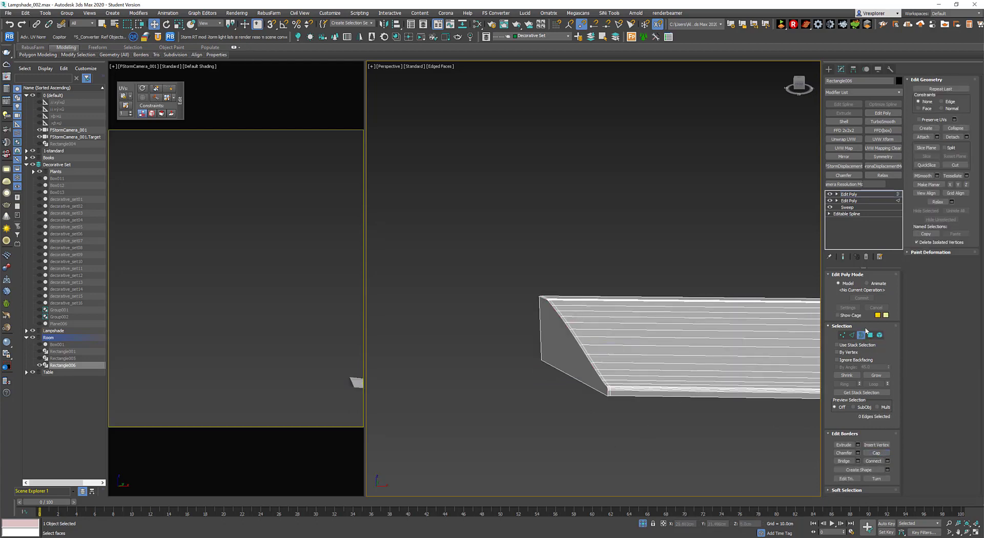
{"action": "key", "text": "3"}
{"action": "left_click", "coordinate": [879, 336]}
{"action": "key", "text": "ctrl+d"}
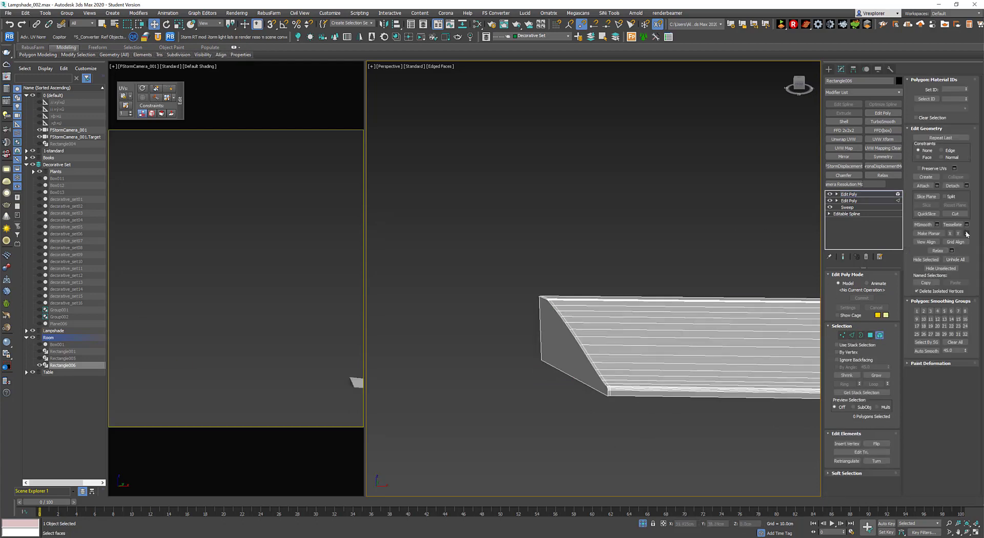
- Unhide all segments and show only the long segment before the first corner
{"action": "left_click", "coordinate": [953, 260]}
{"action": "scroll", "coordinate": [524, 415], "scroll_direction": "down", "scroll_amount": 5}
{"action": "middle_click_drag", "start_coordinate": [523, 416], "coordinate": [570, 325]}
{"action": "left_click", "coordinate": [553, 378]}
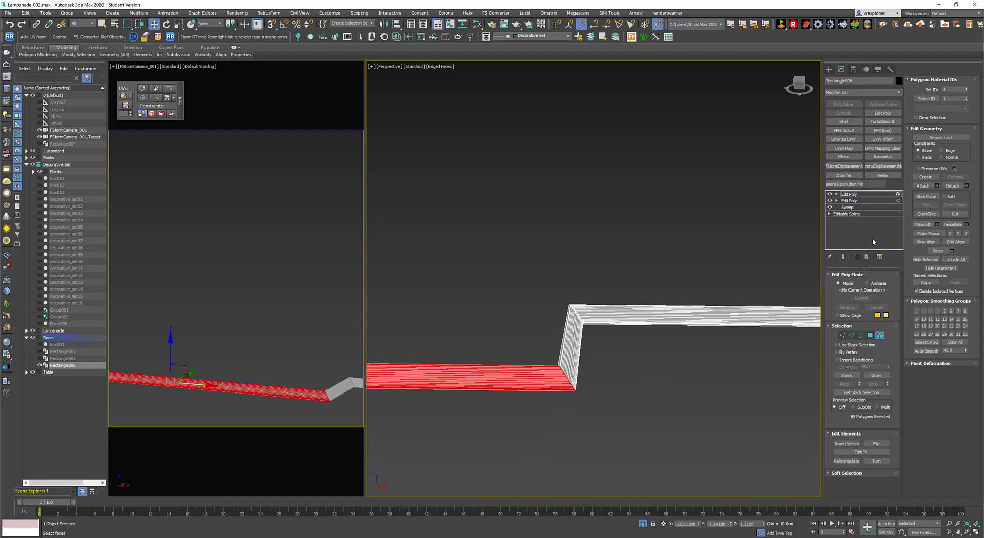
{"action": "left_click", "coordinate": [945, 271]}
- Select the open border at the long segment's corner end and cap it
{"action": "left_click", "coordinate": [861, 335]}
{"action": "left_click_drag", "start_coordinate": [630, 353], "coordinate": [550, 413]}
{"action": "key", "text": "z"}
{"action": "middle_click_drag", "start_coordinate": [551, 413], "coordinate": [582, 362], "text": "alt"}
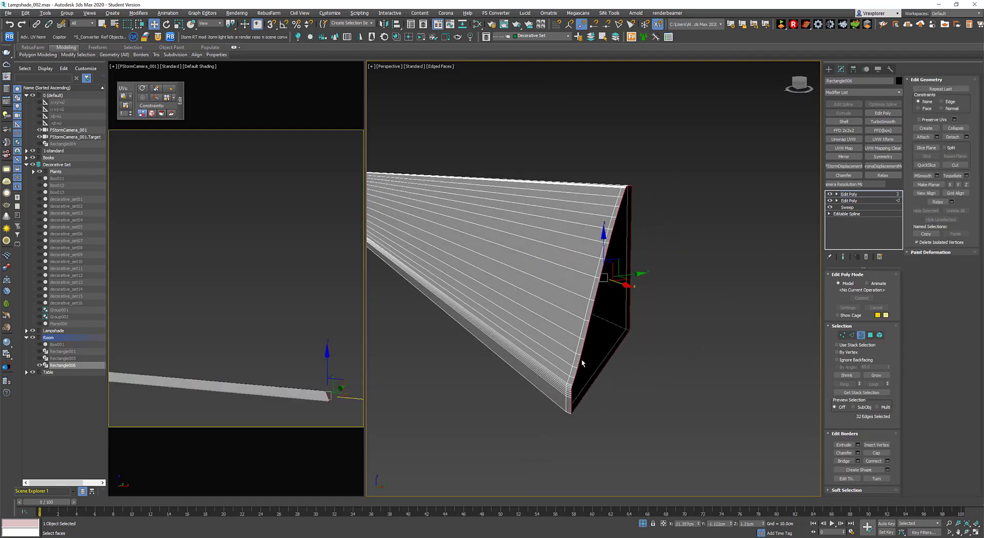
{"action": "left_click", "coordinate": [876, 453]}
{"action": "scroll", "coordinate": [629, 297], "scroll_direction": "down", "scroll_amount": 5}
{"action": "middle_click_drag", "start_coordinate": [629, 297], "coordinate": [650, 294], "text": "alt"}
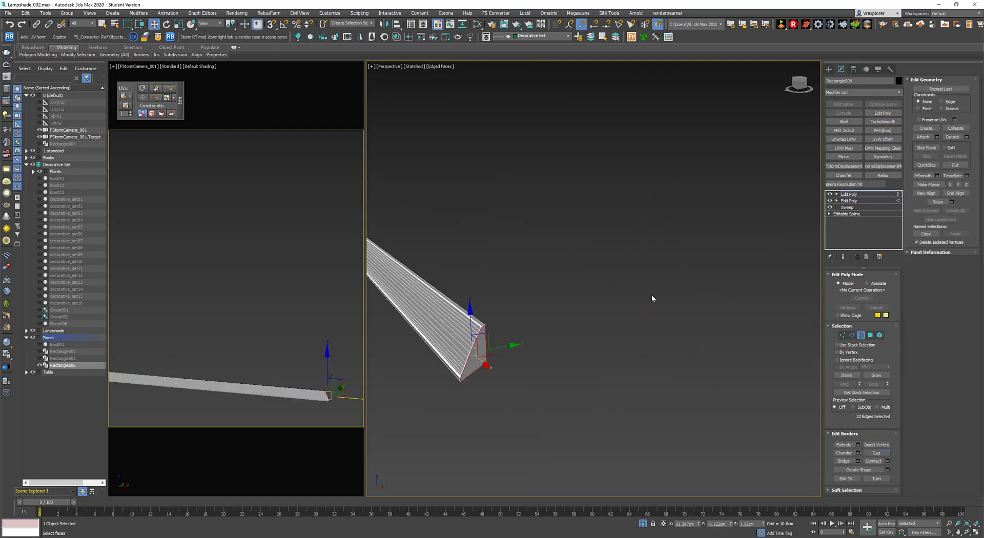
{"action": "left_click", "coordinate": [651, 294]}
- Unhide all skirting elements, leave element editing and deselect the skirting board
{"action": "middle_click_drag", "start_coordinate": [546, 304], "coordinate": [689, 284]}
{"action": "left_click", "coordinate": [879, 335]}
{"action": "left_click", "coordinate": [728, 347]}
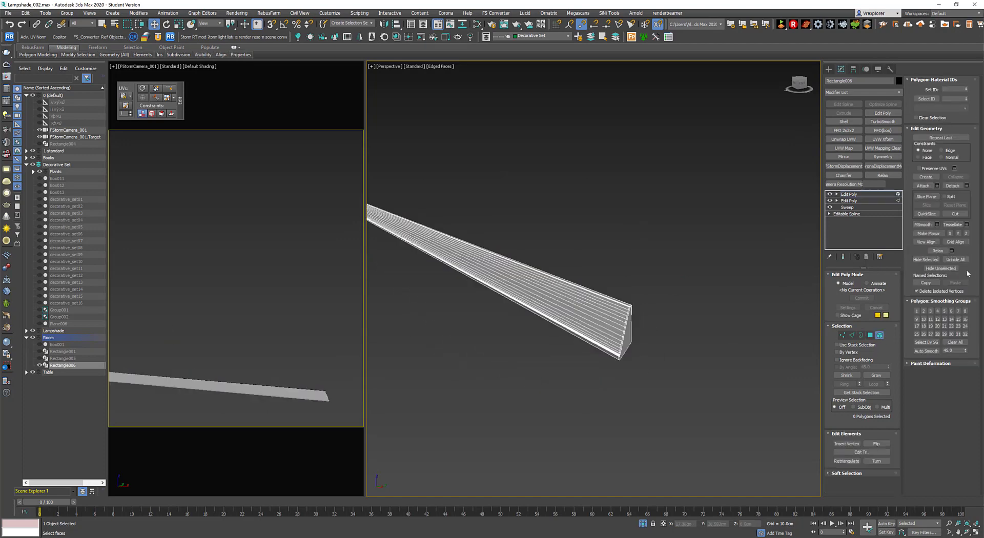
{"action": "left_click", "coordinate": [962, 260]}
{"action": "scroll", "coordinate": [660, 349], "scroll_direction": "down", "scroll_amount": 3}
{"action": "middle_click_drag", "start_coordinate": [686, 346], "coordinate": [679, 368]}
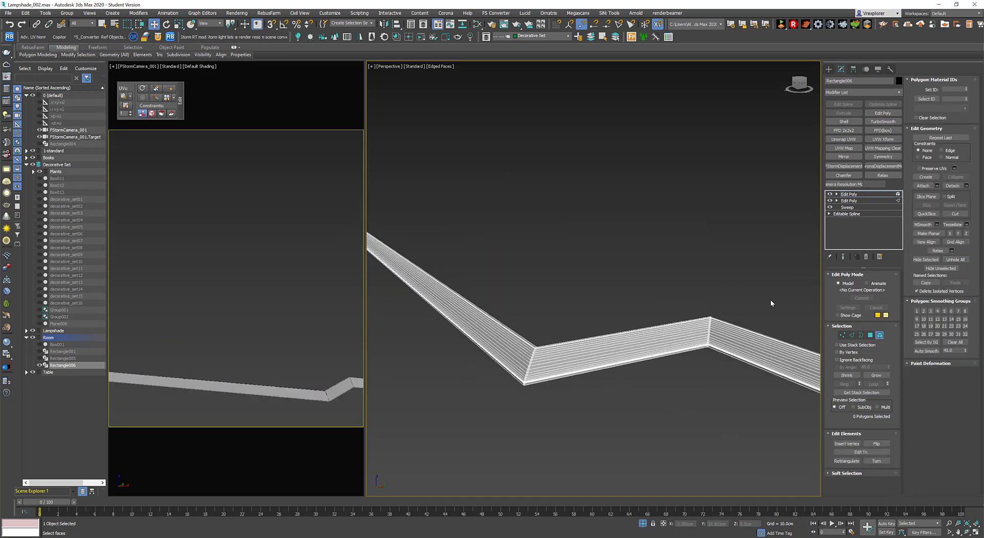
{"action": "left_click", "coordinate": [879, 335]}
{"action": "left_click", "coordinate": [678, 261]}
- Switch to File Explorer and view the WoodCrownSmoothWalnut001.jpg material preview at full size
{"action": "key", "text": "alt+Tab"}
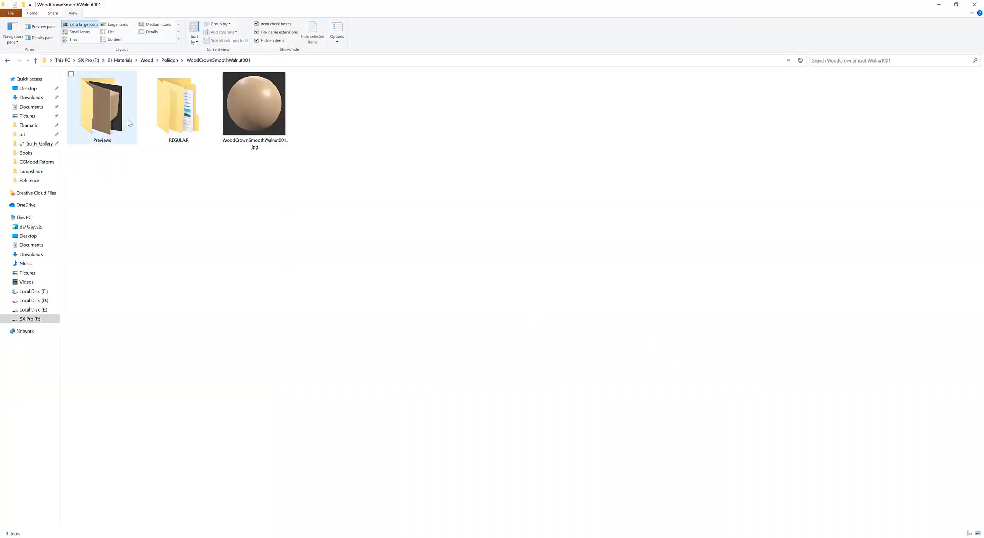
{"action": "double_click", "coordinate": [277, 126]}
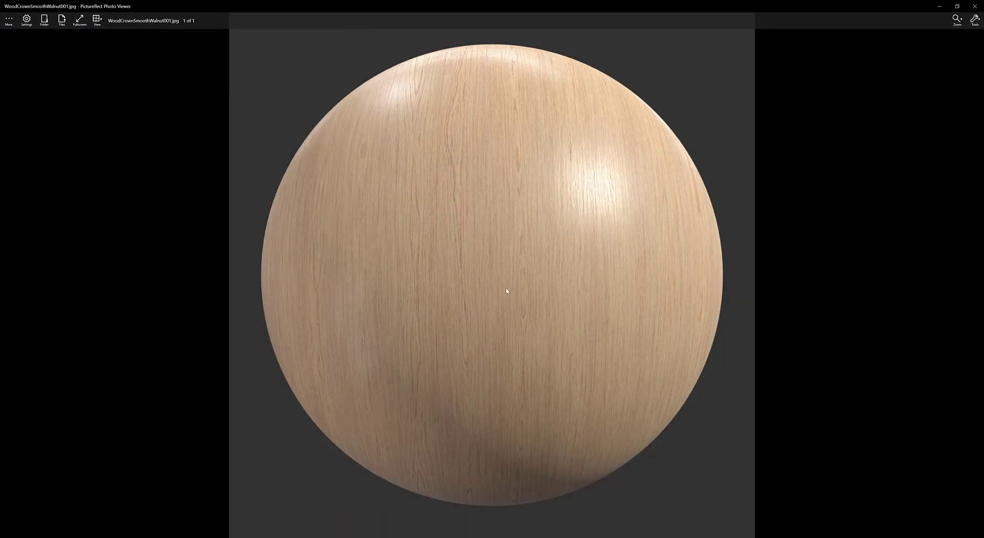
{"action": "left_click", "coordinate": [974, 6]}
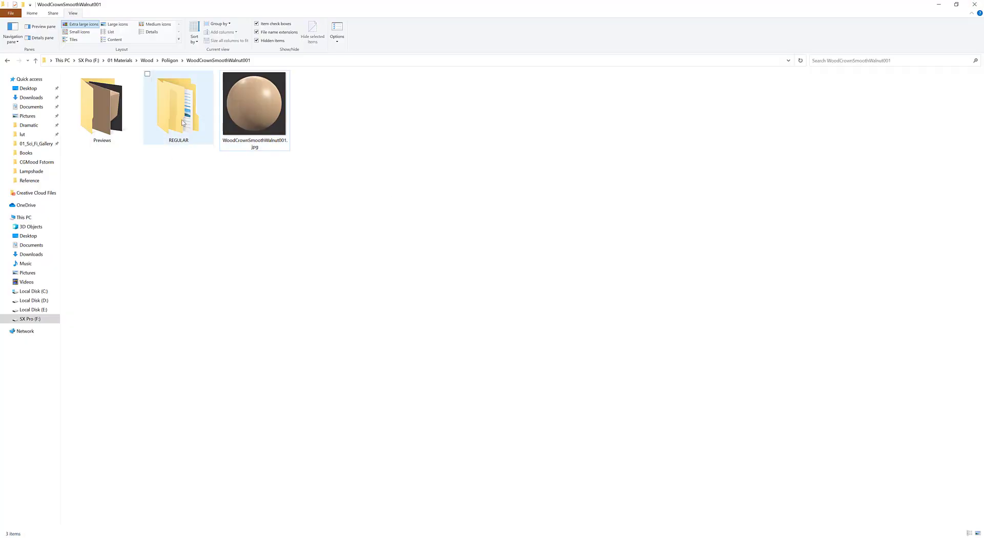
- Open the REGULAR folder's 4K subfolder and show its texture maps as extra large icons
{"action": "mouse_move", "coordinate": [182, 118]}
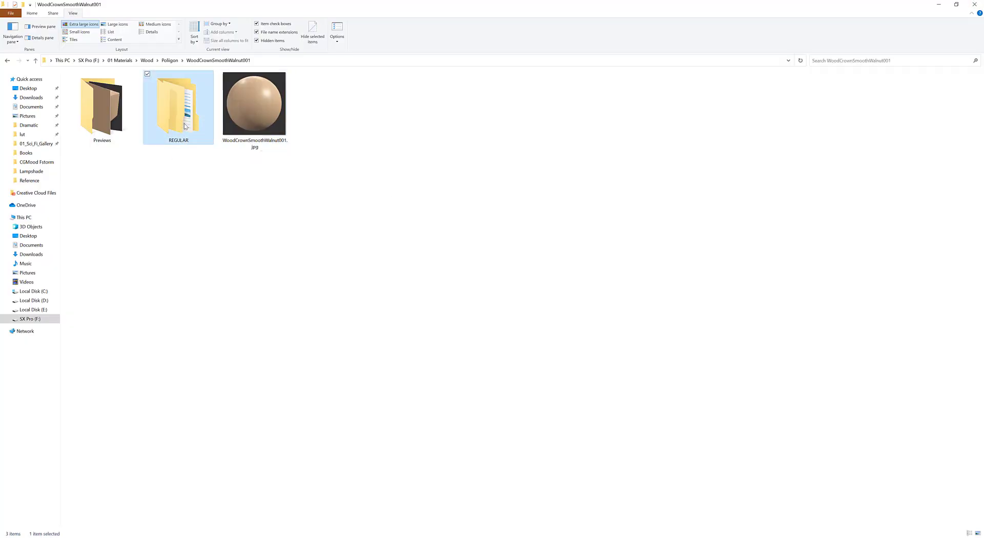
{"action": "double_click", "coordinate": [185, 126]}
{"action": "double_click", "coordinate": [339, 123]}
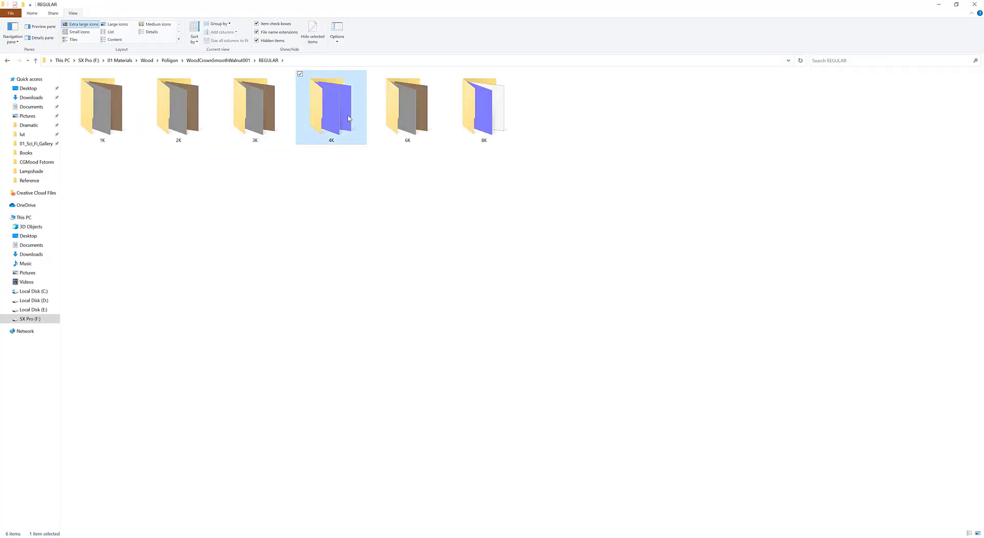
{"action": "key", "text": "Return"}
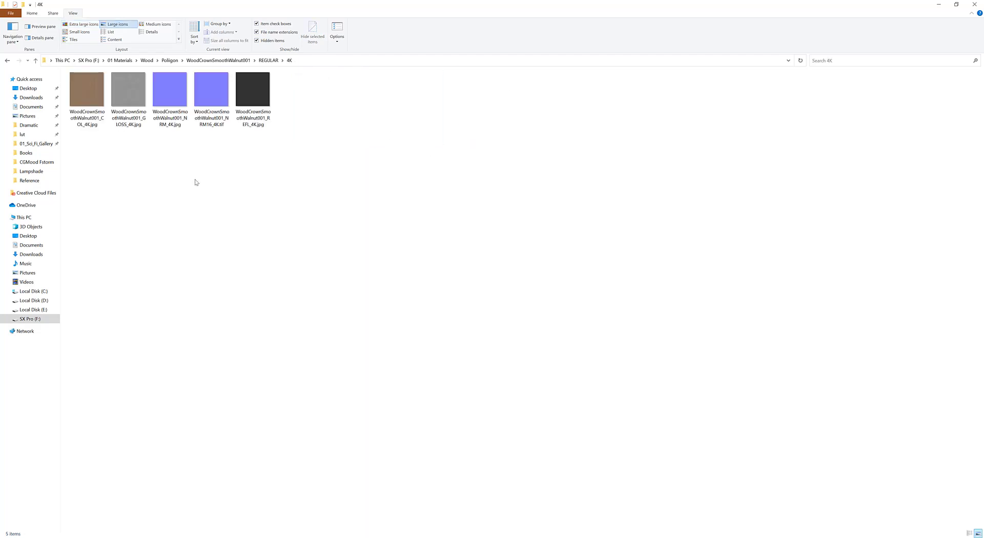
{"action": "left_click", "coordinate": [83, 25]}
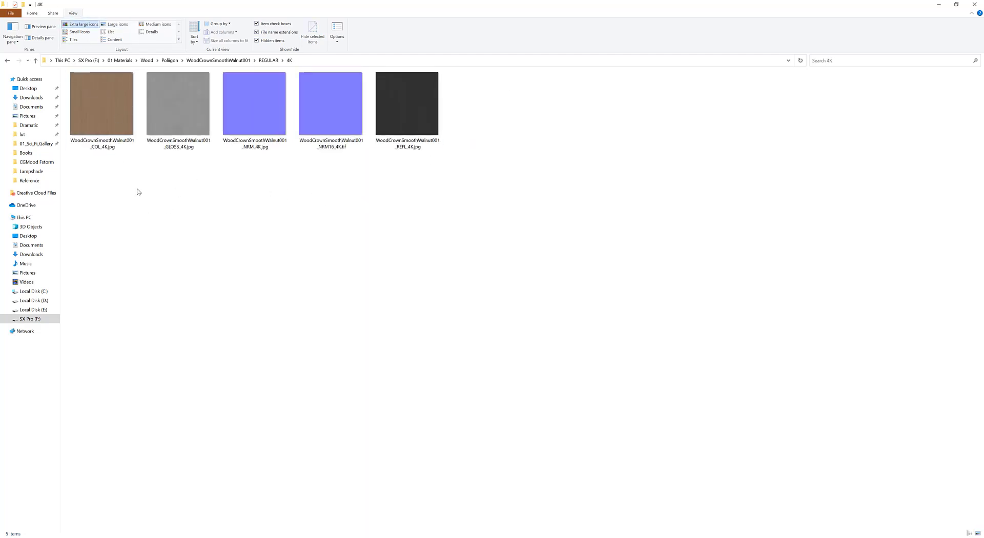
- Copy the path of the WoodCrownSmoothWalnut001 4K texture folder
{"action": "left_click_drag", "start_coordinate": [115, 197], "coordinate": [521, 96]}
{"action": "left_click", "coordinate": [317, 60]}
{"action": "right_click", "coordinate": [317, 59]}
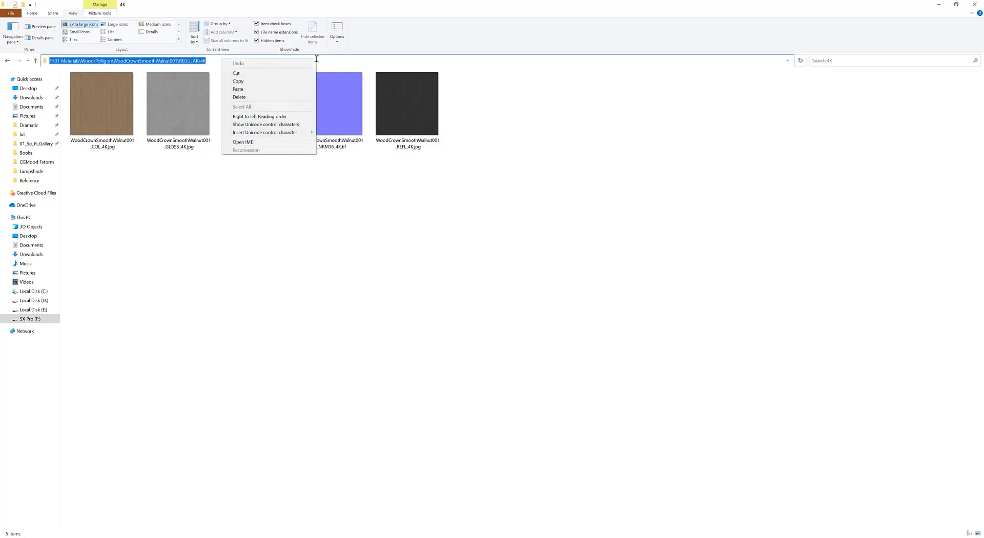
{"action": "left_click", "coordinate": [237, 81]}
{"action": "key", "text": "Escape"}
- Switch back to 3ds Max, open Material Texture Loader's texture selection and go to the copied folder path
{"action": "key", "text": "alt+Tab"}
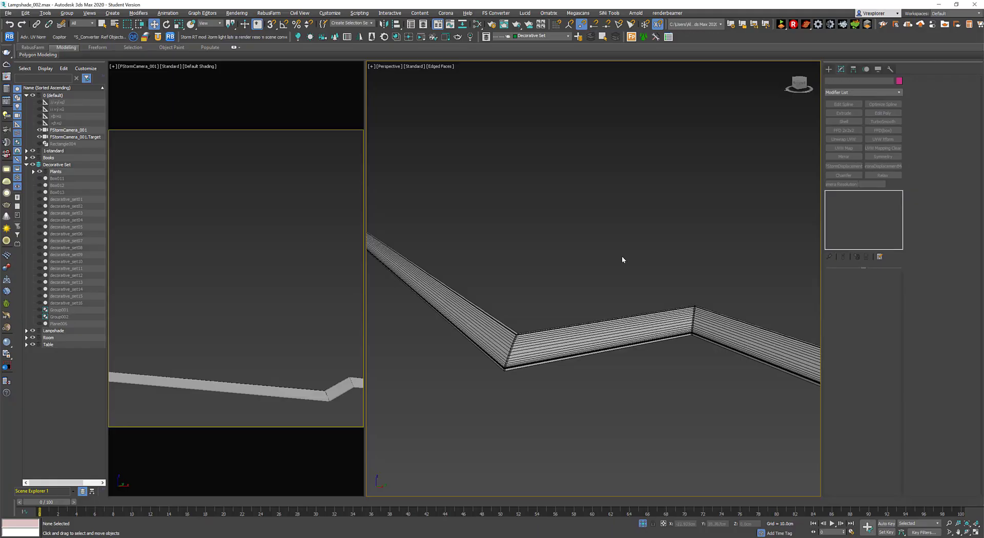
{"action": "left_click", "coordinate": [145, 39]}
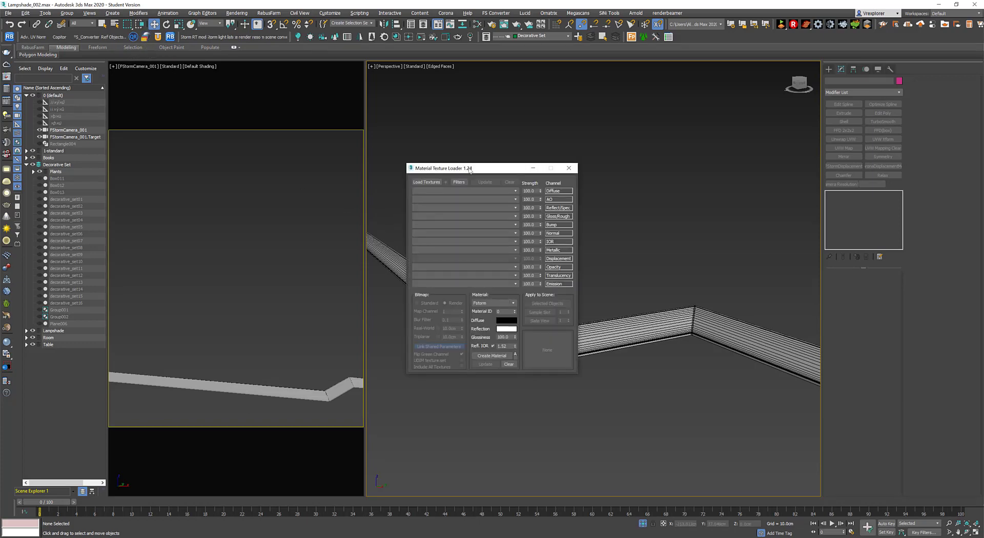
{"action": "left_click", "coordinate": [441, 116]}
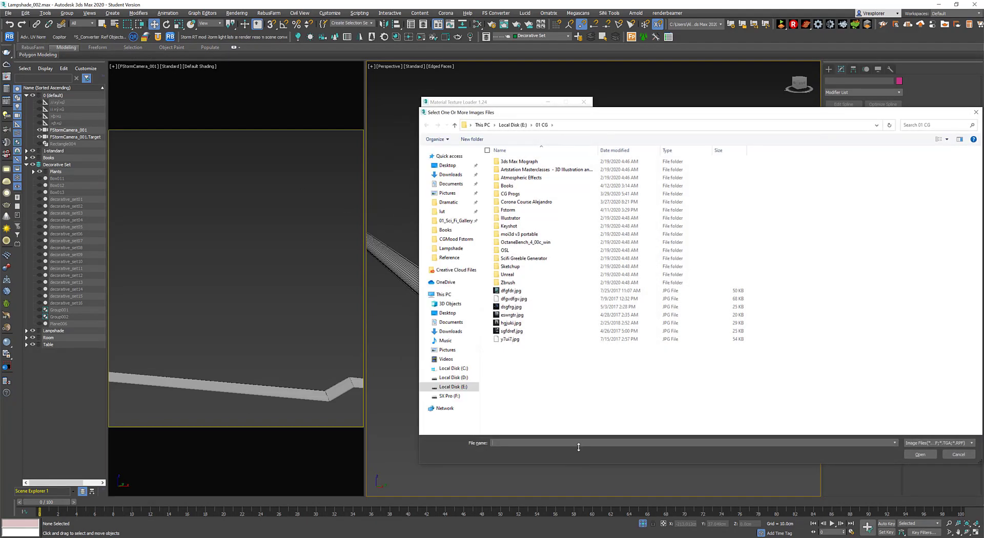
{"action": "right_click", "coordinate": [478, 336]}
{"action": "left_click", "coordinate": [519, 369]}
{"action": "key", "text": "Return"}
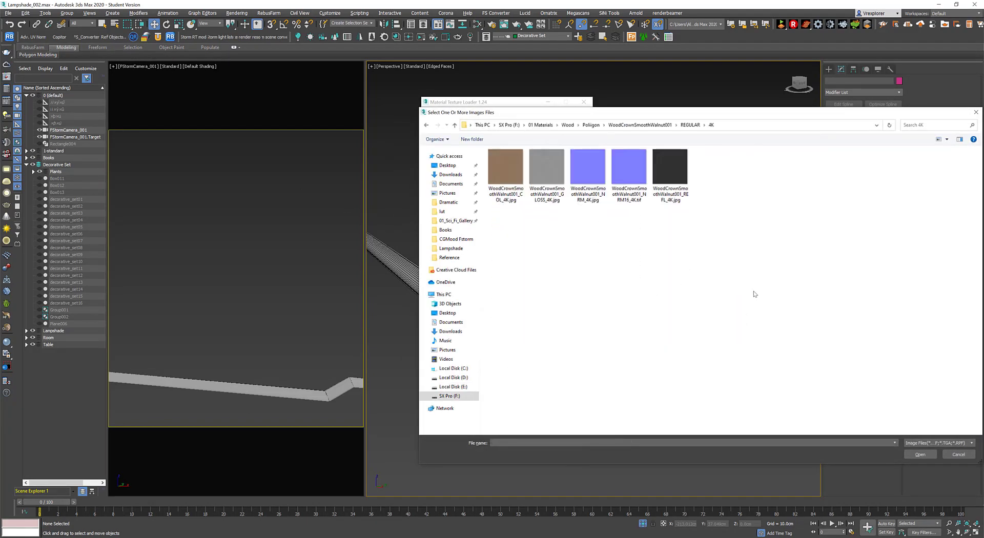
- Load all five WoodCrownSmoothWalnut001 4K maps into the texture loader
{"action": "left_click_drag", "start_coordinate": [773, 275], "coordinate": [485, 150]}
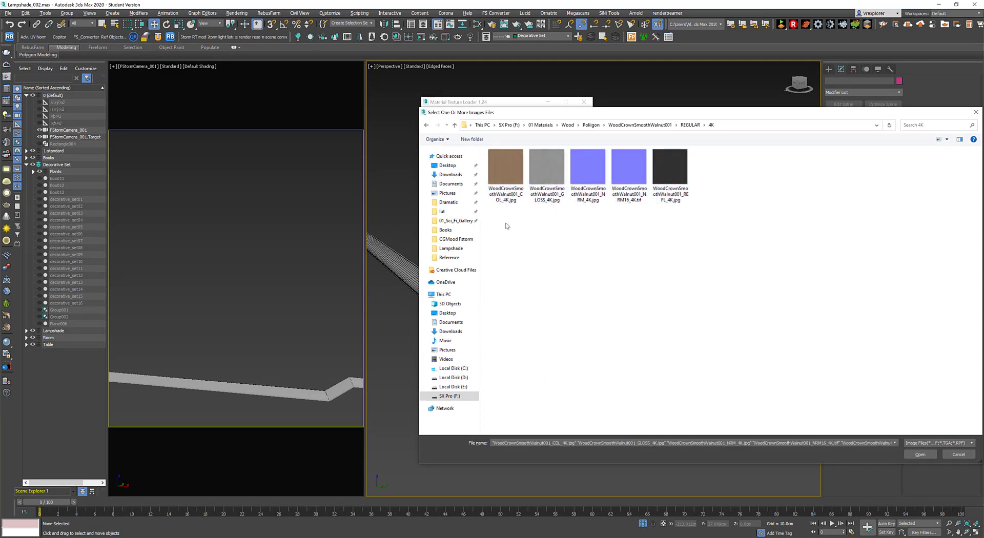
{"action": "left_click_drag", "start_coordinate": [511, 221], "coordinate": [666, 194]}
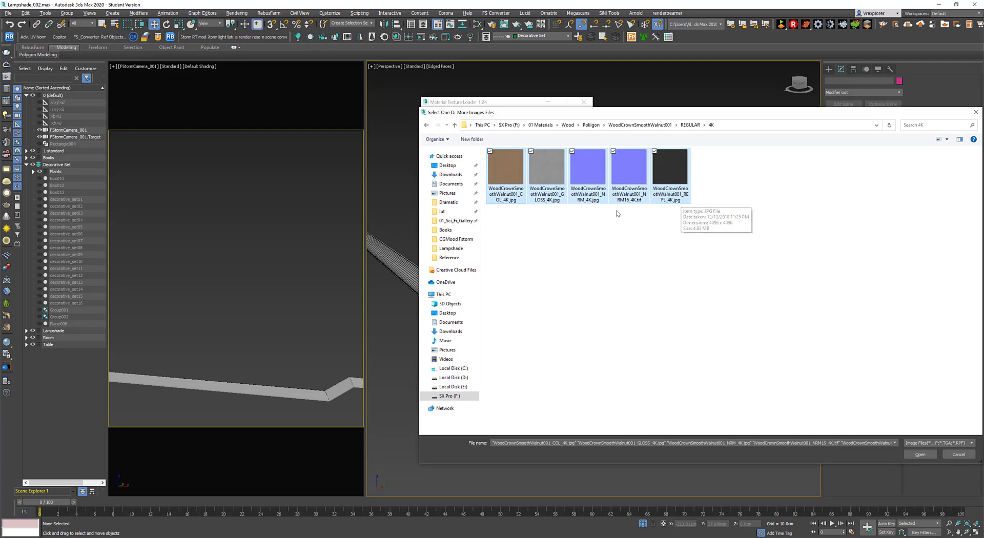
{"action": "left_click", "coordinate": [917, 454]}
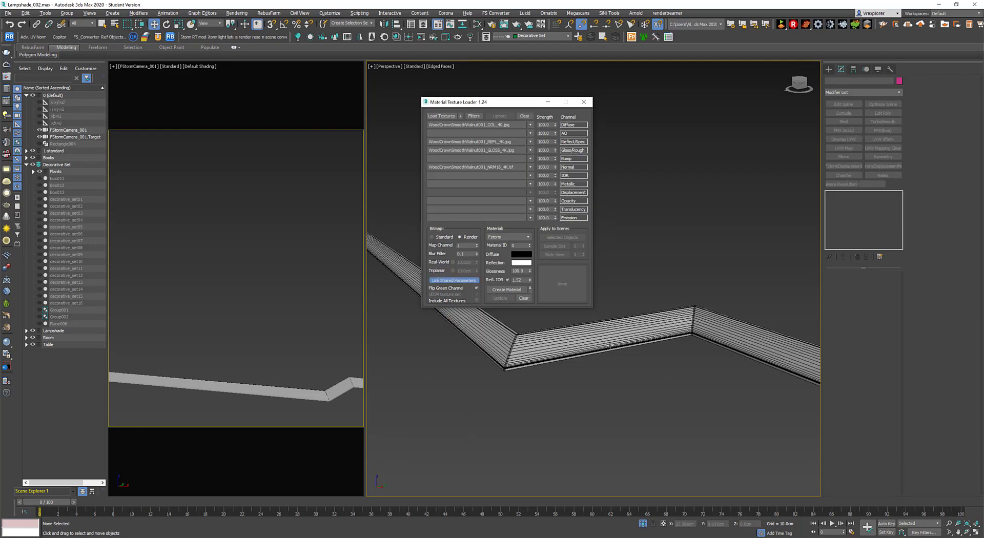
- Create an FStorm material from the loaded maps, keeping the suggested name WoodCrownSmoothWalnut001_
{"action": "left_click_drag", "start_coordinate": [495, 110], "coordinate": [367, 124]}
{"action": "left_click", "coordinate": [359, 305]}
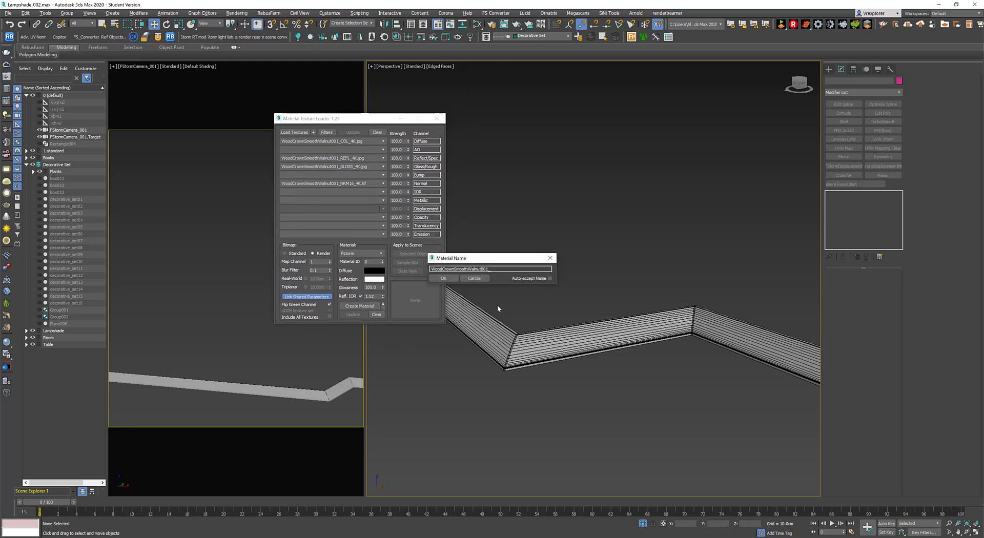
{"action": "left_click", "coordinate": [443, 278]}
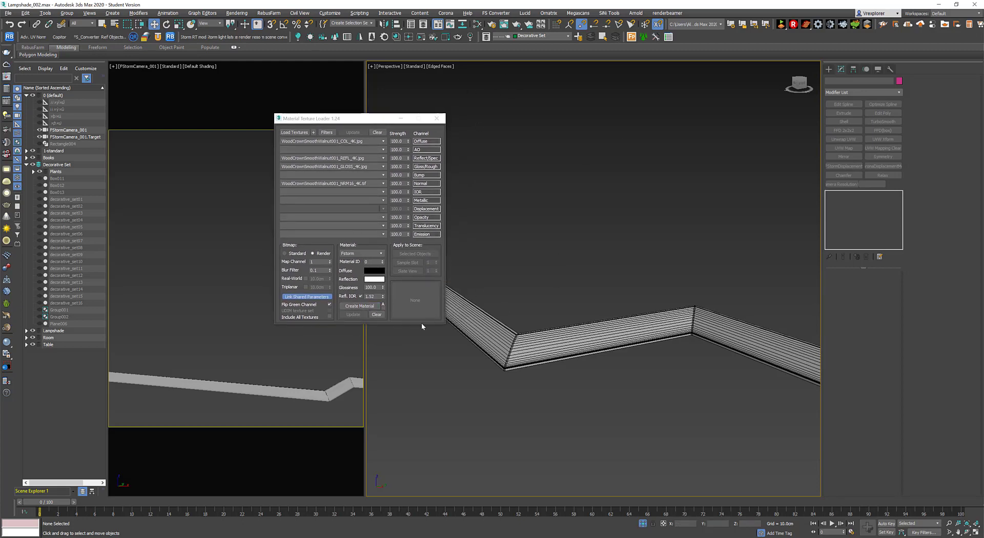
- Open the Slate Material Editor's Wood view and lay out all its nodes neatly
{"action": "left_click", "coordinate": [477, 24]}
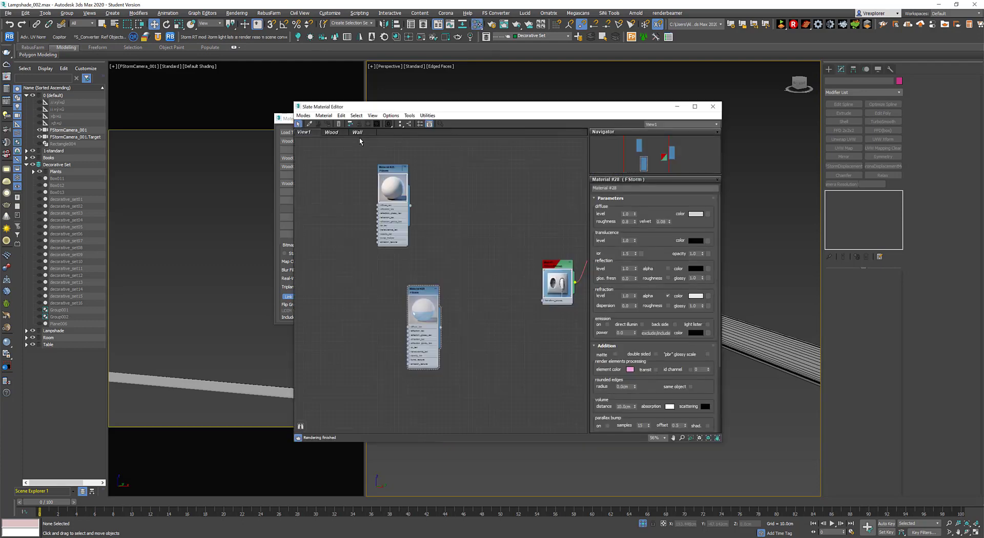
{"action": "left_click", "coordinate": [332, 132]}
{"action": "left_click_drag", "start_coordinate": [390, 110], "coordinate": [545, 51]}
{"action": "scroll", "coordinate": [599, 266], "scroll_direction": "down", "scroll_amount": 2}
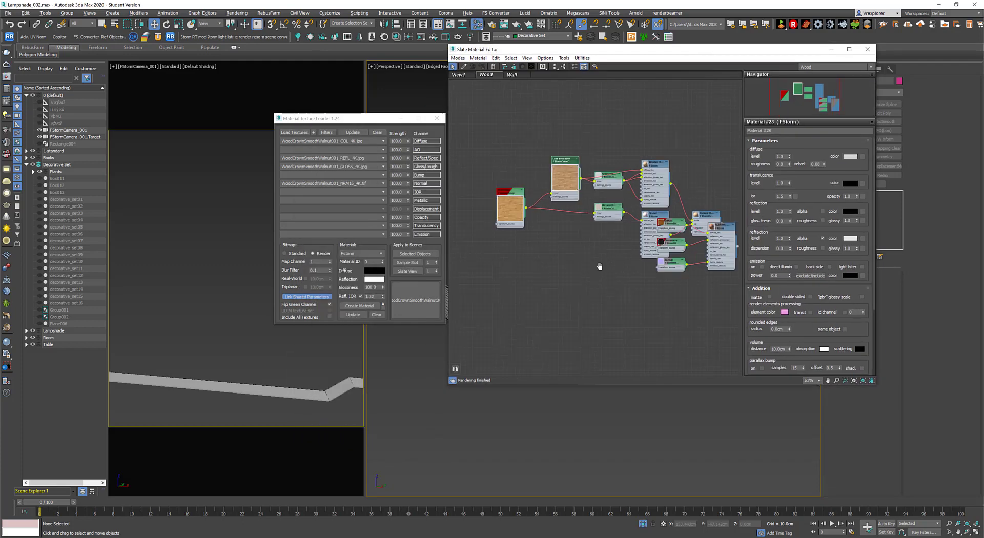
{"action": "middle_click_drag", "start_coordinate": [600, 266], "coordinate": [533, 230]}
{"action": "left_click", "coordinate": [555, 67]}
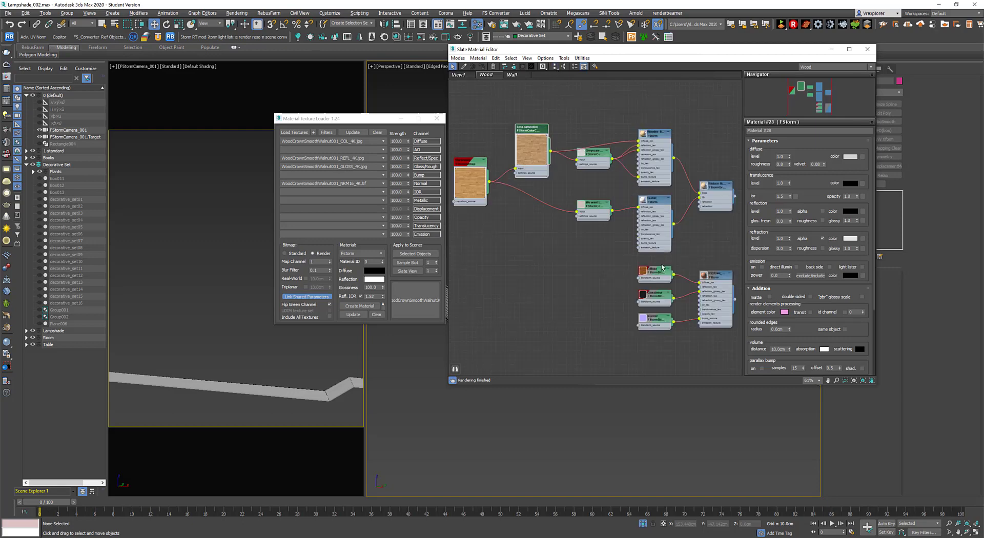
{"action": "middle_click_drag", "start_coordinate": [595, 268], "coordinate": [550, 209]}
- Delete the separate reddish wood material together with its three connected maps
{"action": "double_click", "coordinate": [661, 217]}
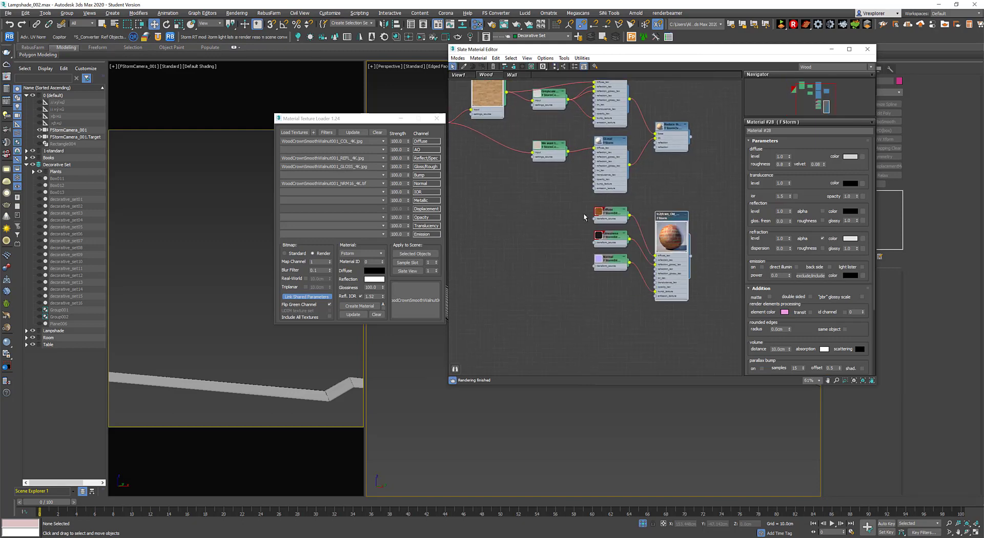
{"action": "left_click_drag", "start_coordinate": [570, 199], "coordinate": [715, 317]}
{"action": "key", "text": "Delete"}
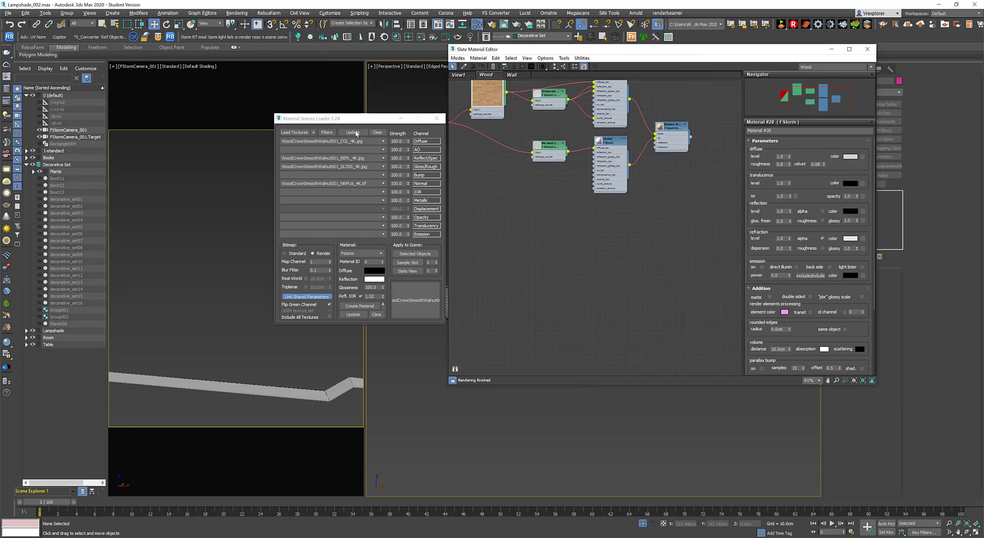
- Place the loaded walnut FStorm material in the Slate Material Editor's Wood view as an instance
{"action": "left_click_drag", "start_coordinate": [363, 121], "coordinate": [245, 122]}
{"action": "left_click_drag", "start_coordinate": [624, 290], "coordinate": [624, 290]}
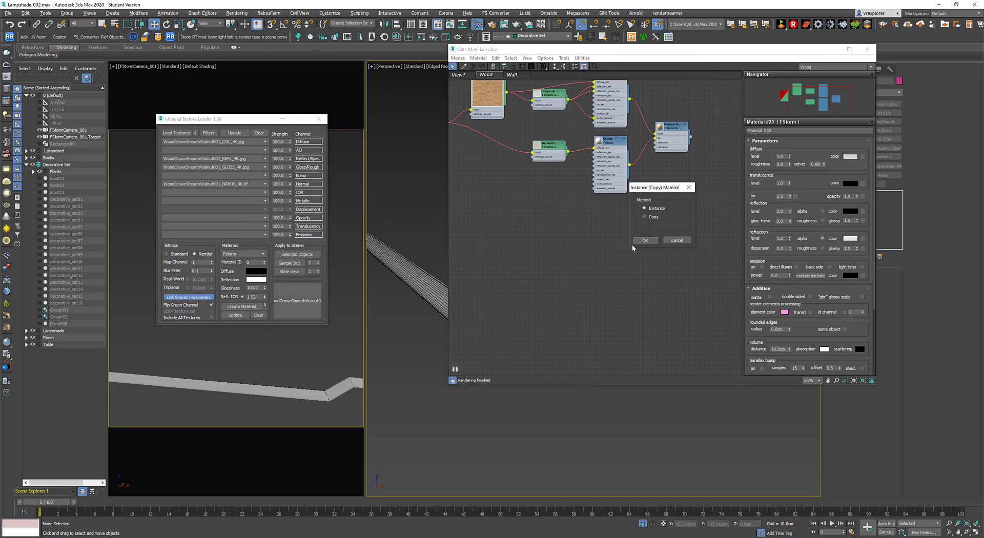
{"action": "left_click", "coordinate": [647, 240]}
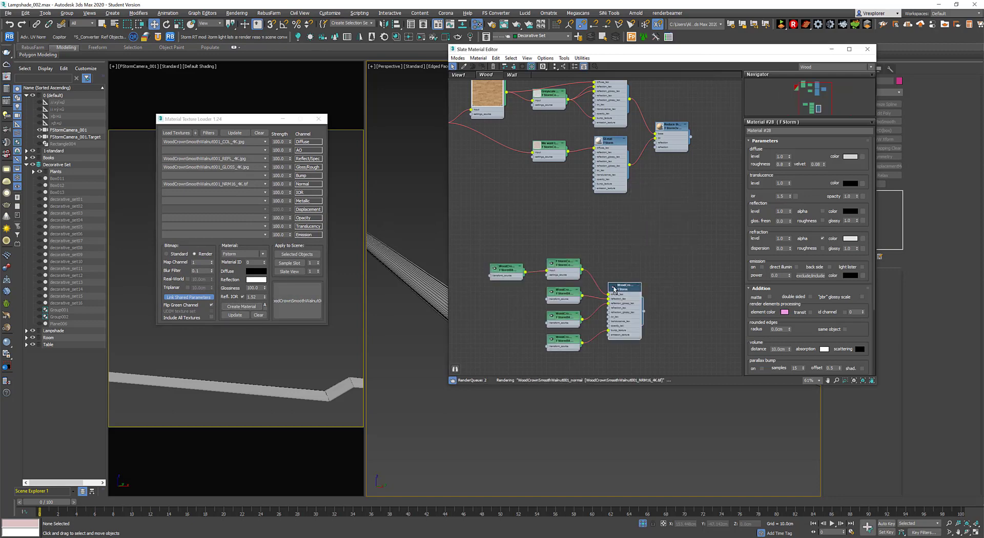
- Enlarge the previews of the walnut diffuse bitmap and its colour correction node, and close the texture loader
{"action": "left_click", "coordinate": [495, 272]}
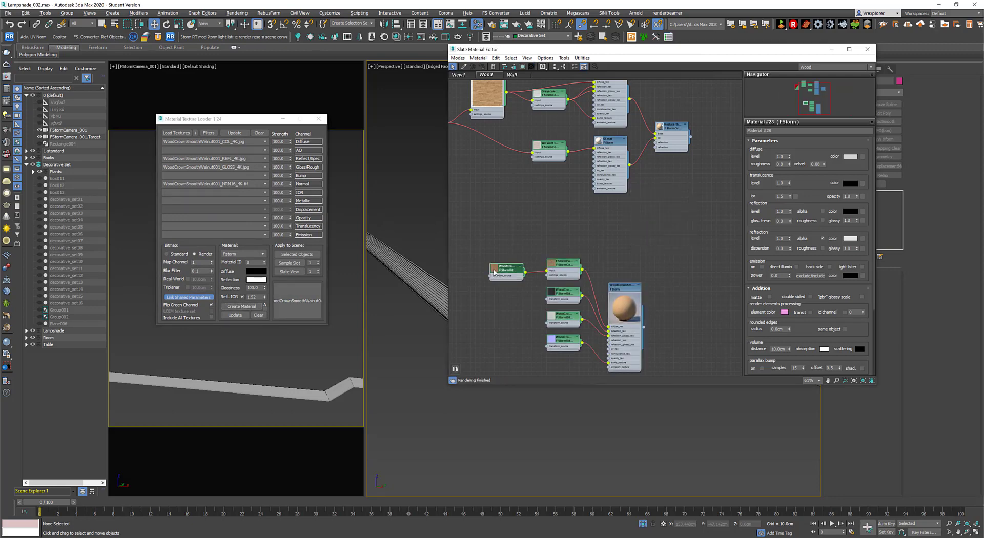
{"action": "double_click", "coordinate": [495, 273]}
{"action": "double_click", "coordinate": [551, 263]}
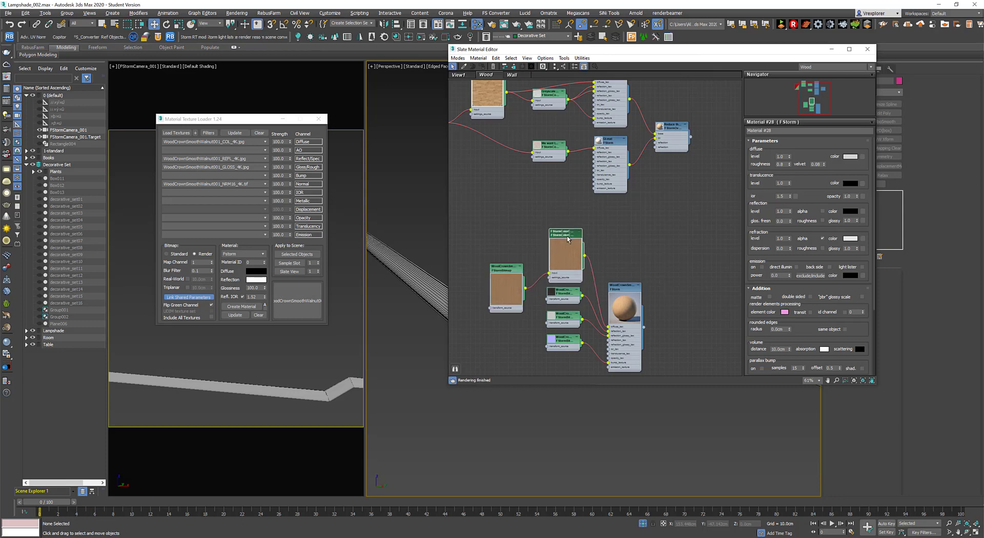
{"action": "middle_click_drag", "start_coordinate": [654, 346], "coordinate": [641, 330]}
{"action": "left_click", "coordinate": [318, 119]}
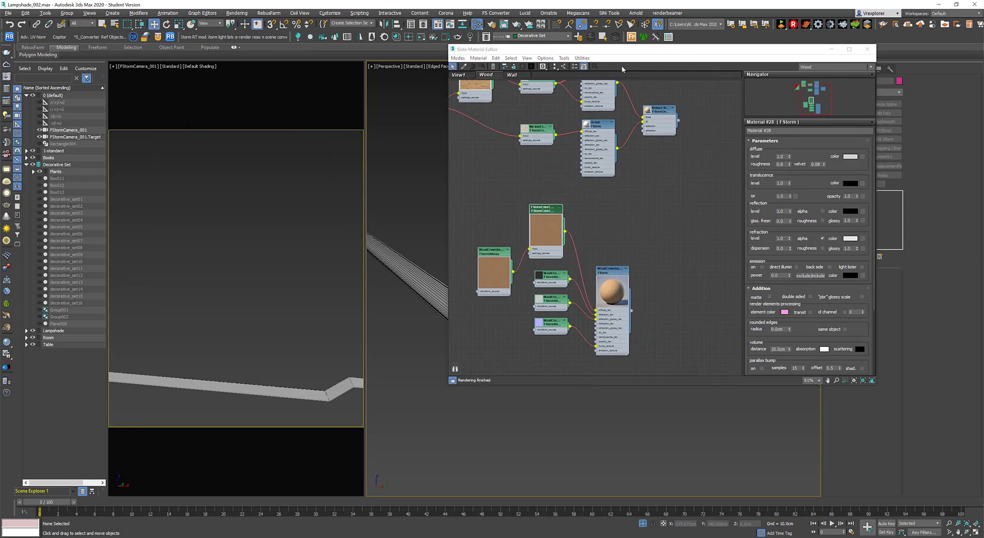
- Move the material editor aside and assign the walnut material to the skirting board, Rectangle006
{"action": "left_click_drag", "start_coordinate": [648, 50], "coordinate": [327, 80]}
{"action": "left_click", "coordinate": [597, 337]}
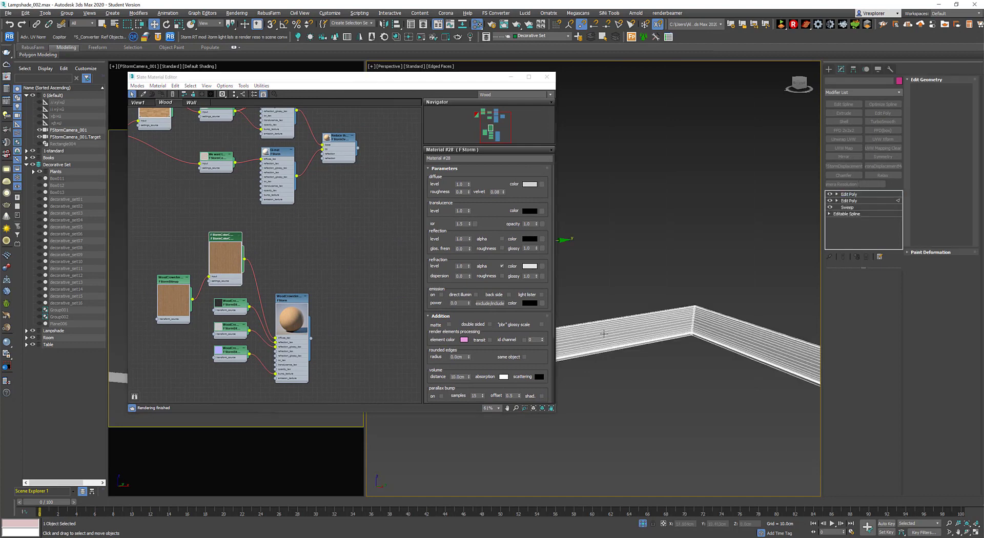
{"action": "right_click", "coordinate": [293, 301]}
{"action": "left_click", "coordinate": [325, 312]}
{"action": "left_click", "coordinate": [371, 270]}
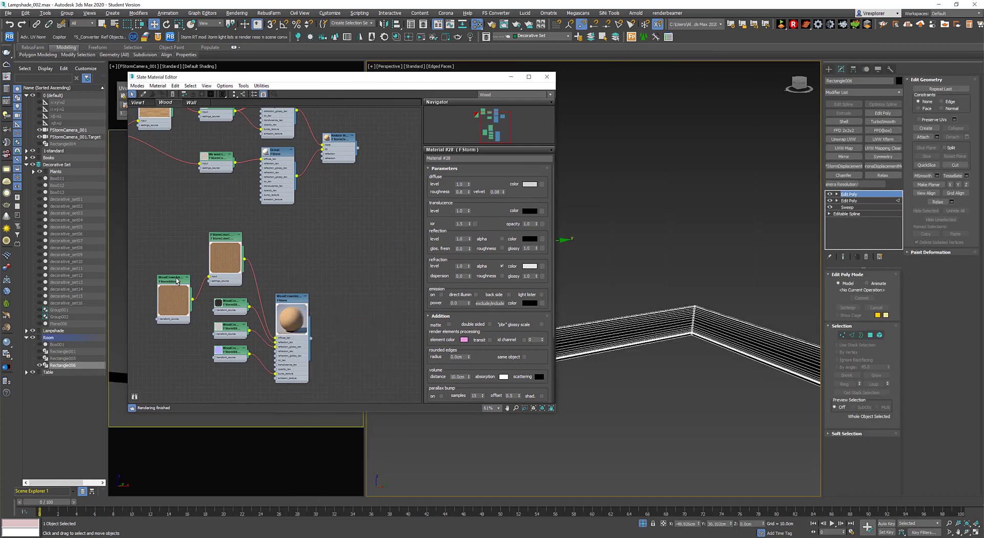
- Display the walnut diffuse bitmap on the skirting board in the viewport and close the material editor
{"action": "left_click", "coordinate": [176, 279]}
{"action": "left_click", "coordinate": [201, 94]}
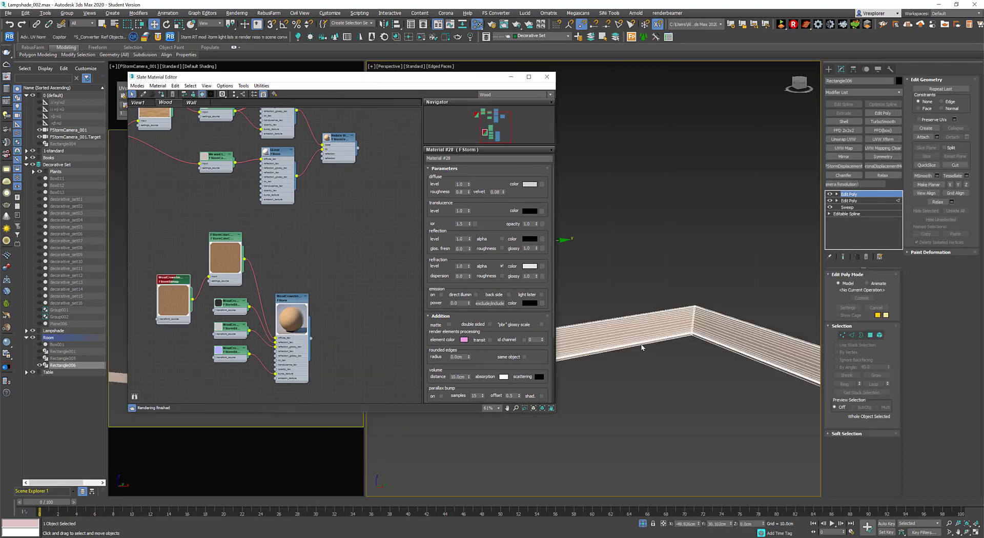
{"action": "left_click", "coordinate": [545, 77]}
- Select the skirting board's short middle segment as an element and add a UVW Map modifier to it
{"action": "scroll", "coordinate": [585, 357], "scroll_direction": "up", "scroll_amount": 6}
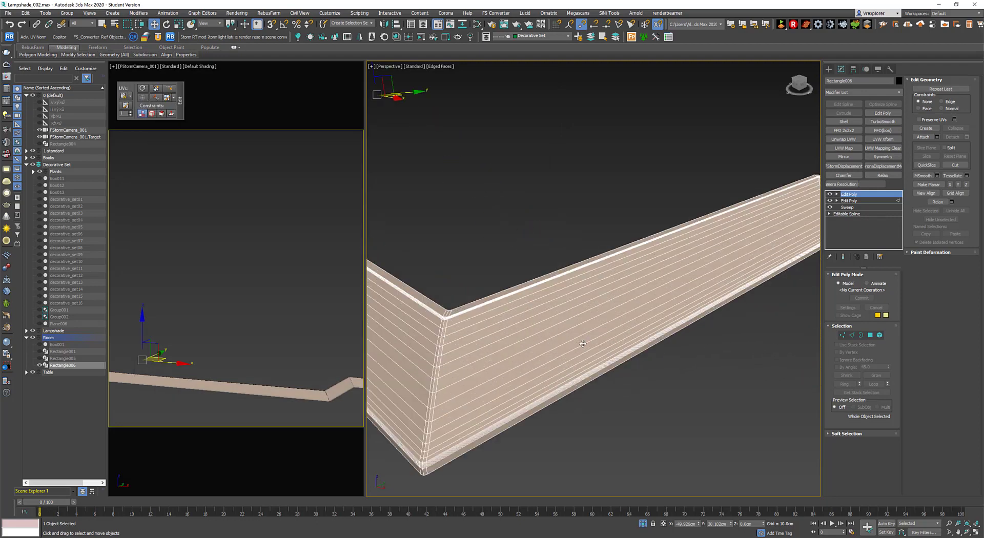
{"action": "scroll", "coordinate": [582, 343], "scroll_direction": "down", "scroll_amount": 3}
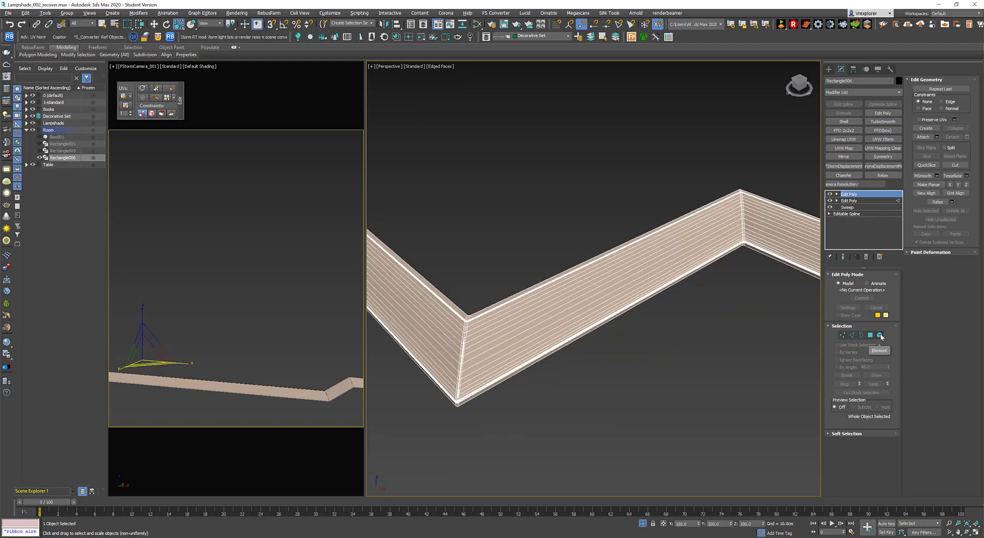
{"action": "left_click", "coordinate": [879, 335]}
{"action": "left_click_drag", "start_coordinate": [592, 214], "coordinate": [620, 399]}
{"action": "left_click", "coordinate": [843, 147]}
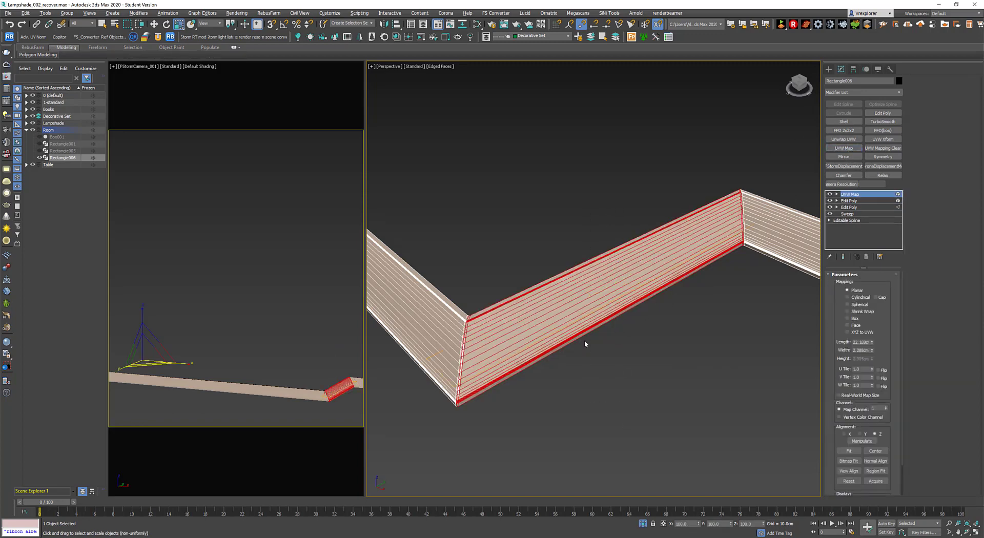
- Set the short middle segment's UVW mapping to Box and check the wood grain along it
{"action": "scroll", "coordinate": [606, 330], "scroll_direction": "up", "scroll_amount": 10}
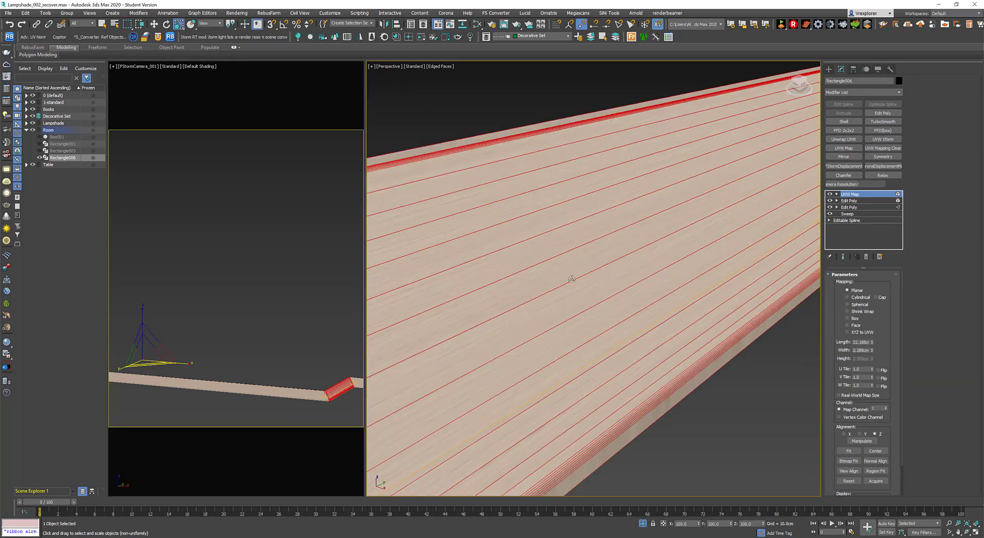
{"action": "scroll", "coordinate": [573, 281], "scroll_direction": "down", "scroll_amount": 2}
{"action": "middle_click_drag", "start_coordinate": [633, 304], "coordinate": [685, 277], "text": "alt"}
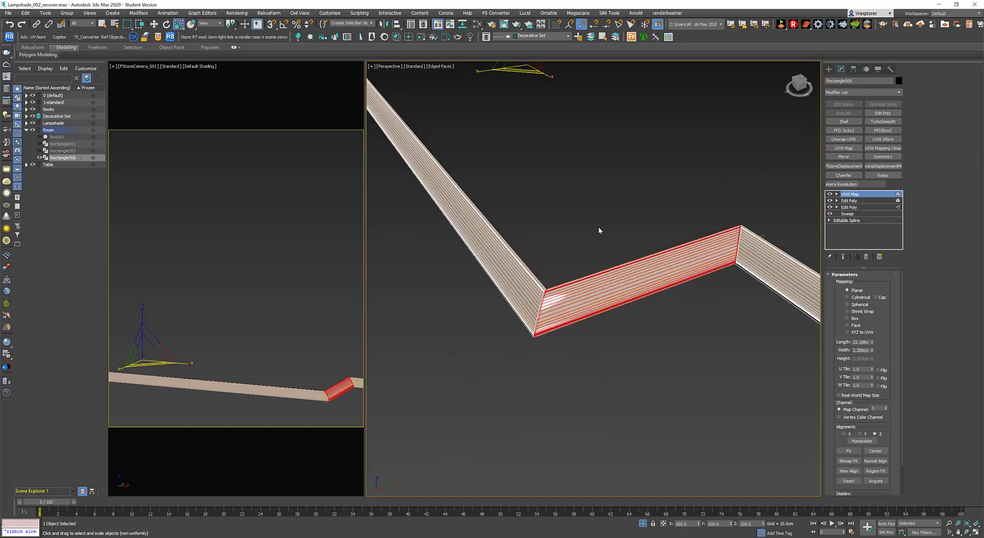
{"action": "scroll", "coordinate": [633, 274], "scroll_direction": "up", "scroll_amount": 8}
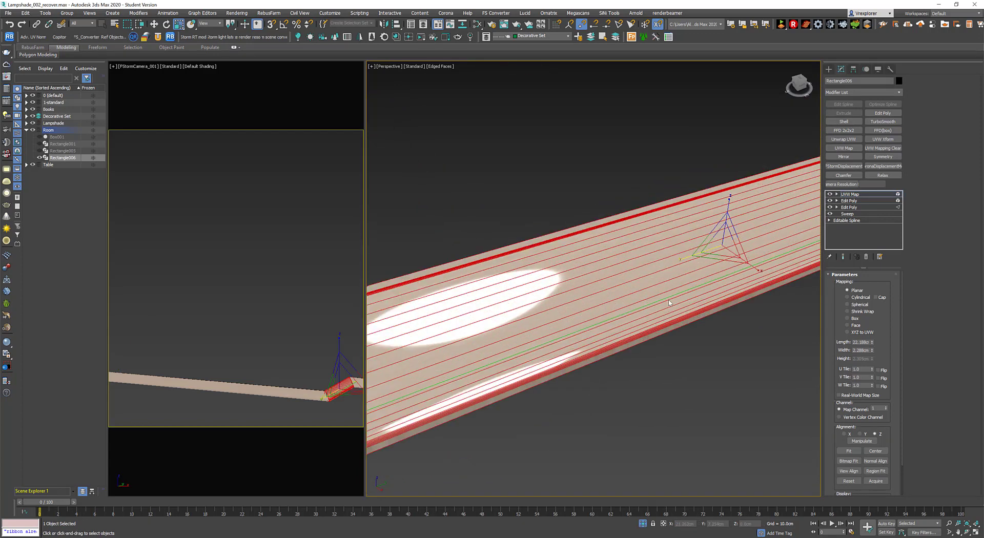
{"action": "left_click", "coordinate": [853, 320]}
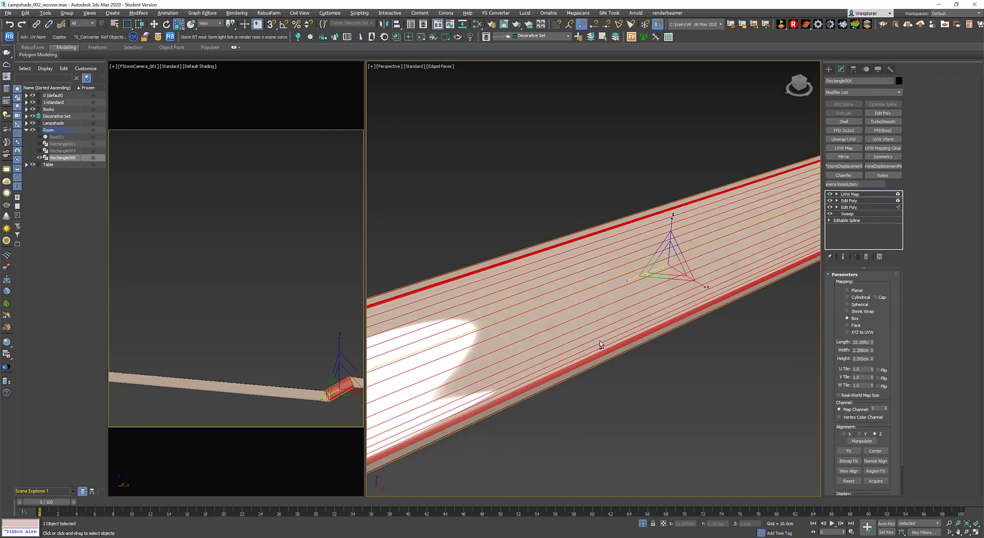
{"action": "mouse_move", "coordinate": [600, 341]}
{"action": "middle_mouse_down", "text": "alt"}
{"action": "mouse_move", "coordinate": [612, 333]}
{"action": "mouse_move", "coordinate": [597, 335]}
{"action": "middle_mouse_up", "text": "alt"}
{"action": "mouse_move", "coordinate": [665, 264]}
{"action": "left_mouse_down"}
{"action": "mouse_move", "coordinate": [658, 276]}
{"action": "mouse_move", "coordinate": [668, 257]}
{"action": "left_mouse_up"}
{"action": "scroll", "coordinate": [727, 246], "scroll_direction": "down", "scroll_amount": 5}
{"action": "middle_click_drag", "start_coordinate": [794, 216], "coordinate": [768, 232]}
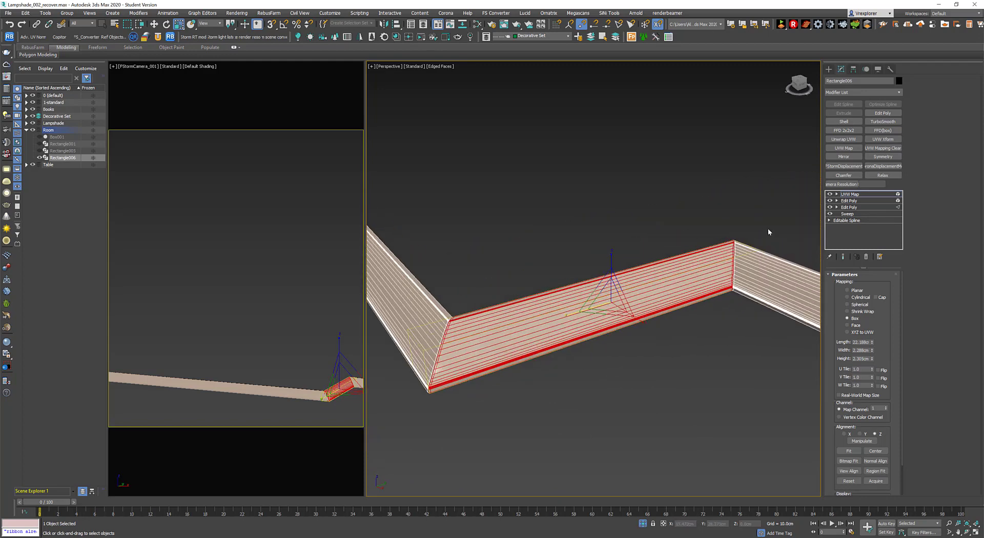
- Copy the short segment's UVW Map modifier and deselect the skirting board
{"action": "right_click", "coordinate": [851, 196]}
{"action": "left_click", "coordinate": [871, 226]}
{"action": "left_click", "coordinate": [693, 351]}
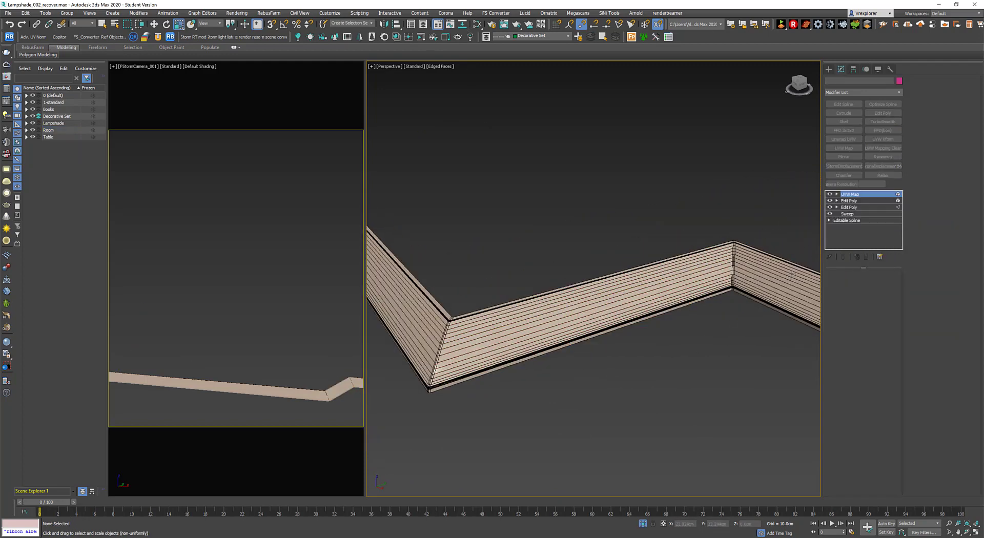
- Add another Edit Poly modifier to the skirting board and select the long segment right of the short one as an element
{"action": "left_click", "coordinate": [793, 274]}
{"action": "middle_click_drag", "start_coordinate": [742, 302], "coordinate": [546, 326]}
{"action": "left_click", "coordinate": [880, 115]}
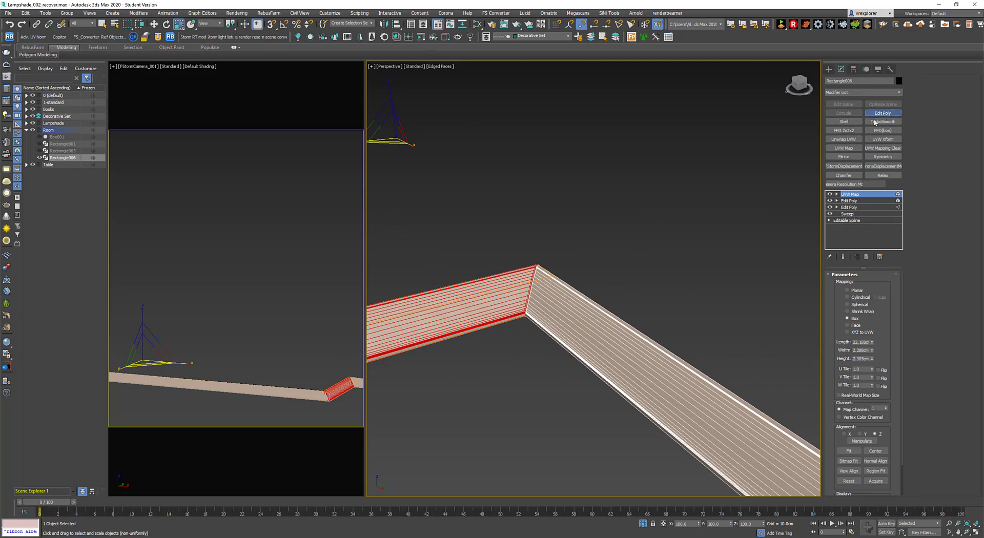
{"action": "left_click", "coordinate": [879, 335]}
{"action": "left_click_drag", "start_coordinate": [674, 286], "coordinate": [635, 459]}
{"action": "middle_click_drag", "start_coordinate": [633, 441], "coordinate": [604, 409], "text": "alt"}
{"action": "middle_click_drag", "start_coordinate": [604, 410], "coordinate": [639, 353]}
{"action": "scroll", "coordinate": [638, 352], "scroll_direction": "down", "scroll_amount": 4}
{"action": "scroll", "coordinate": [683, 299], "scroll_direction": "up", "scroll_amount": 2}
{"action": "middle_click_drag", "start_coordinate": [682, 299], "coordinate": [670, 311]}
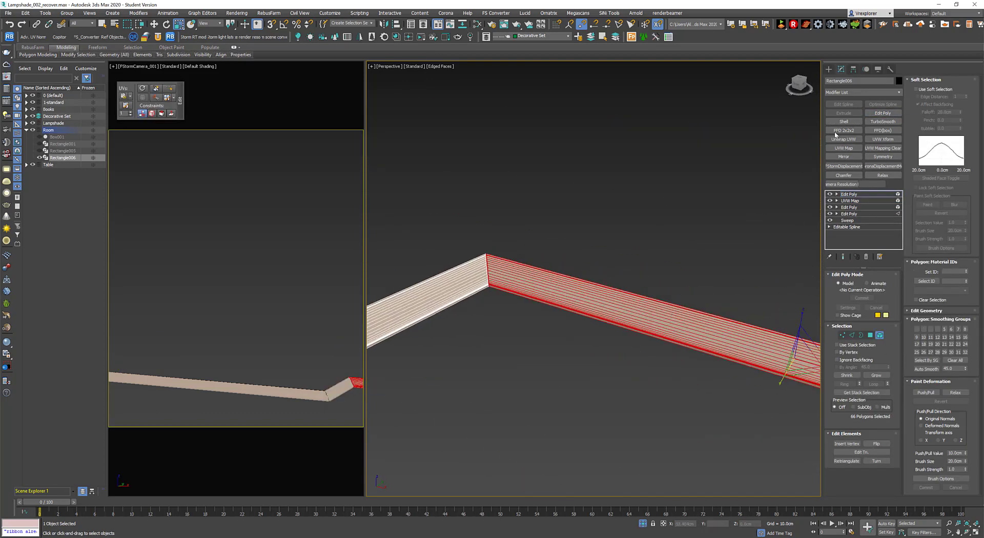
{"action": "left_click", "coordinate": [844, 148]}
{"action": "scroll", "coordinate": [629, 322], "scroll_direction": "down", "scroll_amount": 2}
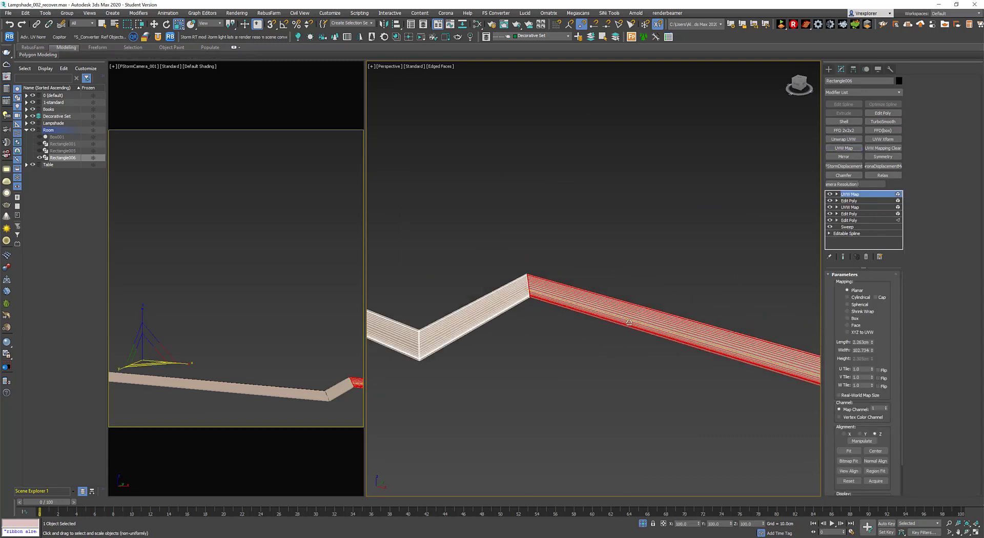
{"action": "scroll", "coordinate": [636, 331], "scroll_direction": "up", "scroll_amount": 2}
{"action": "scroll", "coordinate": [652, 288], "scroll_direction": "down", "scroll_amount": 2}
{"action": "middle_click_drag", "start_coordinate": [654, 285], "coordinate": [600, 350]}
{"action": "left_click", "coordinate": [865, 256]}
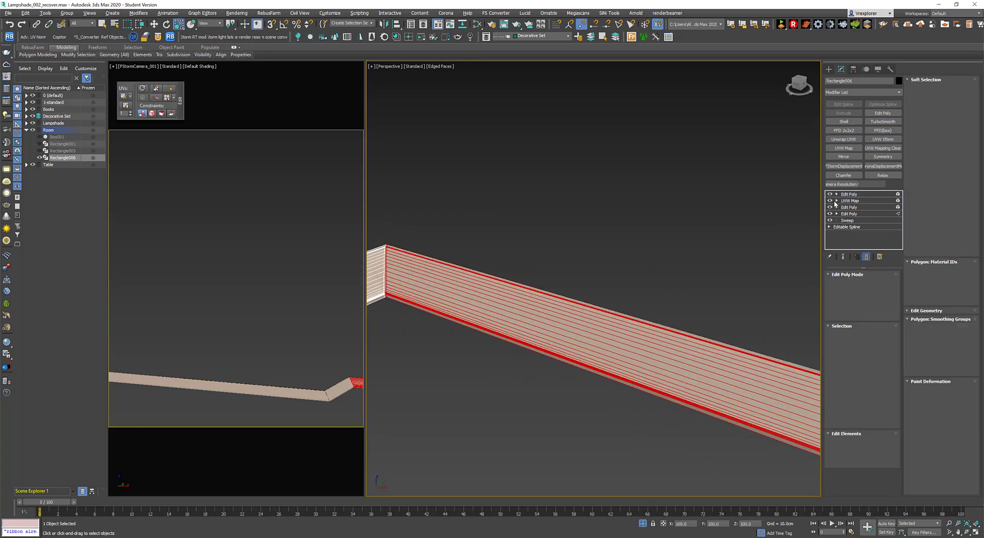
- Paste the copied Box UVW Map modifier above the Edit Poly that selects the long right-hand segment
{"action": "right_click", "coordinate": [856, 195]}
{"action": "left_click", "coordinate": [877, 233]}
{"action": "scroll", "coordinate": [592, 324], "scroll_direction": "down", "scroll_amount": 4}
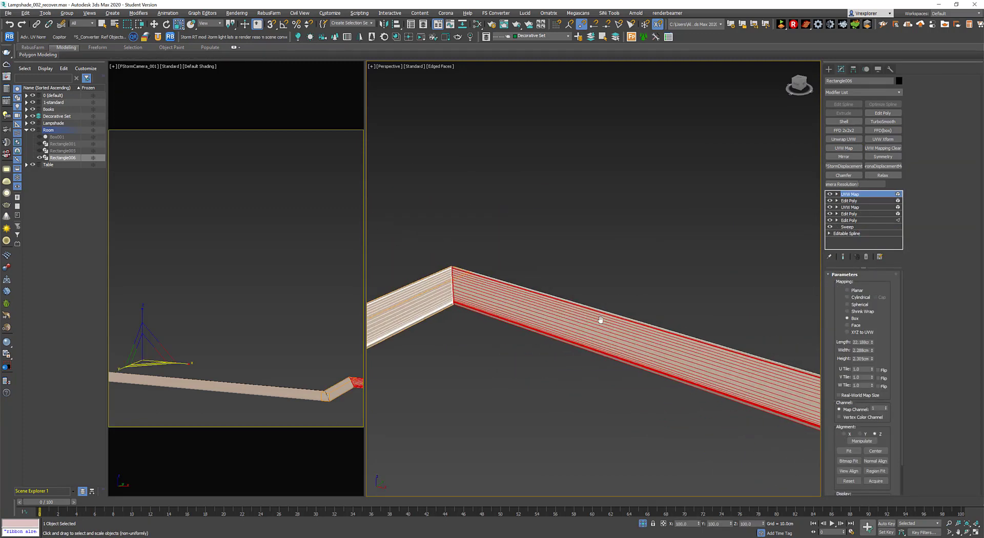
- Rotate the pasted UVW Map's gizmo with angle snapping so it runs along the long right-hand segment
{"action": "key", "text": "1"}
{"action": "right_click", "coordinate": [603, 278]}
{"action": "left_click", "coordinate": [613, 294]}
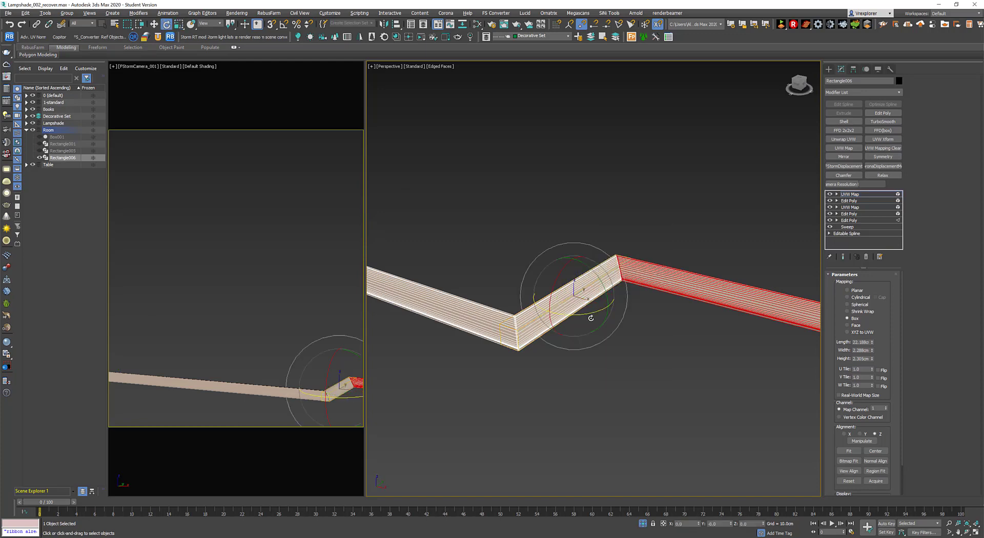
{"action": "key", "text": "a"}
{"action": "left_click_drag", "start_coordinate": [593, 312], "coordinate": [563, 320]}
{"action": "right_click", "coordinate": [596, 289]}
{"action": "left_click", "coordinate": [602, 296]}
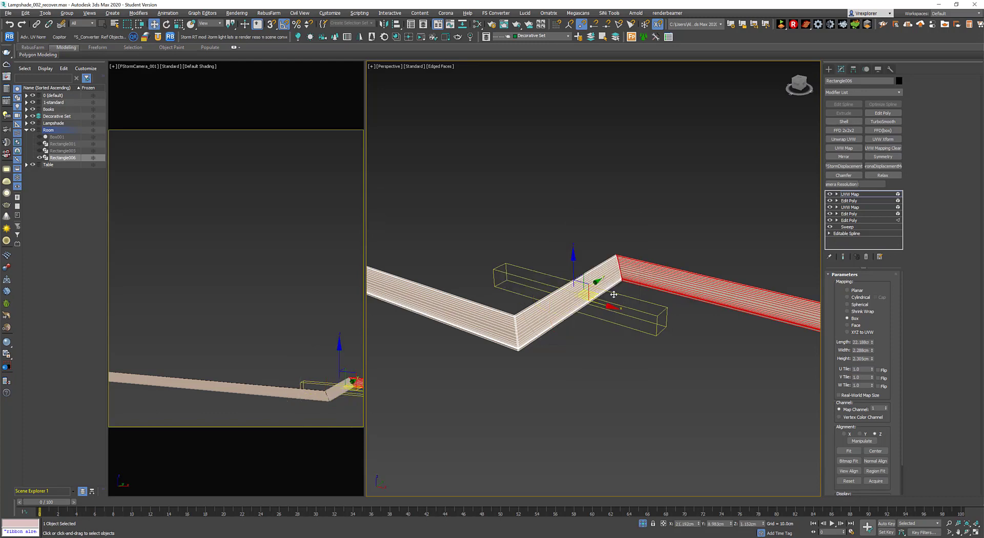
- Move the UVW Map gizmo onto the long right-hand segment and check its wood grain up close
{"action": "left_click_drag", "start_coordinate": [613, 294], "coordinate": [756, 298]}
{"action": "middle_click_drag", "start_coordinate": [748, 297], "coordinate": [537, 339]}
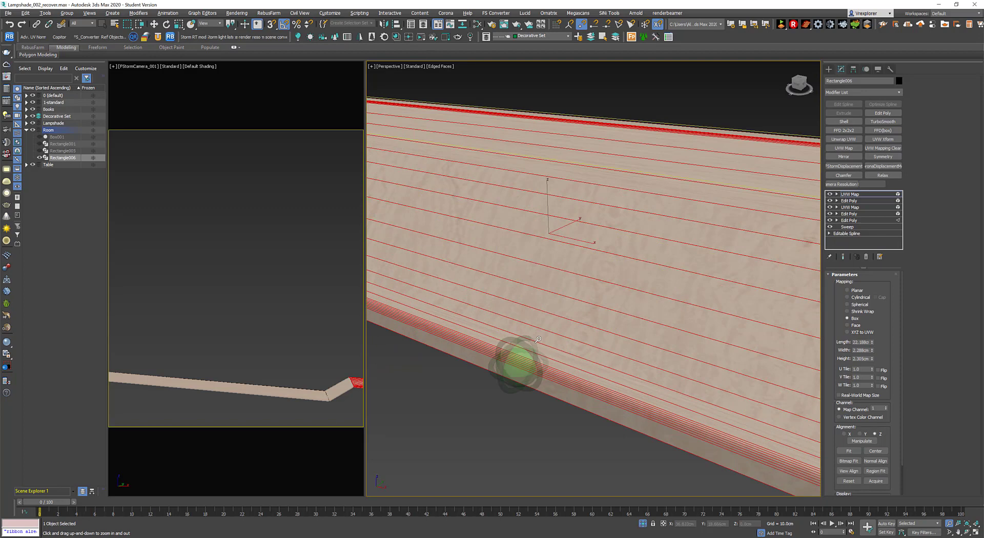
{"action": "scroll", "coordinate": [538, 339], "scroll_direction": "down", "scroll_amount": 3}
{"action": "scroll", "coordinate": [545, 363], "scroll_direction": "down", "scroll_amount": 6}
{"action": "middle_click_drag", "start_coordinate": [477, 385], "coordinate": [559, 375]}
{"action": "key", "text": "w"}
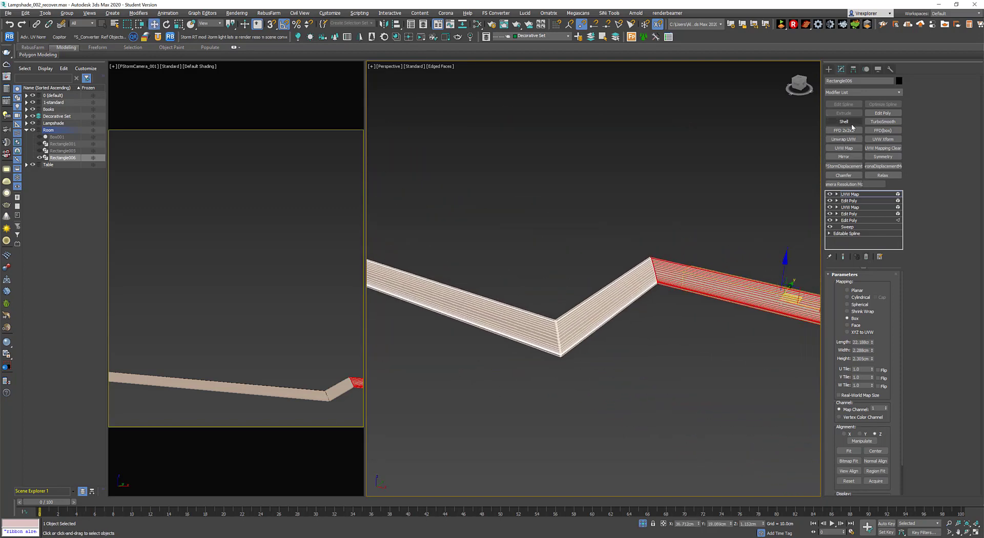
- Add another Edit Poly modifier and select the long segment left of the short one as an element
{"action": "left_click", "coordinate": [882, 113]}
{"action": "left_click_drag", "start_coordinate": [485, 285], "coordinate": [481, 390]}
{"action": "scroll", "coordinate": [563, 339], "scroll_direction": "up", "scroll_amount": 6}
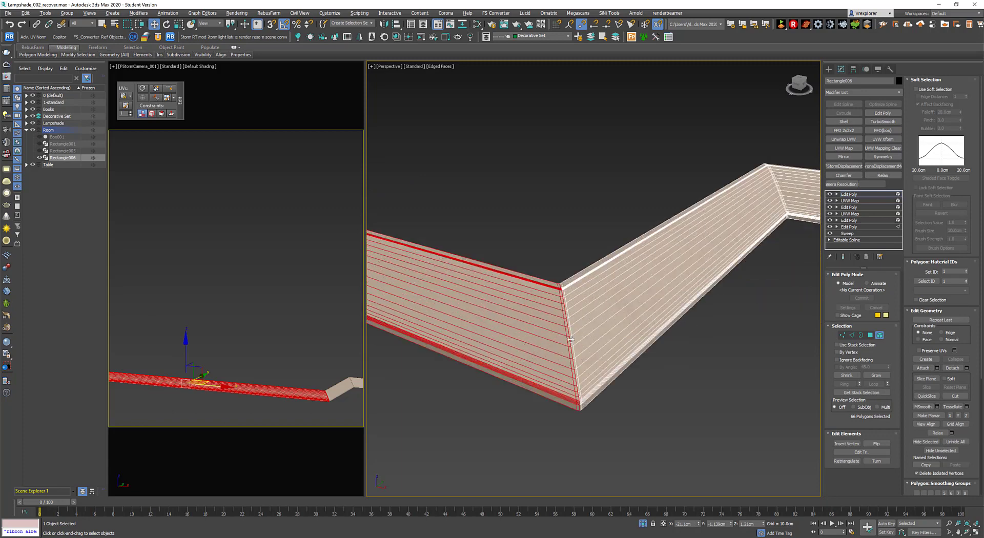
{"action": "scroll", "coordinate": [617, 318], "scroll_direction": "down", "scroll_amount": 2}
- Copy the rotated UVW Map modifier and paste it above the Edit Poly that selects the long left-hand segment
{"action": "right_click", "coordinate": [870, 196]}
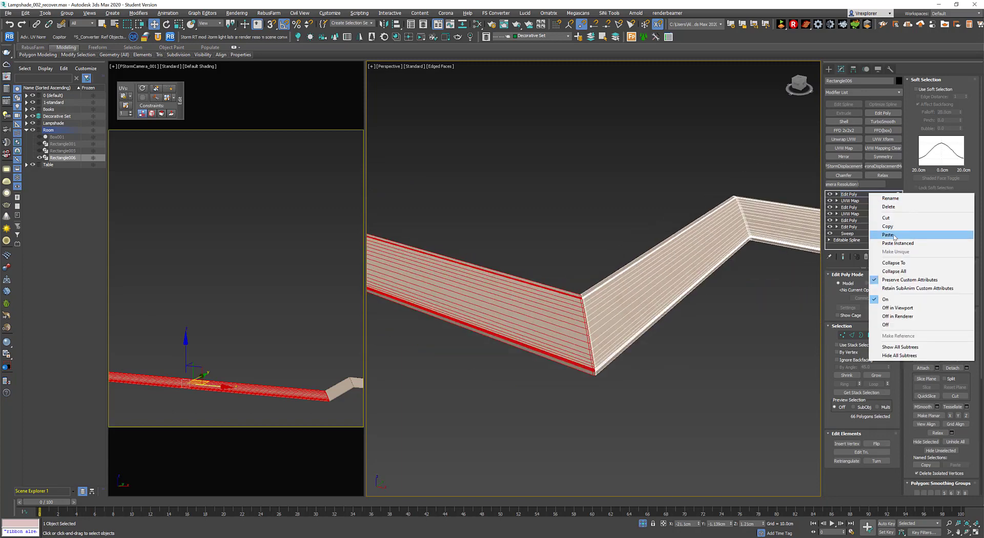
{"action": "left_click", "coordinate": [865, 197]}
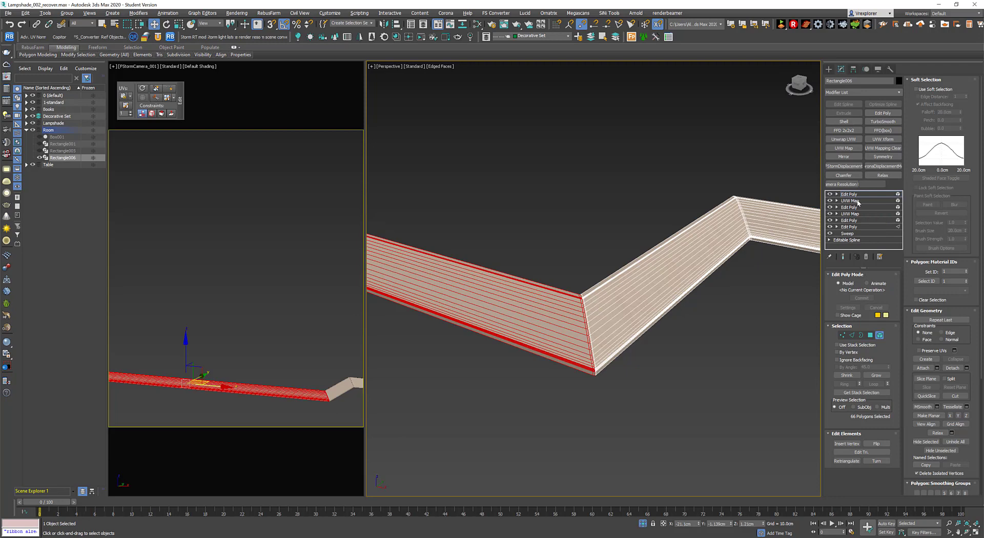
{"action": "right_click", "coordinate": [857, 200]}
{"action": "left_click", "coordinate": [865, 197]}
{"action": "right_click", "coordinate": [865, 196]}
{"action": "left_click", "coordinate": [885, 236]}
{"action": "scroll", "coordinate": [690, 315], "scroll_direction": "down", "scroll_amount": 5}
{"action": "scroll", "coordinate": [682, 326], "scroll_direction": "up", "scroll_amount": 2}
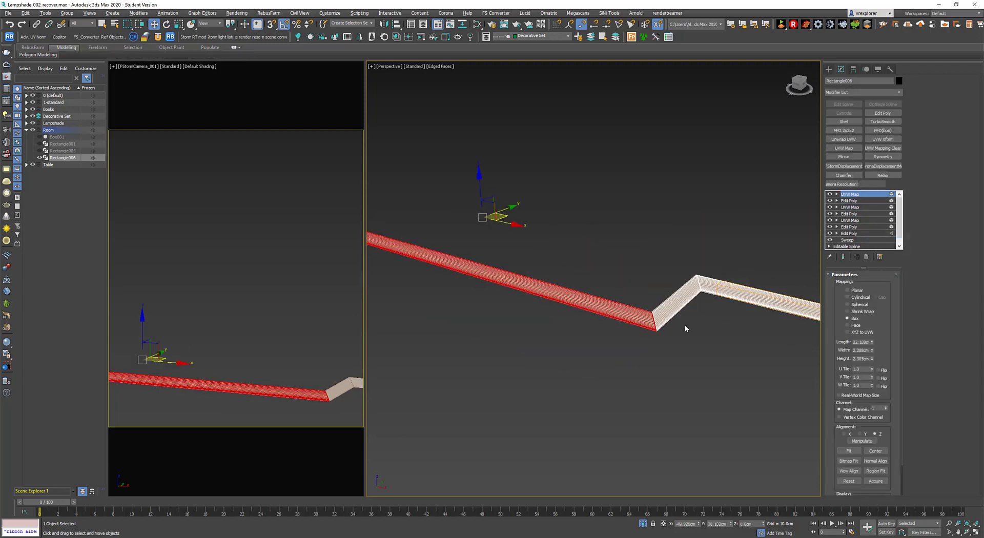
{"action": "scroll", "coordinate": [686, 329], "scroll_direction": "down", "scroll_amount": 1}
- Move the newly pasted UVW Map's gizmo onto the long left-hand segment near its corner
{"action": "key", "text": "1"}
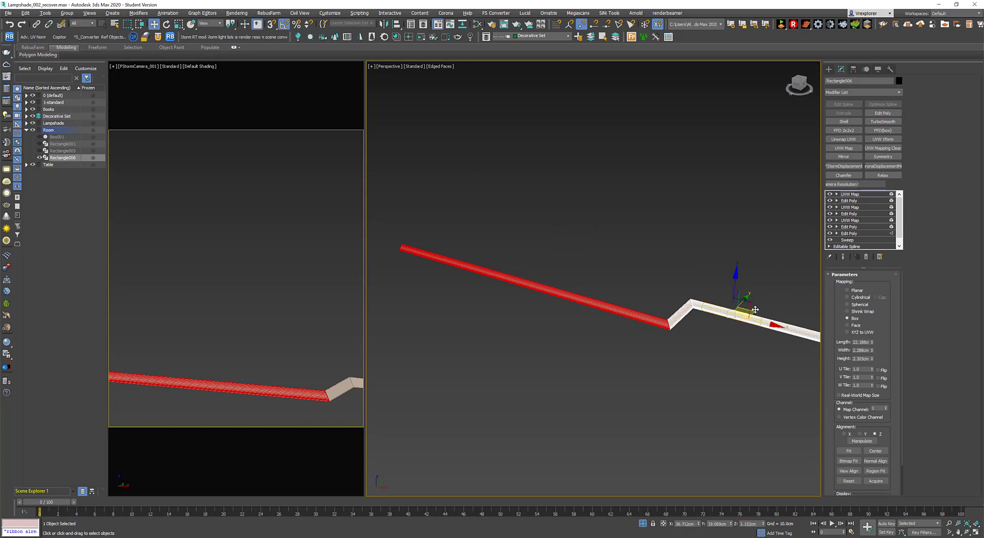
{"action": "left_click_drag", "start_coordinate": [754, 310], "coordinate": [658, 327]}
{"action": "scroll", "coordinate": [658, 327], "scroll_direction": "up", "scroll_amount": 4}
{"action": "scroll", "coordinate": [675, 308], "scroll_direction": "up", "scroll_amount": 2}
{"action": "middle_click_drag", "start_coordinate": [673, 298], "coordinate": [580, 345]}
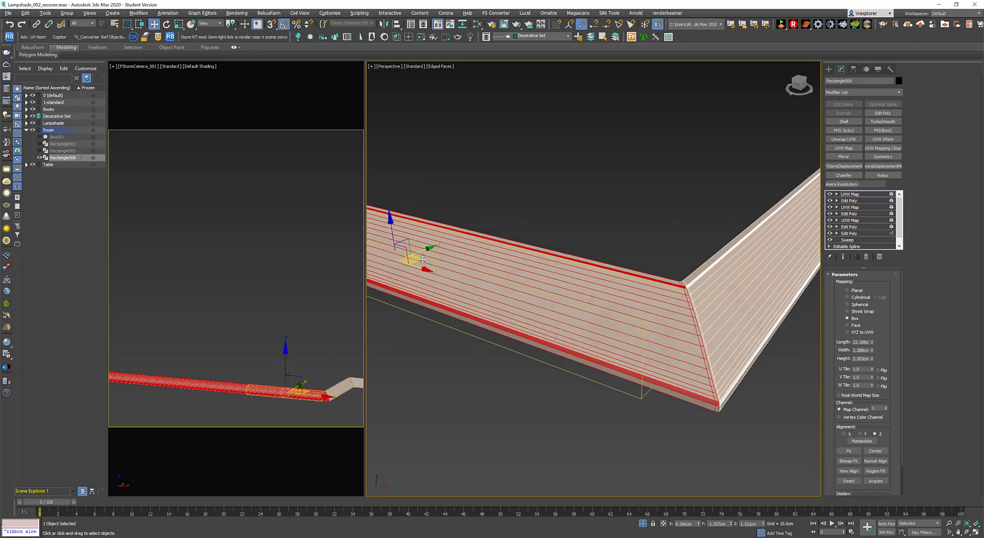
{"action": "left_click_drag", "start_coordinate": [422, 260], "coordinate": [437, 259]}
{"action": "scroll", "coordinate": [514, 296], "scroll_direction": "down", "scroll_amount": 3}
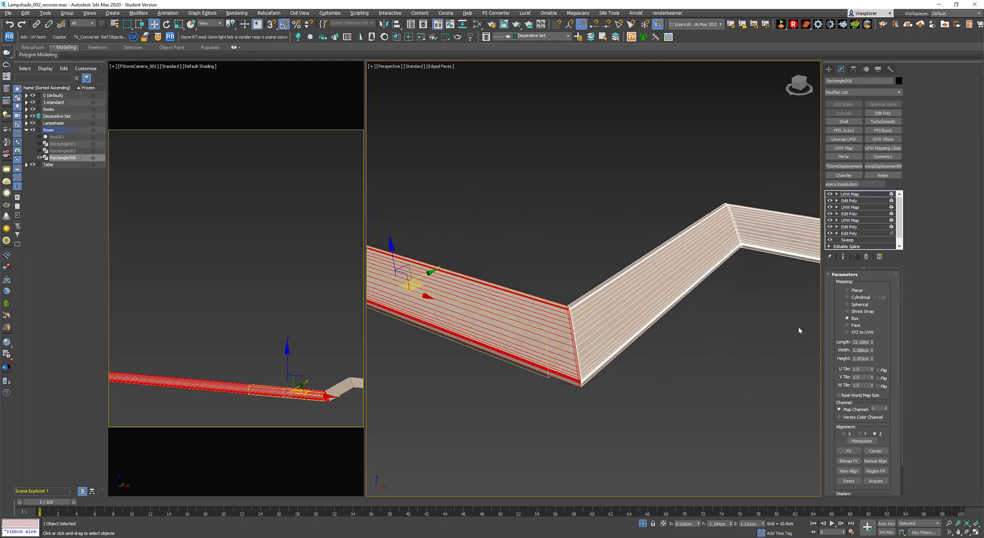
- Leave the UVW Map gizmo level and deselect the skirting board
{"action": "left_click", "coordinate": [856, 194]}
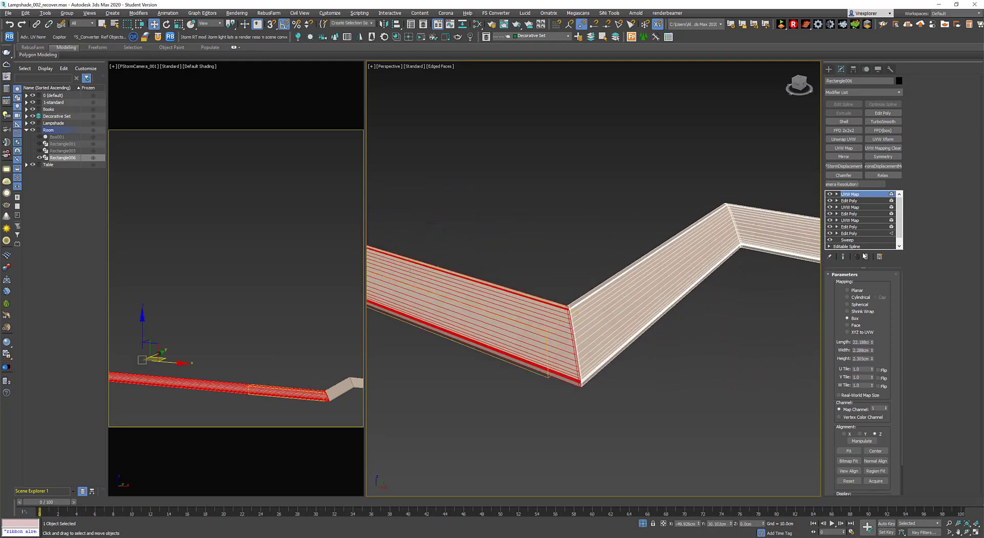
{"action": "left_click_drag", "start_coordinate": [863, 267], "coordinate": [870, 272]}
{"action": "left_click", "coordinate": [729, 345]}
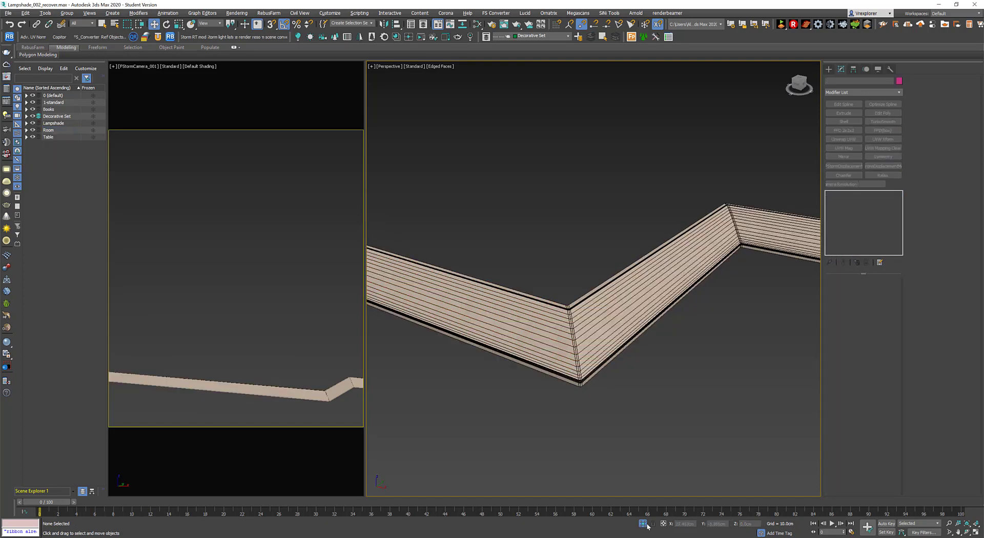
- Exit isolation mode to bring back the whole scene, deselect the skirting board and frame the table against the walls
{"action": "left_click", "coordinate": [641, 524]}
{"action": "left_click", "coordinate": [559, 299]}
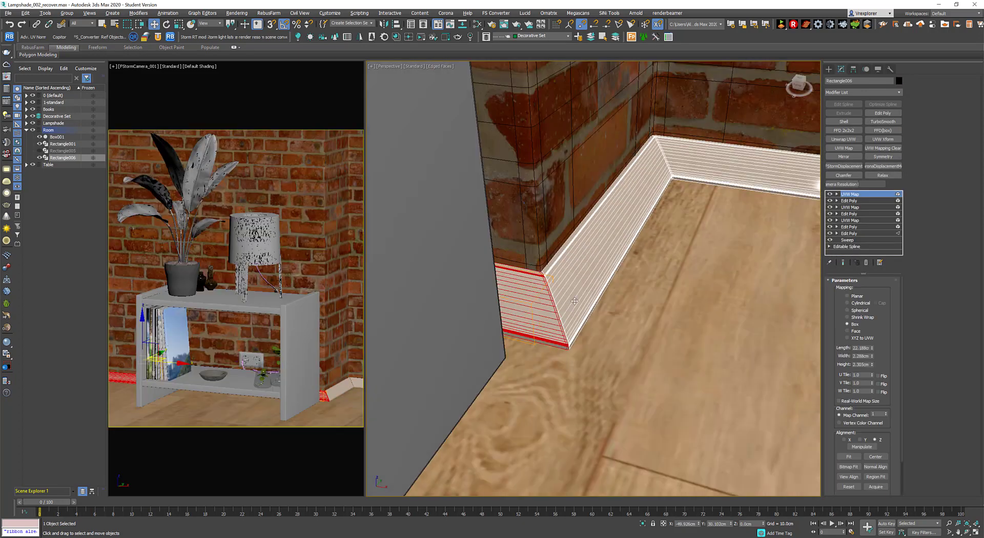
{"action": "scroll", "coordinate": [626, 294], "scroll_direction": "down", "scroll_amount": 6}
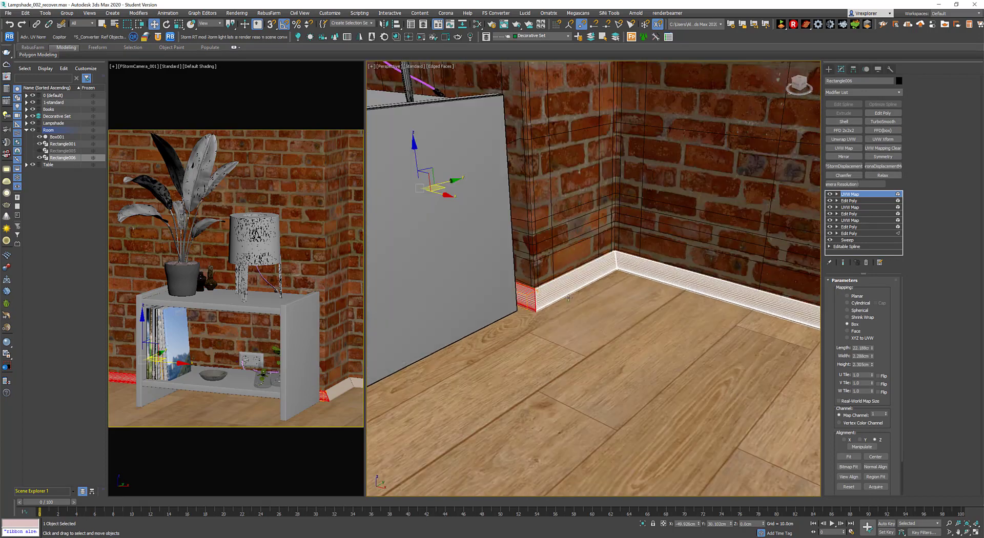
{"action": "left_click", "coordinate": [67, 348]}
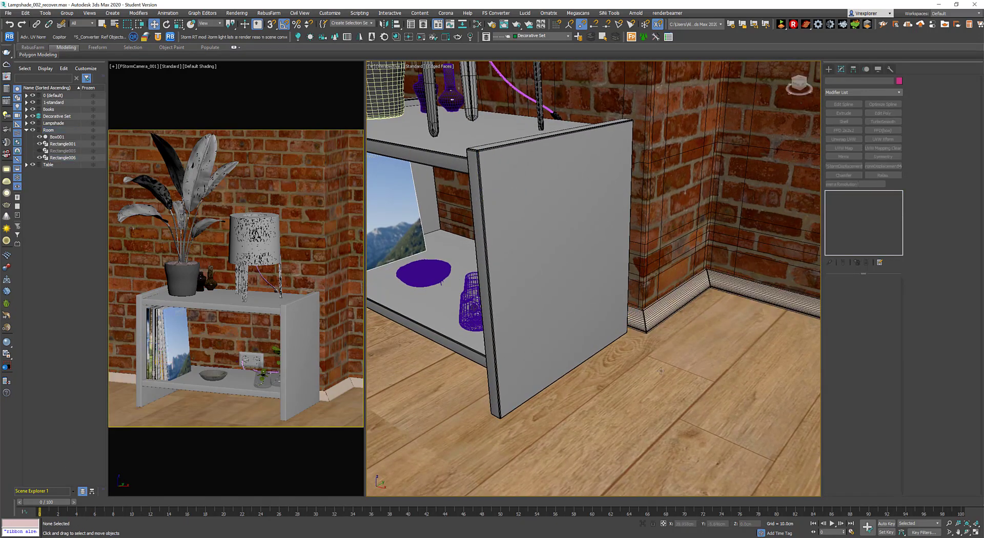
{"action": "middle_click_drag", "start_coordinate": [576, 340], "coordinate": [599, 391]}
{"action": "scroll", "coordinate": [597, 317], "scroll_direction": "down", "scroll_amount": 4}
{"action": "middle_click_drag", "start_coordinate": [596, 320], "coordinate": [554, 366]}
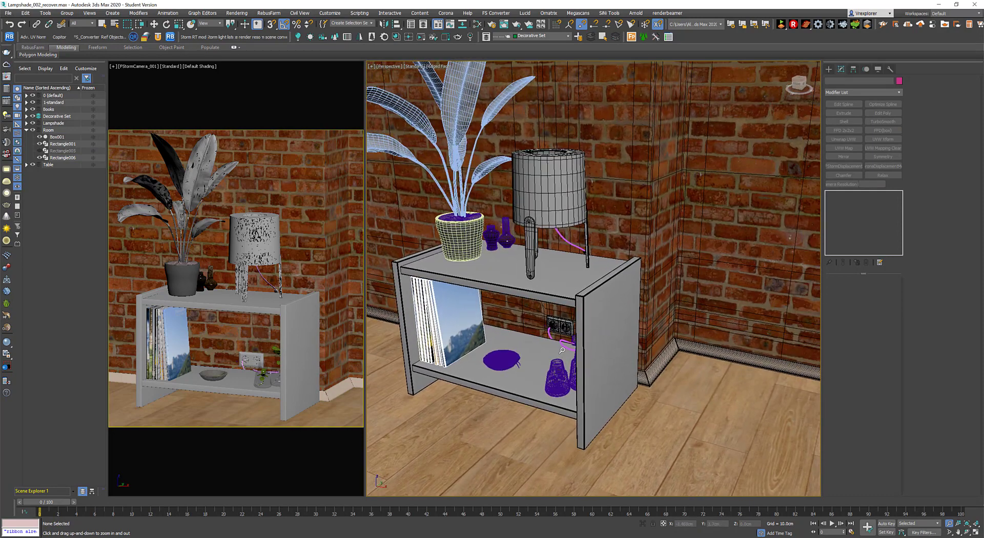
{"action": "key", "text": "w"}
{"action": "middle_click_drag", "start_coordinate": [626, 322], "coordinate": [631, 330]}
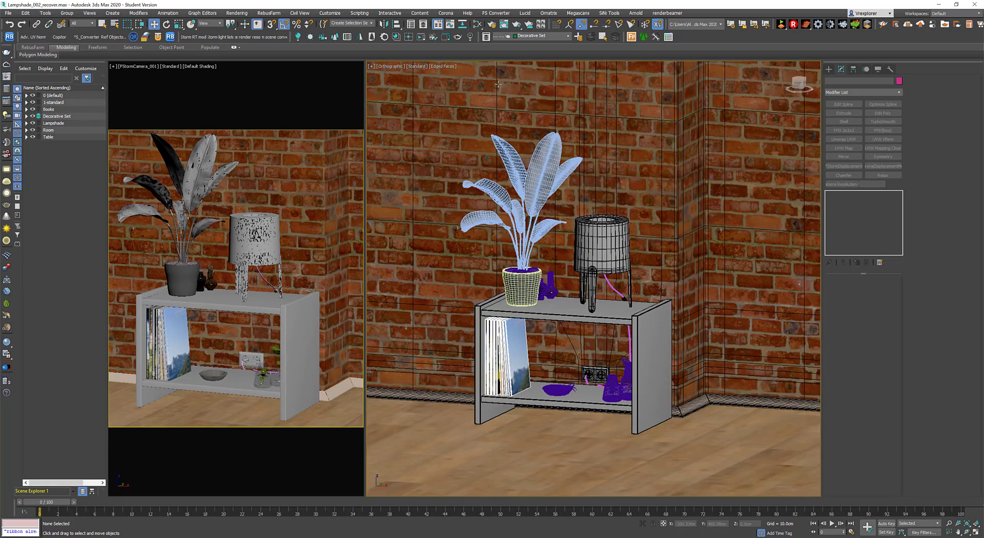
{"action": "middle_click_drag", "start_coordinate": [694, 291], "coordinate": [695, 293]}
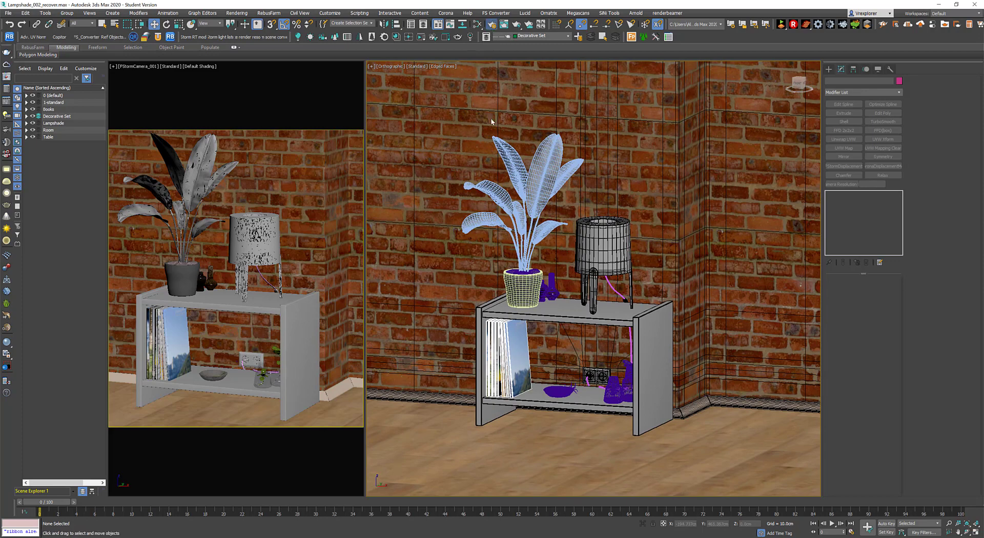
- Open the render setup, run a test FStorm RT interactive render, and close the render window
{"action": "key", "text": "F10"}
{"action": "left_click_drag", "start_coordinate": [821, 70], "coordinate": [706, 52]}
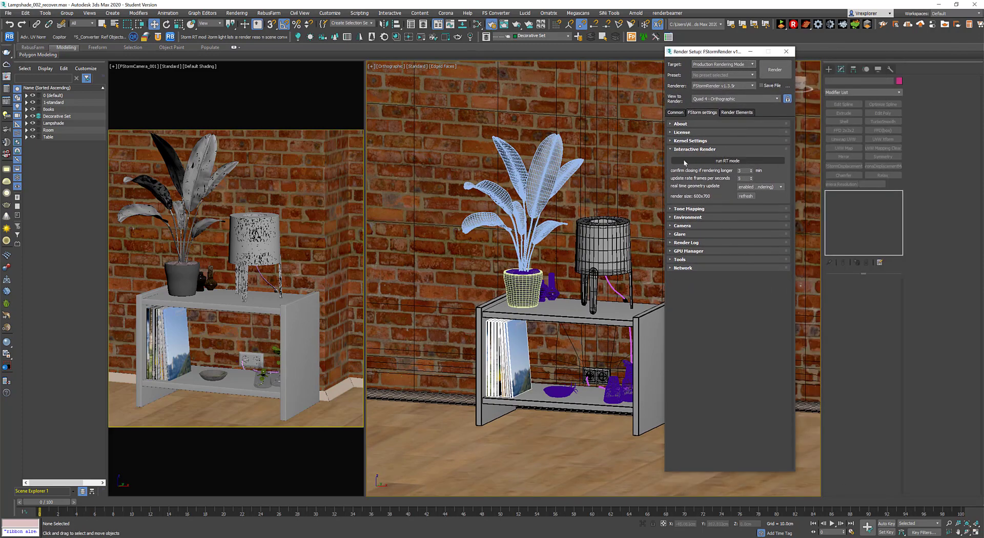
{"action": "left_click", "coordinate": [740, 161]}
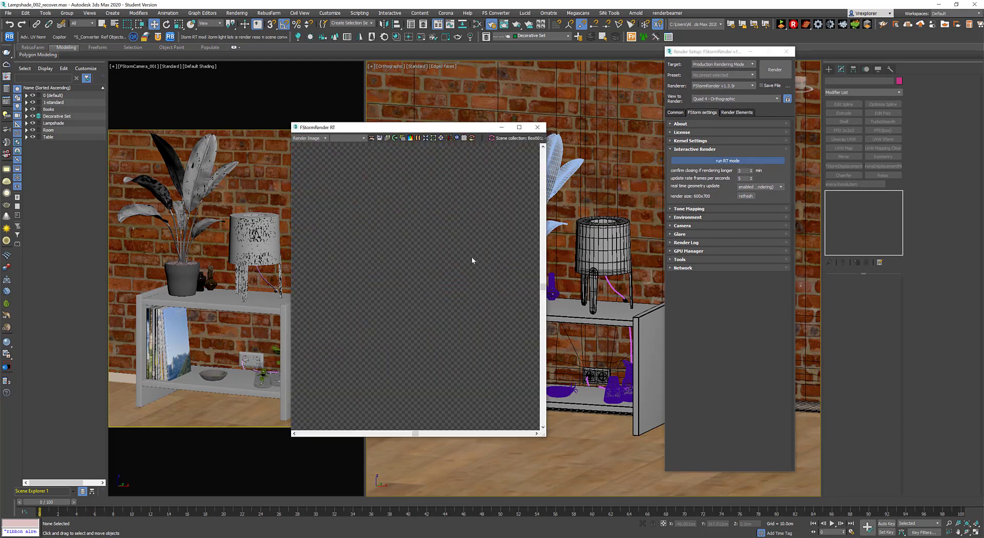
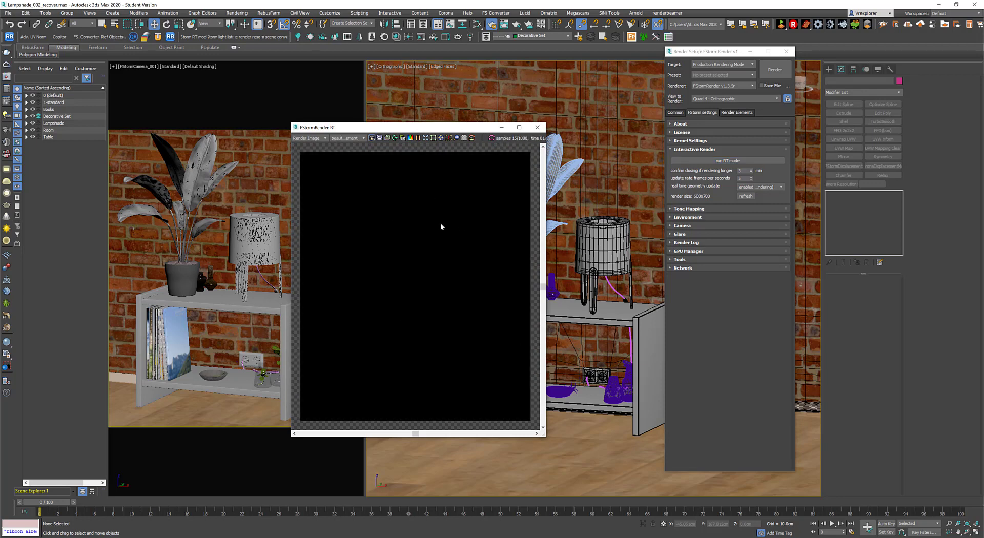
{"action": "left_click", "coordinate": [537, 127]}
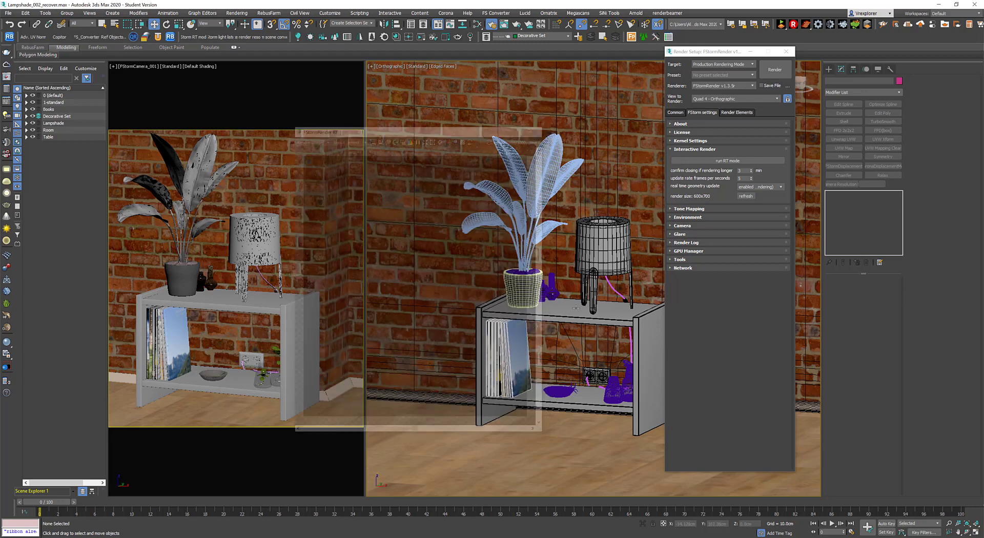
- Open the Slate Material Editor and make room for a new map in View1
{"action": "left_click", "coordinate": [476, 26]}
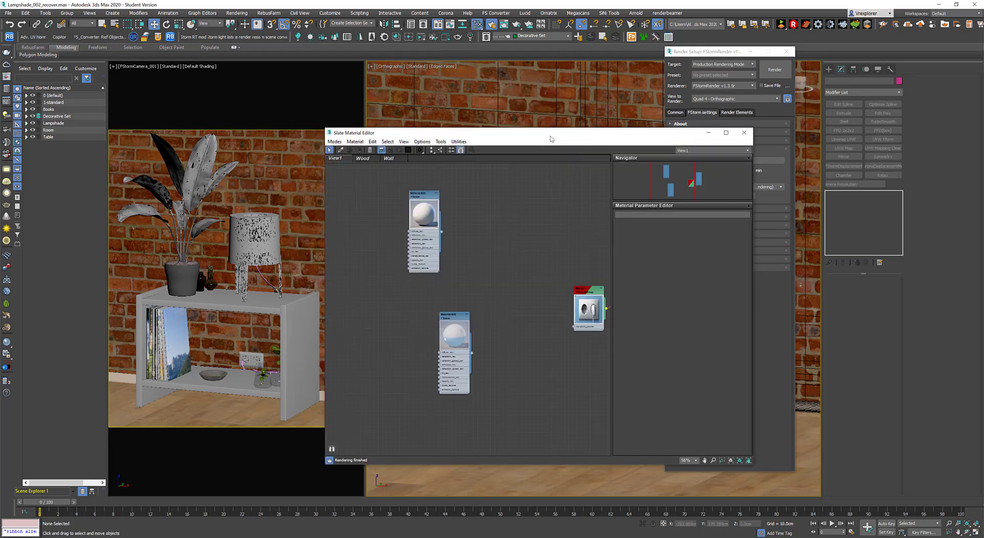
{"action": "left_click_drag", "start_coordinate": [551, 139], "coordinate": [452, 133]}
{"action": "middle_click_drag", "start_coordinate": [402, 369], "coordinate": [330, 267]}
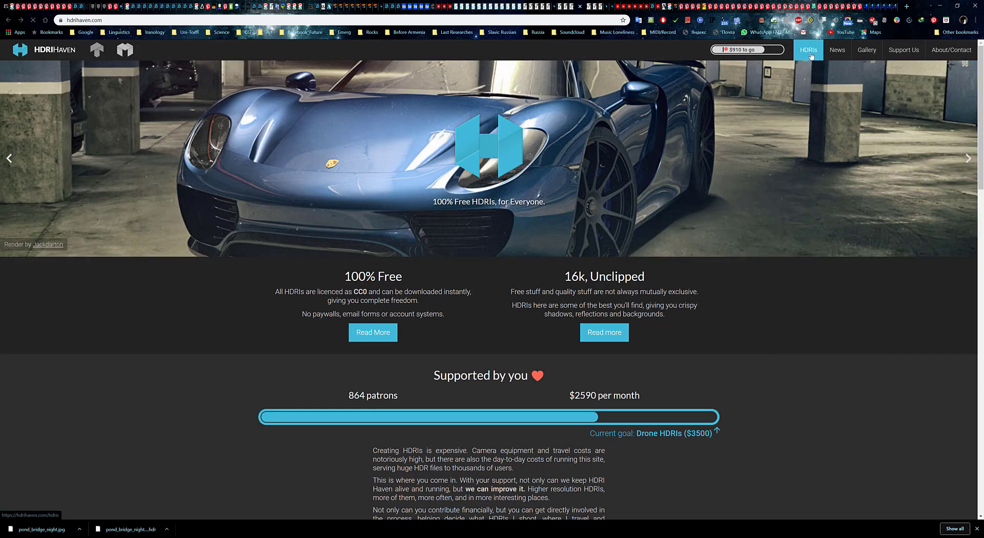
- Switch to the HDRI Haven website in the browser and look through the Night category of HDRIs
{"action": "left_click", "coordinate": [808, 49]}
{"action": "left_click", "coordinate": [594, 184]}
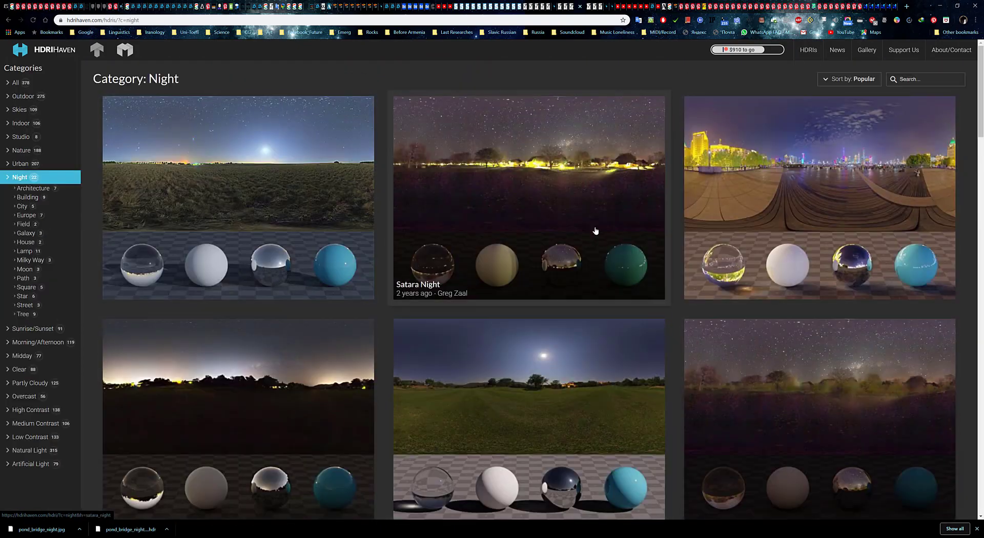
{"action": "scroll", "coordinate": [555, 307], "scroll_direction": "down", "scroll_amount": 4}
{"action": "scroll", "coordinate": [564, 259], "scroll_direction": "down", "scroll_amount": 6}
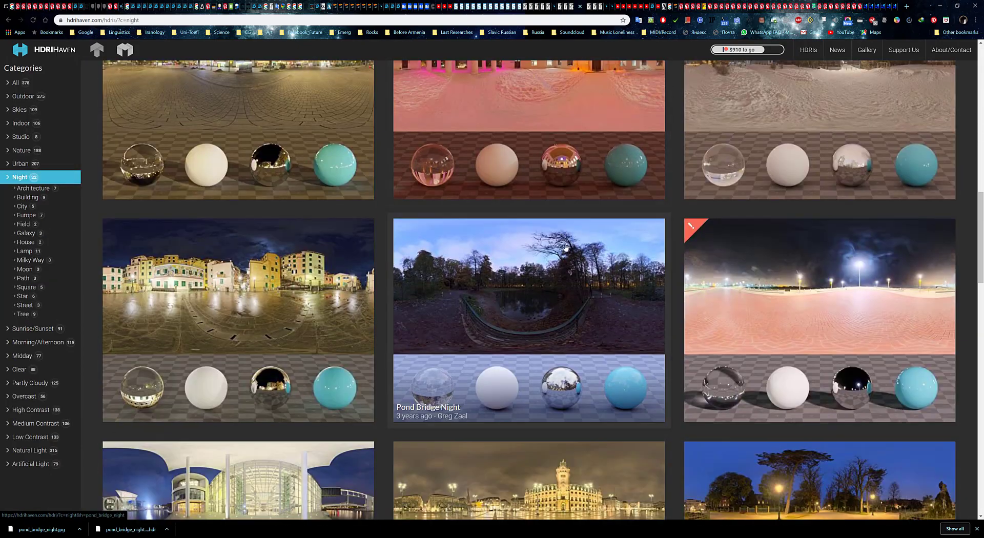
{"action": "scroll", "coordinate": [563, 254], "scroll_direction": "up", "scroll_amount": 12}
{"action": "scroll", "coordinate": [560, 250], "scroll_direction": "up", "scroll_amount": 2}
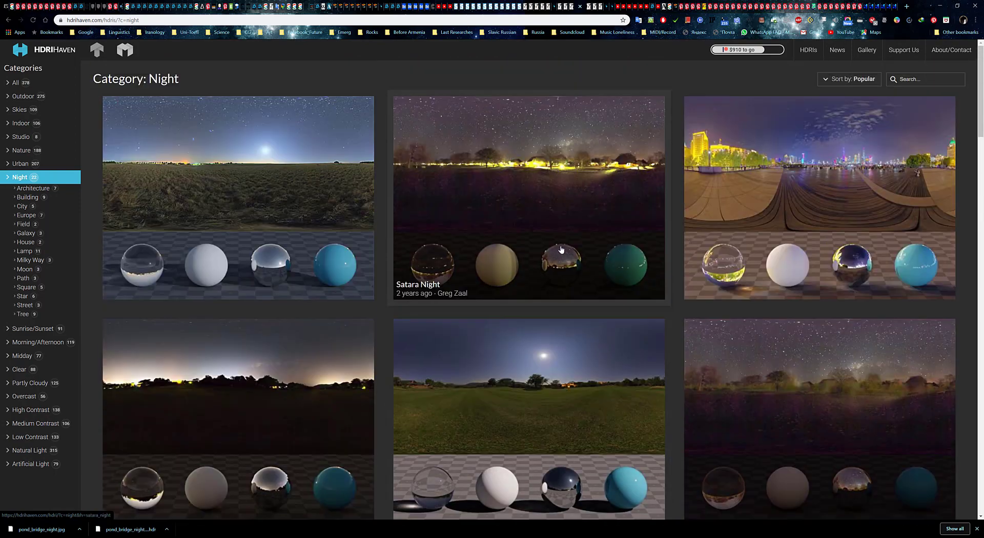
{"action": "scroll", "coordinate": [560, 250], "scroll_direction": "down", "scroll_amount": 15}
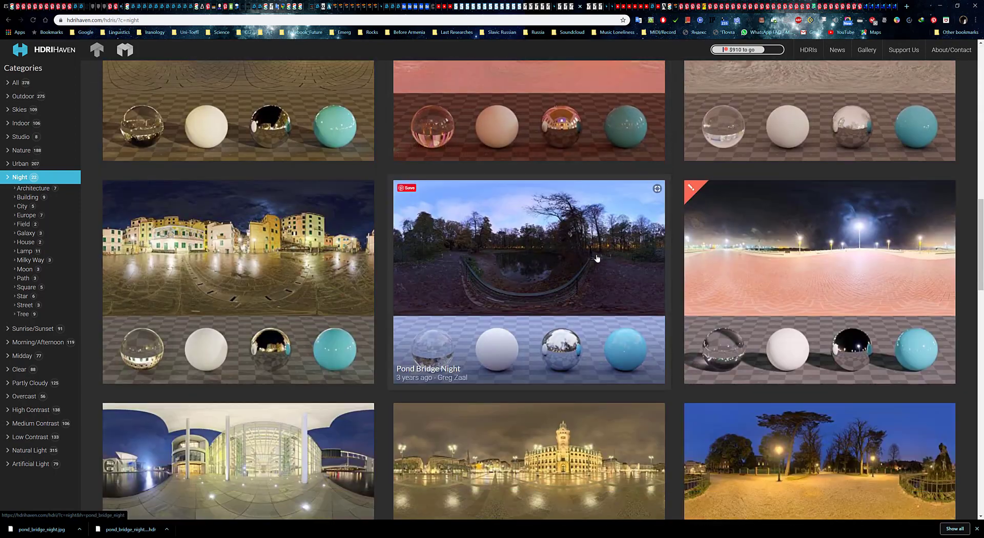
- Open the Pond Bridge Night HDRI page and examine its available download resolutions
{"action": "left_click", "coordinate": [596, 258]}
{"action": "scroll", "coordinate": [574, 259], "scroll_direction": "down", "scroll_amount": 5}
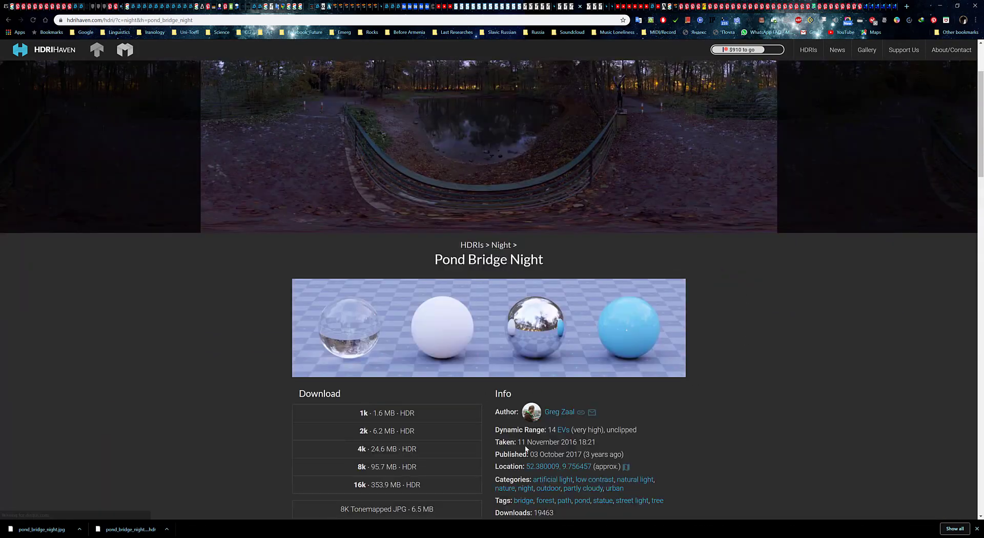
{"action": "scroll", "coordinate": [755, 306], "scroll_direction": "up", "scroll_amount": 5}
{"action": "scroll", "coordinate": [768, 328], "scroll_direction": "down", "scroll_amount": 5}
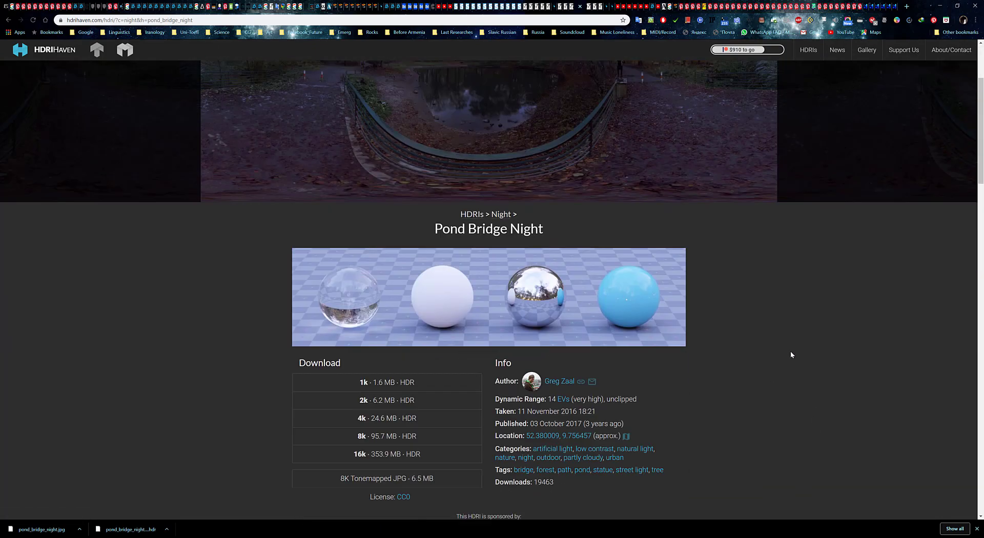
{"action": "scroll", "coordinate": [743, 353], "scroll_direction": "up", "scroll_amount": 1}
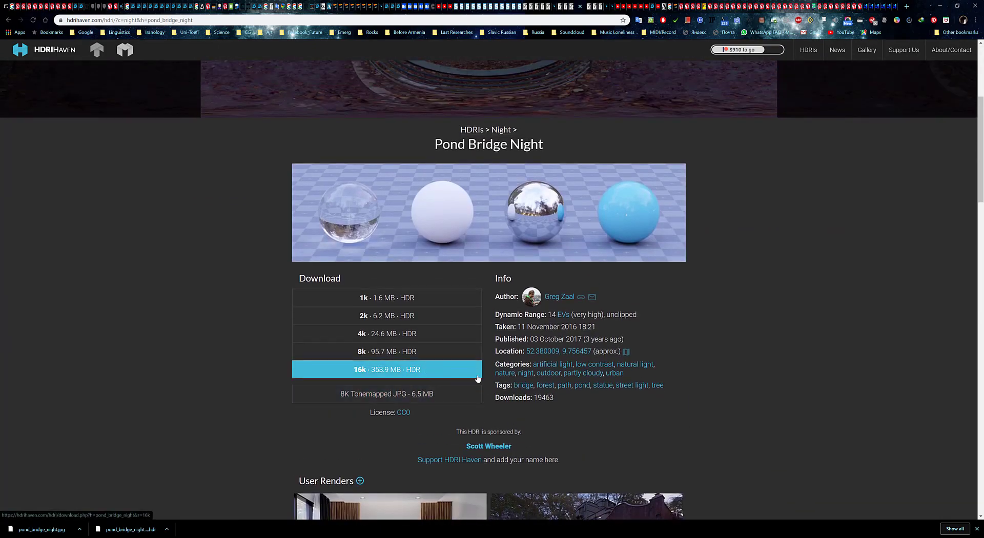
{"action": "scroll", "coordinate": [755, 357], "scroll_direction": "up", "scroll_amount": 1}
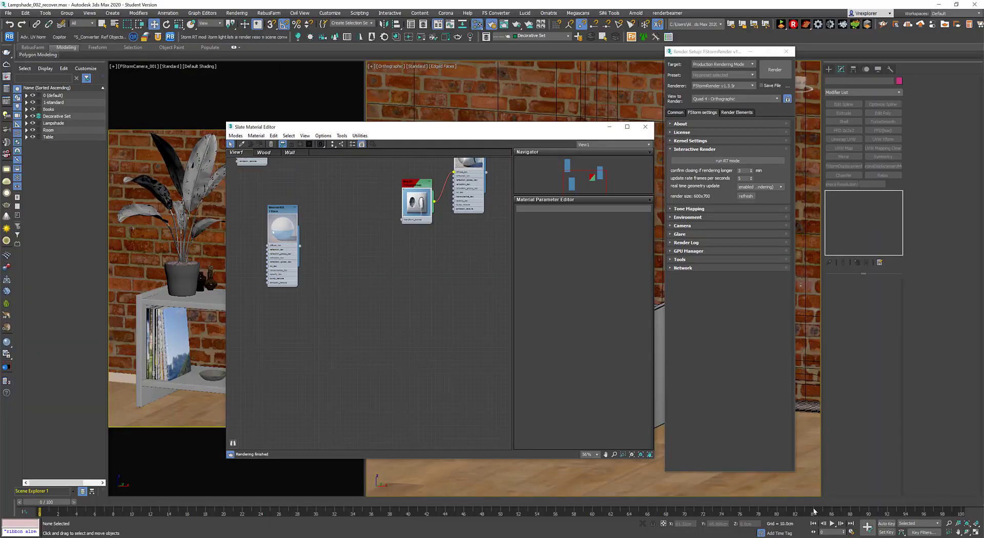
- Back in 3ds Max, add an FStormBitmap map to View1 and open its parameters
{"action": "right_click", "coordinate": [333, 313]}
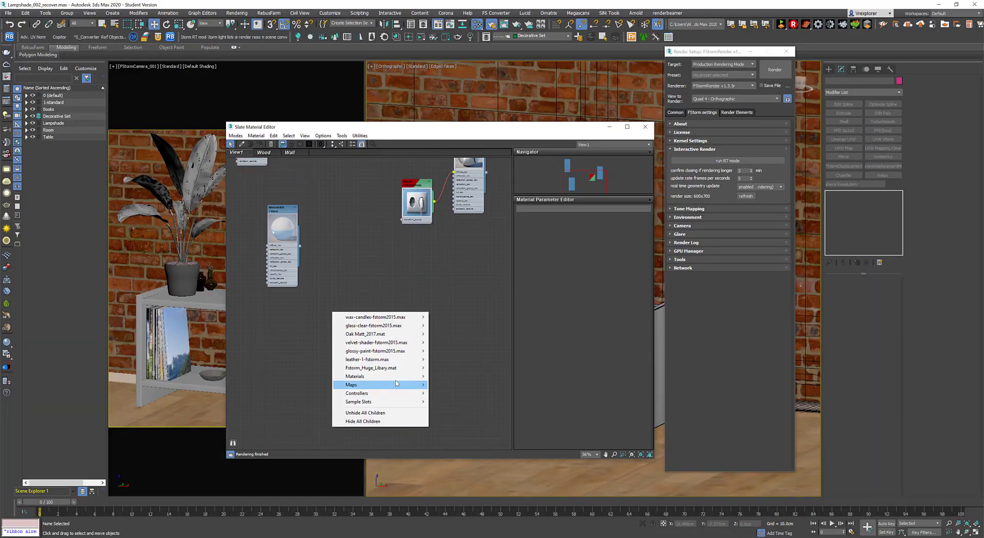
{"action": "mouse_move", "coordinate": [394, 387]}
{"action": "mouse_move", "coordinate": [461, 426]}
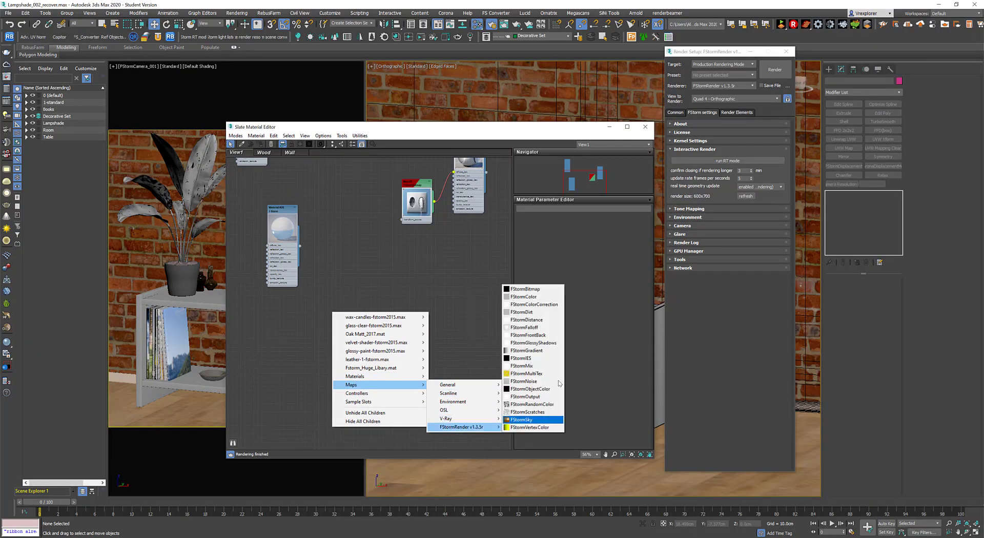
{"action": "left_click", "coordinate": [530, 288]}
{"action": "left_click_drag", "start_coordinate": [330, 314], "coordinate": [412, 315]}
{"action": "double_click", "coordinate": [412, 314]}
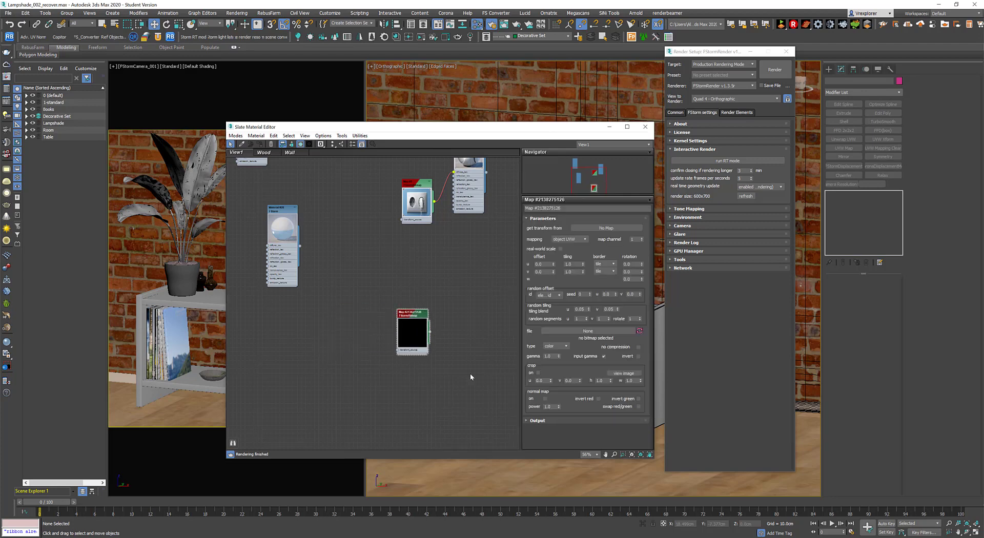
- Load pond_bridge_night_16k.hdr from the project's Maps folder into the FStormBitmap, accepting the default HDRI load settings
{"action": "left_click", "coordinate": [567, 331]}
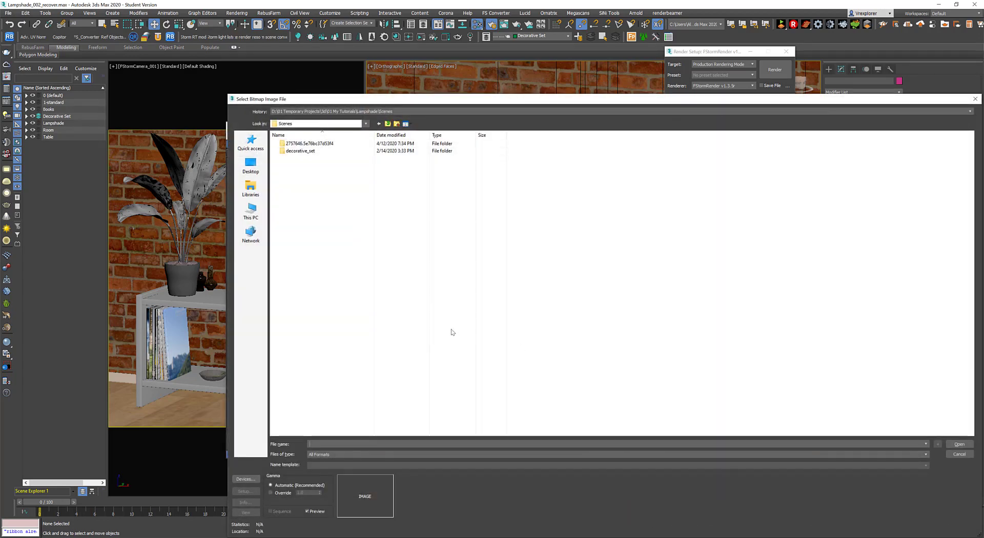
{"action": "left_click", "coordinate": [388, 124]}
{"action": "double_click", "coordinate": [296, 144]}
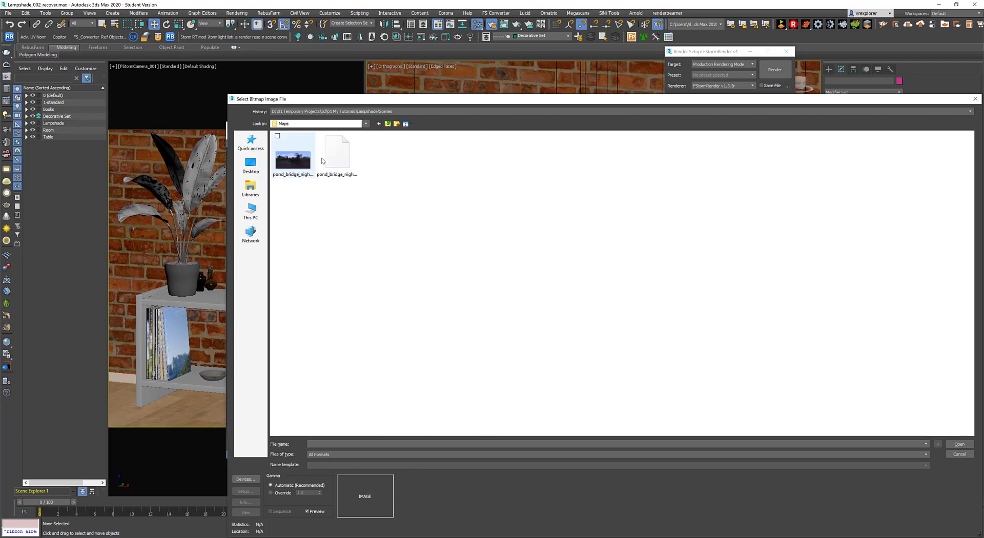
{"action": "left_click", "coordinate": [335, 154]}
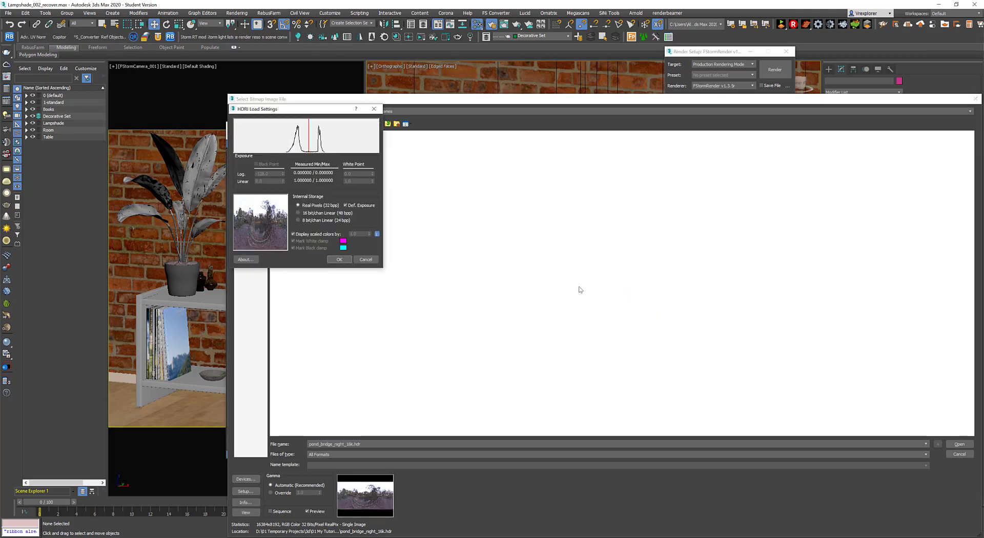
{"action": "left_click", "coordinate": [339, 260]}
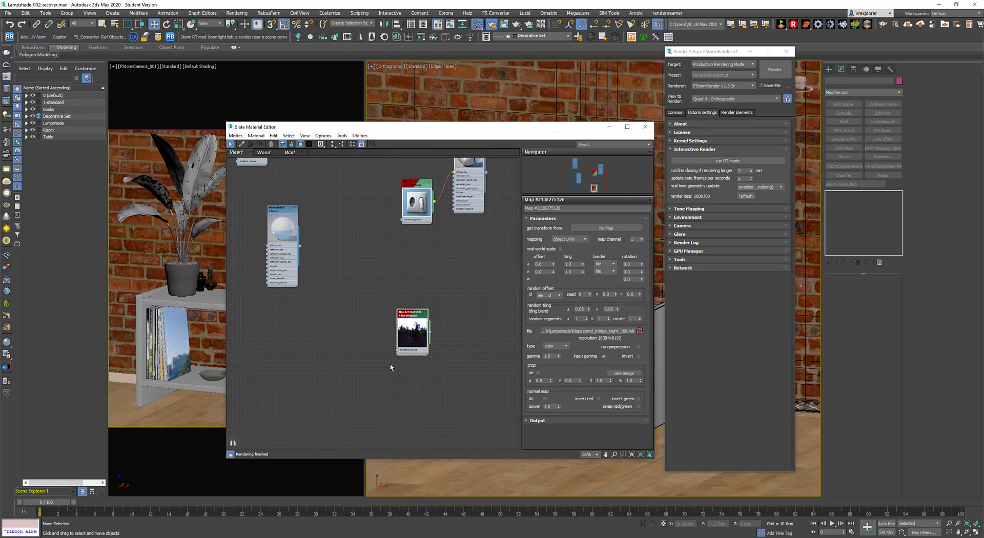
- Set the HDRI bitmap's gamma to 2.2
{"action": "double_click", "coordinate": [547, 355]}
{"action": "type", "text": "2.2"}
{"action": "key", "text": "Return"}
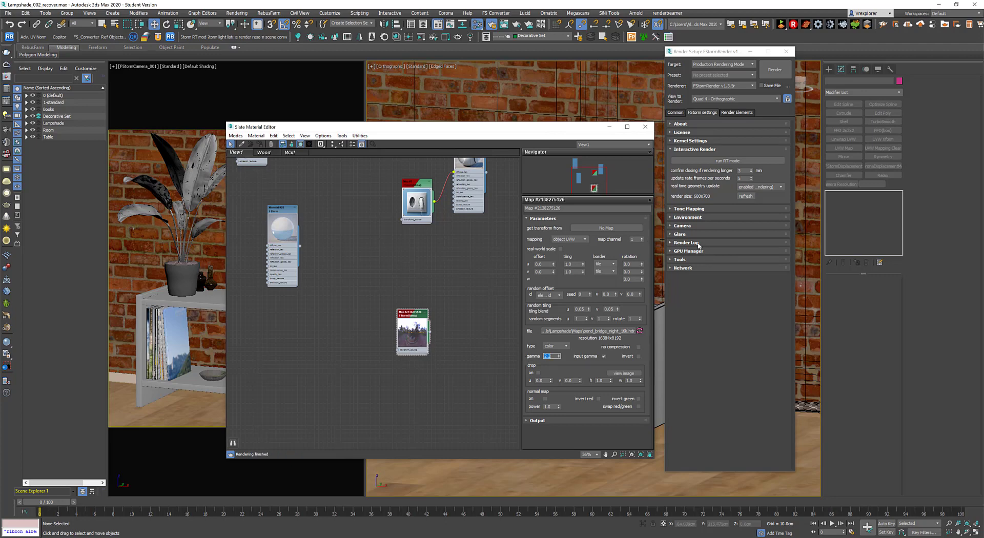
- Show the FStorm Environment settings and start the RT interactive render, placing its window clear of the settings
{"action": "left_click", "coordinate": [687, 216]}
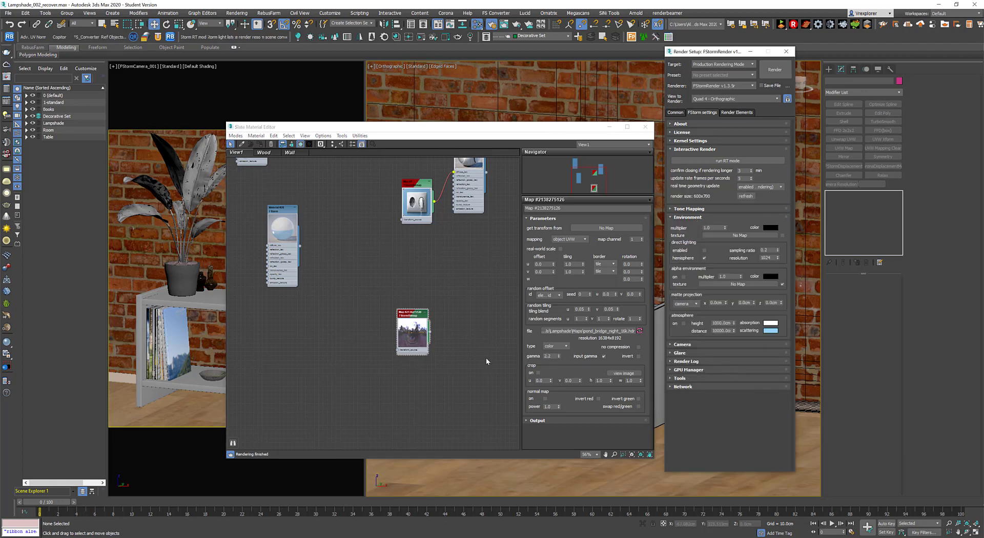
{"action": "left_click_drag", "start_coordinate": [479, 129], "coordinate": [623, 254]}
{"action": "left_click", "coordinate": [726, 161]}
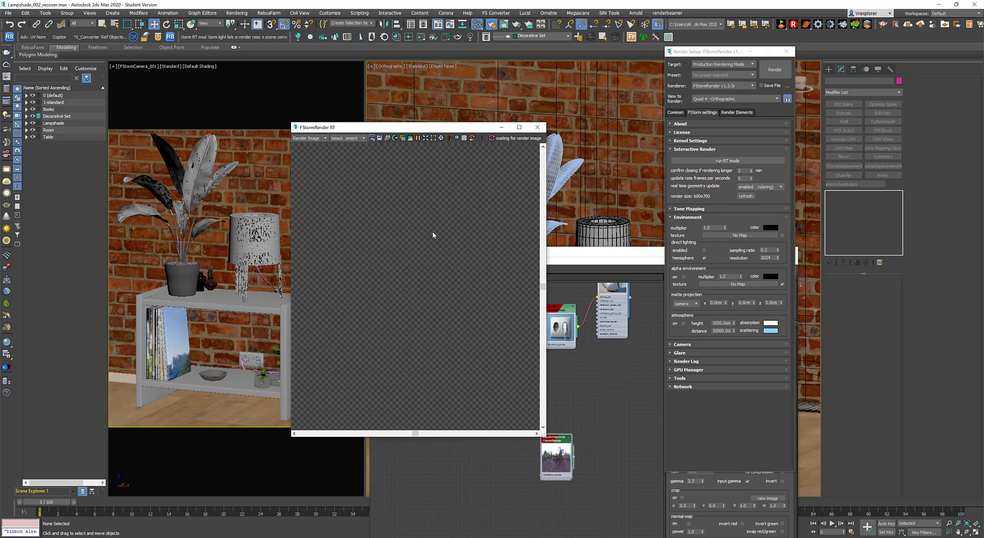
{"action": "left_click_drag", "start_coordinate": [439, 134], "coordinate": [239, 104]}
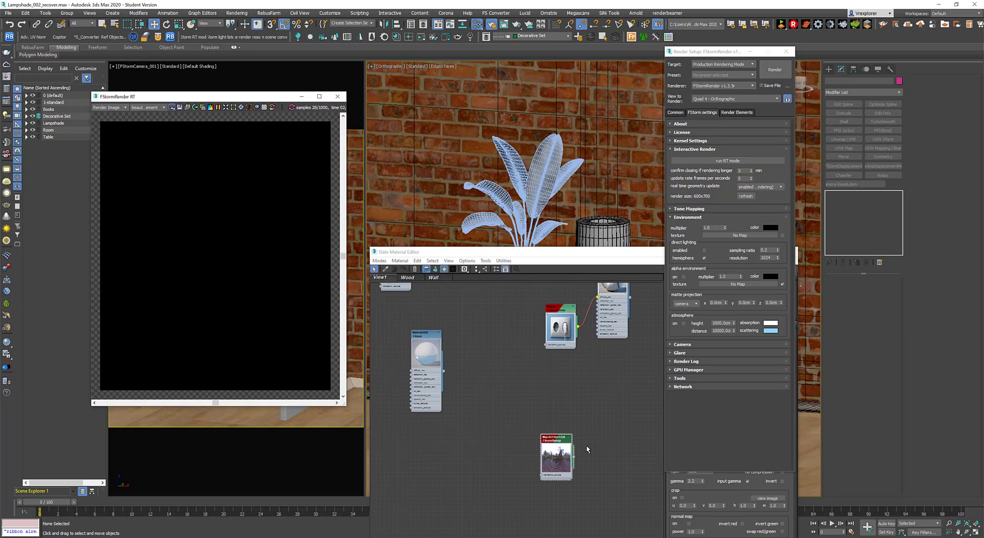
- Assign the HDRI bitmap to the FStorm environment texture as an instance
{"action": "left_click_drag", "start_coordinate": [573, 456], "coordinate": [603, 433]}
{"action": "left_click", "coordinate": [592, 426]}
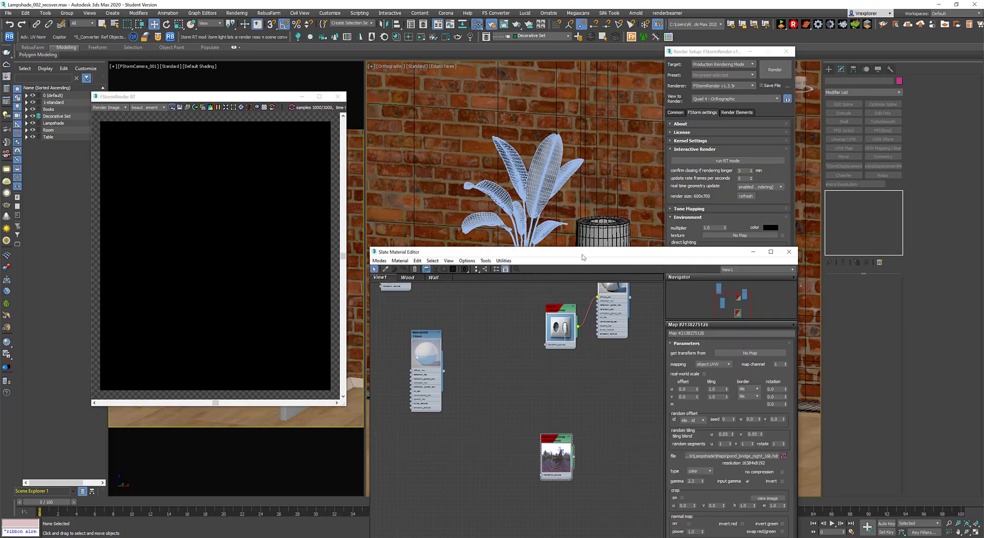
{"action": "left_click_drag", "start_coordinate": [589, 253], "coordinate": [432, 229]}
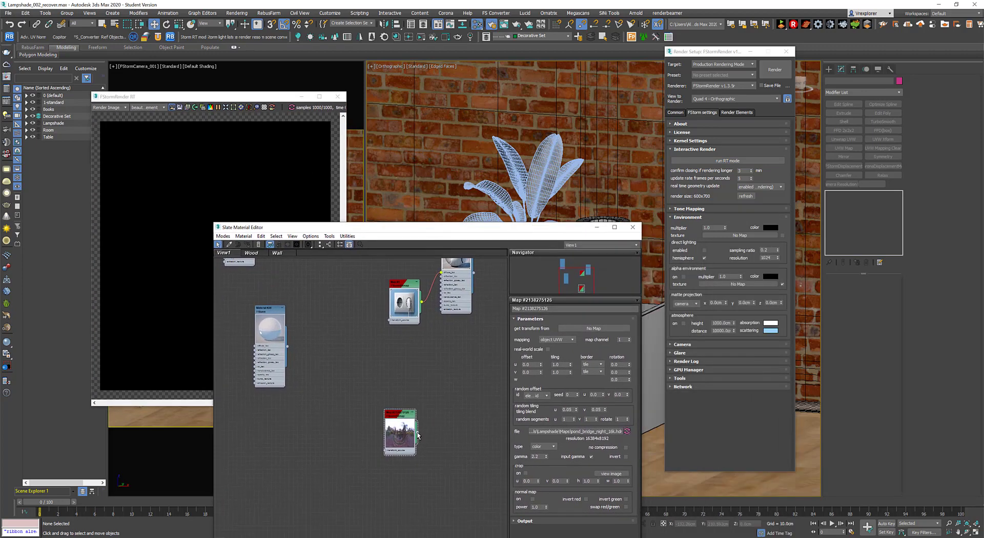
{"action": "left_click_drag", "start_coordinate": [417, 436], "coordinate": [741, 236]}
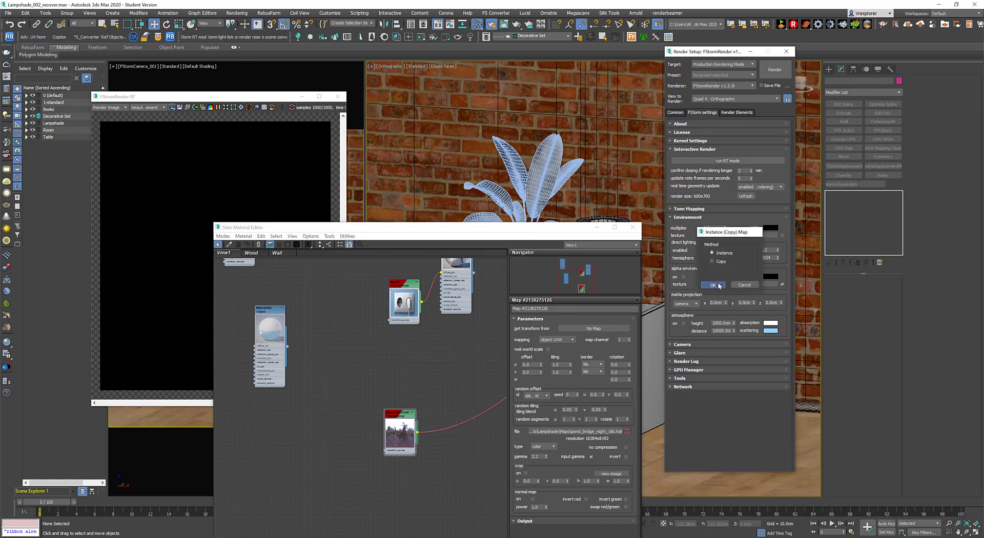
{"action": "left_click", "coordinate": [713, 285]}
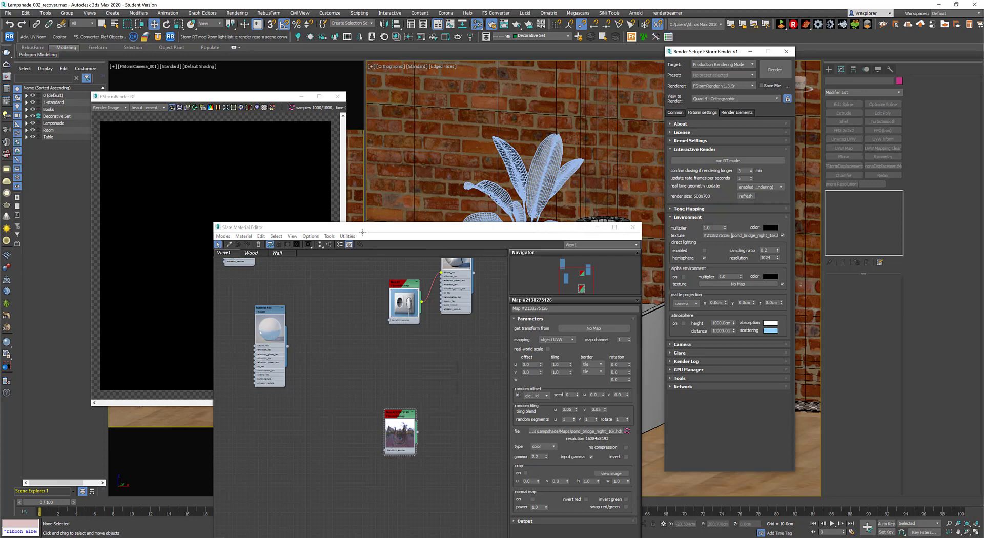
- Set the HDRI bitmap's mapping to spherical environment and move the material editor clear of the render settings
{"action": "left_click_drag", "start_coordinate": [362, 232], "coordinate": [542, 402]}
{"action": "left_click", "coordinate": [271, 429]}
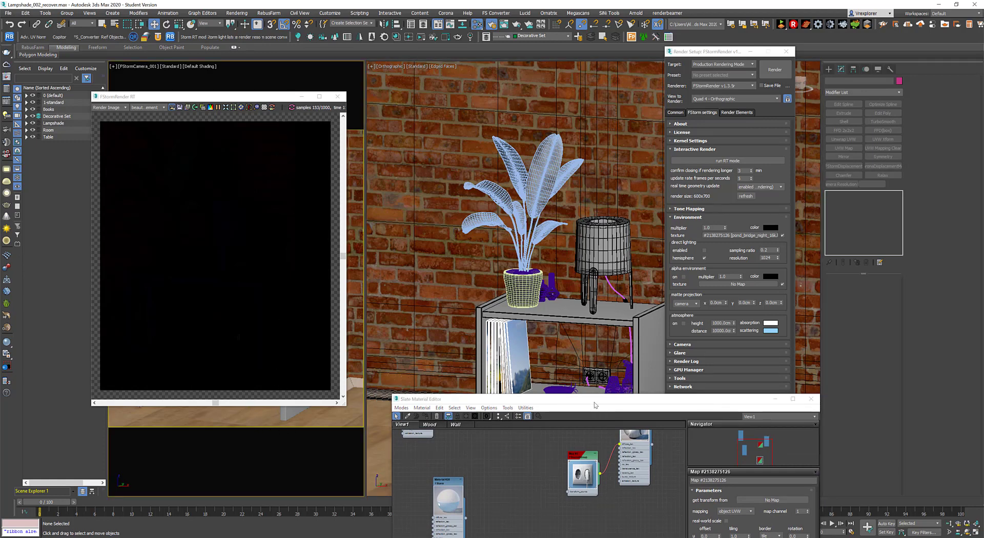
{"action": "left_click_drag", "start_coordinate": [595, 403], "coordinate": [579, 275]}
{"action": "left_click", "coordinate": [720, 383]}
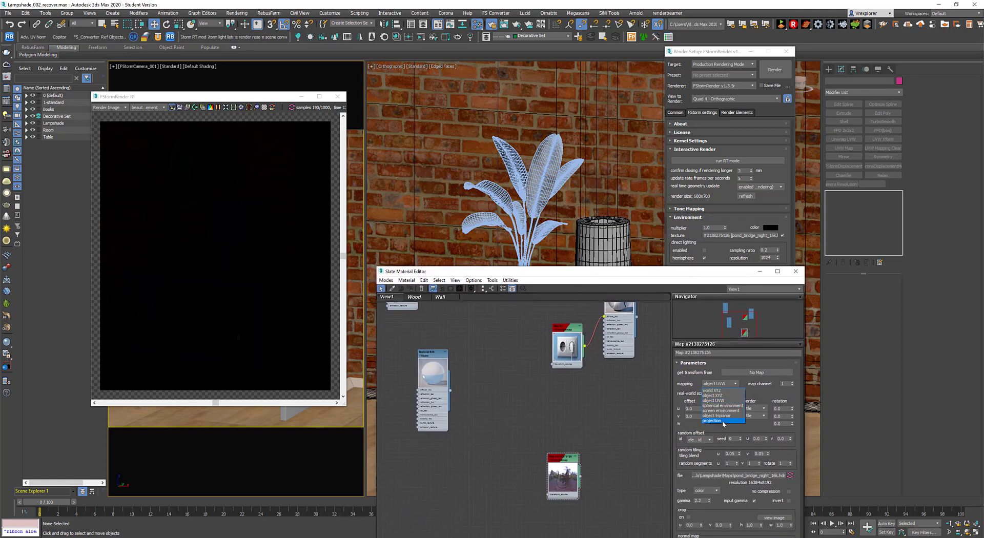
{"action": "left_click", "coordinate": [737, 411]}
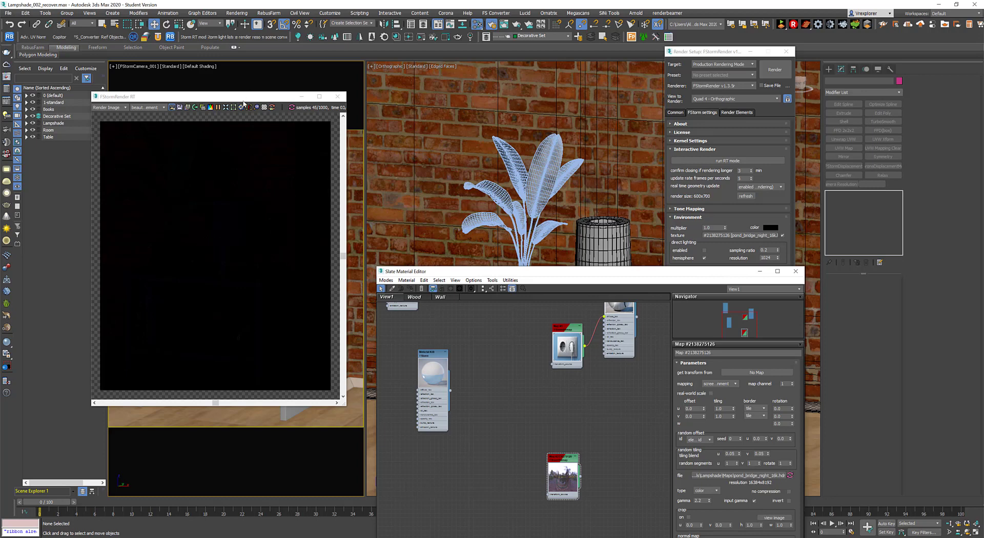
{"action": "left_click_drag", "start_coordinate": [244, 104], "coordinate": [245, 116]}
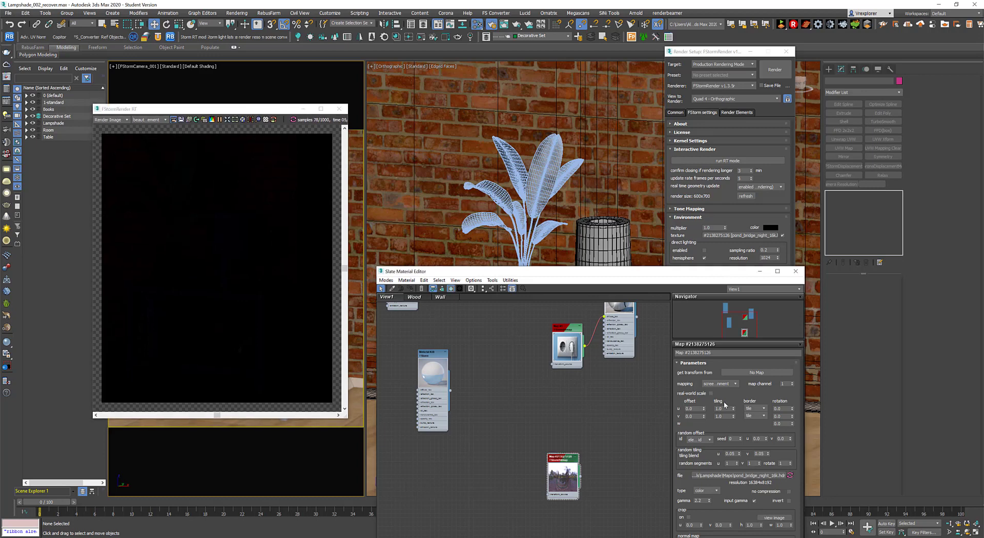
{"action": "left_click", "coordinate": [720, 384]}
{"action": "left_click", "coordinate": [732, 406]}
{"action": "left_click_drag", "start_coordinate": [571, 273], "coordinate": [578, 429]}
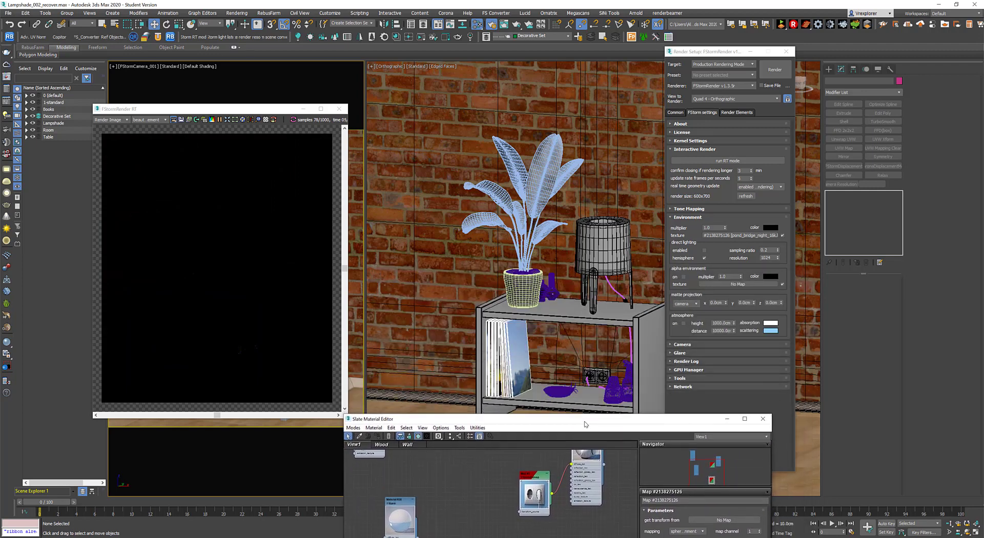
- Keep the environment multiplier at 1.0 and set the render's tone mapping exposure to 12
{"action": "left_click", "coordinate": [712, 228]}
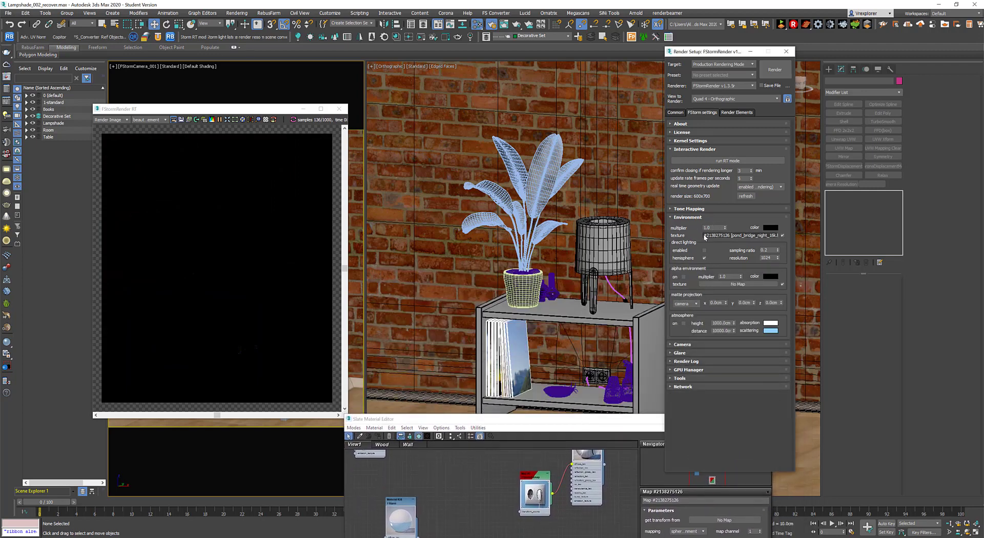
{"action": "key", "text": "Return"}
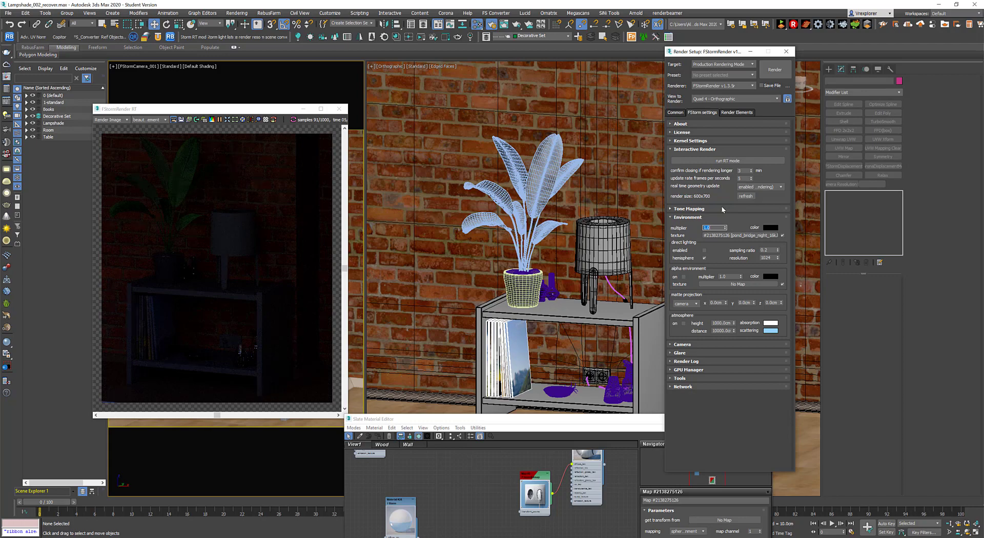
{"action": "left_click", "coordinate": [711, 210]}
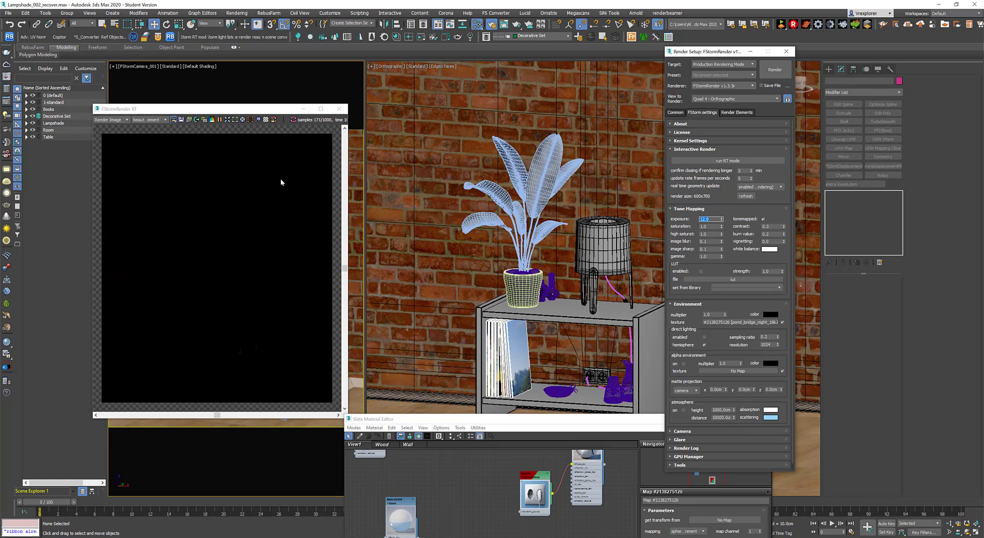
- Select FStormCamera_001 from its viewport and turn off its tone mapping override, keeping the RT render window clear of the settings
{"action": "left_click_drag", "start_coordinate": [267, 109], "coordinate": [481, 168]}
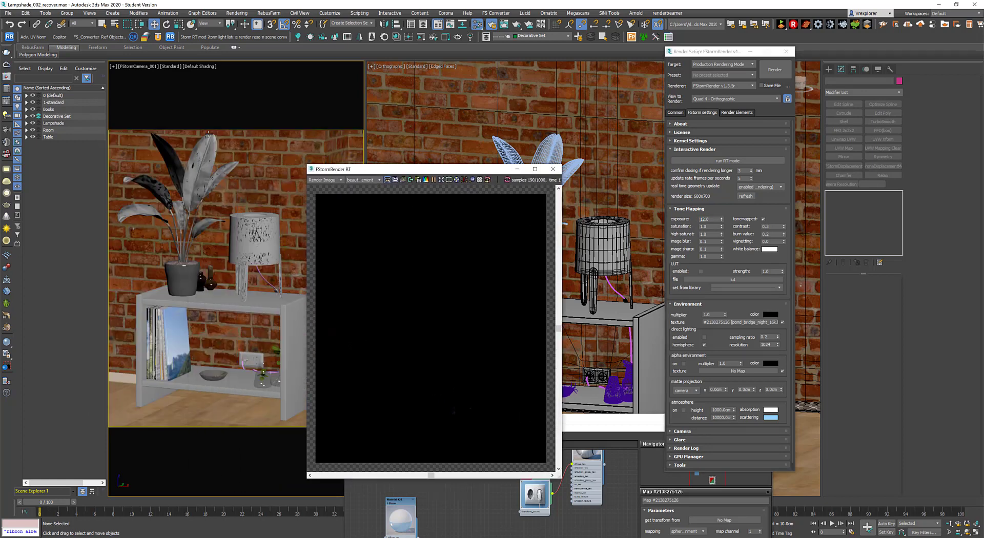
{"action": "left_click", "coordinate": [138, 70]}
{"action": "left_click", "coordinate": [170, 234]}
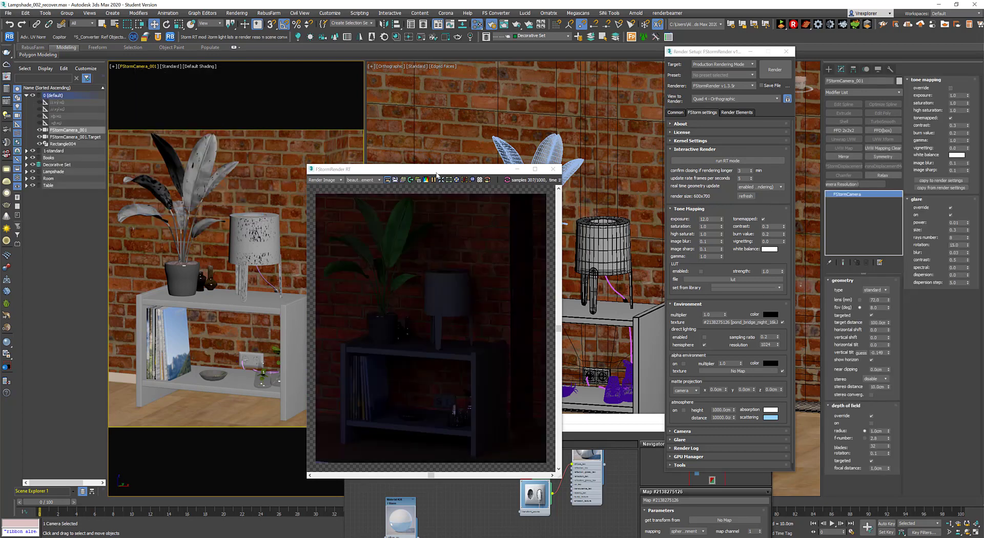
{"action": "left_click_drag", "start_coordinate": [436, 176], "coordinate": [218, 98]}
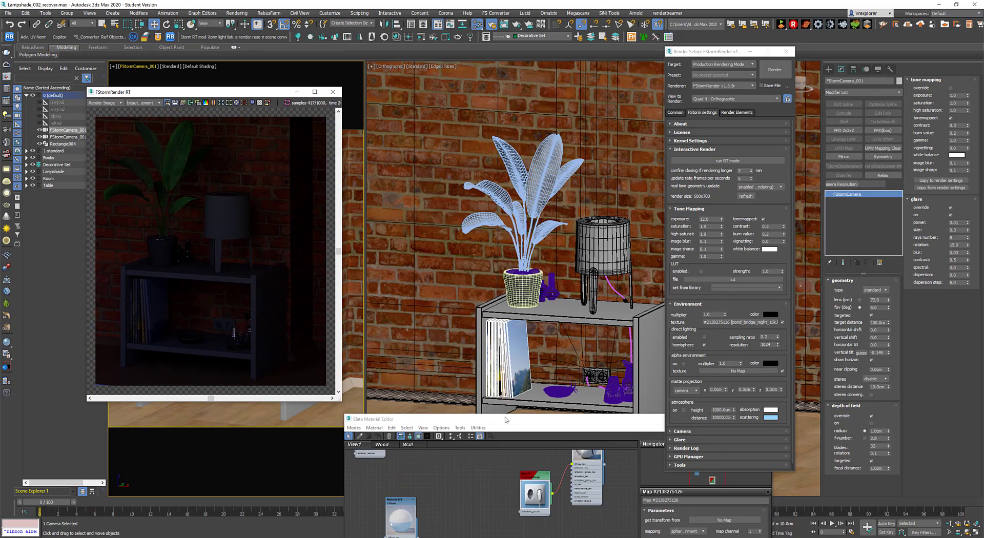
- Set the tone mapping exposure in the FStorm render settings to 8
{"action": "left_click_drag", "start_coordinate": [558, 424], "coordinate": [565, 408]}
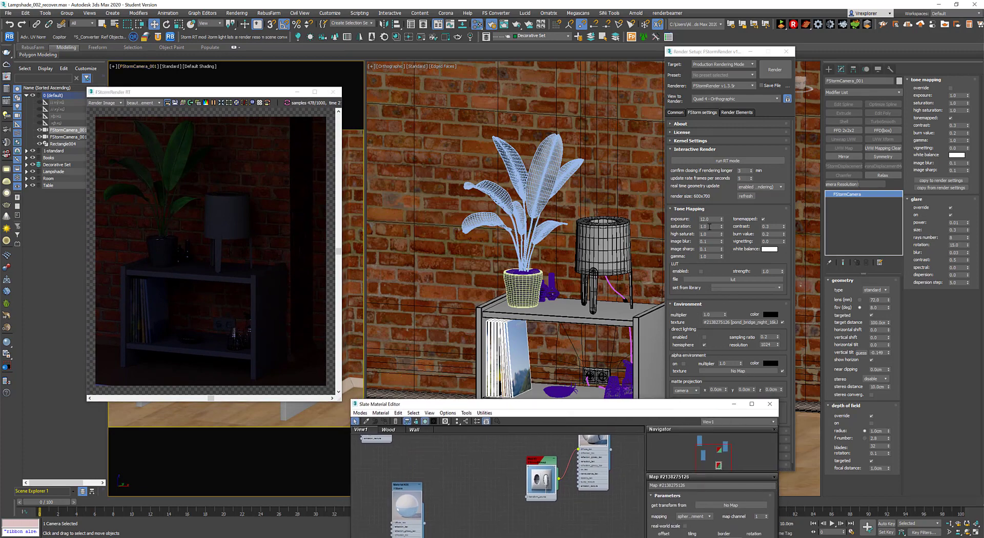
{"action": "left_click", "coordinate": [713, 217]}
{"action": "left_click", "coordinate": [712, 219]}
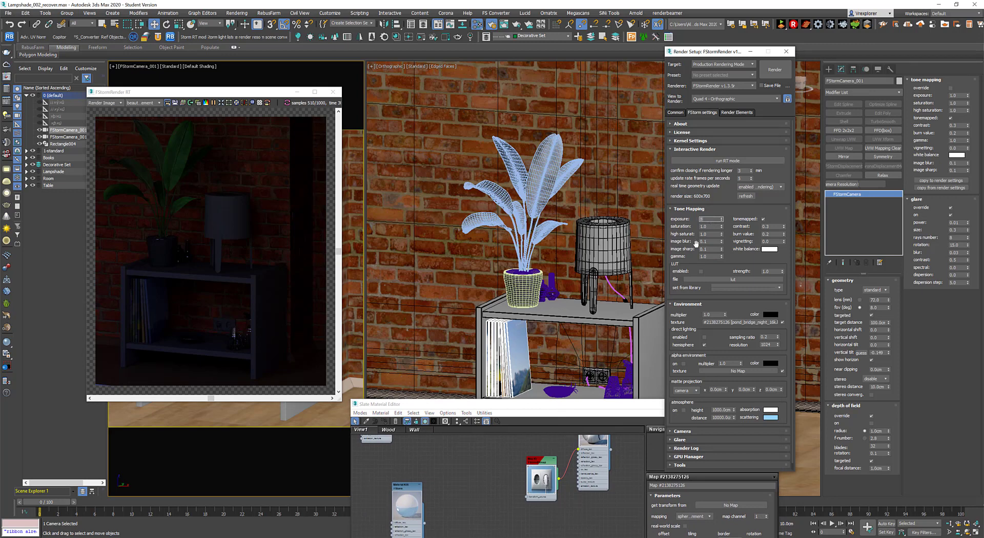
- Select the Lampshade group on the cabinet and open it for access to its individual parts
{"action": "left_click_drag", "start_coordinate": [568, 408], "coordinate": [557, 439]}
{"action": "left_click", "coordinate": [584, 262]}
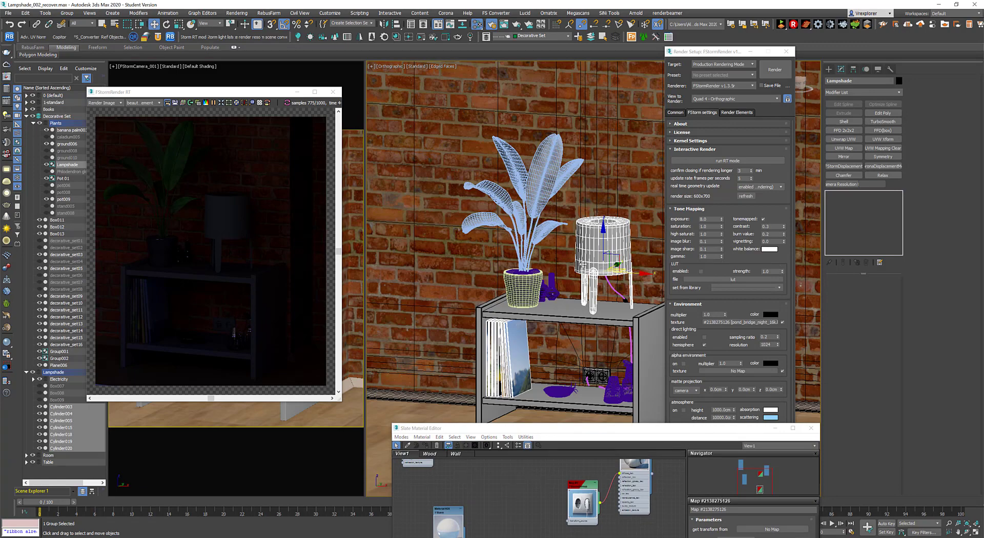
{"action": "scroll", "coordinate": [582, 265], "scroll_direction": "up", "scroll_amount": 8}
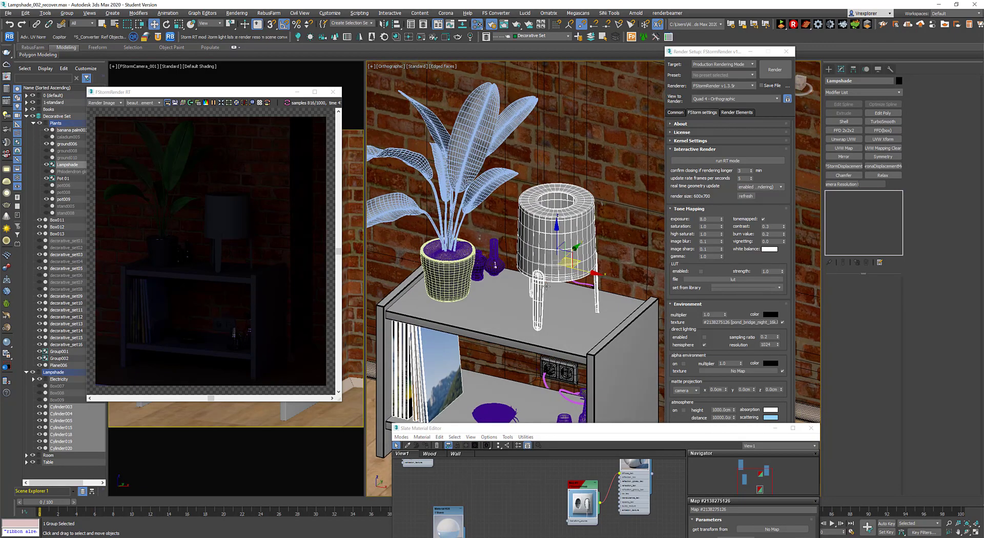
{"action": "scroll", "coordinate": [554, 242], "scroll_direction": "down", "scroll_amount": 3}
{"action": "left_click", "coordinate": [66, 13]}
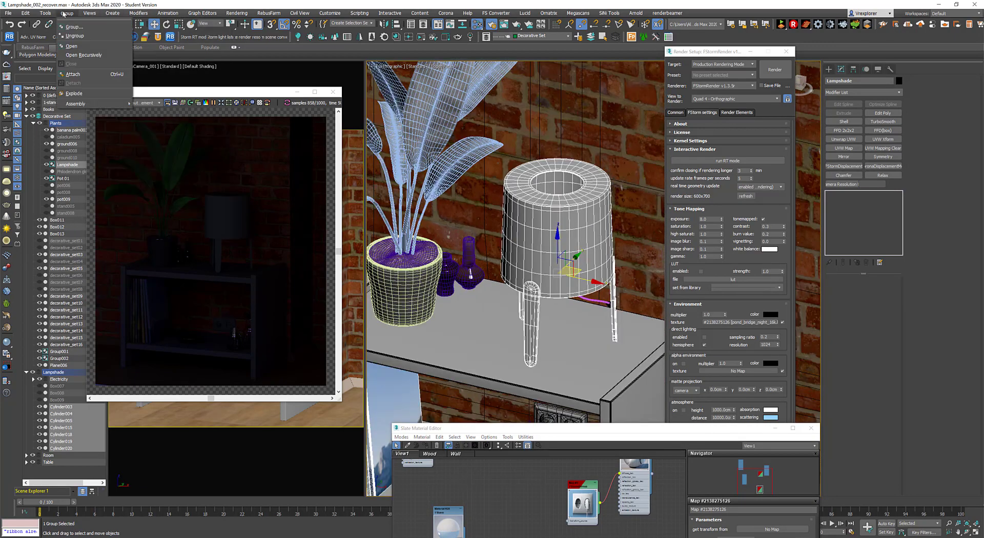
{"action": "left_click", "coordinate": [70, 46]}
- Select the lamp's shade together with its three legs
{"action": "left_click", "coordinate": [530, 302]}
{"action": "left_click", "coordinate": [541, 259], "text": "ctrl"}
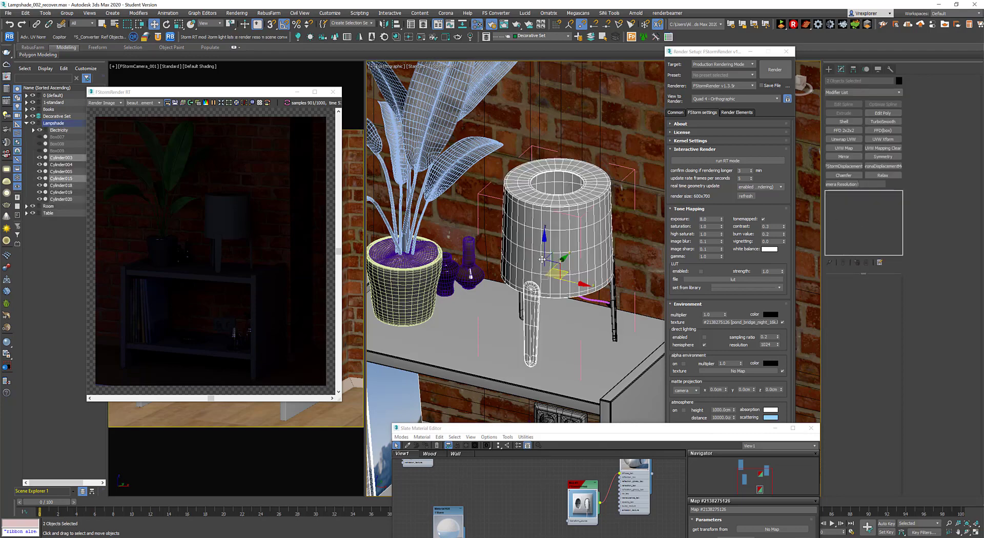
{"action": "left_click", "coordinate": [615, 316], "text": "ctrl"}
{"action": "middle_click_drag", "start_coordinate": [595, 319], "coordinate": [525, 286], "text": "alt"}
{"action": "left_click", "coordinate": [512, 303], "text": "ctrl"}
{"action": "key", "text": "p"}
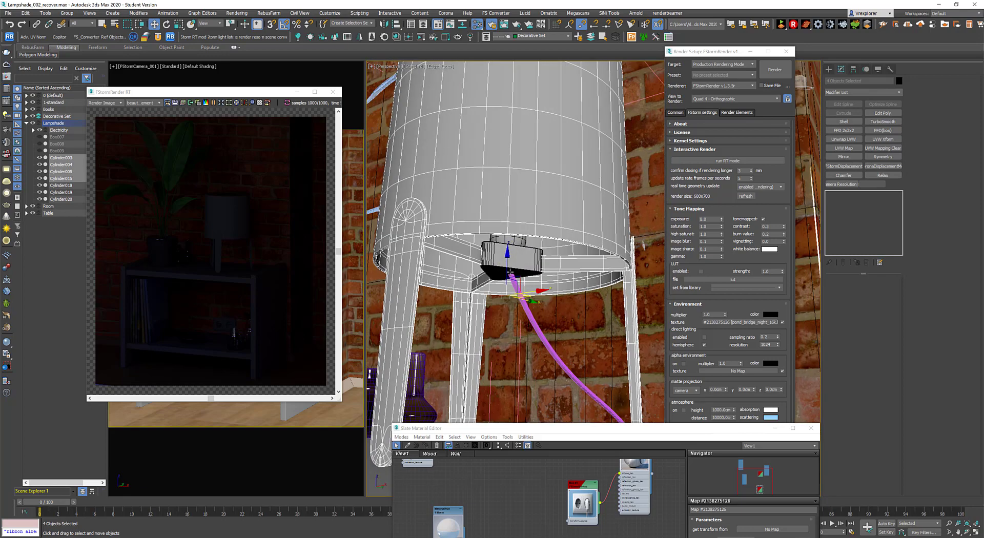
{"action": "scroll", "coordinate": [564, 414], "scroll_direction": "down", "scroll_amount": 5}
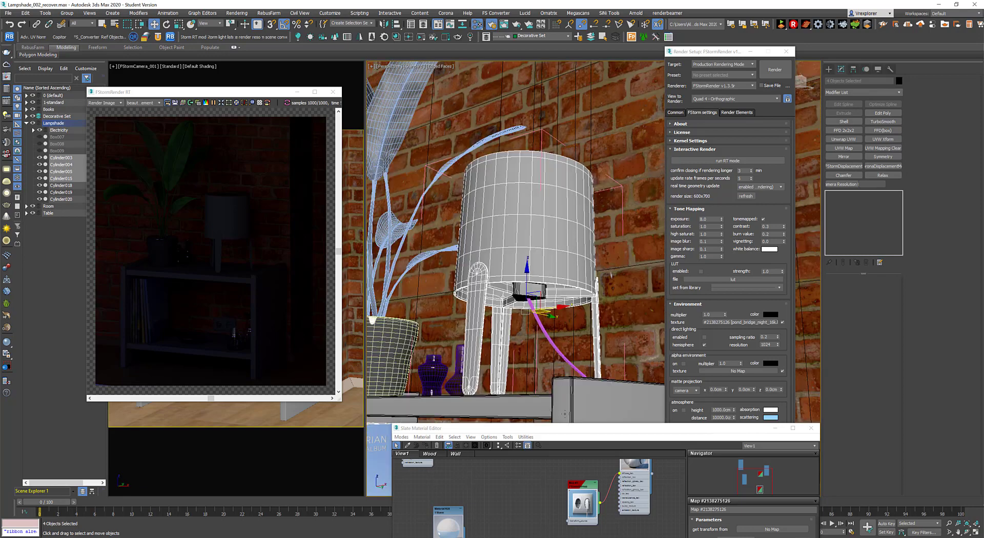
- Create a new material editor view named Plastics
{"action": "left_click_drag", "start_coordinate": [578, 428], "coordinate": [557, 123]}
{"action": "right_click", "coordinate": [467, 149]}
{"action": "left_click", "coordinate": [499, 153]}
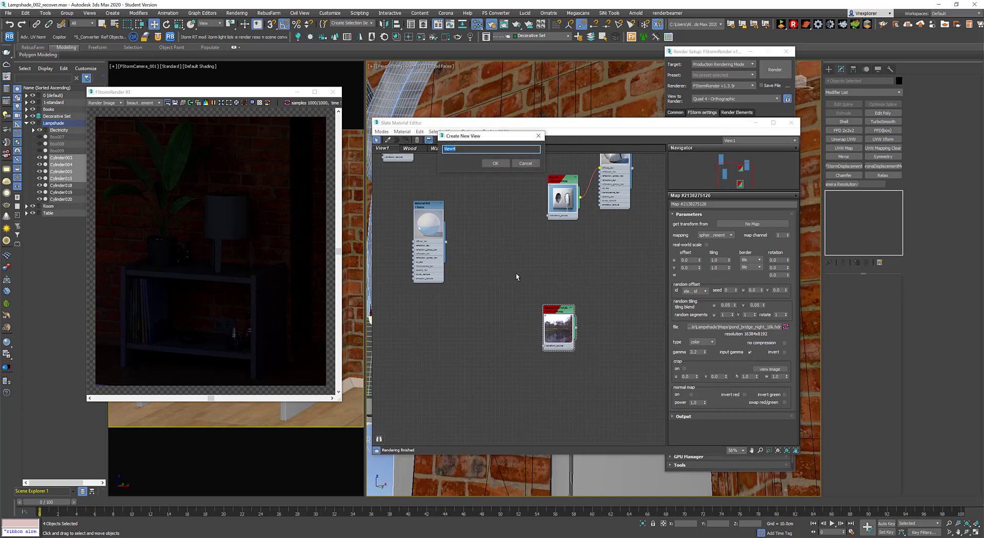
{"action": "type", "text": "Plastics"}
{"action": "key", "text": "Return"}
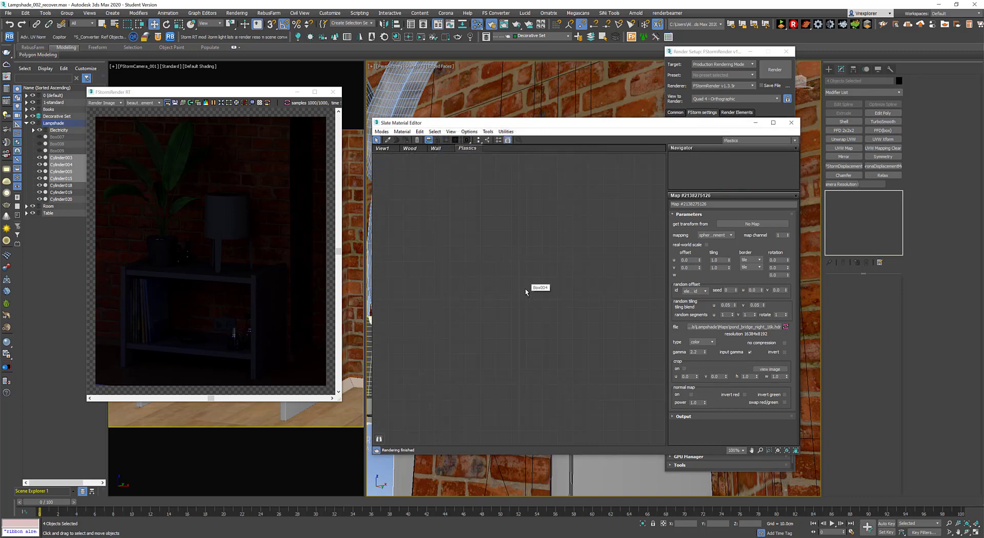
- Create an FStorm material in the Plastics view and assign it to the selected lamp shade and legs
{"action": "right_click", "coordinate": [508, 271]}
{"action": "mouse_move", "coordinate": [566, 341]}
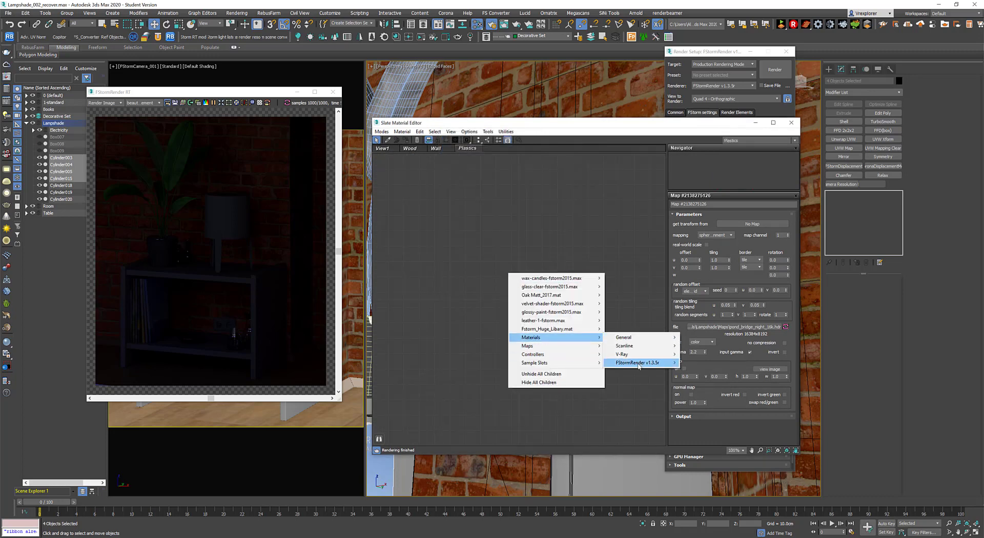
{"action": "mouse_move", "coordinate": [648, 365]}
{"action": "left_click", "coordinate": [699, 363]}
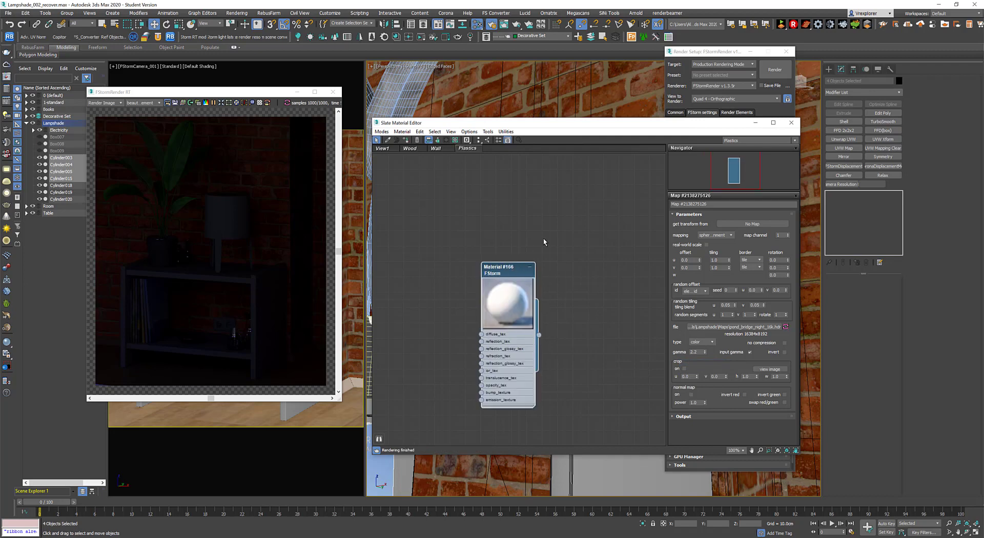
{"action": "left_click_drag", "start_coordinate": [493, 275], "coordinate": [546, 243]}
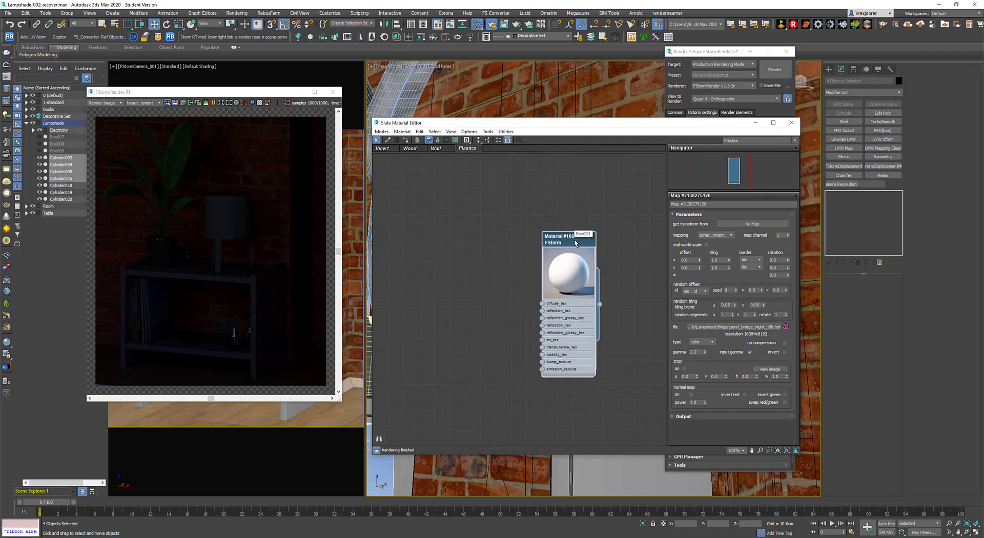
{"action": "right_click", "coordinate": [560, 239]}
{"action": "left_click", "coordinate": [600, 251]}
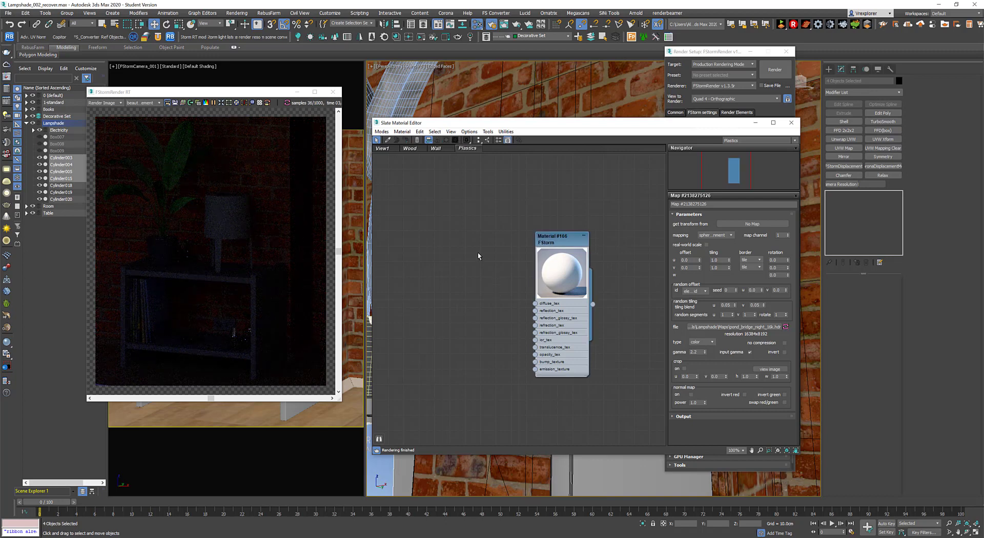
- Add an FStormRender map beside the new material in the Plastics view
{"action": "right_click", "coordinate": [412, 258]}
{"action": "mouse_move", "coordinate": [461, 330]}
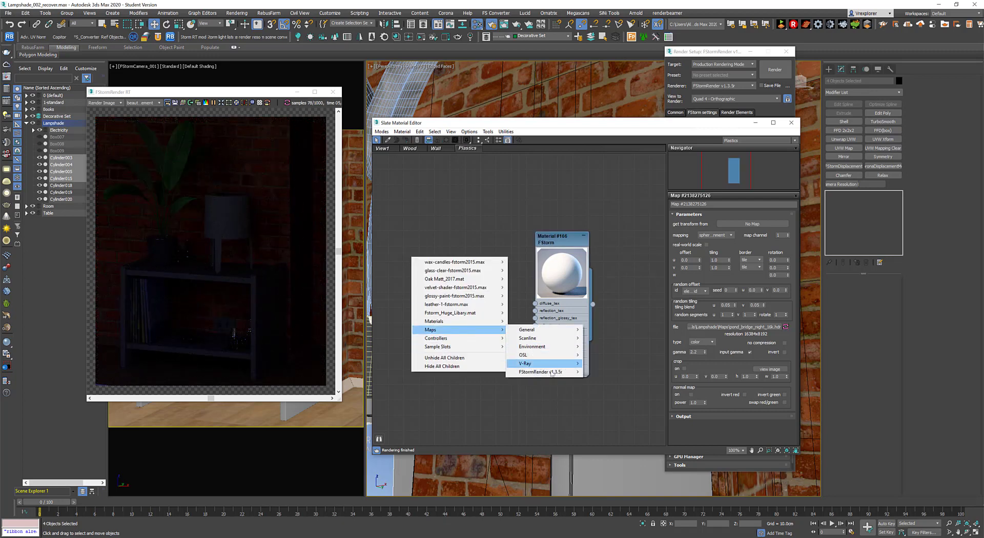
- Add an FStormColor map to the material graph and set its color to light grey
{"action": "mouse_move", "coordinate": [549, 373]}
{"action": "left_click", "coordinate": [602, 380]}
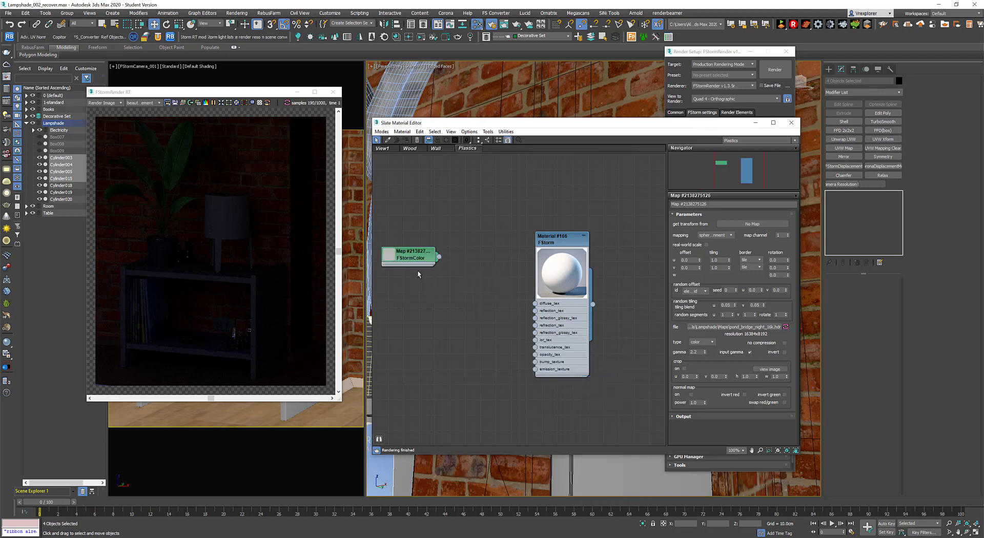
{"action": "left_click_drag", "start_coordinate": [419, 257], "coordinate": [434, 239]}
{"action": "double_click", "coordinate": [434, 239]}
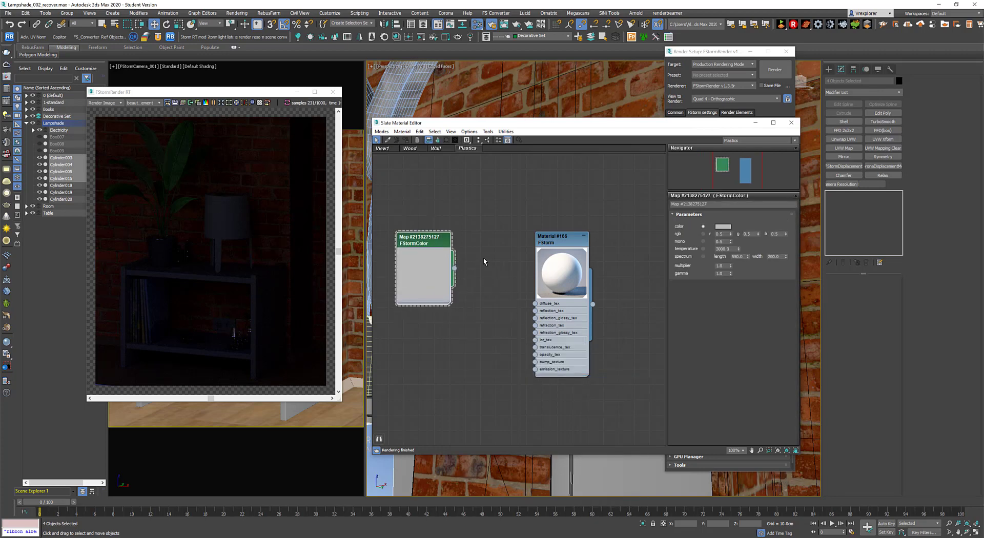
{"action": "left_click", "coordinate": [724, 226]}
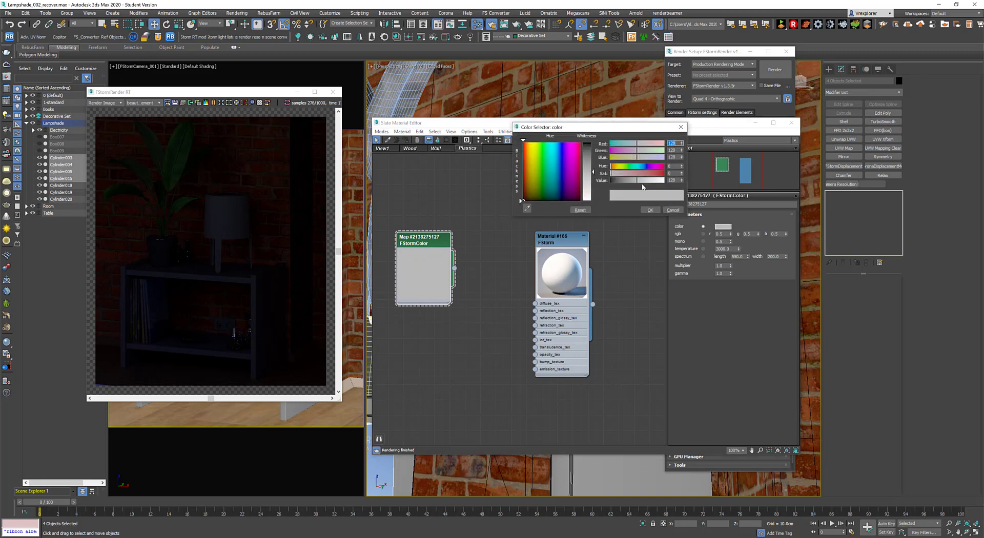
{"action": "left_click_drag", "start_coordinate": [642, 181], "coordinate": [658, 180]}
{"action": "left_click", "coordinate": [650, 210]}
- Connect the FStormColor map to the diffuse_tex slot of Material #166 and arrange the nodes
{"action": "left_click_drag", "start_coordinate": [454, 268], "coordinate": [535, 302]}
{"action": "middle_click_drag", "start_coordinate": [558, 244], "coordinate": [571, 243]}
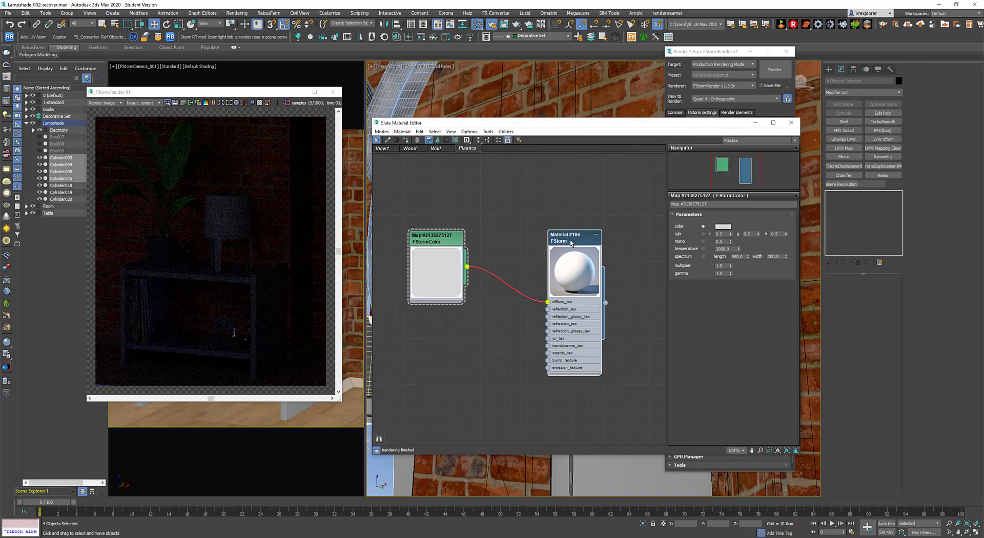
{"action": "left_click_drag", "start_coordinate": [571, 243], "coordinate": [573, 245]}
{"action": "left_click", "coordinate": [472, 220]}
{"action": "left_click_drag", "start_coordinate": [441, 242], "coordinate": [425, 219]}
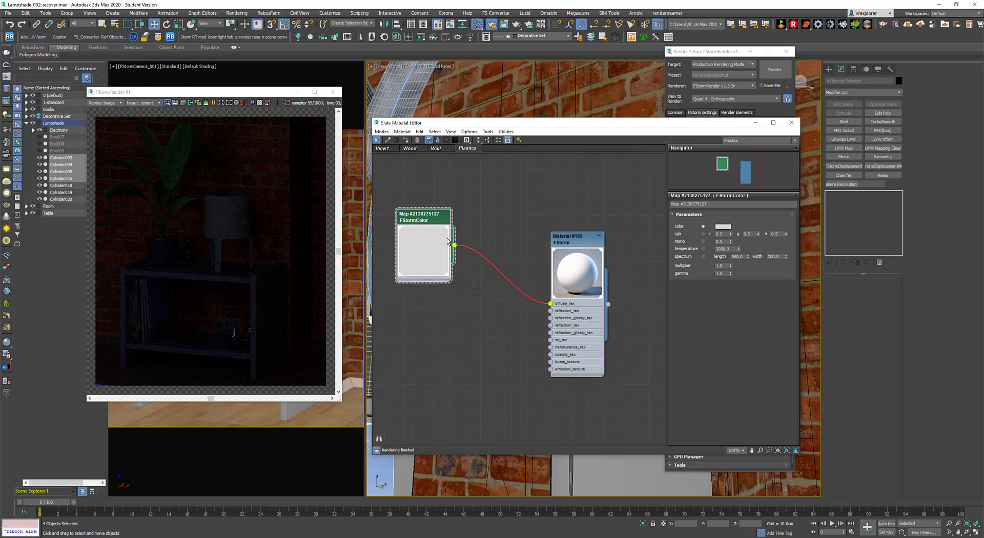
{"action": "left_click", "coordinate": [573, 244]}
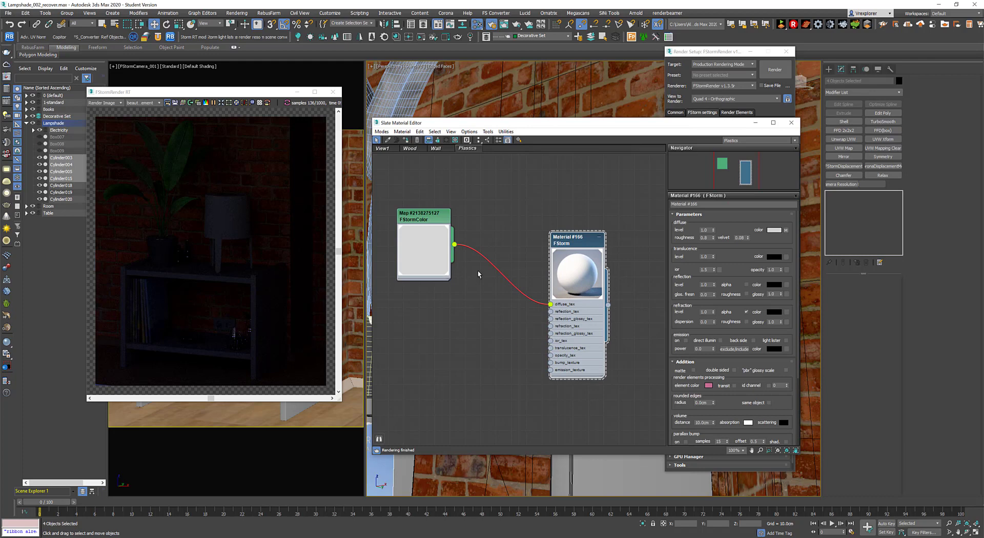
- Feed the FStormColor map into a new FStormColorCorrection map and set its offset to 0.8
{"action": "left_click_drag", "start_coordinate": [456, 246], "coordinate": [440, 329]}
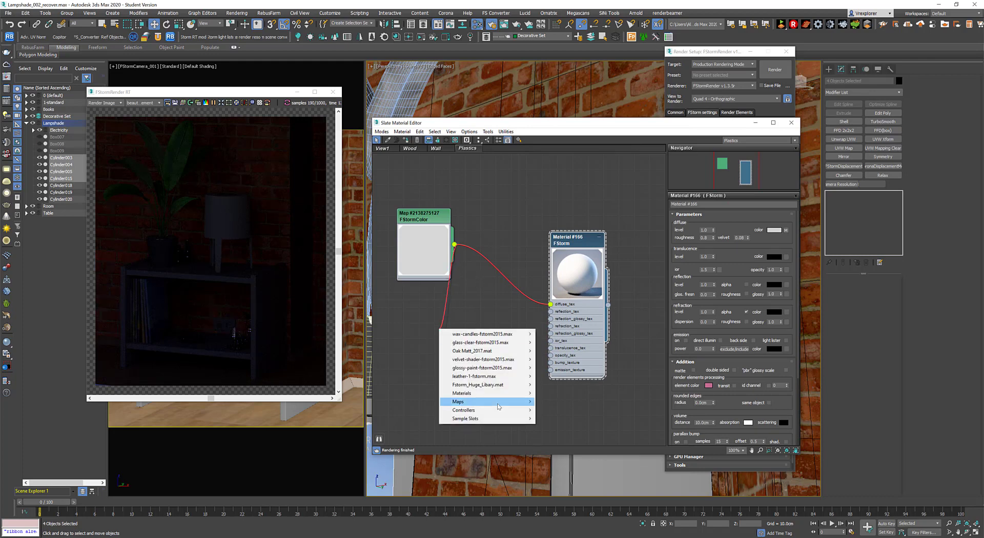
{"action": "mouse_move", "coordinate": [499, 404]}
{"action": "mouse_move", "coordinate": [583, 447]}
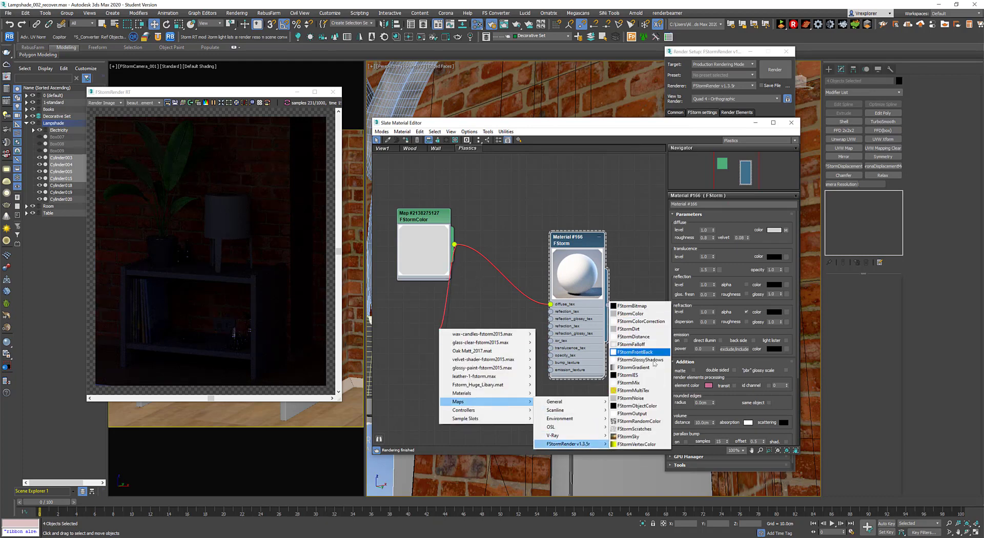
{"action": "left_click", "coordinate": [635, 321]}
{"action": "left_click", "coordinate": [452, 341]}
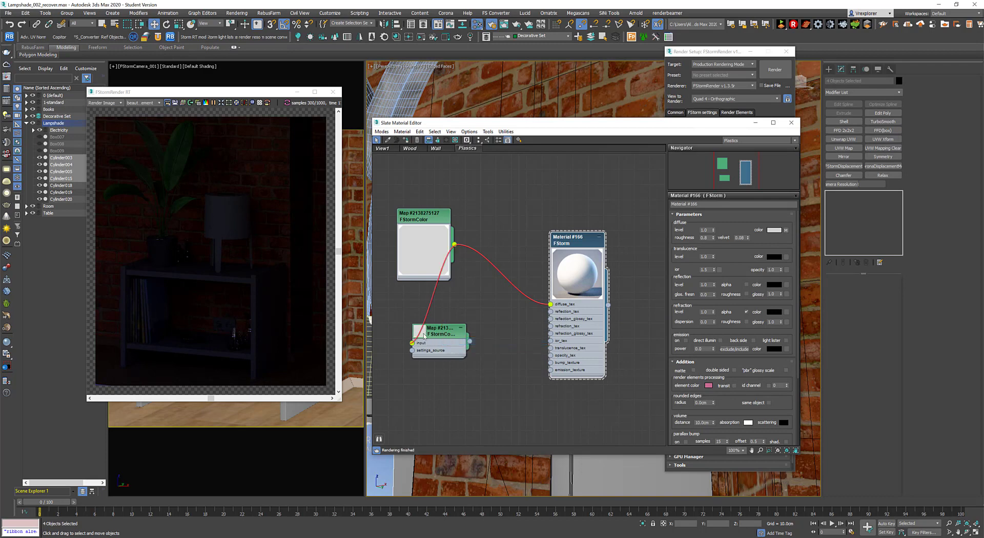
{"action": "double_click", "coordinate": [420, 332]}
{"action": "double_click", "coordinate": [447, 335]}
{"action": "left_click", "coordinate": [708, 275]}
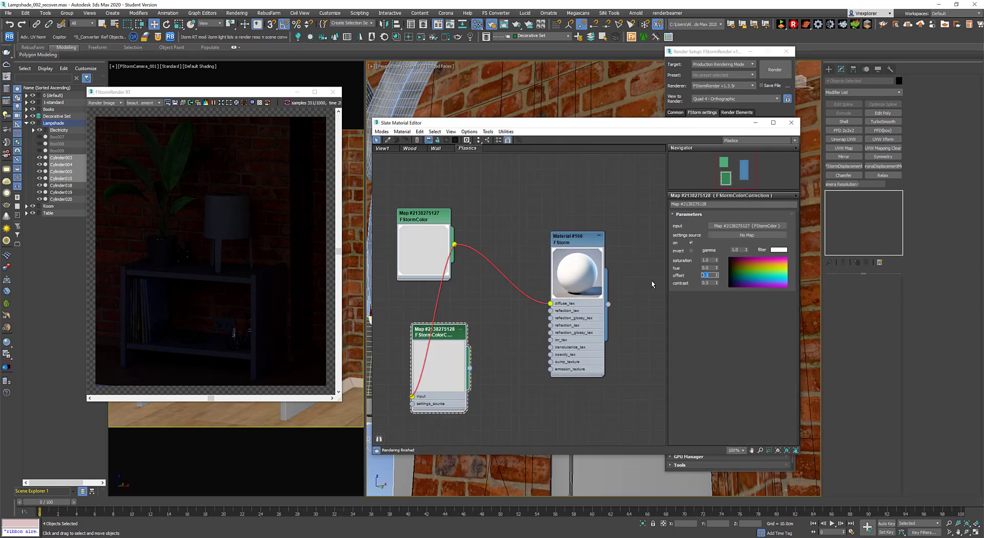
- Connect the FStormColorCorrection map to the translucence_tex slot of Material #166
{"action": "left_click_drag", "start_coordinate": [471, 368], "coordinate": [471, 367]}
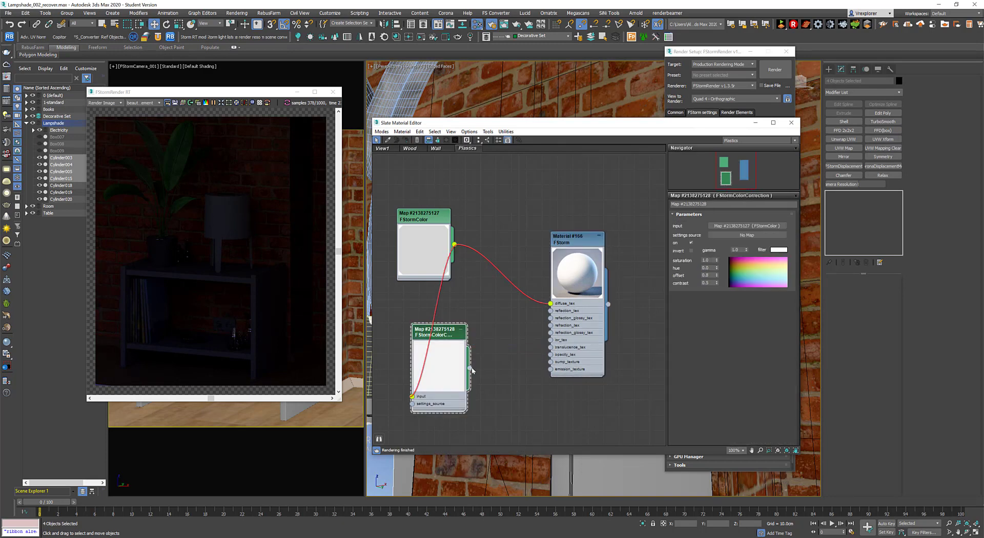
{"action": "left_click_drag", "start_coordinate": [531, 324], "coordinate": [554, 355]}
{"action": "scroll", "coordinate": [538, 330], "scroll_direction": "up", "scroll_amount": 2}
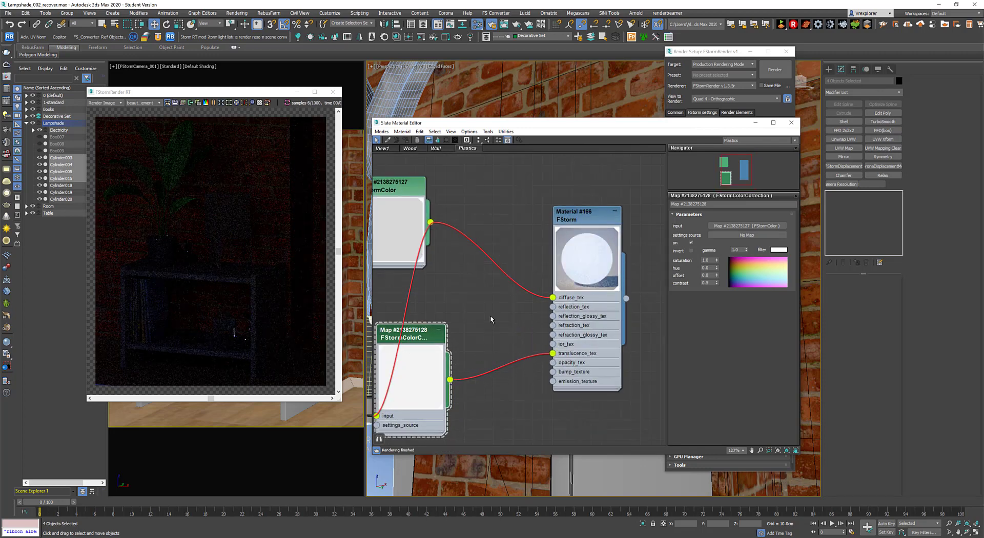
- Restrict the interactive render to a rectangular region around the table lamp
{"action": "left_click", "coordinate": [228, 104]}
{"action": "left_click_drag", "start_coordinate": [276, 294], "coordinate": [180, 179]}
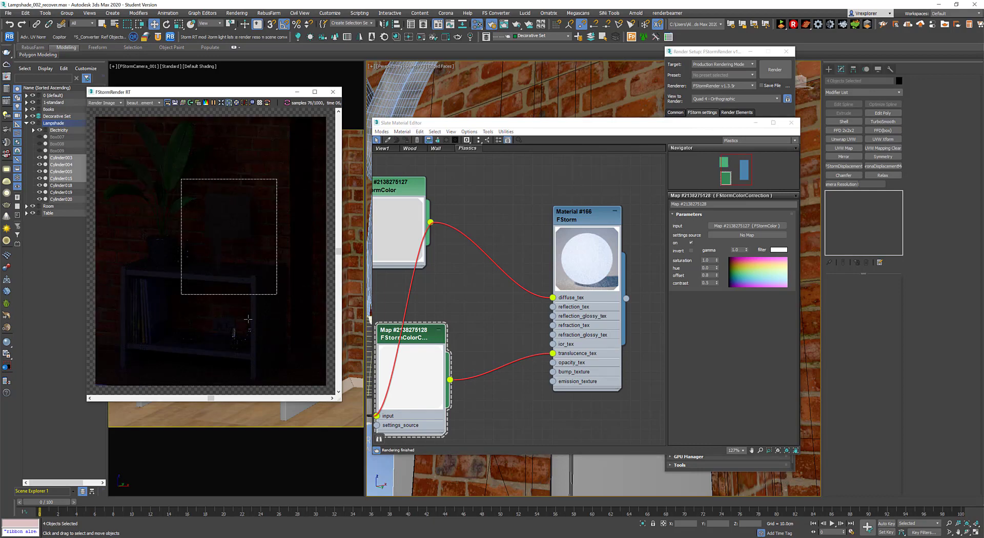
- Set the refraction color of Material #166 to grey and its refraction glossiness to 0.7
{"action": "scroll", "coordinate": [513, 302], "scroll_direction": "down", "scroll_amount": 5}
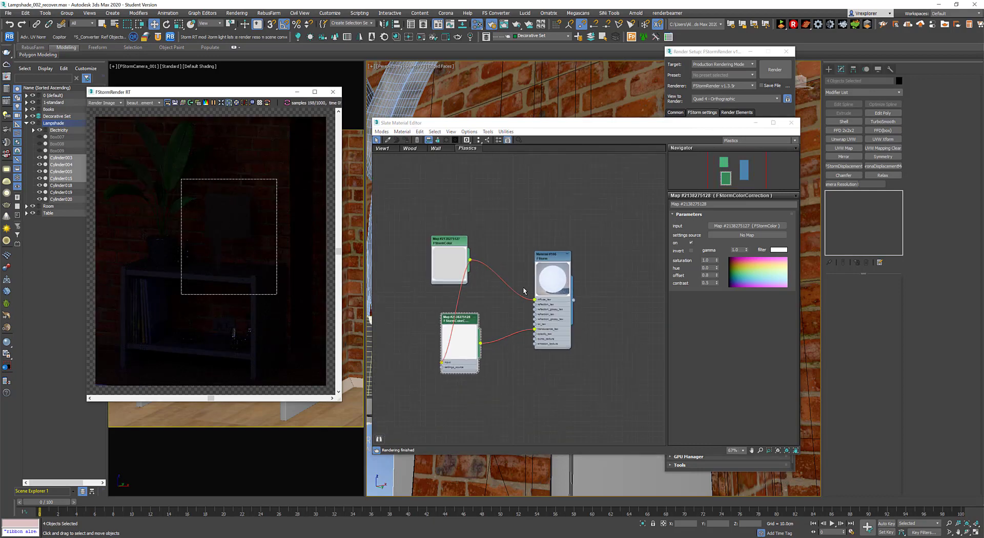
{"action": "double_click", "coordinate": [547, 256]}
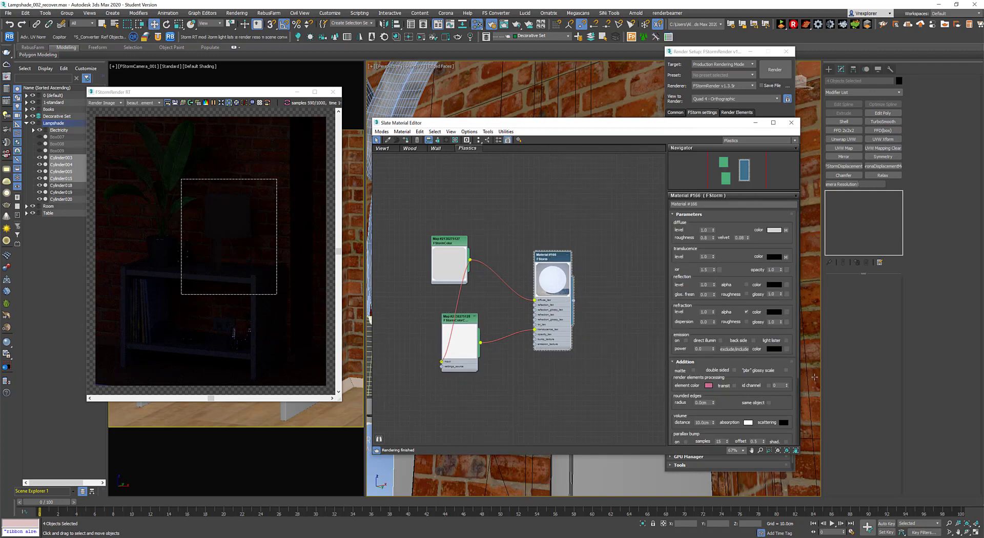
{"action": "left_click", "coordinate": [774, 312]}
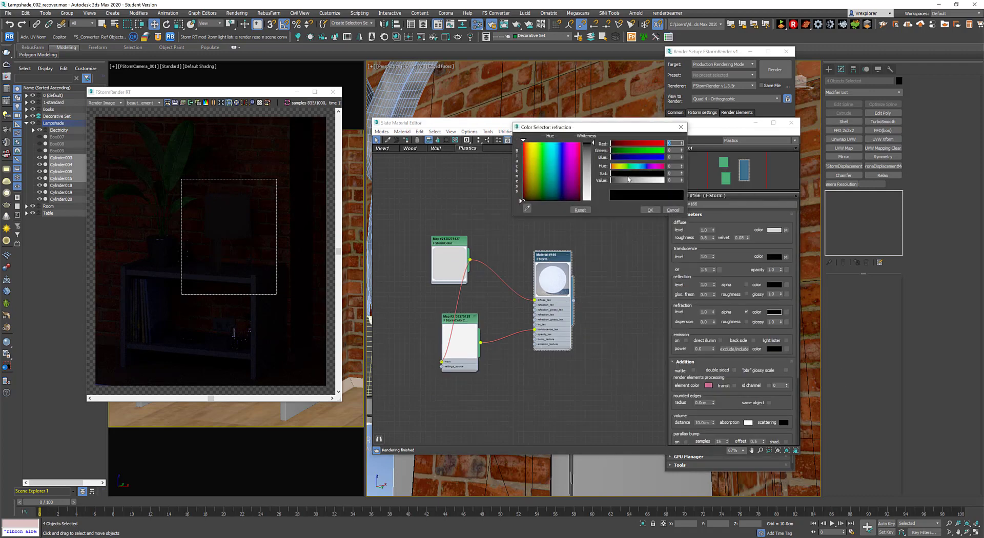
{"action": "left_click_drag", "start_coordinate": [623, 180], "coordinate": [650, 181]}
{"action": "left_click", "coordinate": [649, 210]}
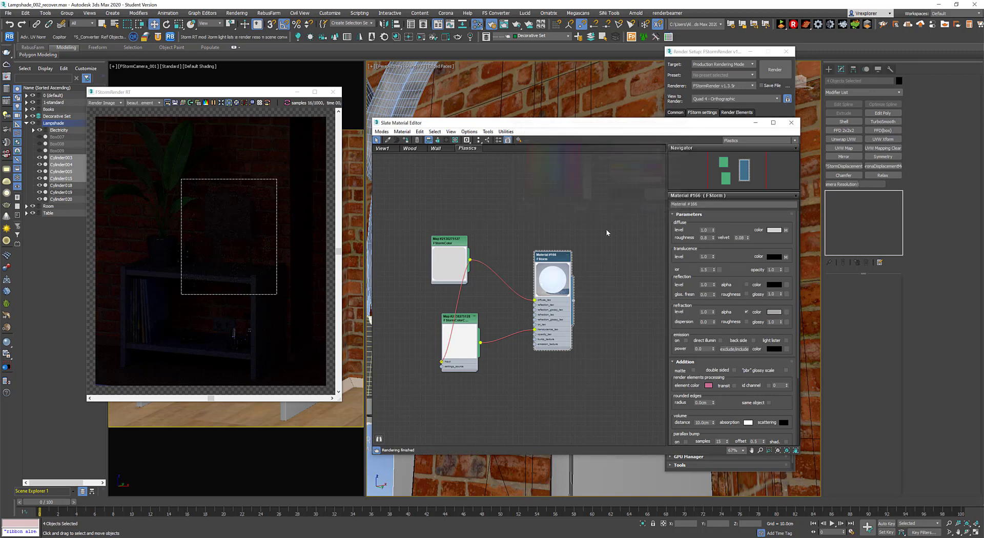
{"action": "double_click", "coordinate": [773, 322]}
{"action": "type", "text": "0.7"}
{"action": "key", "text": "Return"}
- Set the reflection color of Material #166 to mid-grey and its reflection glossiness to 0.6
{"action": "left_click", "coordinate": [782, 285]}
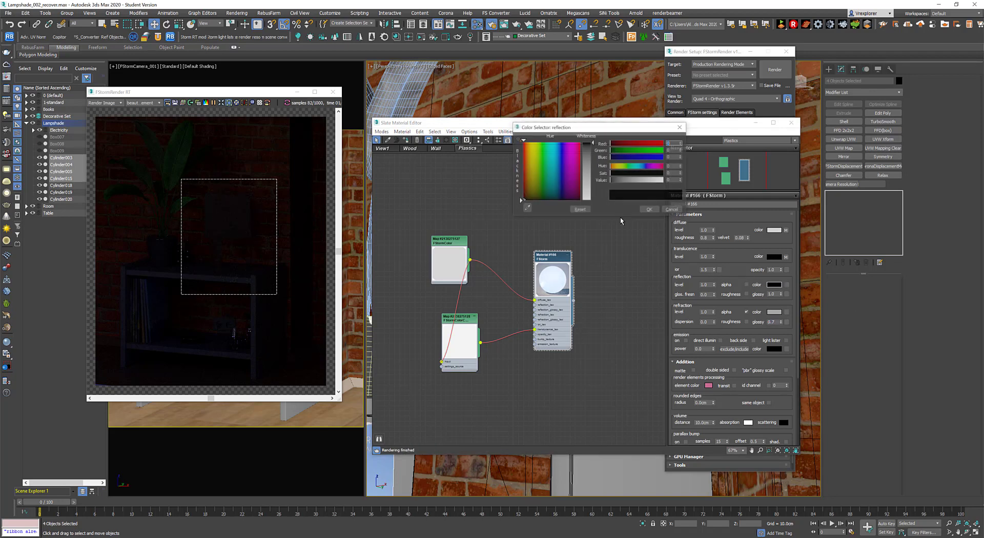
{"action": "left_click", "coordinate": [629, 180]}
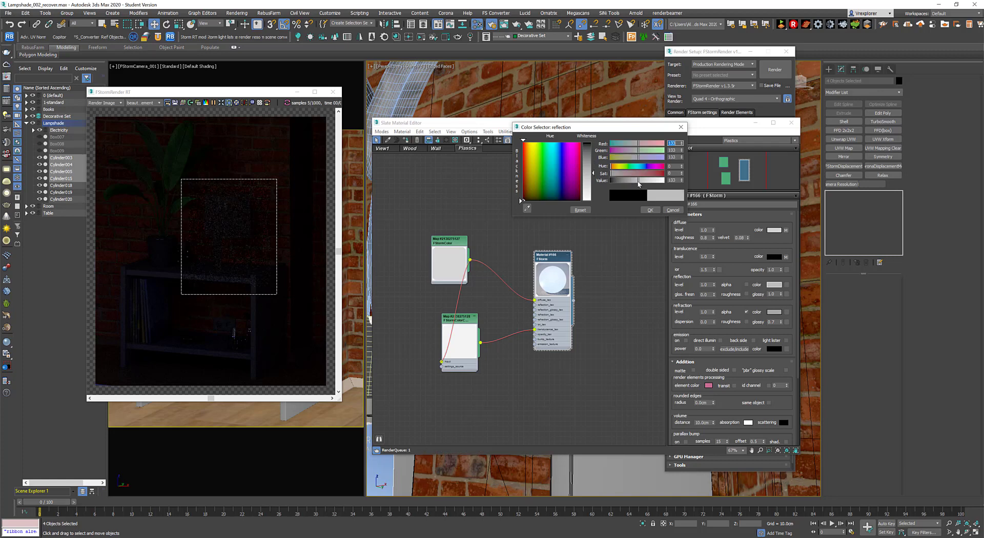
{"action": "left_click", "coordinate": [649, 210]}
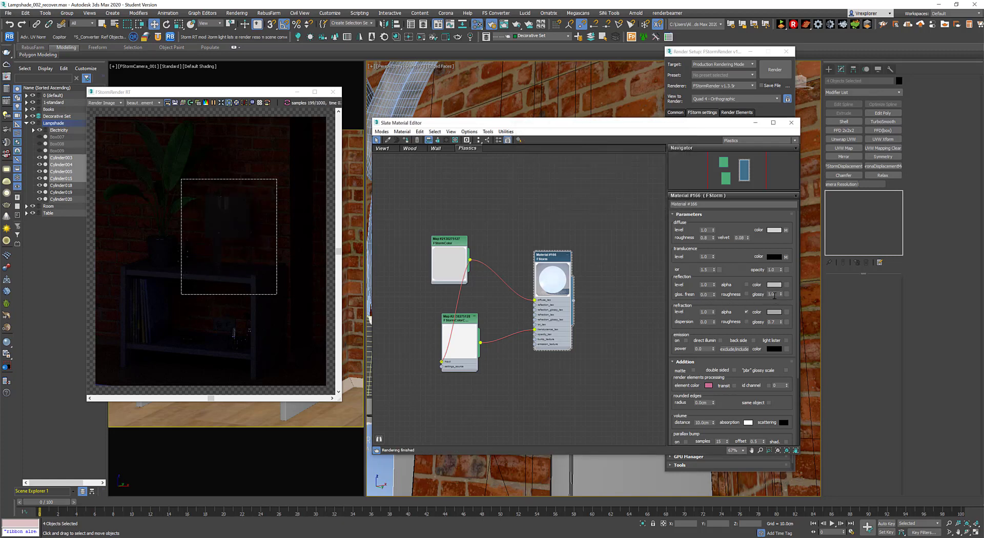
{"action": "double_click", "coordinate": [772, 294]}
{"action": "type", "text": "0.6"}
{"action": "key", "text": "Return"}
- Select the light bulb object inside the lampshade in the viewport
{"action": "left_click", "coordinate": [585, 223]}
{"action": "middle_click_drag", "start_coordinate": [581, 204], "coordinate": [575, 246]}
{"action": "left_click_drag", "start_coordinate": [543, 123], "coordinate": [589, 343]}
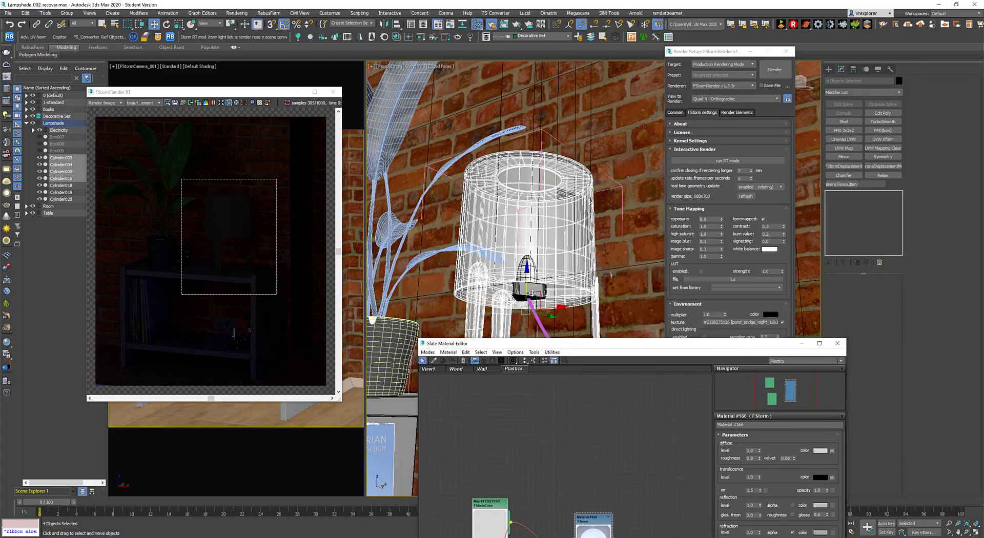
{"action": "middle_click_drag", "start_coordinate": [564, 231], "coordinate": [556, 293], "text": "alt"}
{"action": "left_click", "coordinate": [521, 265]}
{"action": "left_click_drag", "start_coordinate": [595, 344], "coordinate": [630, 328]}
{"action": "scroll", "coordinate": [520, 246], "scroll_direction": "up", "scroll_amount": 4}
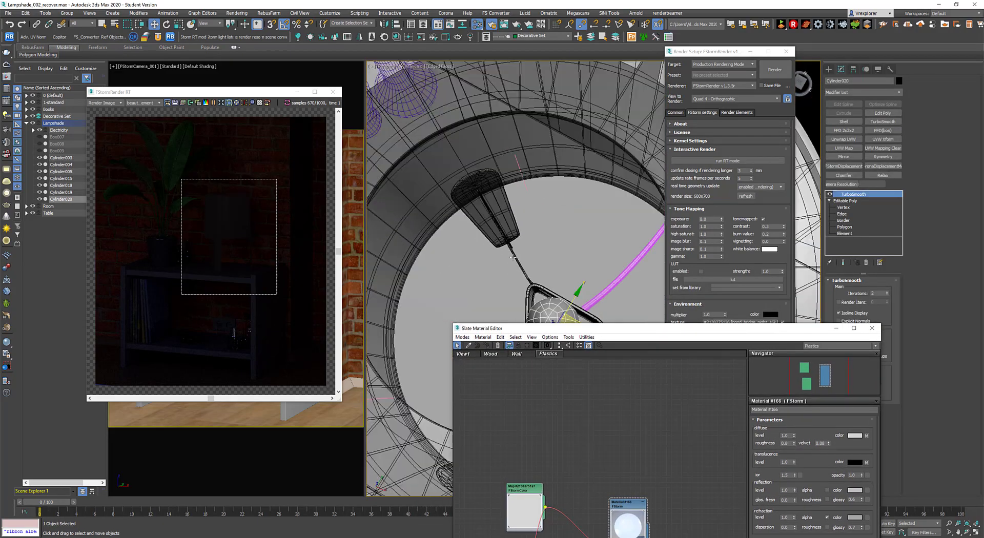
{"action": "middle_click_drag", "start_coordinate": [566, 307], "coordinate": [544, 245]}
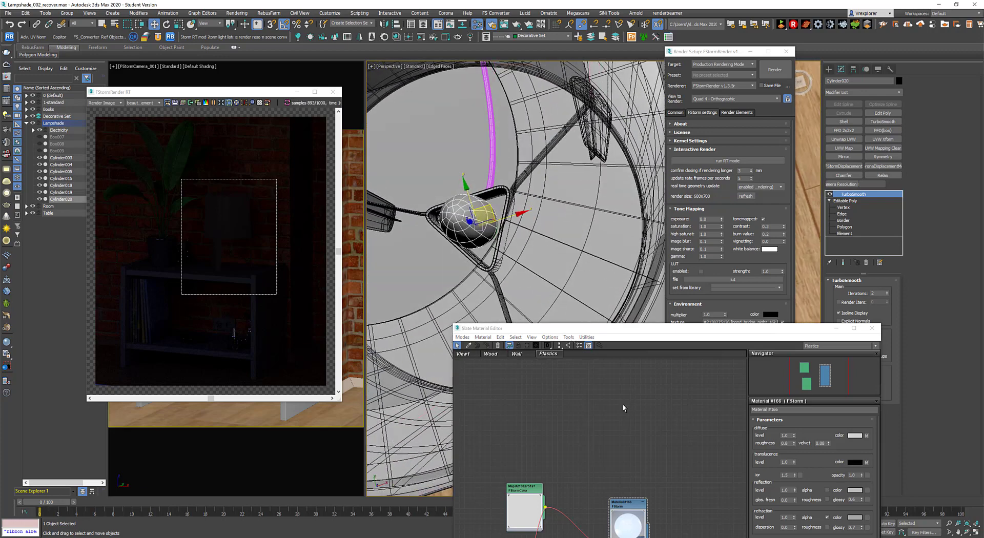
- Create a new FStorm material in the graph and name it Lamp
{"action": "middle_click_drag", "start_coordinate": [617, 402], "coordinate": [618, 447]}
{"action": "scroll", "coordinate": [616, 444], "scroll_direction": "down", "scroll_amount": 1}
{"action": "right_click", "coordinate": [631, 409]}
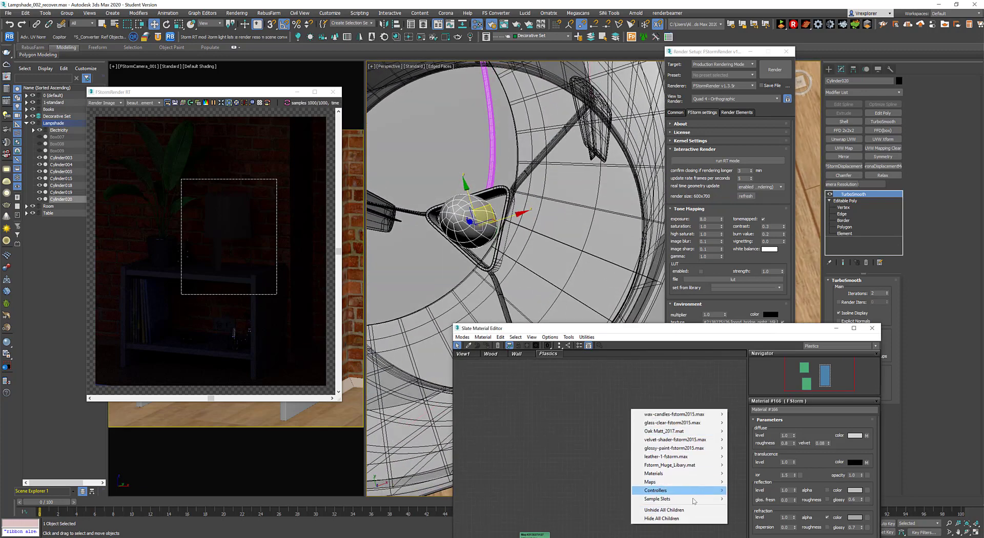
{"action": "right_click", "coordinate": [602, 386]}
{"action": "mouse_move", "coordinate": [662, 480]}
{"action": "mouse_move", "coordinate": [737, 478]}
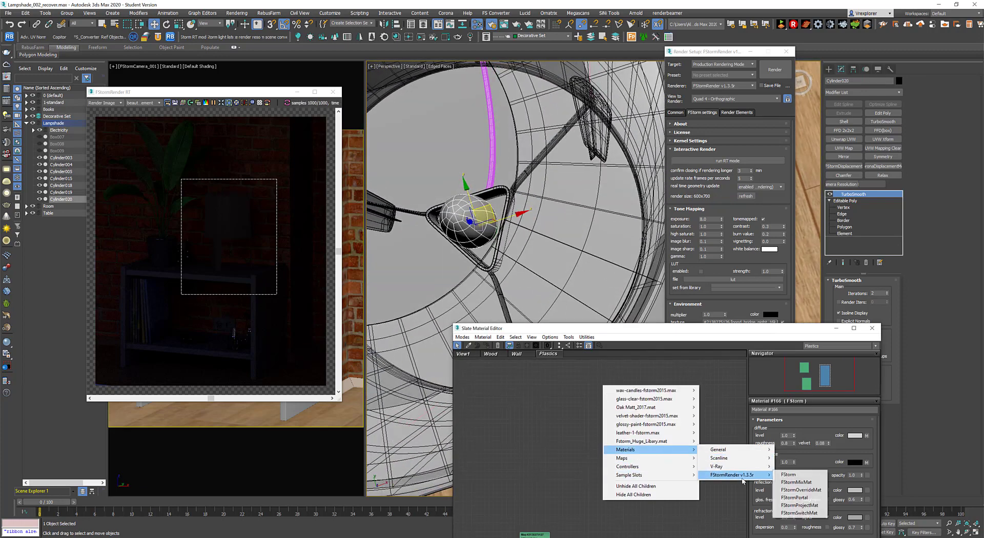
{"action": "left_click", "coordinate": [800, 475]}
{"action": "double_click", "coordinate": [593, 385]}
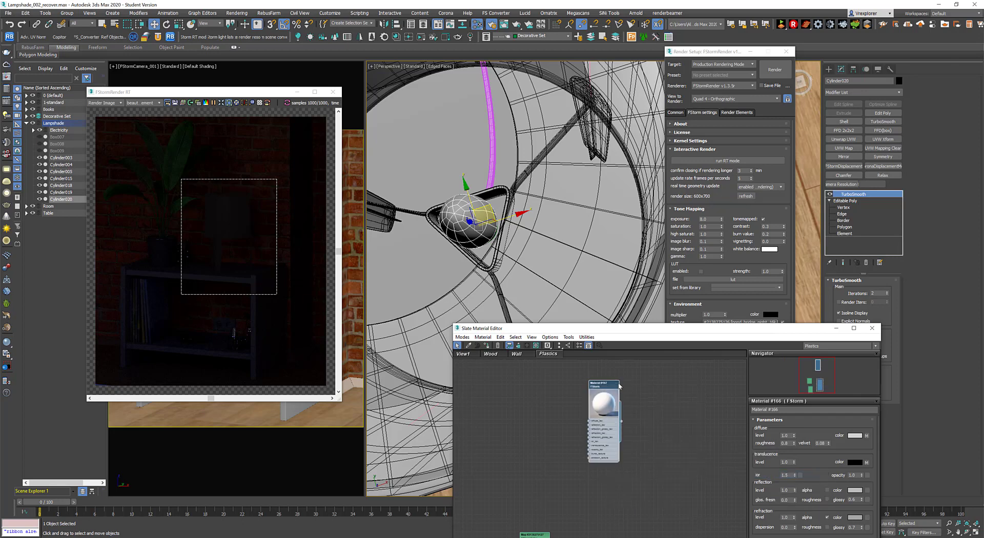
{"action": "left_click_drag", "start_coordinate": [601, 383], "coordinate": [626, 391]}
{"action": "double_click", "coordinate": [627, 393]}
{"action": "scroll", "coordinate": [641, 410], "scroll_direction": "up", "scroll_amount": 2}
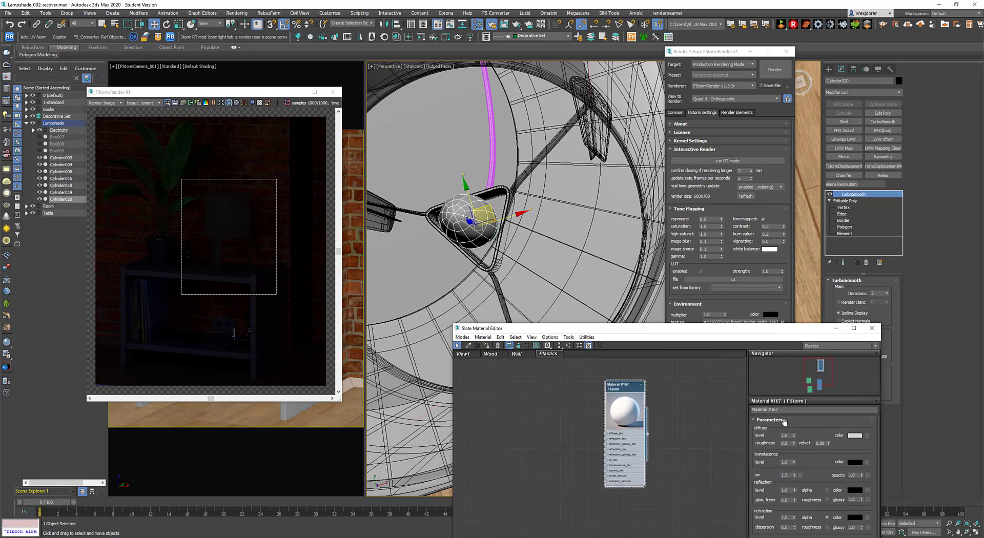
{"action": "type", "text": "Lamp"}
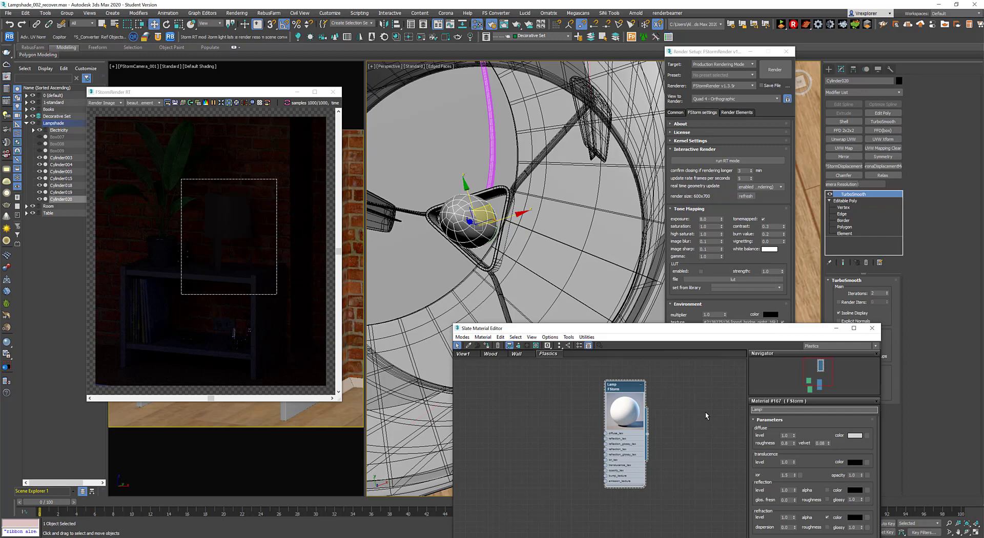
{"action": "left_click", "coordinate": [619, 389]}
- Assign the Lamp material to the selected light bulb
{"action": "left_click_drag", "start_coordinate": [693, 328], "coordinate": [732, 134]}
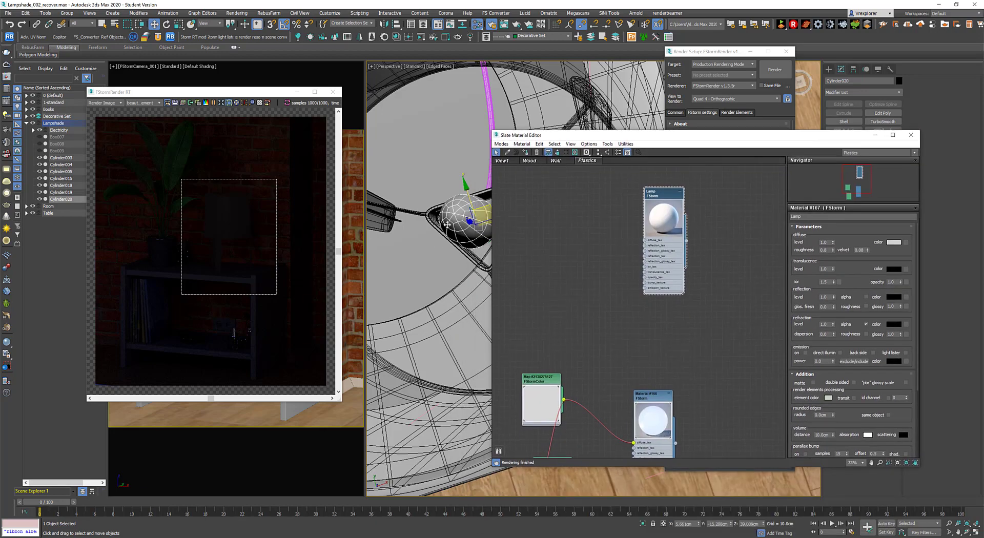
{"action": "middle_click_drag", "start_coordinate": [457, 232], "coordinate": [464, 180], "text": "alt"}
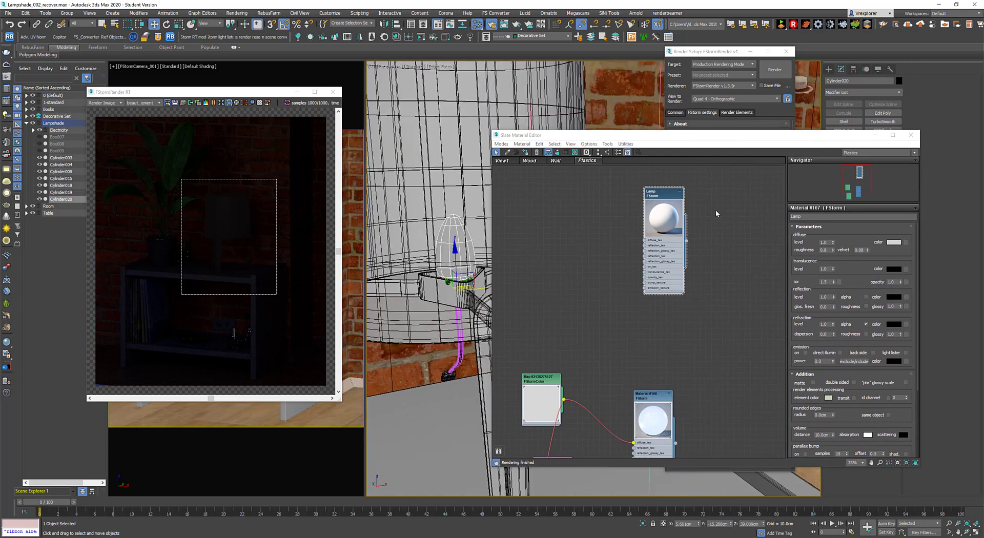
{"action": "left_click", "coordinate": [661, 197]}
{"action": "right_click", "coordinate": [660, 195]}
{"action": "left_click", "coordinate": [688, 206]}
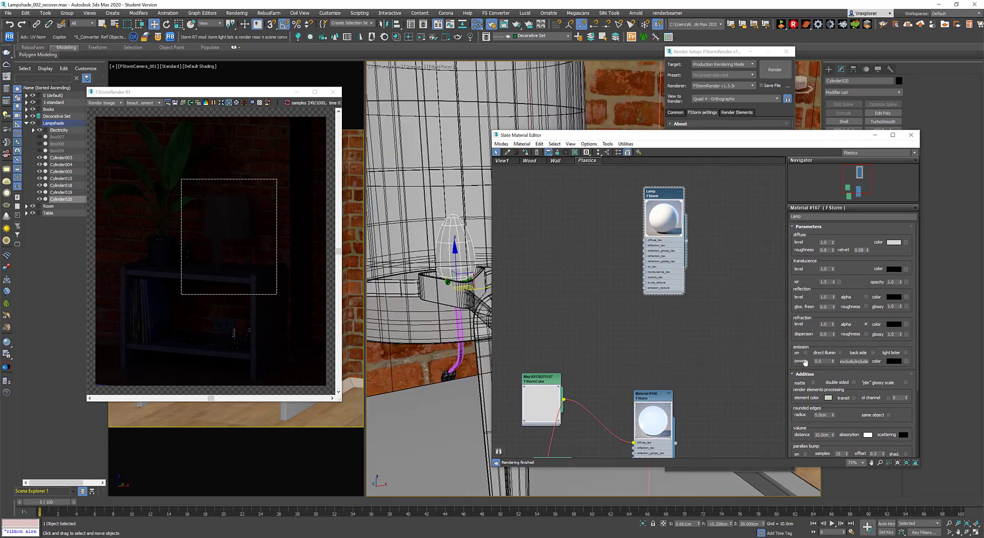
- Turn on the Lamp material's emission with direct illumination, back side and light lister enabled, and set its power to 10
{"action": "left_click", "coordinate": [805, 353]}
{"action": "left_click", "coordinate": [841, 352]}
{"action": "left_click", "coordinate": [872, 353]}
{"action": "left_click", "coordinate": [905, 353]}
{"action": "double_click", "coordinate": [818, 361]}
{"action": "type", "text": "10"}
{"action": "key", "text": "Return"}
- Set the Lamp material's emission color to a warm orange
{"action": "left_click", "coordinate": [891, 362]}
{"action": "left_click_drag", "start_coordinate": [602, 127], "coordinate": [504, 71]}
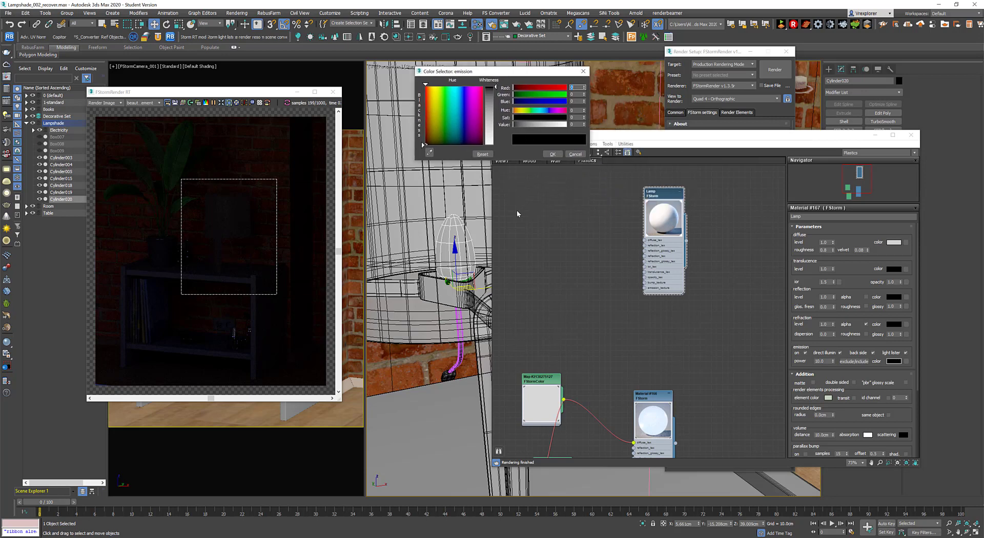
{"action": "left_click", "coordinate": [515, 111]}
{"action": "left_click_drag", "start_coordinate": [515, 112], "coordinate": [515, 111]}
{"action": "left_click", "coordinate": [541, 124]}
{"action": "left_click", "coordinate": [551, 118]}
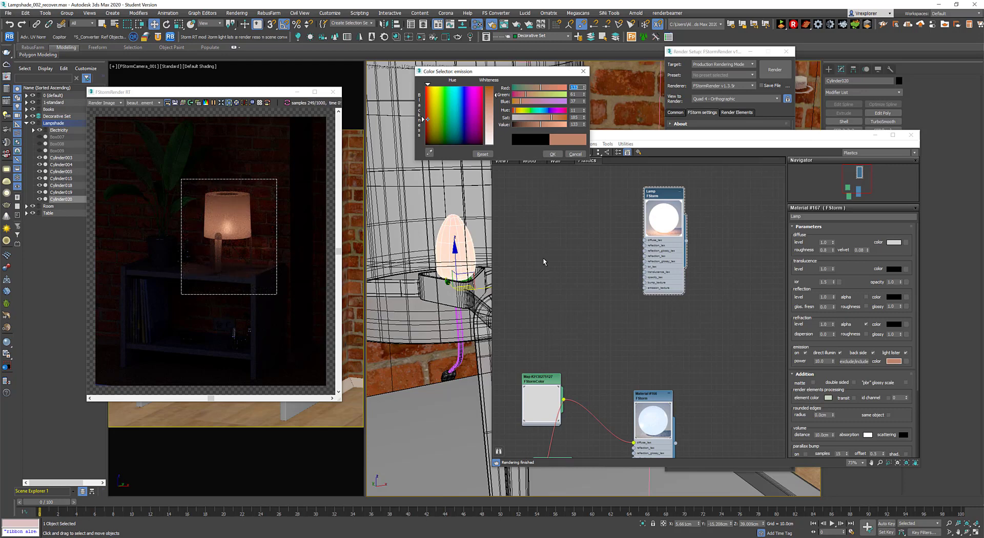
{"action": "left_click", "coordinate": [552, 154]}
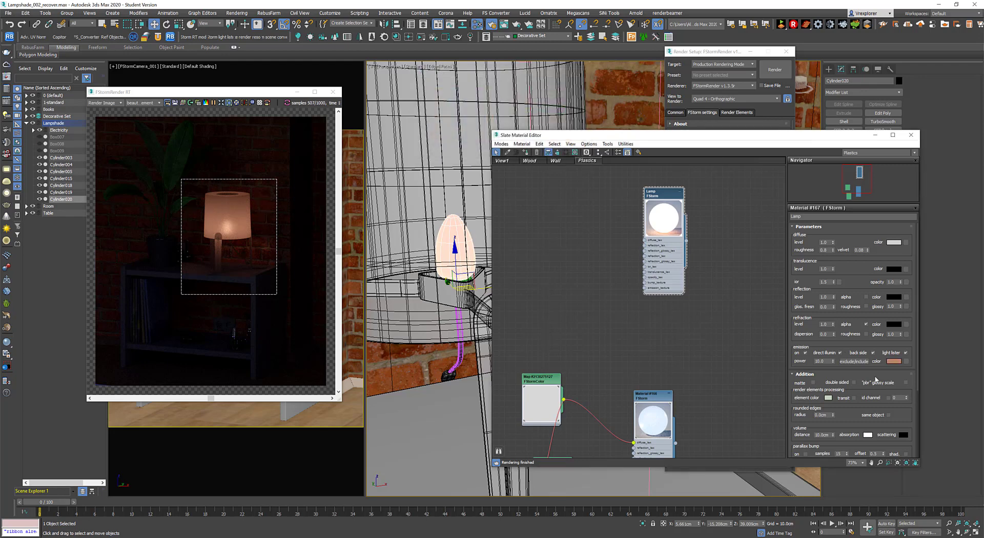
- Set the Lamp material's emission power to 60
{"action": "left_click", "coordinate": [822, 362]}
{"action": "type", "text": "60"}
{"action": "key", "text": "Return"}
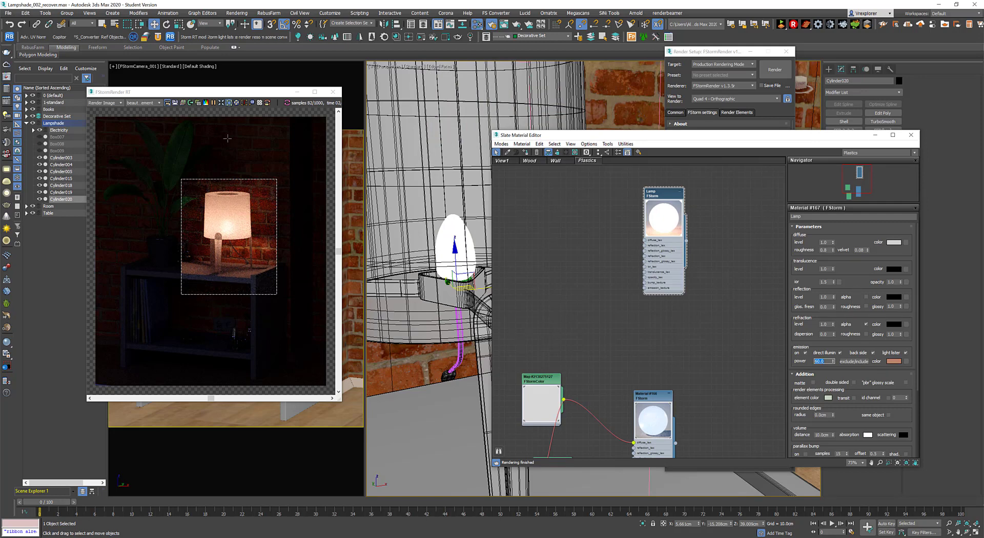
- Turn off the render region to render the full frame, and set the Lamp material's emission power to 100
{"action": "left_click", "coordinate": [228, 103]}
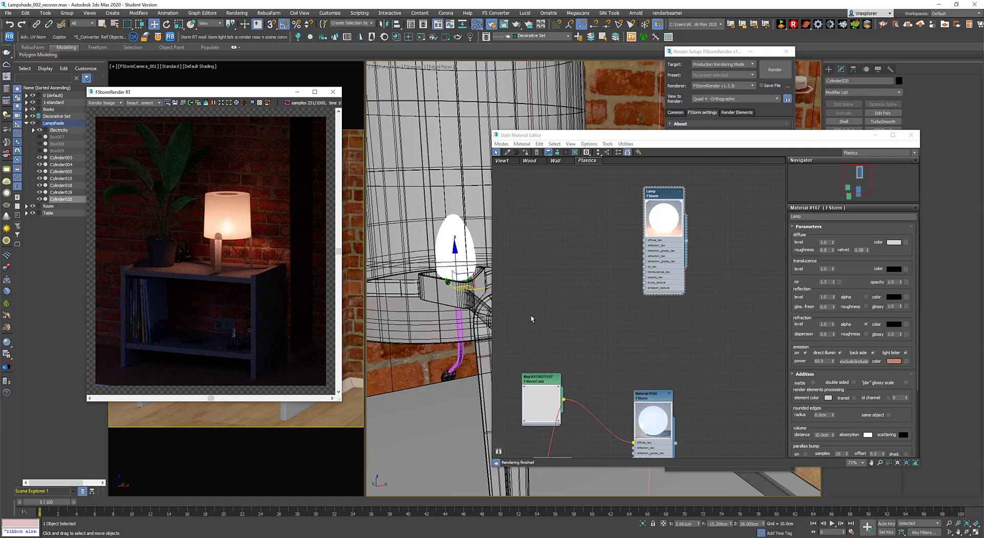
{"action": "left_click", "coordinate": [826, 361]}
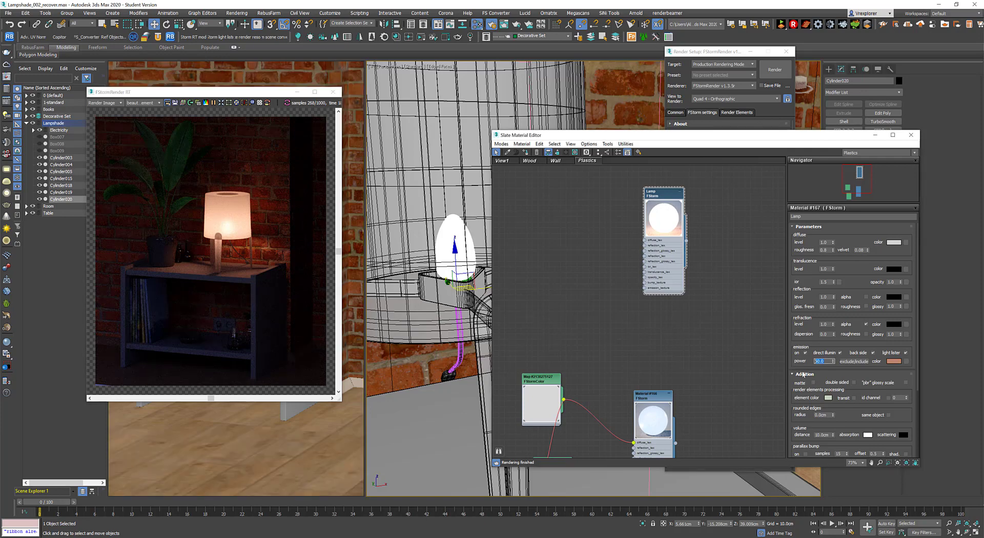
{"action": "type", "text": "100"}
{"action": "key", "text": "Return"}
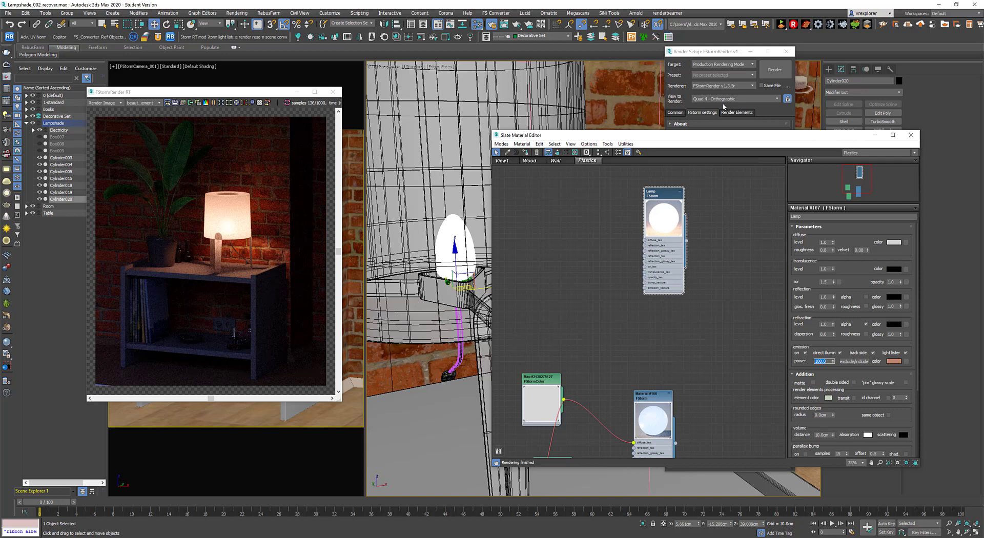
- Set the FStorm environment multiplier to 0.5 and the tone mapping exposure to 12
{"action": "left_click", "coordinate": [703, 51]}
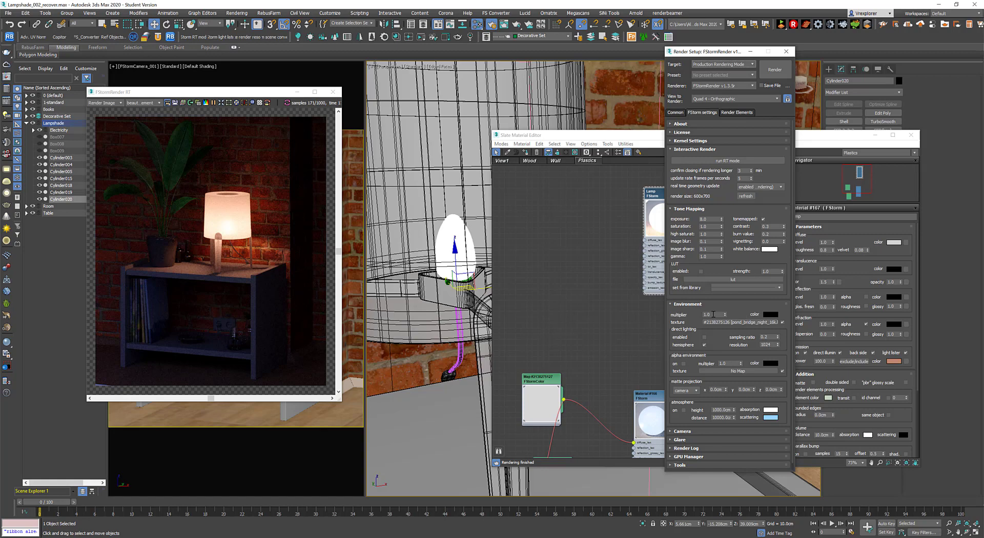
{"action": "double_click", "coordinate": [714, 314]}
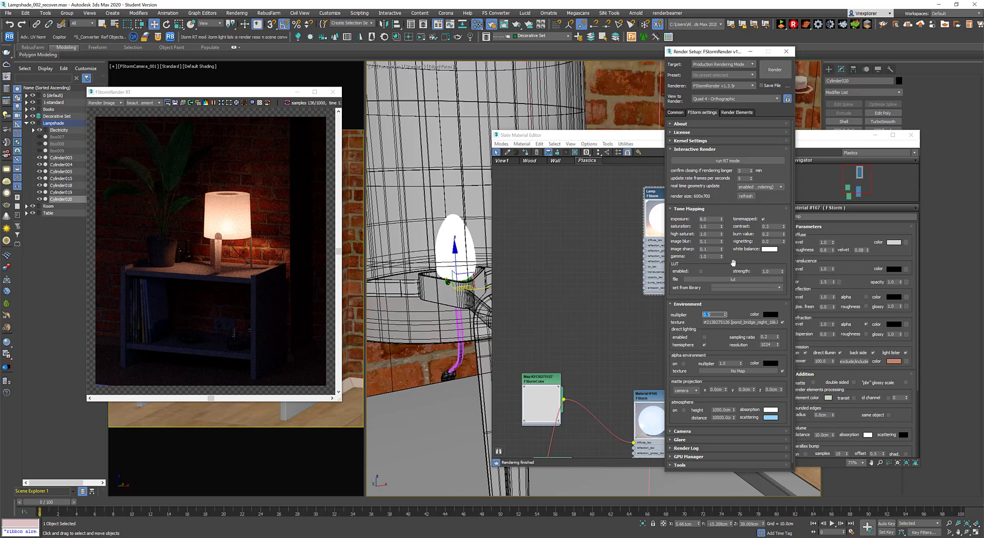
{"action": "left_click", "coordinate": [710, 218]}
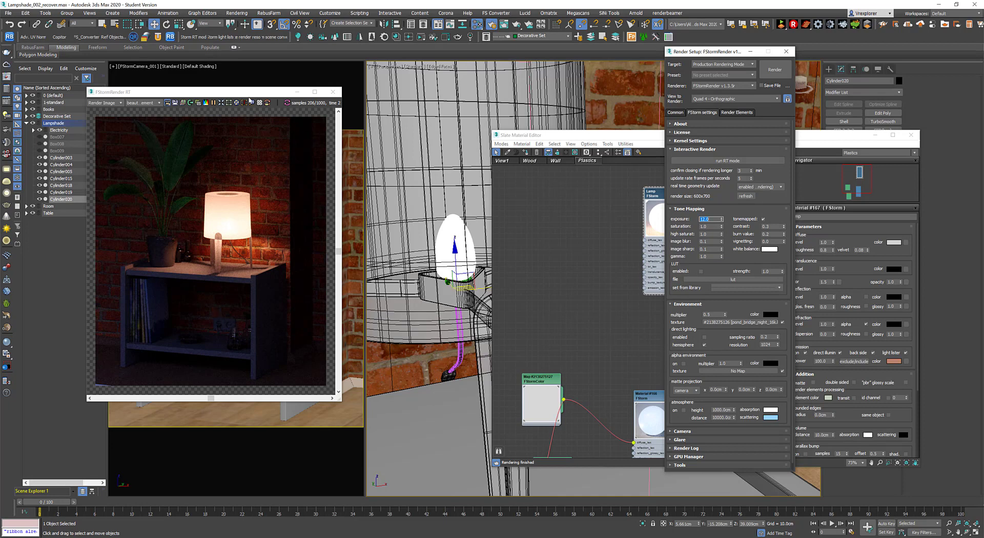
- Pan the camera view slightly to reframe the shelf and table lamp, moving the render window out of the way
{"action": "left_click_drag", "start_coordinate": [249, 98], "coordinate": [361, 86]}
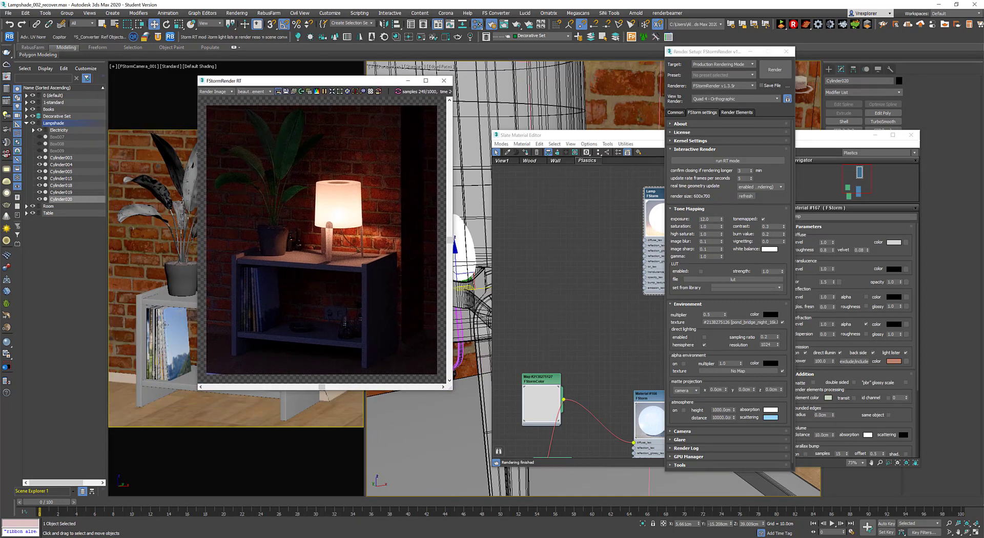
{"action": "middle_click", "coordinate": [164, 325]}
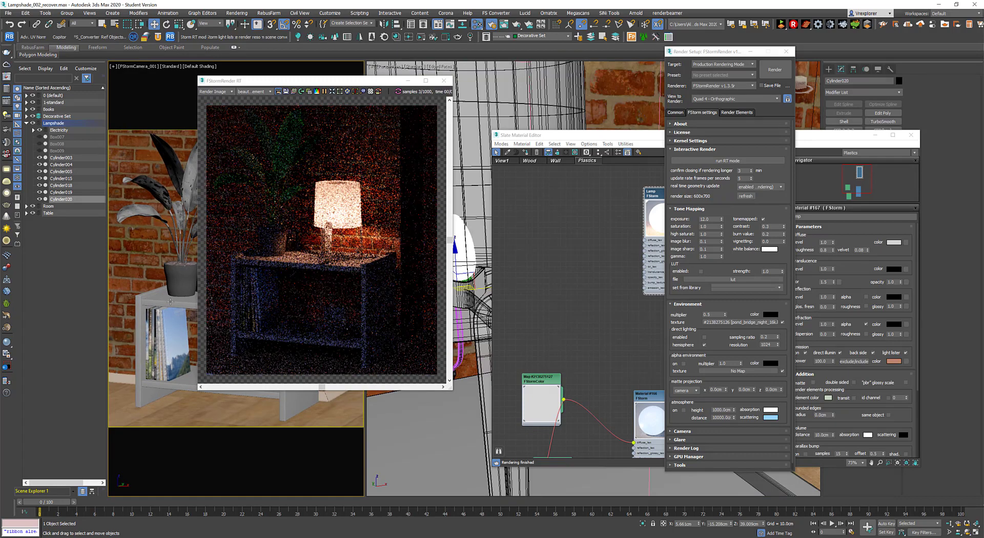
{"action": "middle_click_drag", "start_coordinate": [163, 310], "coordinate": [159, 317]}
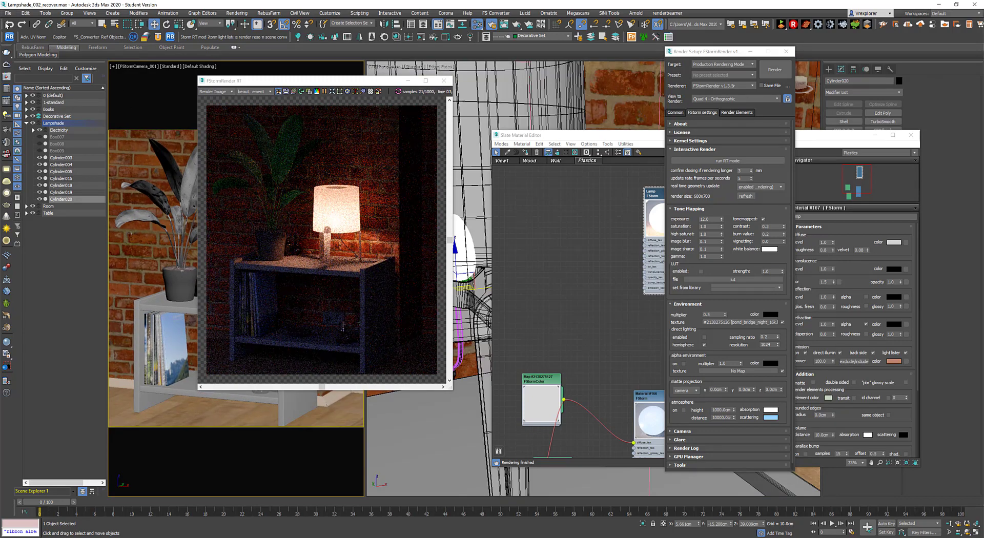
{"action": "left_click_drag", "start_coordinate": [337, 84], "coordinate": [266, 74]}
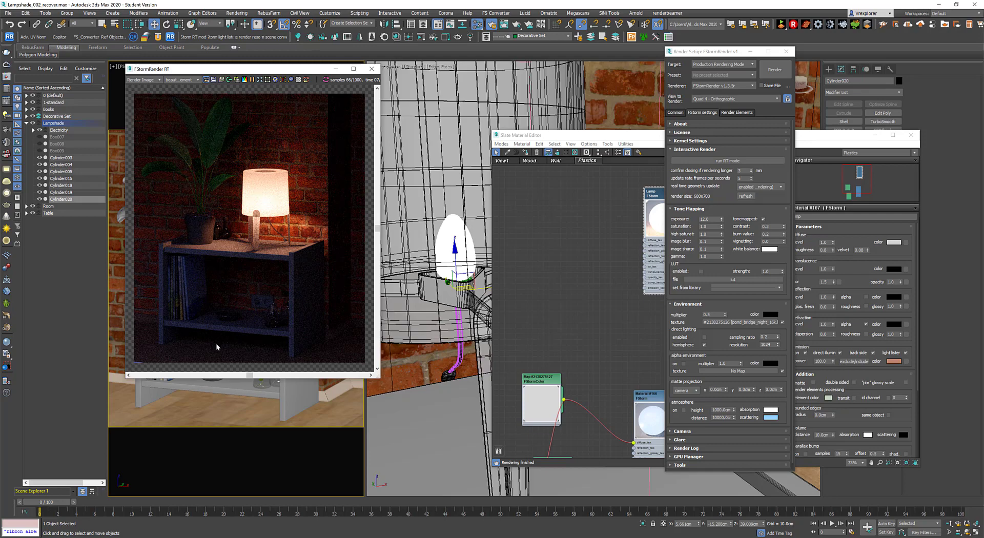
{"action": "left_click_drag", "start_coordinate": [304, 69], "coordinate": [294, 84]}
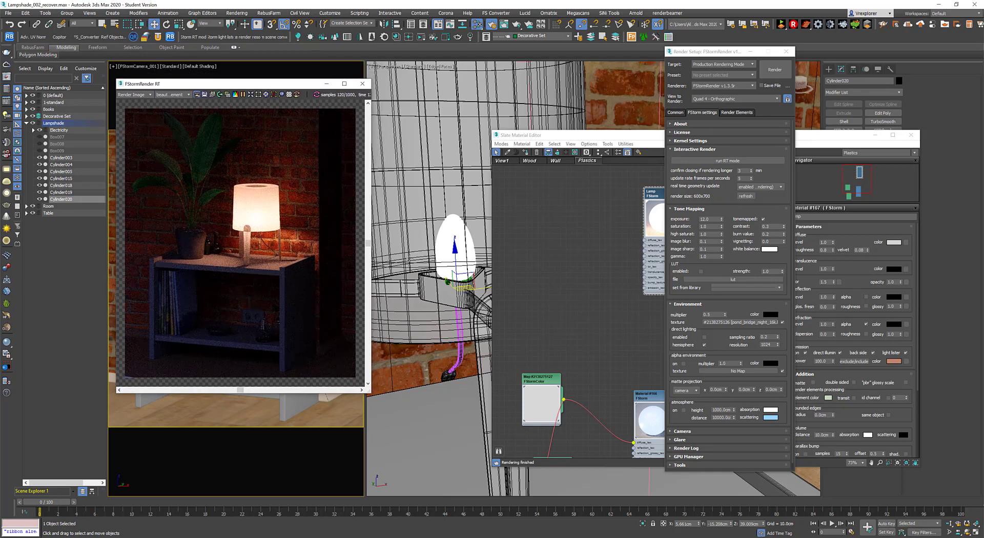
- Show the Wall material graph and move the Diffuse bitmap node away from the brick material to make room
{"action": "left_click", "coordinate": [620, 137]}
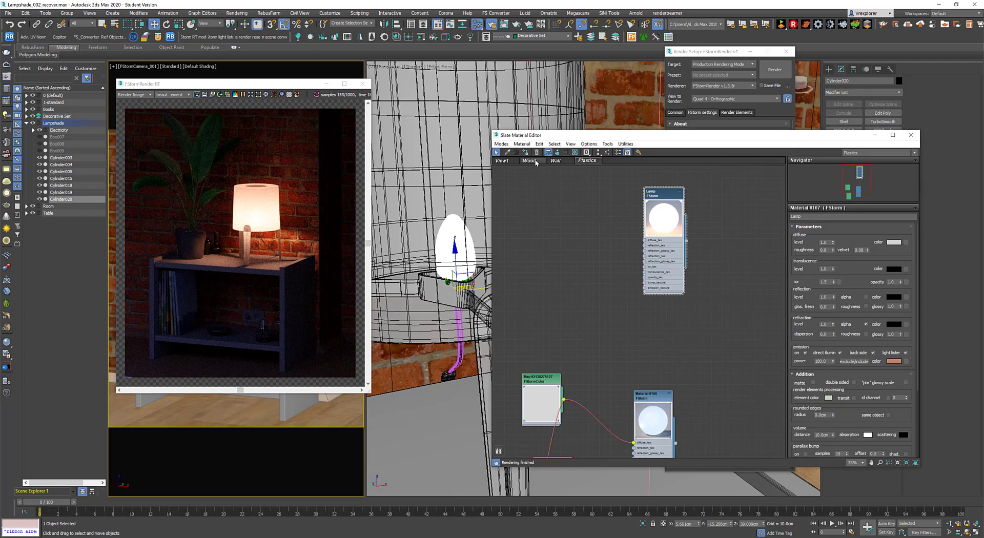
{"action": "left_click", "coordinate": [555, 161]}
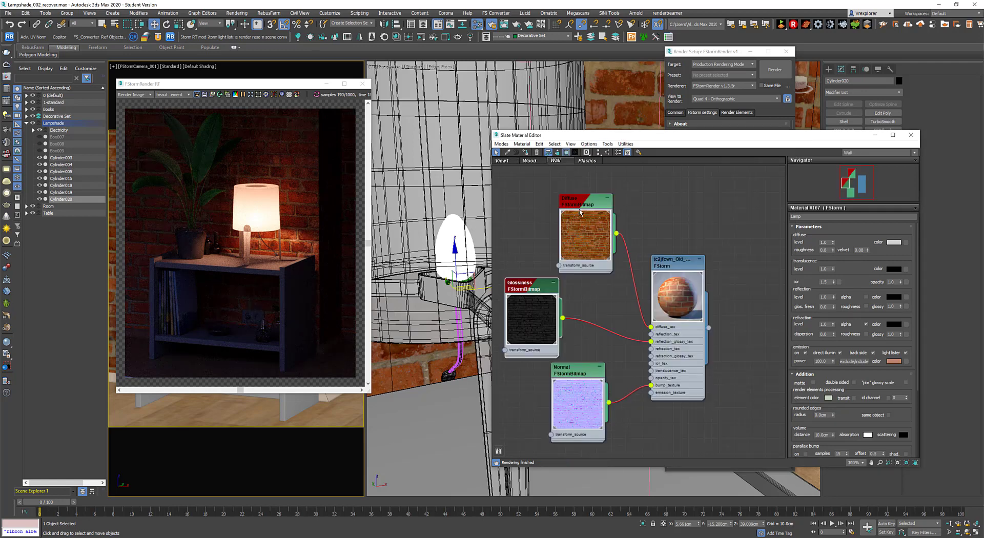
{"action": "middle_click_drag", "start_coordinate": [600, 295], "coordinate": [622, 345]}
{"action": "left_click_drag", "start_coordinate": [549, 340], "coordinate": [534, 347]}
{"action": "left_click_drag", "start_coordinate": [610, 252], "coordinate": [532, 221]}
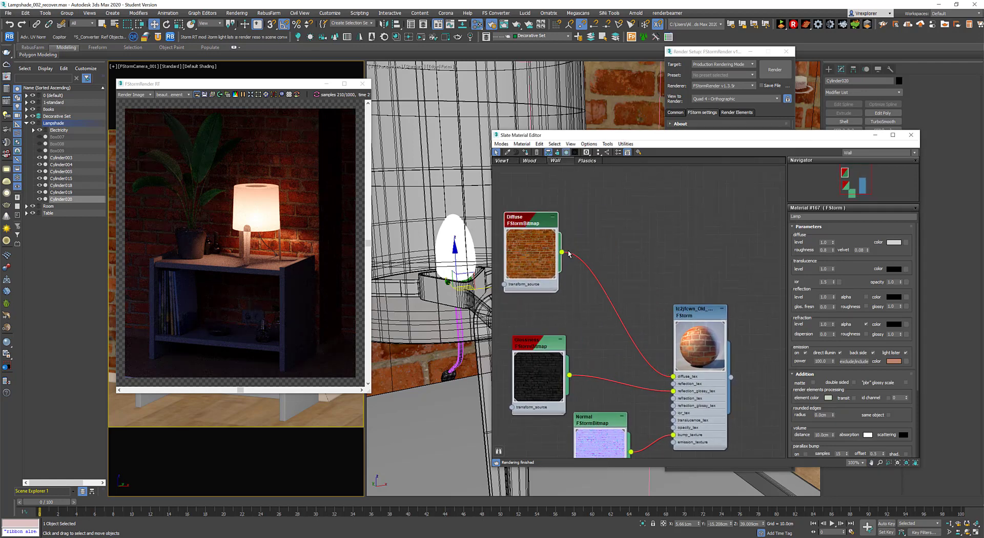
- Create an FStormColorCorrection map with the Diffuse bitmap as its input, and display its parameters
{"action": "left_click_drag", "start_coordinate": [562, 252], "coordinate": [591, 218]}
{"action": "mouse_move", "coordinate": [615, 289]}
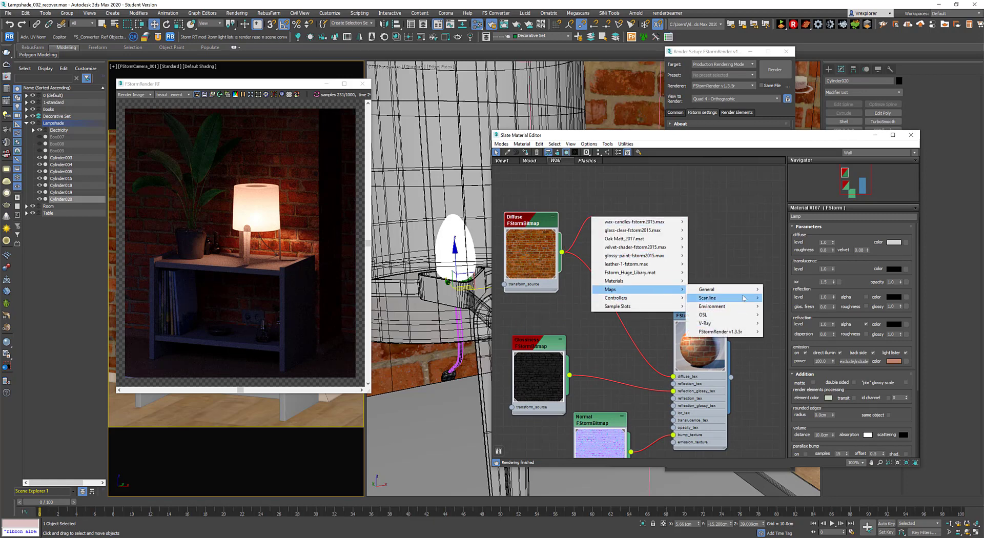
{"action": "mouse_move", "coordinate": [742, 331]}
{"action": "left_click", "coordinate": [794, 359]}
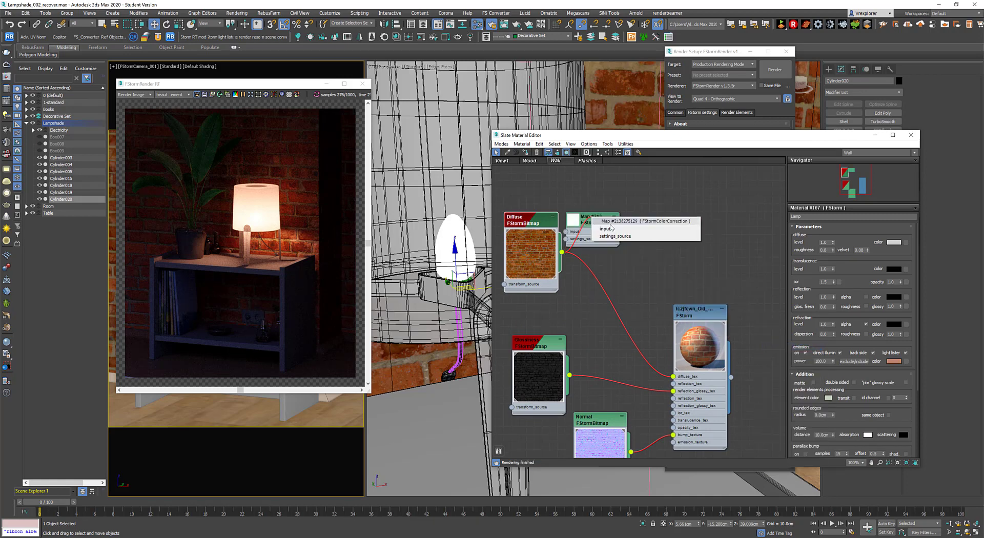
{"action": "left_click", "coordinate": [611, 229]}
{"action": "mouse_move", "coordinate": [525, 236]}
{"action": "left_mouse_down"}
{"action": "mouse_move", "coordinate": [553, 214]}
{"action": "mouse_move", "coordinate": [524, 228]}
{"action": "left_mouse_up"}
{"action": "left_click_drag", "start_coordinate": [623, 202], "coordinate": [622, 194]}
{"action": "double_click", "coordinate": [636, 201]}
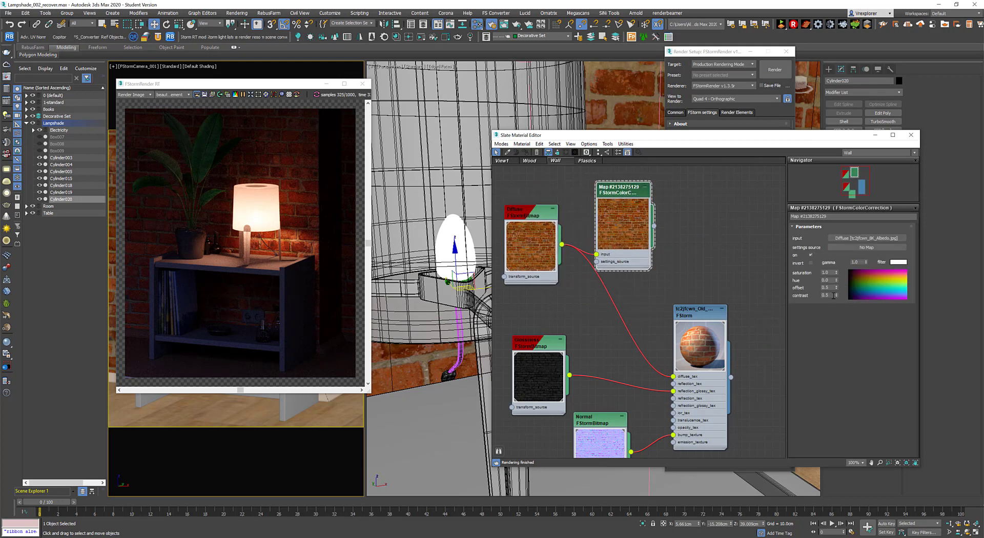
- Set the color correction's saturation to 0.5 and connect it to the brick material's diffuse_tex, with region rendering enabled around the lamp
{"action": "left_click", "coordinate": [258, 95]}
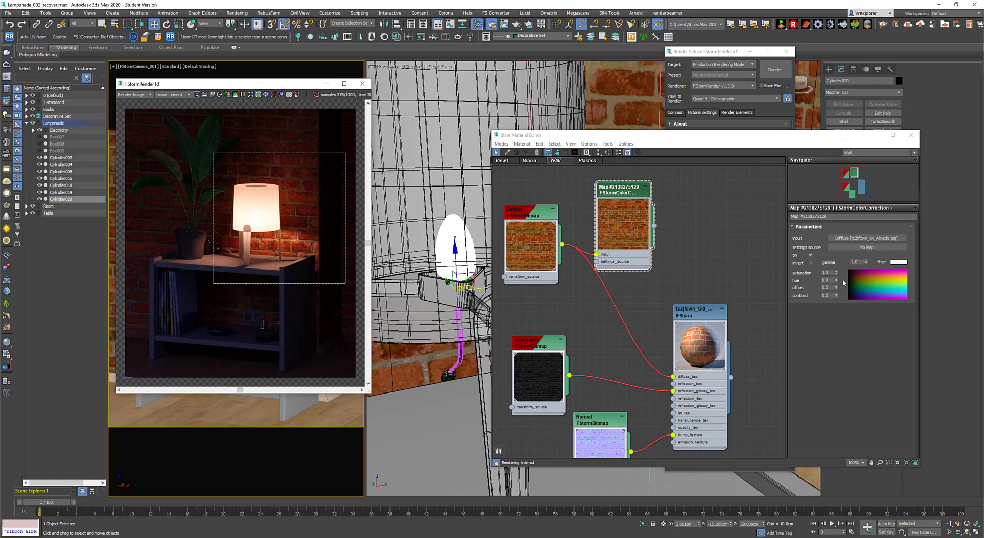
{"action": "double_click", "coordinate": [827, 272]}
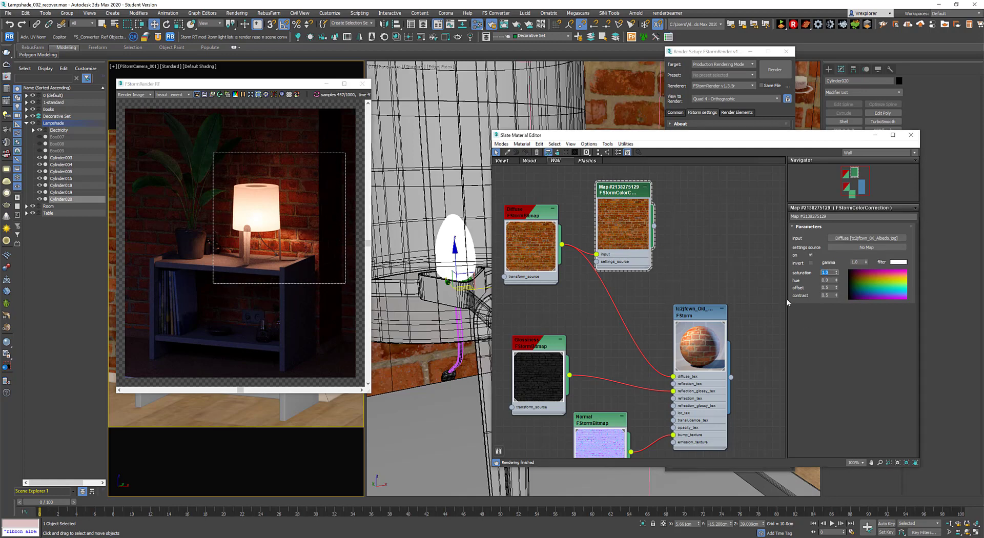
{"action": "type", "text": "0.5"}
{"action": "key", "text": "Return"}
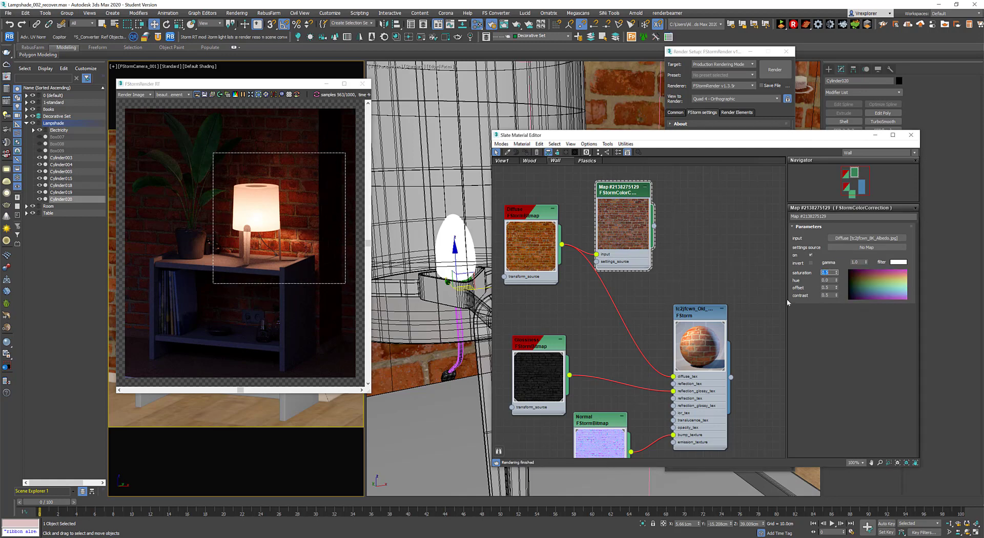
{"action": "left_click_drag", "start_coordinate": [654, 225], "coordinate": [673, 377]}
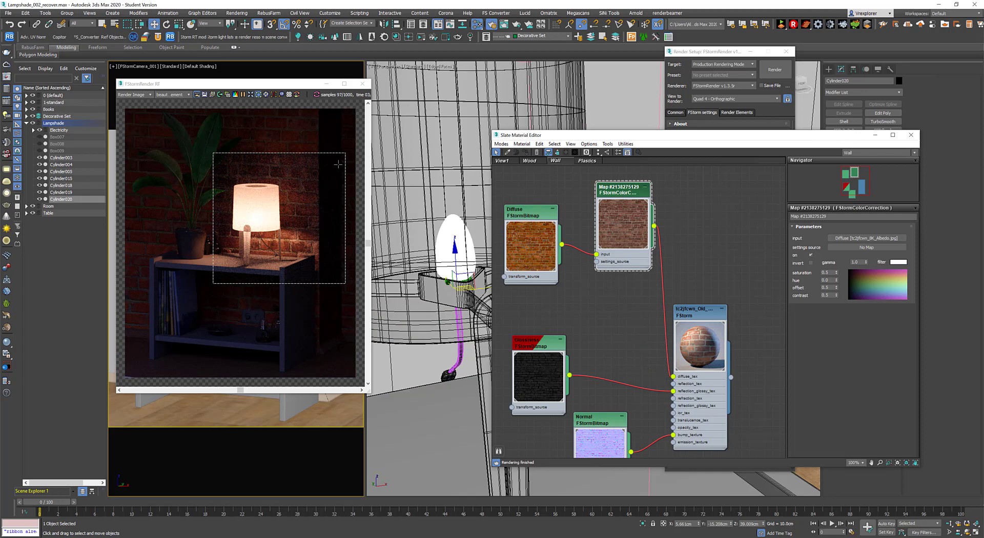
- Widen the render region across the full image width and examine the brick wall around the lamp up close
{"action": "left_click_drag", "start_coordinate": [125, 149], "coordinate": [355, 292]}
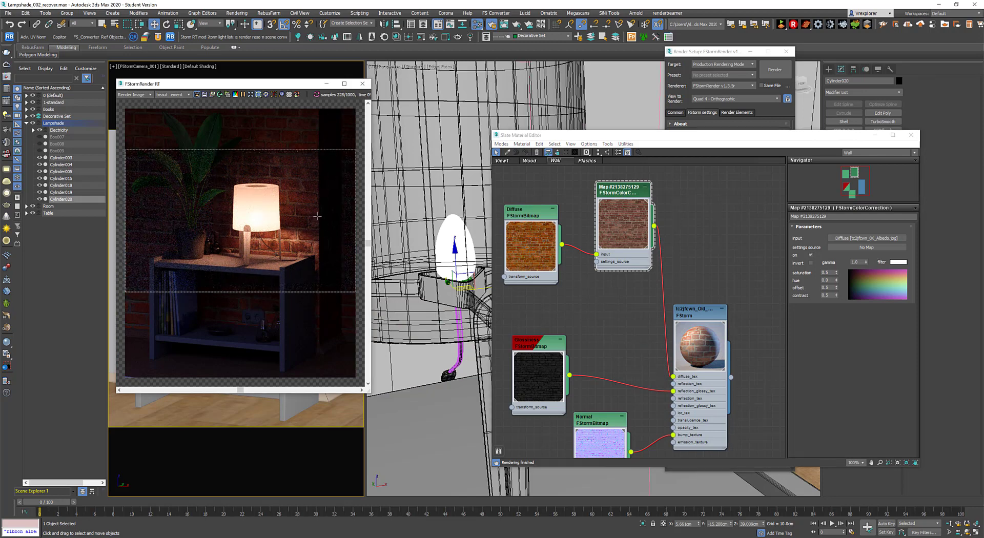
{"action": "scroll", "coordinate": [308, 241], "scroll_direction": "up", "scroll_amount": 2}
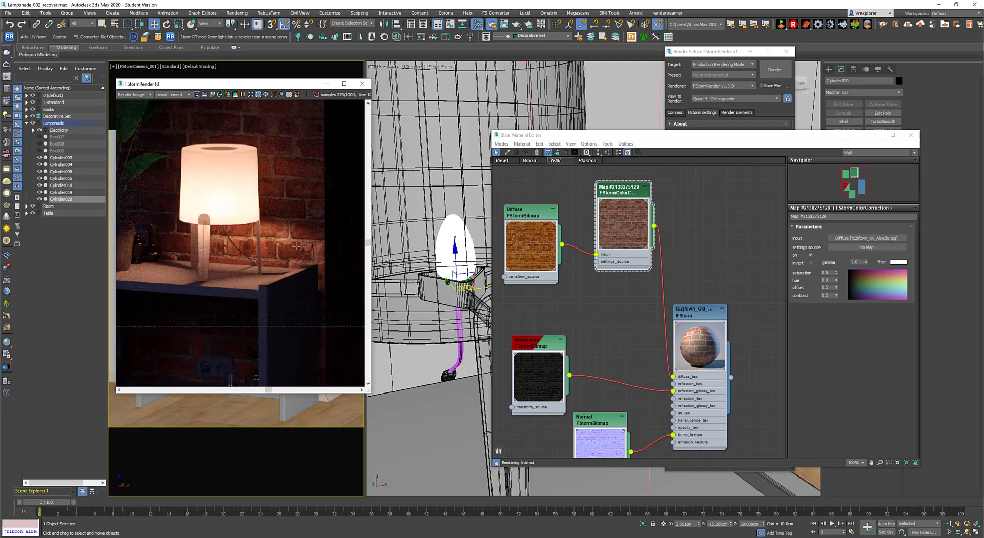
{"action": "scroll", "coordinate": [296, 246], "scroll_direction": "down", "scroll_amount": 3}
- Select the brick wall object in the perspective view and set its FStormDisplacement power to 8 cm
{"action": "left_click_drag", "start_coordinate": [745, 144], "coordinate": [606, 358]}
{"action": "left_click", "coordinate": [627, 229]}
{"action": "scroll", "coordinate": [624, 233], "scroll_direction": "down", "scroll_amount": 6}
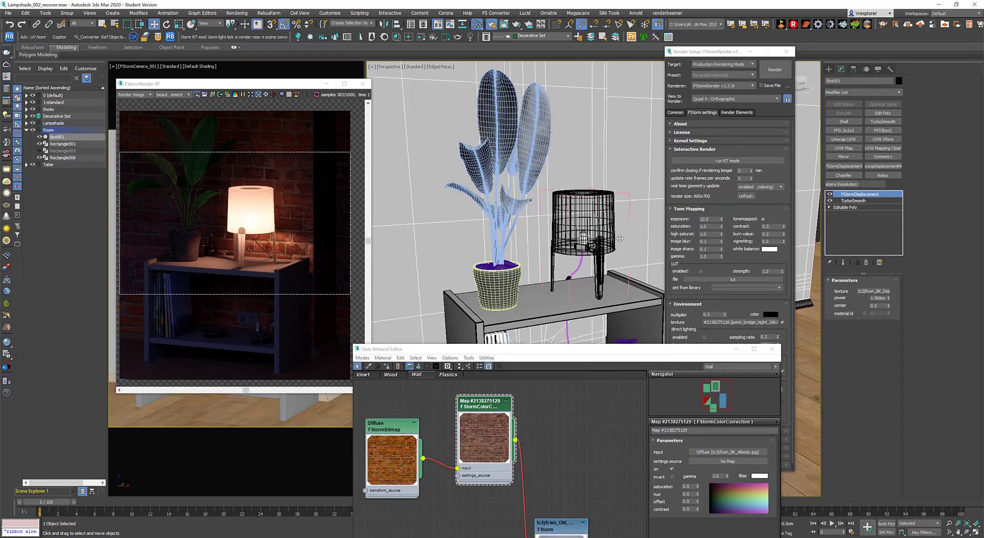
{"action": "left_click", "coordinate": [967, 534]}
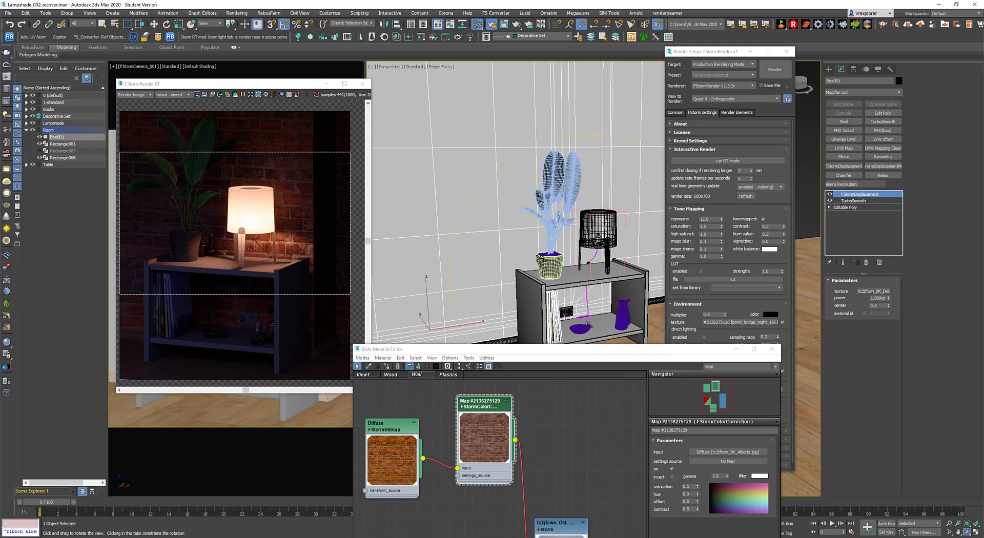
{"action": "left_click_drag", "start_coordinate": [541, 260], "coordinate": [469, 269]}
{"action": "right_click", "coordinate": [563, 277]}
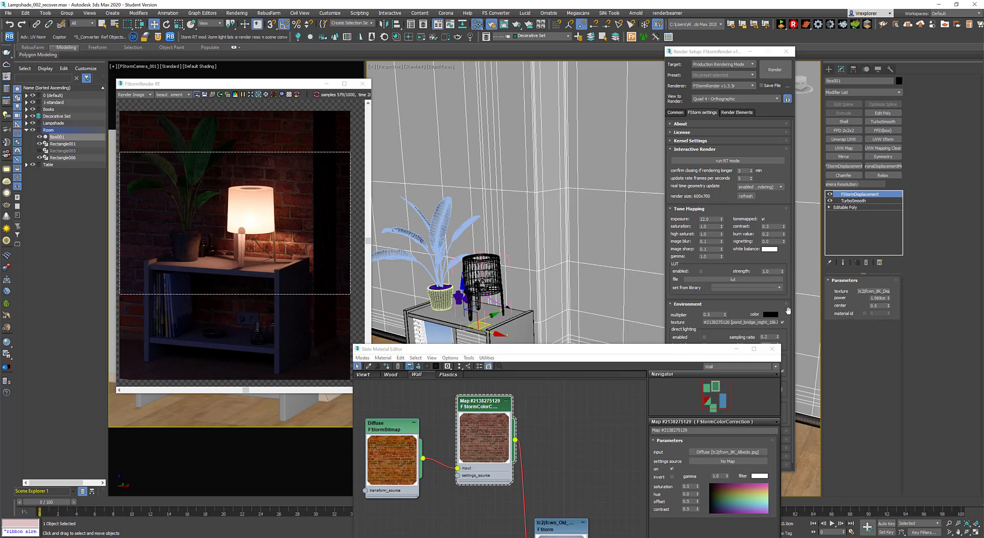
{"action": "double_click", "coordinate": [879, 298]}
{"action": "type", "text": "8.0cm"}
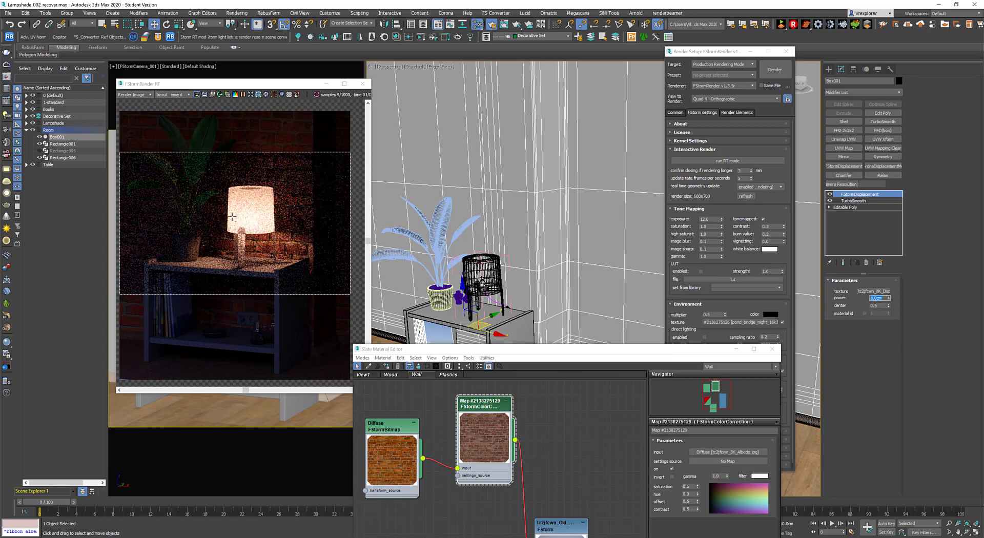
- Restrict the render region to the wall and shelf corner beside the lamp, and set the wall's displacement power to 4 cm
{"action": "left_click_drag", "start_coordinate": [234, 211], "coordinate": [336, 290]}
{"action": "scroll", "coordinate": [301, 261], "scroll_direction": "up", "scroll_amount": 1}
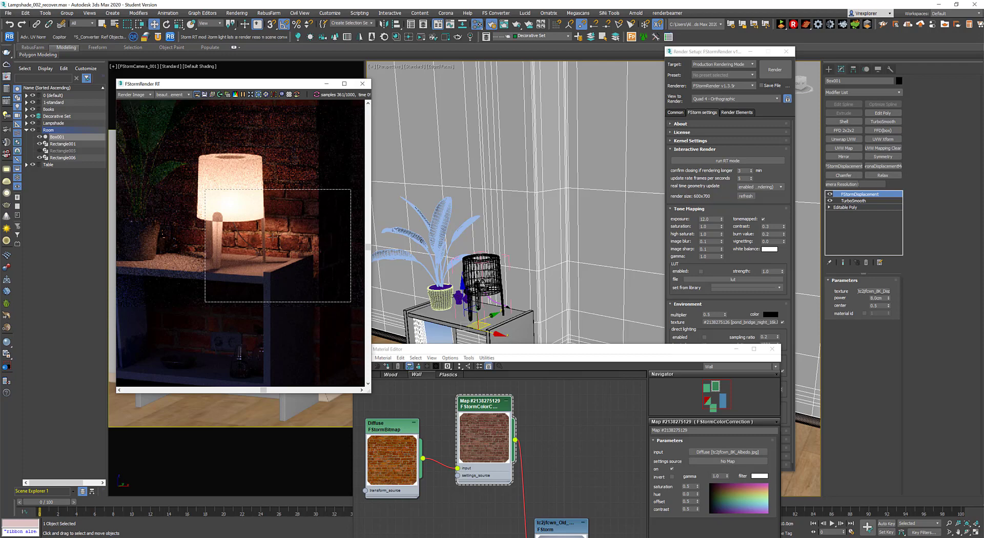
{"action": "scroll", "coordinate": [272, 237], "scroll_direction": "down", "scroll_amount": 1}
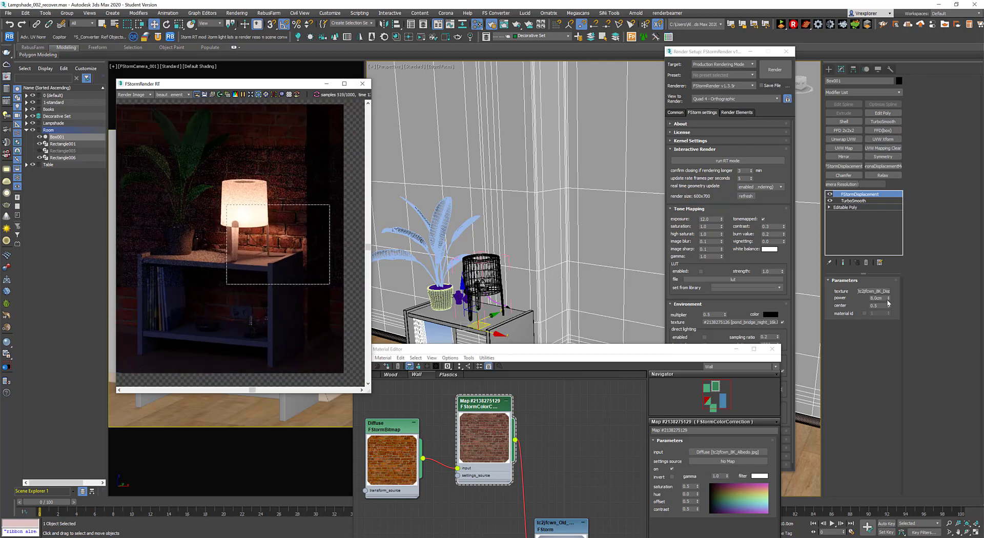
{"action": "left_click_drag", "start_coordinate": [888, 303], "coordinate": [829, 315]}
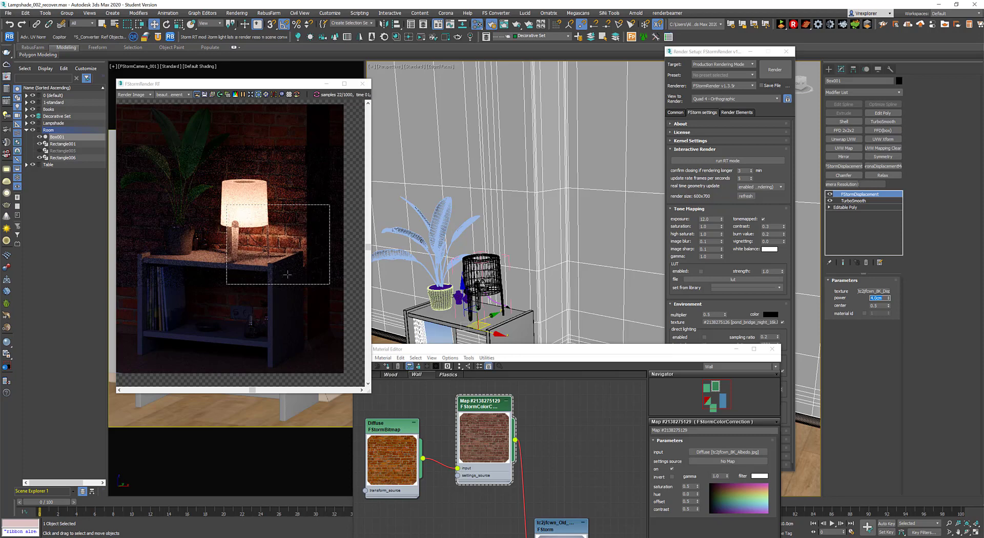
{"action": "middle_click_drag", "start_coordinate": [285, 250], "coordinate": [284, 251]}
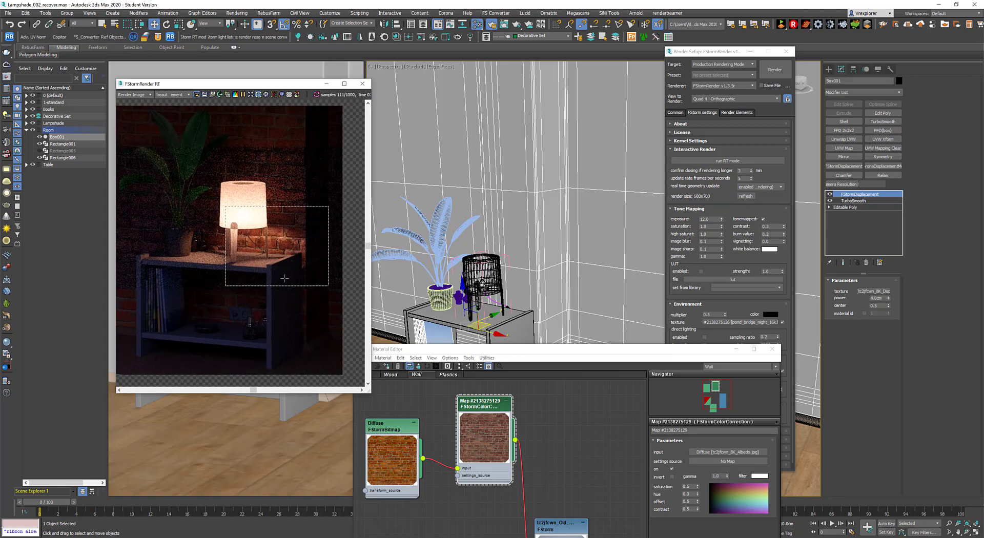
- Turn on edged faces in the camera view, check the whole render, and rearrange the render and Render Setup windows
{"action": "left_click_drag", "start_coordinate": [258, 88], "coordinate": [406, 105]}
{"action": "key", "text": "F4"}
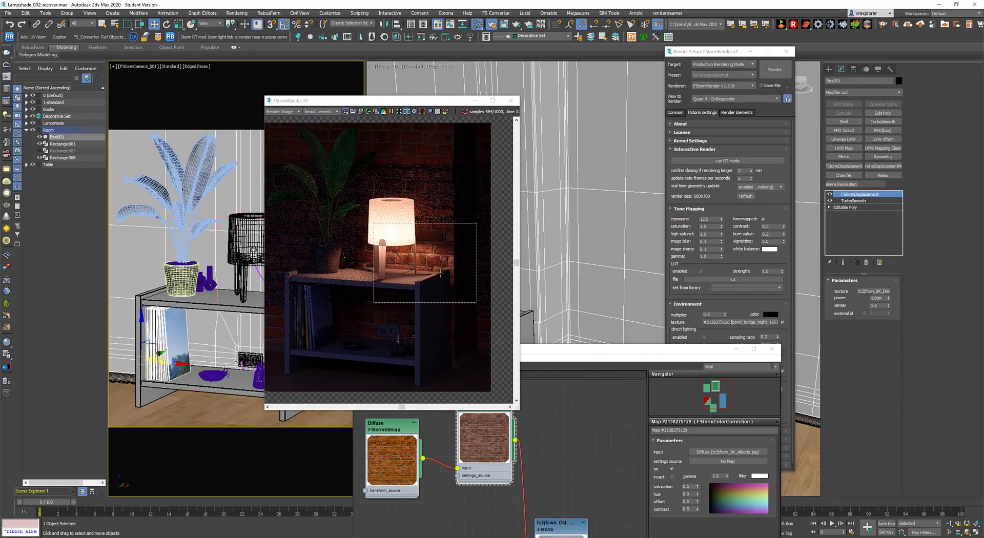
{"action": "scroll", "coordinate": [439, 274], "scroll_direction": "up", "scroll_amount": 2}
{"action": "scroll", "coordinate": [411, 259], "scroll_direction": "down", "scroll_amount": 2}
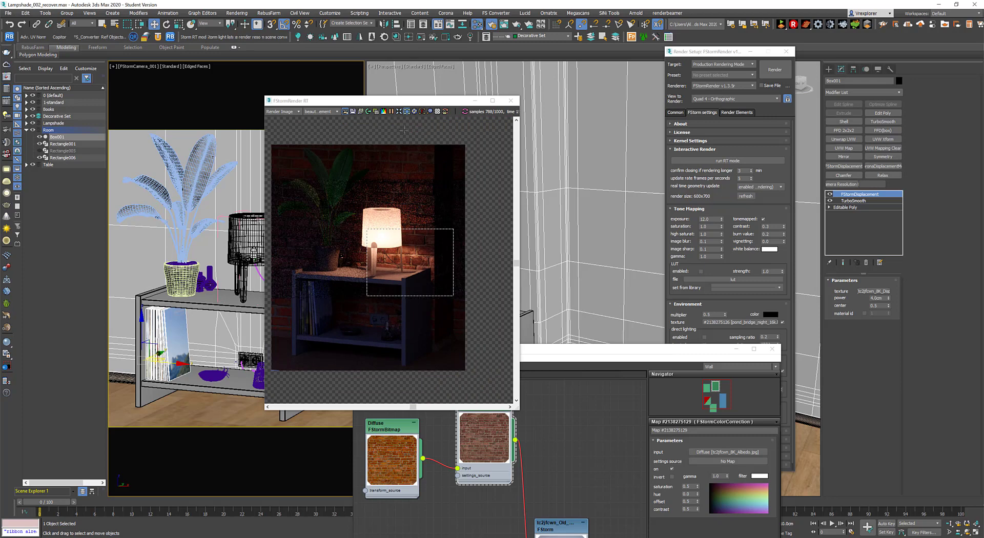
{"action": "left_click_drag", "start_coordinate": [410, 101], "coordinate": [254, 88]}
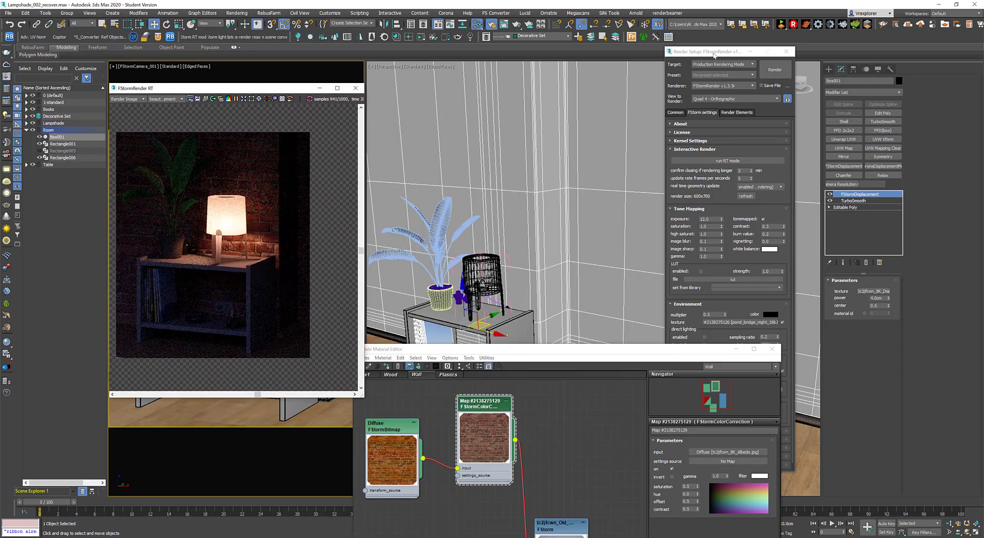
{"action": "left_click_drag", "start_coordinate": [715, 54], "coordinate": [579, 48]}
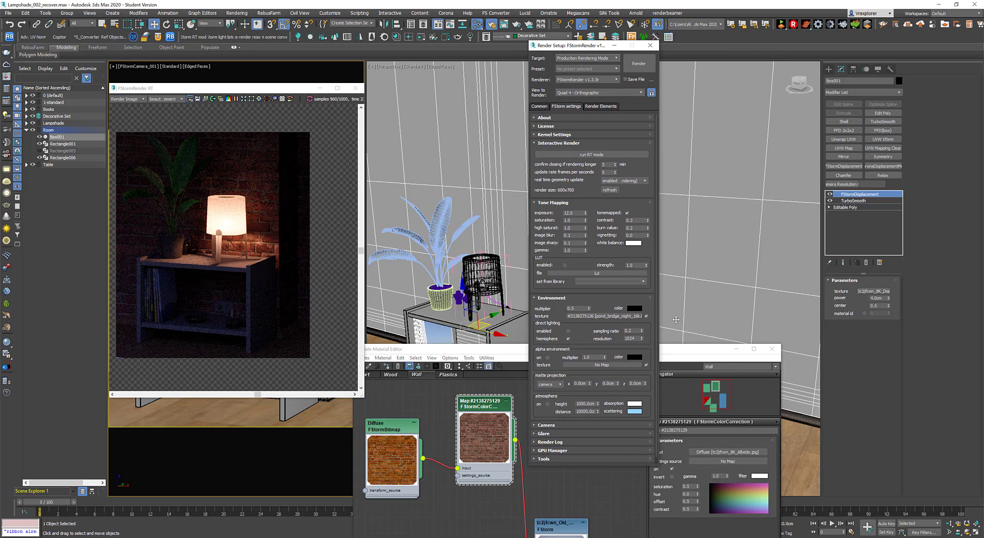
- Raise the tone mapping exposure to about 24.6 and set the environment multiplier to 0.1
{"action": "left_click_drag", "start_coordinate": [585, 213], "coordinate": [596, 175]}
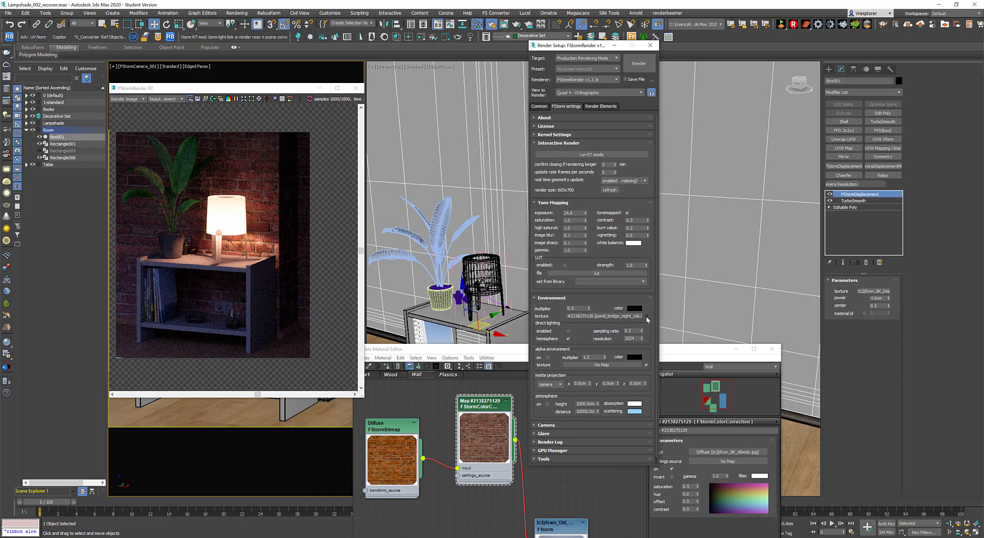
{"action": "left_click", "coordinate": [645, 315]}
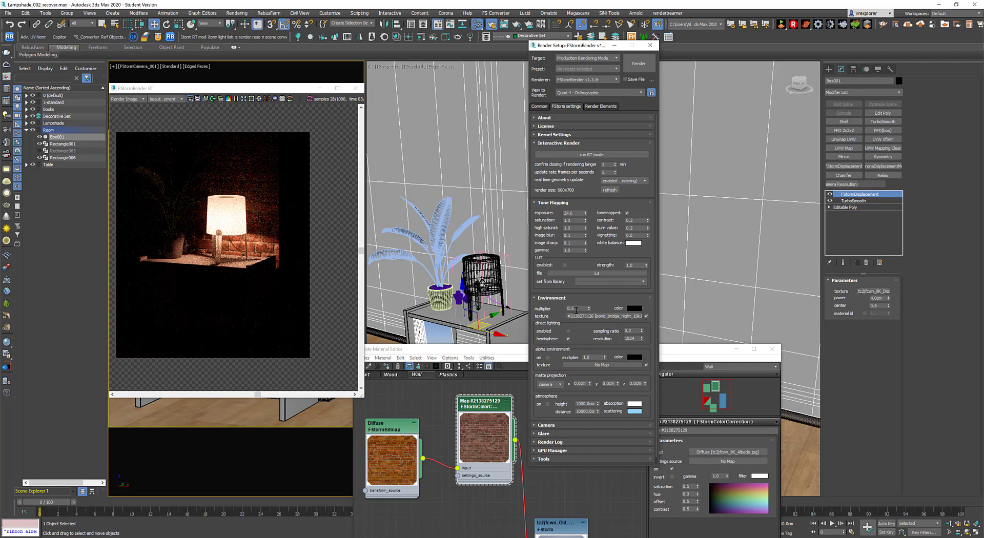
{"action": "double_click", "coordinate": [578, 309]}
{"action": "type", "text": "0.2"}
{"action": "key", "text": "Return"}
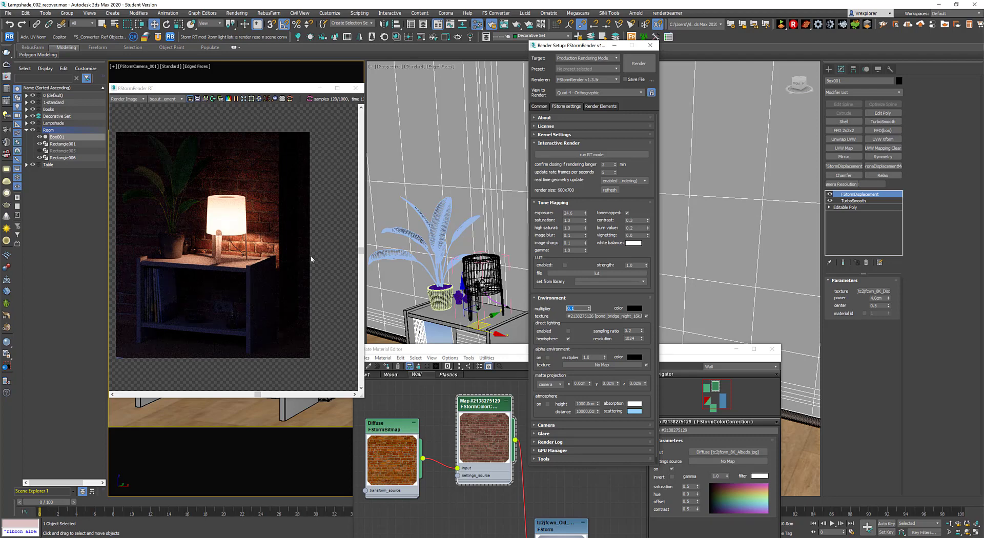
- Reposition the render window and set the tone mapping exposure to 40, checking the lamp and shelf in the render
{"action": "left_click_drag", "start_coordinate": [233, 89], "coordinate": [312, 89]}
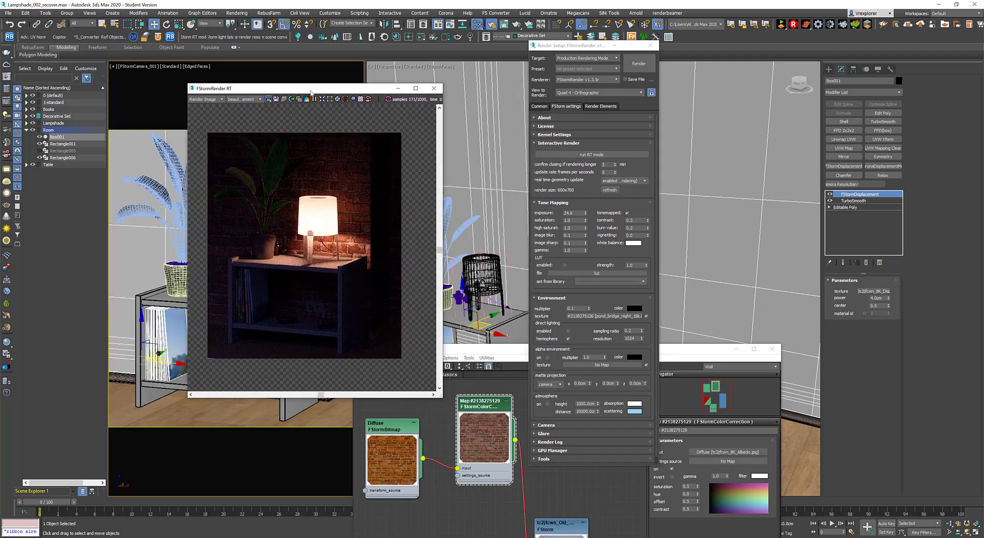
{"action": "left_click_drag", "start_coordinate": [311, 91], "coordinate": [219, 86]}
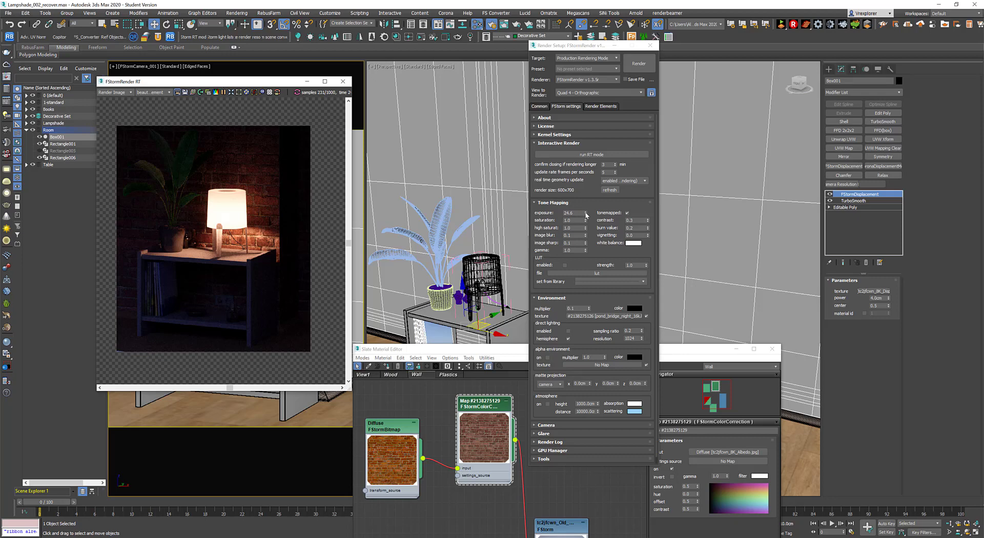
{"action": "left_click_drag", "start_coordinate": [585, 212], "coordinate": [586, 196]}
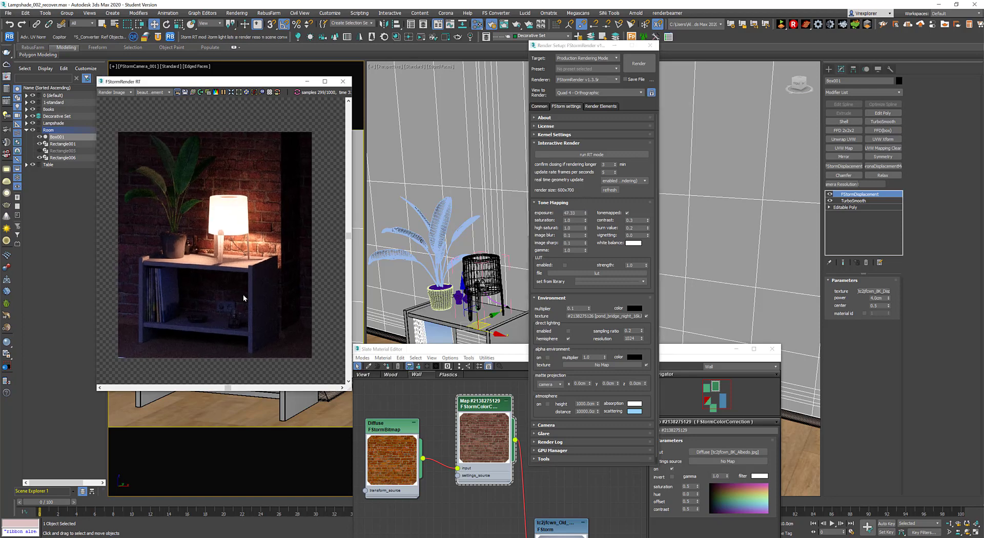
{"action": "scroll", "coordinate": [245, 263], "scroll_direction": "up", "scroll_amount": 2}
{"action": "scroll", "coordinate": [245, 264], "scroll_direction": "up", "scroll_amount": 1}
{"action": "middle_click_drag", "start_coordinate": [235, 260], "coordinate": [243, 265]}
{"action": "scroll", "coordinate": [245, 262], "scroll_direction": "down", "scroll_amount": 1}
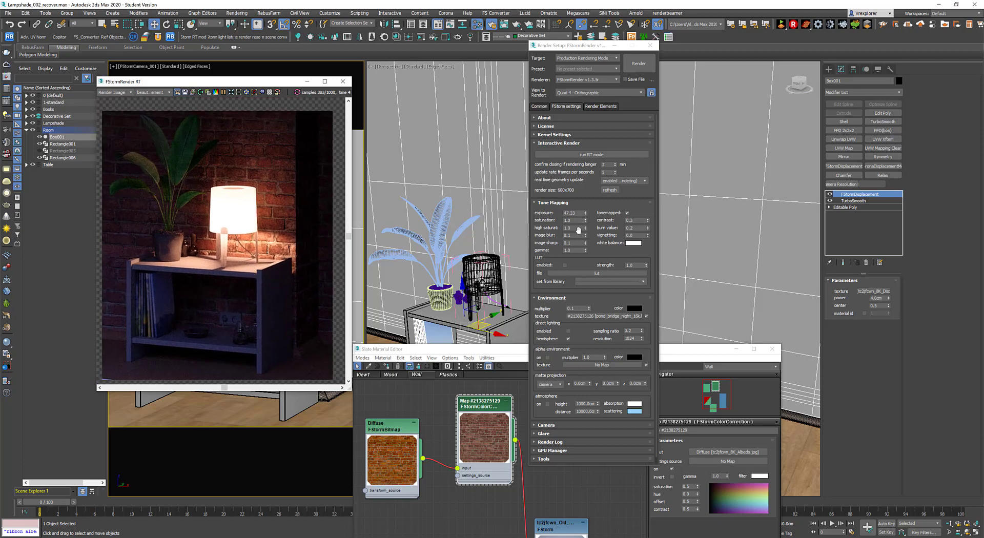
{"action": "left_click", "coordinate": [531, 220]}
{"action": "left_click_drag", "start_coordinate": [577, 213], "coordinate": [480, 219]}
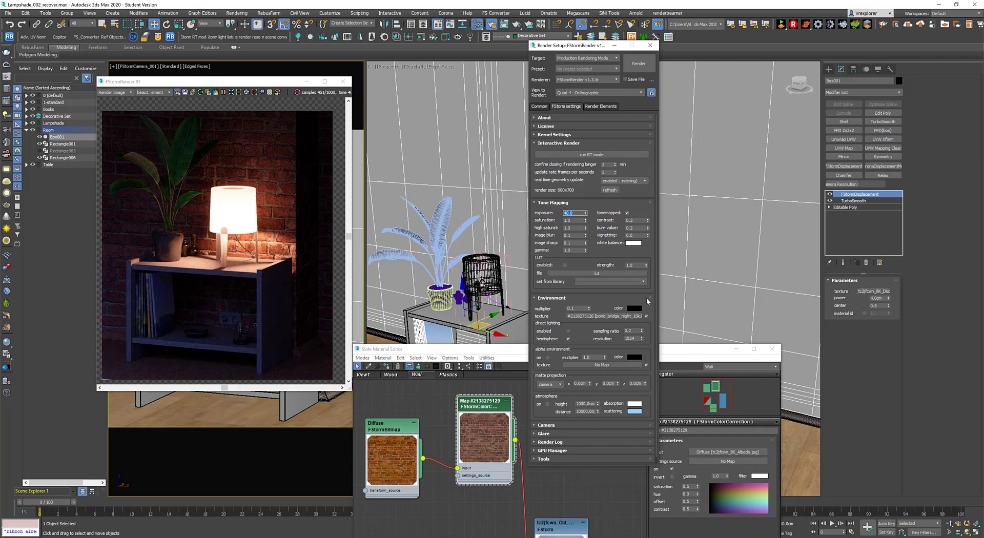
- Enable the tone mapping LUT and load the RoBoT Hasselblad 500elx KDK Portra 400 preset from the library
{"action": "left_click", "coordinate": [565, 265]}
{"action": "left_click", "coordinate": [642, 282]}
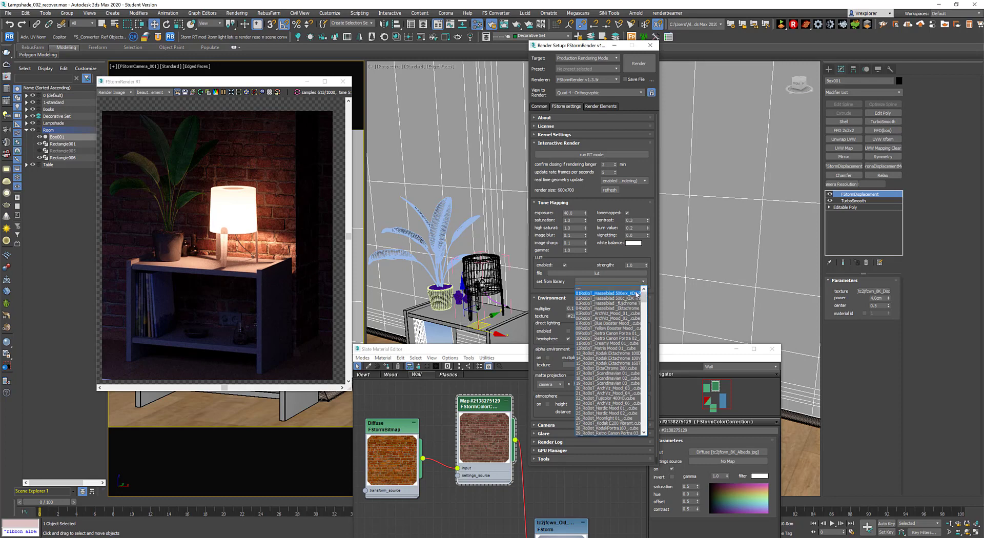
{"action": "left_click", "coordinate": [635, 294]}
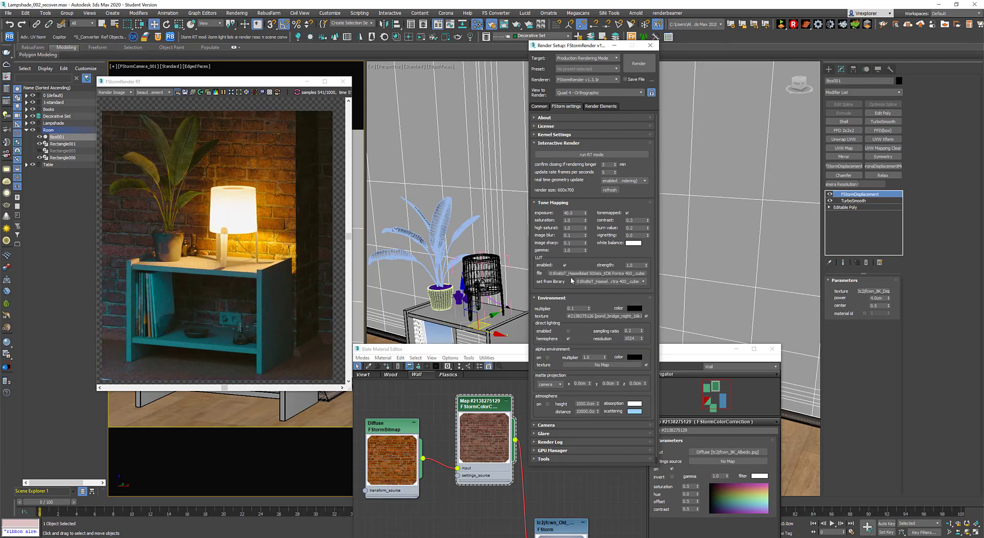
{"action": "left_click_drag", "start_coordinate": [228, 85], "coordinate": [223, 78]}
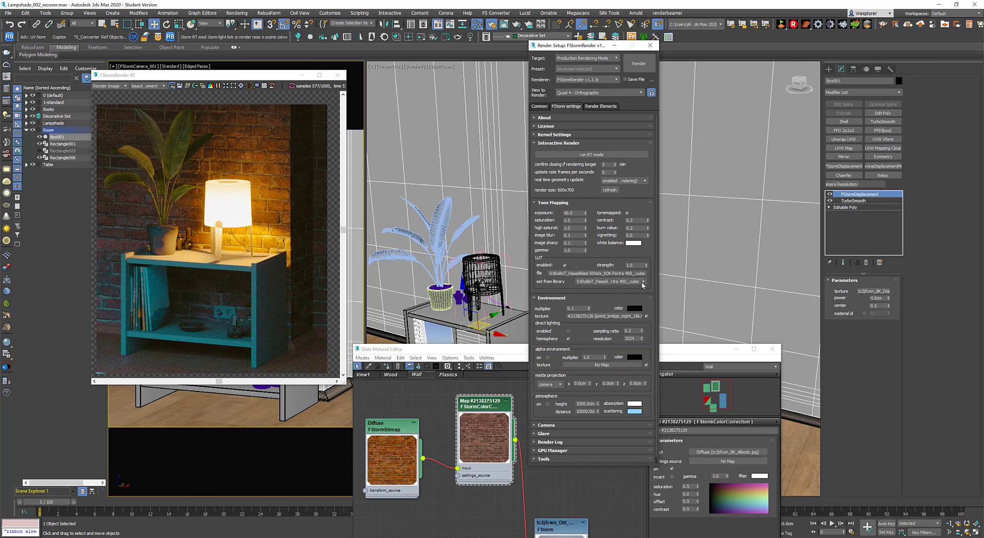
- Try the Hasselblad 500c TriX400, Ektachrome Tungsten and Fujichrome Tungsten LUTs on the render
{"action": "left_click", "coordinate": [640, 282]}
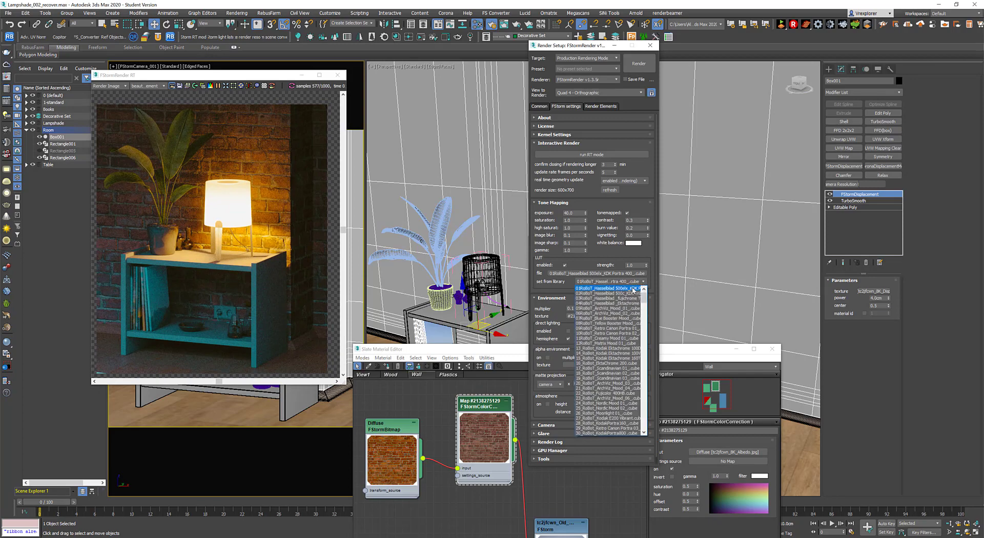
{"action": "left_click", "coordinate": [630, 283]}
{"action": "scroll", "coordinate": [631, 283], "scroll_direction": "down", "scroll_amount": 1}
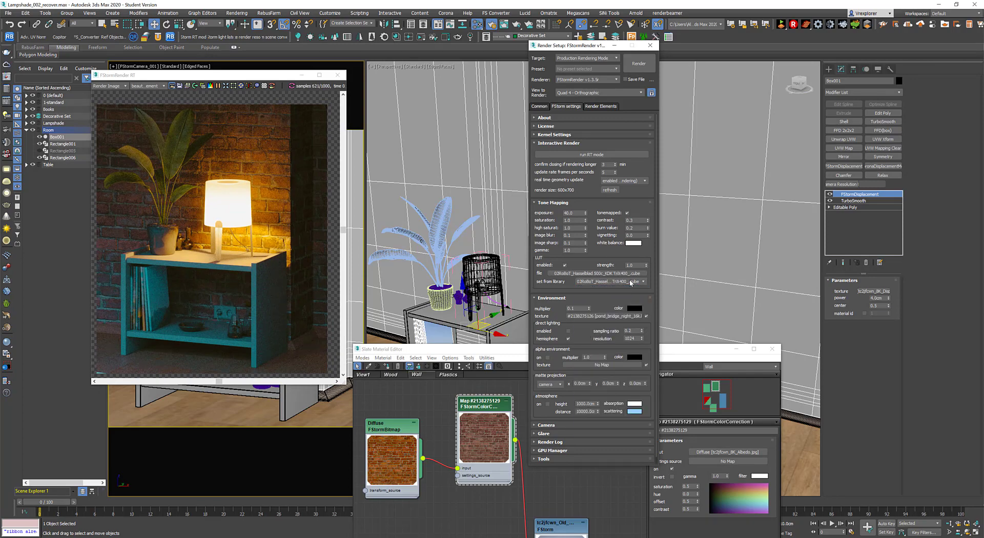
{"action": "scroll", "coordinate": [630, 283], "scroll_direction": "down", "scroll_amount": 2}
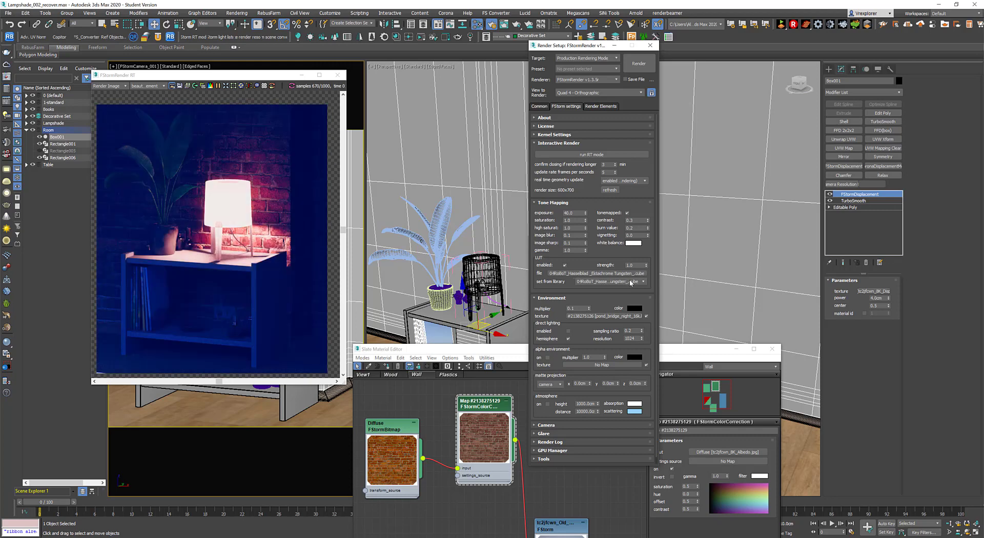
{"action": "scroll", "coordinate": [630, 282], "scroll_direction": "up", "scroll_amount": 1}
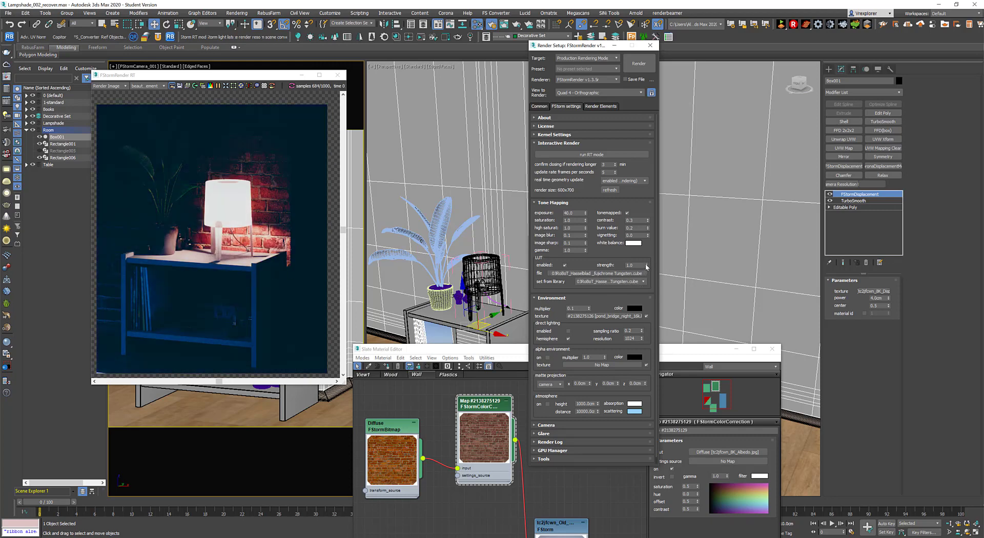
- Set the LUT strength to 0.7
{"action": "left_click_drag", "start_coordinate": [646, 266], "coordinate": [648, 292]}
{"action": "right_click", "coordinate": [649, 292]}
{"action": "left_click", "coordinate": [634, 282]}
{"action": "left_click", "coordinate": [634, 282]}
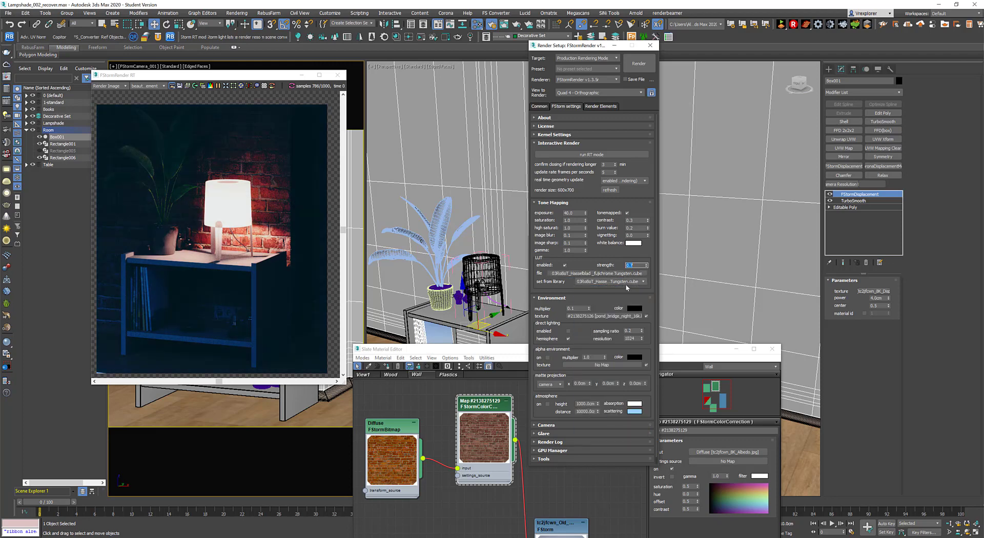
{"action": "left_click", "coordinate": [624, 284]}
{"action": "left_click", "coordinate": [625, 282]}
- Compare the Hasselblad Ektachrome Tungsten, ArchViz Mood 02, Blue Booster Mood and Creamy Mood 01 LUTs on the render
{"action": "scroll", "coordinate": [624, 284], "scroll_direction": "down", "scroll_amount": 1}
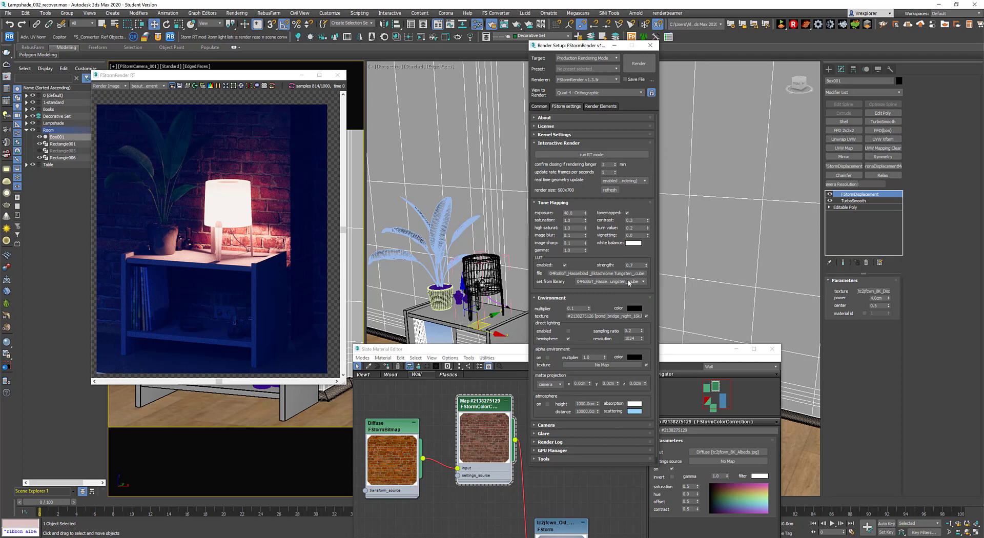
{"action": "scroll", "coordinate": [629, 283], "scroll_direction": "down", "scroll_amount": 1}
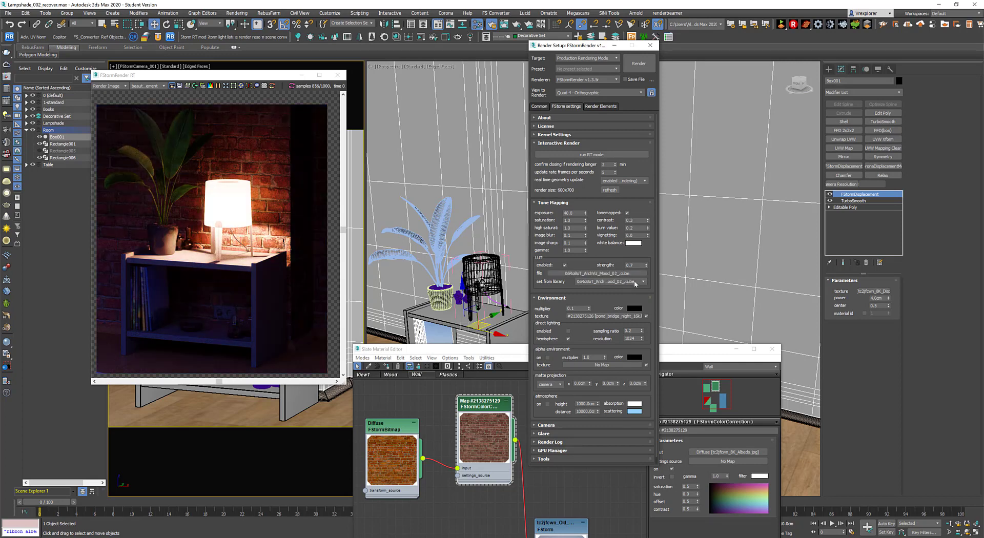
{"action": "scroll", "coordinate": [634, 281], "scroll_direction": "down", "scroll_amount": 1}
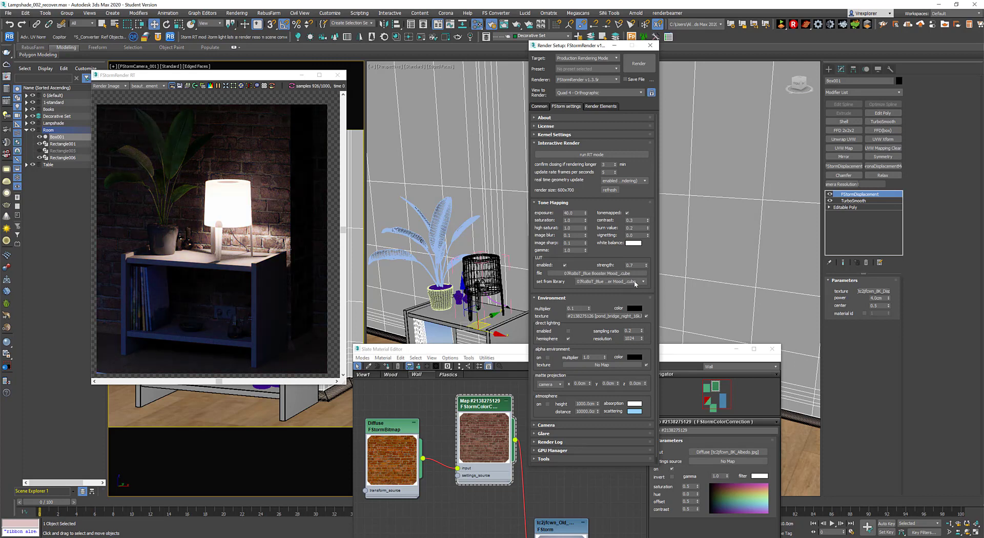
{"action": "left_click", "coordinate": [639, 283]}
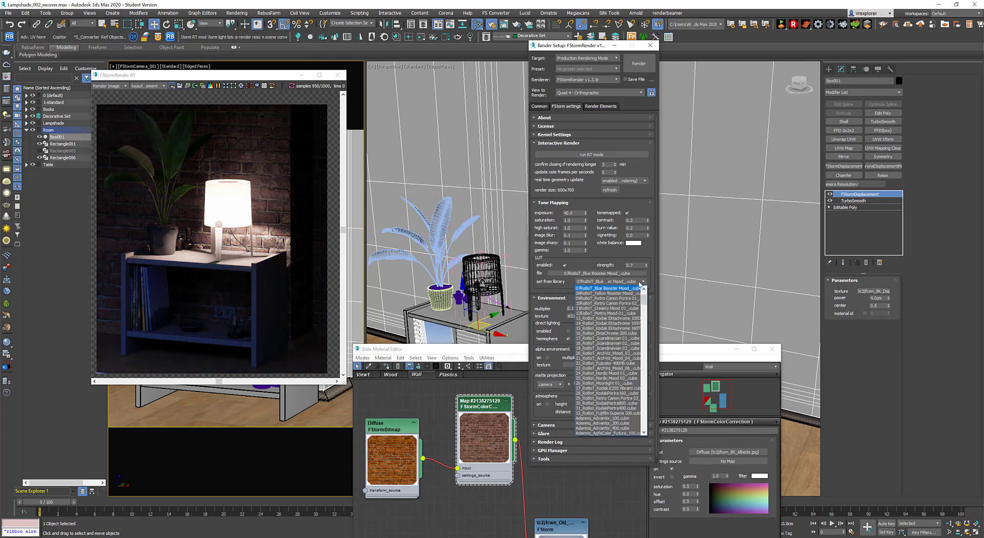
{"action": "left_click", "coordinate": [618, 308]}
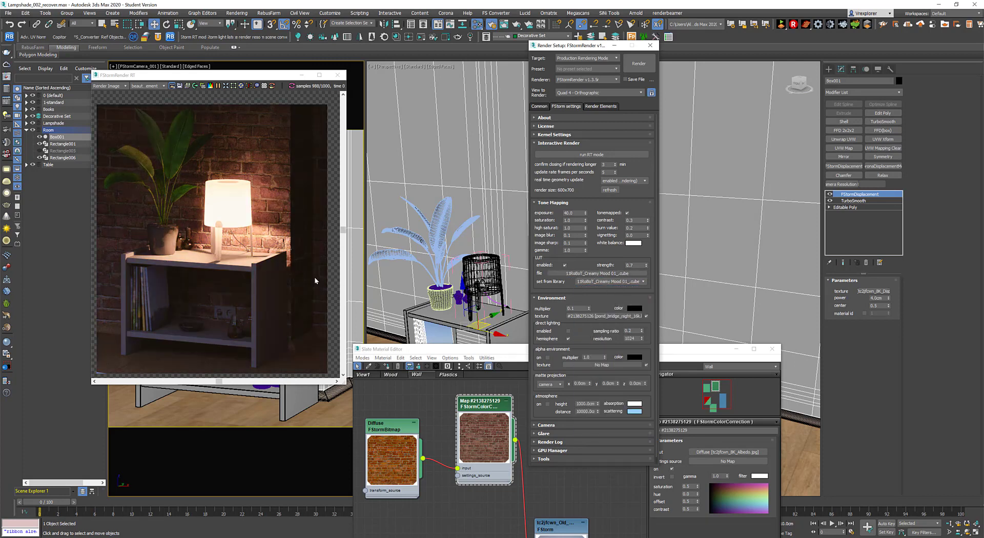
{"action": "left_click_drag", "start_coordinate": [316, 281], "coordinate": [319, 279]}
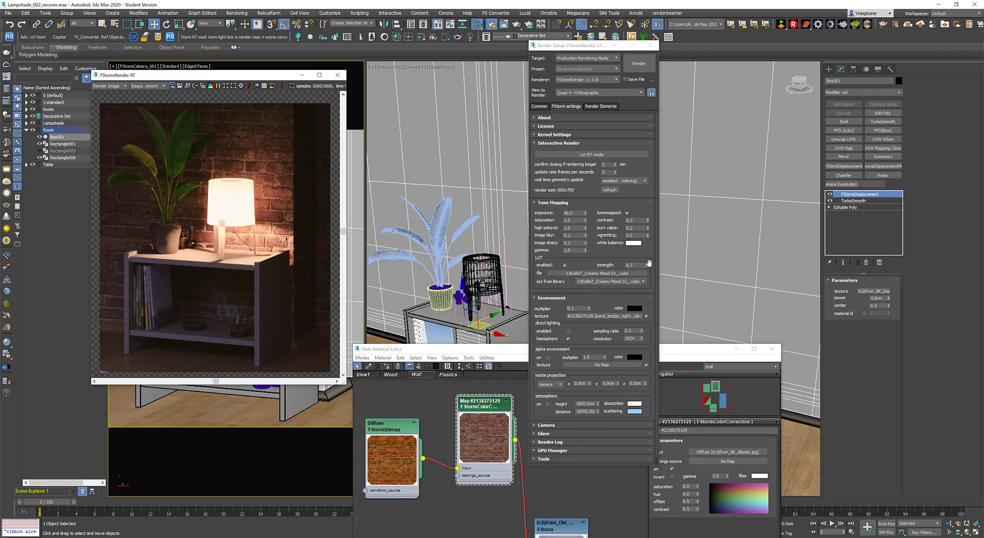
- Try the Matrix Mood 01, Kodak Ektachrome 160T and EktaChrome 200 LUTs on the render
{"action": "left_click", "coordinate": [644, 282]}
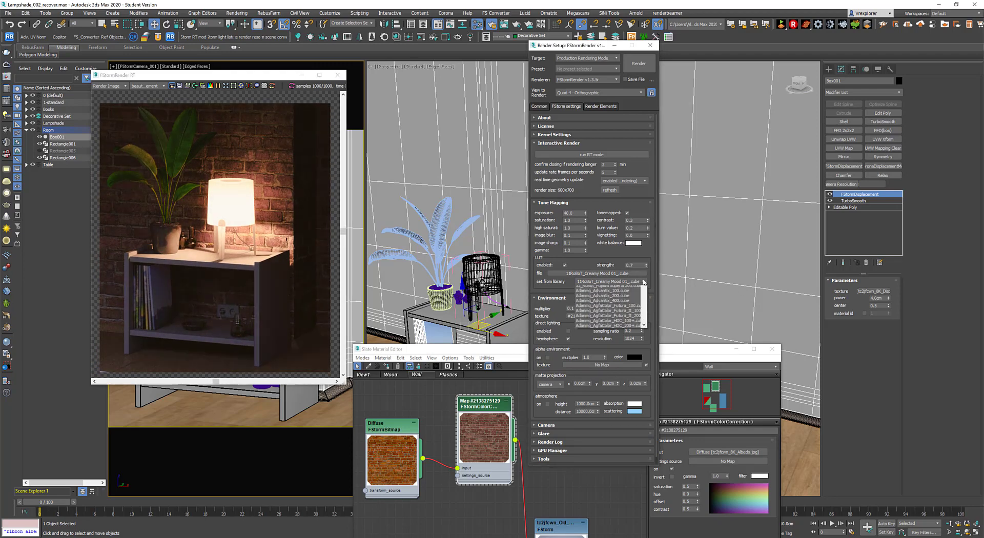
{"action": "left_click", "coordinate": [629, 296]}
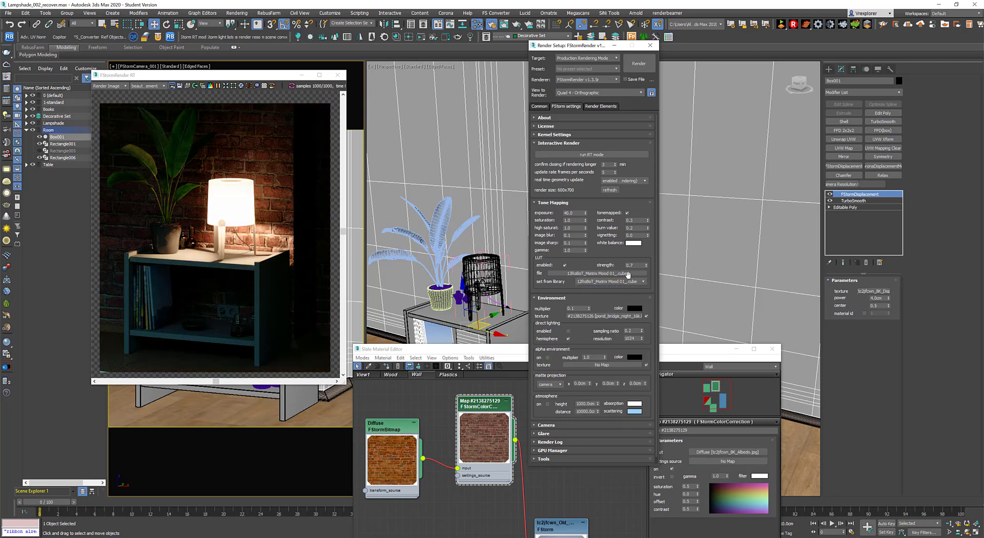
{"action": "left_click", "coordinate": [630, 281]}
{"action": "left_click", "coordinate": [622, 303]}
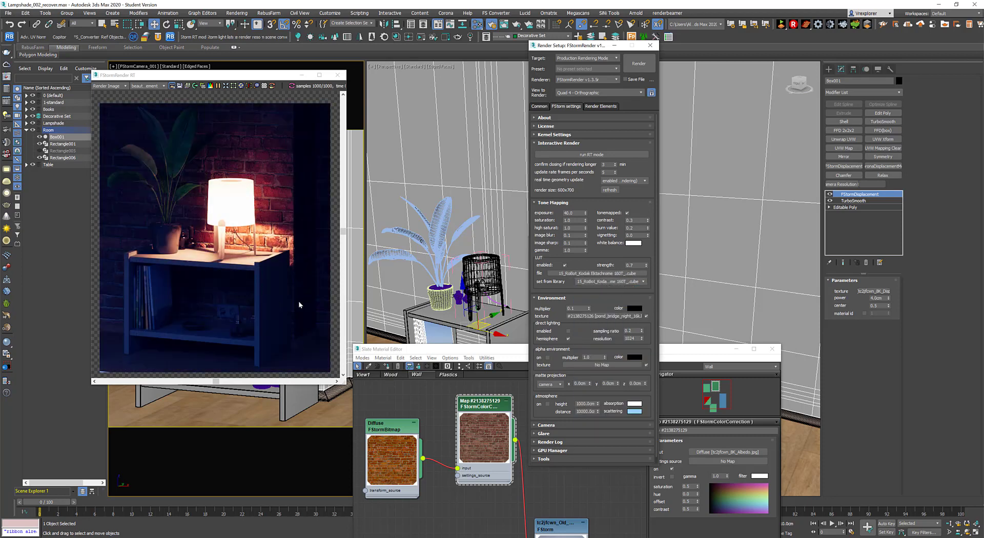
{"action": "left_click", "coordinate": [636, 282]}
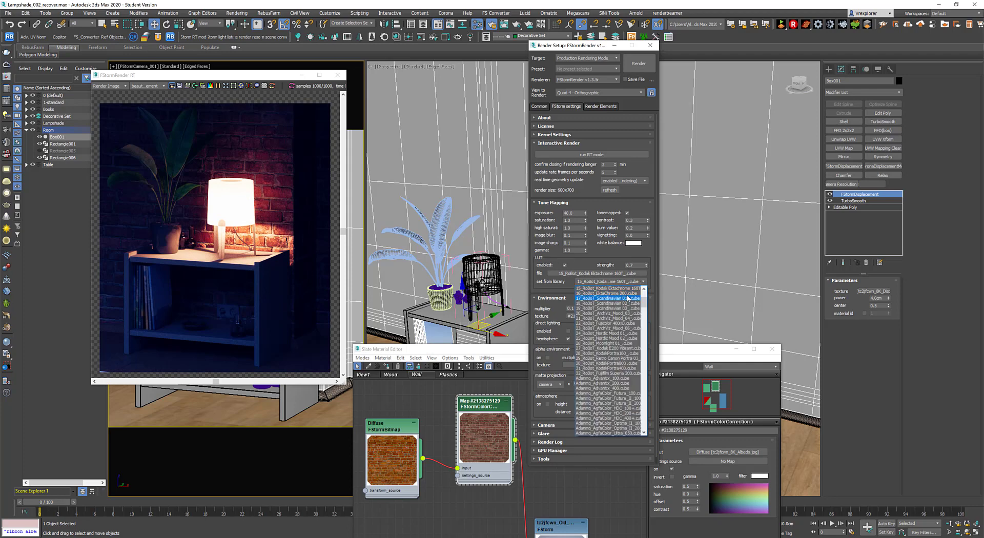
{"action": "left_click", "coordinate": [629, 294]}
{"action": "left_click_drag", "start_coordinate": [646, 264], "coordinate": [649, 278]}
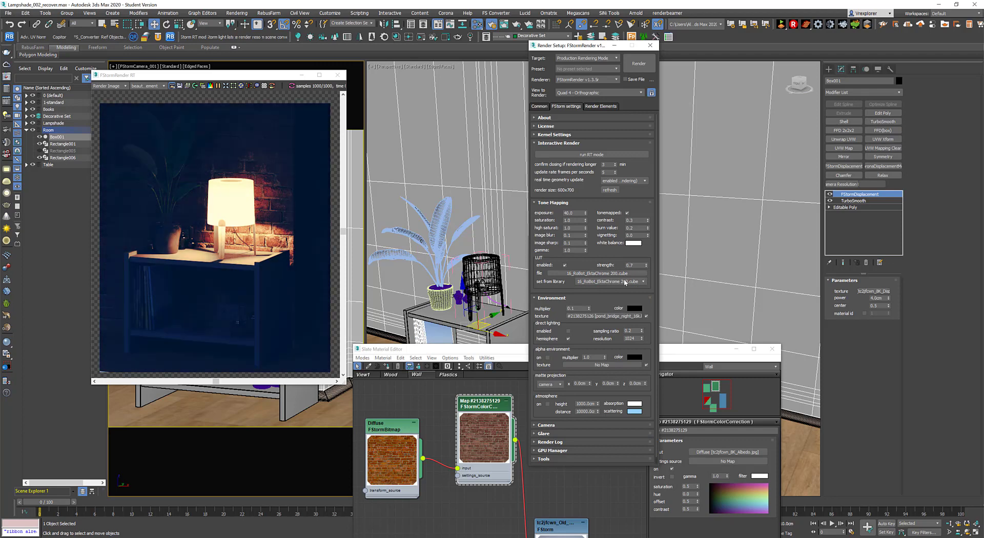
- Preview the render with the Scandinavian 01, Scandinavian 02 and ArchViz Mood 03 LUTs
{"action": "left_click", "coordinate": [626, 282]}
{"action": "left_click", "coordinate": [621, 294]}
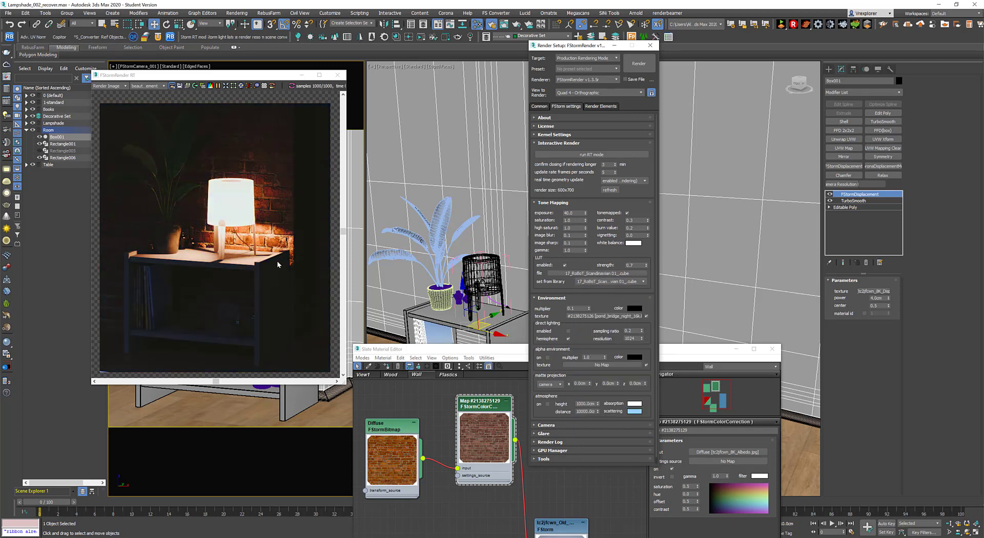
{"action": "left_click", "coordinate": [618, 281]}
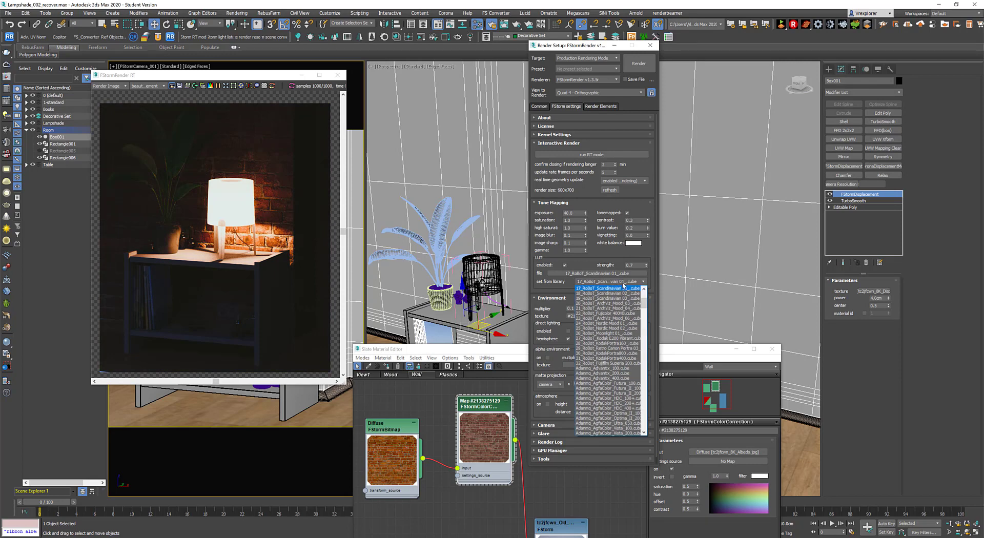
{"action": "left_click", "coordinate": [619, 290]}
{"action": "left_click", "coordinate": [614, 282]}
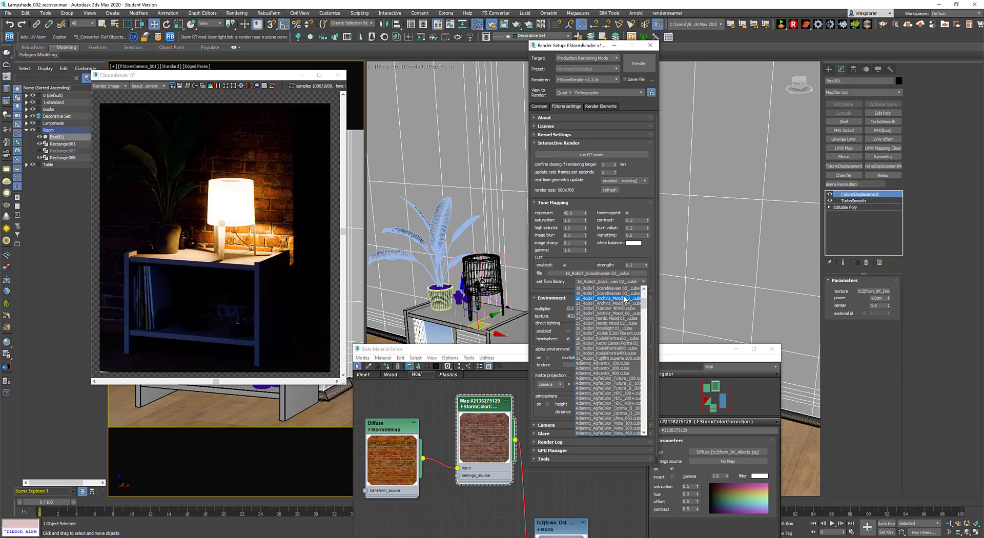
{"action": "left_click", "coordinate": [625, 302]}
- Step through the ArchViz Mood 04, Nordic Mood 01 and Nordic Mood 02 LUTs to Moonlight 01
{"action": "left_click", "coordinate": [618, 282]}
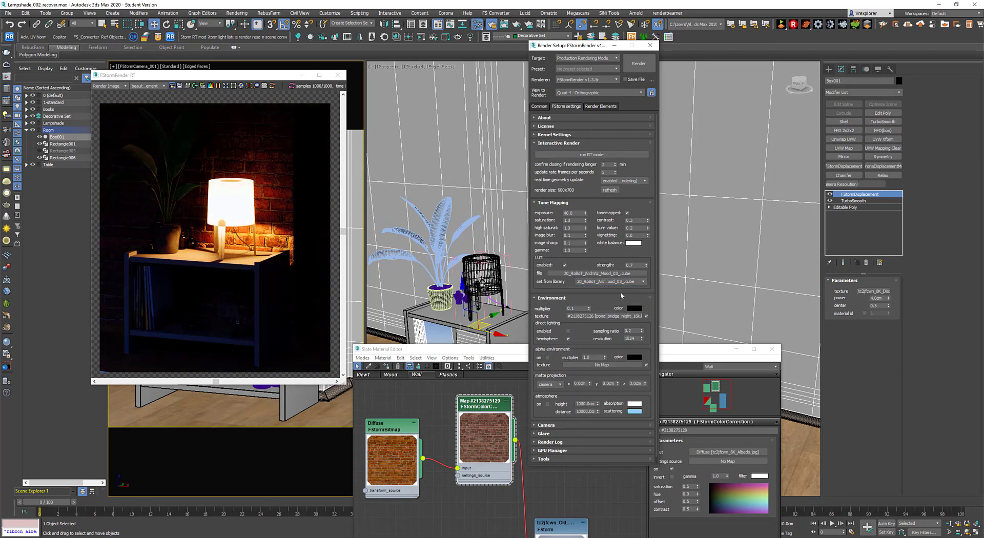
{"action": "left_click", "coordinate": [618, 283]}
{"action": "left_click", "coordinate": [634, 283]}
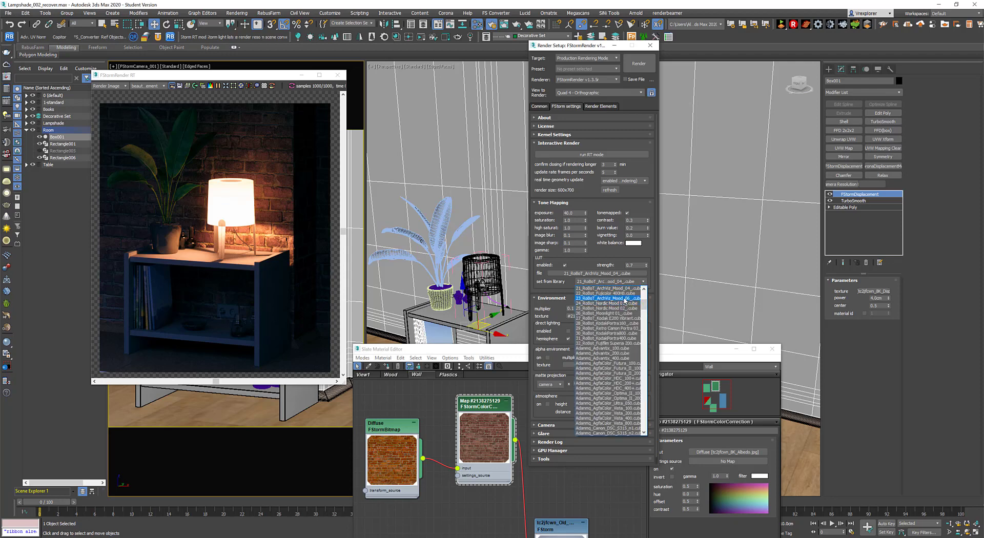
{"action": "left_click", "coordinate": [622, 298]}
{"action": "left_click", "coordinate": [628, 283]}
{"action": "left_click", "coordinate": [627, 299]}
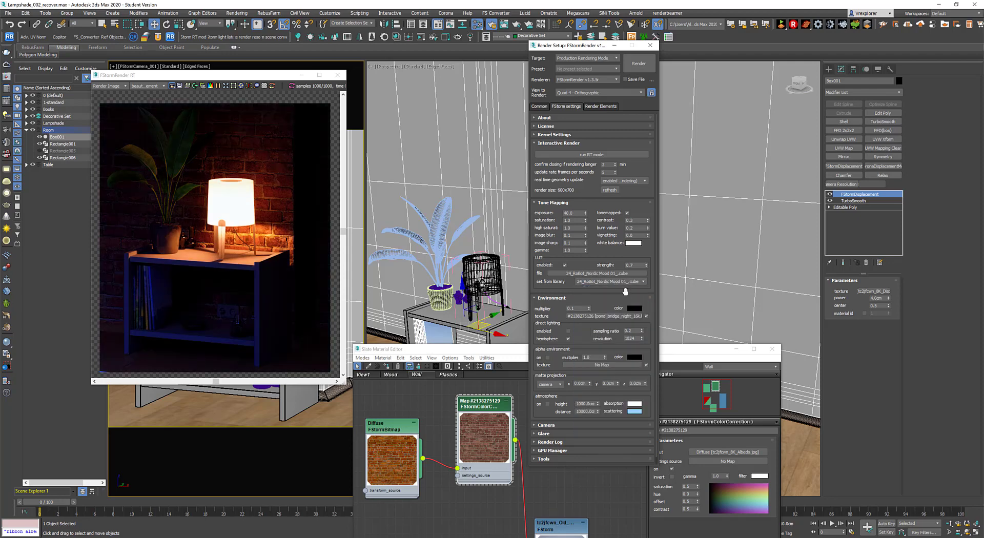
{"action": "left_click", "coordinate": [635, 284]}
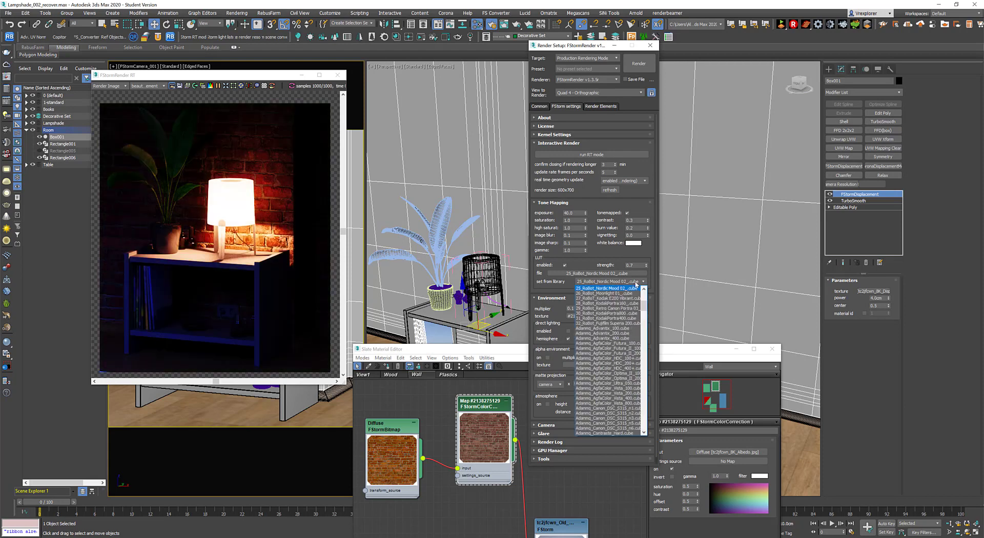
{"action": "left_click", "coordinate": [620, 297]}
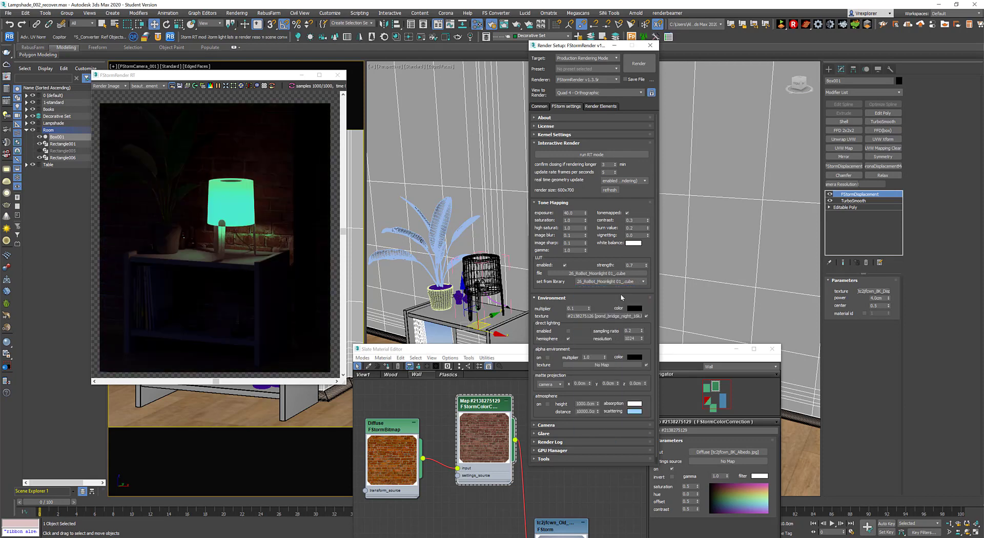
- Try the Retro Canon Portra 03 LUT, comparing the render with the LUT disabled and with a higher exposure
{"action": "scroll", "coordinate": [618, 293], "scroll_direction": "down", "scroll_amount": 2}
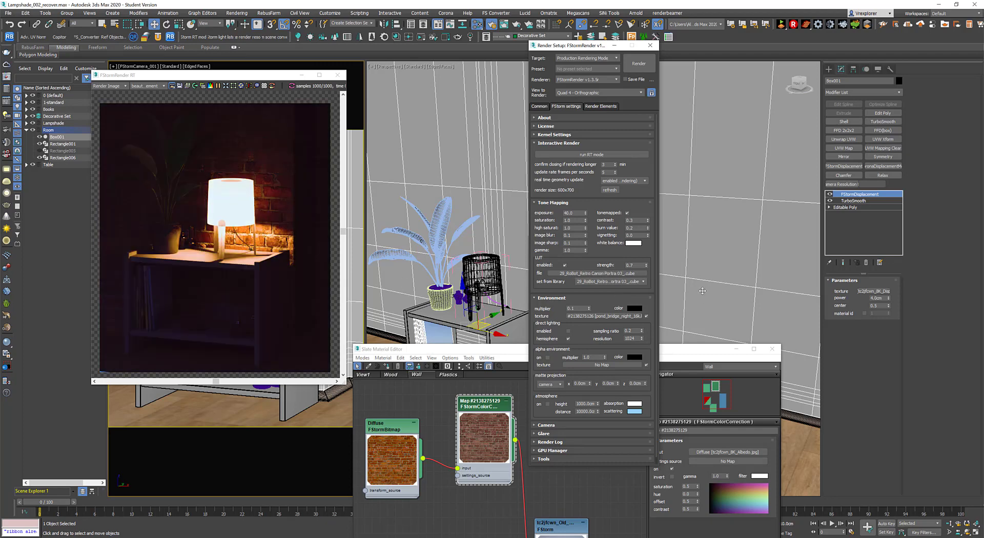
{"action": "left_click", "coordinate": [565, 265]}
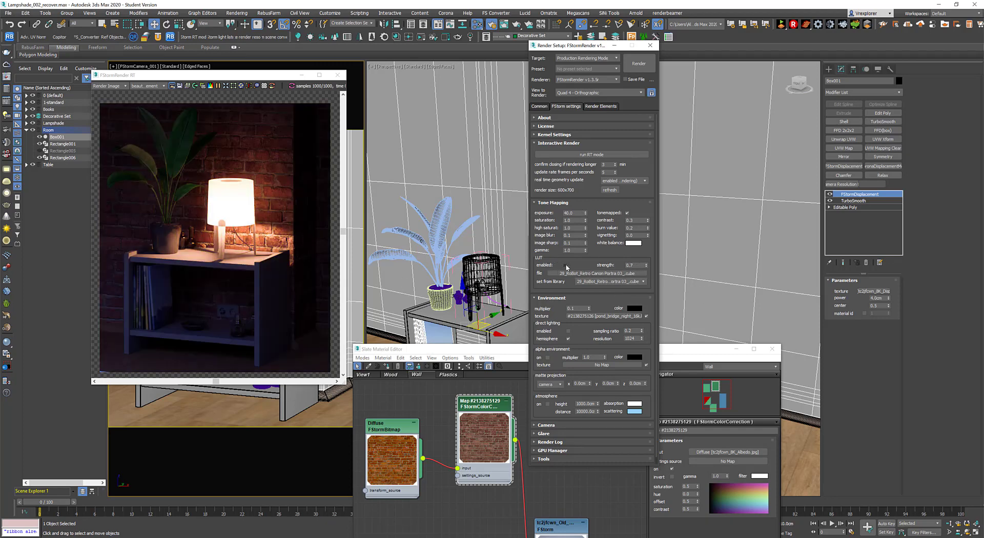
{"action": "left_click", "coordinate": [565, 265]}
{"action": "mouse_move", "coordinate": [646, 266]}
{"action": "left_mouse_down"}
{"action": "mouse_move", "coordinate": [650, 280]}
{"action": "mouse_move", "coordinate": [651, 266]}
{"action": "left_mouse_up"}
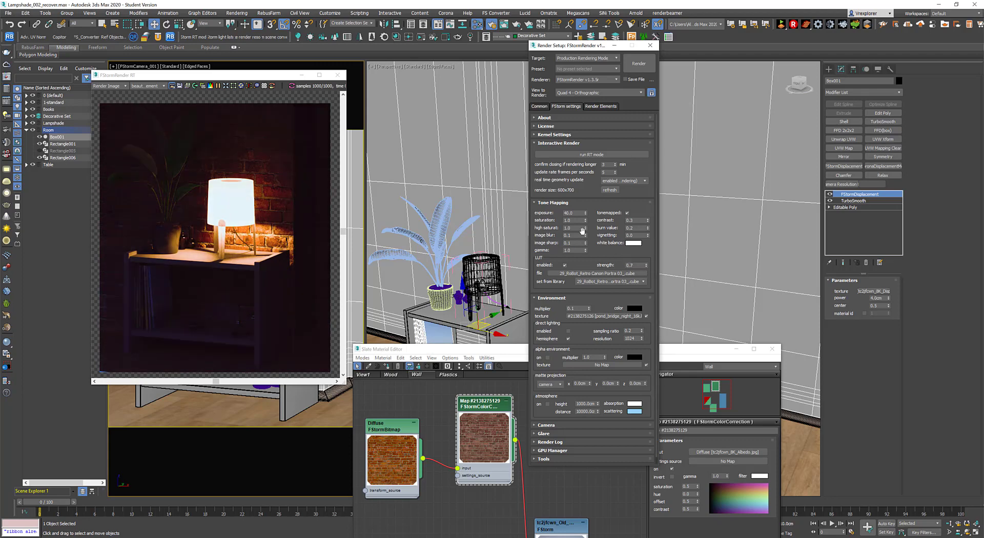
{"action": "left_click_drag", "start_coordinate": [585, 213], "coordinate": [596, 154]}
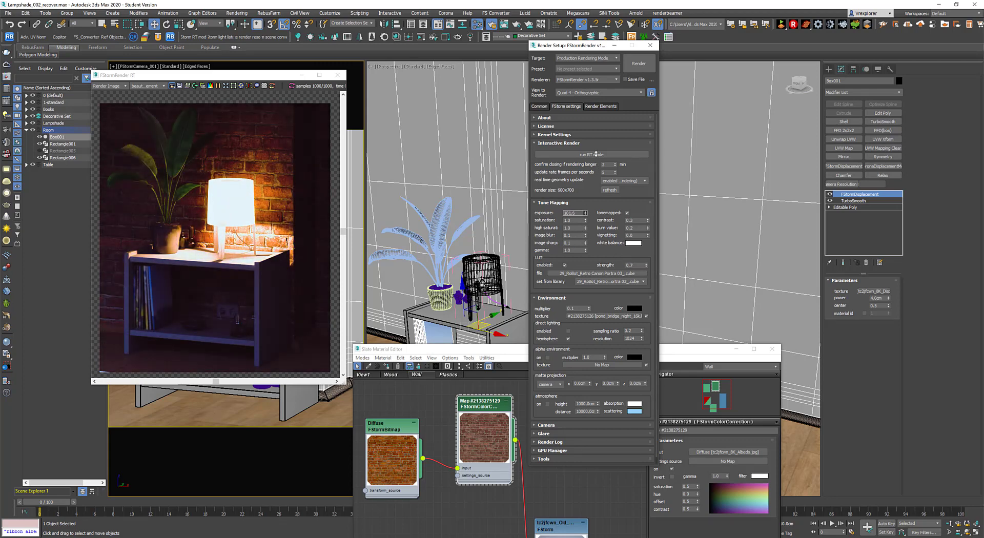
{"action": "right_click", "coordinate": [596, 154]}
- Reduce the LUT strength to 0.51 and try the KodakPortra800, KodakPortra400 and Fujifilm Superia 200 LUTs
{"action": "left_click_drag", "start_coordinate": [646, 265], "coordinate": [646, 272]}
{"action": "left_click", "coordinate": [633, 282]}
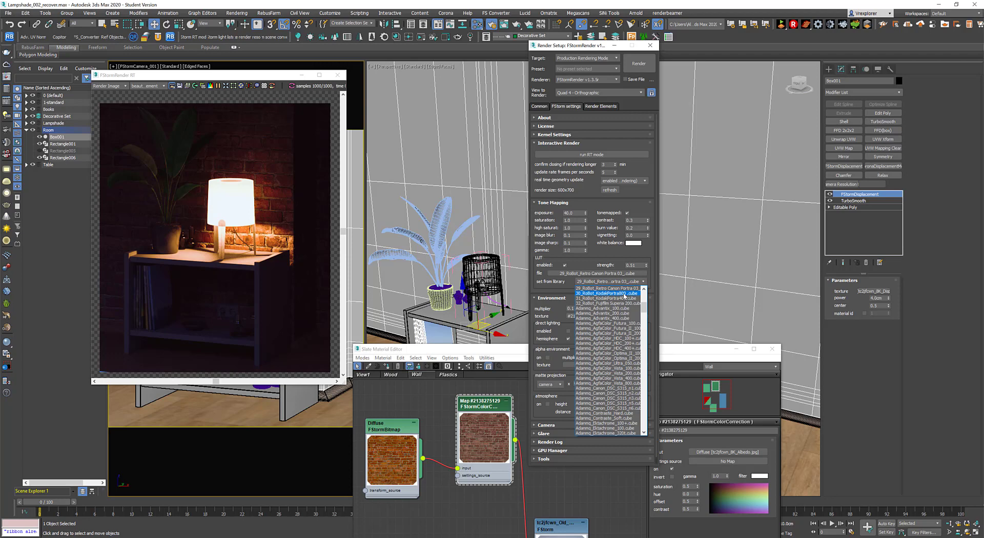
{"action": "left_click", "coordinate": [625, 293]}
{"action": "left_click", "coordinate": [614, 281]}
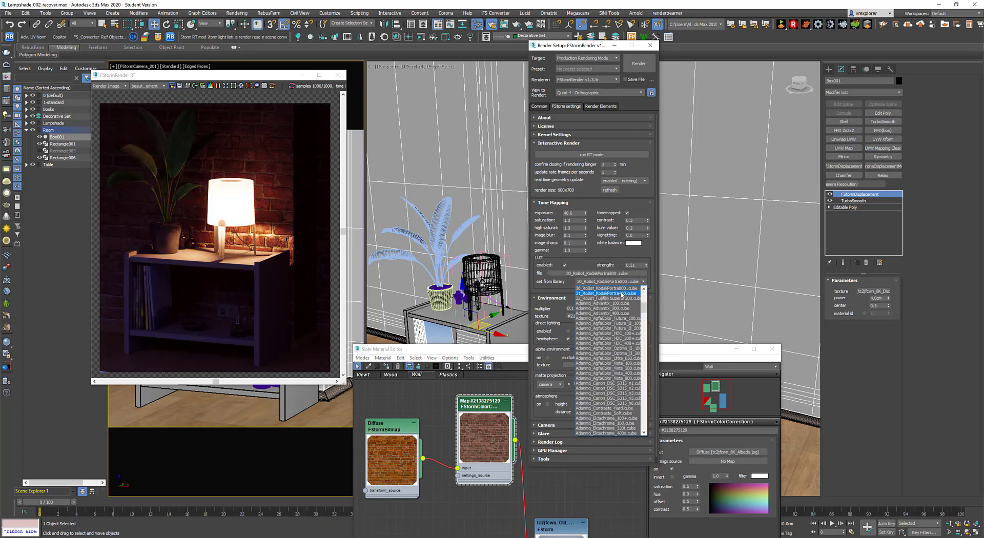
{"action": "left_click", "coordinate": [622, 293]}
{"action": "left_click", "coordinate": [625, 281]}
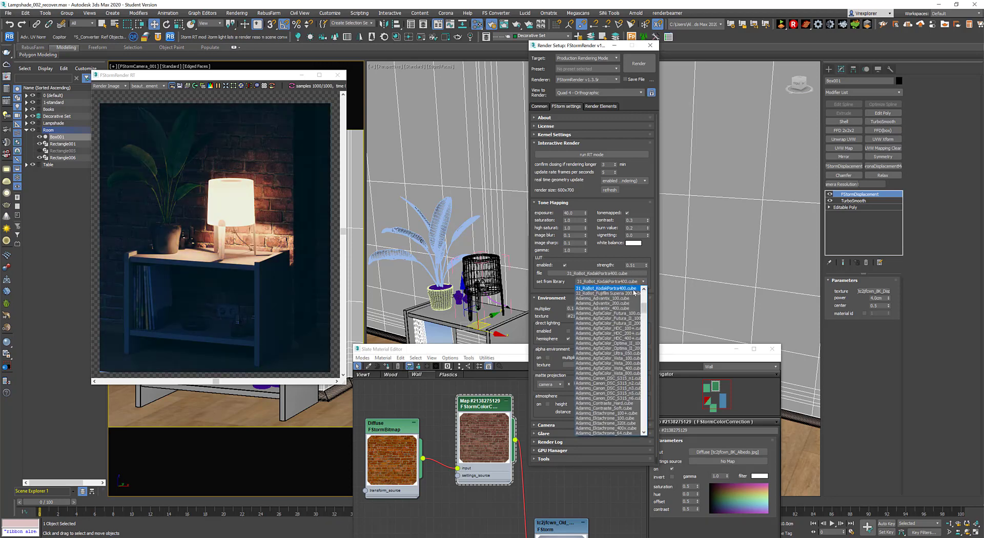
{"action": "left_click", "coordinate": [633, 293]}
- Preview the render with the Advantix 100, Advantix 200 and Advantix 400 LUTs
{"action": "left_click", "coordinate": [638, 282]}
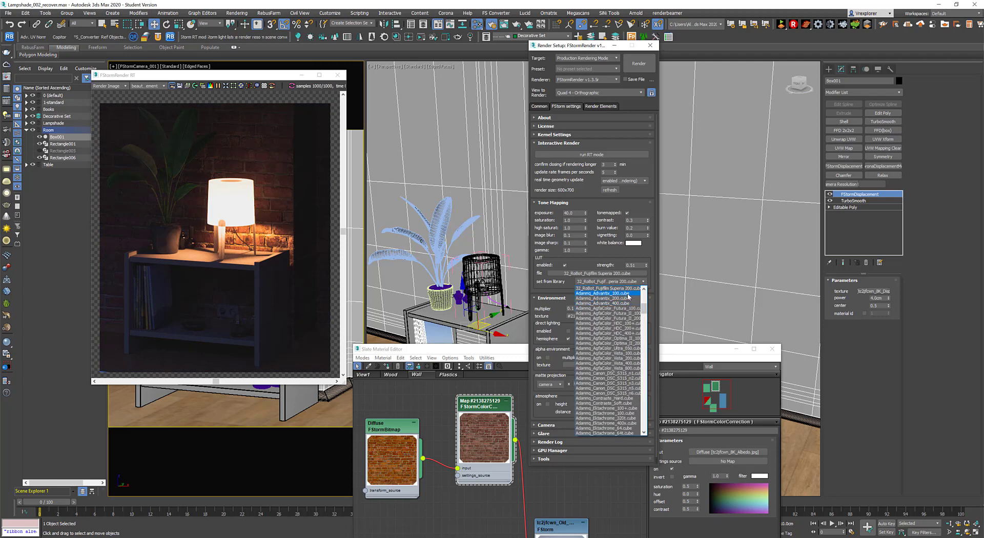
{"action": "left_click", "coordinate": [633, 293]}
{"action": "left_click", "coordinate": [629, 282]}
{"action": "left_click", "coordinate": [623, 290]}
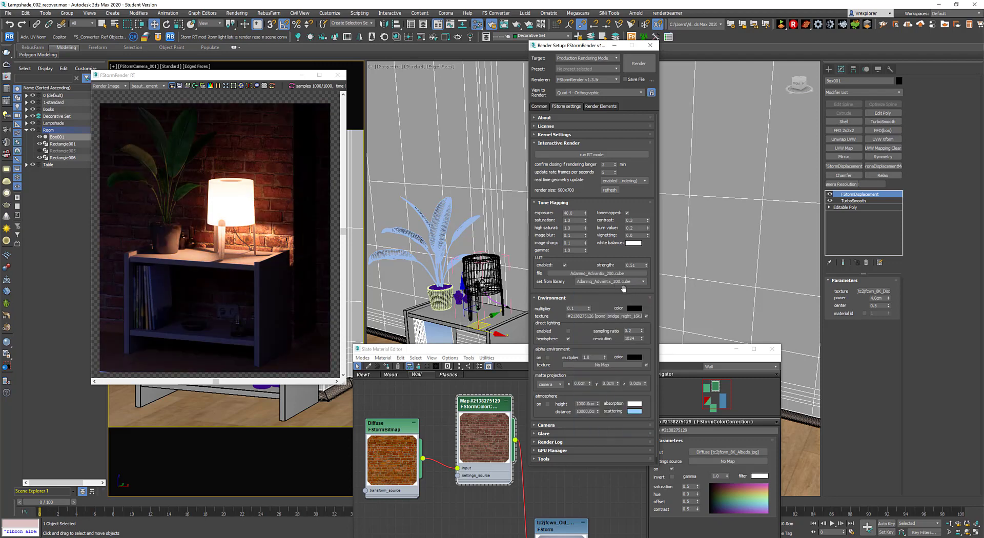
{"action": "left_click", "coordinate": [630, 282]}
{"action": "left_click", "coordinate": [627, 291]}
- Try the Kodak Ektachrome 64++ LUT on the render and test a higher LUT strength
{"action": "left_click", "coordinate": [629, 282]}
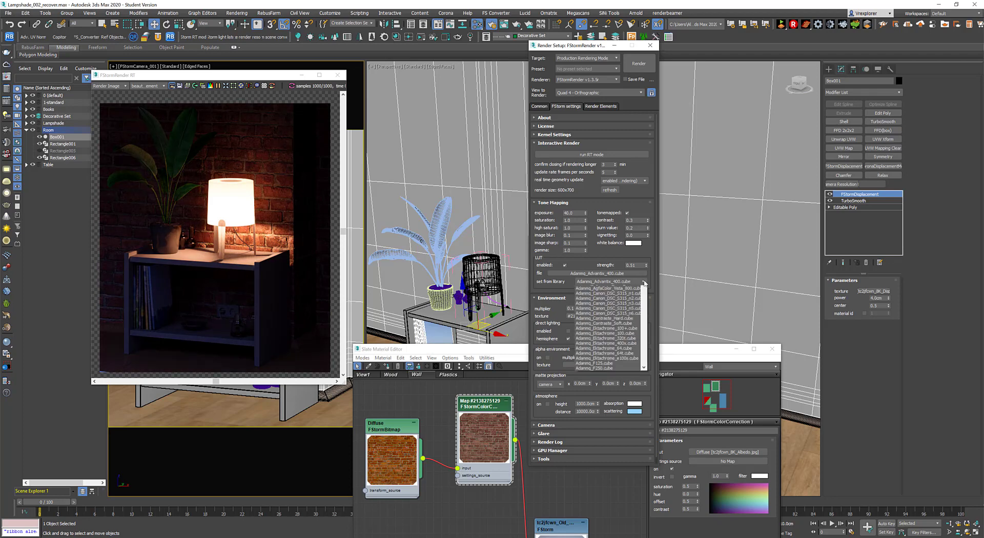
{"action": "left_click_drag", "start_coordinate": [645, 307], "coordinate": [643, 396]}
{"action": "left_click", "coordinate": [632, 379]}
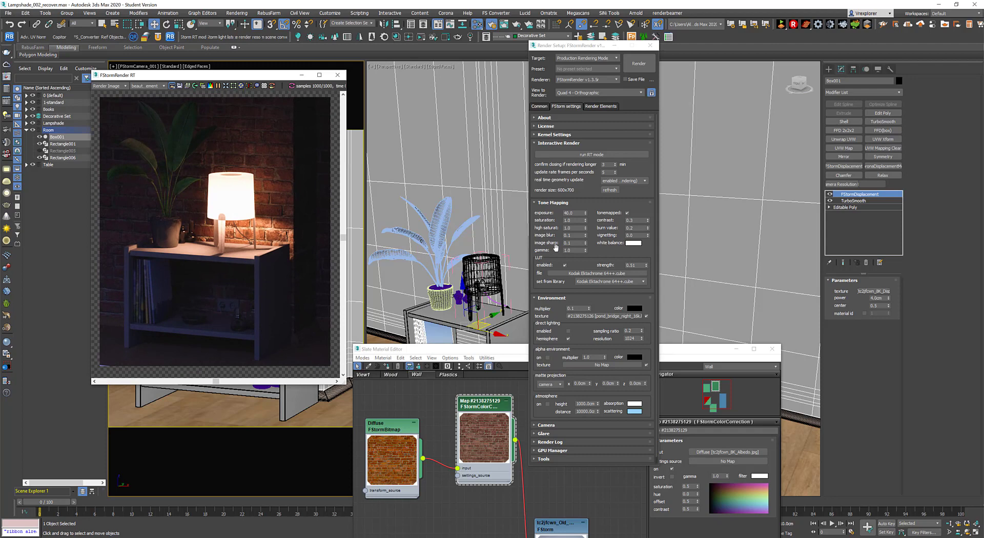
{"action": "left_click_drag", "start_coordinate": [646, 265], "coordinate": [655, 214]}
{"action": "right_click", "coordinate": [659, 226]}
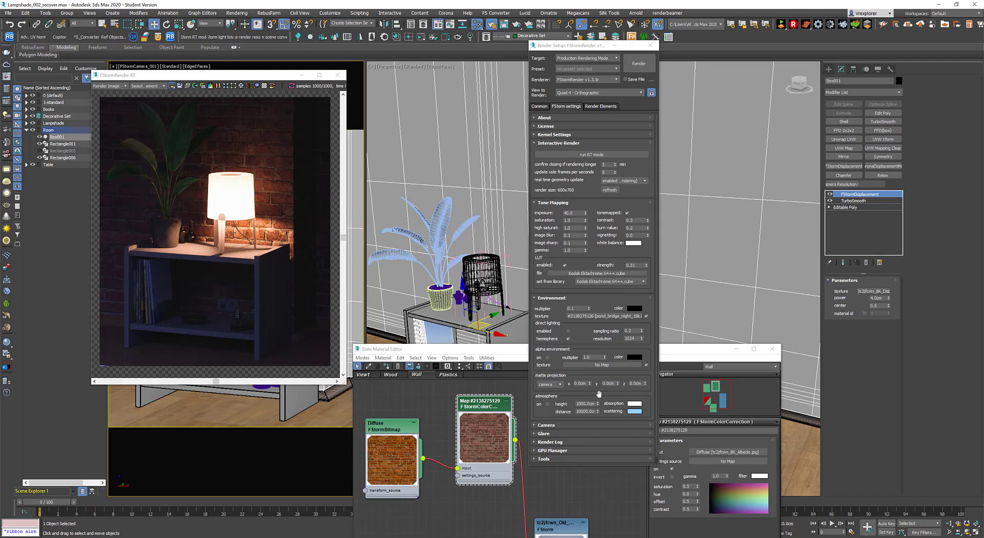
- Slightly reframe the camera's shot of the lamp and table with the Dolly Camera tool
{"action": "left_click", "coordinate": [949, 523]}
{"action": "middle_click_drag", "start_coordinate": [262, 400], "coordinate": [263, 403]}
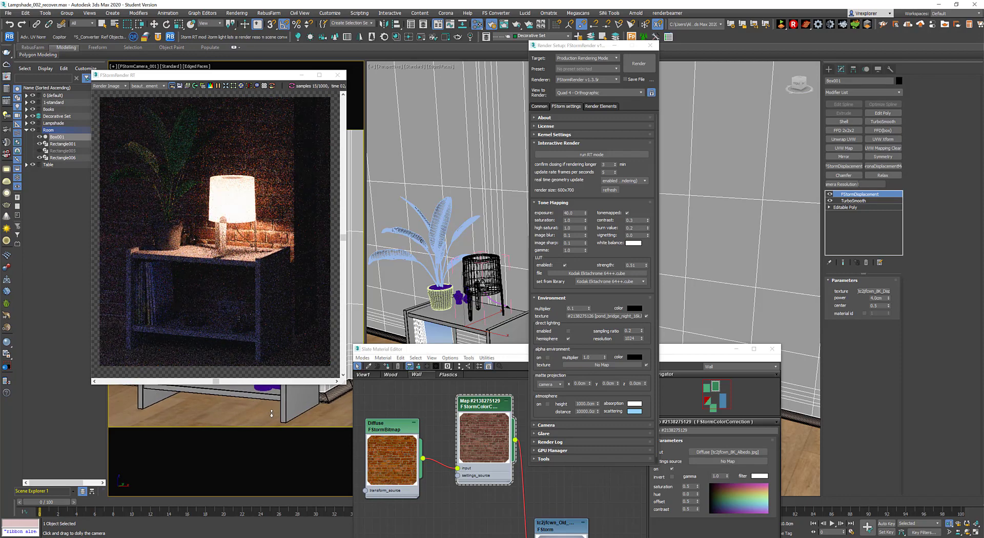
{"action": "key", "text": "w"}
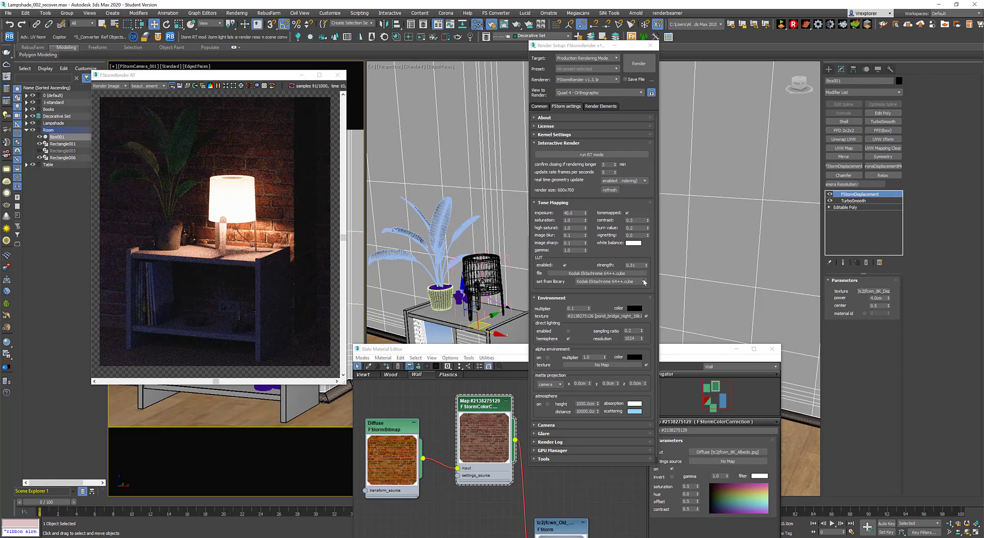
- Apply the Kodak Ektar 25++ LUT and set its strength to 0.7
{"action": "left_click", "coordinate": [642, 282]}
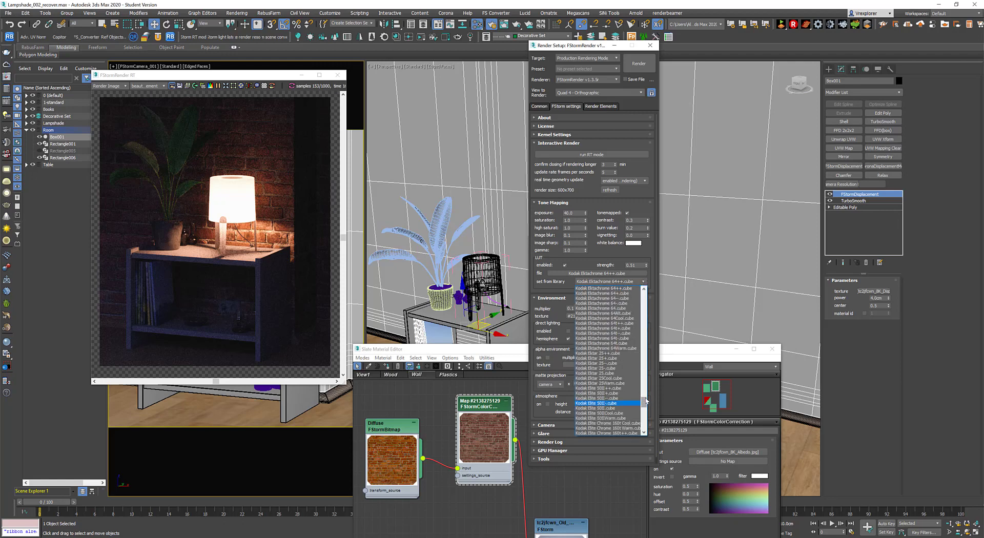
{"action": "left_click", "coordinate": [627, 353]}
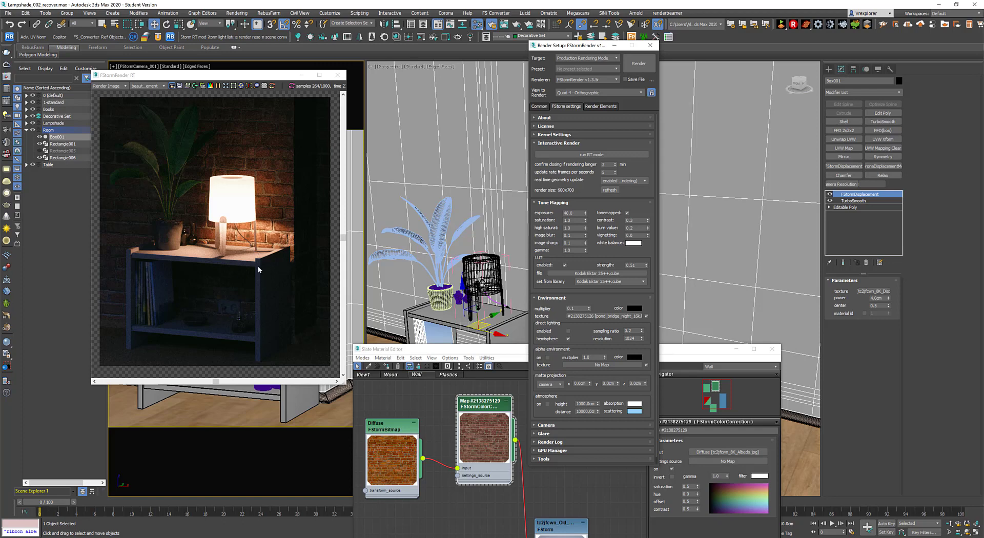
{"action": "left_click_drag", "start_coordinate": [647, 266], "coordinate": [671, 193]}
{"action": "right_click", "coordinate": [671, 193]}
{"action": "mouse_move", "coordinate": [647, 265]}
{"action": "left_mouse_down"}
{"action": "mouse_move", "coordinate": [651, 250]}
{"action": "mouse_move", "coordinate": [655, 259]}
{"action": "left_mouse_up"}
- Set the white balance color to a pale cyan with hue 122, saturation 84 and value 227
{"action": "left_click", "coordinate": [634, 244]}
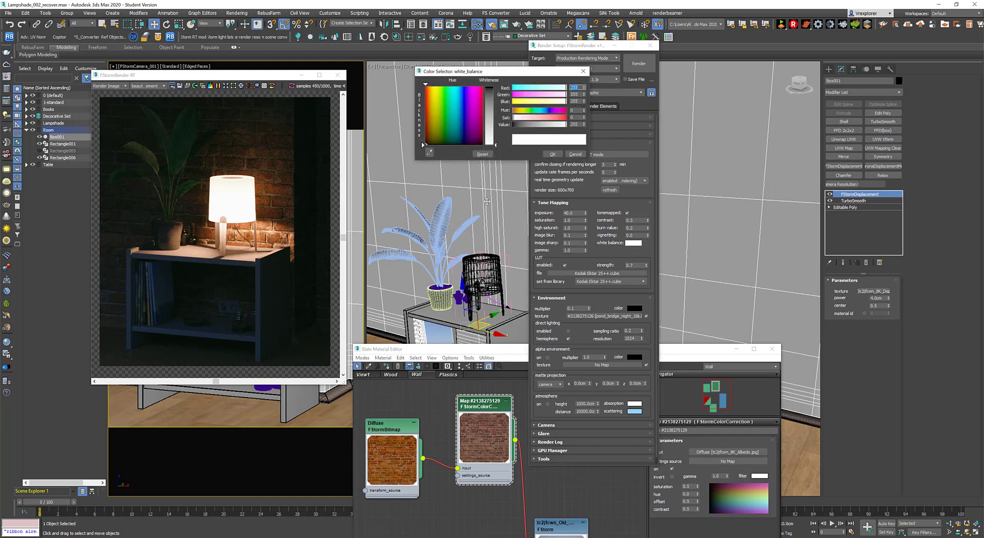
{"action": "left_click", "coordinate": [429, 152]}
{"action": "left_click", "coordinate": [177, 167]}
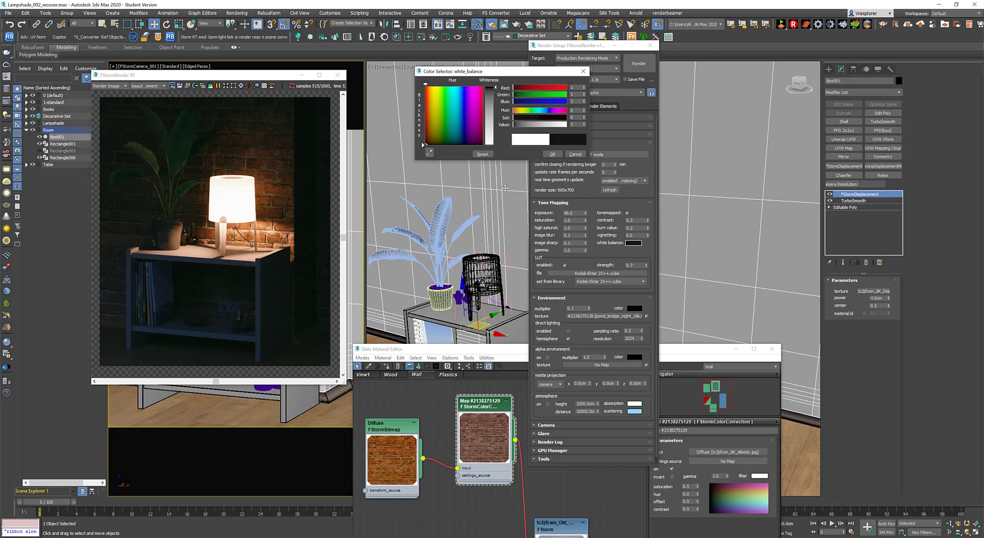
{"action": "left_click", "coordinate": [521, 110]}
{"action": "left_click", "coordinate": [530, 118]}
{"action": "left_click", "coordinate": [534, 125]}
{"action": "mouse_move", "coordinate": [552, 125]}
{"action": "left_mouse_down"}
{"action": "mouse_move", "coordinate": [563, 124]}
{"action": "mouse_move", "coordinate": [531, 118]}
{"action": "mouse_move", "coordinate": [538, 113]}
{"action": "left_mouse_up"}
{"action": "left_click", "coordinate": [539, 114]}
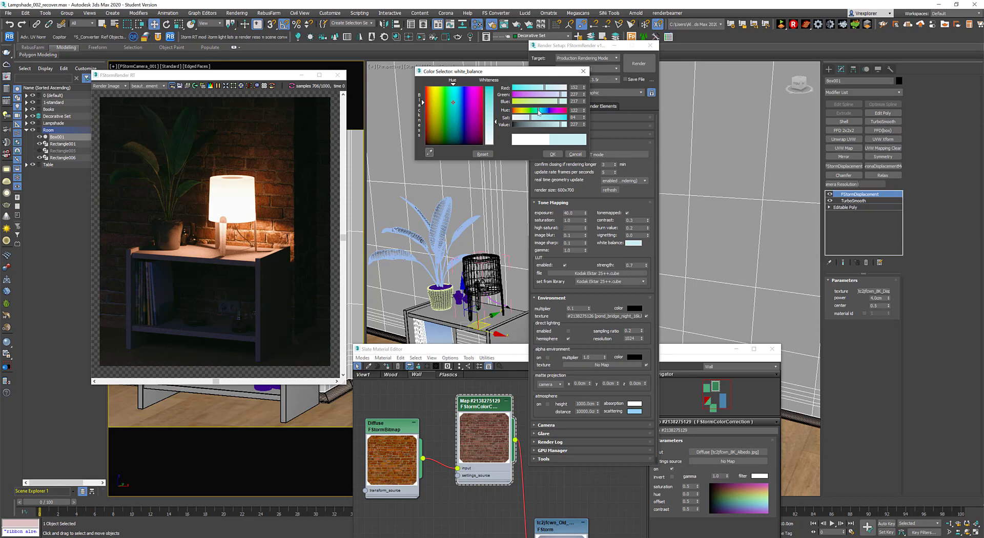
{"action": "left_click_drag", "start_coordinate": [646, 265], "coordinate": [662, 230]}
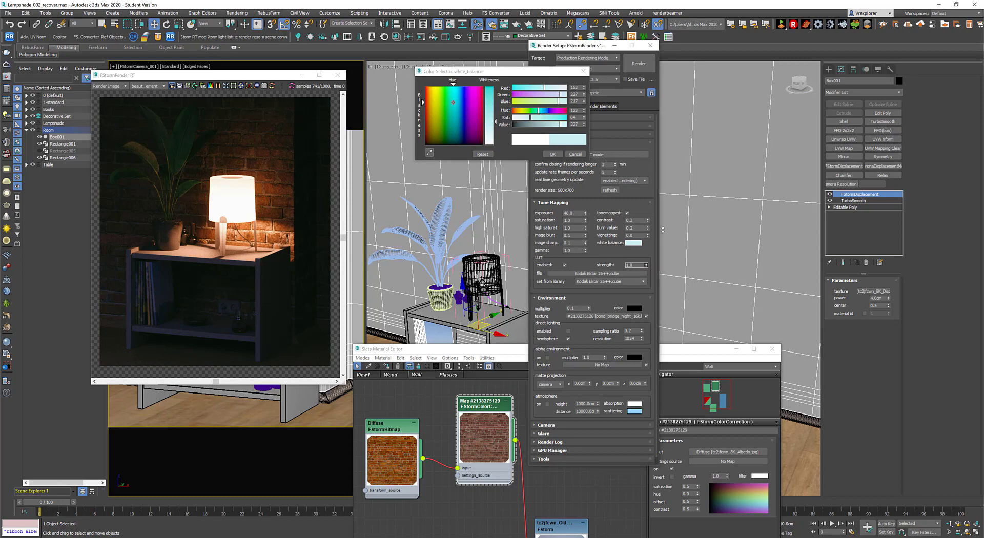
{"action": "right_click", "coordinate": [667, 223]}
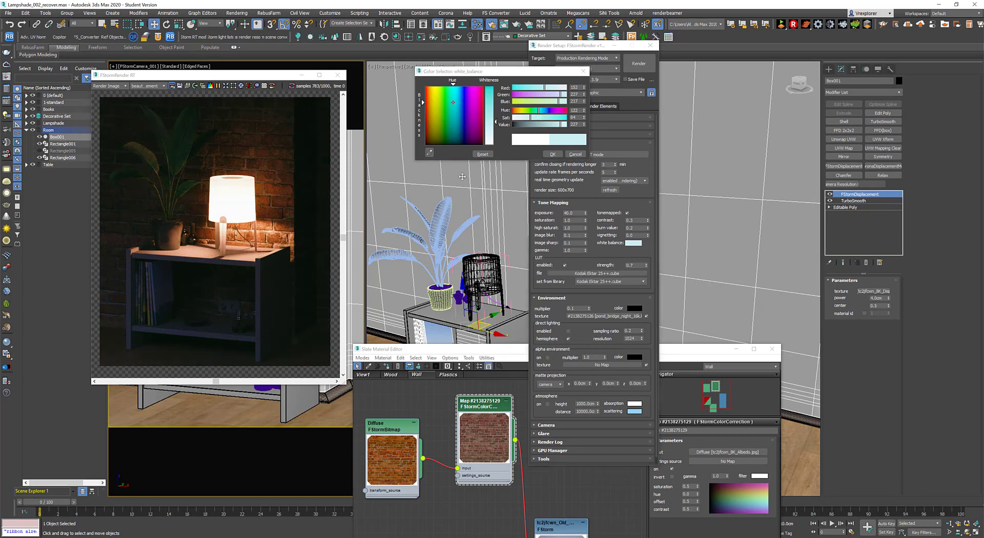
{"action": "left_click", "coordinate": [552, 155]}
{"action": "left_click", "coordinate": [552, 155]}
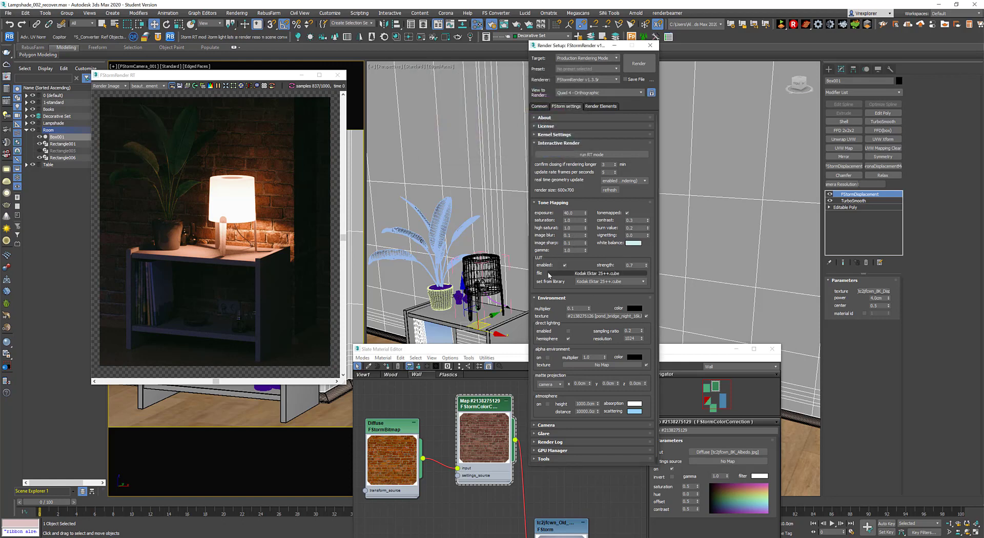
- Raise the image sharpness in the tone mapping to 0.7 and check the lamp area up close
{"action": "left_click_drag", "start_coordinate": [573, 243], "coordinate": [528, 249]}
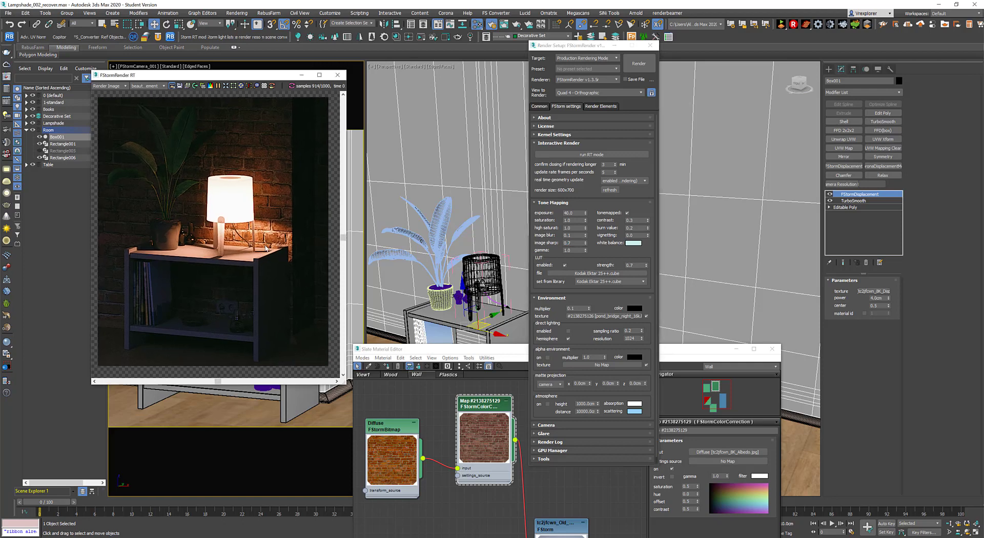
{"action": "scroll", "coordinate": [282, 233], "scroll_direction": "up", "scroll_amount": 2}
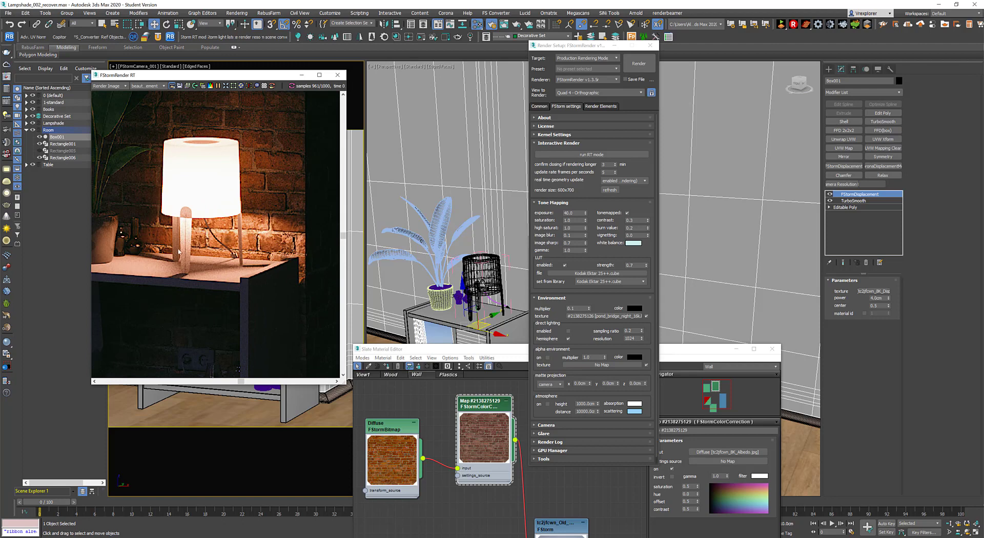
{"action": "scroll", "coordinate": [276, 241], "scroll_direction": "down", "scroll_amount": 2}
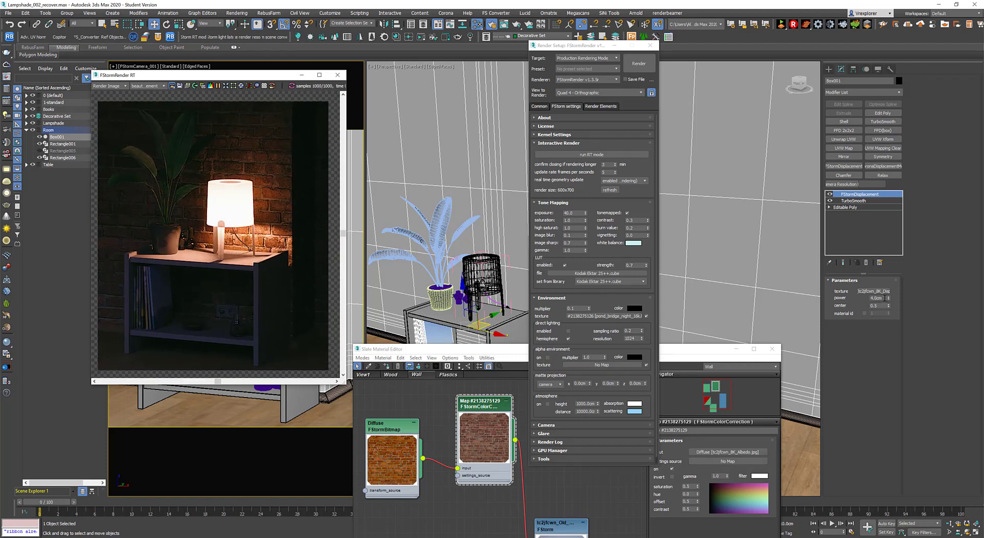
- Limit rendering to a region around the lamp and set the brick wall's displacement power to 3.0 cm
{"action": "left_click", "coordinate": [885, 298]}
{"action": "left_click", "coordinate": [233, 86]}
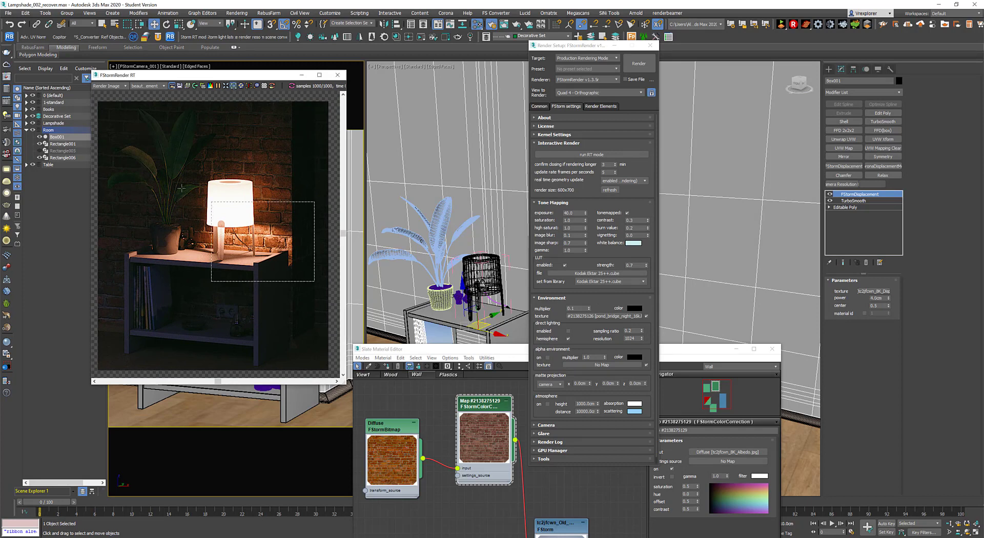
{"action": "mouse_move", "coordinate": [182, 172]}
{"action": "left_mouse_down"}
{"action": "mouse_move", "coordinate": [282, 283]}
{"action": "mouse_move", "coordinate": [318, 285]}
{"action": "left_mouse_up"}
{"action": "left_click", "coordinate": [882, 305]}
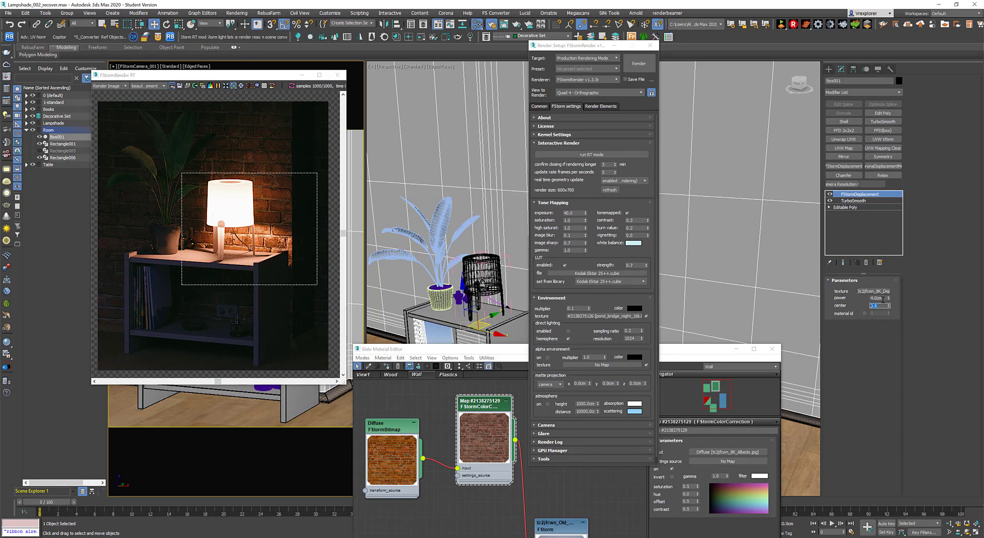
{"action": "left_click_drag", "start_coordinate": [882, 298], "coordinate": [825, 308]}
{"action": "scroll", "coordinate": [259, 243], "scroll_direction": "up", "scroll_amount": 1}
{"action": "scroll", "coordinate": [251, 236], "scroll_direction": "up", "scroll_amount": 1}
{"action": "scroll", "coordinate": [249, 245], "scroll_direction": "down", "scroll_amount": 3}
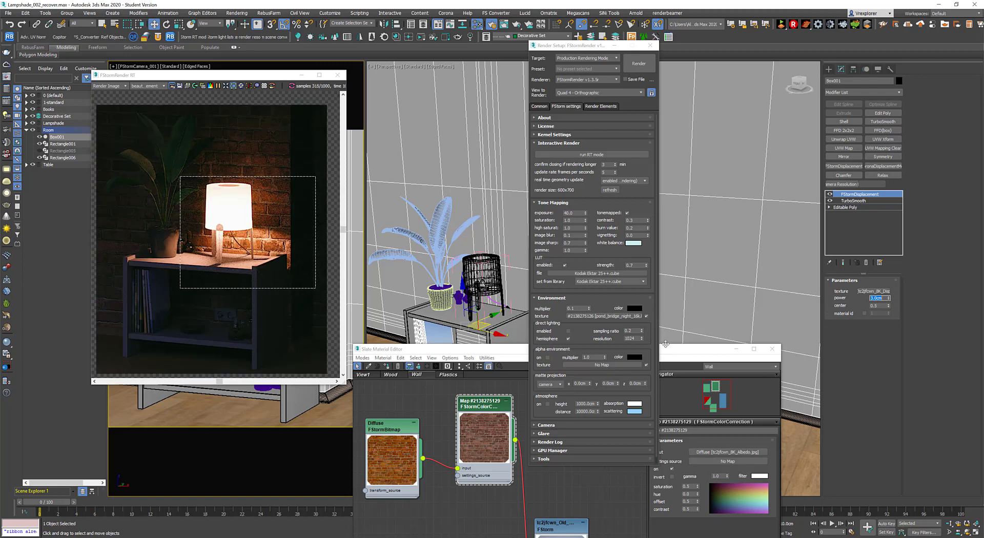
- Change the bump multiplier of the Old Brick Wall material to /10 and inspect the bricks around the lamp
{"action": "left_click_drag", "start_coordinate": [676, 352], "coordinate": [721, 135]}
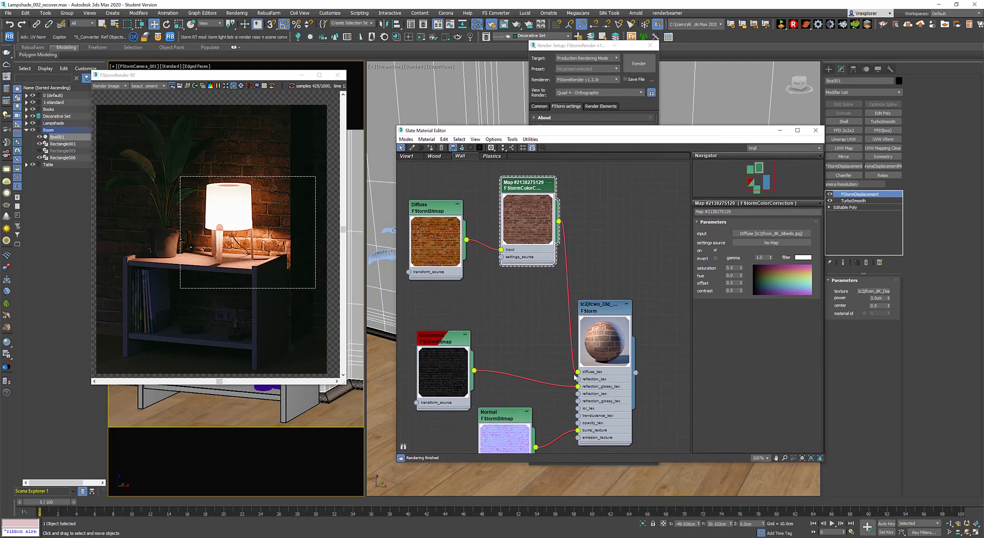
{"action": "middle_click_drag", "start_coordinate": [553, 378], "coordinate": [555, 267]}
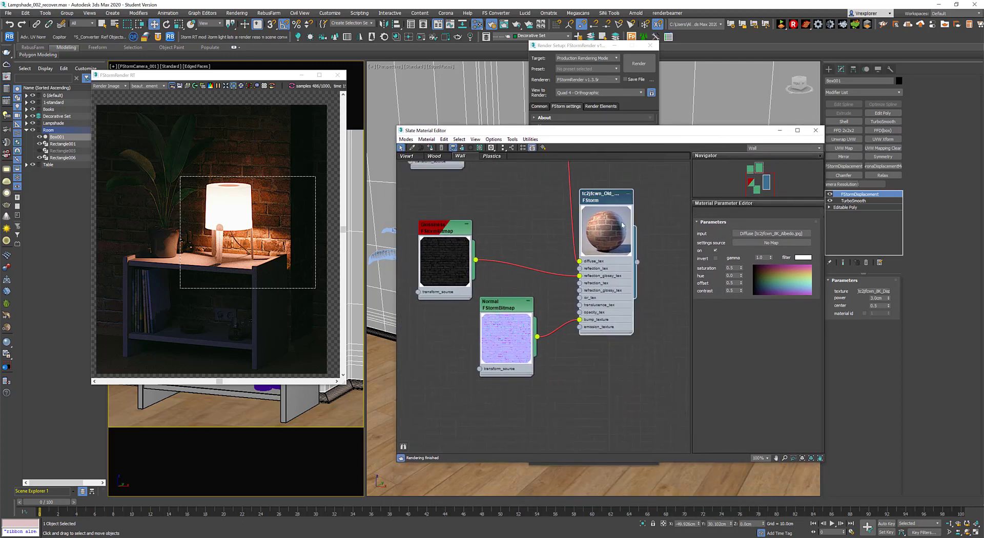
{"action": "double_click", "coordinate": [621, 202]}
{"action": "scroll", "coordinate": [787, 229], "scroll_direction": "down", "scroll_amount": 5}
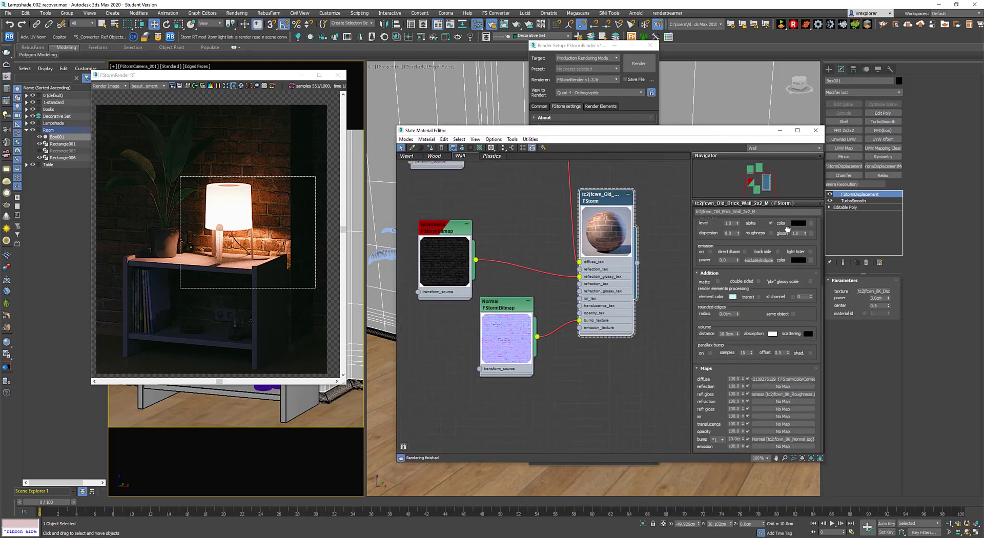
{"action": "left_click", "coordinate": [717, 439]}
{"action": "left_click", "coordinate": [715, 457]}
{"action": "scroll", "coordinate": [239, 304], "scroll_direction": "up", "scroll_amount": 2}
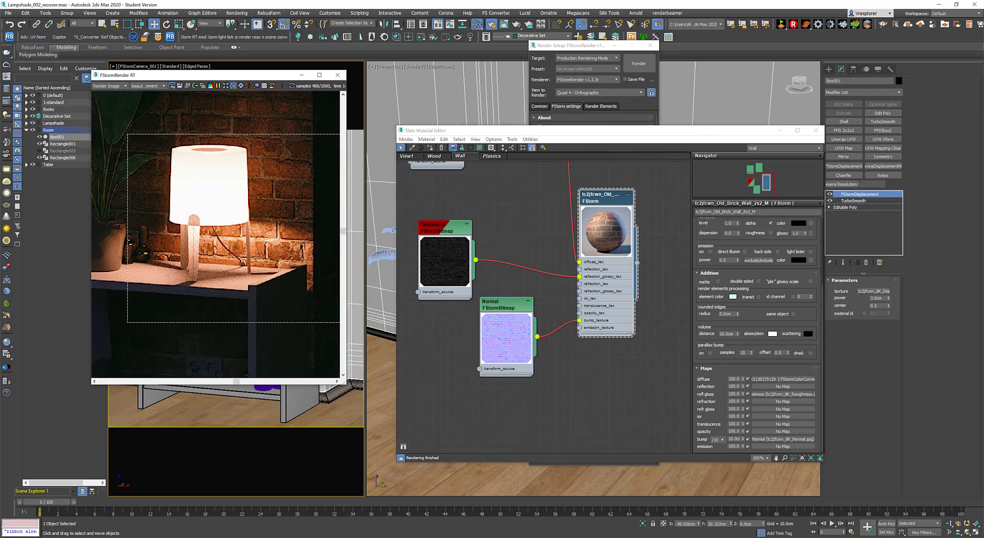
{"action": "scroll", "coordinate": [256, 257], "scroll_direction": "down", "scroll_amount": 3}
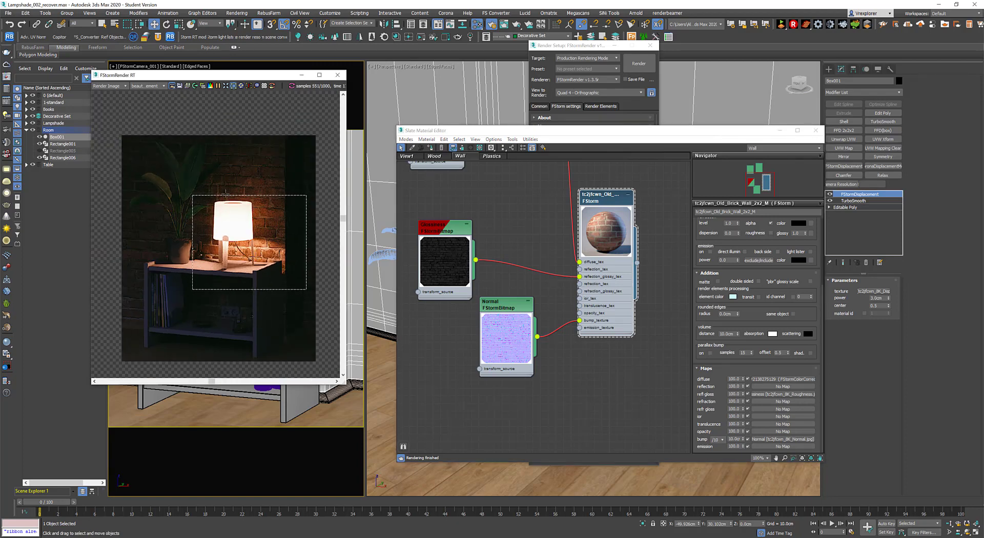
- Turn off region rendering and center the full frame in the render window
{"action": "left_click", "coordinate": [234, 86]}
{"action": "scroll", "coordinate": [263, 270], "scroll_direction": "up", "scroll_amount": 1}
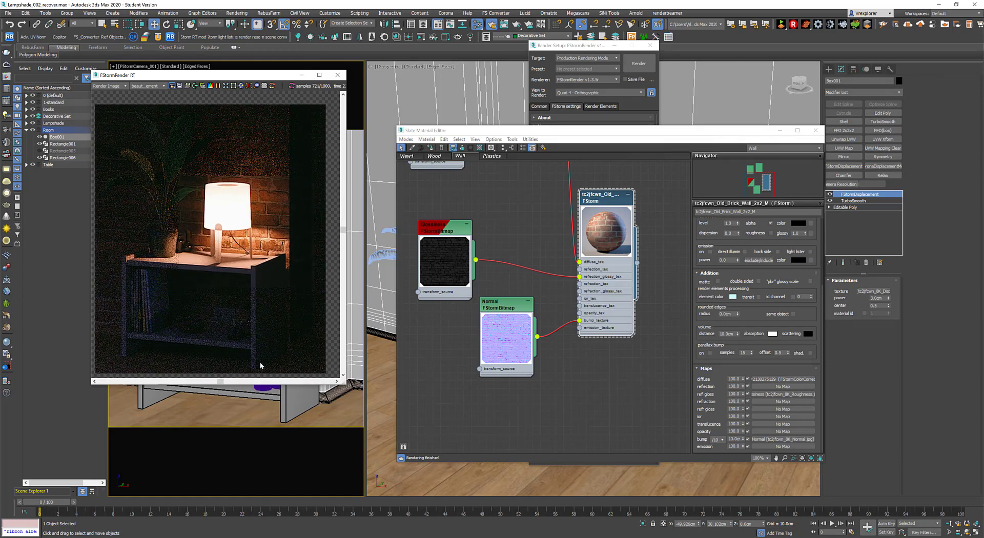
{"action": "middle_click_drag", "start_coordinate": [205, 298], "coordinate": [210, 302]}
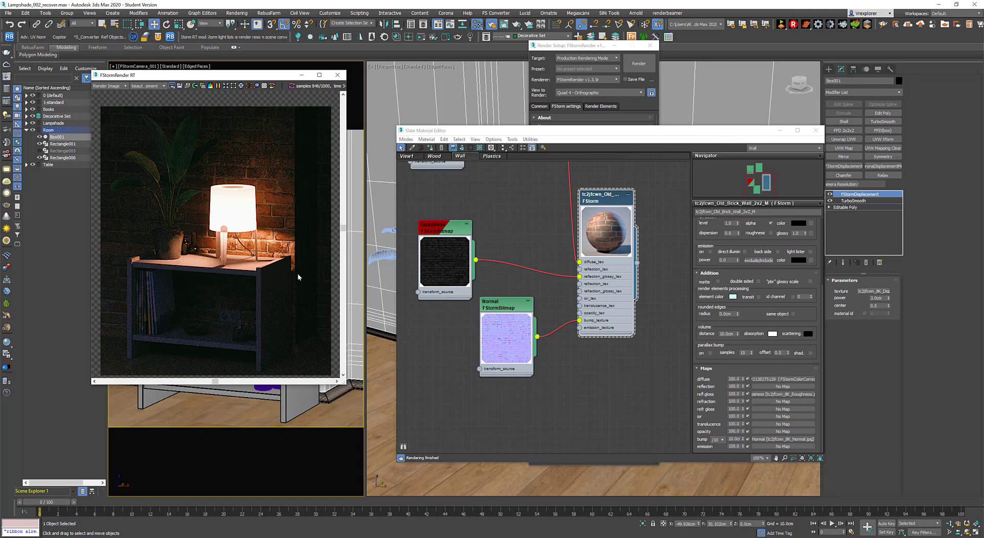
- Recenter the rendered image and close the material editor and render setup windows
{"action": "middle_click_drag", "start_coordinate": [264, 282], "coordinate": [266, 272]}
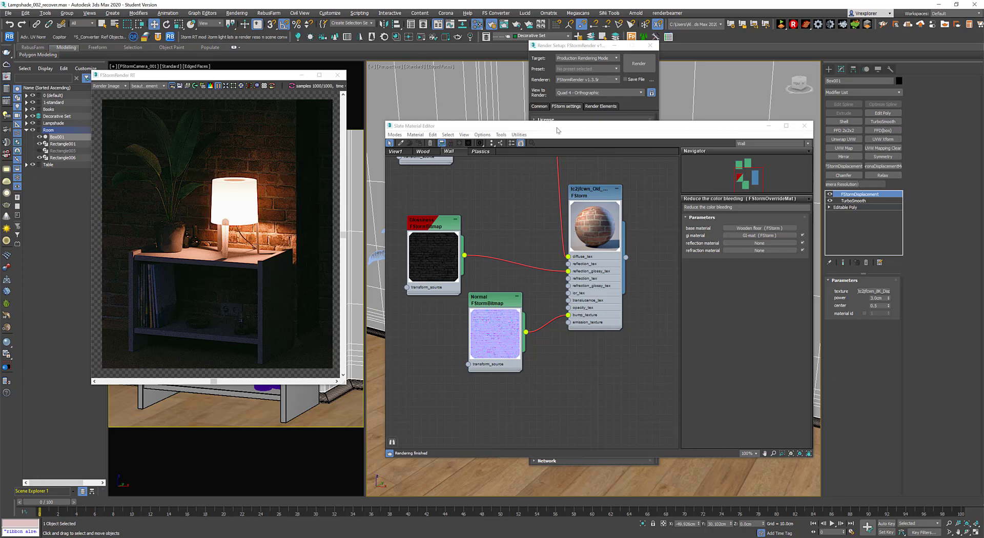
{"action": "left_click", "coordinate": [804, 126]}
{"action": "left_click", "coordinate": [649, 45]}
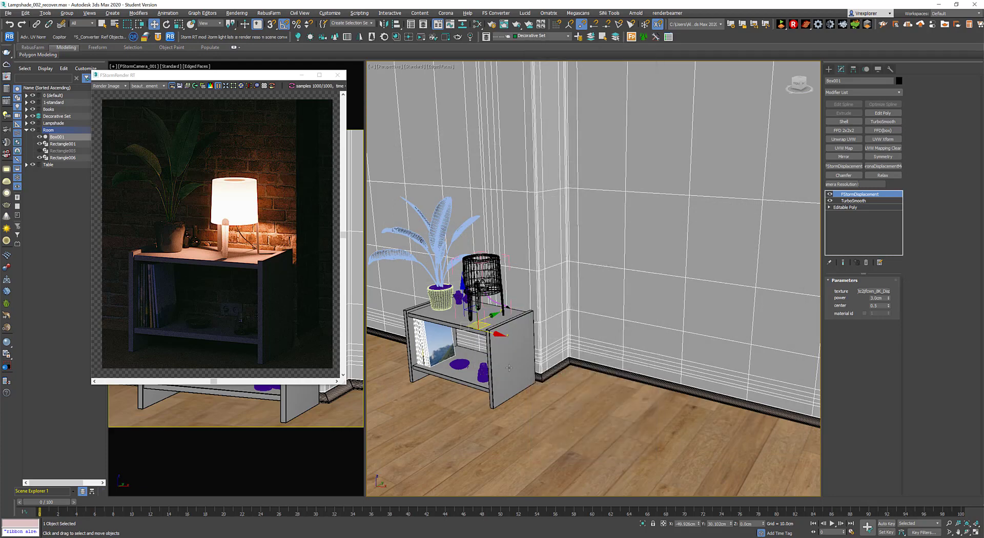
- Select all four boards of the side table, close the render window and isolate the boards in the viewports
{"action": "left_click", "coordinate": [509, 368]}
{"action": "scroll", "coordinate": [486, 359], "scroll_direction": "up", "scroll_amount": 5}
{"action": "middle_click_drag", "start_coordinate": [485, 359], "coordinate": [523, 331]}
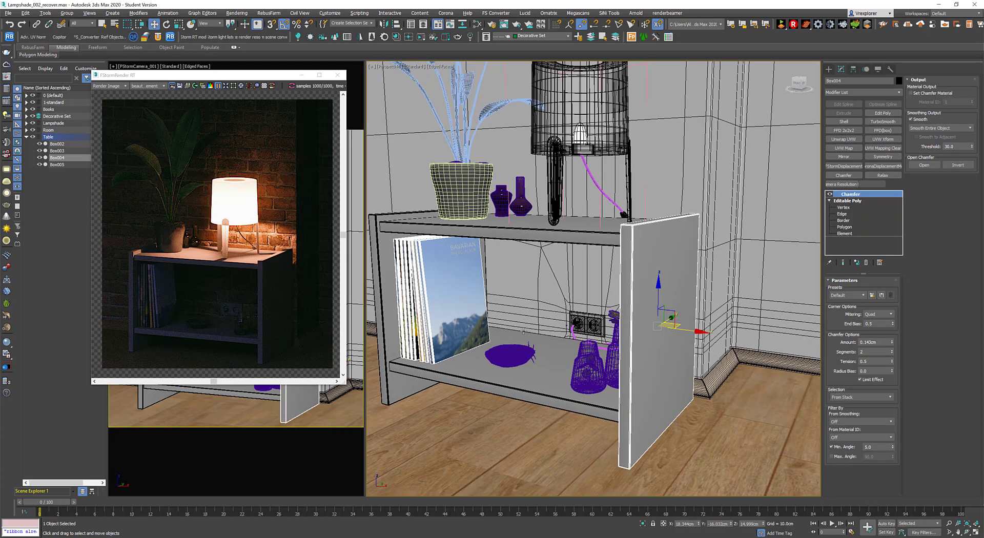
{"action": "left_click", "coordinate": [546, 381], "text": "ctrl"}
{"action": "left_click", "coordinate": [382, 353], "text": "ctrl"}
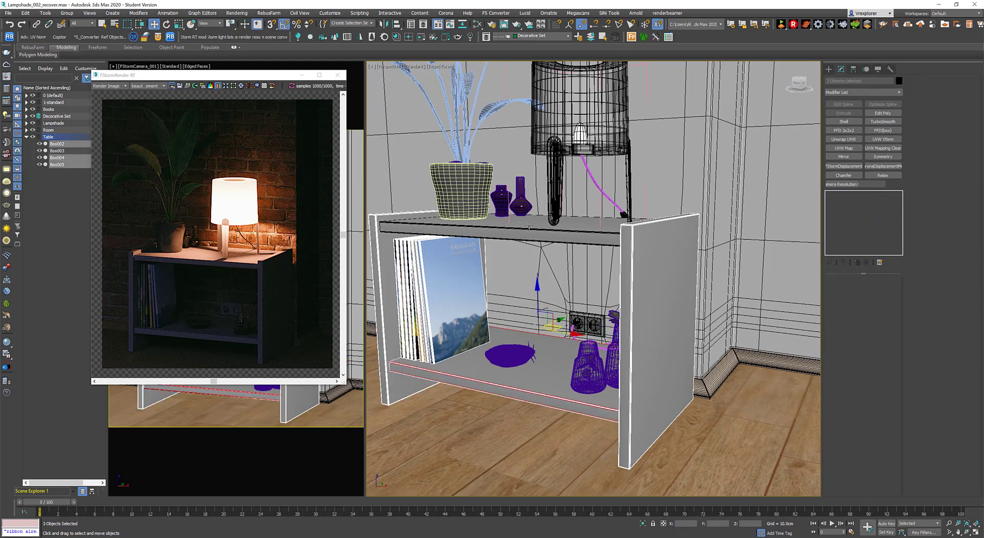
{"action": "left_click", "coordinate": [529, 227], "text": "ctrl"}
{"action": "left_click", "coordinate": [337, 75]}
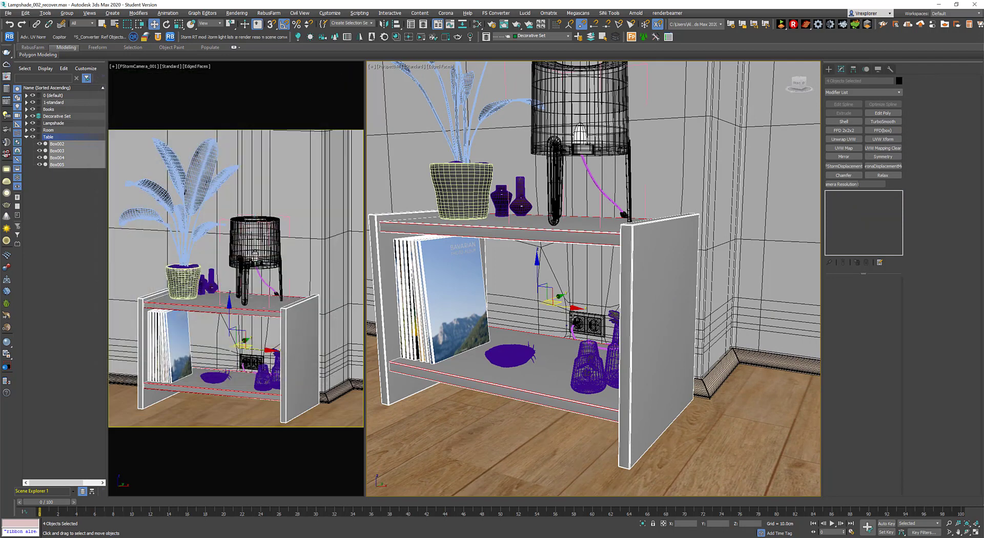
{"action": "key", "text": "alt+q"}
{"action": "middle_click_drag", "start_coordinate": [588, 333], "coordinate": [552, 405], "text": "alt"}
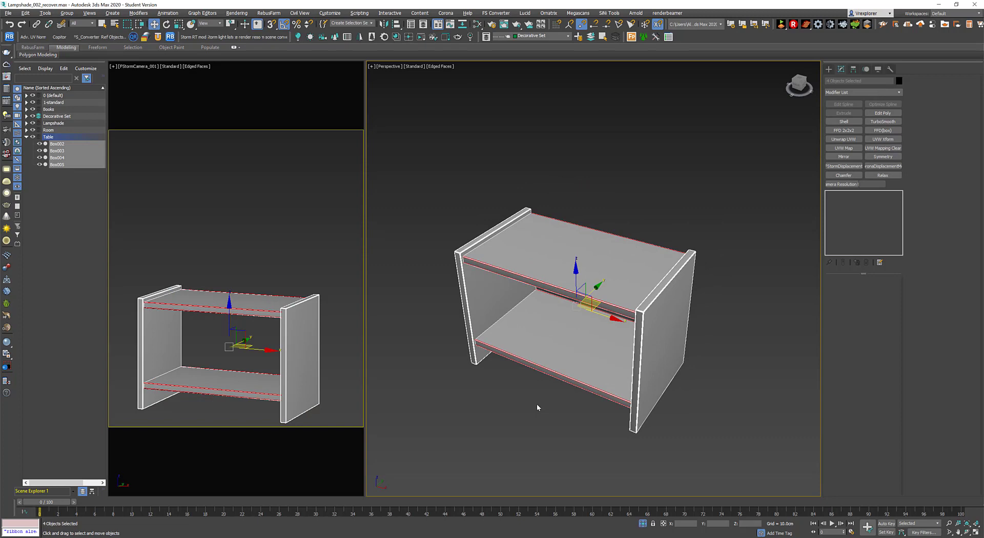
- Reopen the material editor clear of the table, show its Wood view and frame the existing wood material nodes
{"action": "key", "text": "m"}
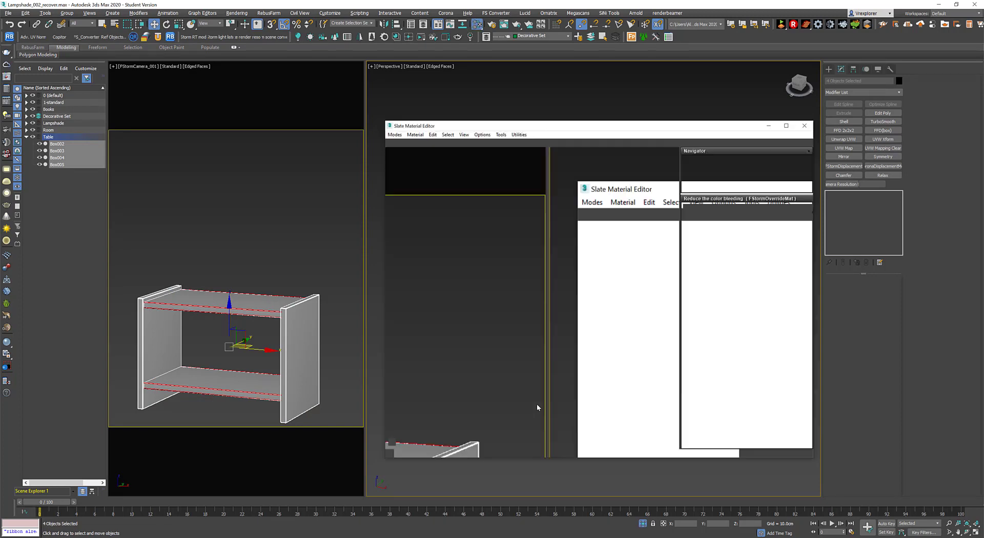
{"action": "left_click_drag", "start_coordinate": [617, 126], "coordinate": [320, 107]}
{"action": "key", "text": "z"}
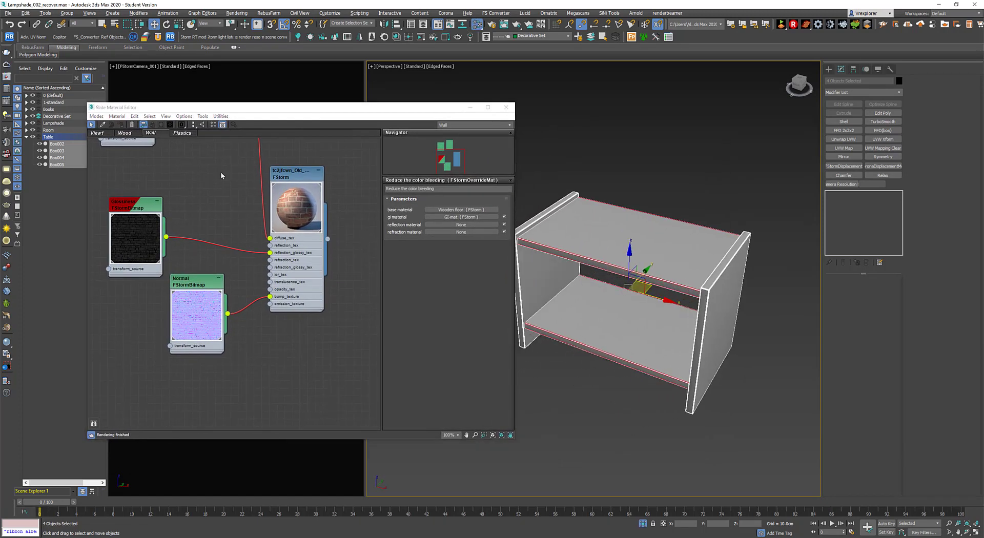
{"action": "left_click", "coordinate": [125, 133]}
{"action": "scroll", "coordinate": [293, 350], "scroll_direction": "down", "scroll_amount": 1}
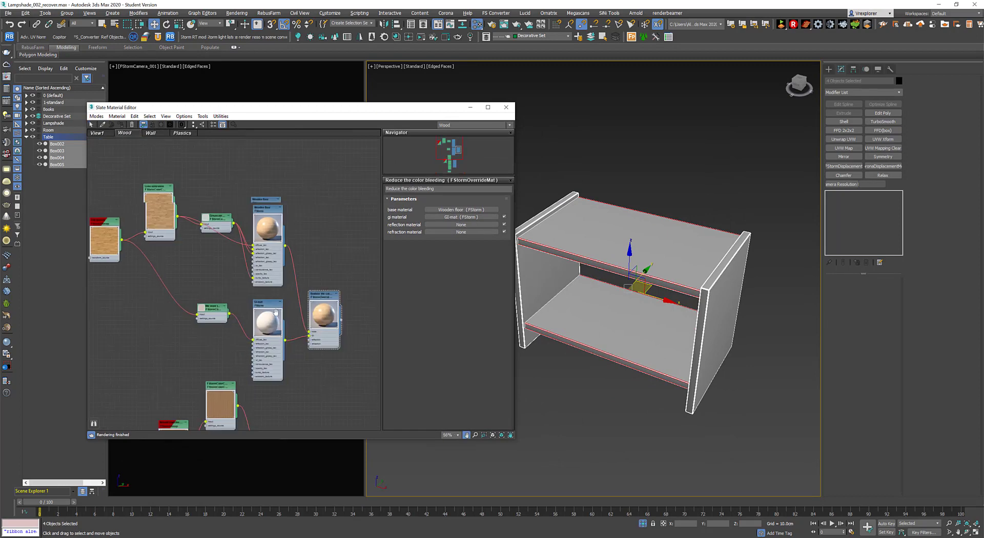
{"action": "scroll", "coordinate": [316, 301], "scroll_direction": "down", "scroll_amount": 2}
{"action": "middle_click_drag", "start_coordinate": [354, 413], "coordinate": [282, 316]}
- Switch to File Explorer, copy the path of the ibsen-beech-pbr-seamless-cgmood maps folder and return to 3ds Max
{"action": "key", "text": "alt+Tab"}
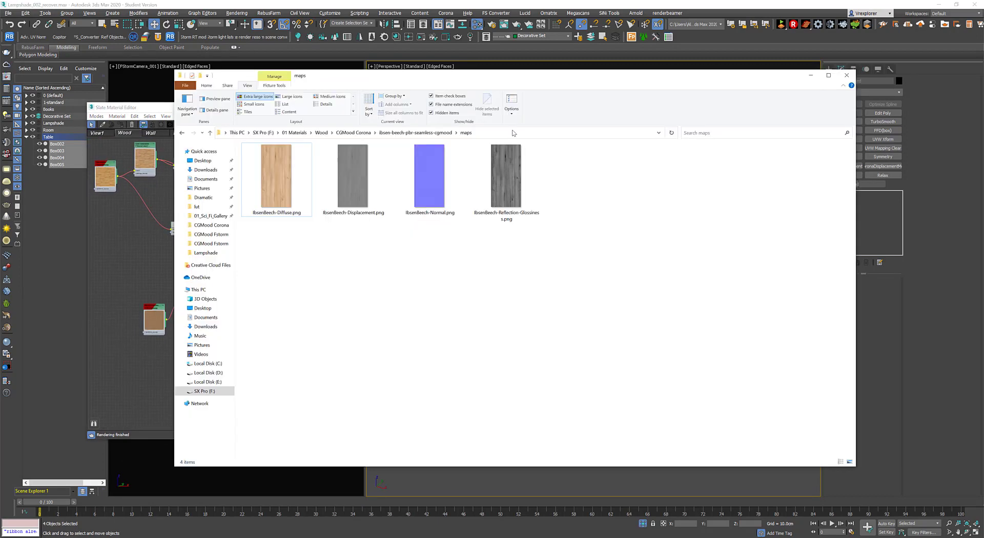
{"action": "left_click", "coordinate": [513, 131]}
{"action": "right_click", "coordinate": [514, 131]}
{"action": "left_click", "coordinate": [494, 153]}
{"action": "left_click", "coordinate": [595, 273]}
{"action": "key", "text": "alt+Tab"}
- Load the IbsenBeech diffuse, displacement, normal and reflection-glossiness maps from the copied folder into Material Texture Loader
{"action": "middle_click_drag", "start_coordinate": [304, 292], "coordinate": [272, 300]}
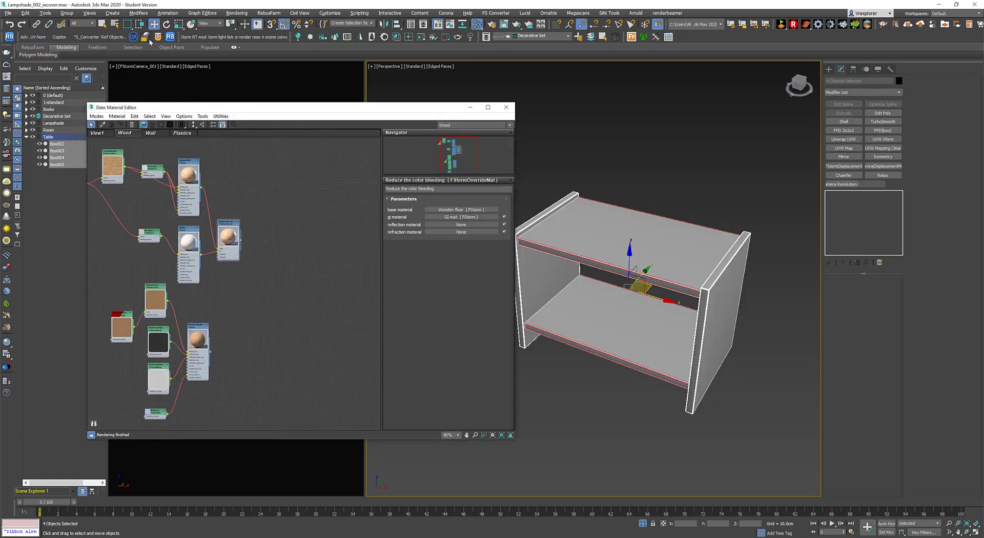
{"action": "left_click", "coordinate": [145, 37]}
{"action": "left_click", "coordinate": [427, 182]}
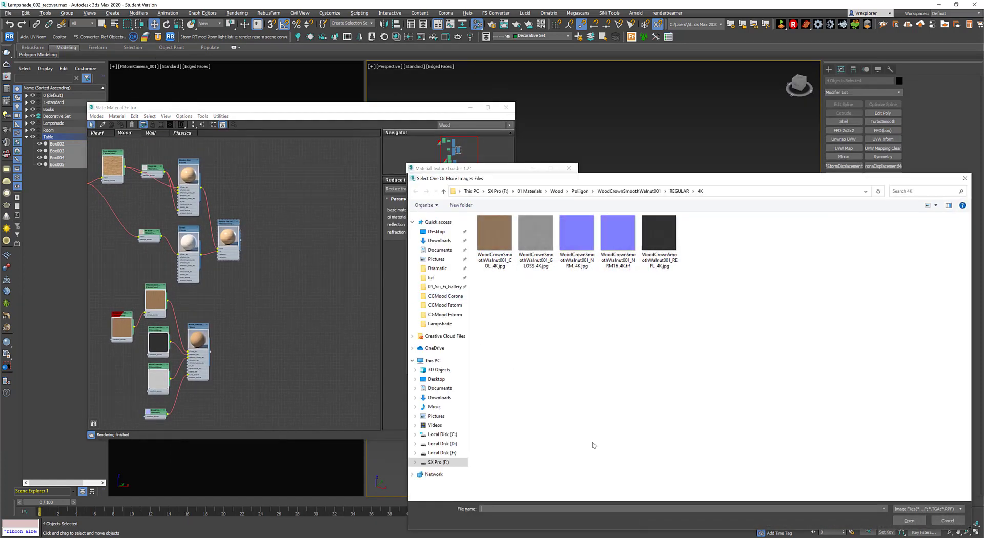
{"action": "key", "text": "ctrl+v"}
{"action": "key", "text": "Return"}
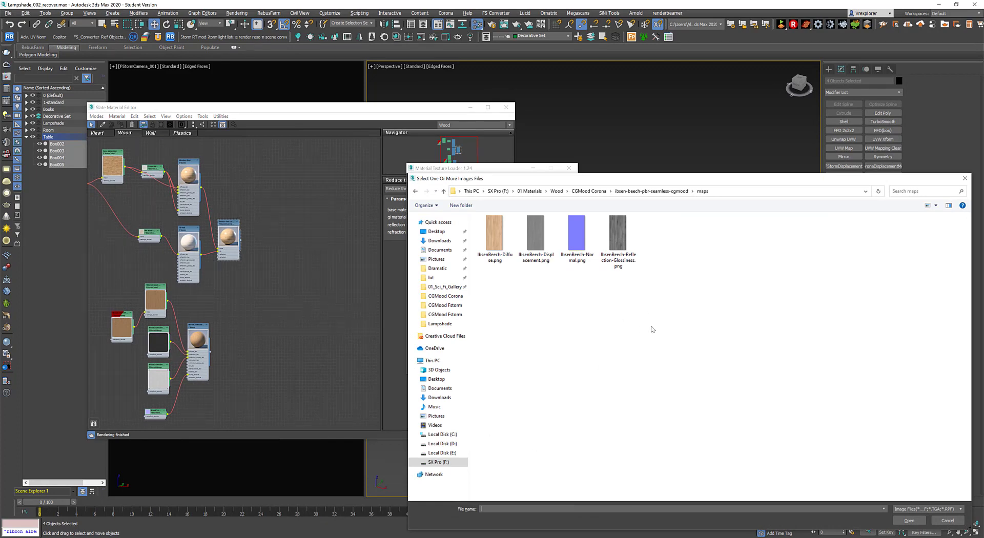
{"action": "left_click_drag", "start_coordinate": [653, 330], "coordinate": [470, 212]}
{"action": "left_click", "coordinate": [920, 523]}
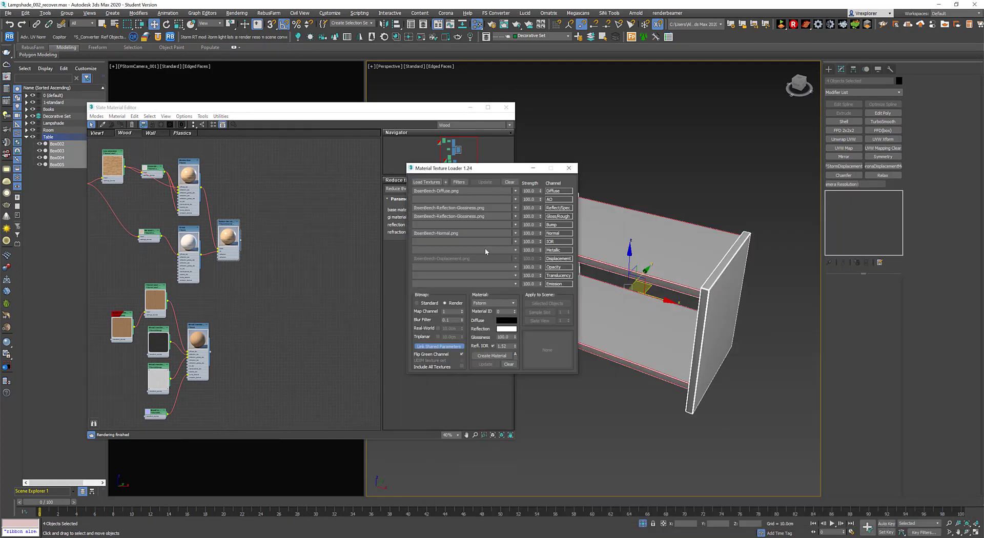
- Create an FStorm material named IbsenBeech-01 from the loaded maps and place it as an instance in the Wood view
{"action": "left_click", "coordinate": [497, 357]}
{"action": "left_click", "coordinate": [468, 267]}
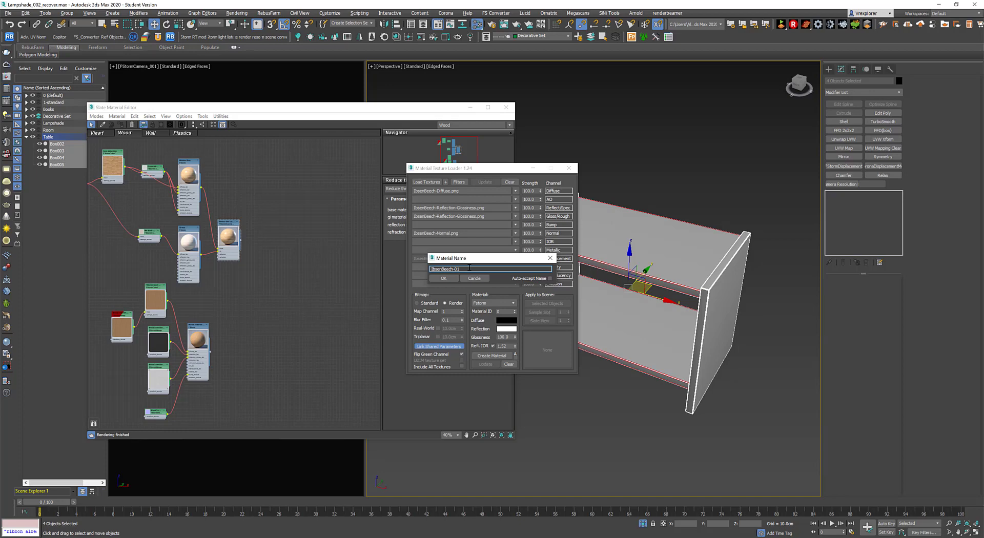
{"action": "left_click", "coordinate": [443, 279]}
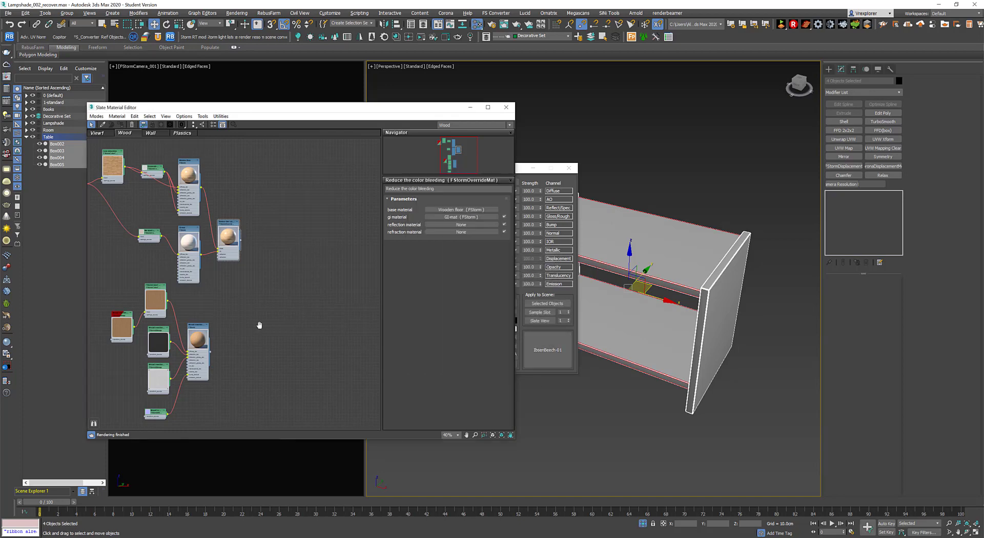
{"action": "left_click_drag", "start_coordinate": [315, 308], "coordinate": [316, 314]}
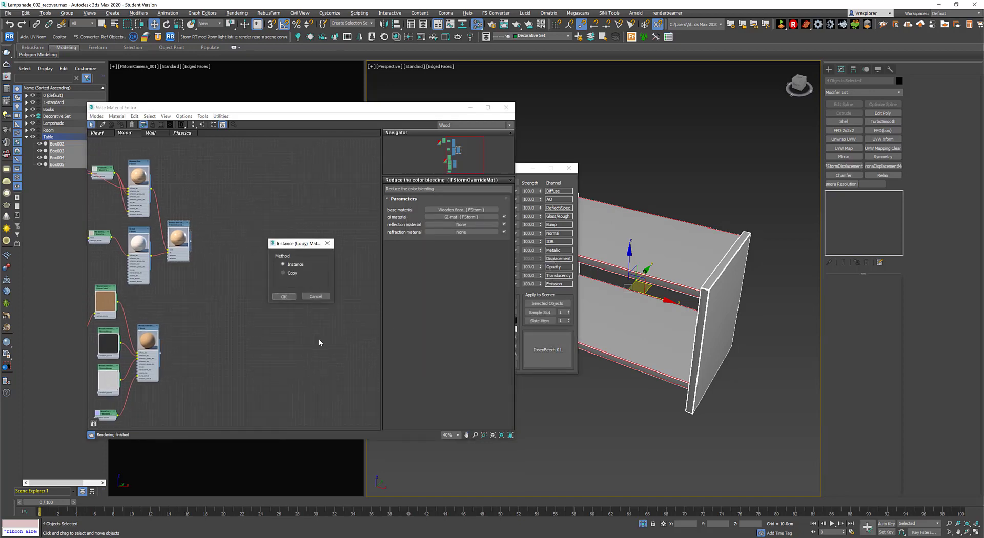
{"action": "left_click", "coordinate": [284, 297]}
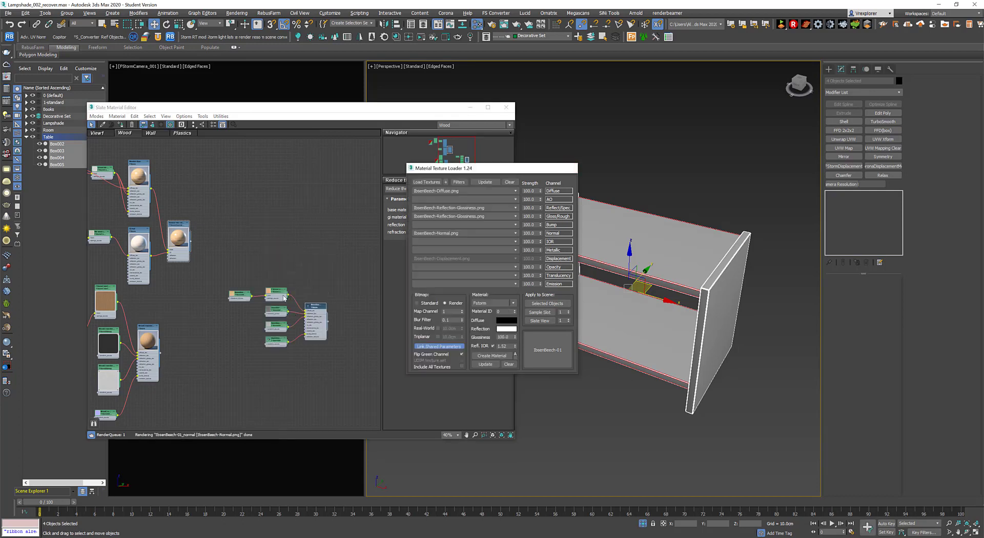
- Expand the previews of the IbsenBeech-01 material, diffuse bitmap and color correction, and move the color nodes above the others
{"action": "scroll", "coordinate": [314, 307], "scroll_direction": "up", "scroll_amount": 2}
{"action": "double_click", "coordinate": [328, 305]}
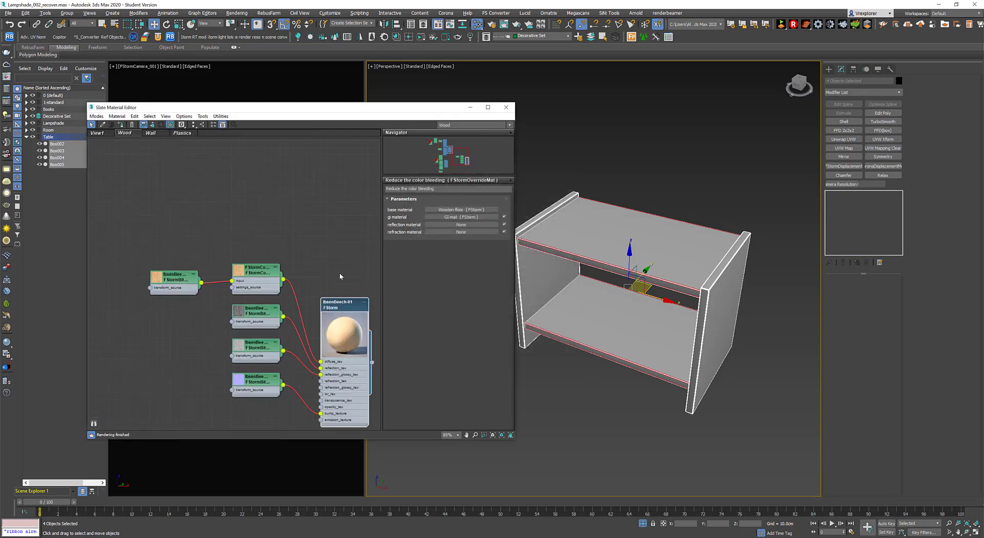
{"action": "middle_click_drag", "start_coordinate": [330, 285], "coordinate": [312, 244]}
{"action": "double_click", "coordinate": [229, 227]}
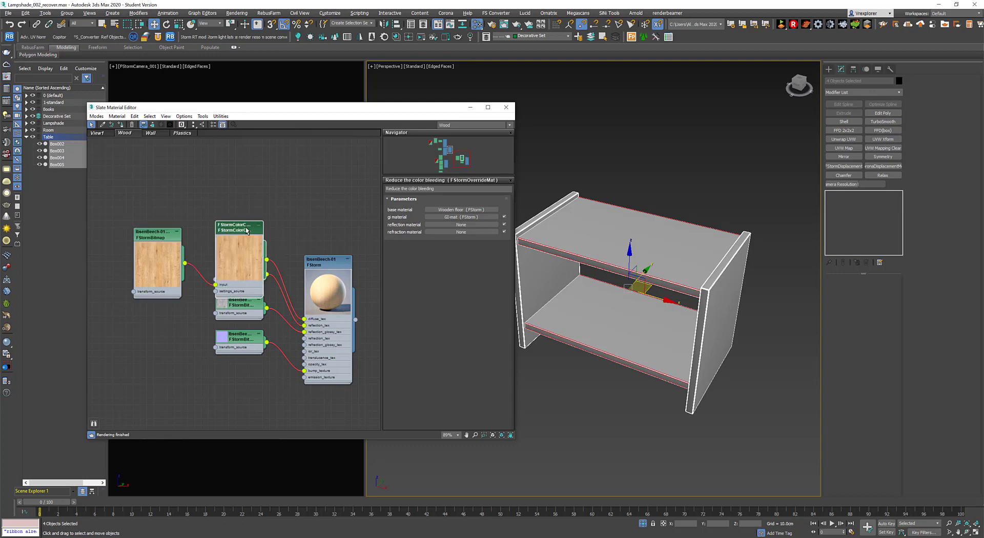
{"action": "left_click_drag", "start_coordinate": [245, 228], "coordinate": [245, 167]}
{"action": "left_click", "coordinate": [202, 273]}
{"action": "scroll", "coordinate": [270, 338], "scroll_direction": "up", "scroll_amount": 1}
{"action": "scroll", "coordinate": [292, 333], "scroll_direction": "up", "scroll_amount": 1}
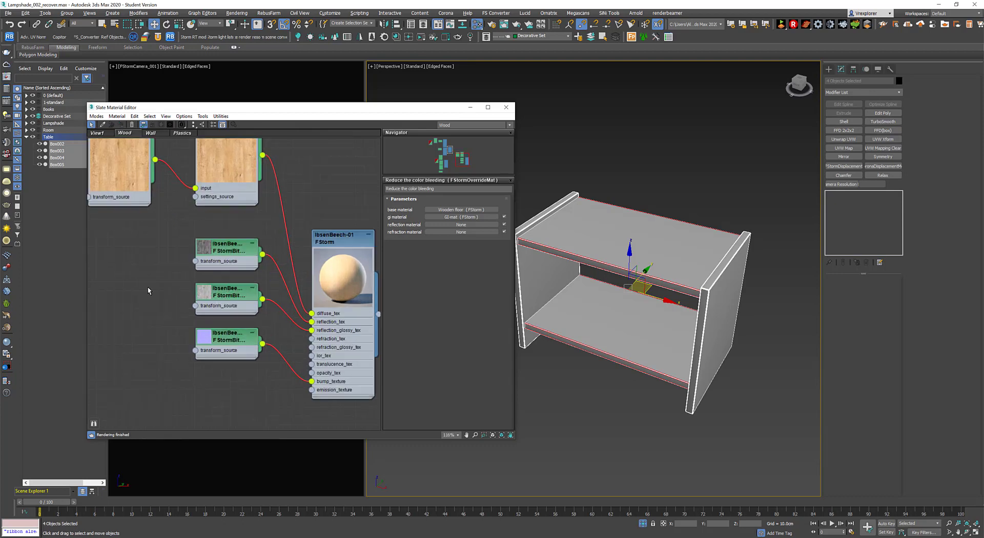
- Move the lower bitmap nodes down and set the reflection bitmap apart with its preview enlarged
{"action": "left_click_drag", "start_coordinate": [149, 287], "coordinate": [227, 345]}
{"action": "left_click_drag", "start_coordinate": [223, 290], "coordinate": [231, 316]}
{"action": "left_click", "coordinate": [209, 290]}
{"action": "double_click", "coordinate": [204, 248]}
{"action": "left_click_drag", "start_coordinate": [204, 248], "coordinate": [151, 221]}
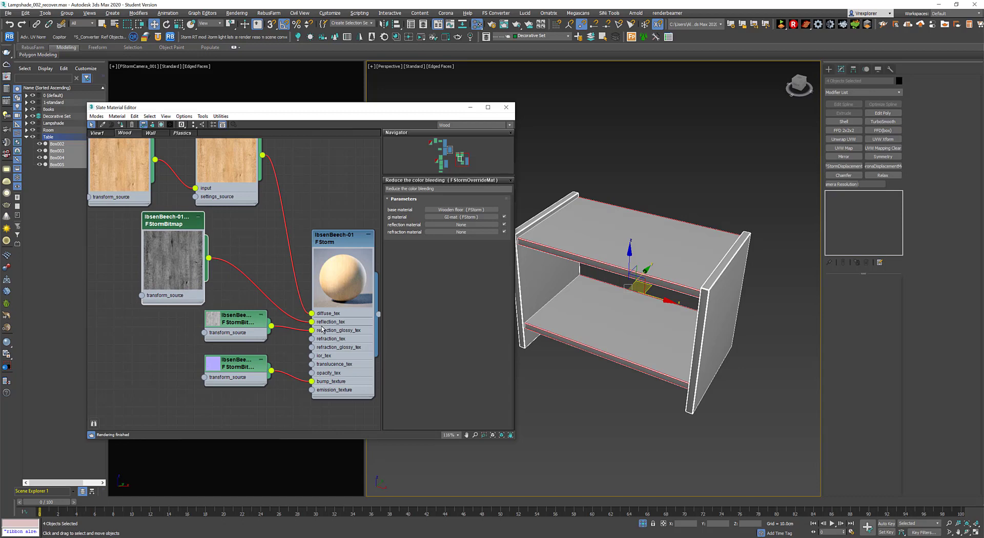
- Enlarge the glossiness and normal bitmap previews and spread the nodes so none of them overlap
{"action": "left_click_drag", "start_coordinate": [232, 363], "coordinate": [257, 404]}
{"action": "double_click", "coordinate": [215, 321]}
{"action": "scroll", "coordinate": [243, 334], "scroll_direction": "down", "scroll_amount": 1}
{"action": "double_click", "coordinate": [240, 406]}
{"action": "middle_click_drag", "start_coordinate": [236, 340], "coordinate": [238, 264]}
{"action": "left_click_drag", "start_coordinate": [254, 328], "coordinate": [254, 374]}
{"action": "left_click_drag", "start_coordinate": [245, 245], "coordinate": [221, 284]}
{"action": "scroll", "coordinate": [202, 252], "scroll_direction": "down", "scroll_amount": 1}
{"action": "middle_click_drag", "start_coordinate": [202, 252], "coordinate": [209, 327]}
{"action": "left_click_drag", "start_coordinate": [198, 308], "coordinate": [184, 321]}
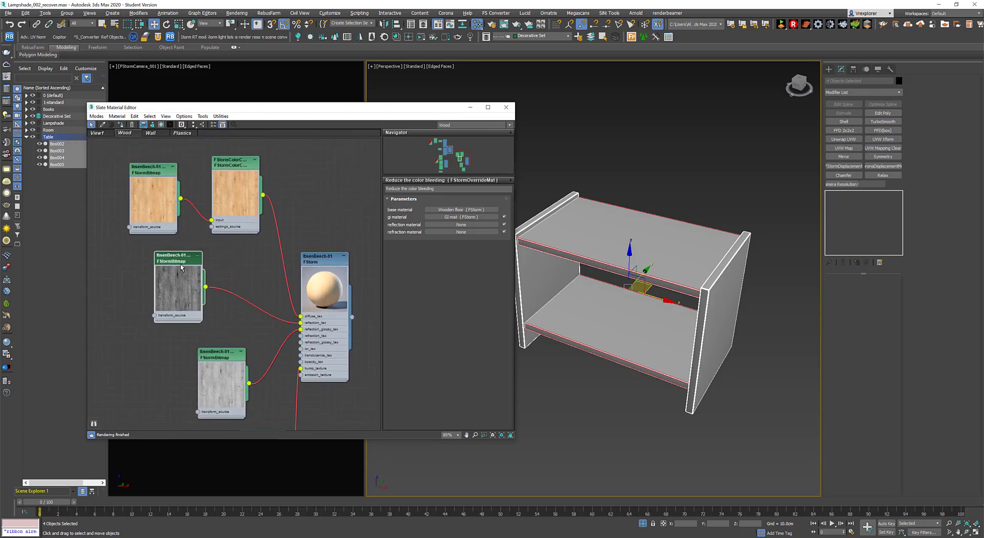
- Assign IbsenBeech-01 to the four selected table boards and show its diffuse bitmap in the viewport
{"action": "right_click", "coordinate": [326, 259]}
{"action": "left_click", "coordinate": [353, 271]}
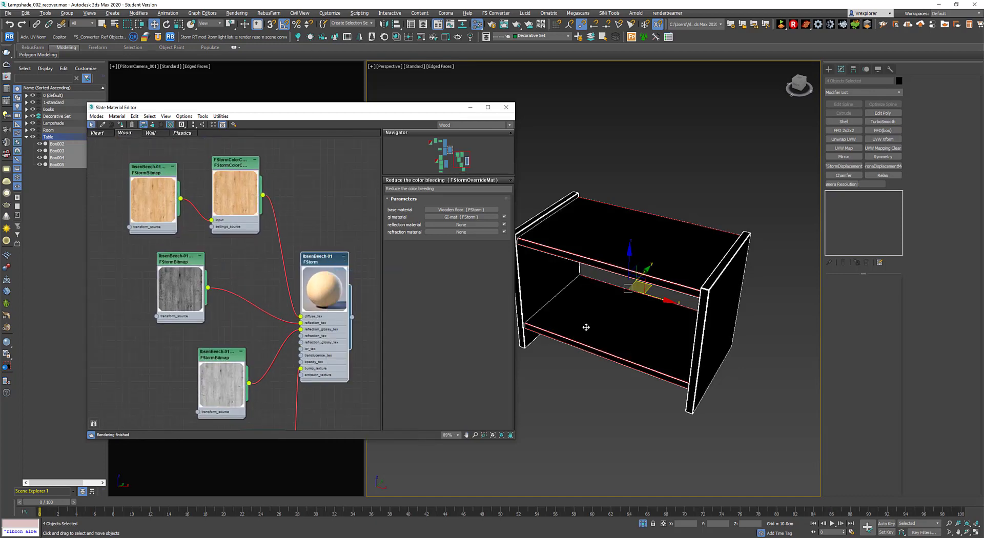
{"action": "left_click", "coordinate": [165, 172]}
{"action": "left_click", "coordinate": [161, 124]}
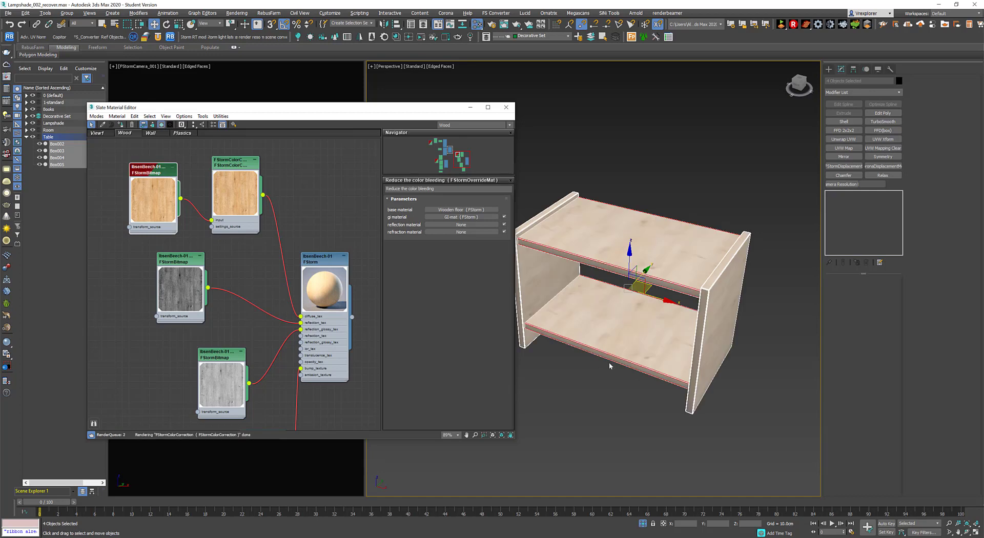
- Add a UVW Map modifier with Box mapping to the table's top board
{"action": "scroll", "coordinate": [657, 290], "scroll_direction": "up", "scroll_amount": 3}
{"action": "middle_click_drag", "start_coordinate": [648, 301], "coordinate": [651, 318], "text": "alt"}
{"action": "left_click", "coordinate": [699, 262]}
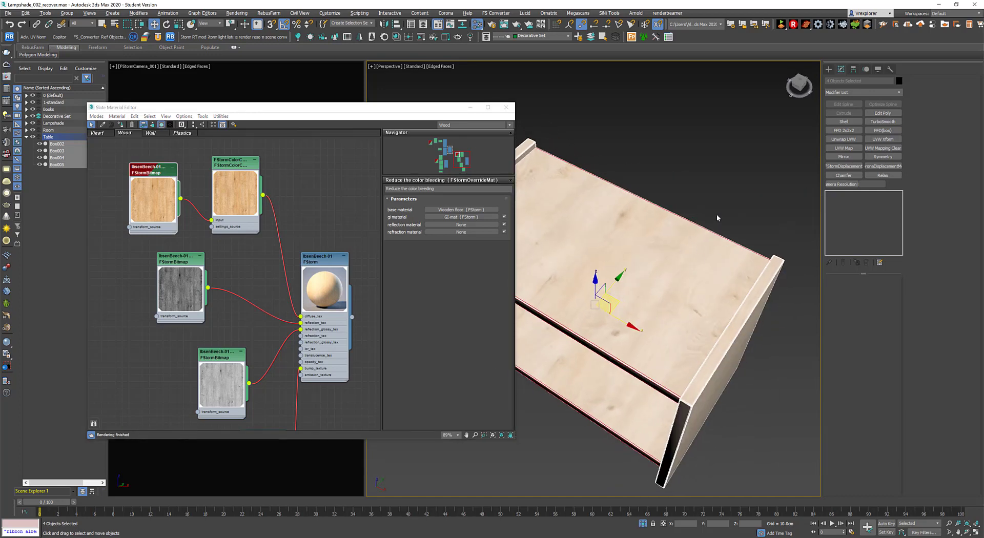
{"action": "left_click", "coordinate": [844, 148]}
{"action": "left_click", "coordinate": [847, 325]}
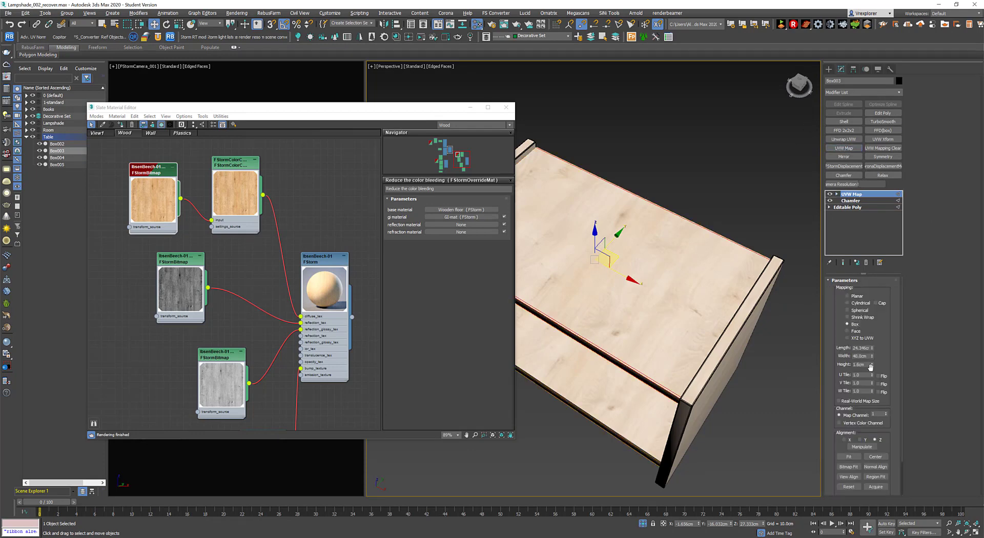
- Align the top board's UVW mapping to the X axis, fit it to the board and check the grain up close
{"action": "left_click", "coordinate": [860, 440]}
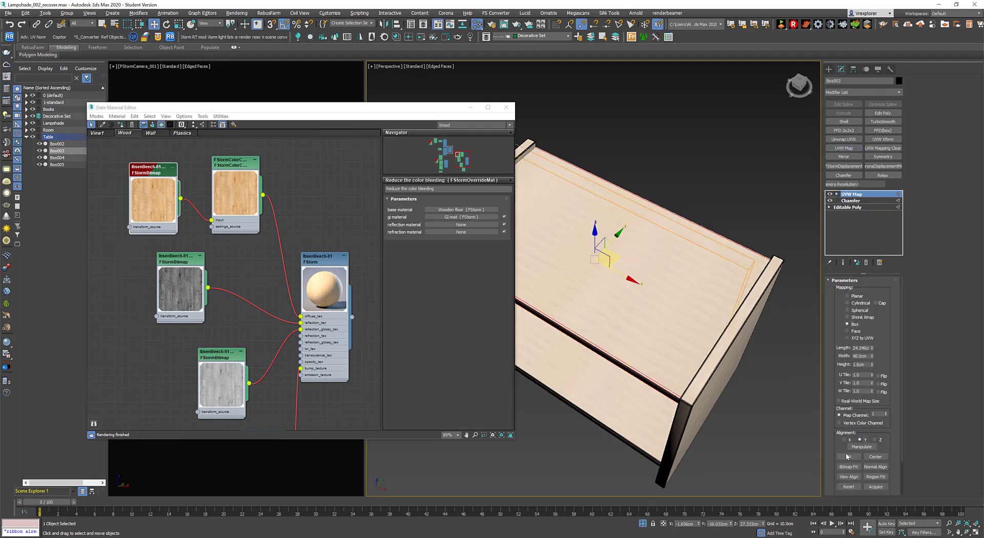
{"action": "left_click", "coordinate": [843, 439]}
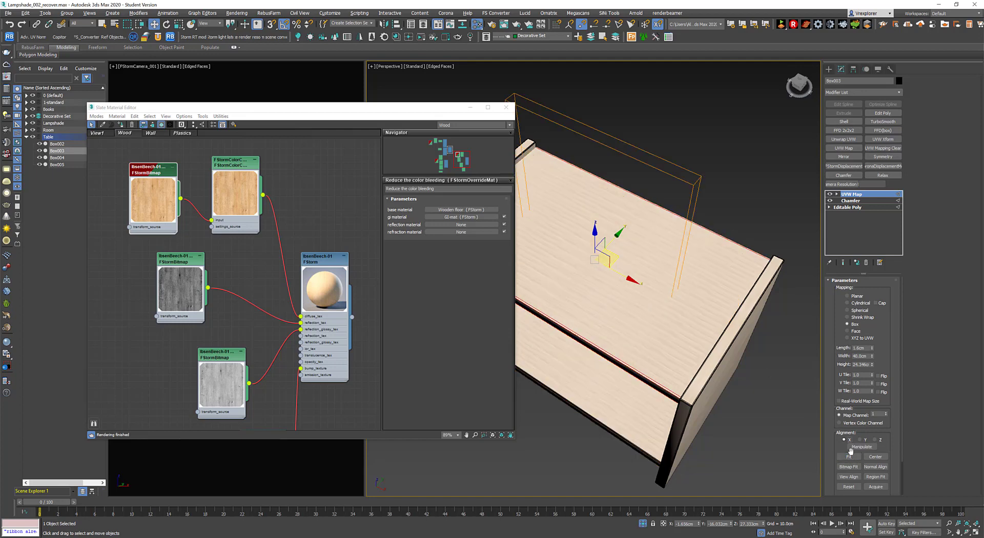
{"action": "left_click", "coordinate": [849, 457]}
{"action": "middle_click_drag", "start_coordinate": [636, 283], "coordinate": [623, 267], "text": "alt"}
{"action": "scroll", "coordinate": [627, 290], "scroll_direction": "up", "scroll_amount": 5}
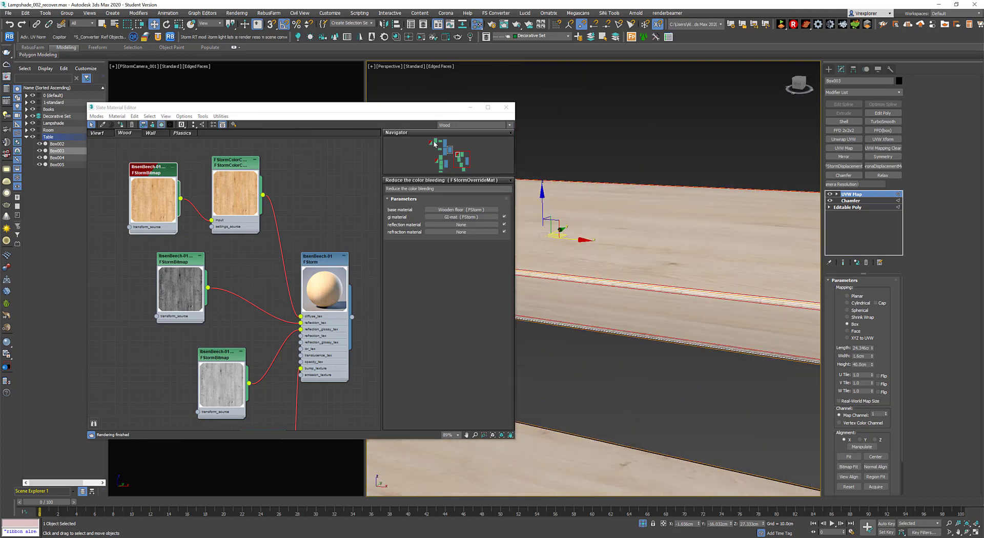
- Move the material editor aside and scale up the top board's UVW Map gizmo to enlarge the wood grain
{"action": "left_click_drag", "start_coordinate": [413, 114], "coordinate": [257, 244]}
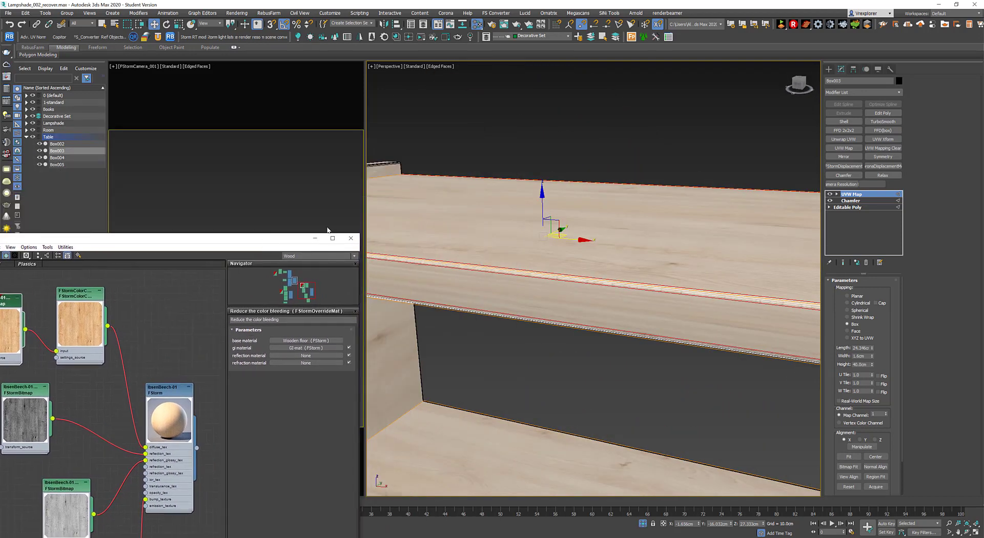
{"action": "right_click", "coordinate": [626, 170]}
{"action": "left_click", "coordinate": [643, 191]}
{"action": "left_click_drag", "start_coordinate": [544, 174], "coordinate": [634, 356]}
{"action": "middle_click_drag", "start_coordinate": [634, 356], "coordinate": [604, 327], "text": "alt"}
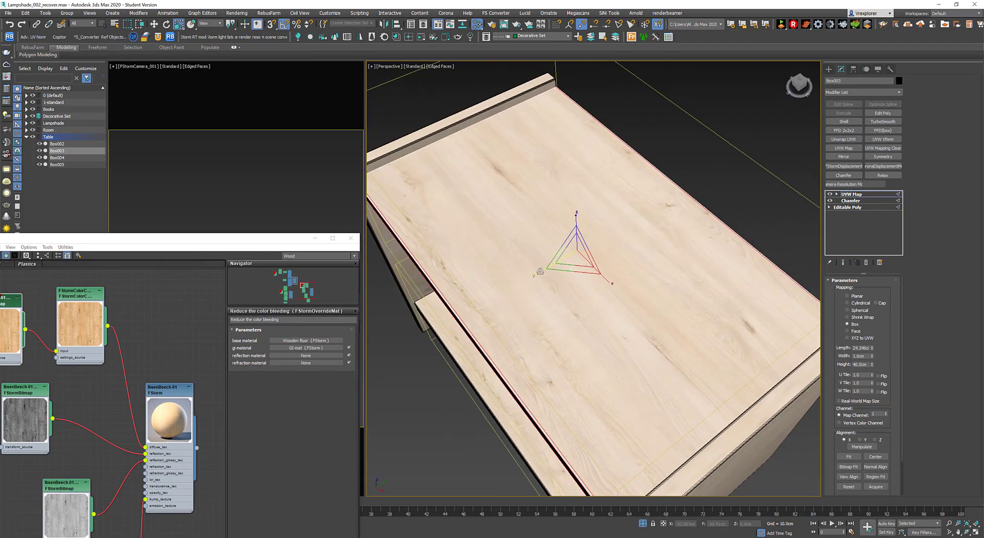
{"action": "left_click_drag", "start_coordinate": [540, 273], "coordinate": [520, 275]}
{"action": "scroll", "coordinate": [528, 282], "scroll_direction": "down", "scroll_amount": 5}
{"action": "middle_click_drag", "start_coordinate": [574, 344], "coordinate": [587, 299], "text": "alt"}
- Copy the top board's UVW Map modifier and paste it above the Chamfer of the table's side panel
{"action": "right_click", "coordinate": [855, 194]}
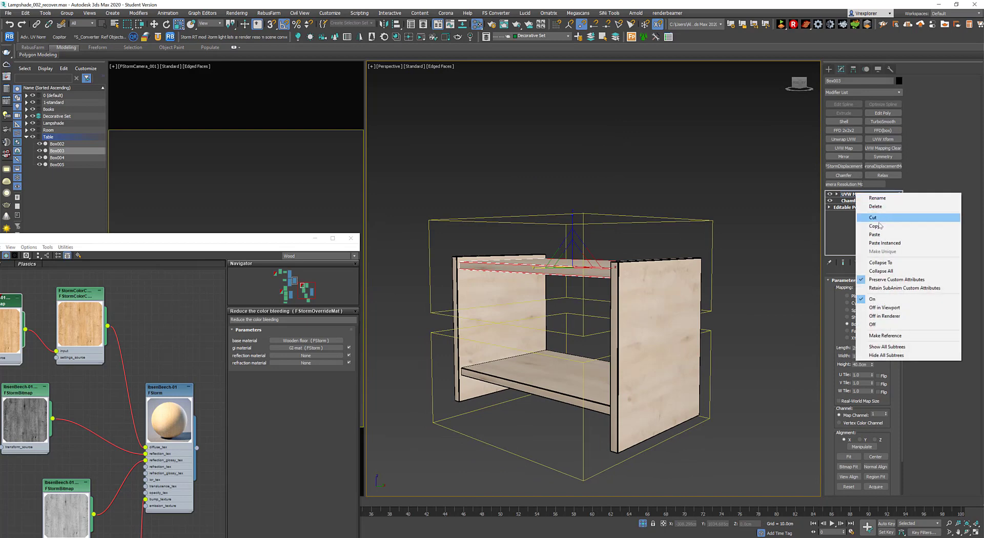
{"action": "left_click", "coordinate": [870, 226]}
{"action": "left_click", "coordinate": [651, 354]}
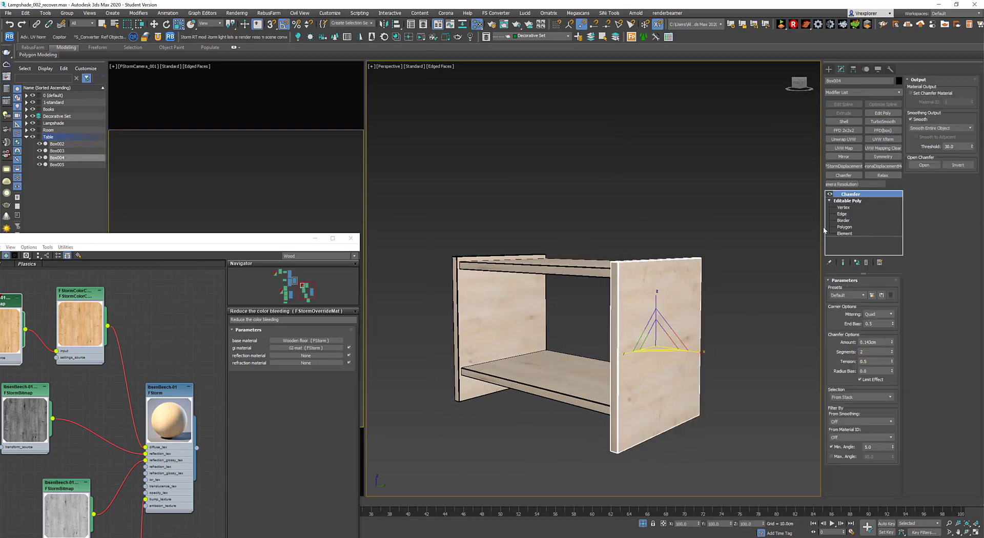
{"action": "right_click", "coordinate": [852, 194]}
{"action": "left_click", "coordinate": [870, 234]}
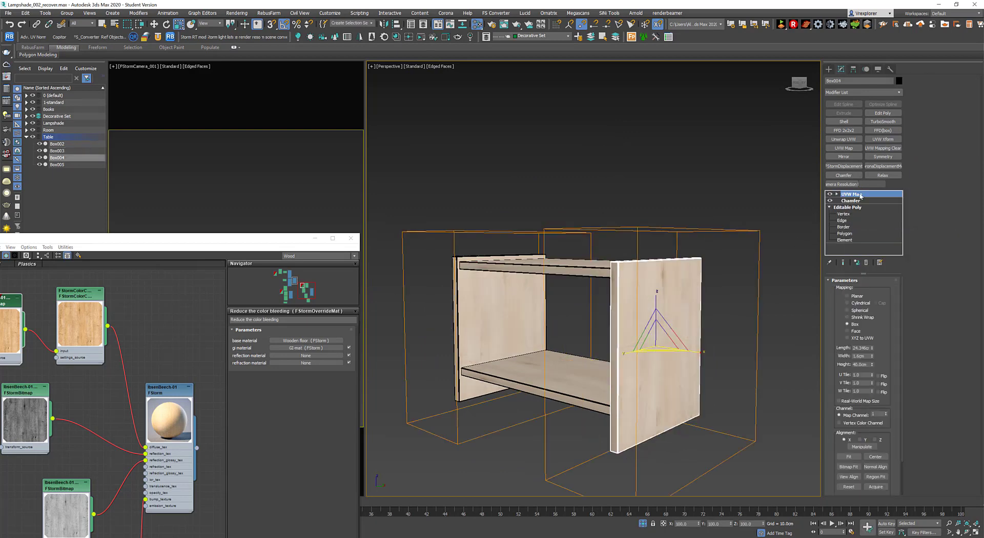
- Check the wood grain on the table's side panel and boards, and exit isolation to bring back the whole scene
{"action": "scroll", "coordinate": [656, 341], "scroll_direction": "up", "scroll_amount": 8}
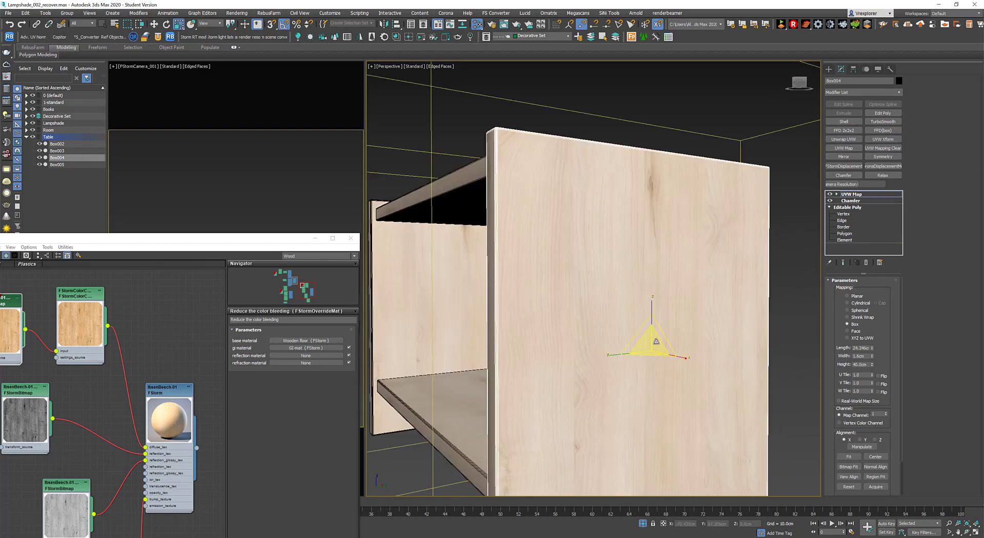
{"action": "scroll", "coordinate": [656, 341], "scroll_direction": "down", "scroll_amount": 8}
{"action": "scroll", "coordinate": [659, 287], "scroll_direction": "up", "scroll_amount": 3}
{"action": "scroll", "coordinate": [645, 312], "scroll_direction": "down", "scroll_amount": 5}
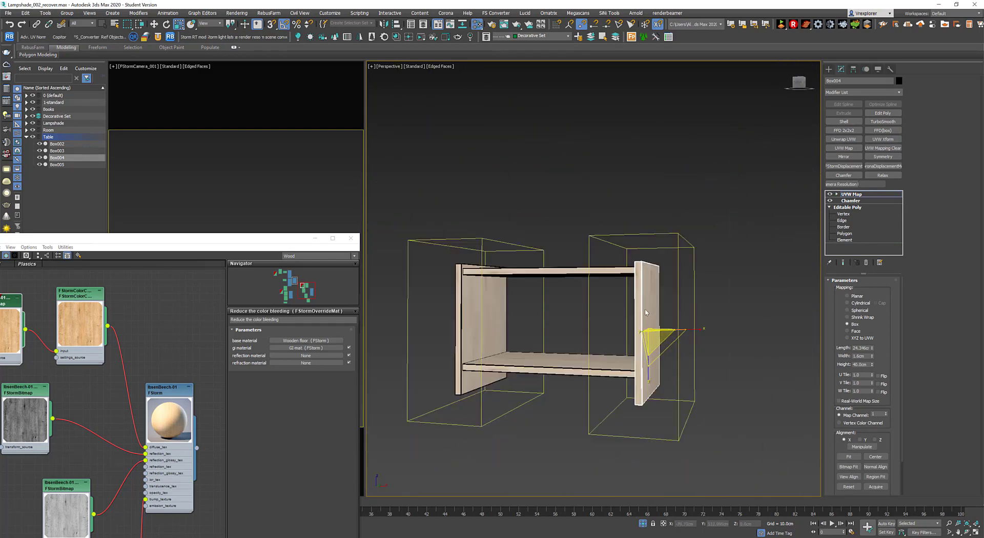
{"action": "middle_click_drag", "start_coordinate": [646, 313], "coordinate": [612, 334], "text": "alt"}
{"action": "middle_click_drag", "start_coordinate": [555, 275], "coordinate": [582, 296]}
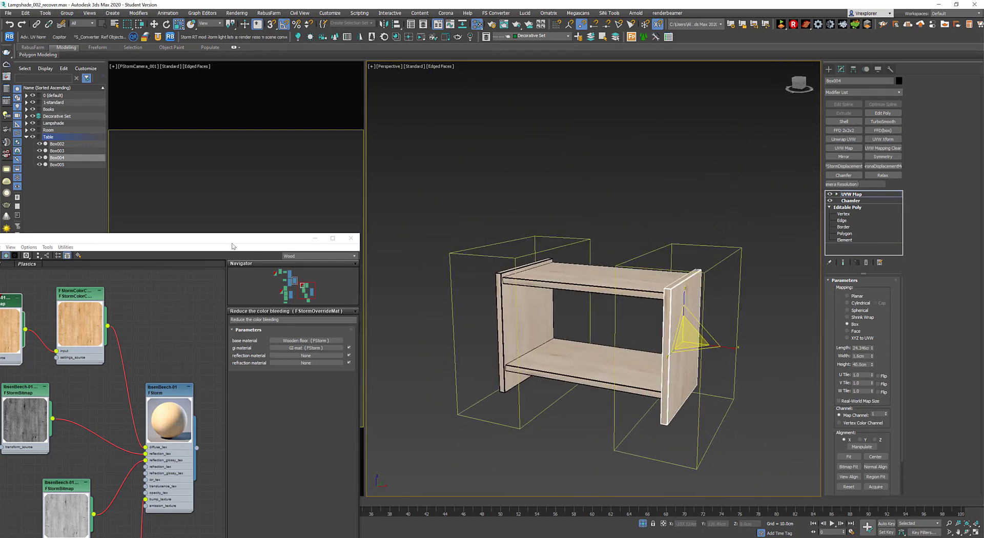
{"action": "left_click_drag", "start_coordinate": [233, 247], "coordinate": [601, 66]}
{"action": "left_click", "coordinate": [642, 523]}
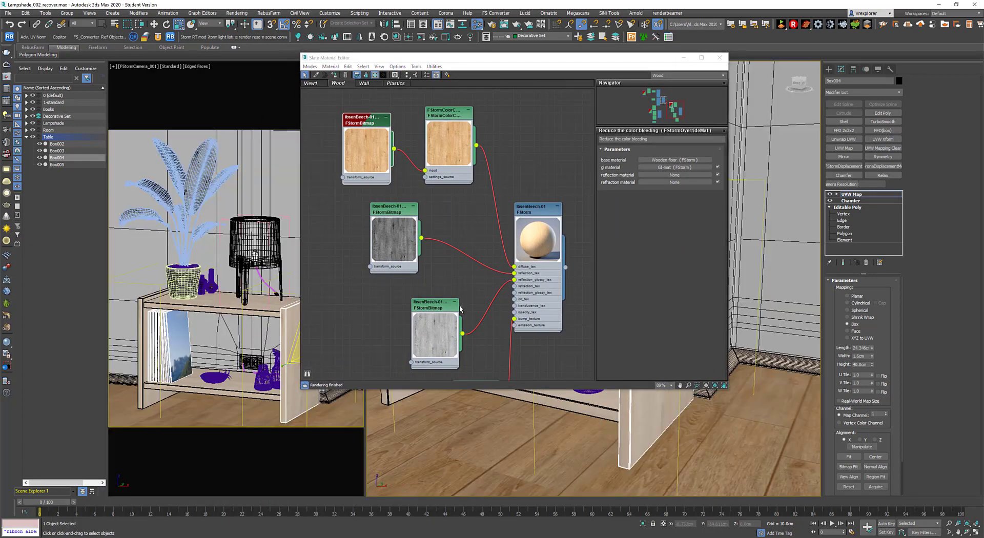
- Open the beech material's parameters and move the material editor clear of the camera view
{"action": "double_click", "coordinate": [537, 218]}
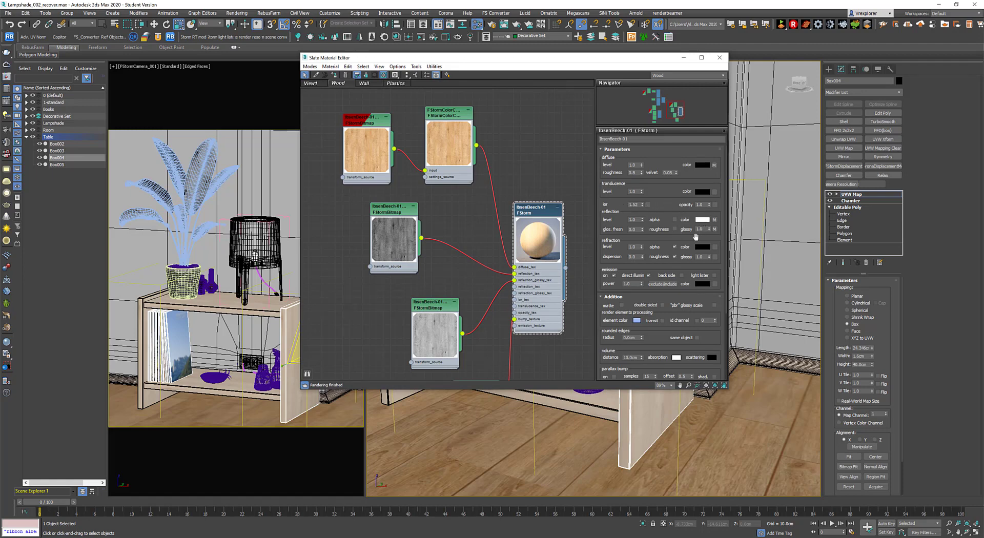
{"action": "scroll", "coordinate": [682, 238], "scroll_direction": "down", "scroll_amount": 2}
{"action": "left_click_drag", "start_coordinate": [485, 56], "coordinate": [624, 73]}
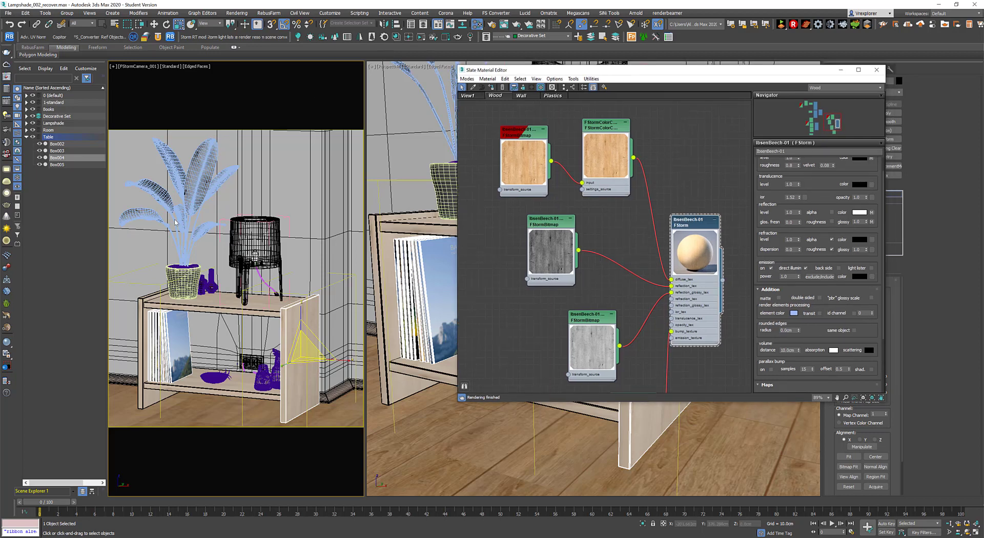
- Start an FStorm real-time render beside the material editor and limit it to a region around the table
{"action": "left_click", "coordinate": [189, 39]}
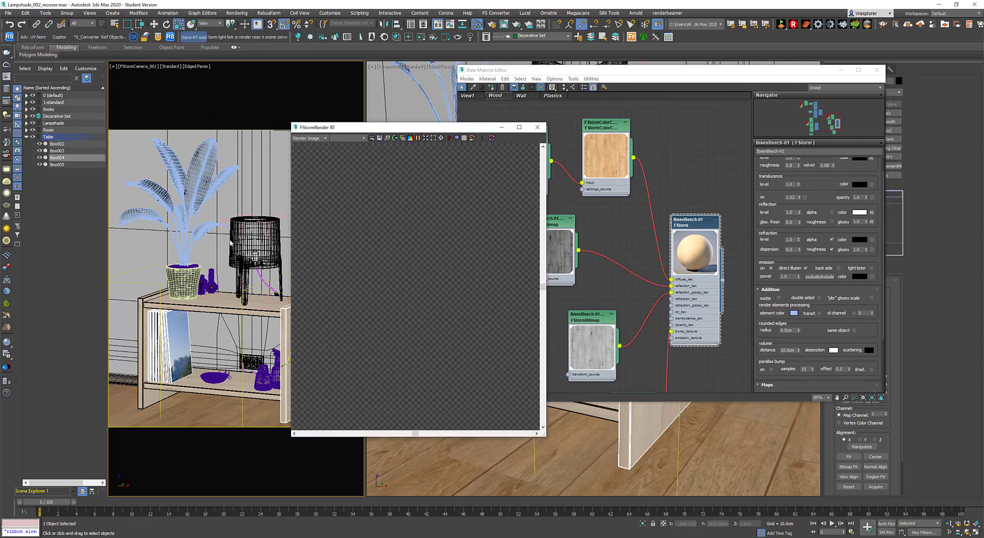
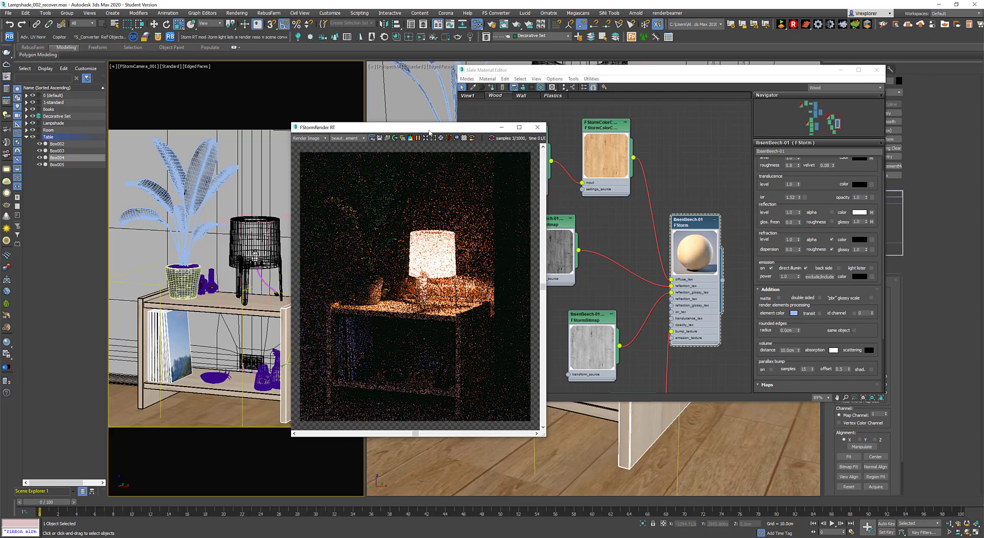
{"action": "left_click_drag", "start_coordinate": [429, 132], "coordinate": [243, 90]}
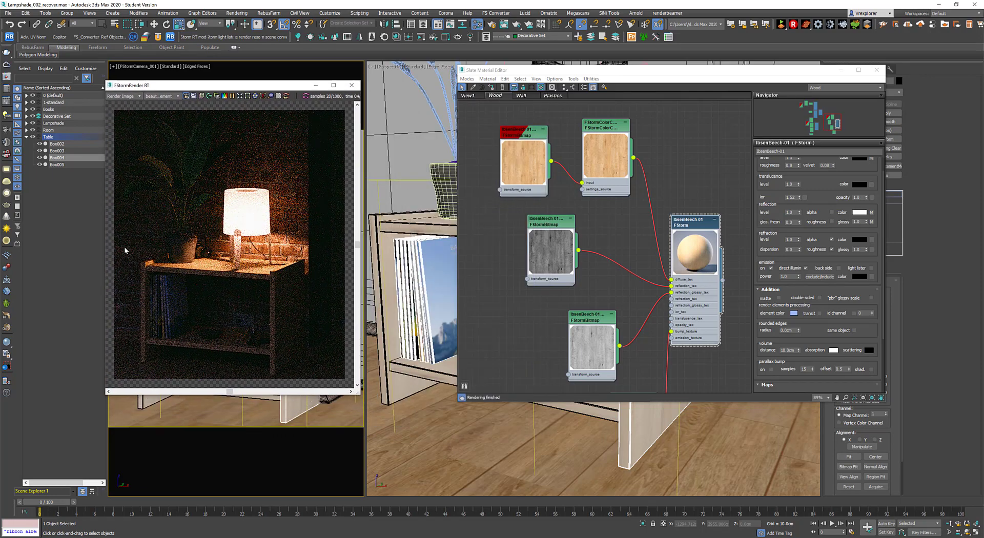
{"action": "left_click", "coordinate": [247, 97]}
{"action": "left_click_drag", "start_coordinate": [112, 380], "coordinate": [326, 236]}
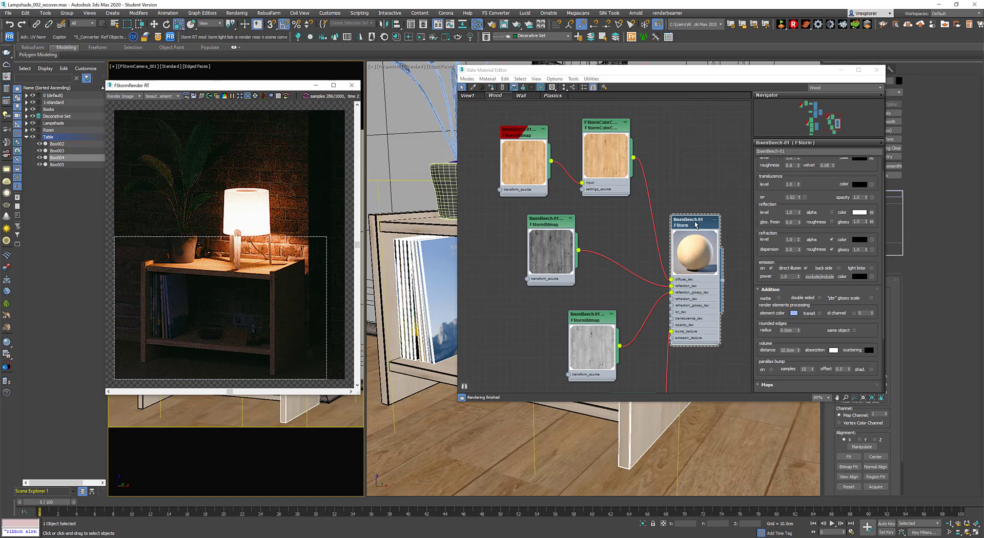
- Switch to File Explorer and preview Sphere.jpg in the TableTopKitchen001 smudges folder
{"action": "middle_click_drag", "start_coordinate": [612, 318], "coordinate": [625, 274]}
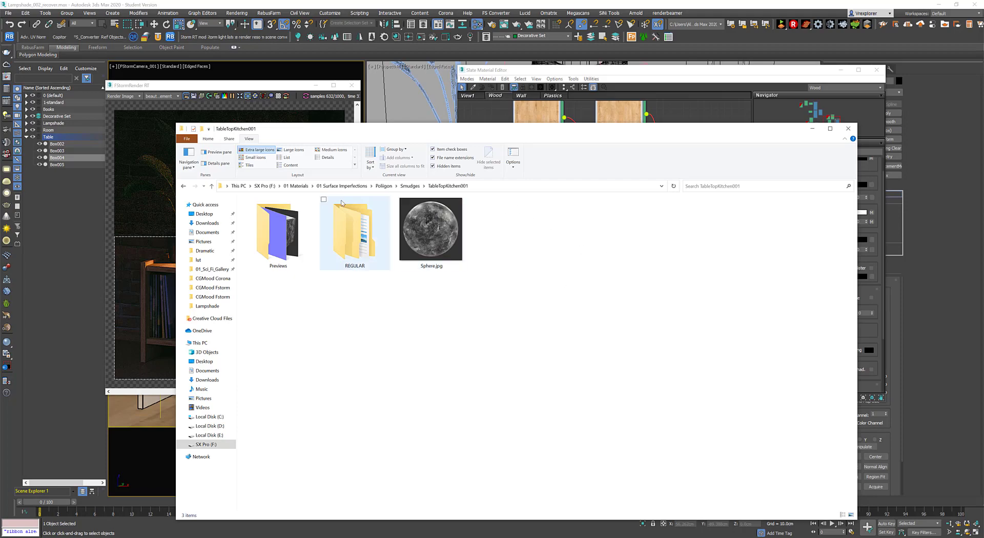
{"action": "double_click", "coordinate": [430, 230]}
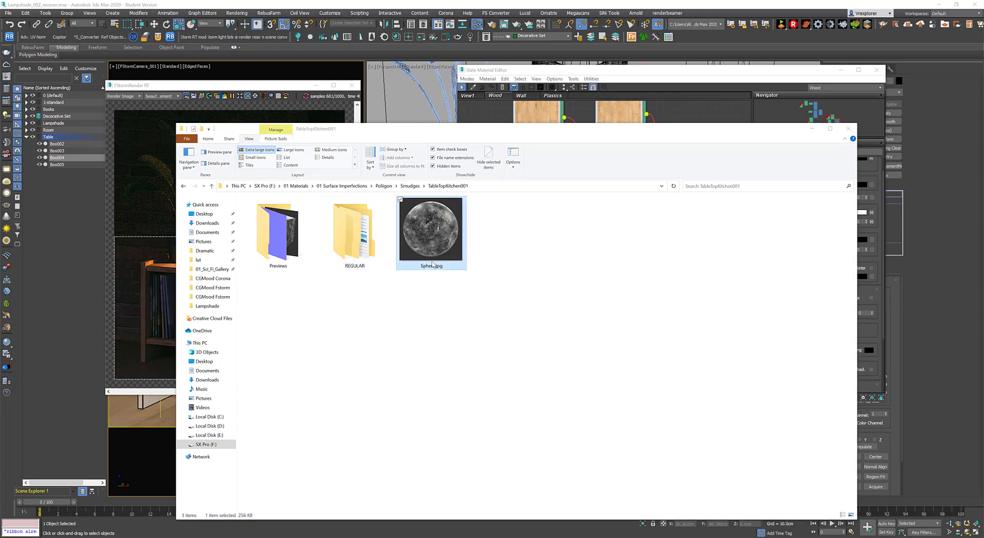
{"action": "left_click", "coordinate": [974, 6]}
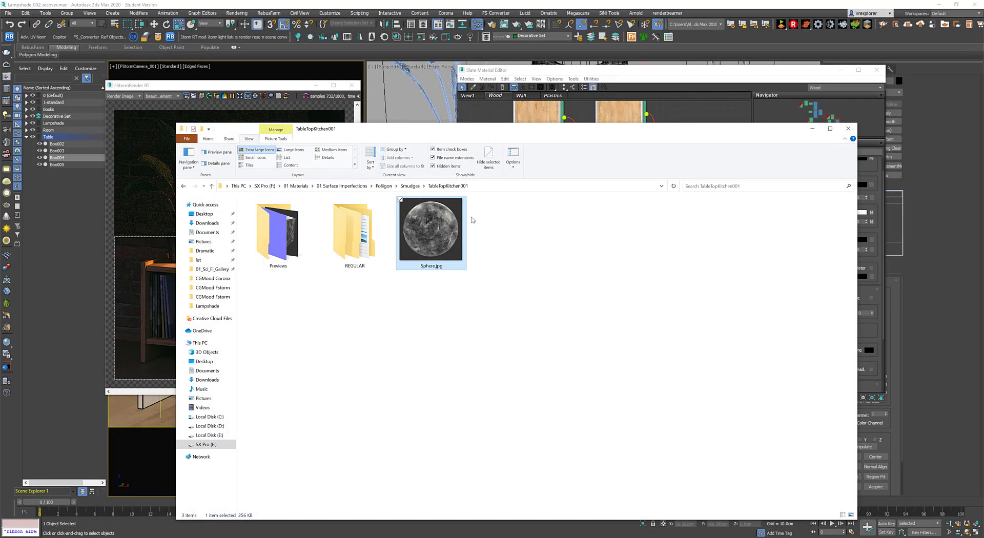
- Open the REGULAR\4K texture folder and preview TableTopKitchen001_OVERLAY_VAR2_4K.jpg
{"action": "double_click", "coordinate": [355, 232]}
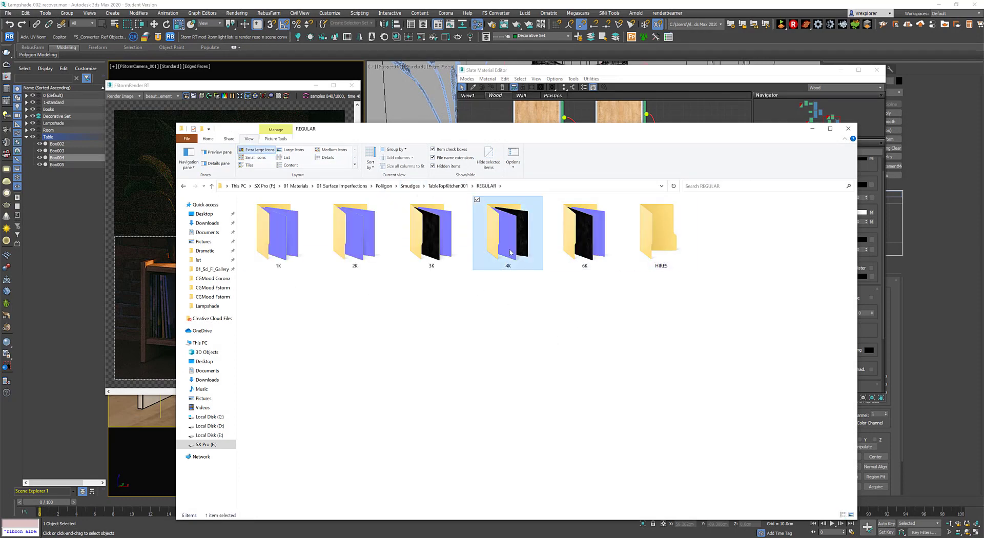
{"action": "double_click", "coordinate": [508, 230]}
{"action": "scroll", "coordinate": [522, 336], "scroll_direction": "up", "scroll_amount": 2, "text": "ctrl"}
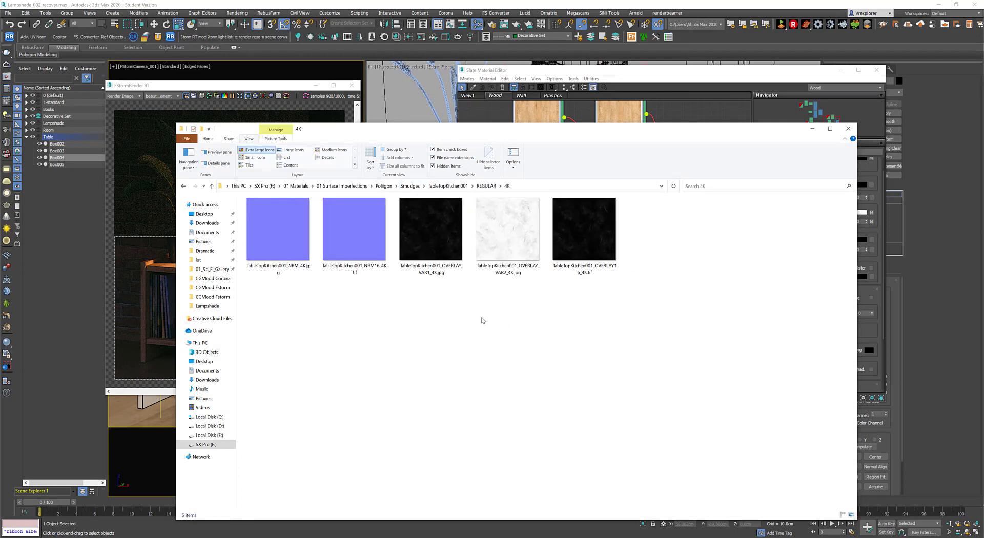
{"action": "double_click", "coordinate": [483, 272]}
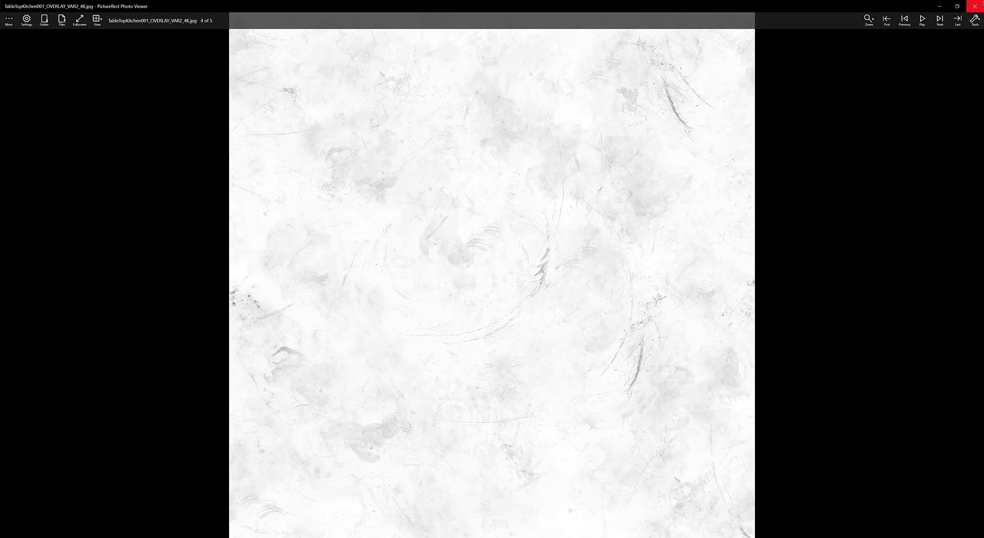
{"action": "left_click", "coordinate": [974, 6]}
- Move the File Explorer window down and copy the path of the 4K texture folder
{"action": "left_click_drag", "start_coordinate": [498, 129], "coordinate": [528, 258]}
{"action": "left_click", "coordinate": [570, 311]}
{"action": "right_click", "coordinate": [571, 311]}
{"action": "left_click", "coordinate": [545, 332]}
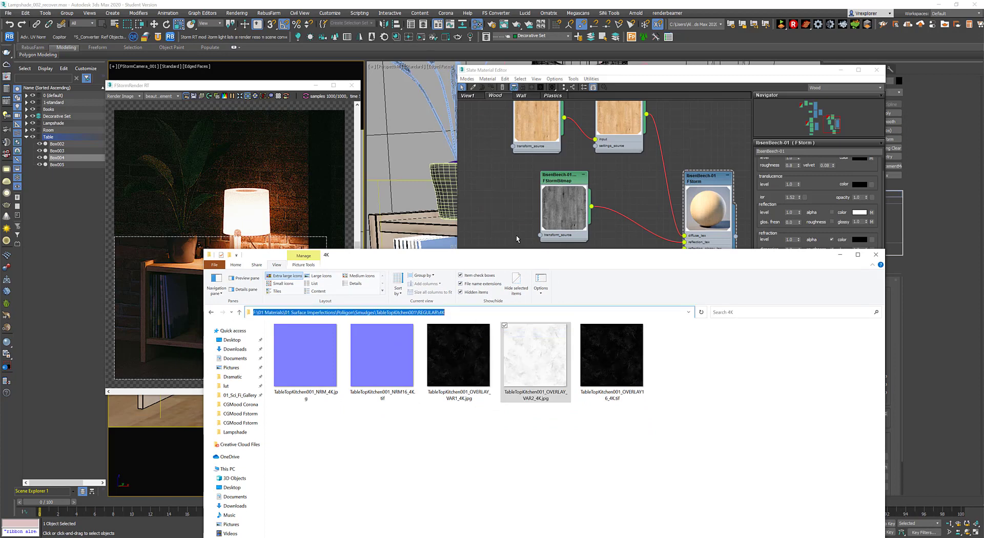
- Add an FStormBitmap map to the material graph near the beech material's other bitmaps
{"action": "left_click", "coordinate": [518, 237]}
{"action": "right_click", "coordinate": [499, 302]}
{"action": "mouse_move", "coordinate": [542, 379]}
{"action": "mouse_move", "coordinate": [628, 417]}
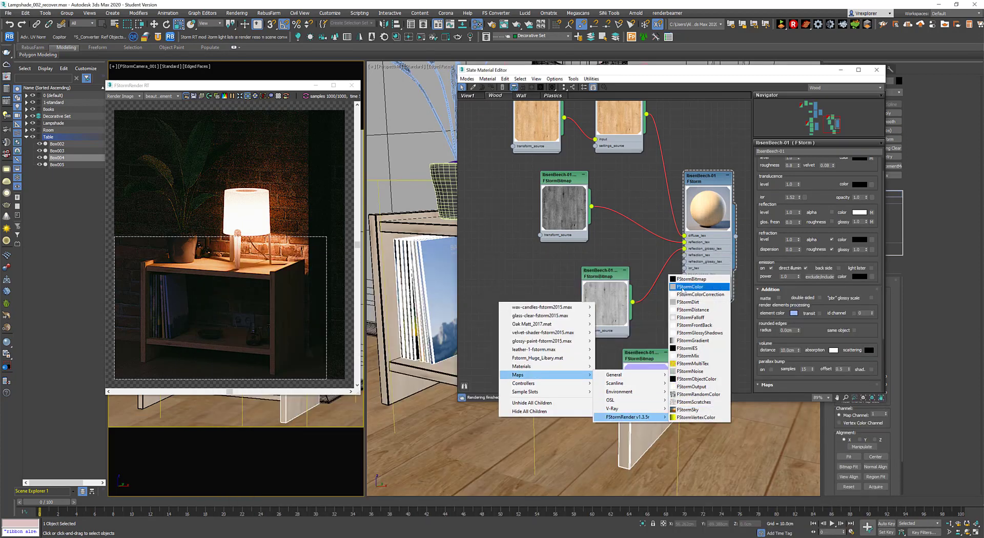
{"action": "left_click", "coordinate": [697, 285]}
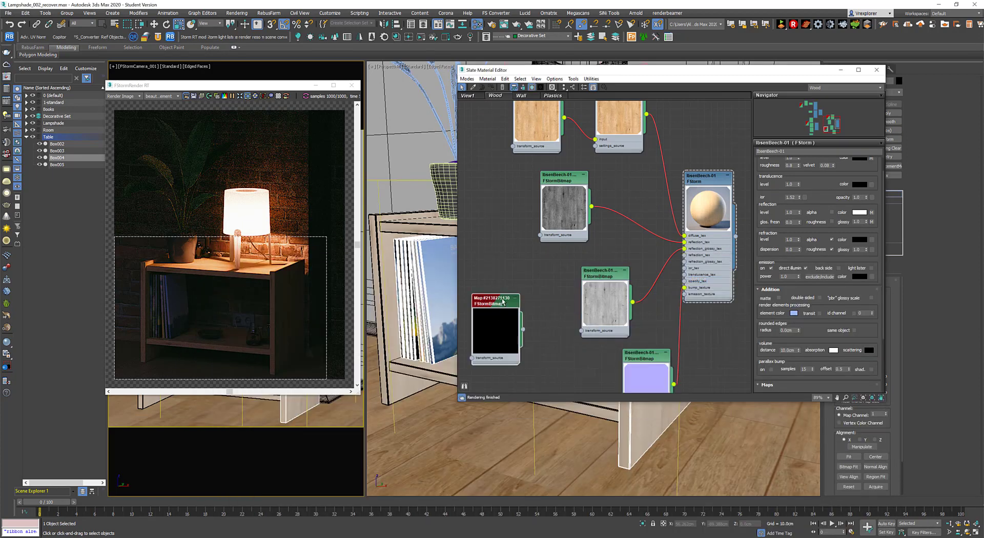
- Load TableTopKitchen001_OVERLAY_VAR2_4K.jpg into the new FStormBitmap using the copied folder path
{"action": "double_click", "coordinate": [500, 302]}
{"action": "left_click", "coordinate": [840, 274]}
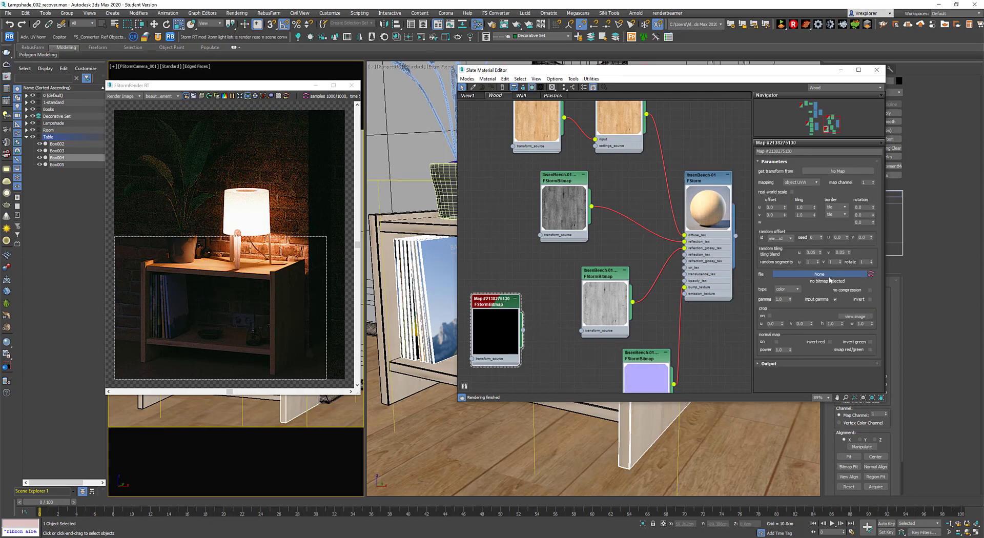
{"action": "right_click", "coordinate": [461, 432]}
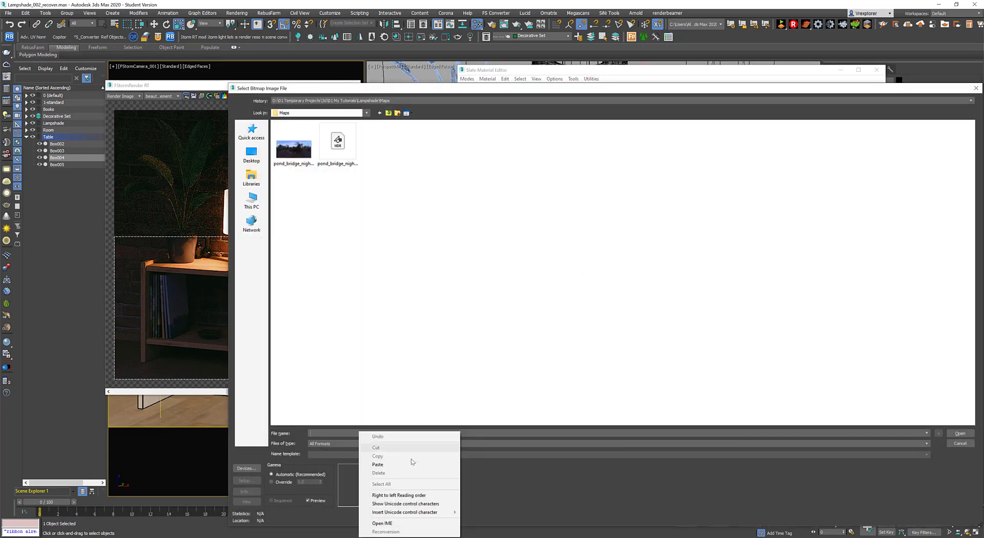
{"action": "left_click", "coordinate": [389, 465]}
{"action": "left_click", "coordinate": [960, 432]}
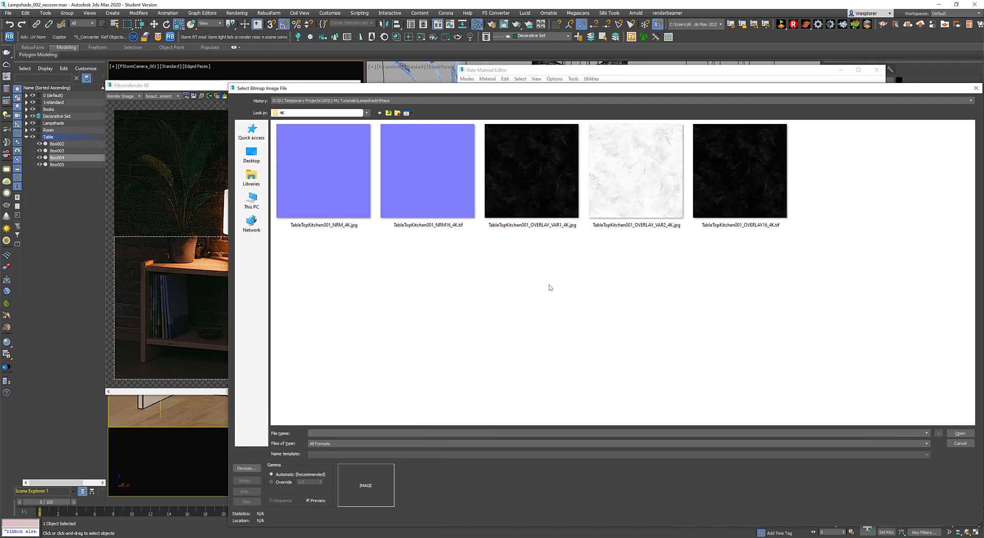
{"action": "left_click", "coordinate": [626, 207]}
{"action": "left_click", "coordinate": [960, 432]}
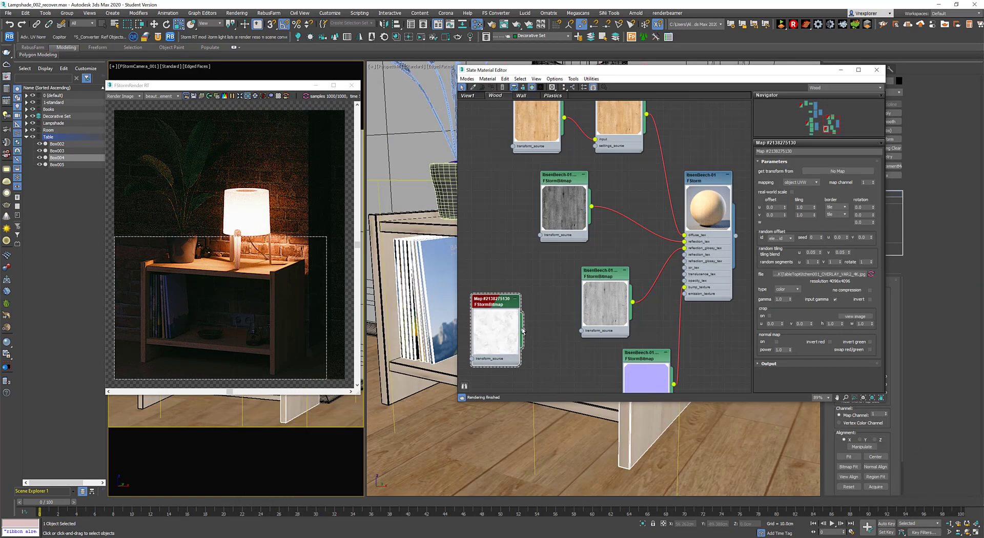
- Connect the smudge bitmap to the beech material's reflection_glossy_tex input and bring up the material's rounded edges and map settings
{"action": "left_click_drag", "start_coordinate": [507, 298], "coordinate": [515, 291]}
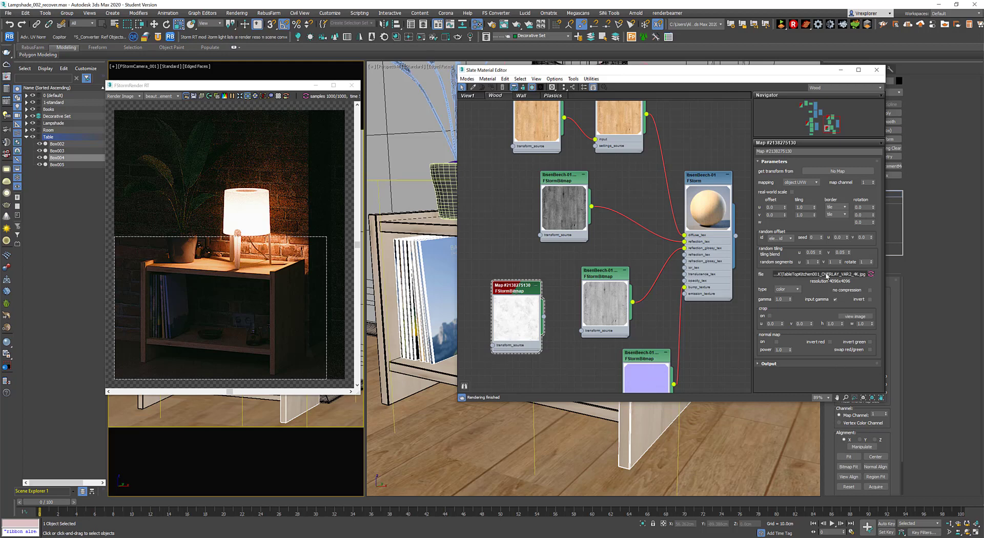
{"action": "left_click_drag", "start_coordinate": [556, 304], "coordinate": [685, 250]}
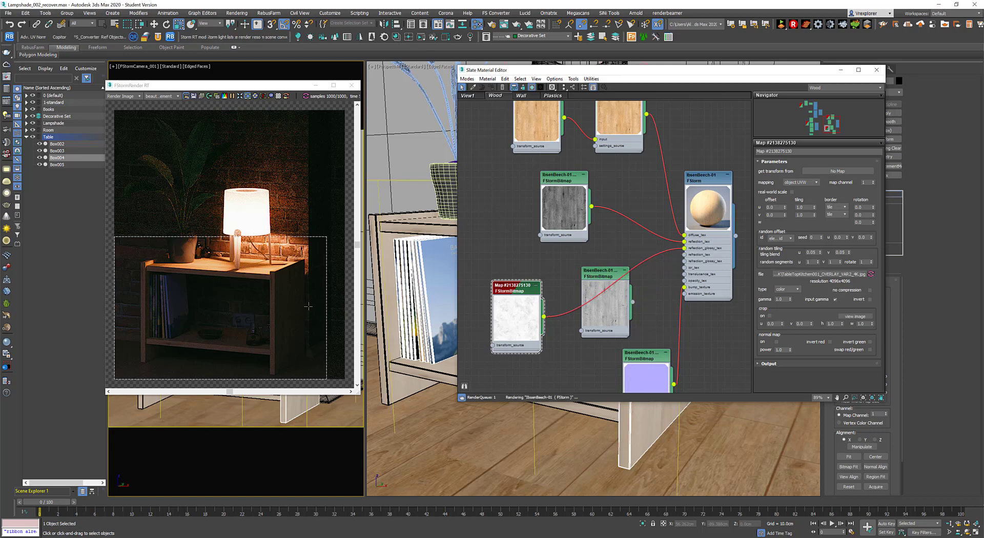
{"action": "double_click", "coordinate": [697, 179]}
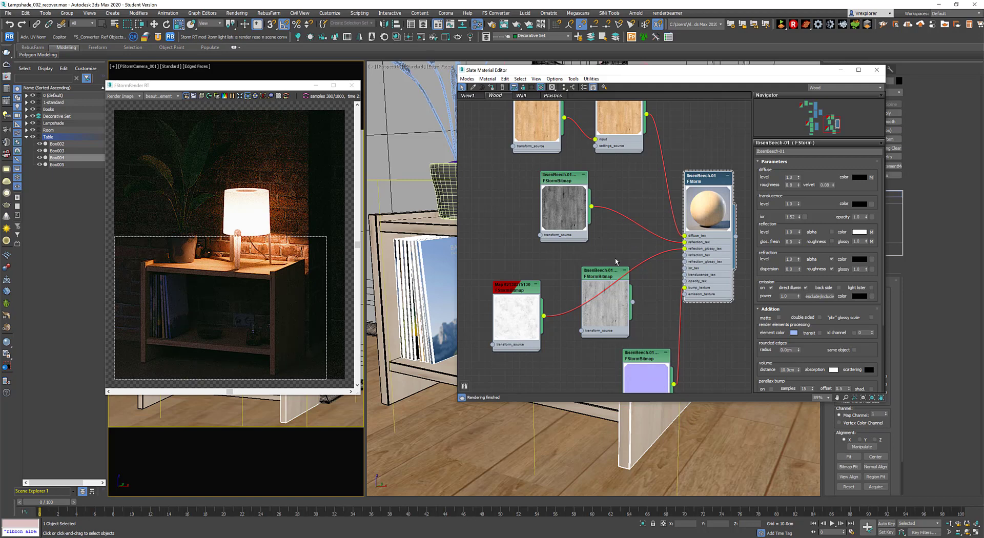
{"action": "middle_click_drag", "start_coordinate": [611, 246], "coordinate": [594, 239]}
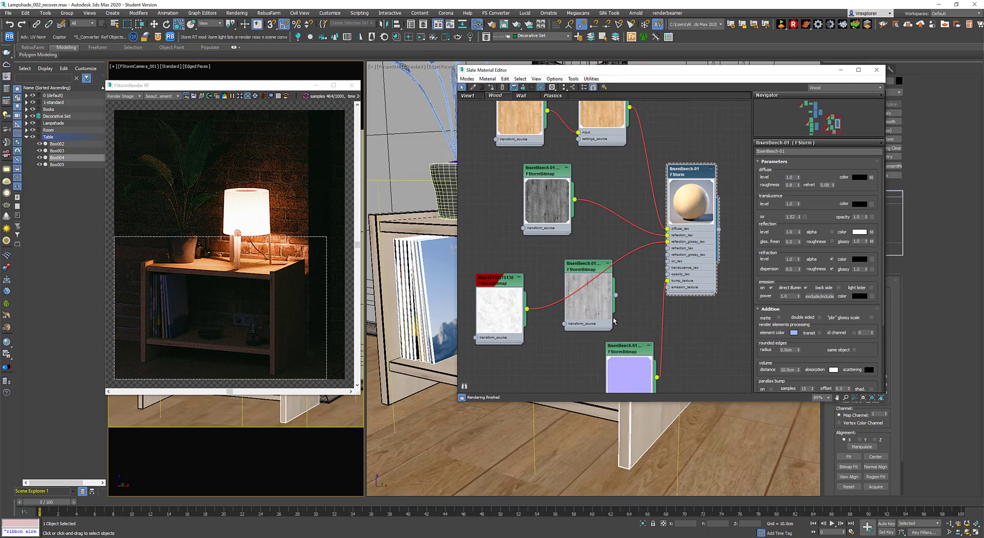
{"action": "left_click_drag", "start_coordinate": [814, 347], "coordinate": [811, 301]}
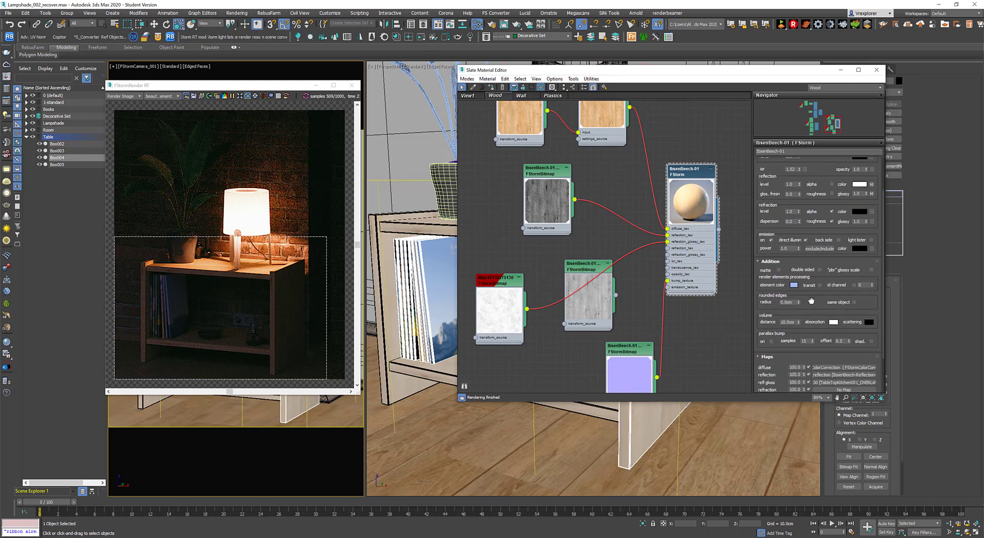
- Move the render window aside, switch the camera viewport to Perspective and orbit in toward the table
{"action": "left_click_drag", "start_coordinate": [283, 86], "coordinate": [546, 93]}
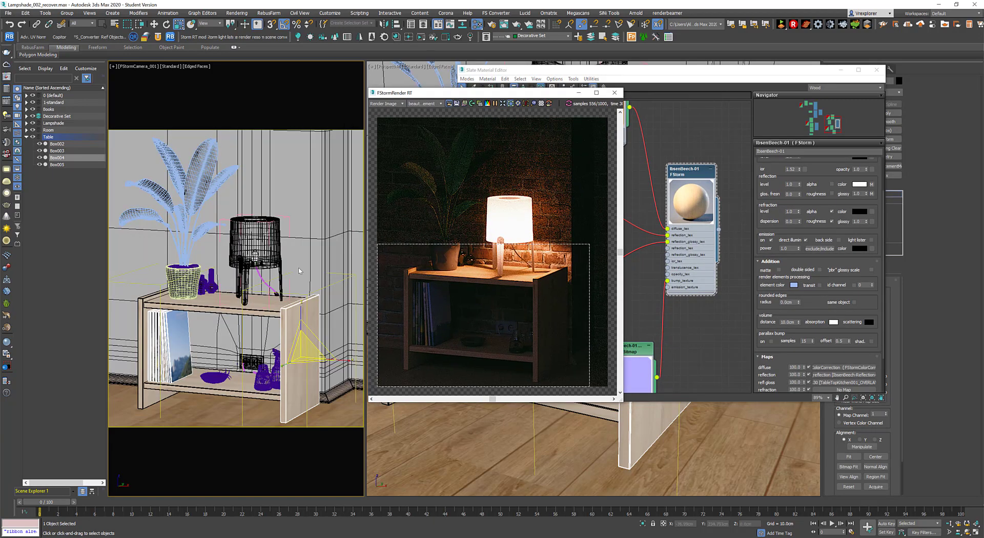
{"action": "right_click", "coordinate": [255, 291]}
{"action": "key", "text": "p"}
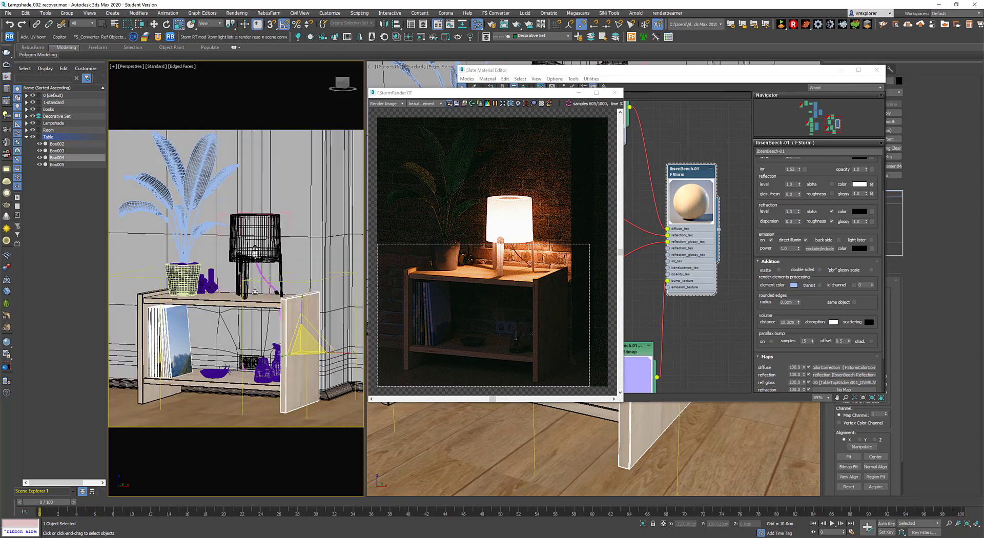
{"action": "middle_click_drag", "start_coordinate": [255, 291], "coordinate": [231, 316], "text": "alt"}
{"action": "scroll", "coordinate": [257, 319], "scroll_direction": "up", "scroll_amount": 5}
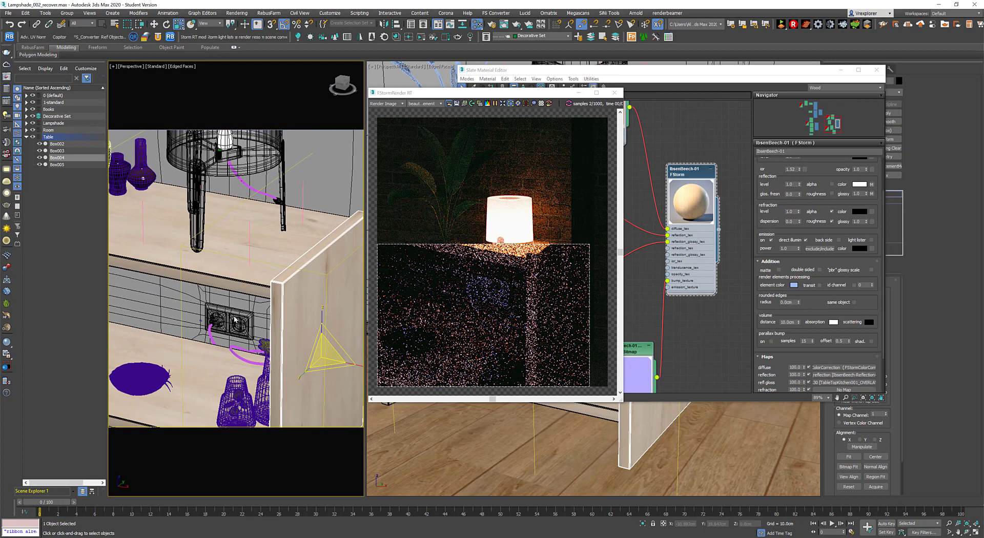
- Frame a close-up of the table's front corner for the full-frame real-time render and uncover the material nodes
{"action": "left_click", "coordinate": [949, 533]}
{"action": "mouse_move", "coordinate": [259, 282]}
{"action": "left_mouse_down"}
{"action": "mouse_move", "coordinate": [259, 308]}
{"action": "mouse_move", "coordinate": [254, 292]}
{"action": "left_mouse_up"}
{"action": "key", "text": "r"}
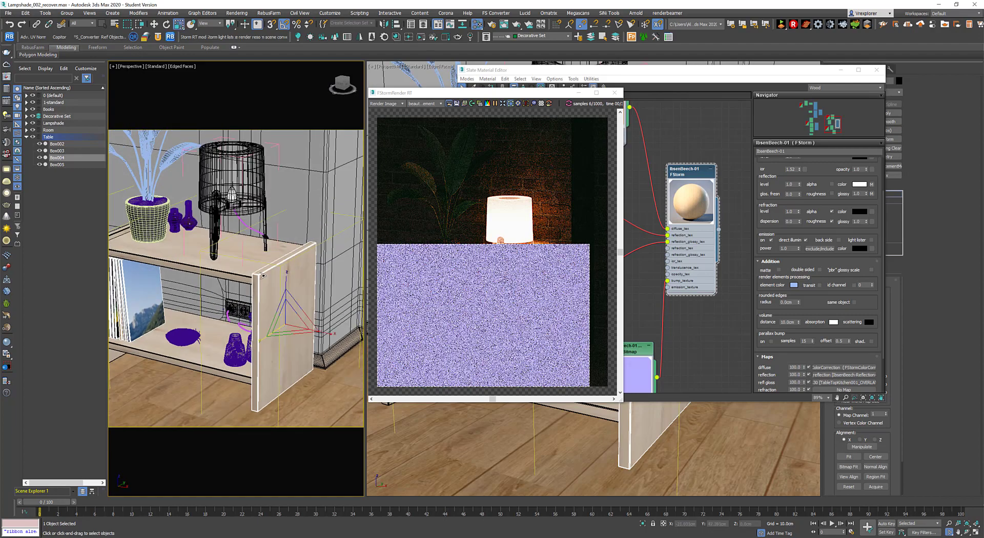
{"action": "scroll", "coordinate": [246, 305], "scroll_direction": "up", "scroll_amount": 6}
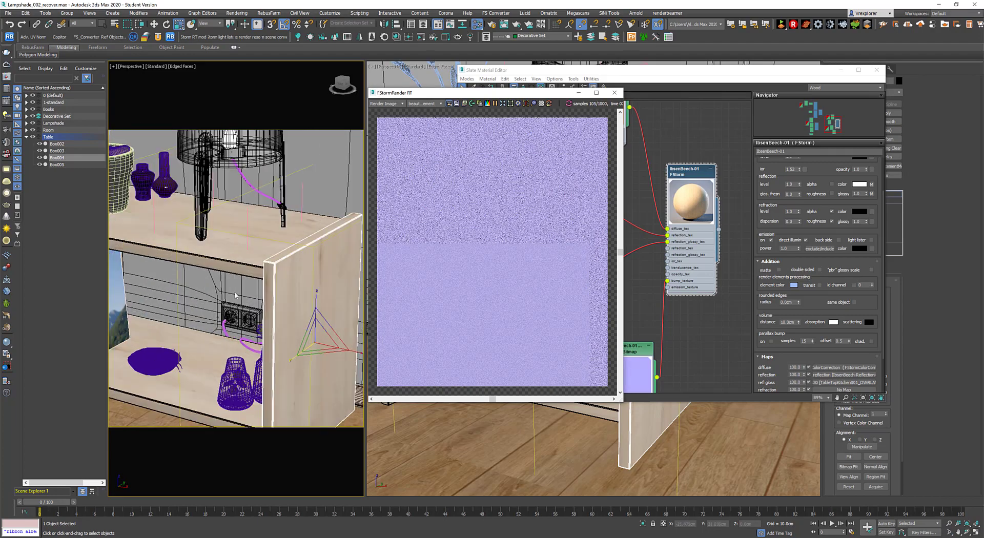
{"action": "middle_click_drag", "start_coordinate": [227, 305], "coordinate": [224, 285]}
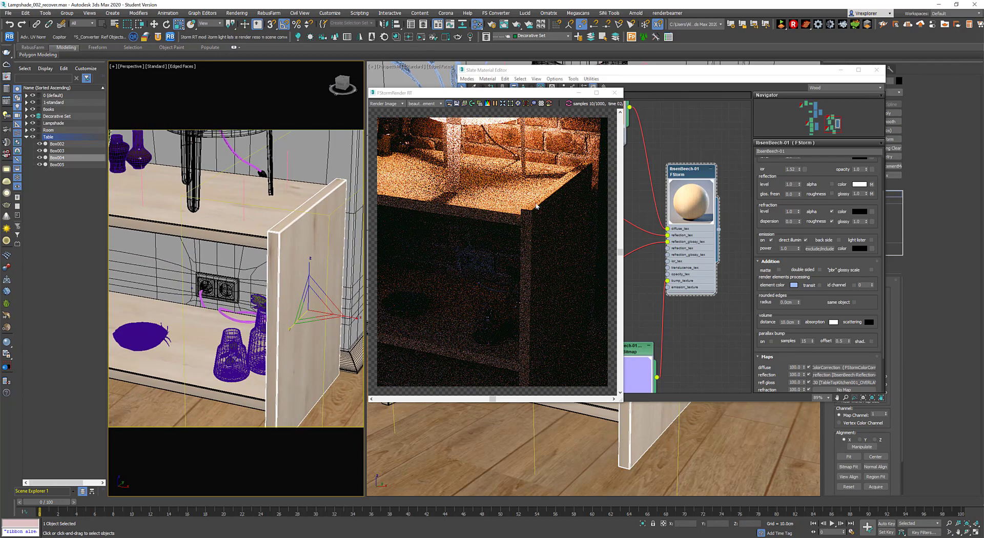
{"action": "left_click_drag", "start_coordinate": [494, 95], "coordinate": [288, 86]}
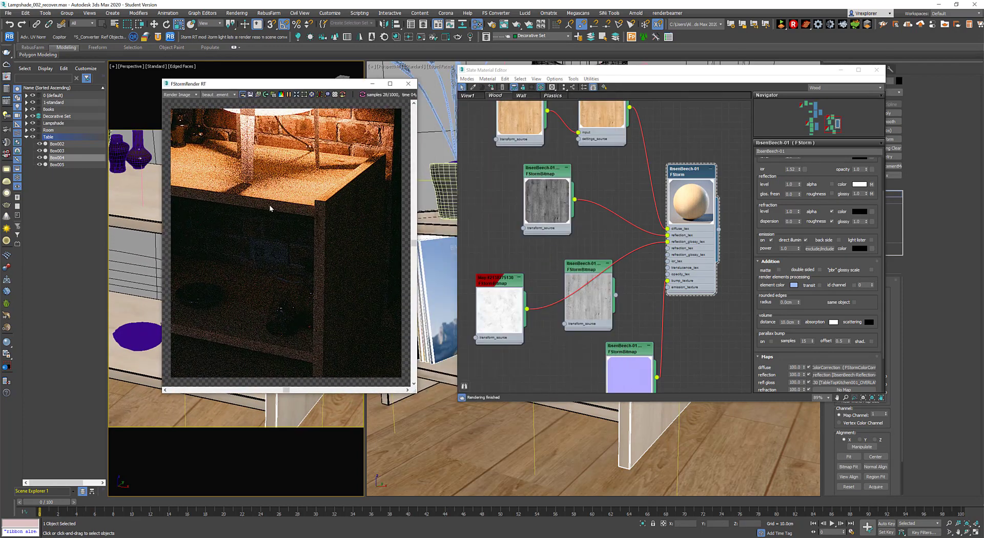
- Limit the real-time render to a region around the table's front corner and bring up the beech material's map slots
{"action": "left_click_drag", "start_coordinate": [217, 129], "coordinate": [408, 302]}
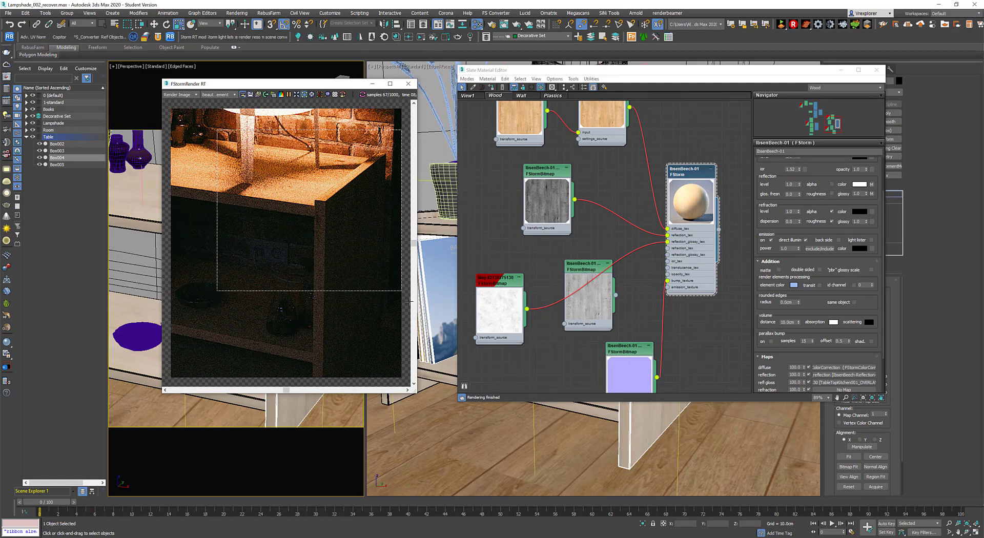
{"action": "left_click", "coordinate": [687, 170]}
{"action": "left_click_drag", "start_coordinate": [818, 305], "coordinate": [814, 141]}
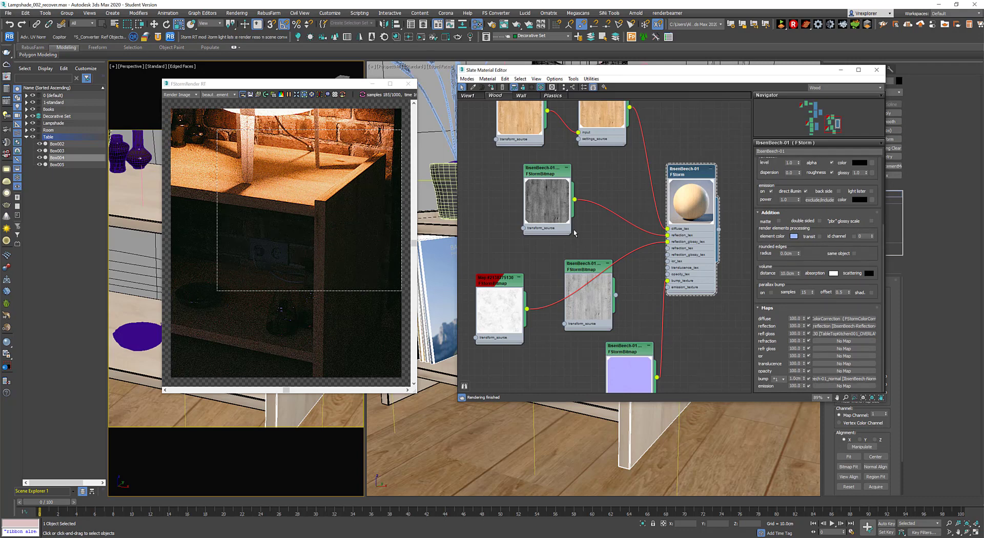
- Examine the beech diffuse bitmap and its colour correction settings against the table corner in the render
{"action": "middle_click_drag", "start_coordinate": [608, 192], "coordinate": [613, 265]}
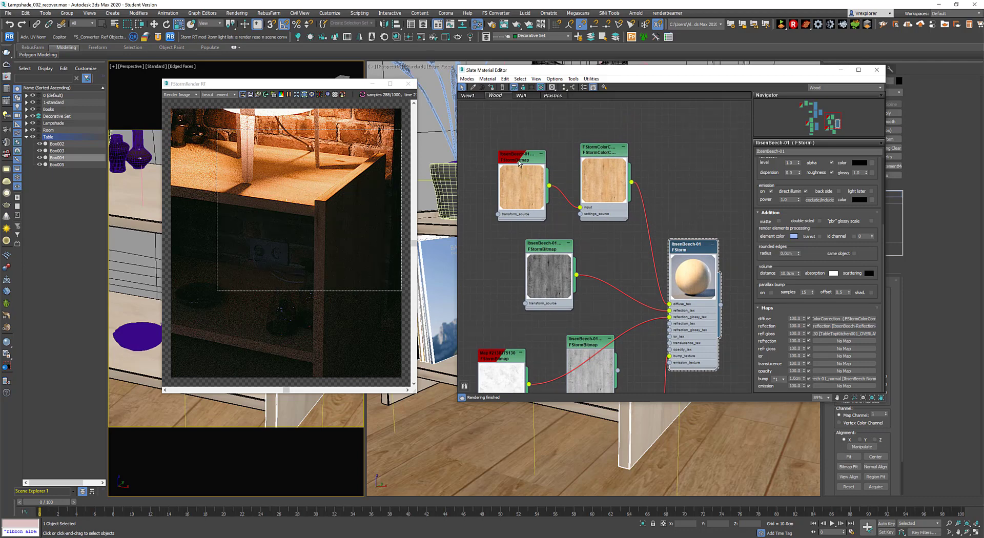
{"action": "left_click", "coordinate": [520, 161]}
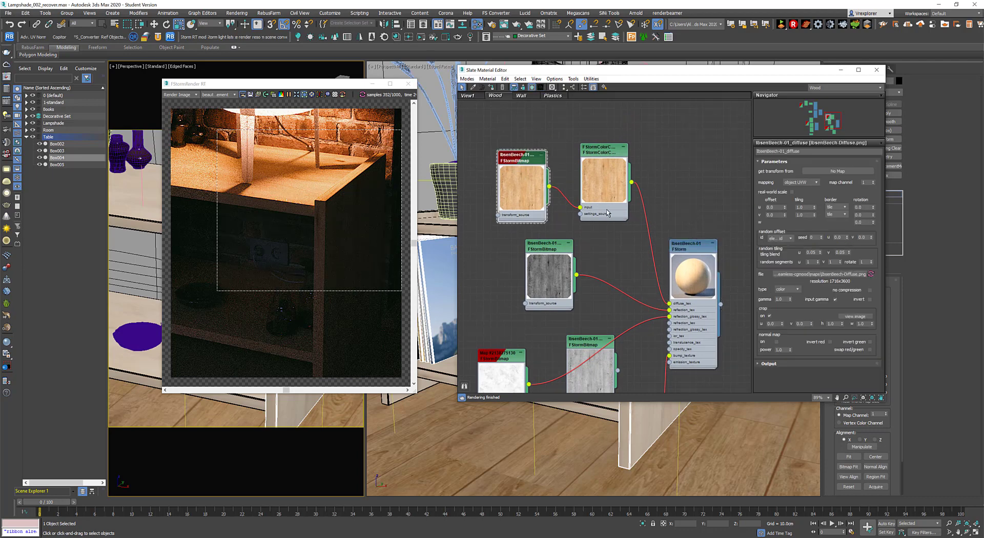
{"action": "left_click", "coordinate": [603, 155]}
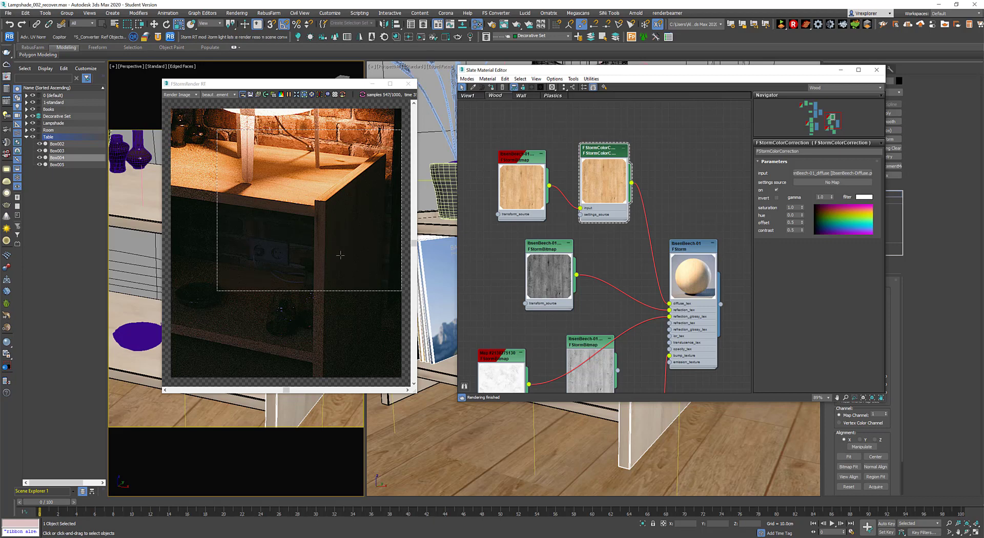
{"action": "scroll", "coordinate": [347, 189], "scroll_direction": "up", "scroll_amount": 3}
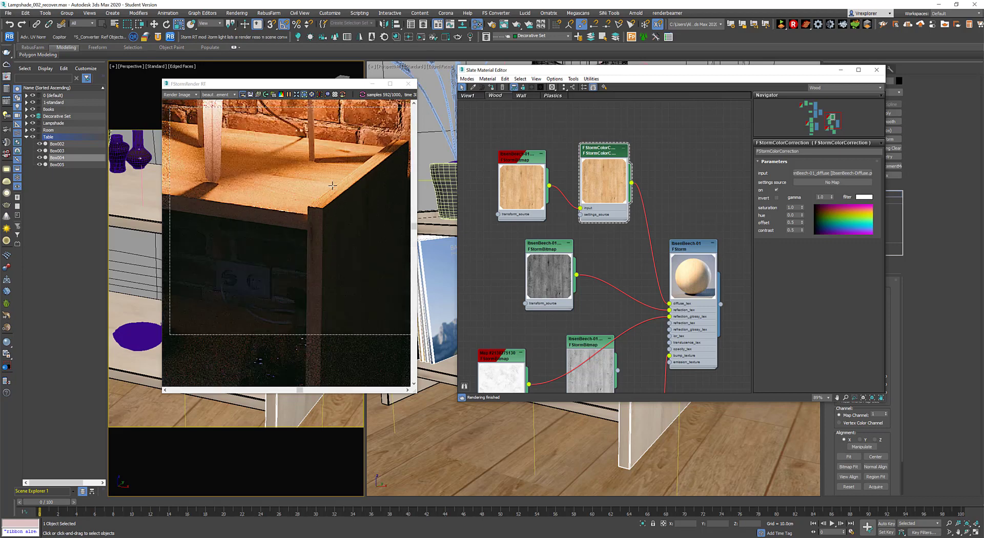
{"action": "scroll", "coordinate": [359, 201], "scroll_direction": "down", "scroll_amount": 3}
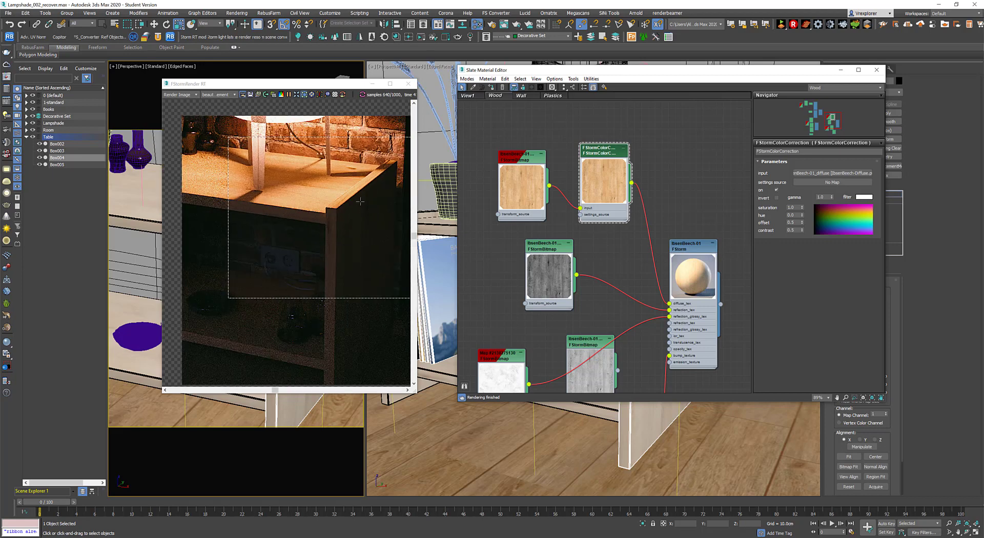
{"action": "scroll", "coordinate": [323, 198], "scroll_direction": "up", "scroll_amount": 4}
{"action": "scroll", "coordinate": [335, 248], "scroll_direction": "down", "scroll_amount": 5}
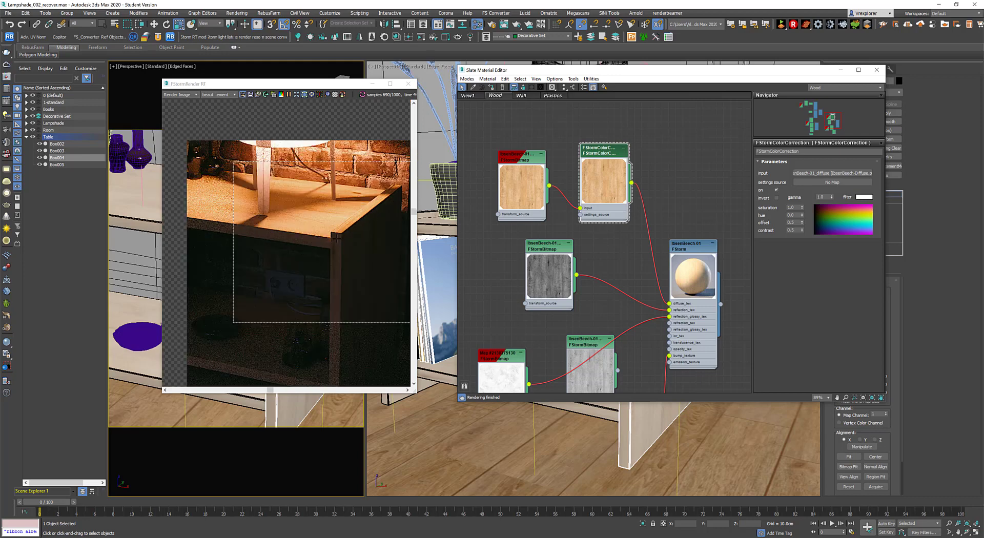
- Set the beech material's reflection glossiness to 0.6
{"action": "double_click", "coordinate": [700, 254]}
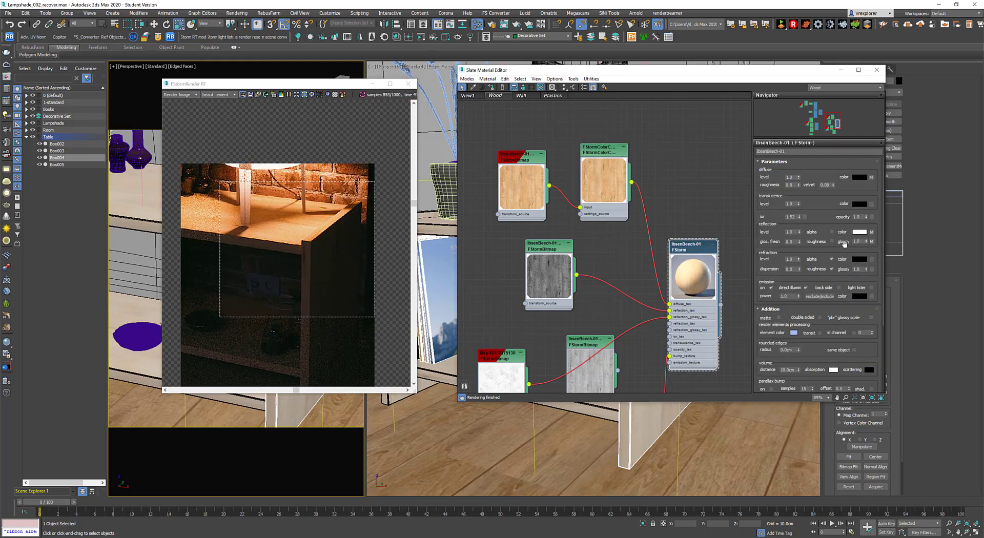
{"action": "double_click", "coordinate": [862, 241]}
{"action": "type", "text": ".6"}
{"action": "key", "text": "Return"}
- Set the beech material's reflection glossiness map amount to 50 and its reflection map amount to 60
{"action": "scroll", "coordinate": [837, 278], "scroll_direction": "down", "scroll_amount": 4}
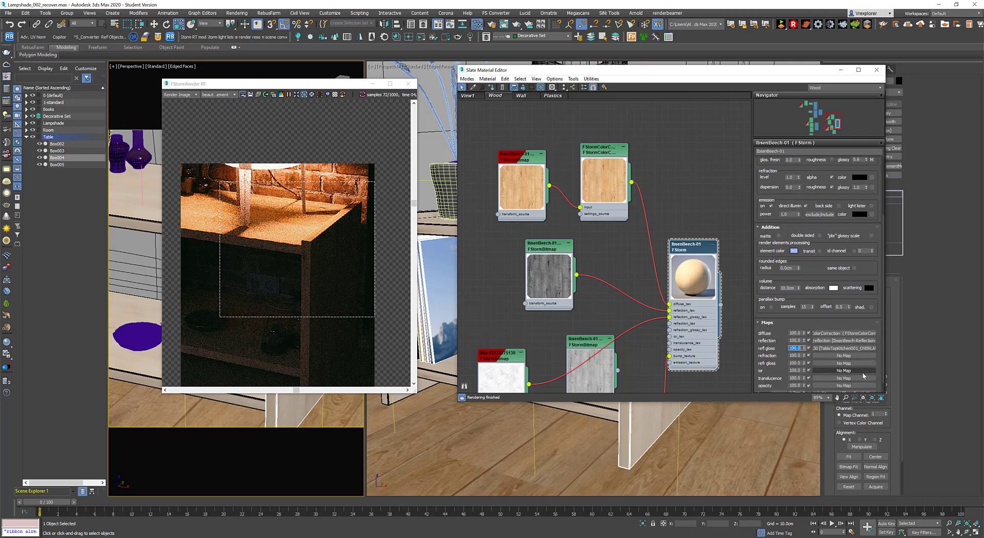
{"action": "type", "text": "50"}
{"action": "key", "text": "Return"}
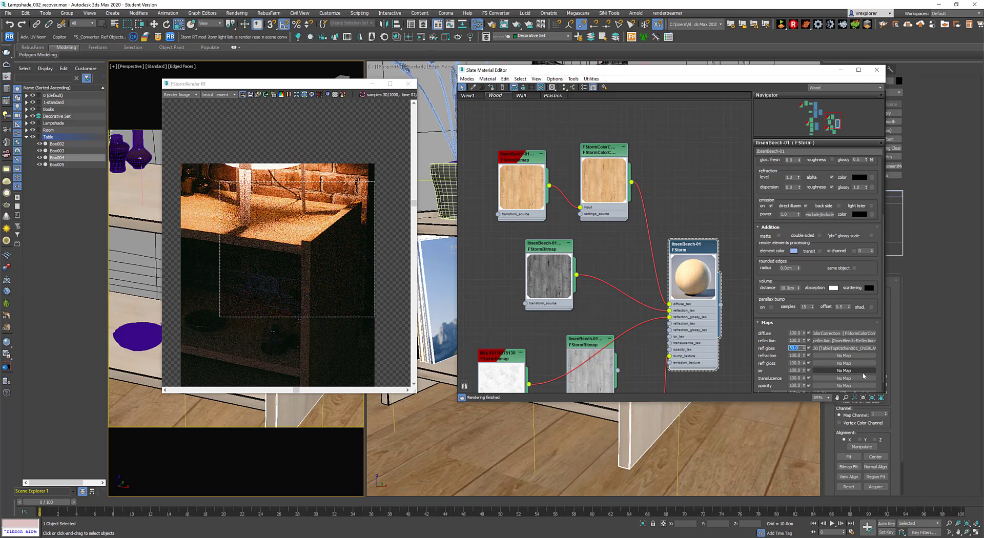
{"action": "double_click", "coordinate": [793, 341]}
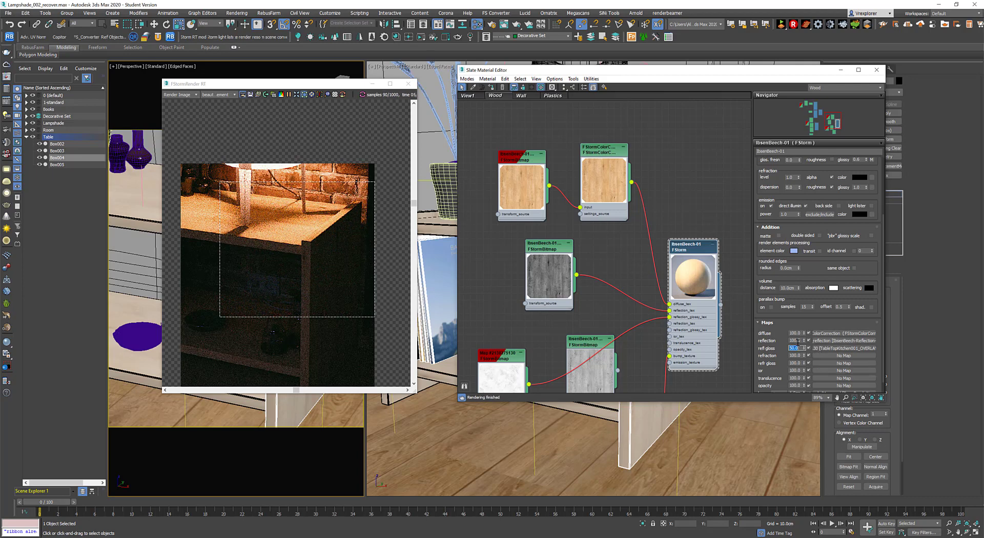
{"action": "type", "text": "60"}
{"action": "key", "text": "Return"}
- Redraw the render region over the table's front corner and examine the wood's reflections up close
{"action": "left_click_drag", "start_coordinate": [222, 316], "coordinate": [381, 156]}
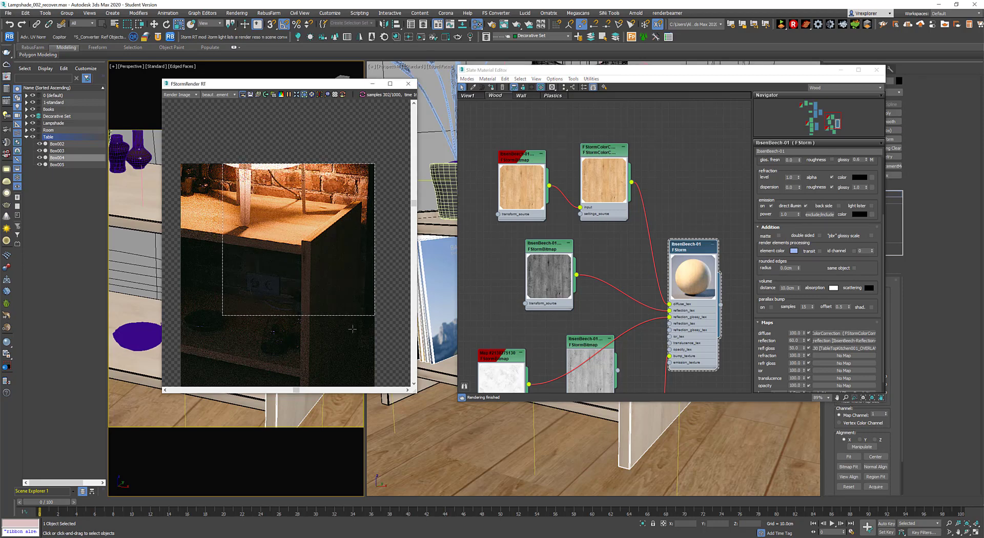
{"action": "scroll", "coordinate": [318, 265], "scroll_direction": "up", "scroll_amount": 2}
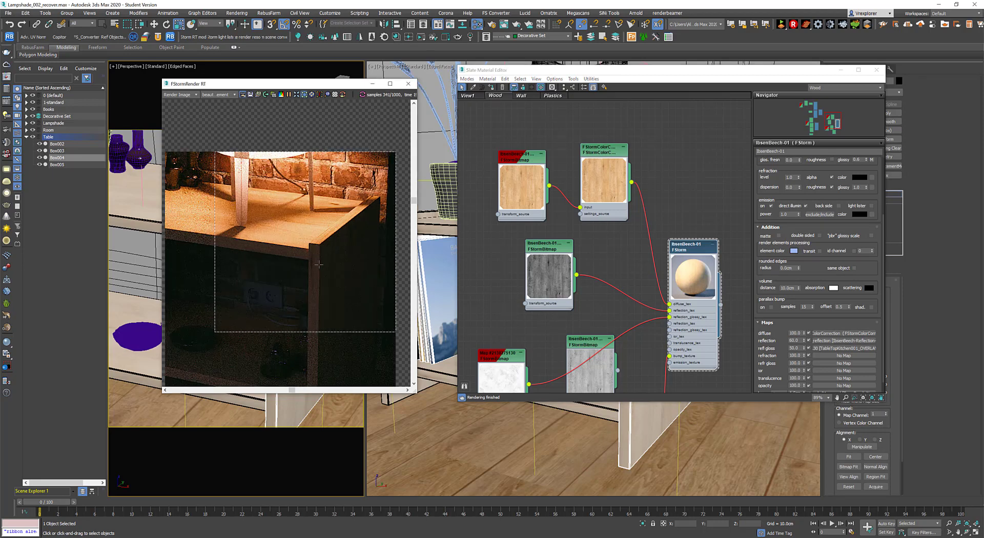
{"action": "scroll", "coordinate": [318, 264], "scroll_direction": "down", "scroll_amount": 2}
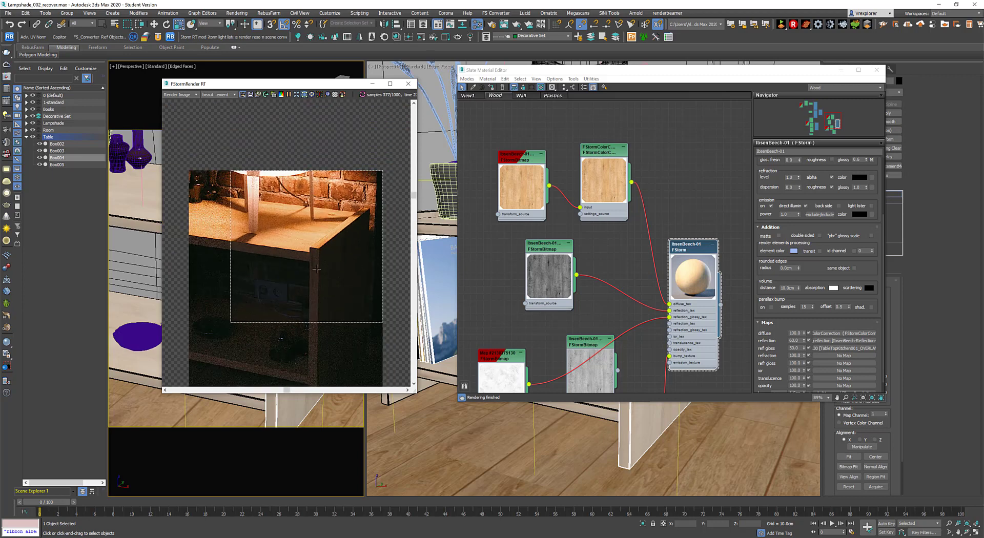
- Set the hue of the FStormColorCorrection on the beech diffuse map to -0.05
{"action": "left_click", "coordinate": [607, 156]}
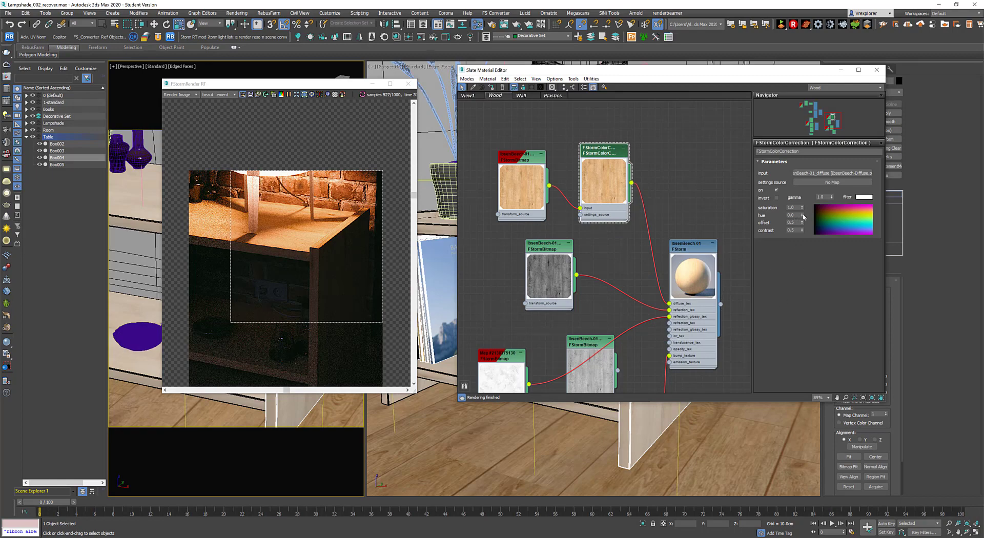
{"action": "left_click_drag", "start_coordinate": [803, 216], "coordinate": [795, 216]}
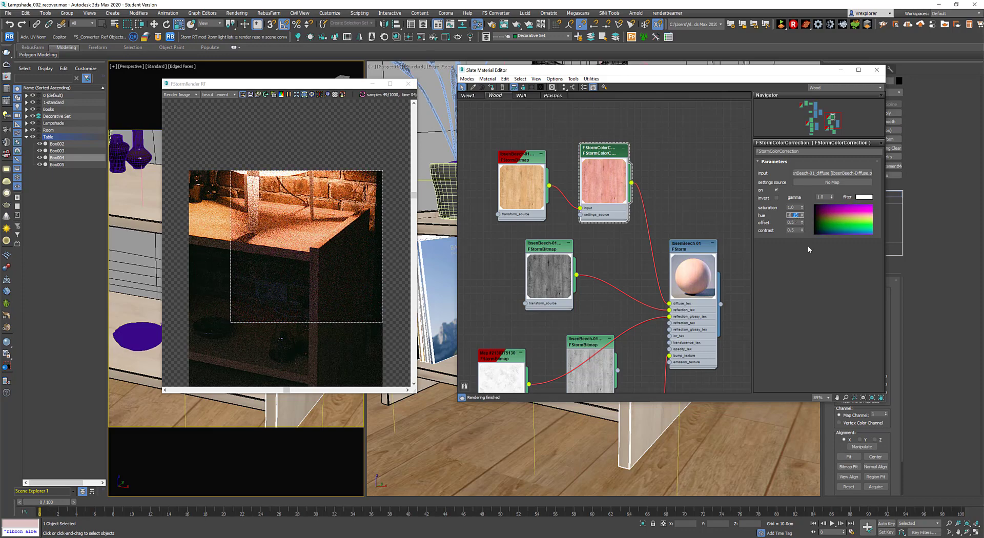
{"action": "type", "text": "05"}
{"action": "key", "text": "Return"}
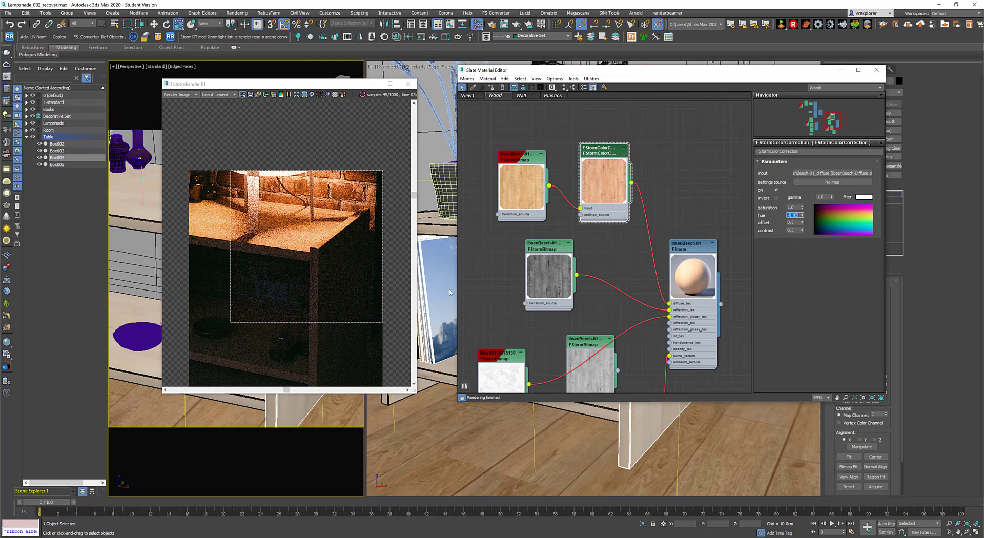
- Turn off the render region so the real-time render covers the full frame, and return to the perspective viewport
{"action": "right_click", "coordinate": [143, 340]}
{"action": "left_click", "coordinate": [136, 356]}
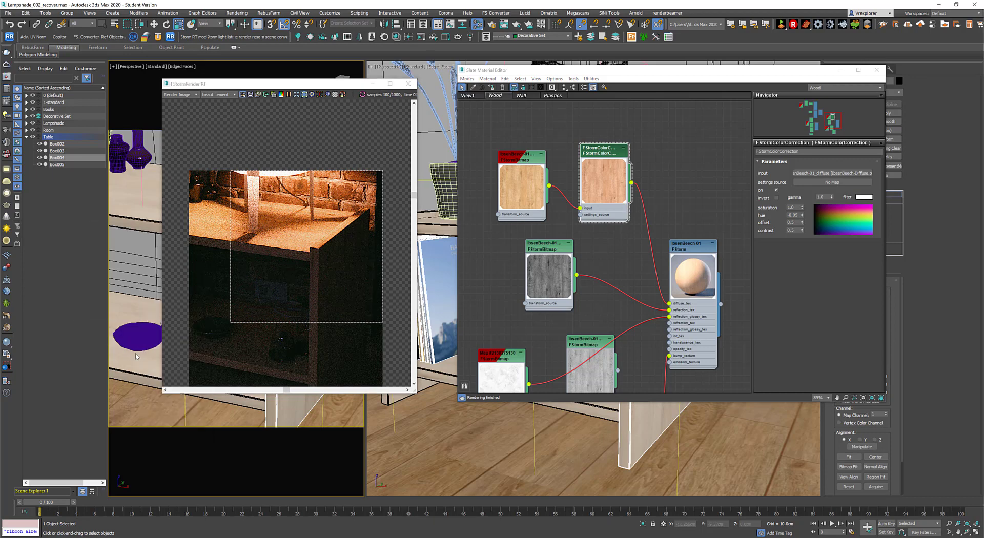
{"action": "left_click", "coordinate": [299, 94]}
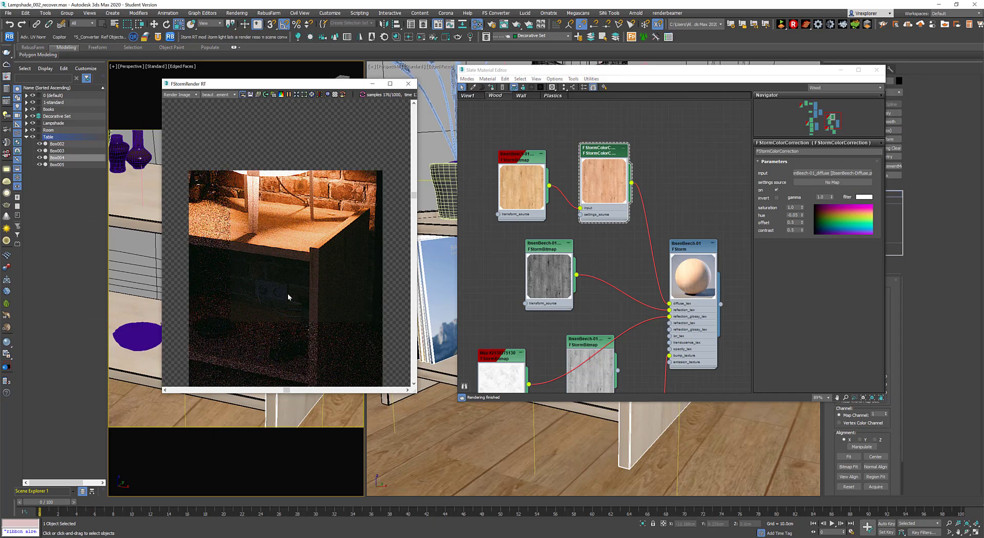
{"action": "left_click", "coordinate": [141, 308]}
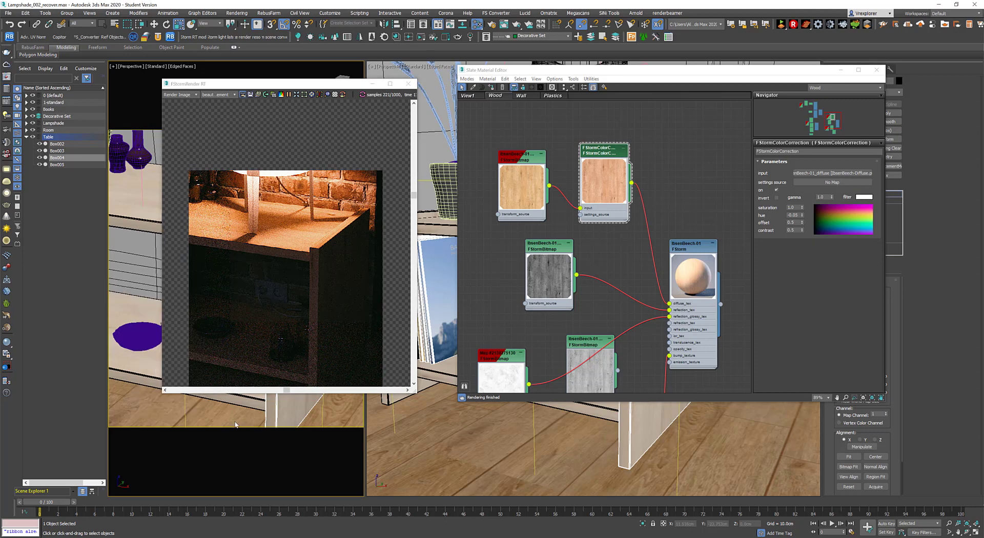
- Move the material editor off the modifier stack and show the Chamfer modifier settings of the selected table board
{"action": "left_click_drag", "start_coordinate": [758, 70], "coordinate": [685, 89]}
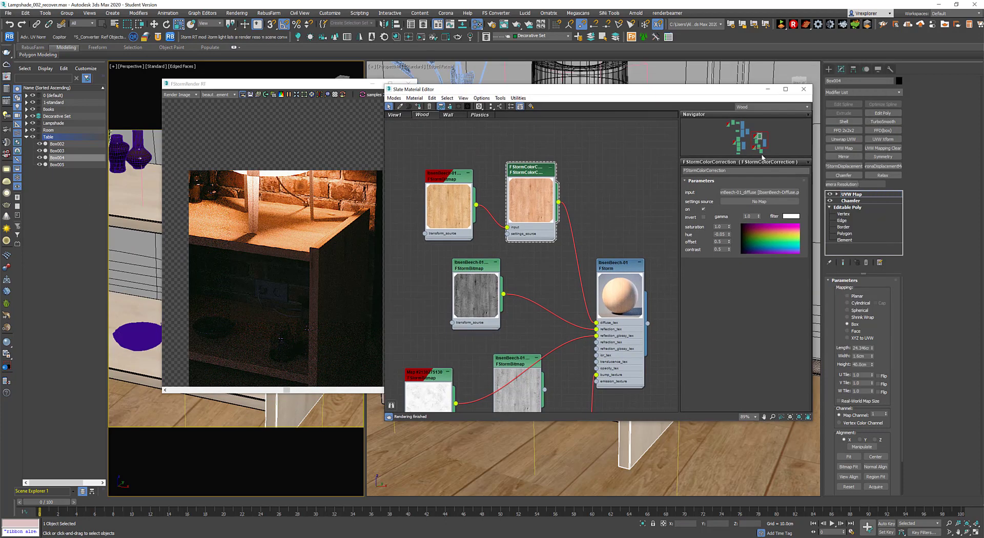
{"action": "left_click", "coordinate": [851, 195]}
{"action": "left_click", "coordinate": [863, 201]}
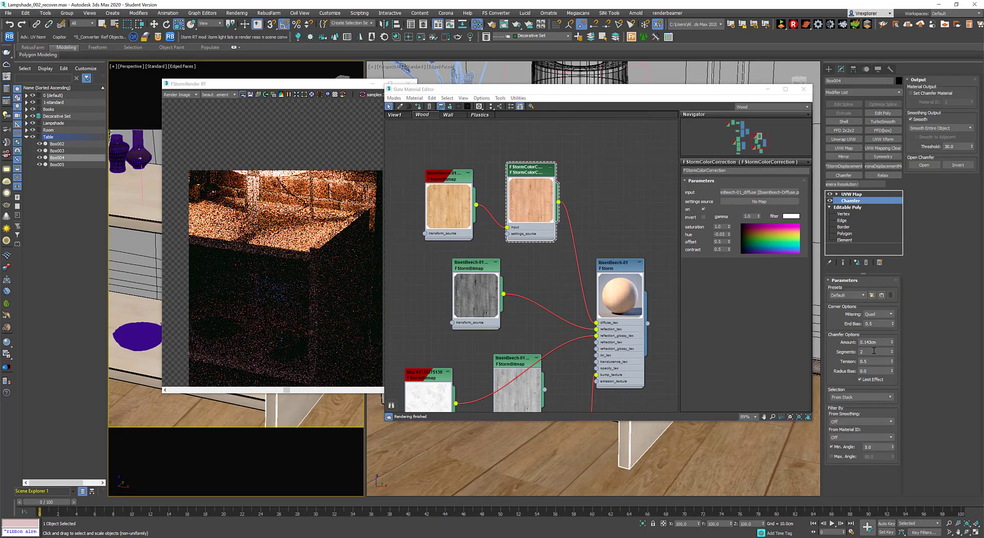
- Switch the viewport back to FStormCamera_001 and review the table's wood tone in the full lamp render
{"action": "key", "text": "c"}
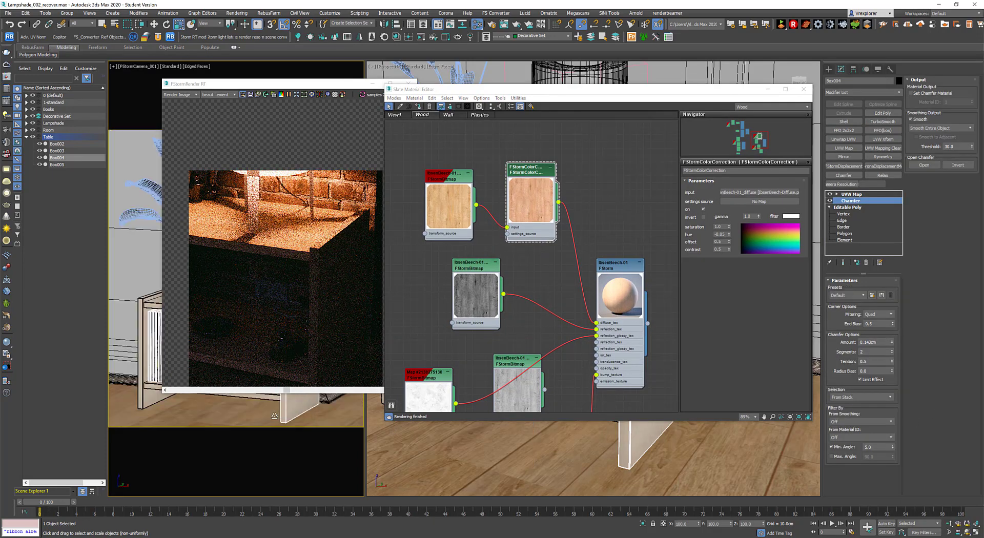
{"action": "right_click", "coordinate": [273, 416]}
{"action": "left_click", "coordinate": [276, 414]}
{"action": "left_click", "coordinate": [280, 245]}
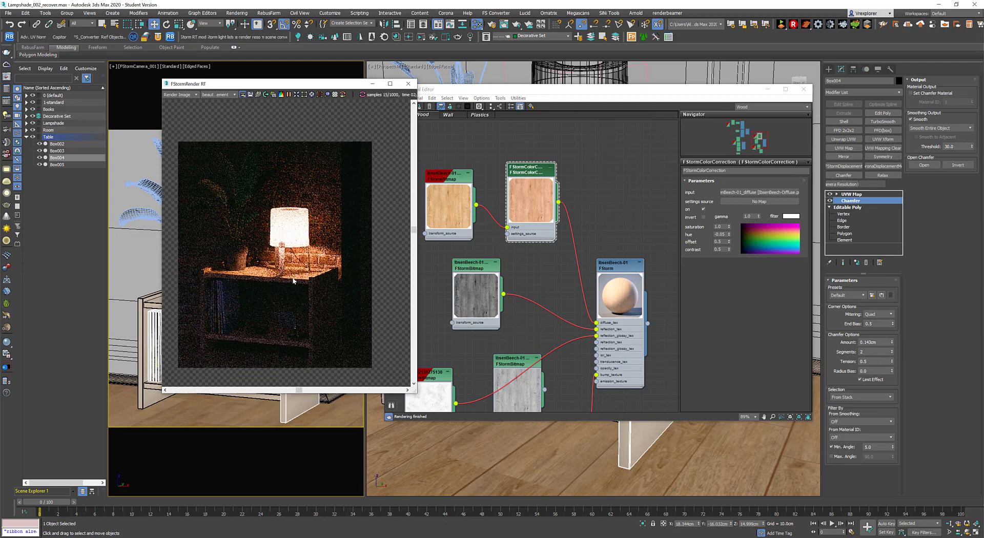
{"action": "left_click_drag", "start_coordinate": [303, 85], "coordinate": [279, 75]}
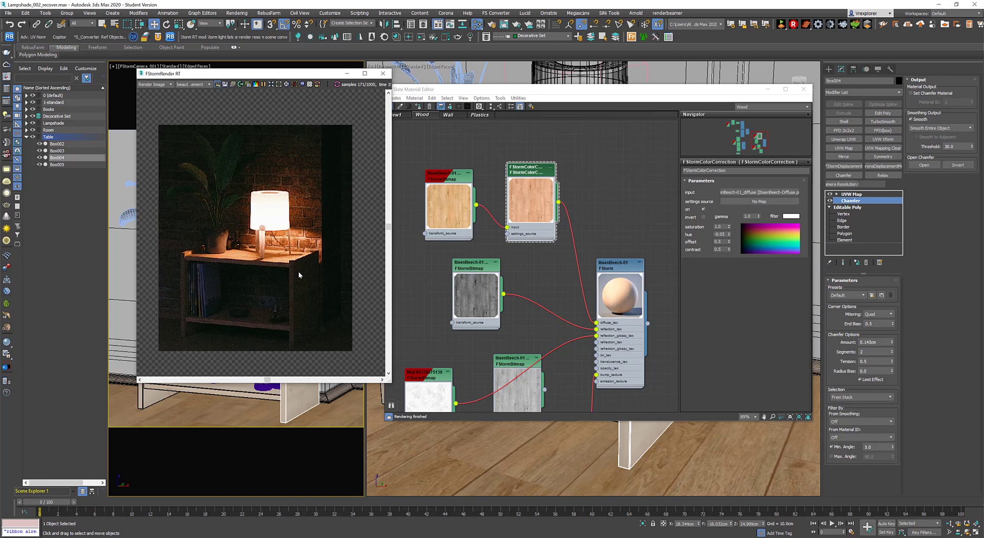
{"action": "left_click", "coordinate": [727, 235]}
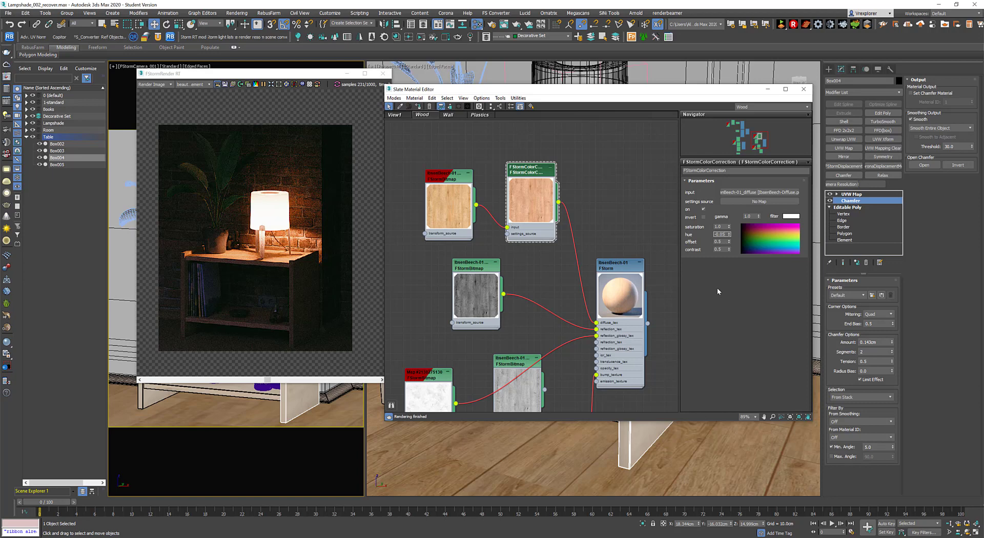
{"action": "left_click", "coordinate": [287, 256]}
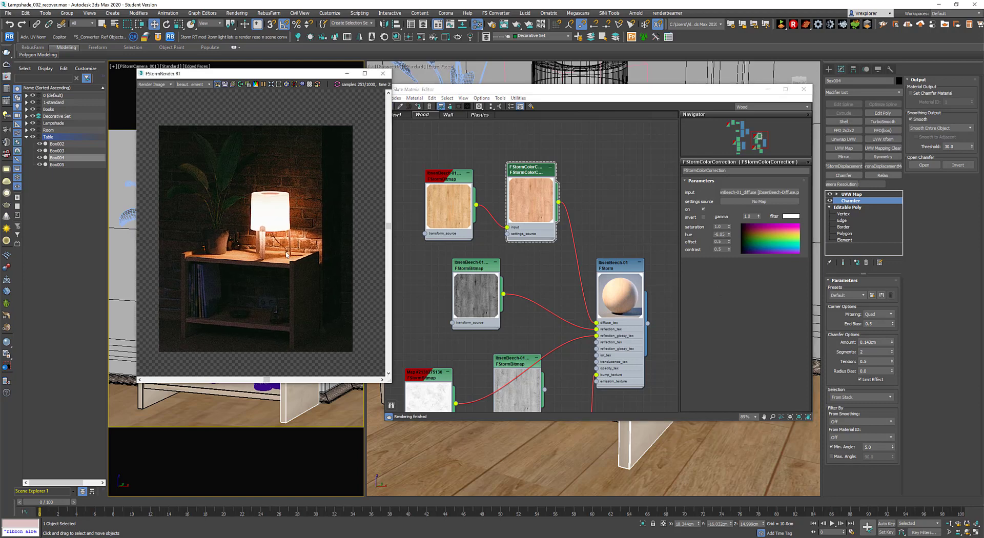
- Move the render window aside, close the material editor and frame the lamp and table in the modelling viewport
{"action": "left_click_drag", "start_coordinate": [303, 76], "coordinate": [271, 84]}
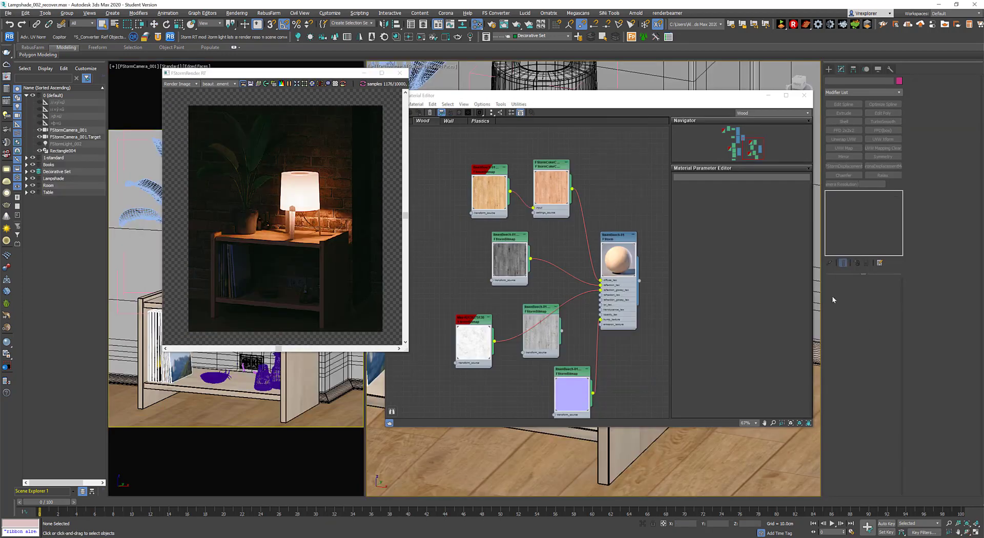
{"action": "left_click_drag", "start_coordinate": [307, 73], "coordinate": [259, 91]}
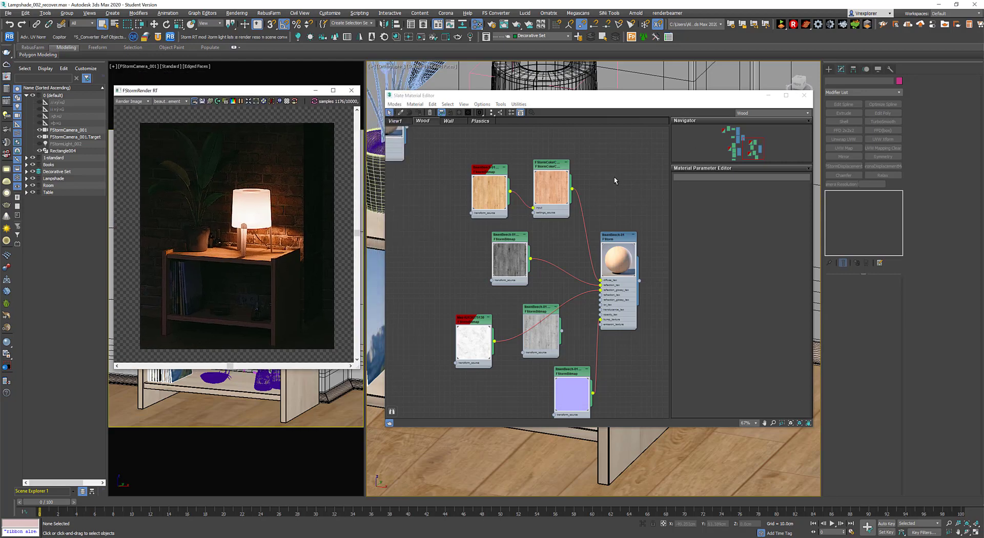
{"action": "middle_click_drag", "start_coordinate": [615, 180], "coordinate": [619, 176]}
{"action": "left_click", "coordinate": [804, 95]}
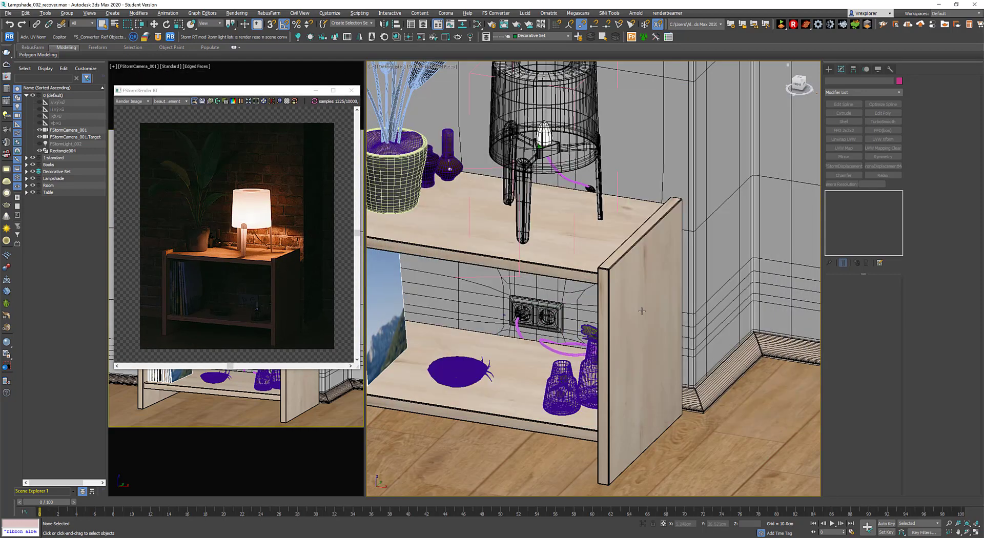
{"action": "middle_click_drag", "start_coordinate": [599, 253], "coordinate": [622, 302]}
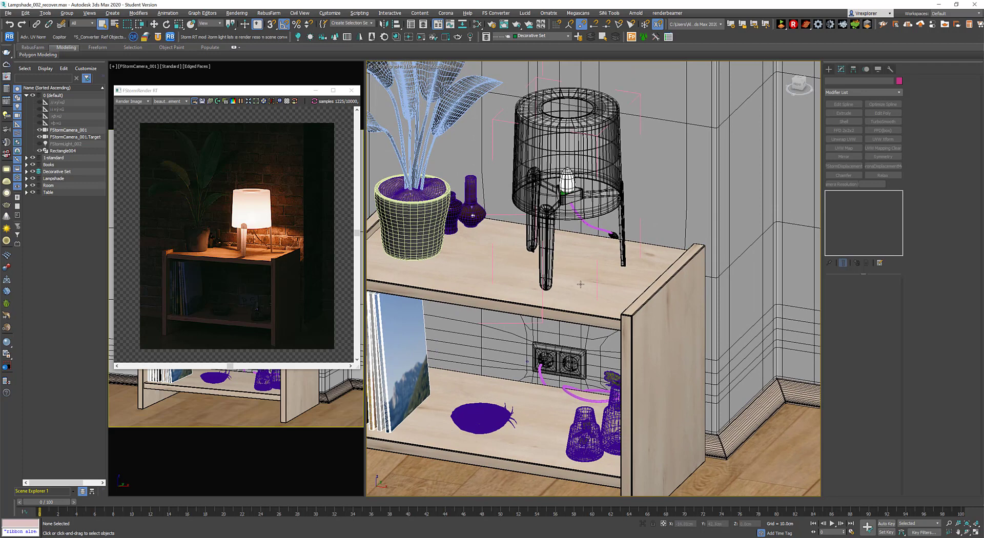
{"action": "middle_click_drag", "start_coordinate": [547, 297], "coordinate": [548, 284]}
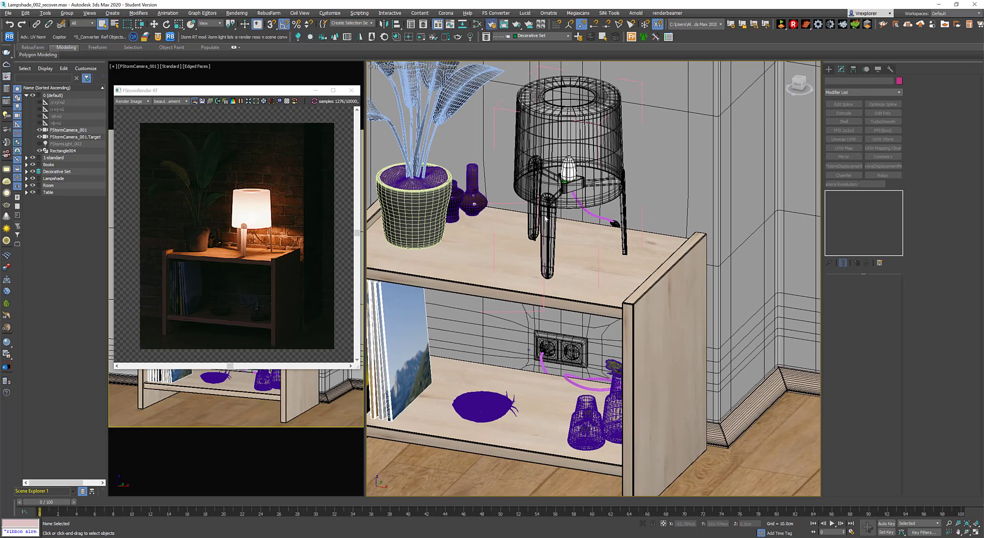
- Set the render's tone mapping exposure to 80 in the FStorm render settings
{"action": "key", "text": "F10"}
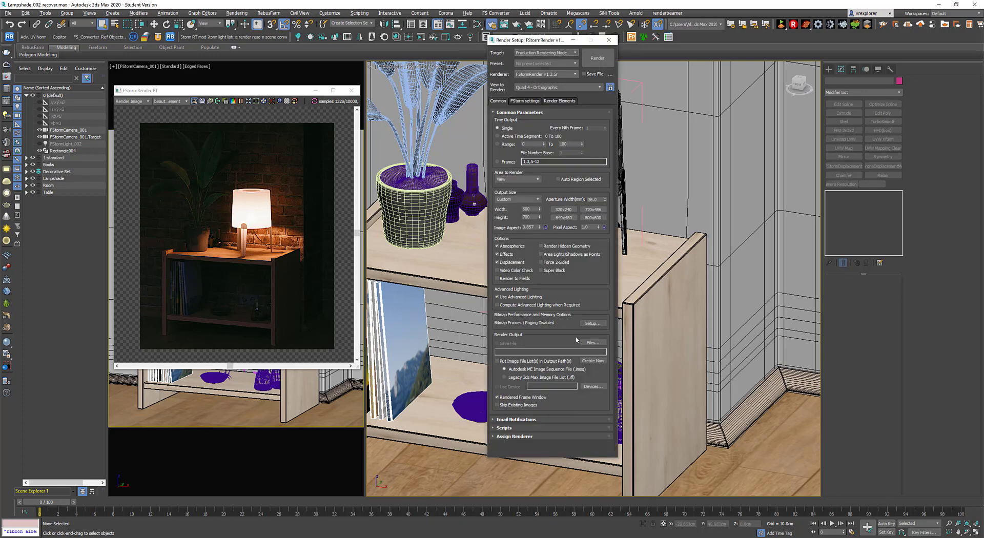
{"action": "left_click", "coordinate": [517, 101]}
{"action": "left_click", "coordinate": [512, 147]}
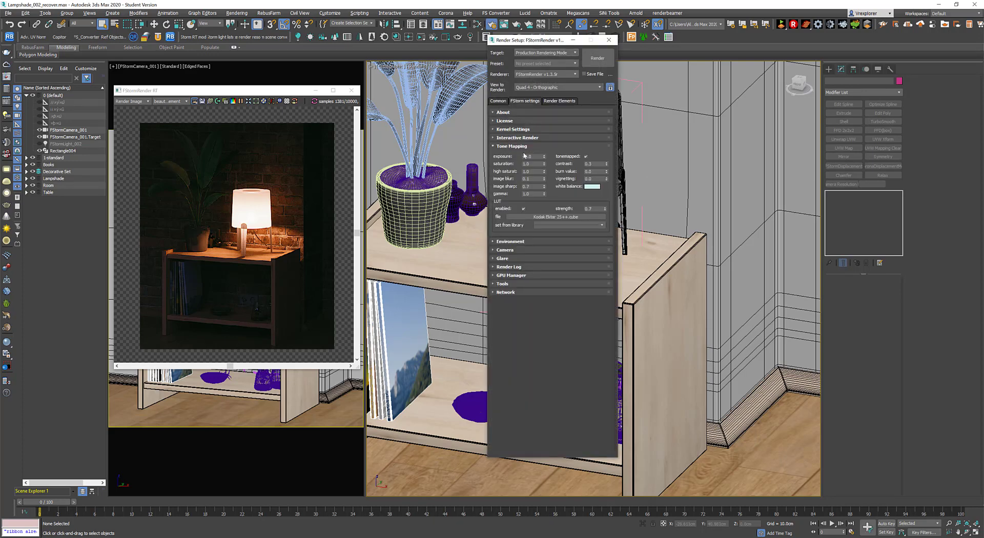
{"action": "left_click_drag", "start_coordinate": [544, 158], "coordinate": [549, 120]}
{"action": "double_click", "coordinate": [535, 158]}
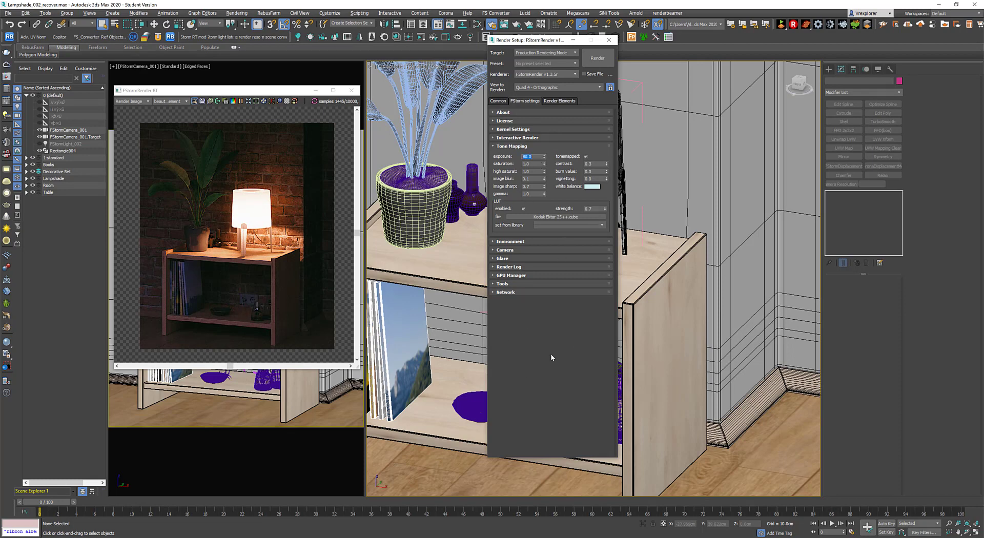
{"action": "left_click", "coordinate": [543, 329]}
- Lower the FStorm environment multiplier to 0.01 and close the render setup
{"action": "left_click", "coordinate": [526, 242]}
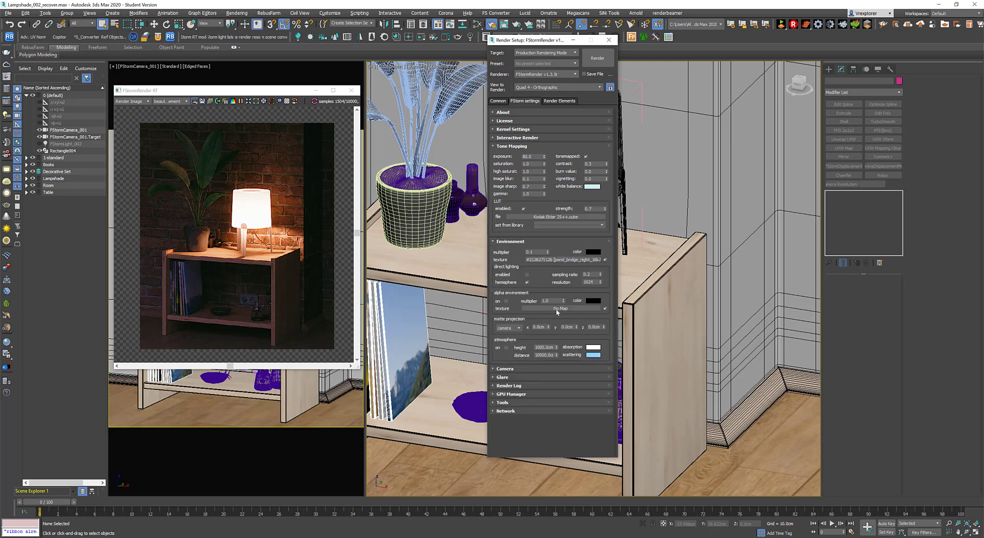
{"action": "double_click", "coordinate": [539, 252]}
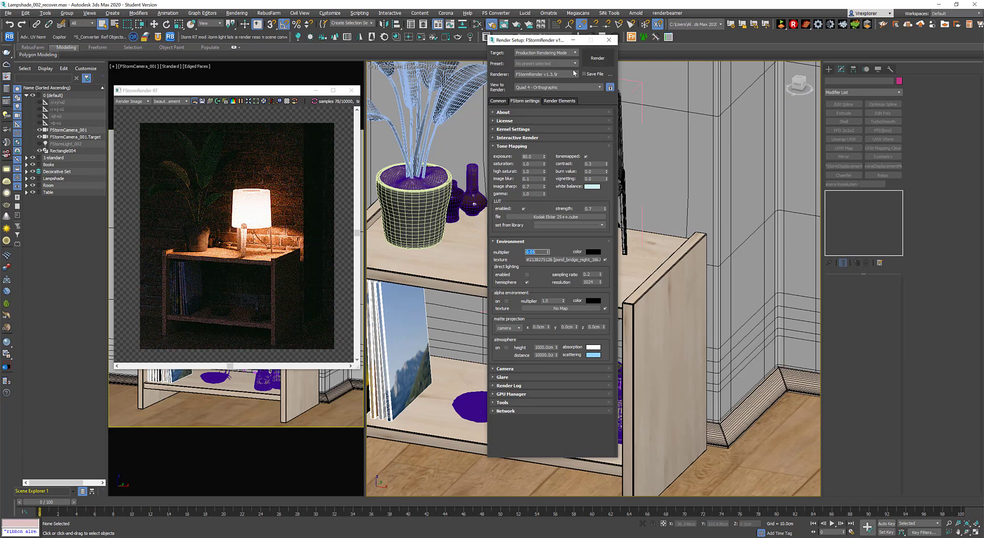
{"action": "left_click_drag", "start_coordinate": [529, 40], "coordinate": [511, 44]}
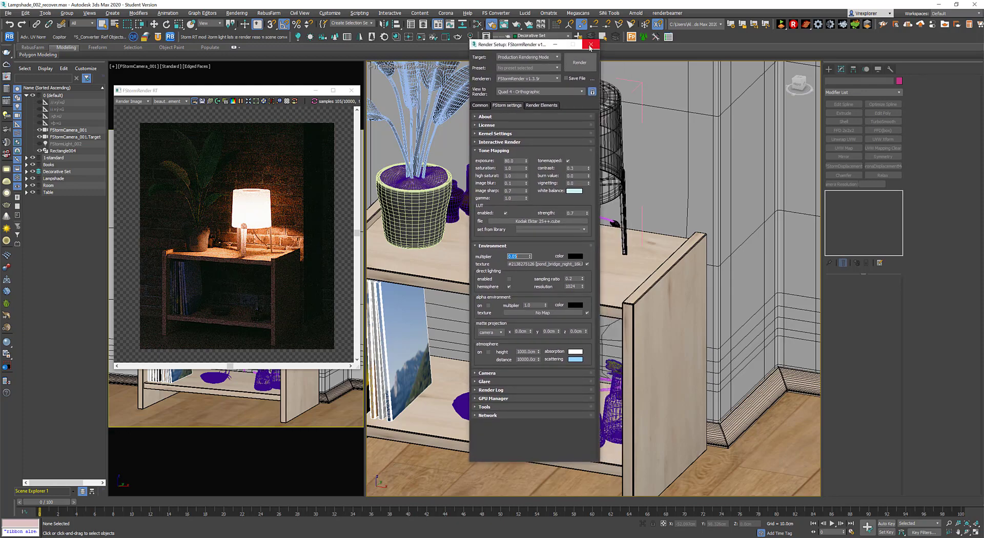
{"action": "left_click", "coordinate": [591, 44]}
- In the top view, create an FStorm plane light over the side table, with size x about 20.25 cm and size y about 9.96 cm
{"action": "scroll", "coordinate": [555, 237], "scroll_direction": "down", "scroll_amount": 3}
{"action": "middle_click_drag", "start_coordinate": [556, 236], "coordinate": [576, 255]}
{"action": "key", "text": "t"}
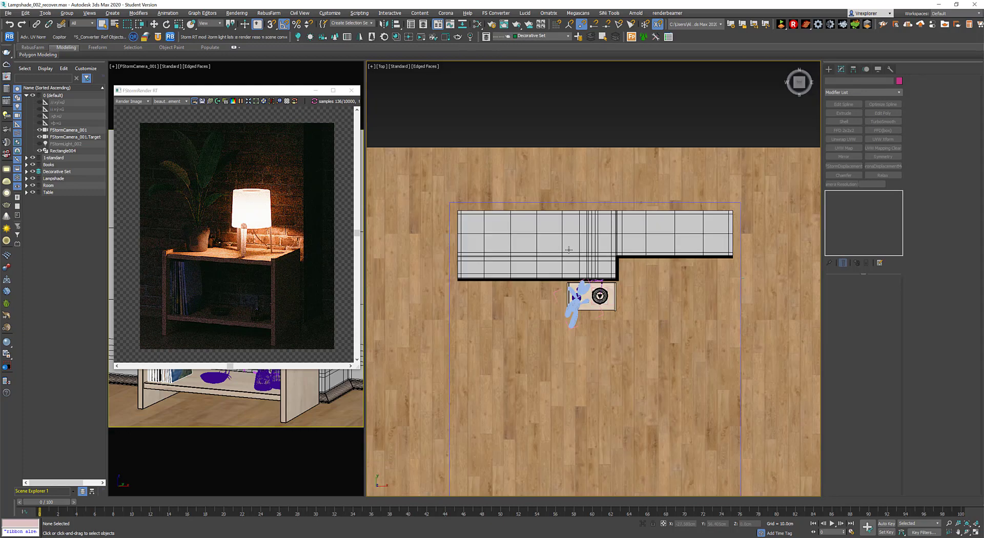
{"action": "scroll", "coordinate": [595, 274], "scroll_direction": "up", "scroll_amount": 6}
{"action": "middle_click_drag", "start_coordinate": [619, 297], "coordinate": [616, 225]}
{"action": "left_click", "coordinate": [829, 69]}
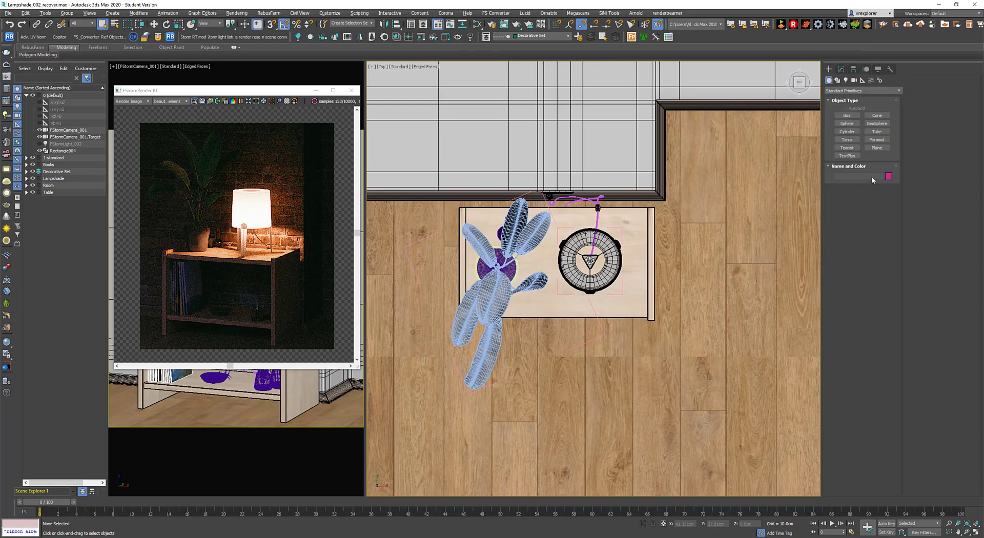
{"action": "left_click", "coordinate": [846, 80]}
{"action": "left_click", "coordinate": [845, 91]}
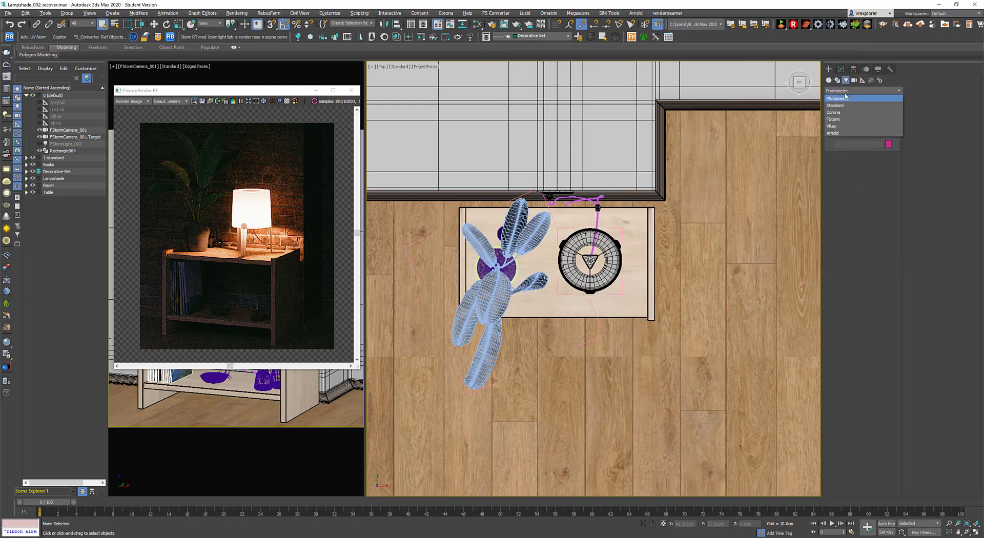
{"action": "left_click", "coordinate": [833, 119]}
{"action": "left_click", "coordinate": [847, 116]}
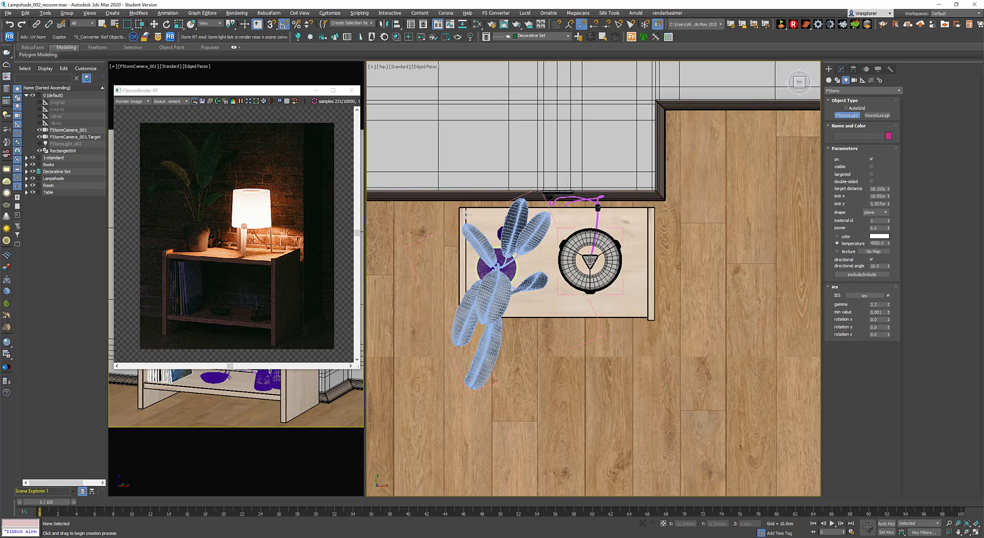
{"action": "left_click_drag", "start_coordinate": [465, 215], "coordinate": [496, 229]}
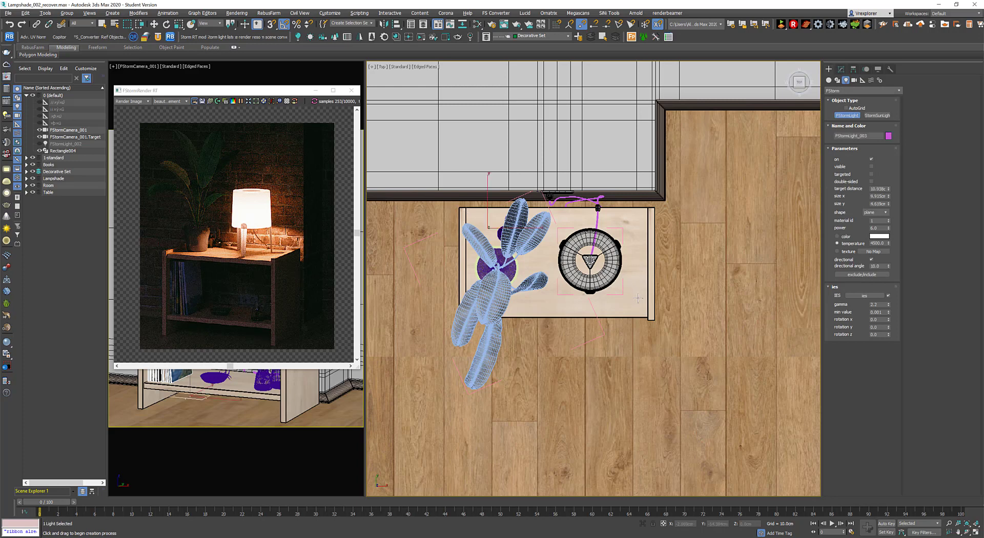
{"action": "left_click_drag", "start_coordinate": [649, 306], "coordinate": [649, 306]}
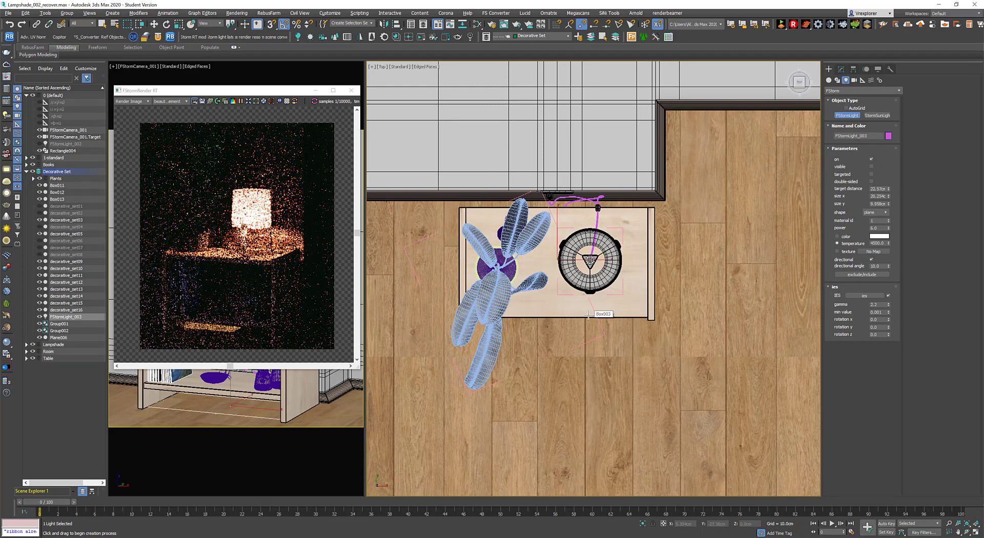
{"action": "right_click", "coordinate": [602, 325]}
- Raise the new FStorm light above the plant and lamp to a height of about 100 cm
{"action": "middle_click_drag", "start_coordinate": [600, 328], "coordinate": [564, 412], "text": "alt"}
{"action": "scroll", "coordinate": [564, 412], "scroll_direction": "down", "scroll_amount": 2}
{"action": "key", "text": "w"}
{"action": "scroll", "coordinate": [581, 307], "scroll_direction": "down", "scroll_amount": 2}
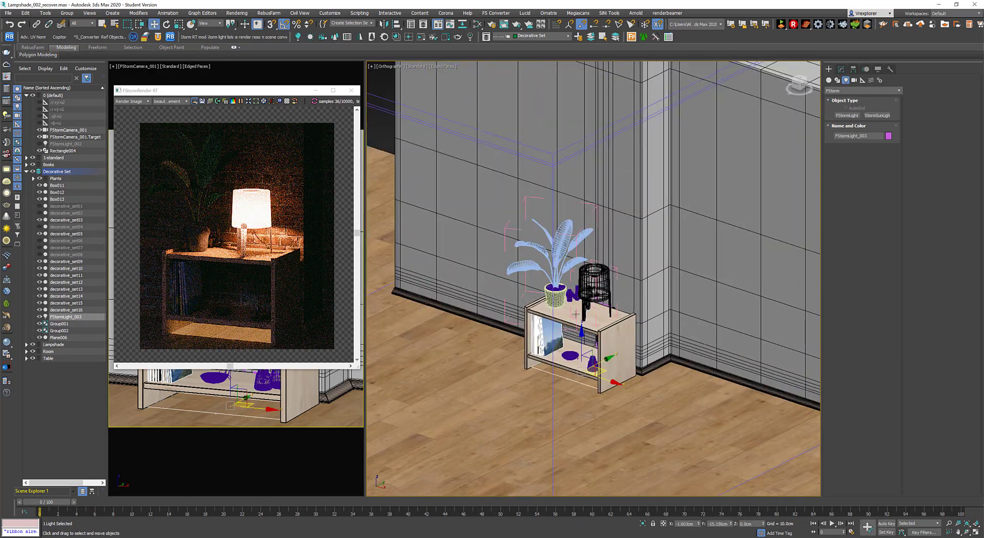
{"action": "left_click_drag", "start_coordinate": [580, 332], "coordinate": [584, 300]}
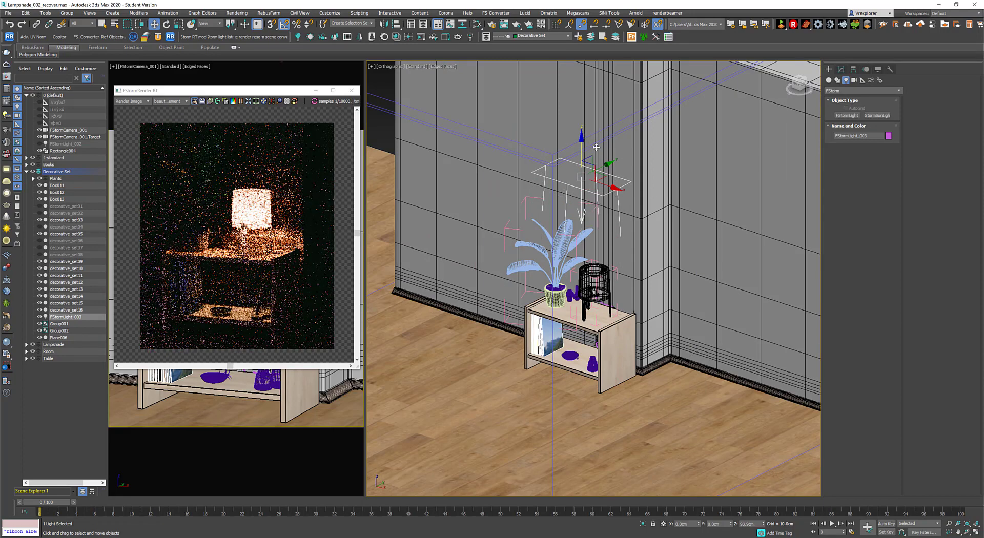
{"action": "scroll", "coordinate": [570, 271], "scroll_direction": "up", "scroll_amount": 2}
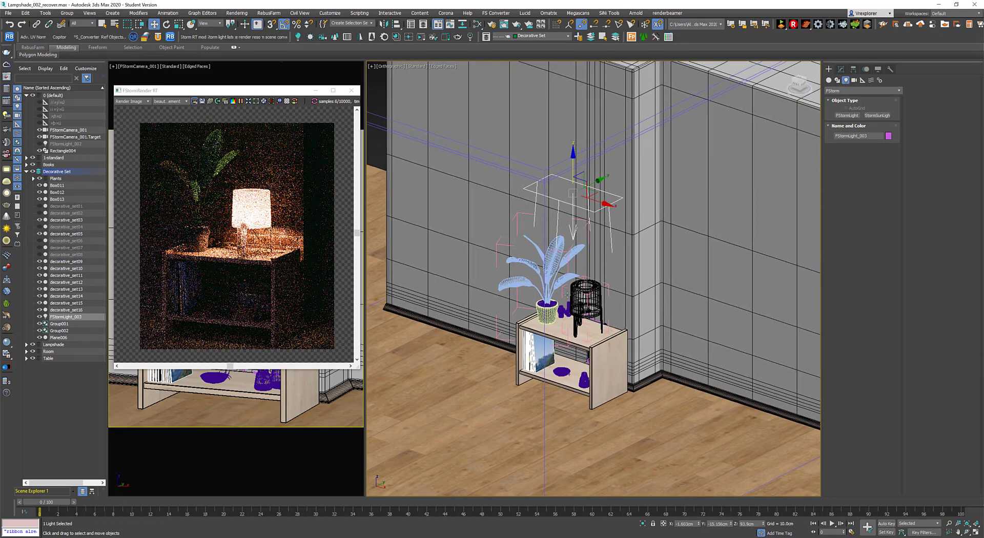
{"action": "middle_click_drag", "start_coordinate": [578, 298], "coordinate": [597, 275], "text": "alt"}
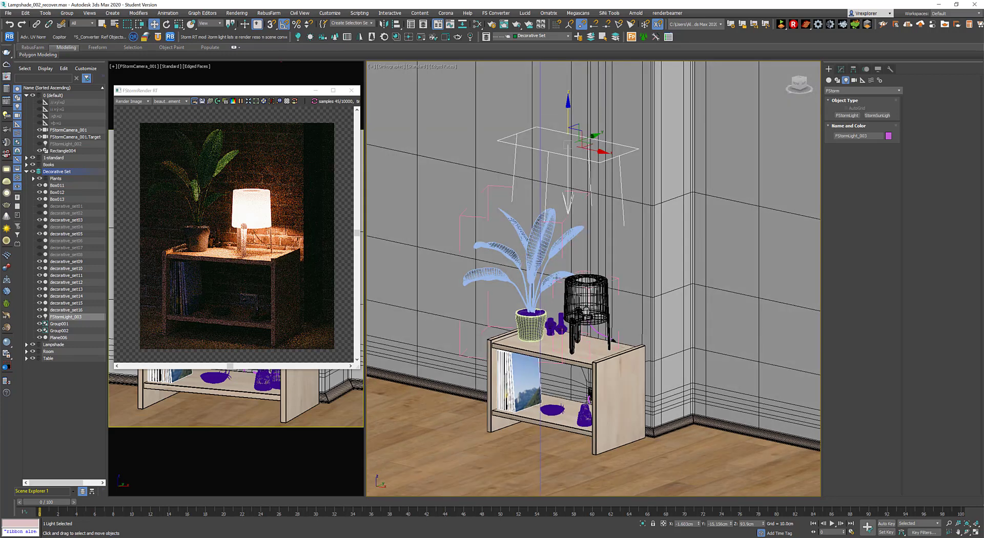
{"action": "scroll", "coordinate": [570, 235], "scroll_direction": "down", "scroll_amount": 2}
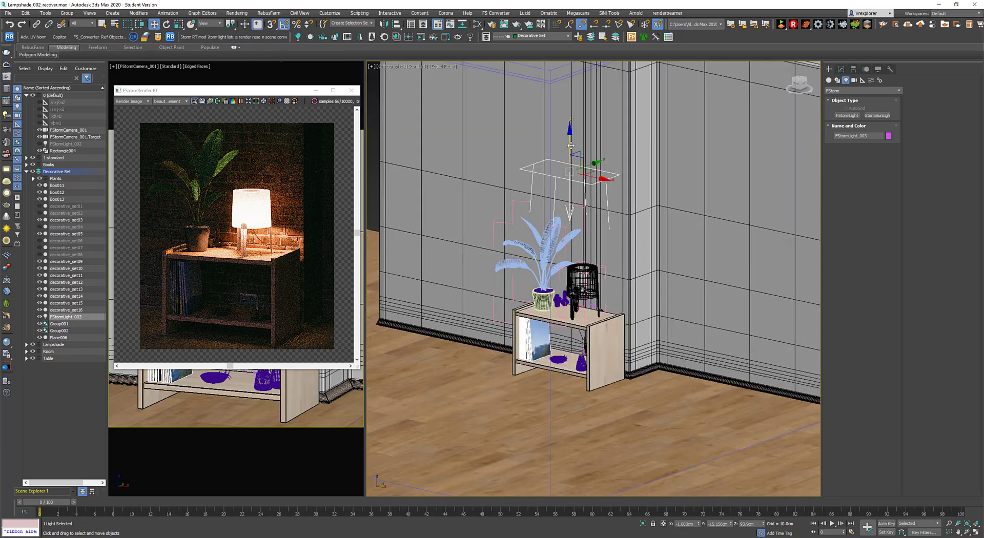
{"action": "left_click_drag", "start_coordinate": [570, 146], "coordinate": [571, 118]}
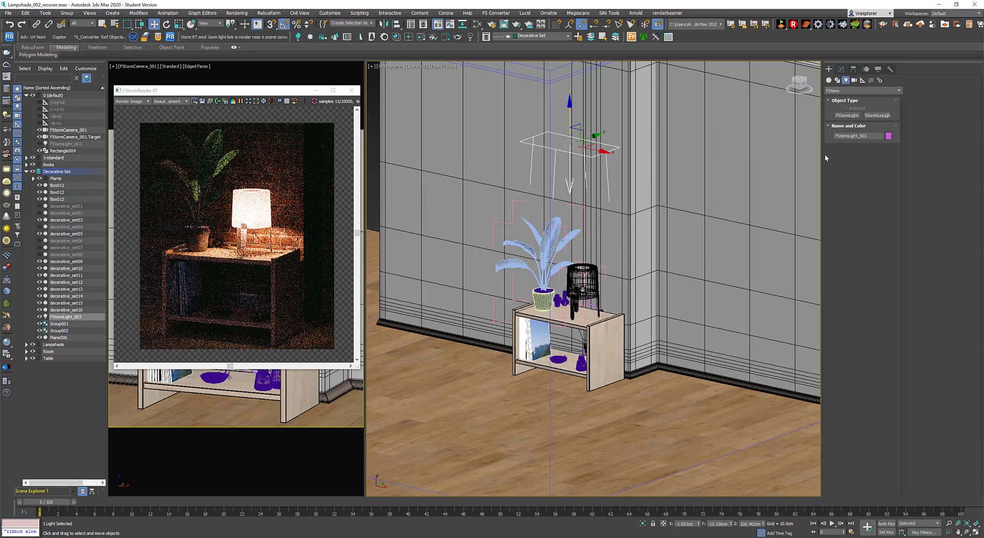
- Load the overhead.ies profile into the new light's IES settings from the project's folder
{"action": "left_click", "coordinate": [840, 69]}
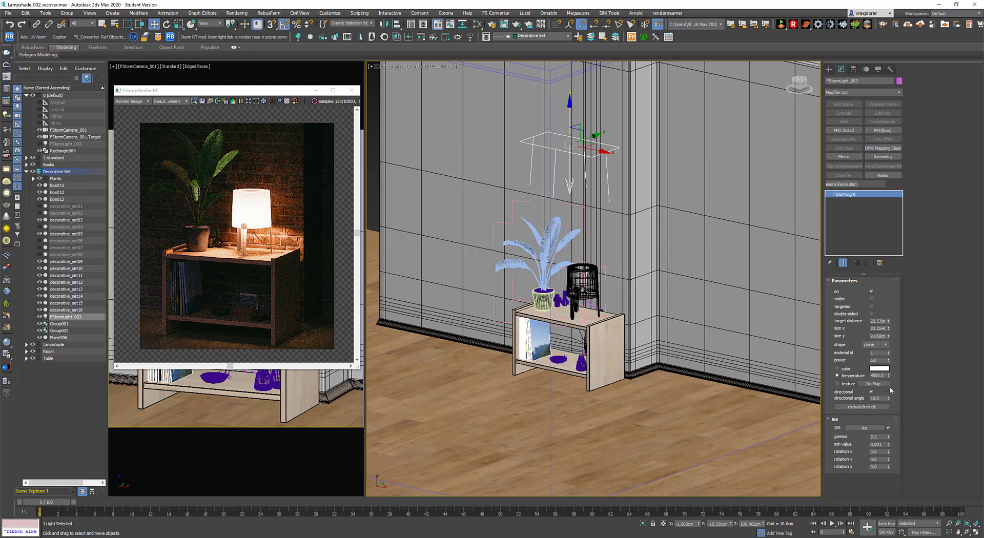
{"action": "left_click", "coordinate": [874, 427]}
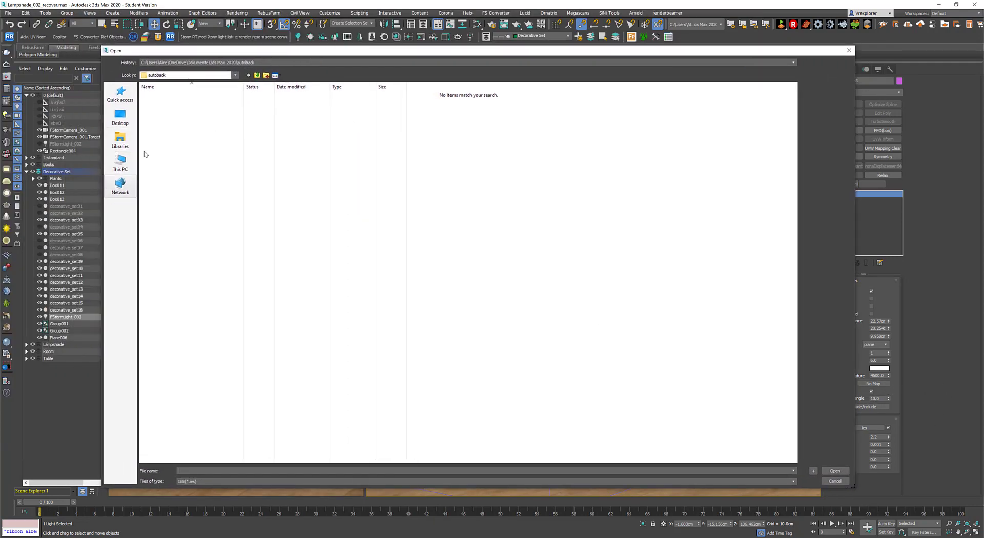
{"action": "left_click", "coordinate": [226, 63]}
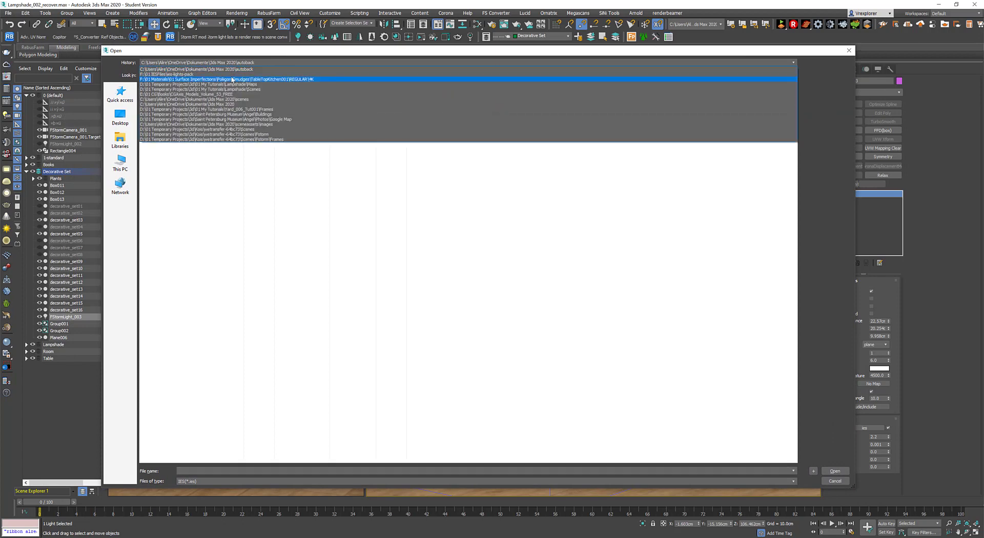
{"action": "left_click", "coordinate": [259, 89]}
{"action": "double_click", "coordinate": [164, 109]}
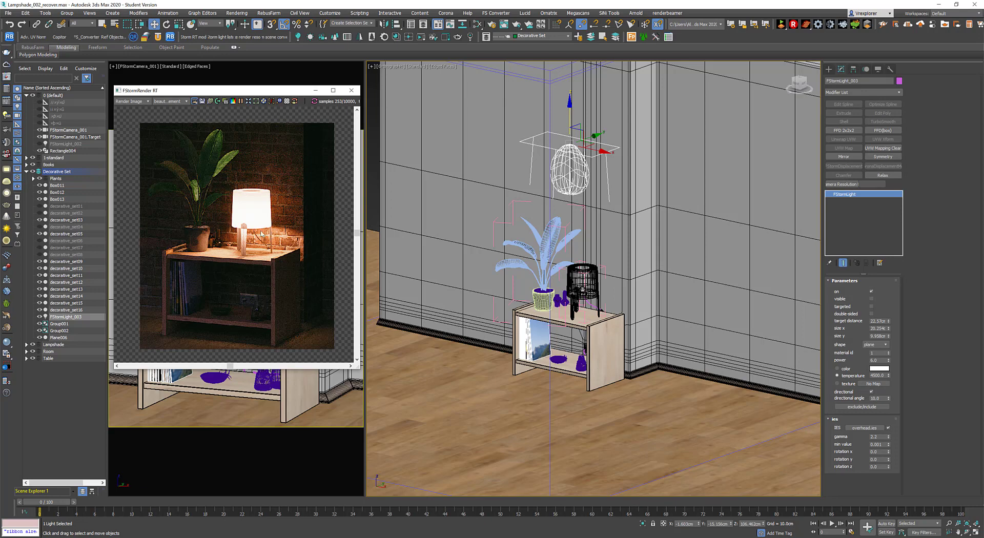
- Examine the overhead light above the table from several angles and compare it with the real-time render
{"action": "left_click_drag", "start_coordinate": [246, 91], "coordinate": [272, 123]}
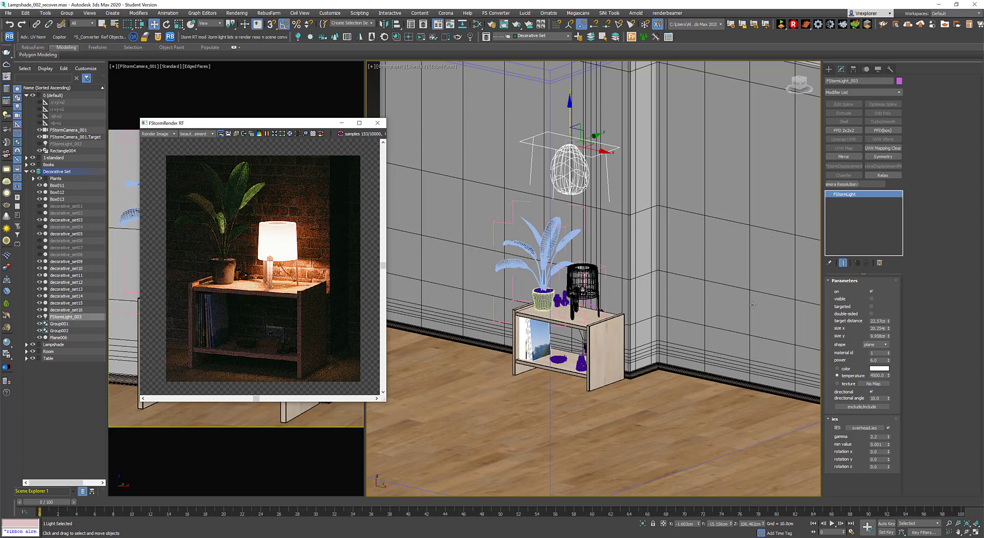
{"action": "scroll", "coordinate": [534, 271], "scroll_direction": "up", "scroll_amount": 4}
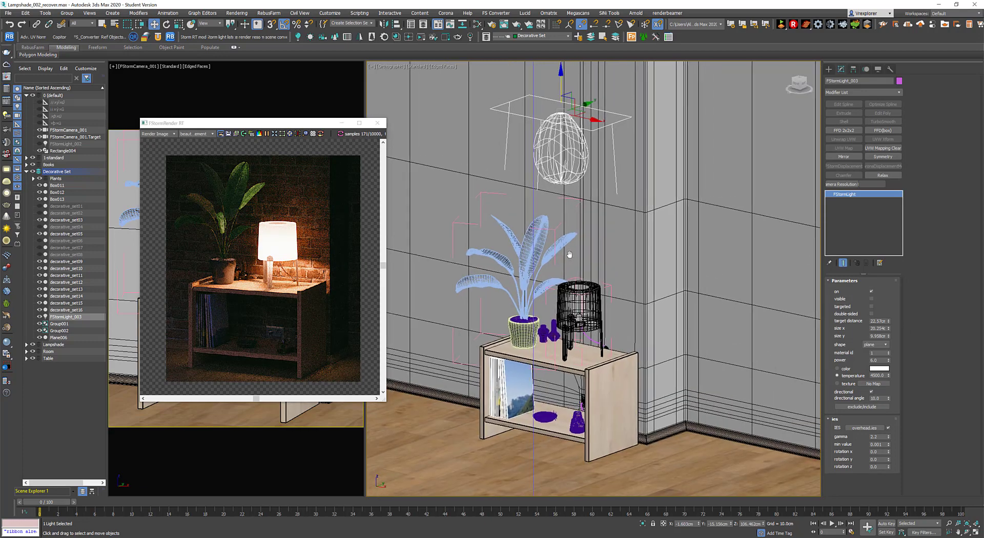
{"action": "middle_click_drag", "start_coordinate": [542, 260], "coordinate": [841, 319], "text": "alt"}
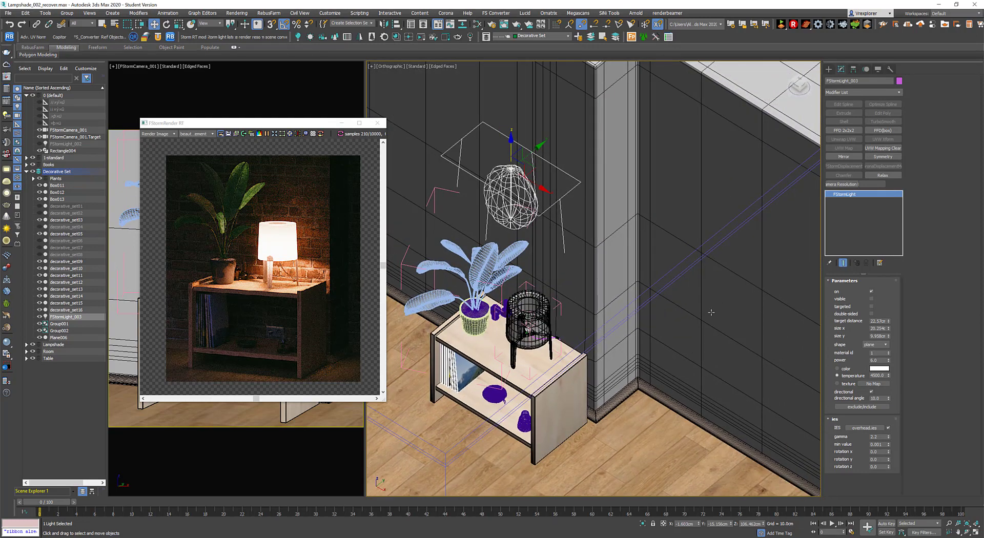
{"action": "middle_click_drag", "start_coordinate": [599, 306], "coordinate": [544, 272], "text": "alt"}
{"action": "scroll", "coordinate": [534, 303], "scroll_direction": "up", "scroll_amount": 3}
{"action": "scroll", "coordinate": [588, 289], "scroll_direction": "down", "scroll_amount": 2}
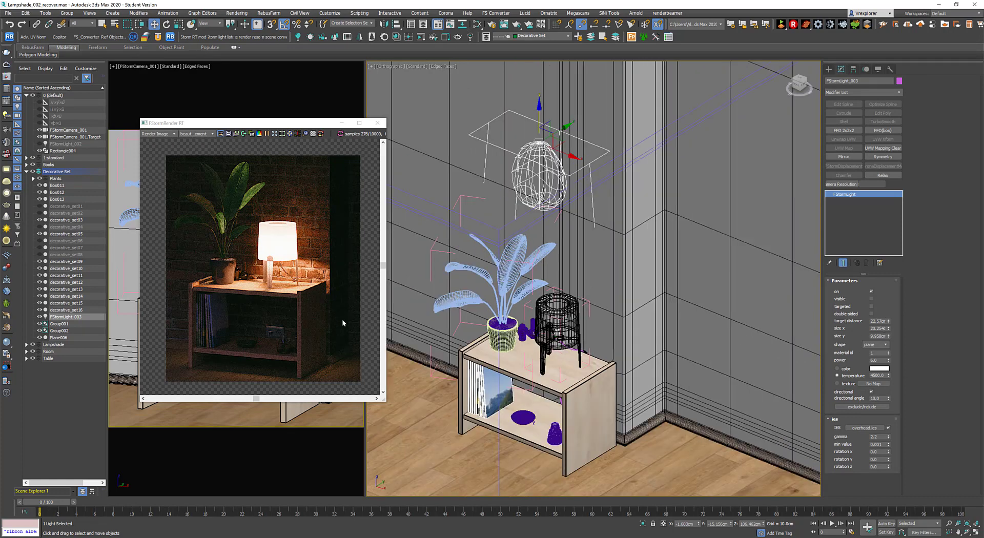
{"action": "left_click_drag", "start_coordinate": [287, 123], "coordinate": [242, 89]}
{"action": "left_click_drag", "start_coordinate": [342, 367], "coordinate": [343, 388]}
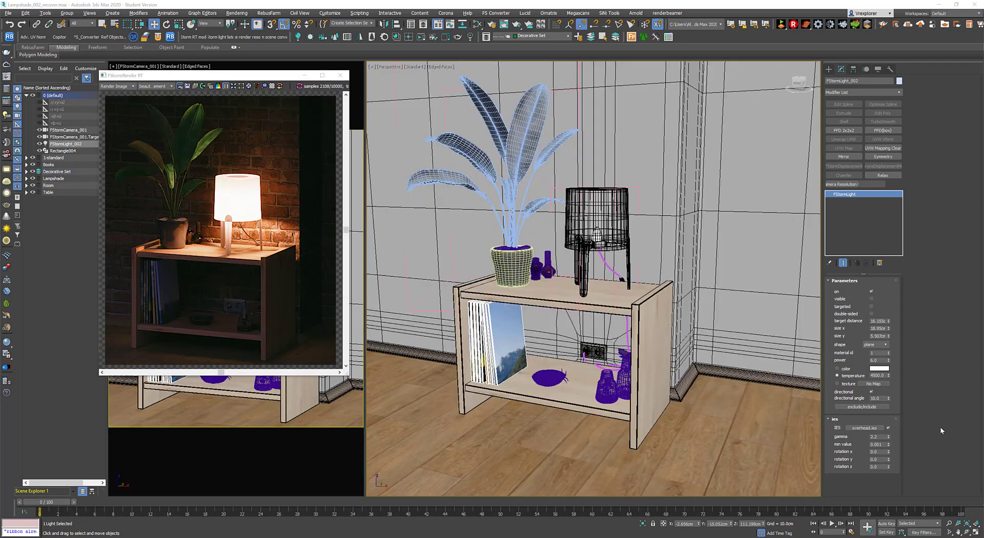
- Select the lamp's power cord together with the small fitting on it and the bulb holder under the shade
{"action": "scroll", "coordinate": [574, 259], "scroll_direction": "up", "scroll_amount": 4}
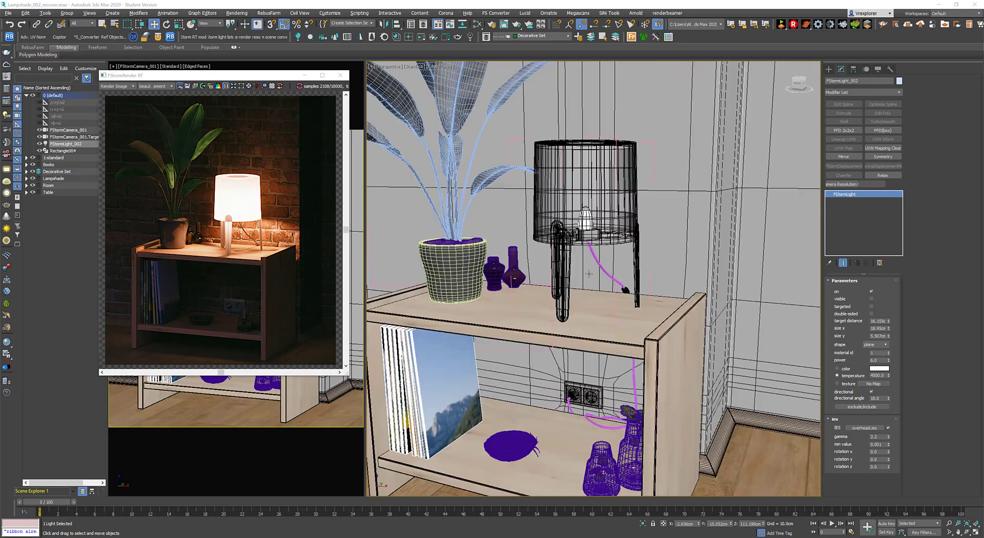
{"action": "left_click", "coordinate": [600, 266]}
{"action": "scroll", "coordinate": [602, 268], "scroll_direction": "up", "scroll_amount": 5}
{"action": "left_click", "coordinate": [650, 318], "text": "ctrl"}
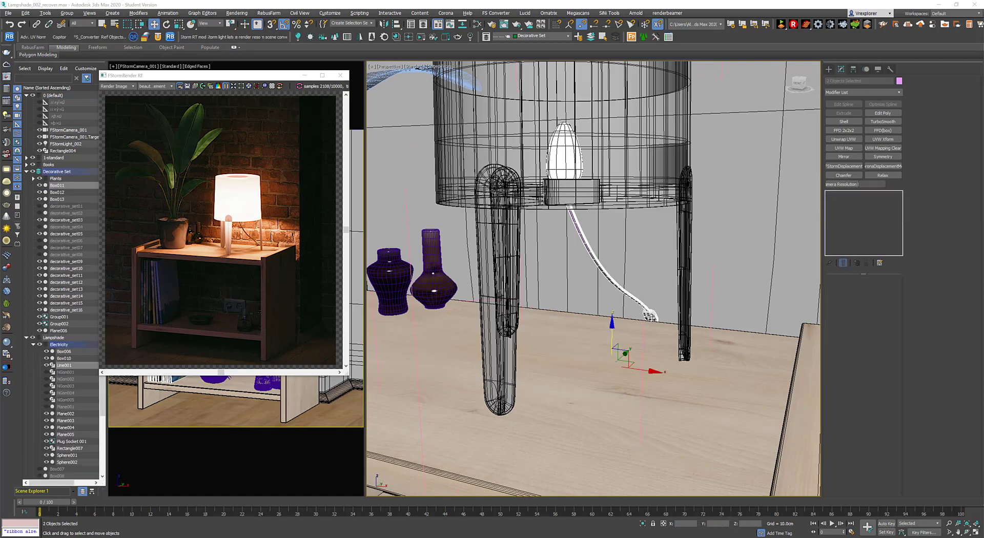
{"action": "middle_click_drag", "start_coordinate": [617, 312], "coordinate": [578, 153], "text": "alt"}
{"action": "left_click", "coordinate": [586, 157], "text": "ctrl"}
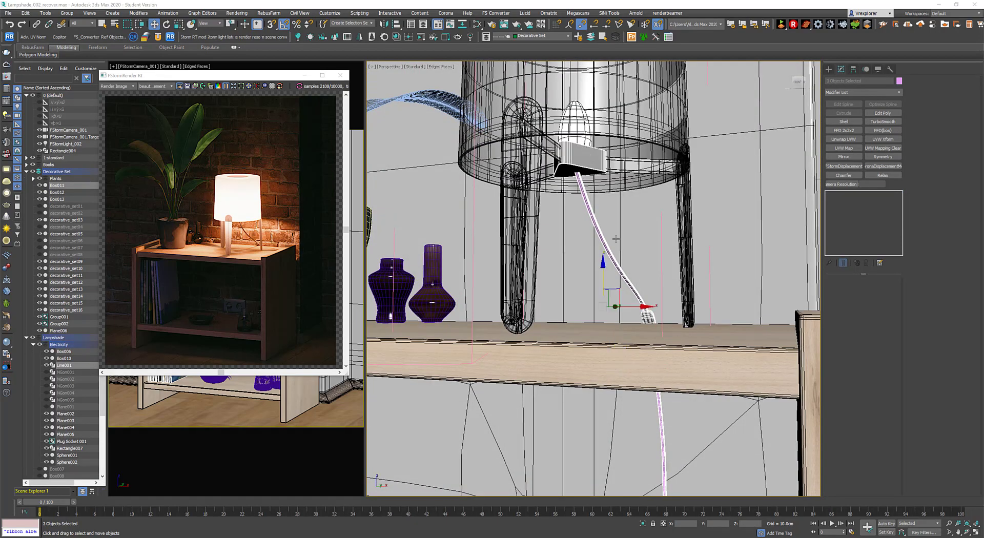
- Try to add the plug at the wall socket to the current selection, and undo that selection change
{"action": "middle_click_drag", "start_coordinate": [605, 259], "coordinate": [570, 235], "text": "alt"}
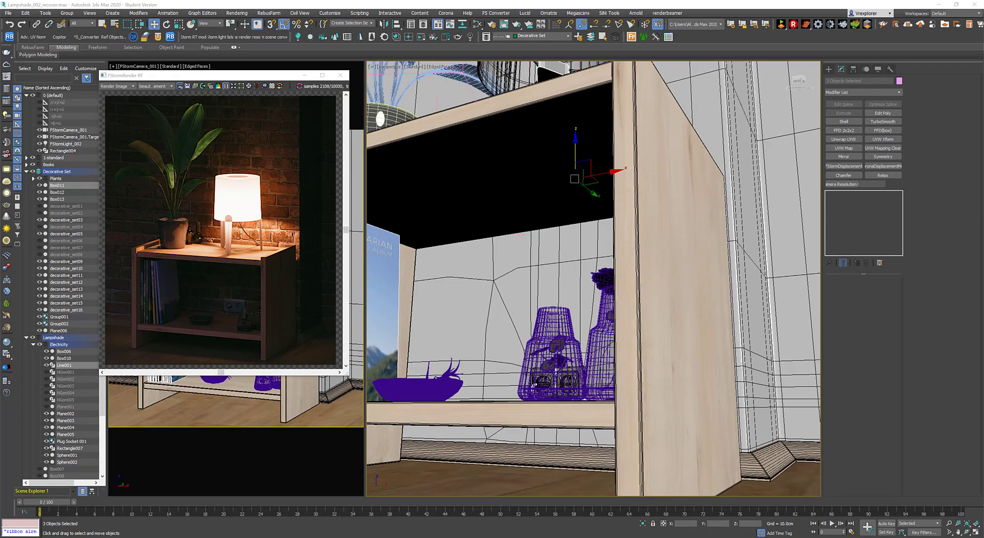
{"action": "middle_click_drag", "start_coordinate": [557, 349], "coordinate": [574, 368], "text": "alt"}
{"action": "scroll", "coordinate": [537, 362], "scroll_direction": "up", "scroll_amount": 4}
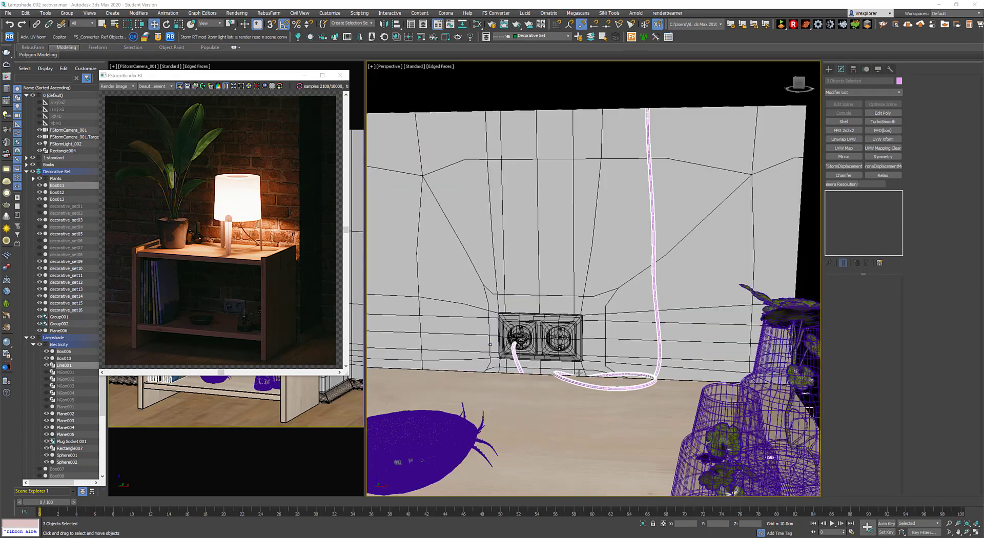
{"action": "scroll", "coordinate": [523, 337], "scroll_direction": "up", "scroll_amount": 3}
{"action": "left_click", "coordinate": [522, 338], "text": "ctrl"}
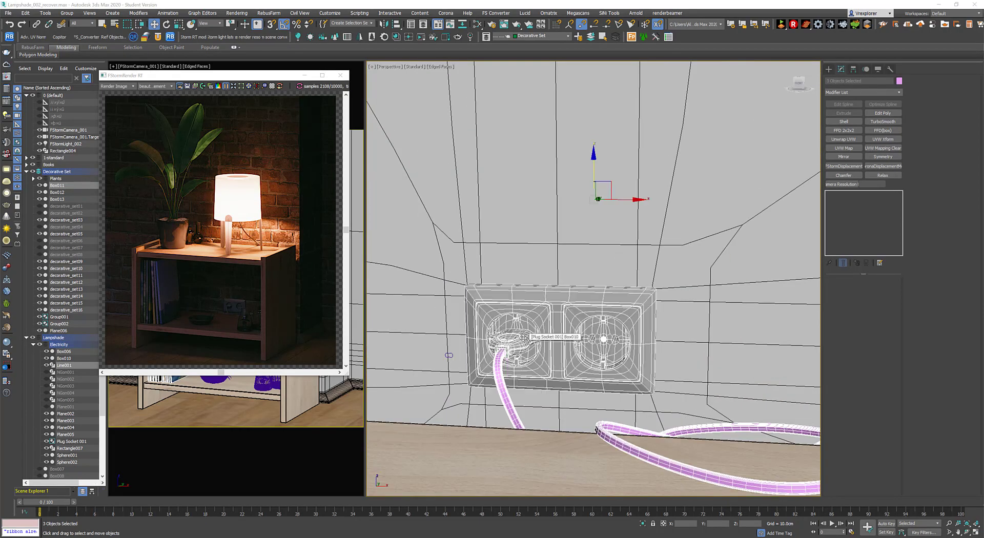
{"action": "key", "text": "ctrl+z"}
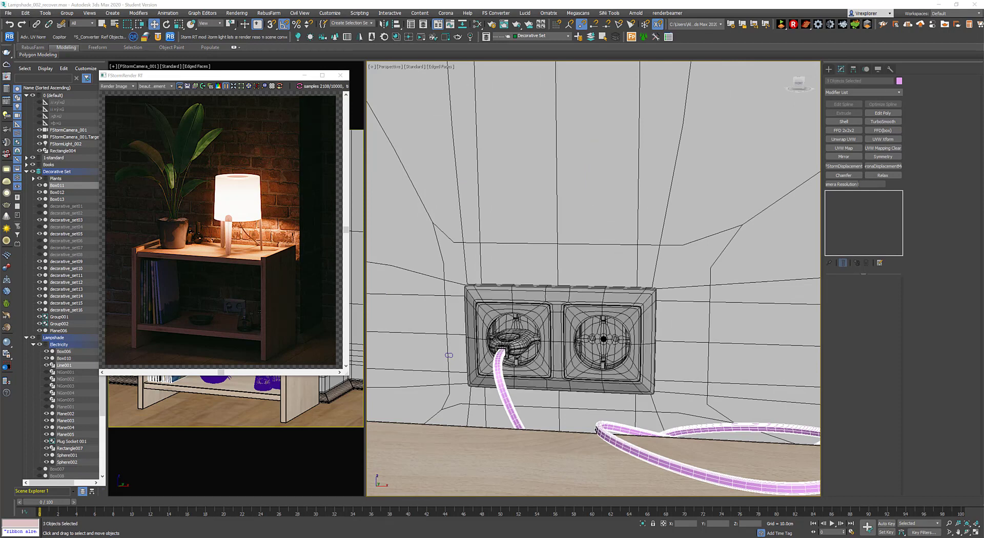
{"action": "scroll", "coordinate": [520, 345], "scroll_direction": "down", "scroll_amount": 3}
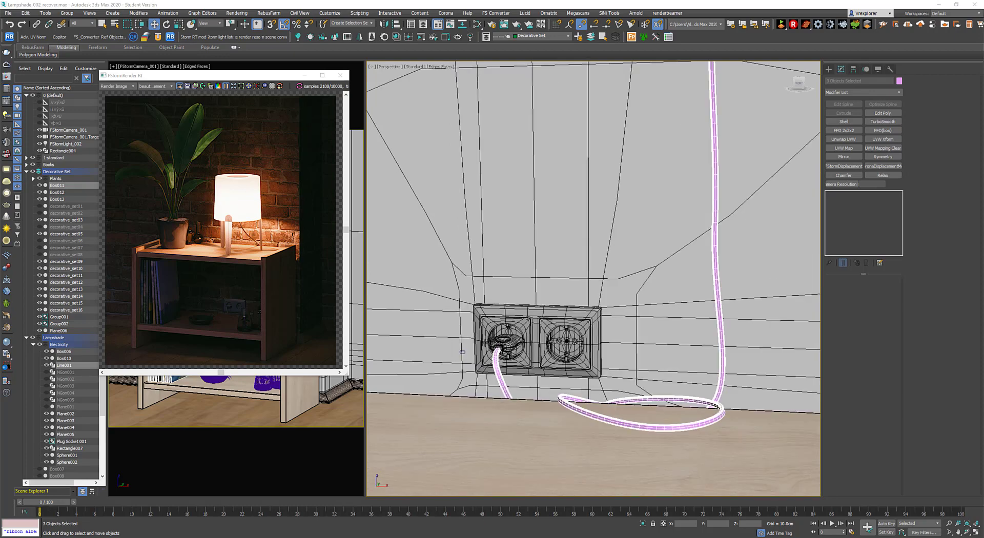
- Bring up the Slate Material Editor's Plastics view and place the editor clear of the wall socket
{"action": "middle_click_drag", "start_coordinate": [522, 346], "coordinate": [540, 376]}
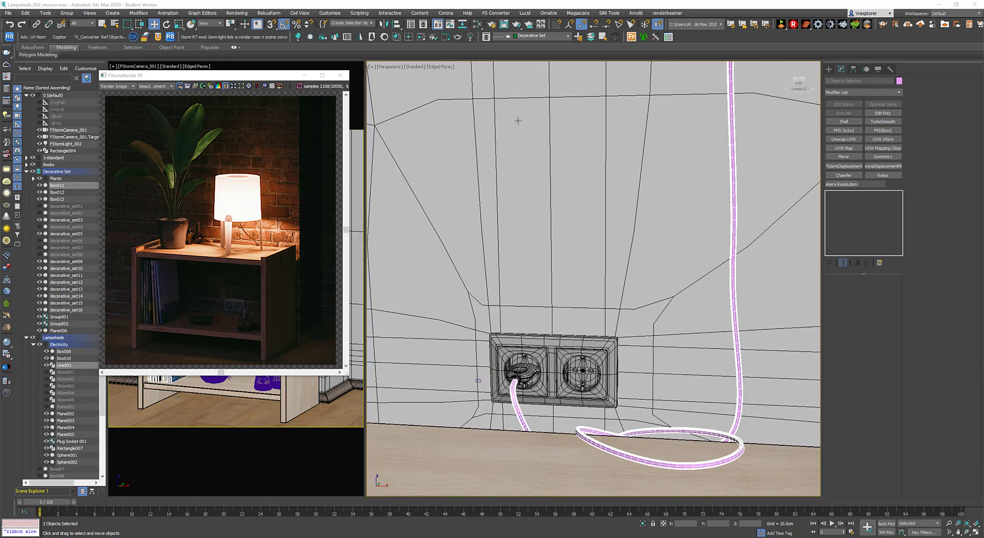
{"action": "left_click", "coordinate": [476, 24]}
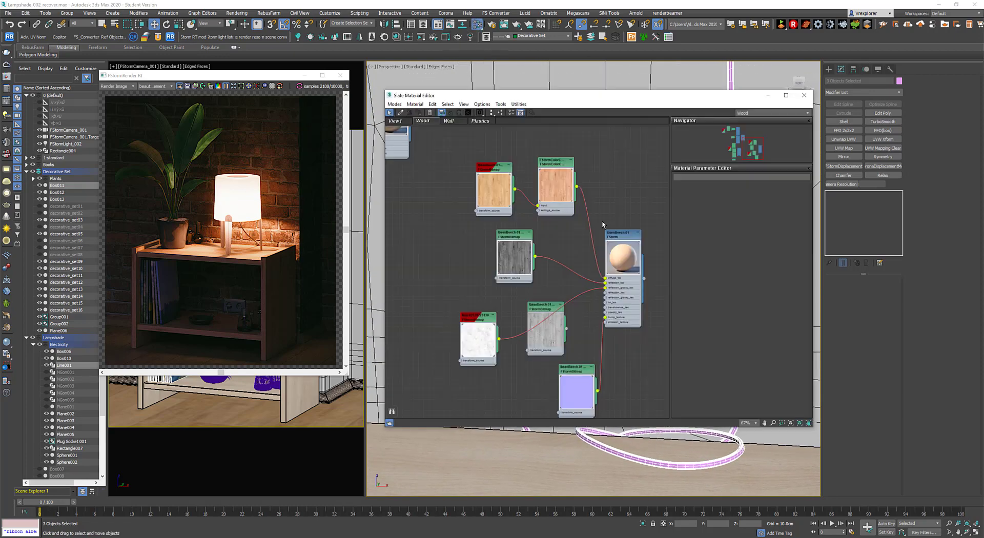
{"action": "left_click", "coordinate": [481, 122]}
{"action": "middle_click_drag", "start_coordinate": [564, 299], "coordinate": [518, 290]}
{"action": "scroll", "coordinate": [513, 272], "scroll_direction": "down", "scroll_amount": 3}
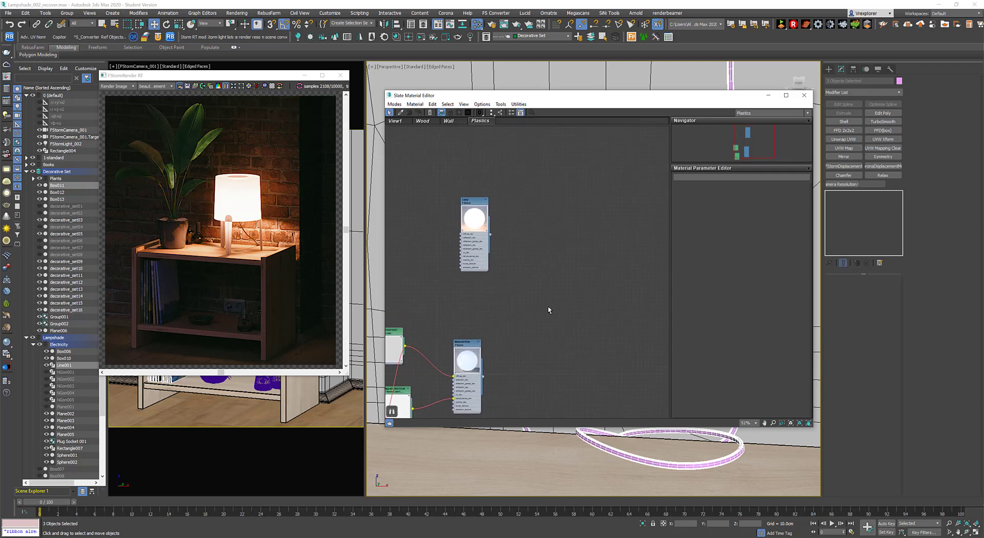
{"action": "left_click_drag", "start_coordinate": [537, 97], "coordinate": [689, 218]}
- Open the plug socket group so that its individual parts can be selected
{"action": "left_click", "coordinate": [563, 357]}
{"action": "key", "text": "ctrl+z"}
{"action": "left_click", "coordinate": [47, 14]}
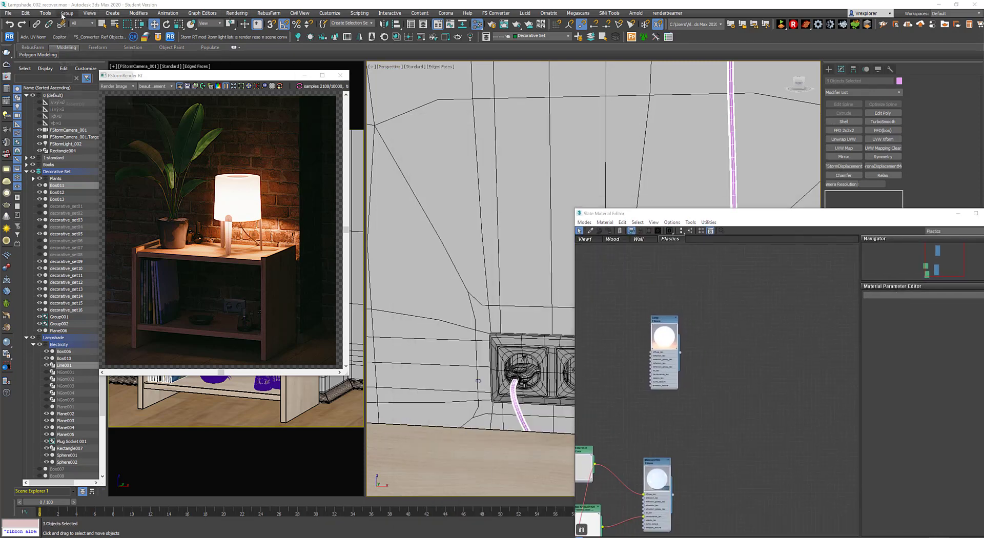
{"action": "mouse_move", "coordinate": [63, 20]}
{"action": "left_click", "coordinate": [72, 63]}
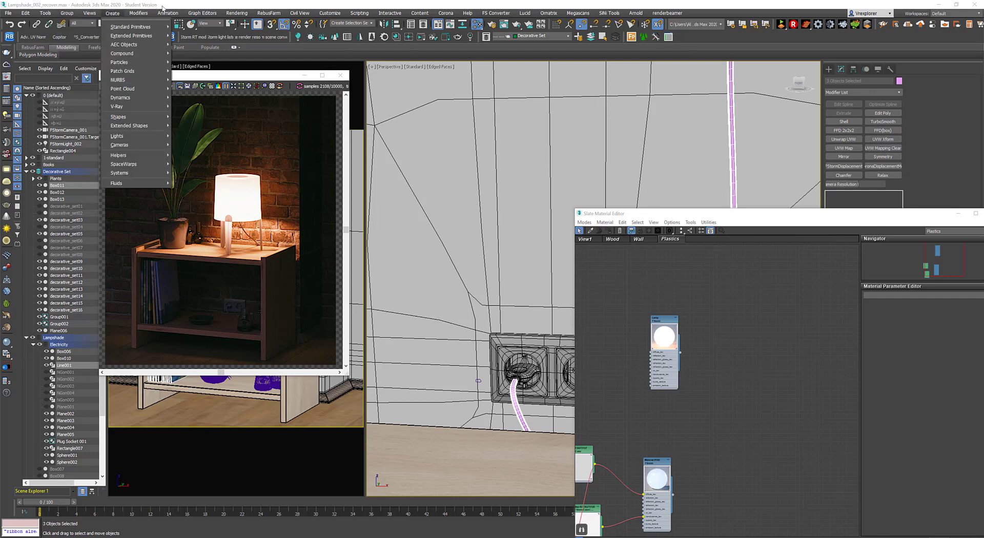
{"action": "left_click", "coordinate": [68, 13]}
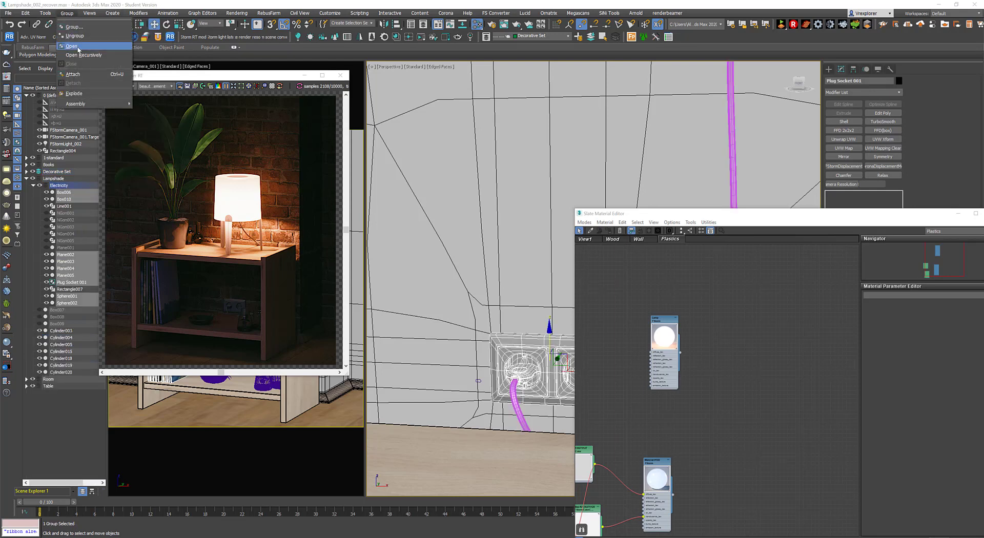
{"action": "left_click", "coordinate": [74, 46]}
- Select the plug in the wall socket together with the power cord and the double socket
{"action": "left_click_drag", "start_coordinate": [662, 217], "coordinate": [792, 285]}
{"action": "left_click", "coordinate": [506, 398]}
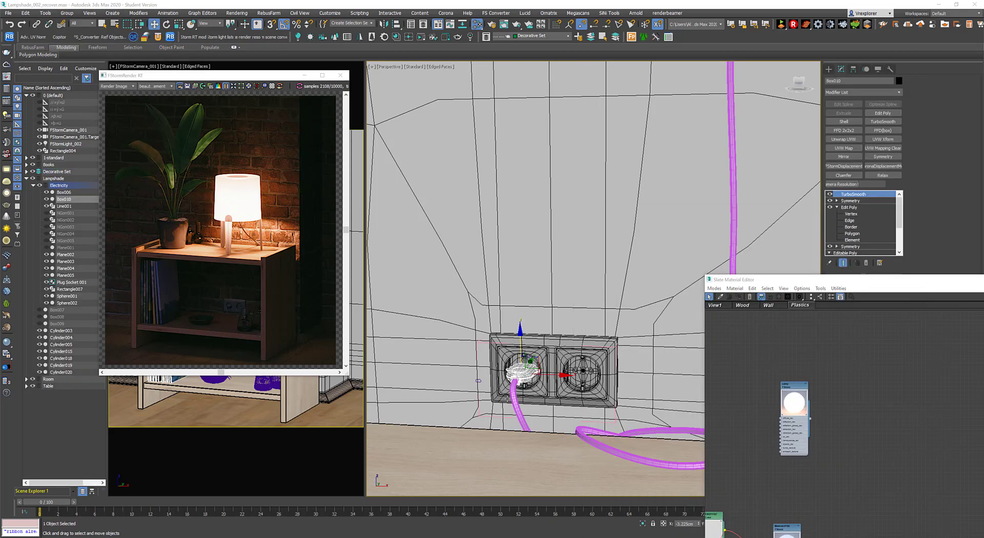
{"action": "left_click", "coordinate": [514, 398], "text": "ctrl"}
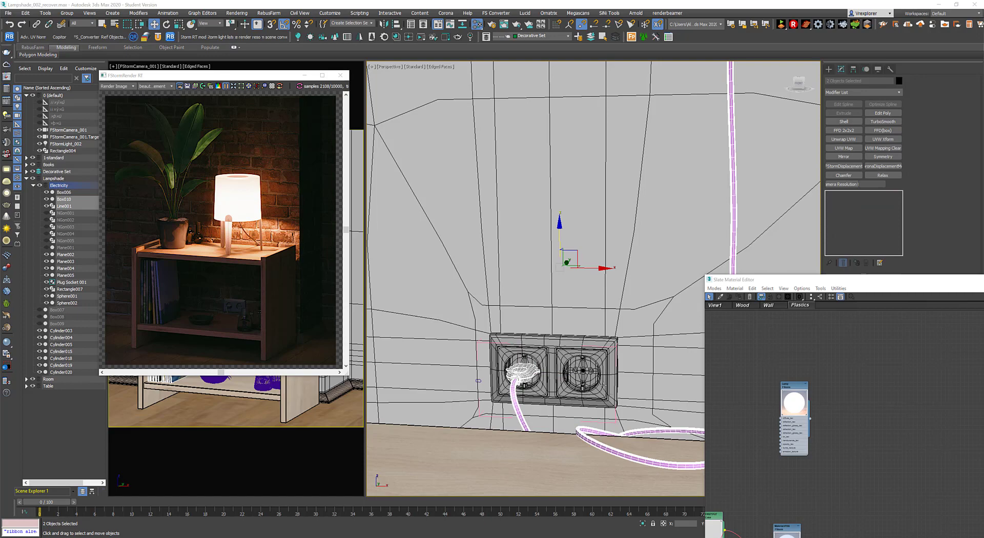
{"action": "left_click", "coordinate": [601, 383], "text": "ctrl"}
{"action": "scroll", "coordinate": [645, 257], "scroll_direction": "down", "scroll_amount": 5}
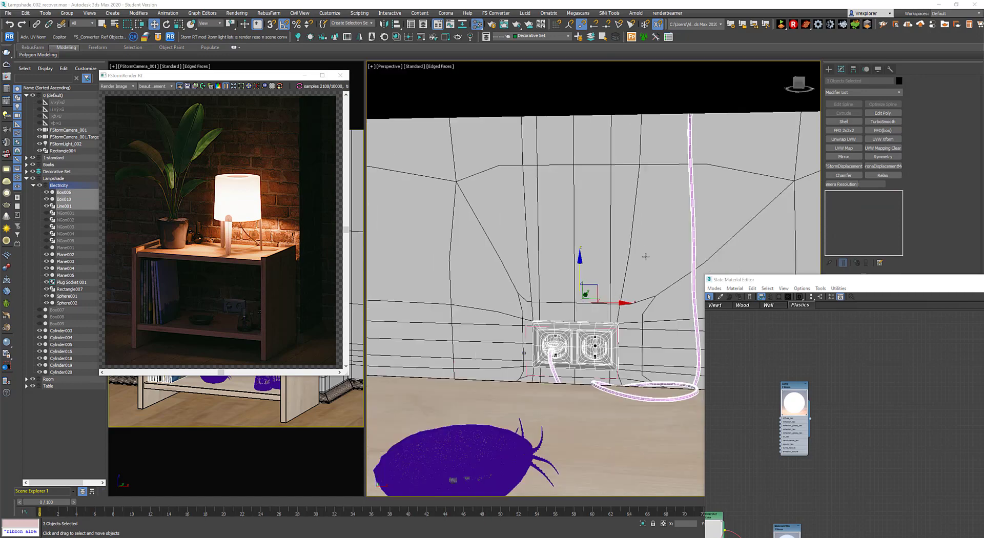
- Add the small cord fitting on the tabletop and the bulb holder under the lampshade to the selection
{"action": "middle_click_drag", "start_coordinate": [646, 257], "coordinate": [554, 367]}
{"action": "scroll", "coordinate": [554, 288], "scroll_direction": "up", "scroll_amount": 5}
{"action": "left_click", "coordinate": [601, 282], "text": "ctrl"}
{"action": "scroll", "coordinate": [573, 279], "scroll_direction": "down", "scroll_amount": 3}
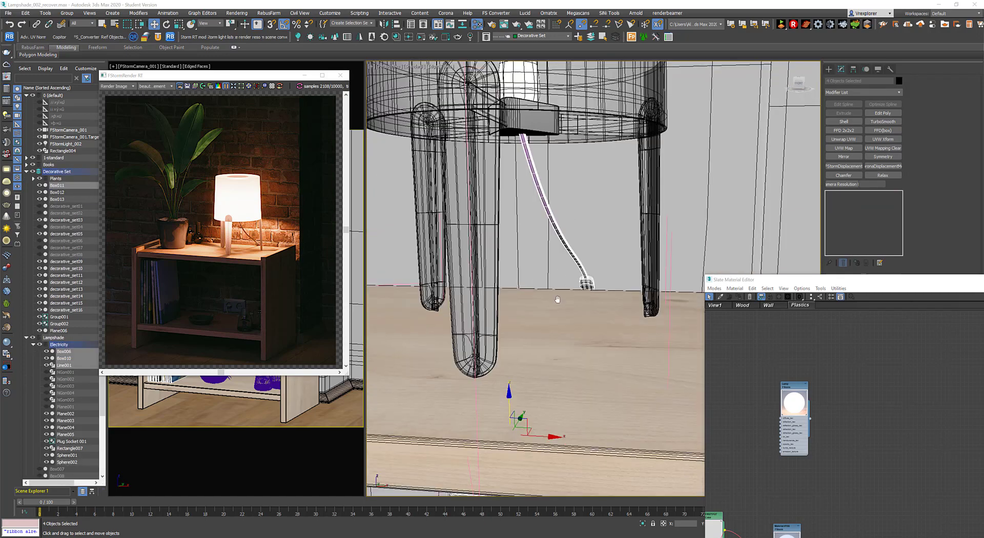
{"action": "middle_click_drag", "start_coordinate": [531, 210], "coordinate": [515, 299]}
{"action": "left_click", "coordinate": [546, 200], "text": "ctrl"}
{"action": "scroll", "coordinate": [535, 317], "scroll_direction": "down", "scroll_amount": 4}
{"action": "middle_click_drag", "start_coordinate": [515, 299], "coordinate": [518, 219]}
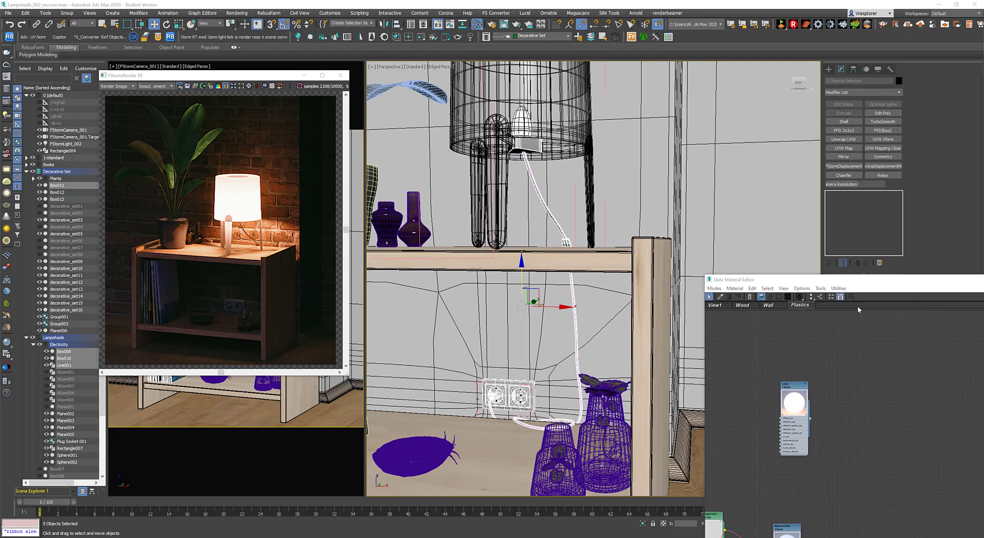
- Create a new FStorm material in the Plastics view and name it Plastic Base 01
{"action": "left_click_drag", "start_coordinate": [861, 281], "coordinate": [519, 119]}
{"action": "middle_click_drag", "start_coordinate": [577, 276], "coordinate": [488, 325]}
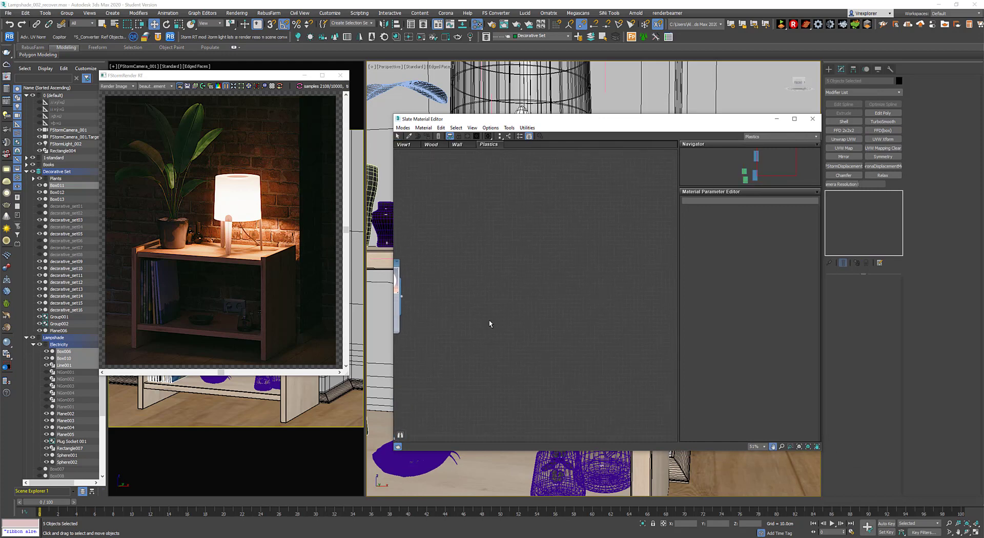
{"action": "right_click", "coordinate": [539, 266]}
{"action": "mouse_move", "coordinate": [589, 327]}
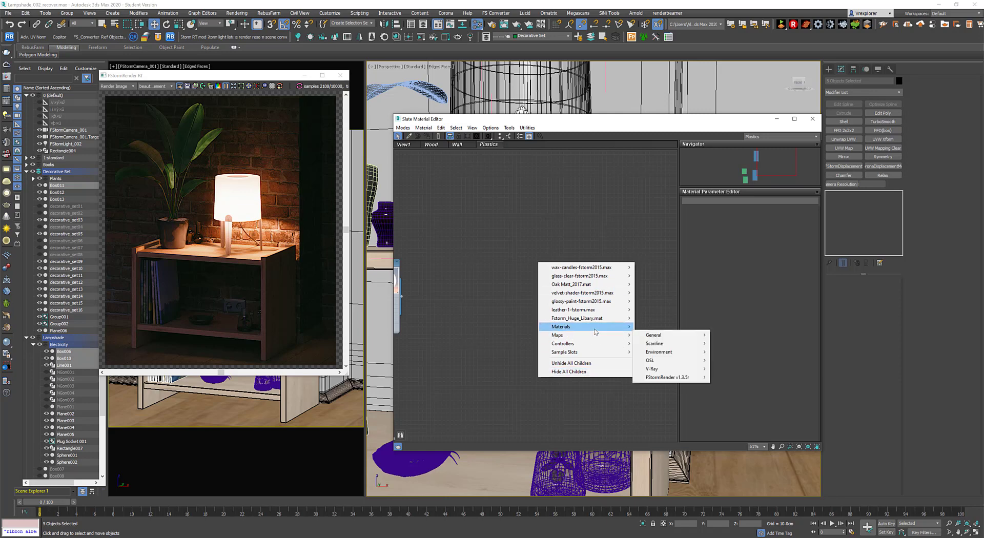
{"action": "mouse_move", "coordinate": [669, 353]}
{"action": "left_click", "coordinate": [723, 351]}
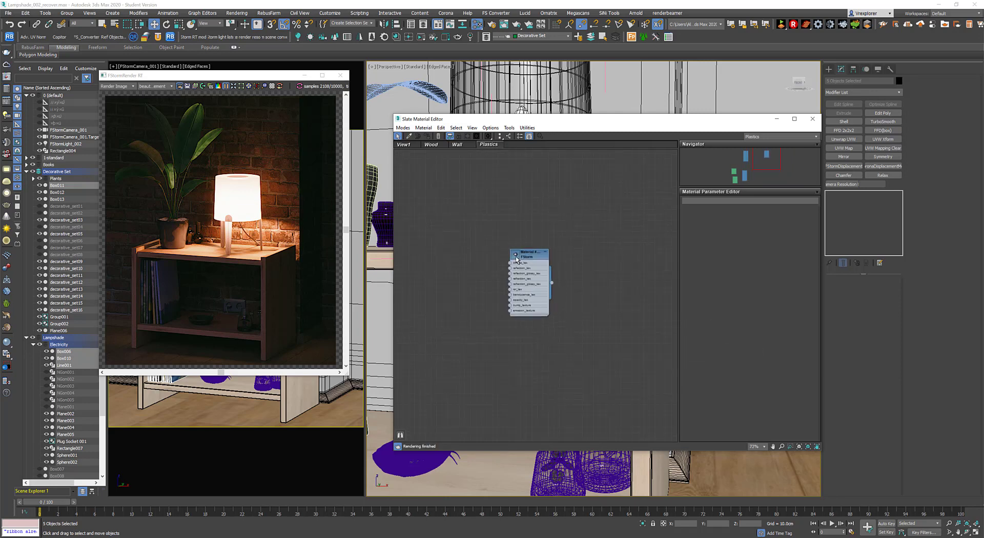
{"action": "left_click_drag", "start_coordinate": [526, 258], "coordinate": [546, 230]}
{"action": "double_click", "coordinate": [550, 231]}
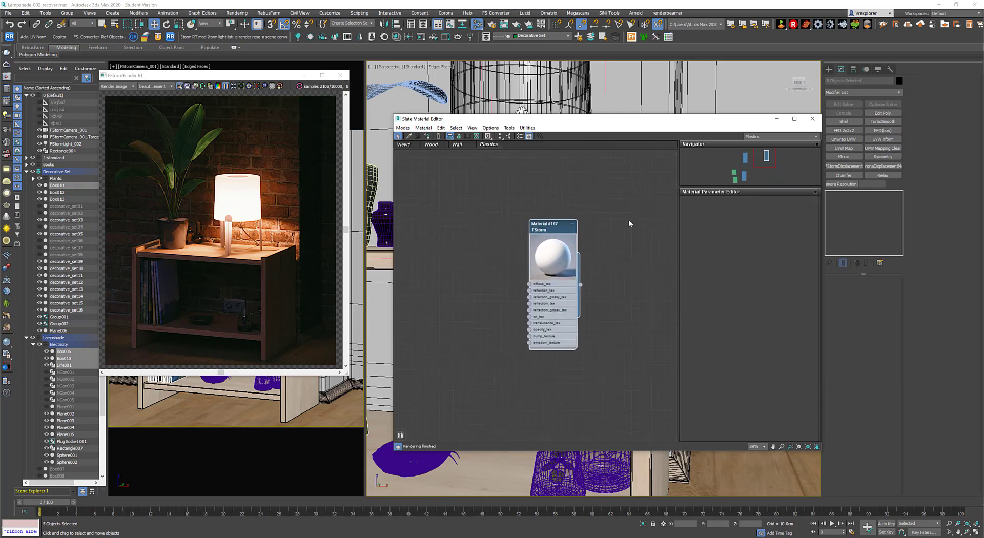
{"action": "left_click", "coordinate": [728, 201]}
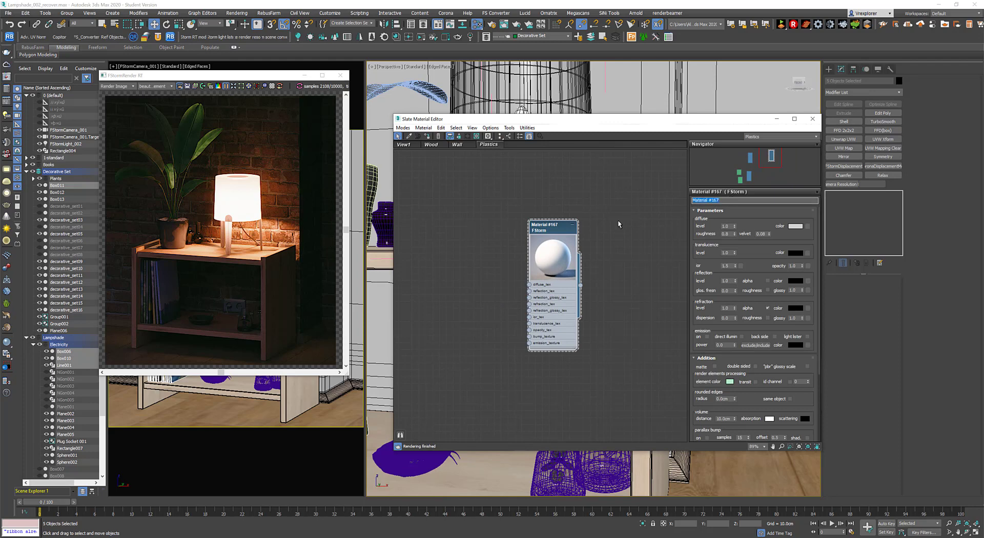
{"action": "type", "text": "Plastic Base 01"}
{"action": "key", "text": "Return"}
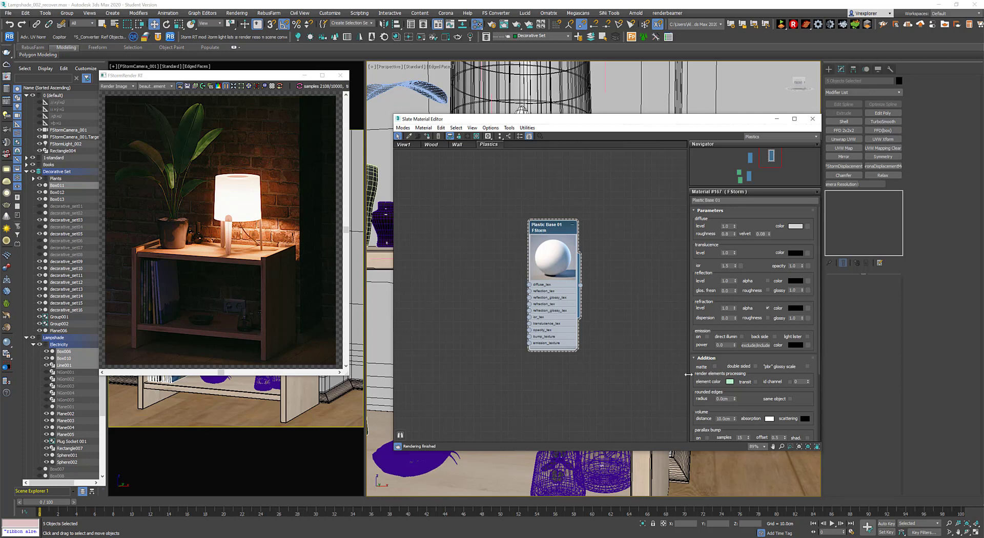
- Set Plastic Base 01's IOR to 4.0 and its reflection colour to white
{"action": "mouse_move", "coordinate": [714, 330]}
{"action": "left_mouse_down"}
{"action": "mouse_move", "coordinate": [710, 302]}
{"action": "mouse_move", "coordinate": [715, 332]}
{"action": "left_mouse_up"}
{"action": "left_click", "coordinate": [728, 266]}
{"action": "type", "text": "4"}
{"action": "key", "text": "Return"}
{"action": "left_click", "coordinate": [794, 281]}
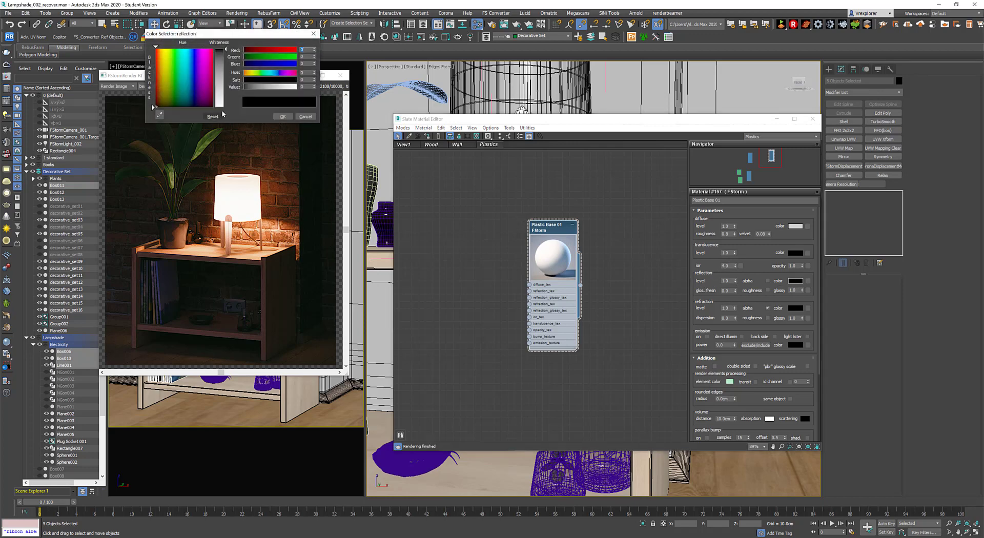
{"action": "left_click", "coordinate": [261, 88]}
{"action": "left_click_drag", "start_coordinate": [262, 92], "coordinate": [299, 89]}
{"action": "left_click", "coordinate": [283, 116]}
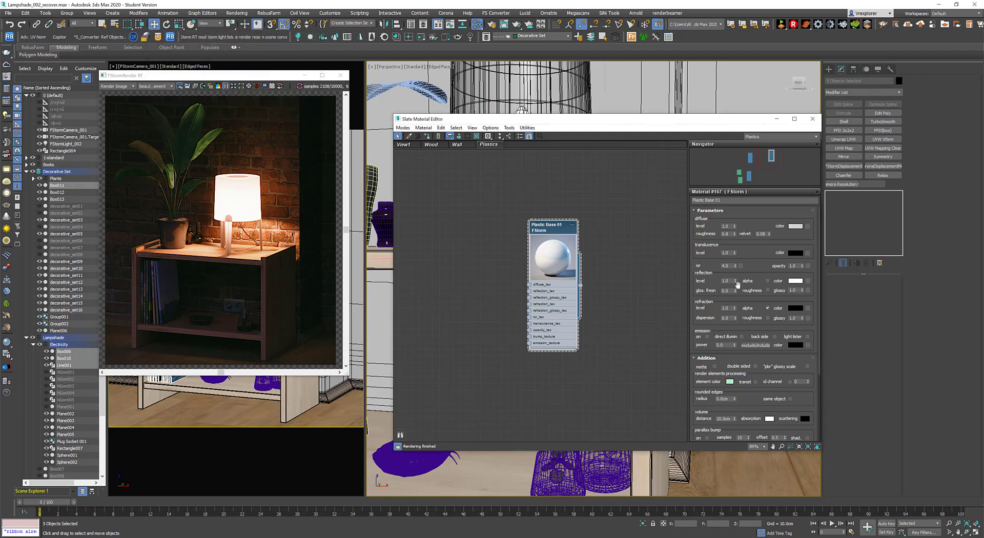
- Enable roughness for the material's reflection and set the reflection glossiness to 0.9
{"action": "left_click", "coordinate": [766, 290]}
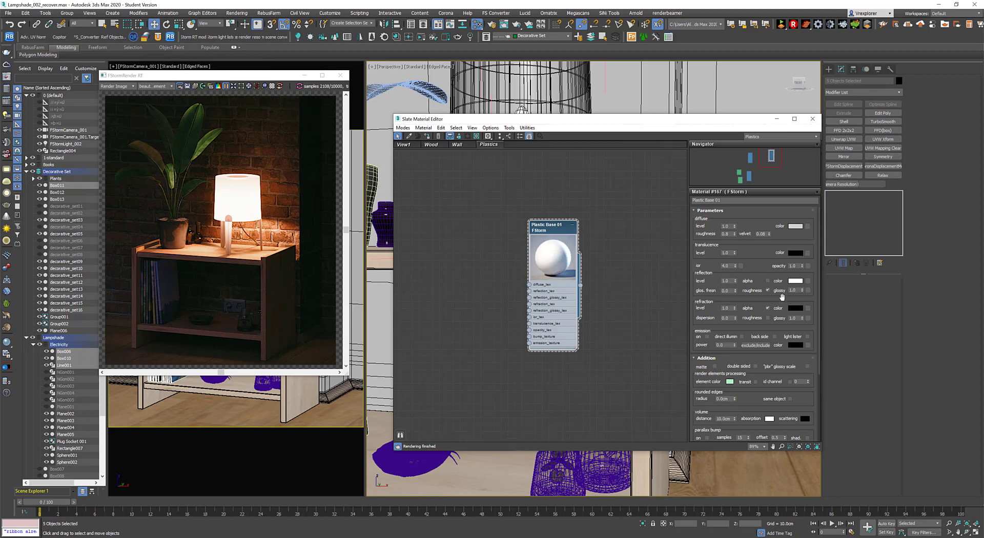
{"action": "left_click", "coordinate": [793, 290]}
{"action": "type", "text": "0.9"}
{"action": "key", "text": "Return"}
{"action": "mouse_move", "coordinate": [750, 302]}
{"action": "left_mouse_down"}
{"action": "mouse_move", "coordinate": [750, 278]}
{"action": "mouse_move", "coordinate": [756, 289]}
{"action": "left_mouse_up"}
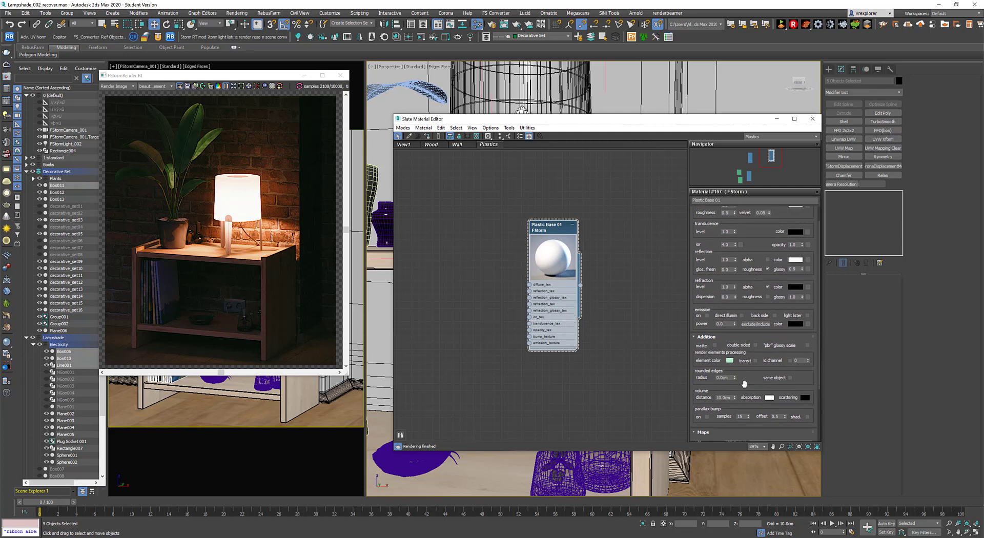
- Set the translucence colour of Plastic Base 01 to a medium grey
{"action": "left_click_drag", "start_coordinate": [715, 235], "coordinate": [726, 258]}
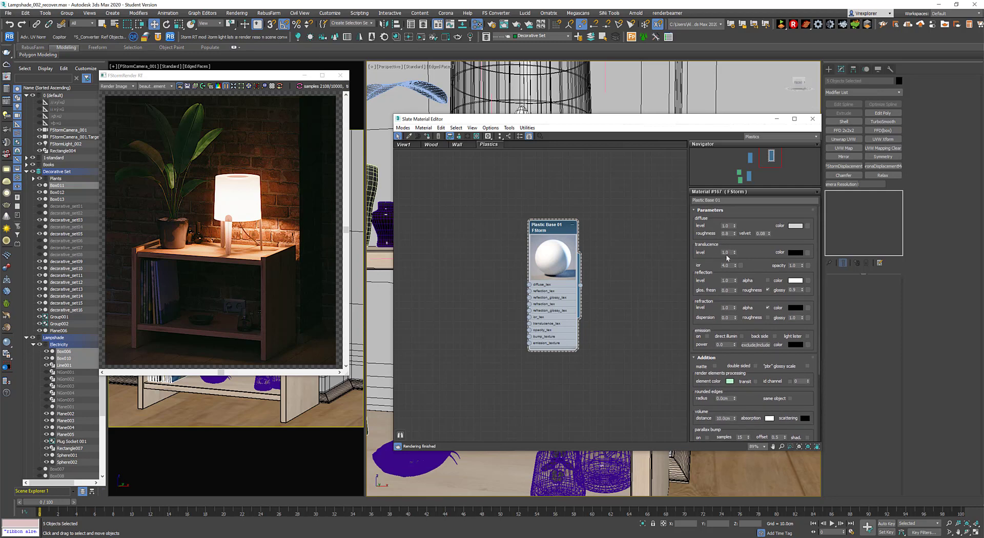
{"action": "left_click", "coordinate": [727, 253]}
{"action": "left_click", "coordinate": [795, 252]}
{"action": "left_click", "coordinate": [253, 87]}
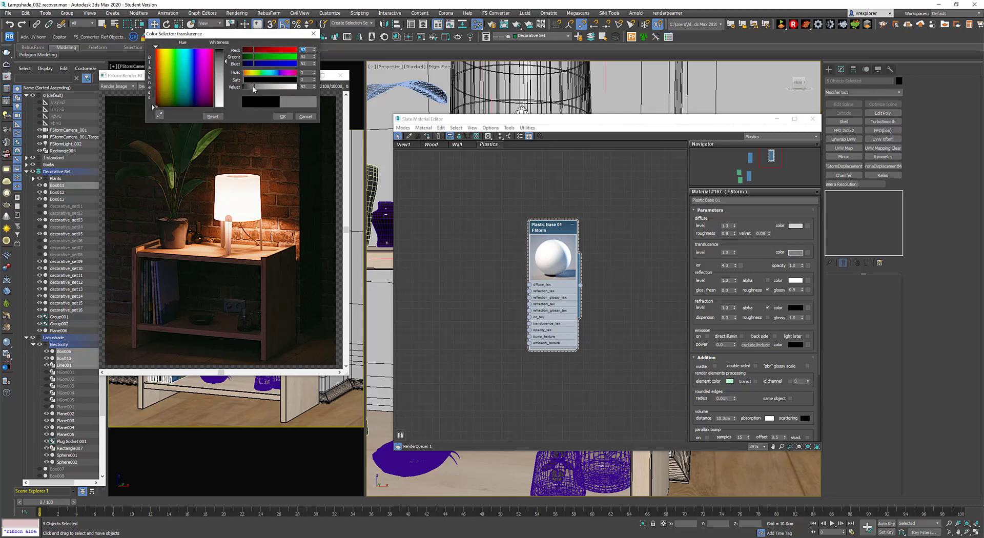
{"action": "left_click", "coordinate": [283, 117]}
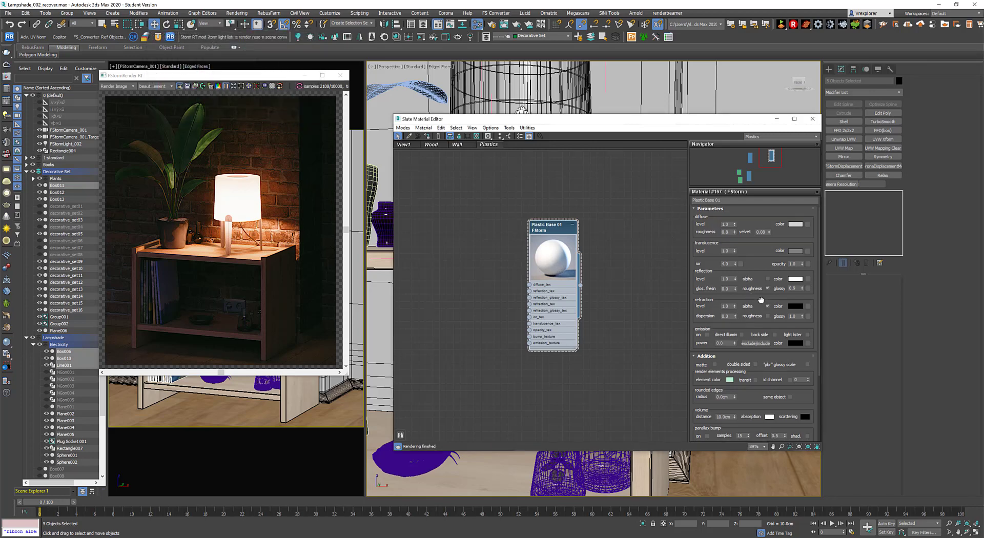
- Set the material's refraction colour to dark grey and enable roughness for the refraction
{"action": "scroll", "coordinate": [761, 300], "scroll_direction": "down", "scroll_amount": 2}
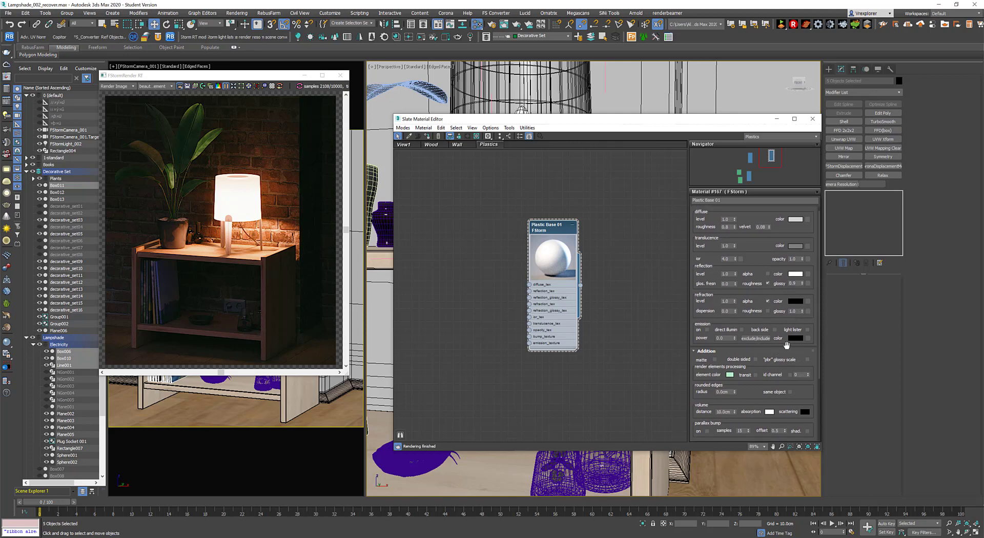
{"action": "scroll", "coordinate": [786, 345], "scroll_direction": "down", "scroll_amount": 3}
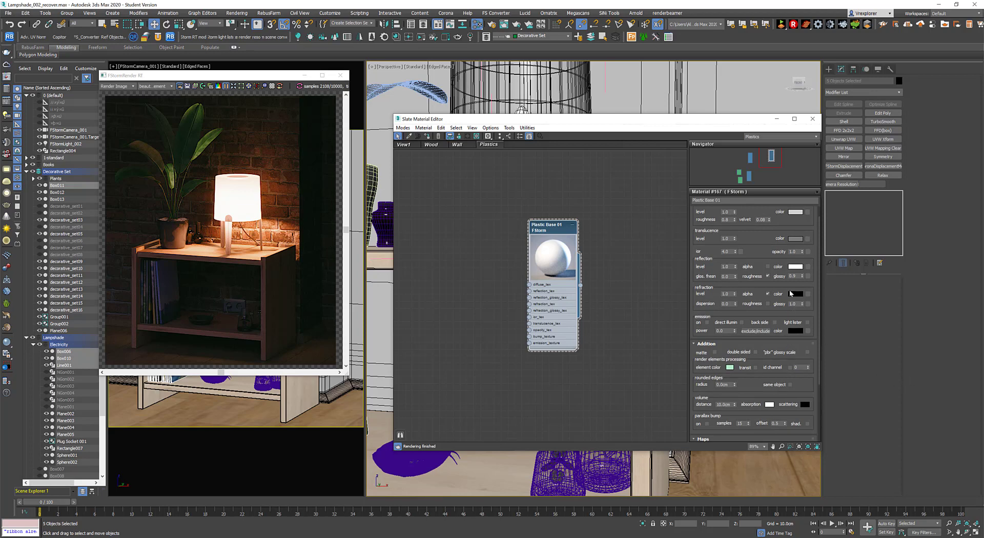
{"action": "left_click", "coordinate": [794, 294]}
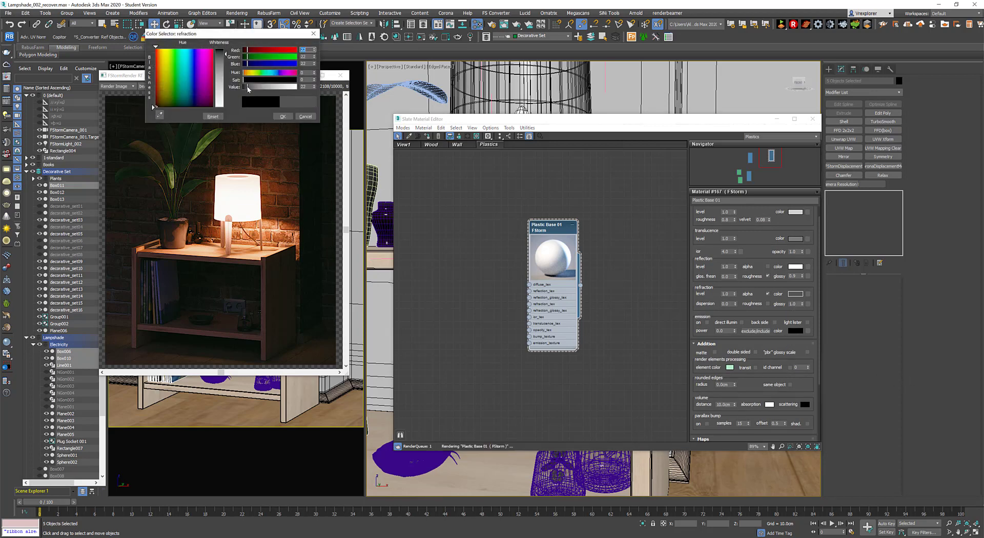
{"action": "left_click_drag", "start_coordinate": [246, 90], "coordinate": [250, 89]}
{"action": "left_click", "coordinate": [282, 116]}
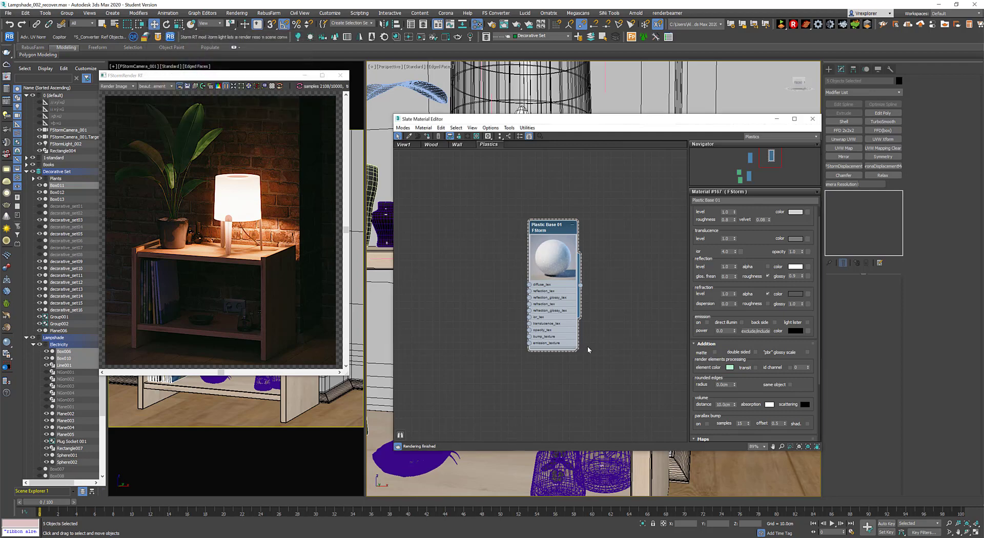
{"action": "left_click", "coordinate": [767, 304]}
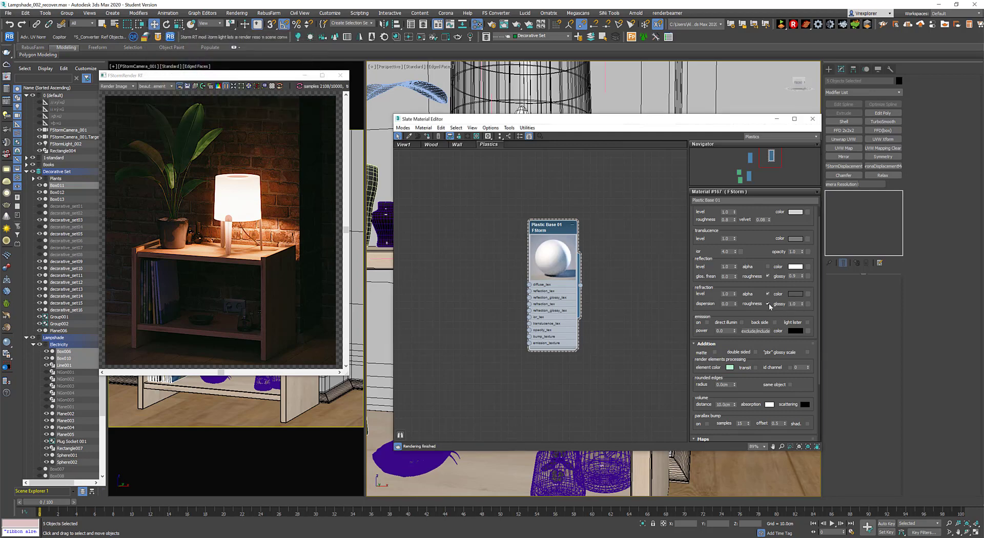
- Add a second FStorm material below Plastic Base 01 in the Plastics view
{"action": "middle_click_drag", "start_coordinate": [601, 305], "coordinate": [534, 258]}
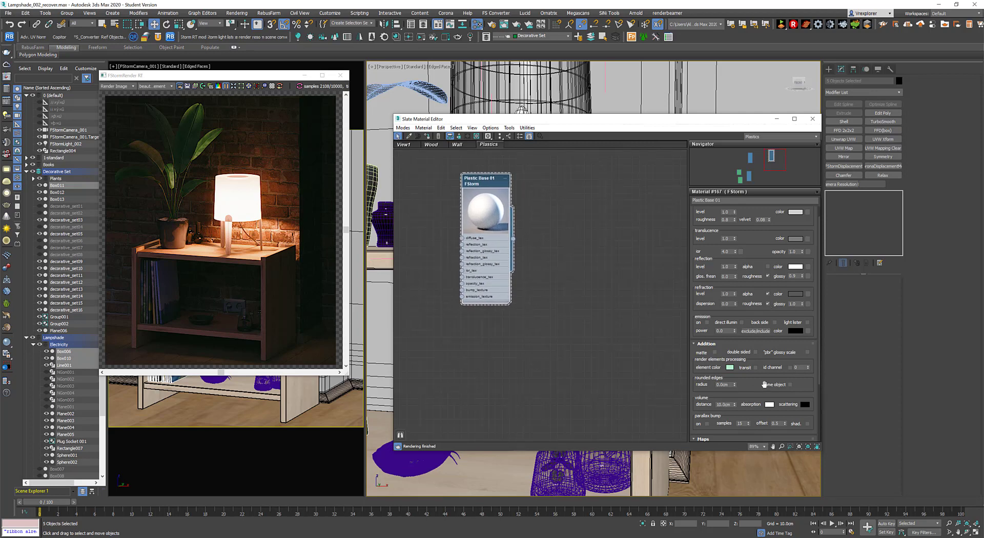
{"action": "scroll", "coordinate": [758, 384], "scroll_direction": "down", "scroll_amount": 2}
{"action": "scroll", "coordinate": [753, 387], "scroll_direction": "up", "scroll_amount": 3}
{"action": "right_click", "coordinate": [491, 344]}
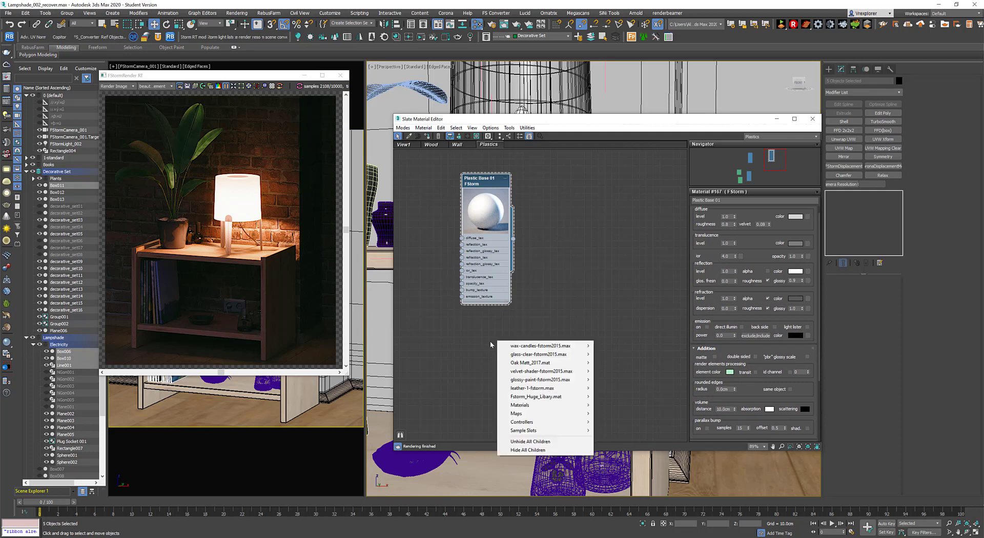
{"action": "mouse_move", "coordinate": [564, 405]}
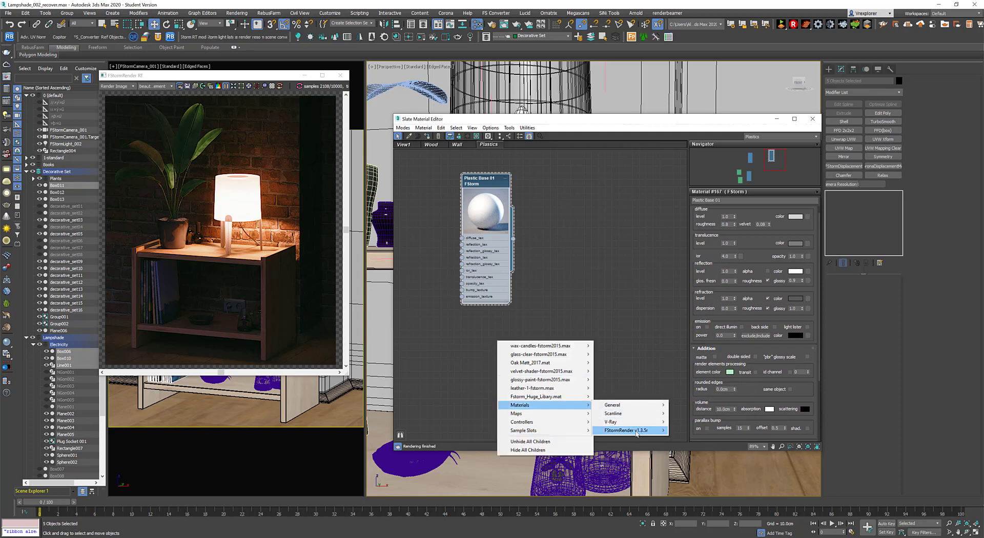
{"action": "mouse_move", "coordinate": [637, 433]}
{"action": "left_click", "coordinate": [689, 430]}
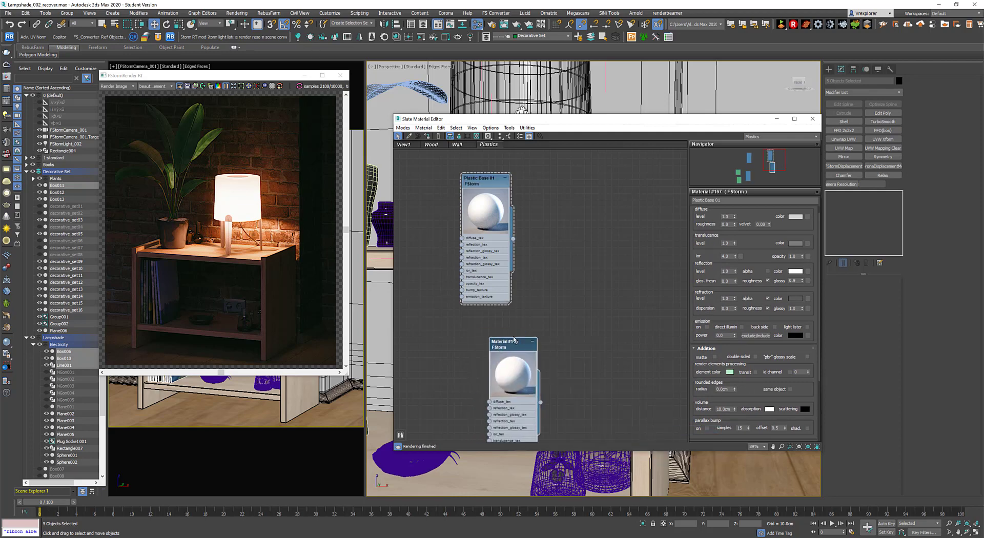
- Assign Plastic Base 01 to the selected electrical parts and start the real-time render again
{"action": "right_click", "coordinate": [487, 180]}
{"action": "left_click", "coordinate": [517, 186]}
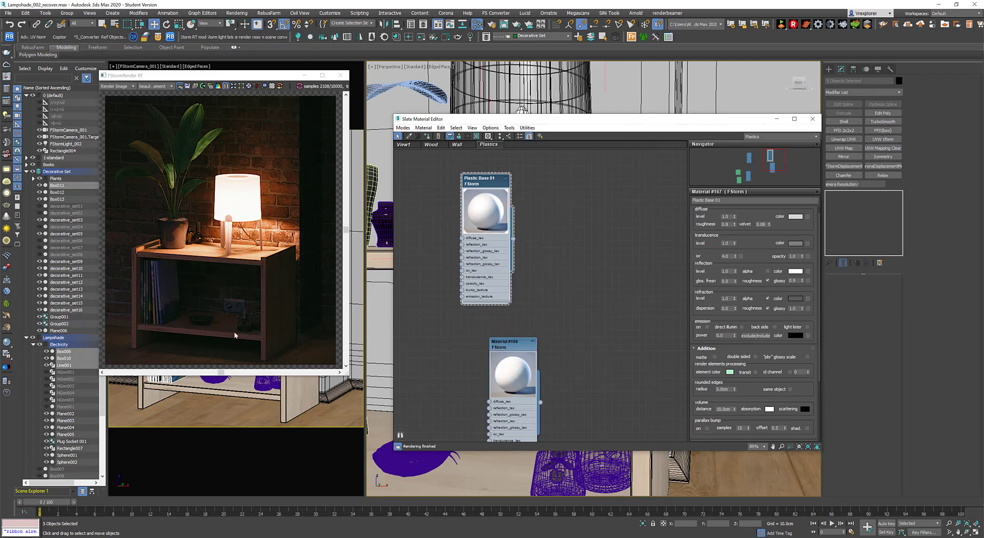
{"action": "left_click", "coordinate": [225, 86]}
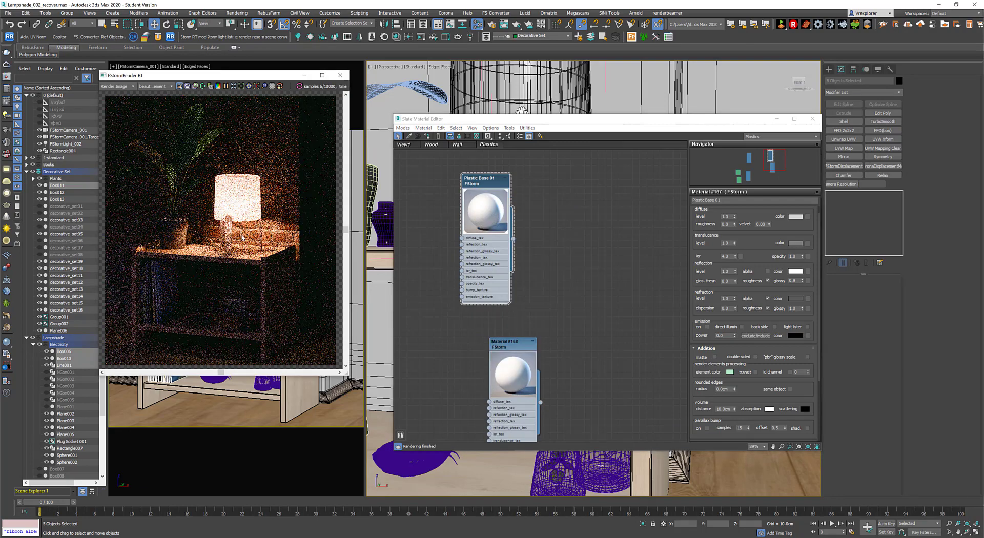
- Limit the real-time render to a region around the lamp base, tabletop and wall socket
{"action": "left_click", "coordinate": [241, 86]}
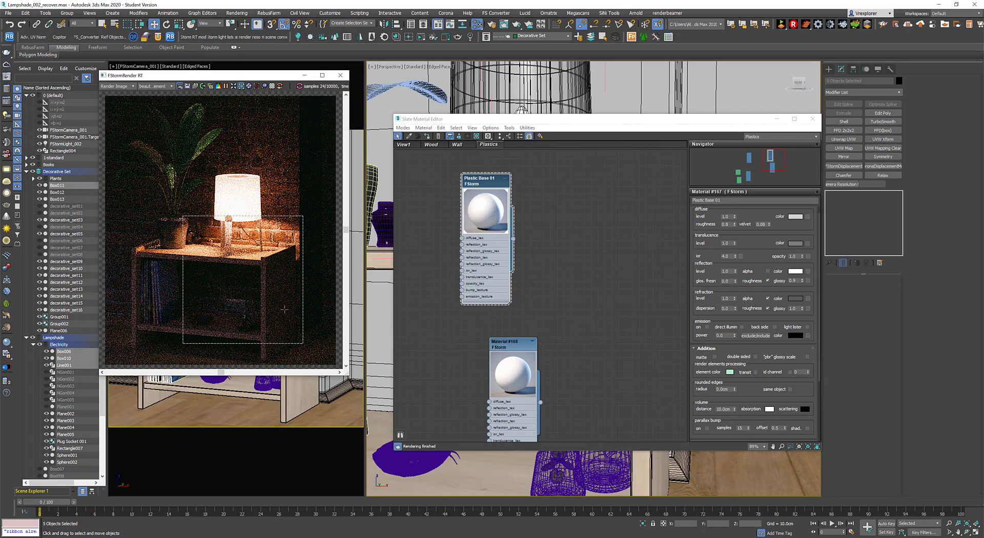
{"action": "left_click_drag", "start_coordinate": [197, 202], "coordinate": [297, 350]}
{"action": "scroll", "coordinate": [276, 318], "scroll_direction": "up", "scroll_amount": 3}
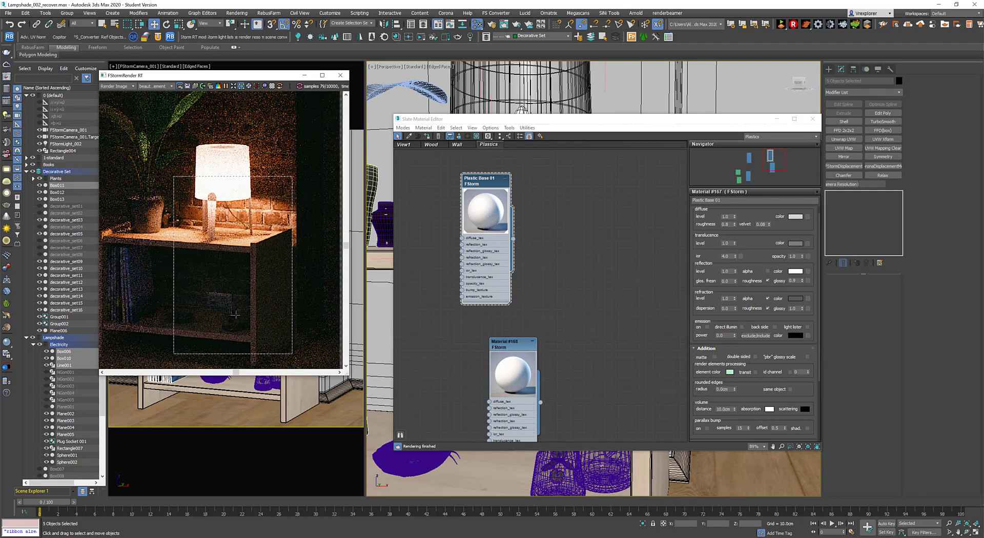
{"action": "middle_click_drag", "start_coordinate": [249, 298], "coordinate": [255, 301]}
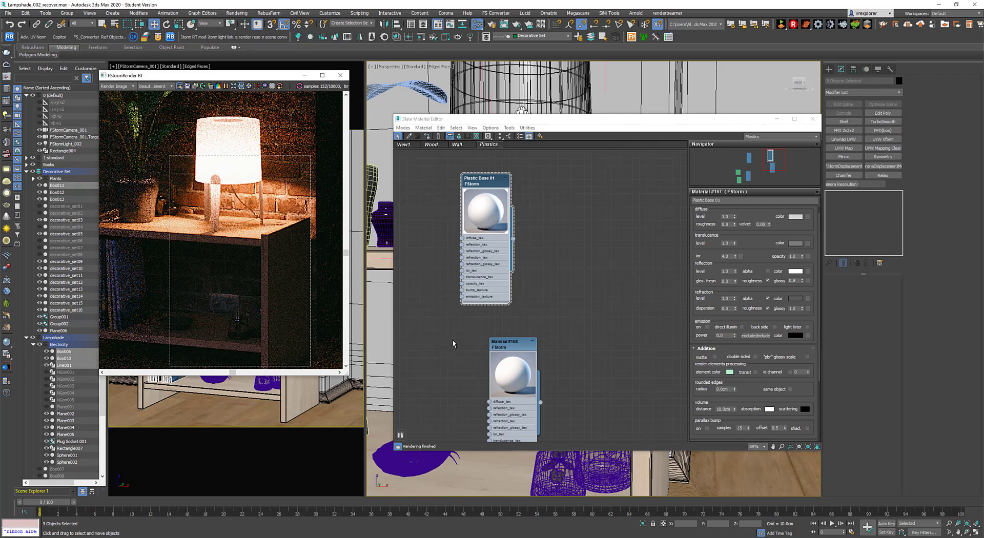
- Add an FStormMixMat material to the Plastics view, beside the two FStorm materials
{"action": "middle_click_drag", "start_coordinate": [589, 337], "coordinate": [552, 344]}
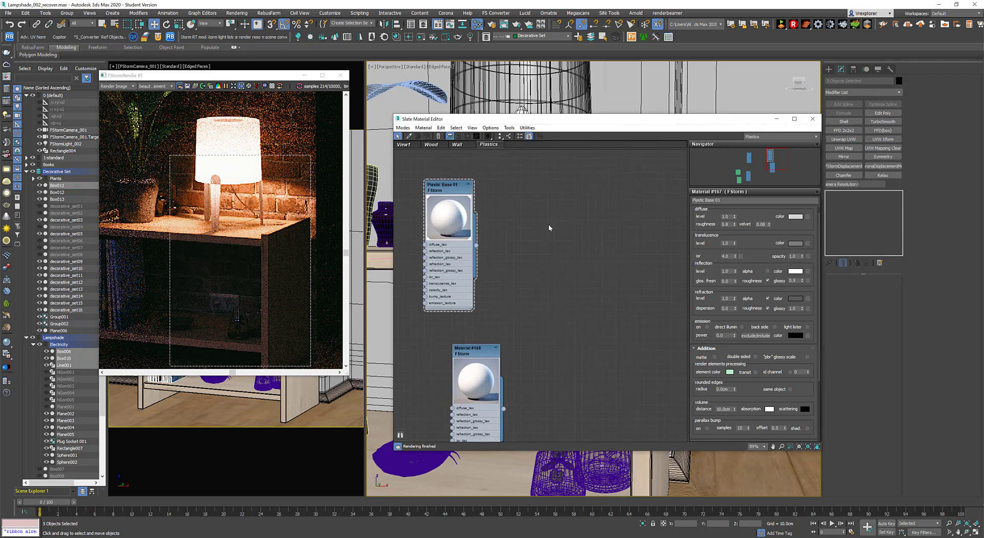
{"action": "right_click", "coordinate": [549, 225]}
{"action": "mouse_move", "coordinate": [588, 291]}
{"action": "mouse_move", "coordinate": [684, 314]}
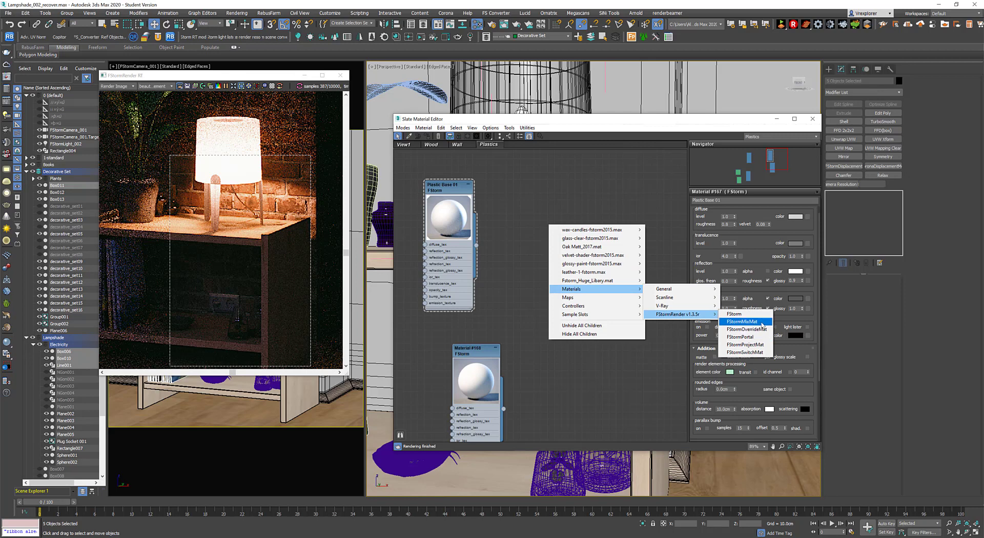
{"action": "left_click", "coordinate": [757, 322]}
{"action": "left_click_drag", "start_coordinate": [551, 237], "coordinate": [592, 257]}
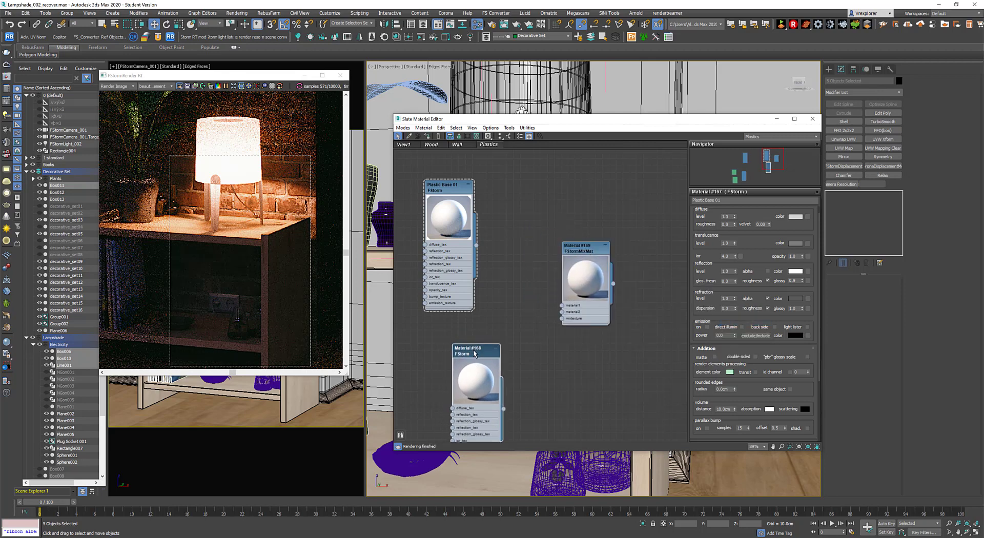
- Set the diffuse colour of the lower FStorm material to dark grey
{"action": "double_click", "coordinate": [474, 353]}
{"action": "left_click", "coordinate": [795, 226]}
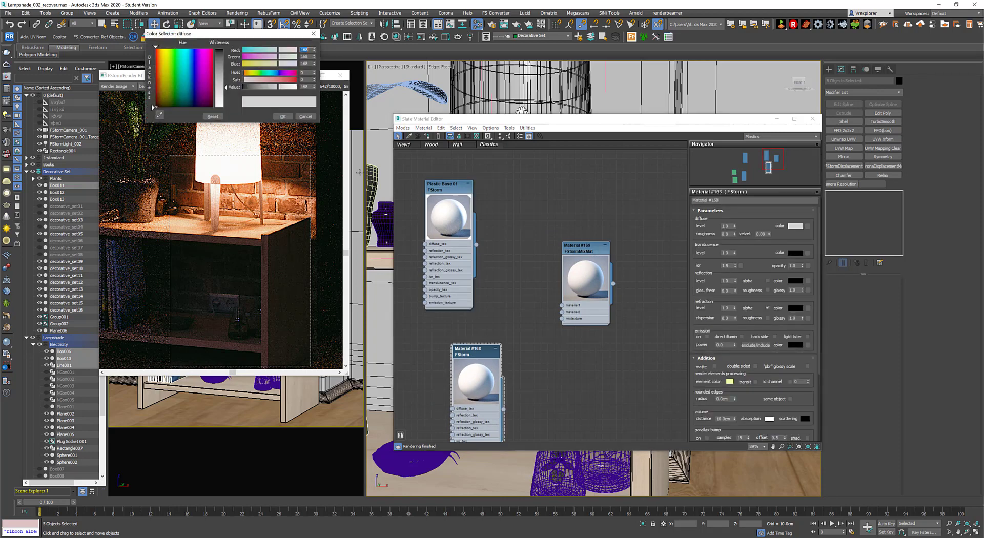
{"action": "left_click", "coordinate": [249, 88]}
{"action": "left_click", "coordinate": [283, 116]}
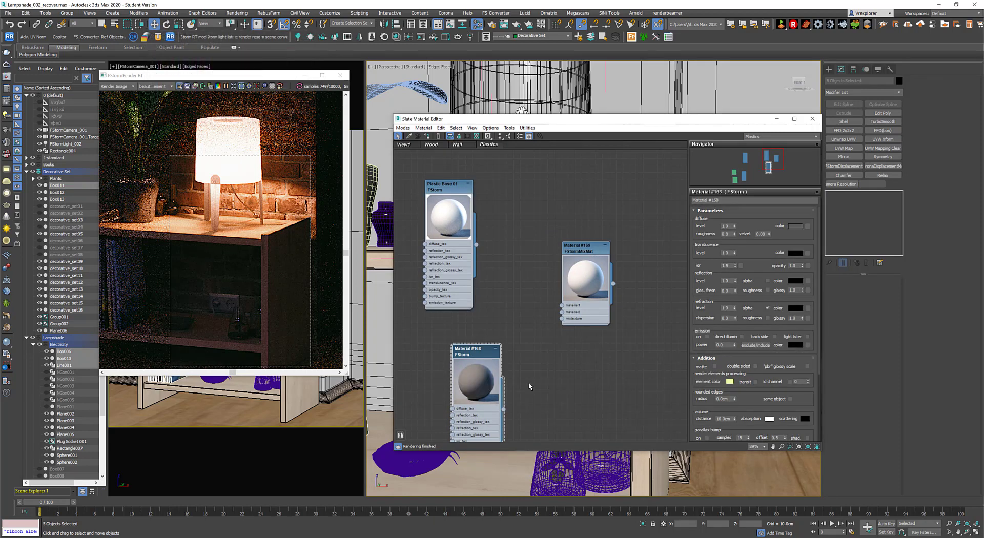
- Set the dark grey material's IOR to 4.0 and its reflection colour to light grey
{"action": "middle_click_drag", "start_coordinate": [531, 379], "coordinate": [537, 350]}
{"action": "left_click_drag", "start_coordinate": [731, 266], "coordinate": [708, 289]}
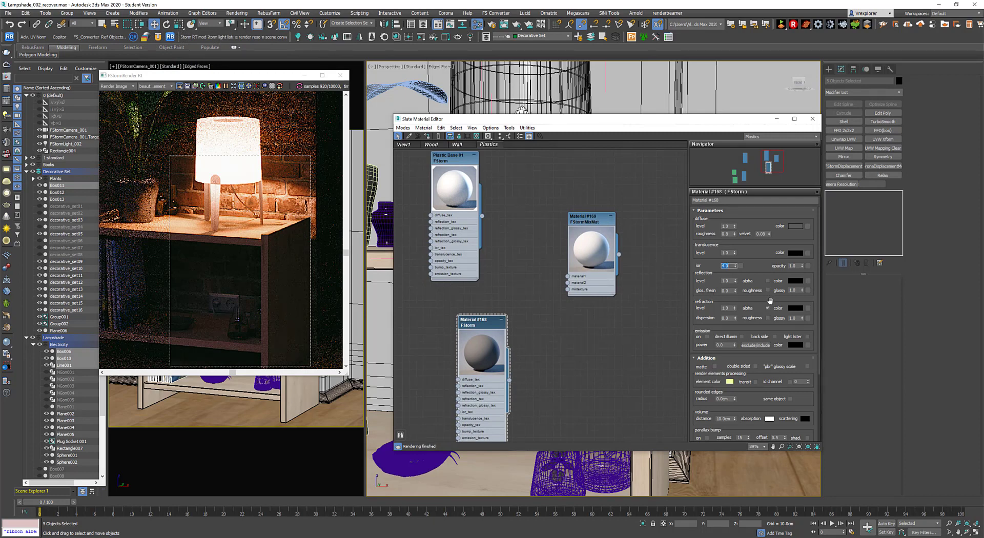
{"action": "left_click", "coordinate": [795, 281]}
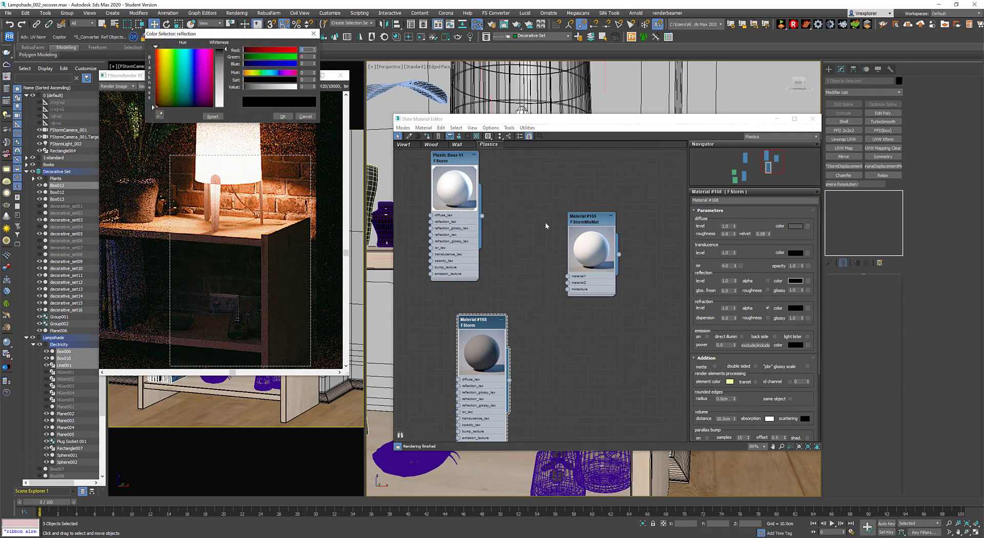
{"action": "left_click", "coordinate": [269, 87]}
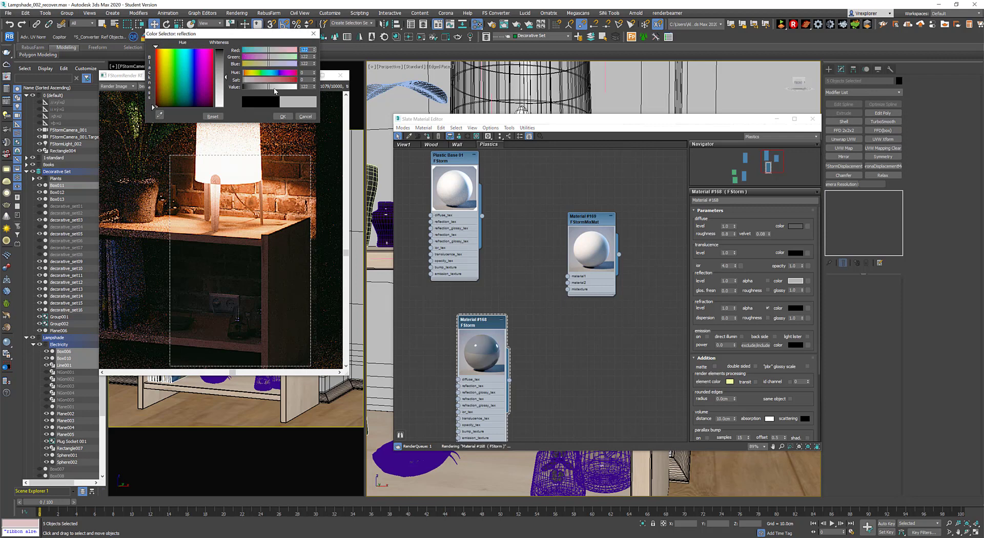
{"action": "left_click", "coordinate": [275, 88]}
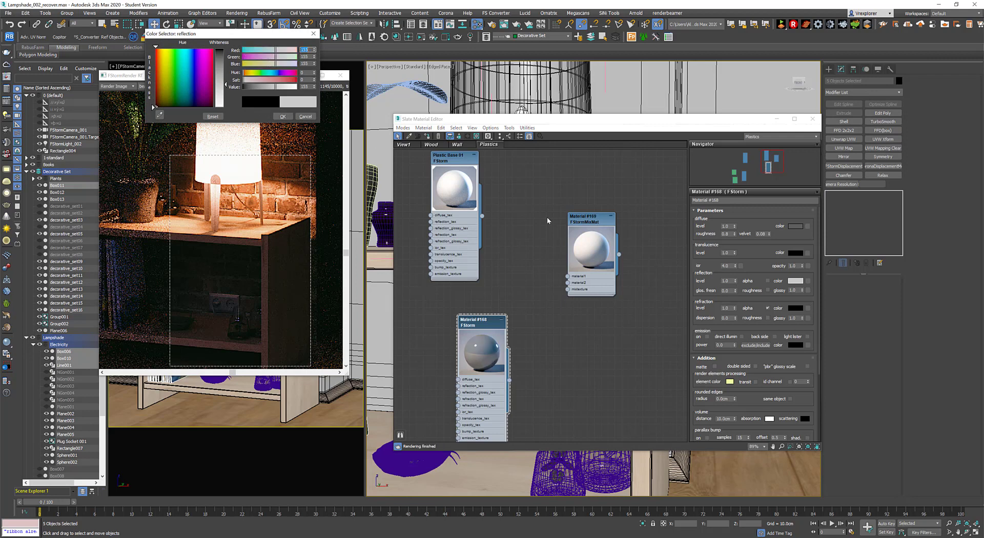
{"action": "left_click", "coordinate": [283, 116]}
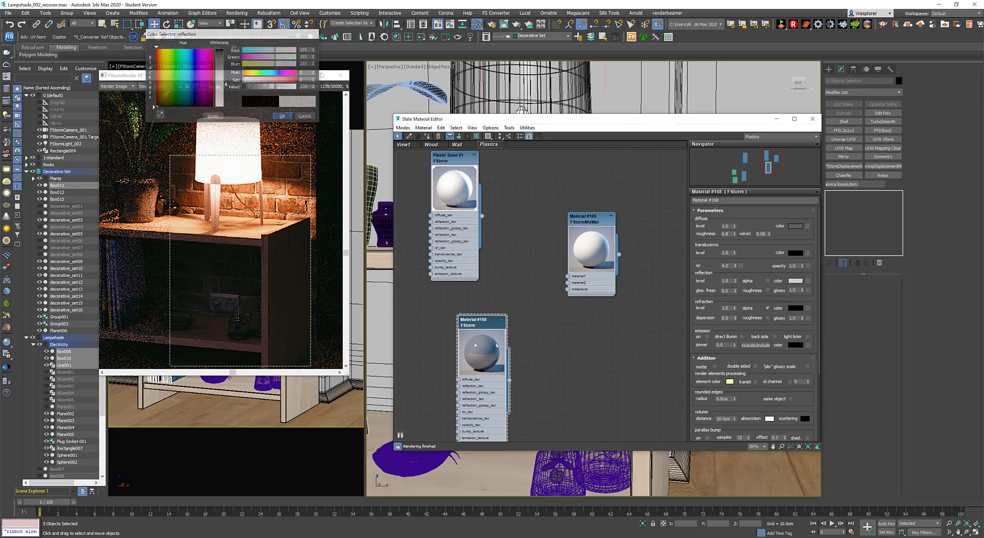
- Set the dark grey material's reflection glossiness to 0.99
{"action": "double_click", "coordinate": [797, 290]}
{"action": "type", "text": ".9"}
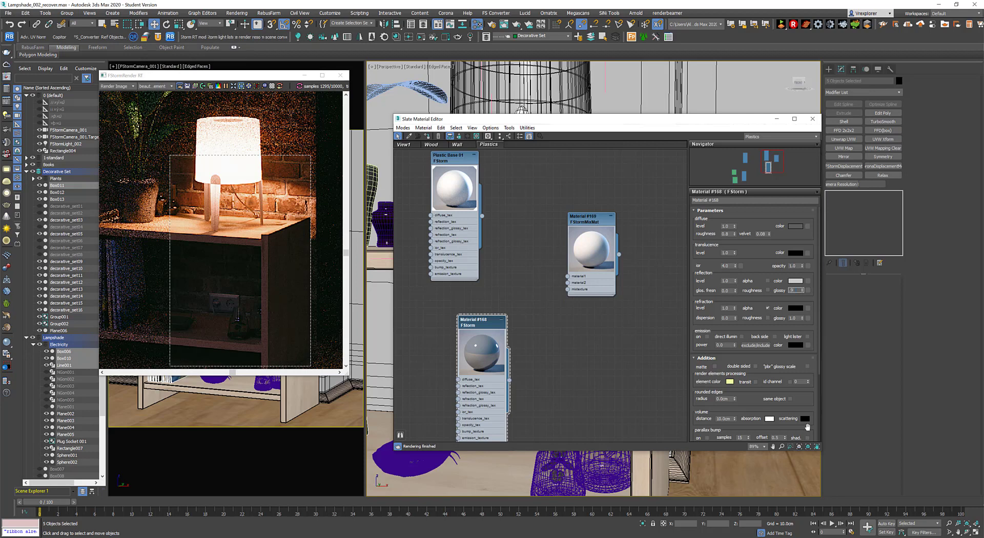
{"action": "type", "text": "9"}
{"action": "key", "text": "Return"}
{"action": "scroll", "coordinate": [749, 295], "scroll_direction": "down", "scroll_amount": 1}
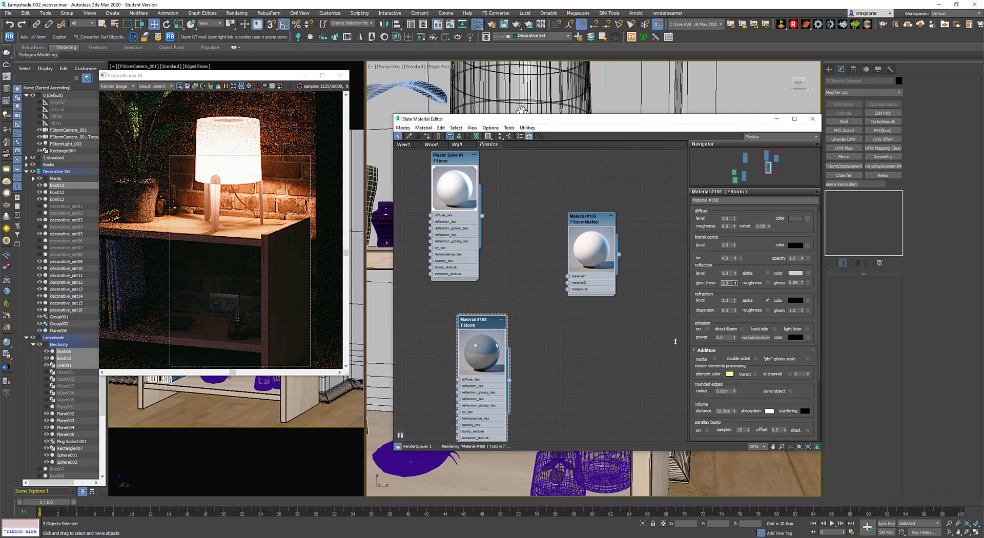
- Raise the dark grey material's IOR to 8.0
{"action": "middle_click_drag", "start_coordinate": [561, 363], "coordinate": [571, 346]}
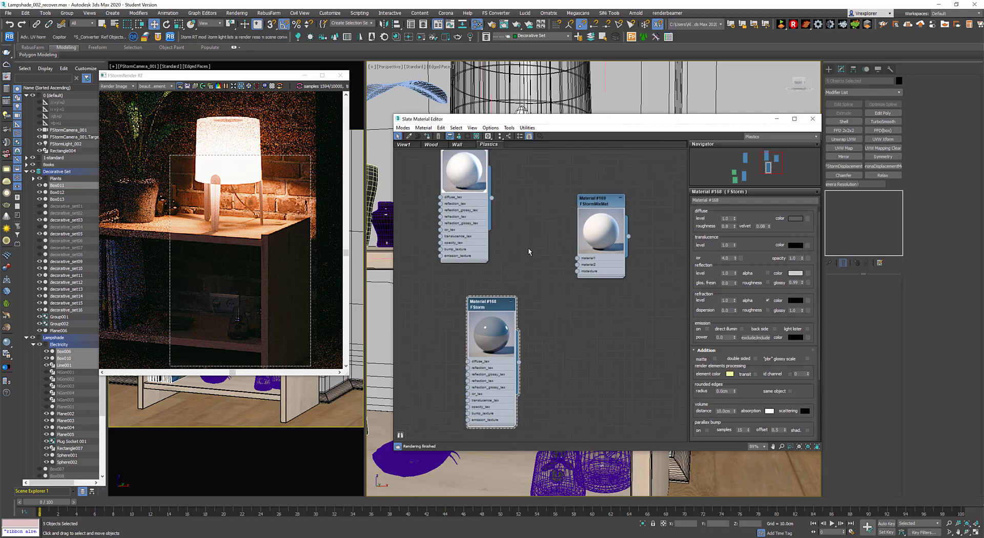
{"action": "middle_click_drag", "start_coordinate": [536, 261], "coordinate": [531, 271]}
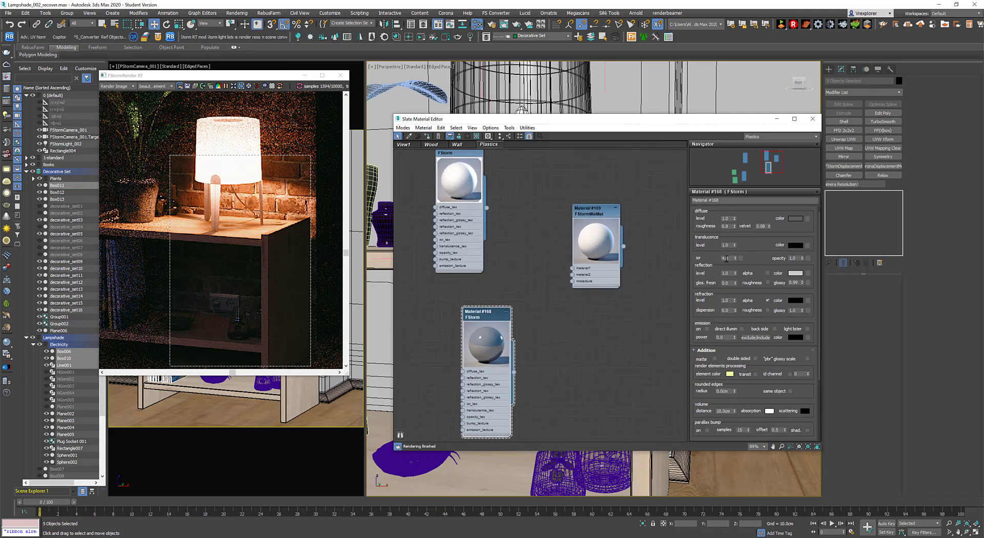
{"action": "left_click_drag", "start_coordinate": [731, 258], "coordinate": [701, 296]}
{"action": "type", "text": "8"}
{"action": "key", "text": "Return"}
- Connect Plastic Base 01 as material 1 and the dark grey material as material 2 of the mix material, and assign the mix to the selected parts
{"action": "left_click_drag", "start_coordinate": [486, 208], "coordinate": [573, 268]}
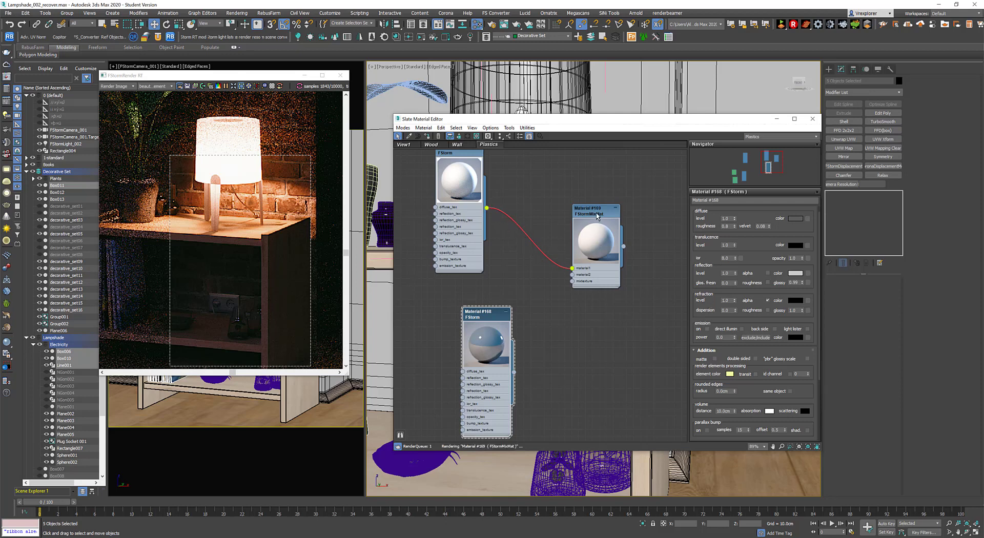
{"action": "double_click", "coordinate": [597, 250]}
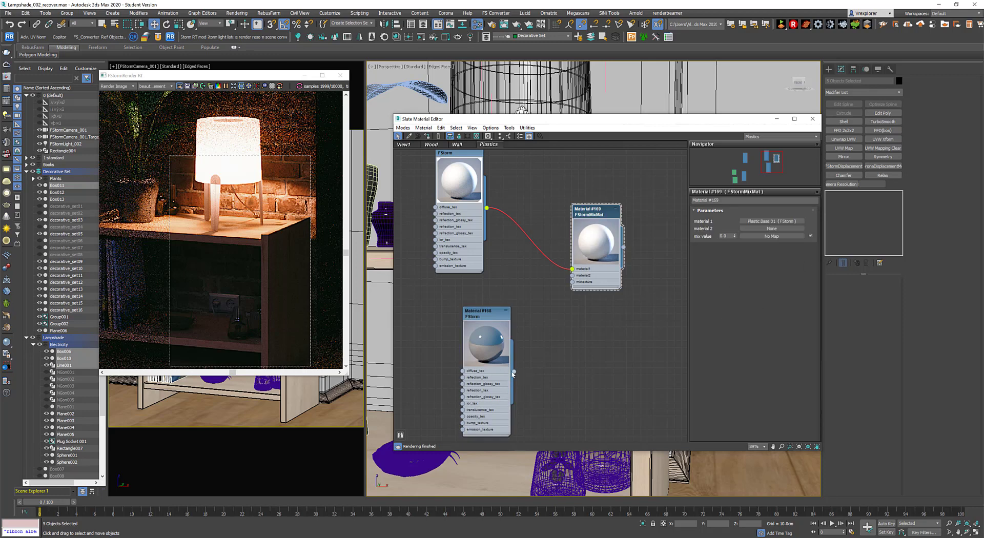
{"action": "left_click_drag", "start_coordinate": [540, 346], "coordinate": [572, 275]}
{"action": "right_click", "coordinate": [588, 216]}
{"action": "left_click", "coordinate": [615, 224]}
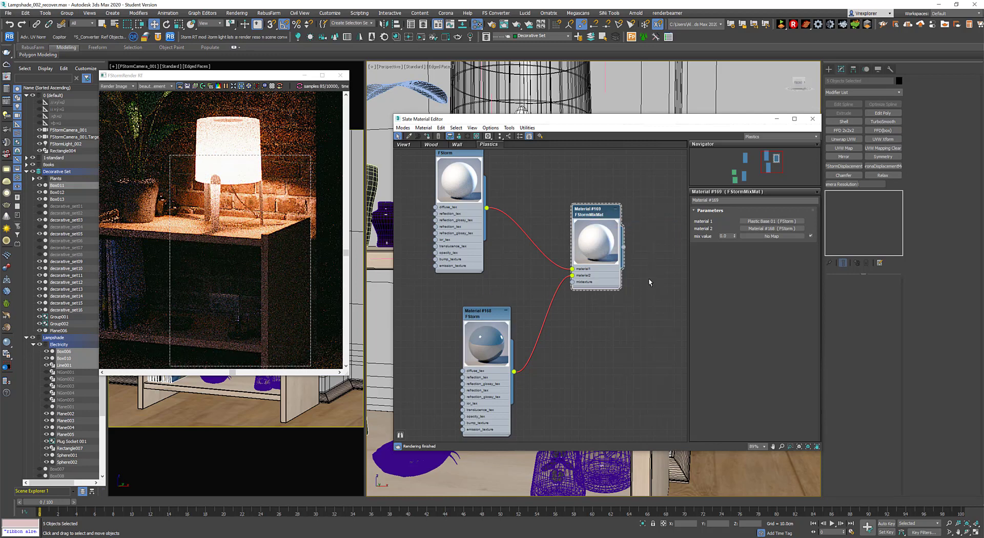
- Add an FStormFalloff map below the mix material and connect it to the FStormMixMat's mix texture input
{"action": "left_click_drag", "start_coordinate": [489, 316], "coordinate": [455, 303]}
{"action": "right_click", "coordinate": [556, 340]}
{"action": "mouse_move", "coordinate": [589, 411]}
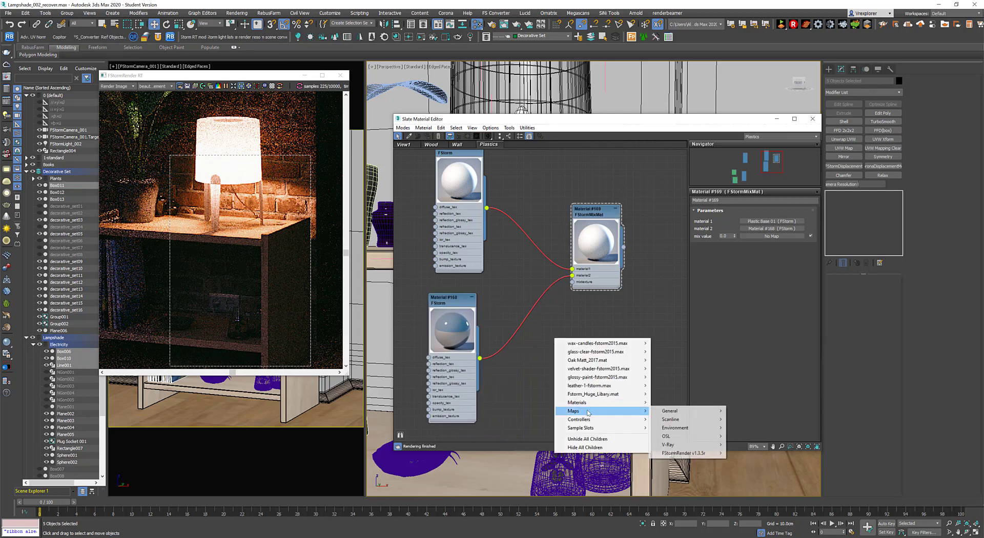
{"action": "mouse_move", "coordinate": [687, 453]}
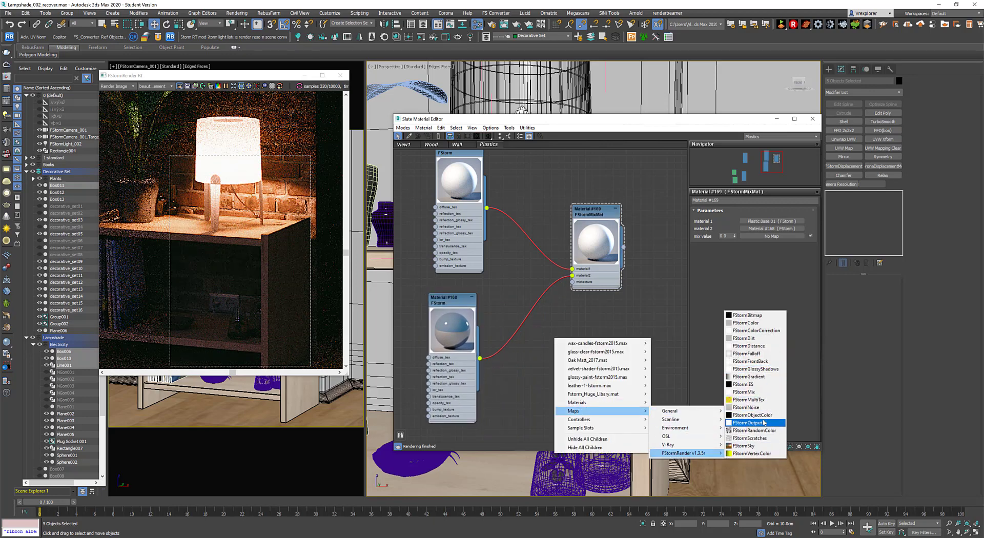
{"action": "left_click", "coordinate": [746, 354]}
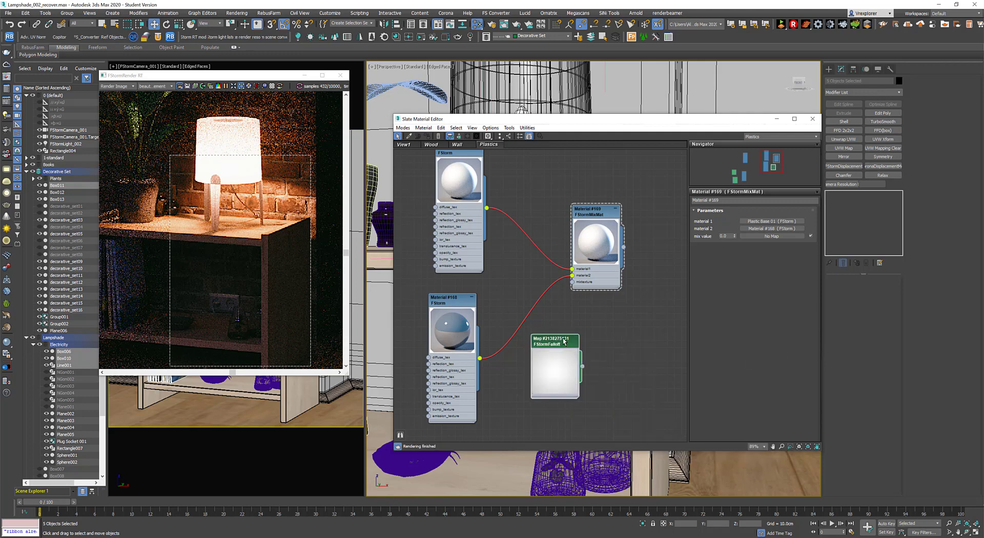
{"action": "double_click", "coordinate": [572, 360]}
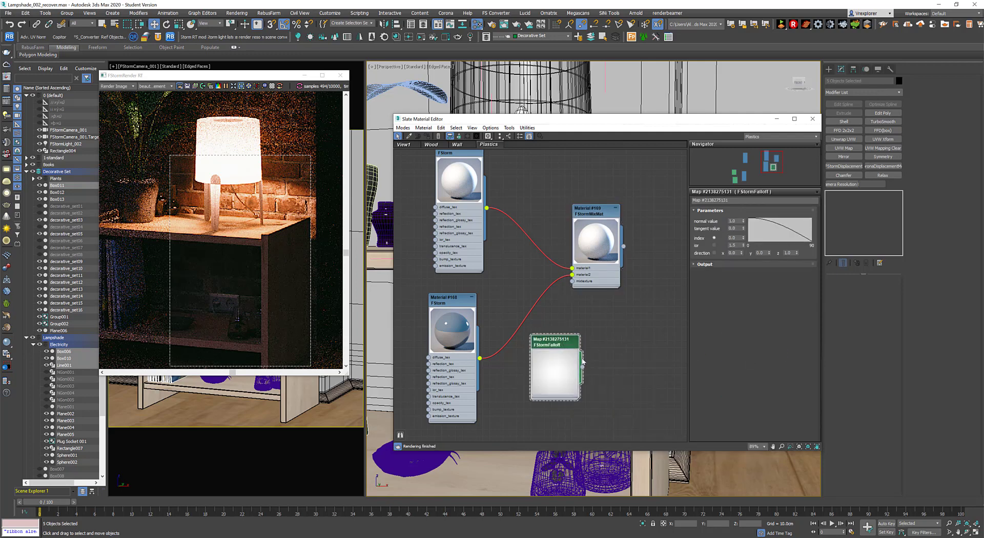
{"action": "left_click_drag", "start_coordinate": [582, 368], "coordinate": [571, 281]}
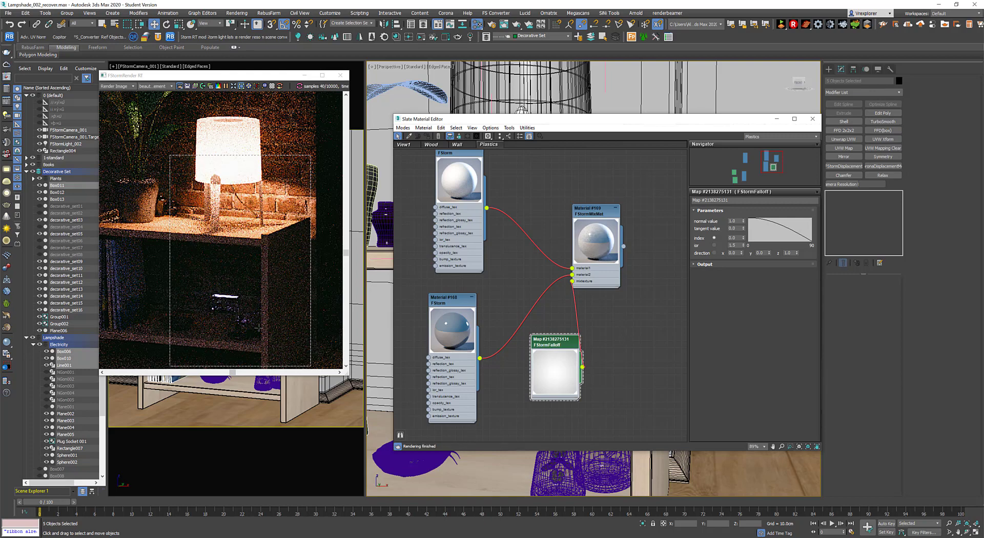
- Set the falloff map's normal value to 0 and its tangent value to 1
{"action": "left_click", "coordinate": [454, 302]}
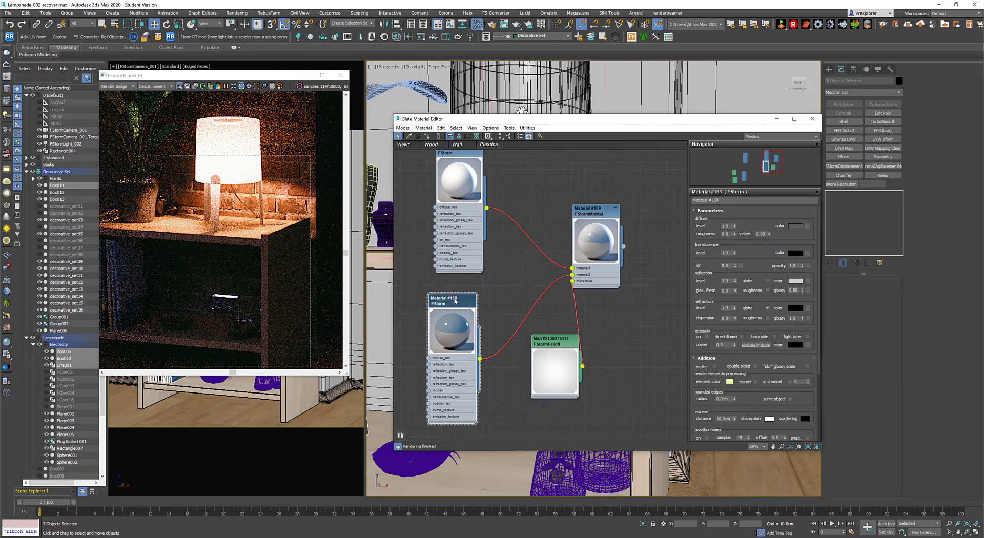
{"action": "left_click_drag", "start_coordinate": [551, 344], "coordinate": [544, 345]}
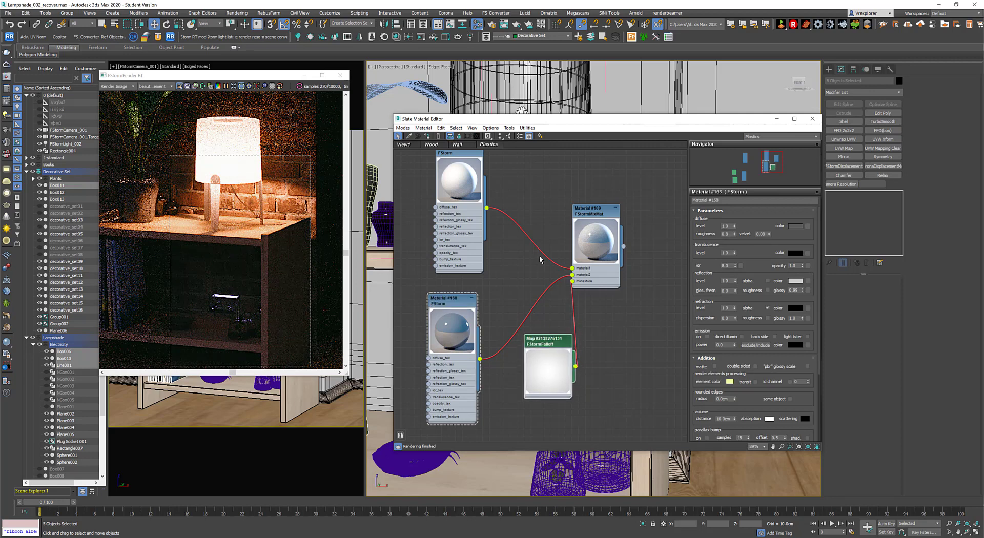
{"action": "left_click", "coordinate": [546, 343]}
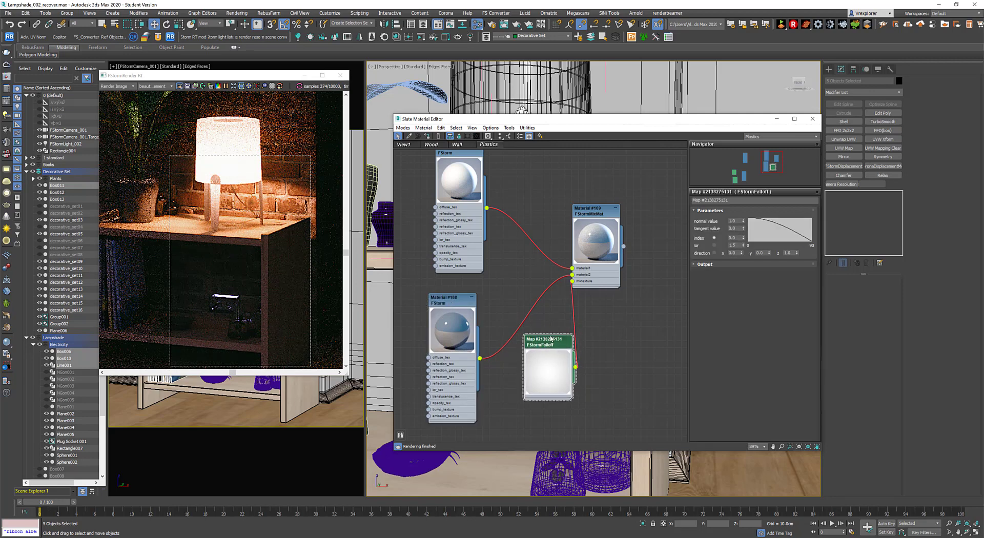
{"action": "right_click", "coordinate": [743, 222]}
{"action": "left_click_drag", "start_coordinate": [737, 229], "coordinate": [704, 235]}
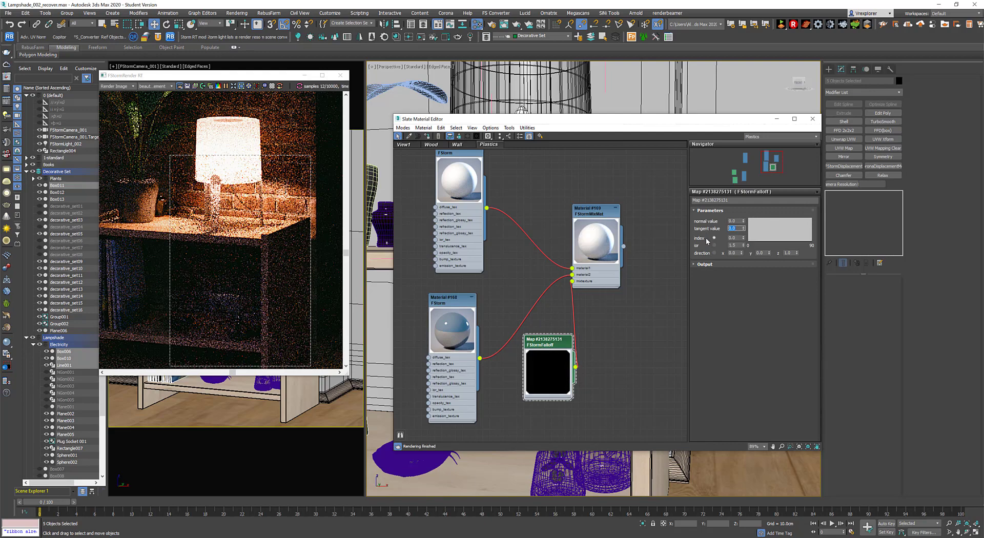
{"action": "type", "text": "1"}
{"action": "key", "text": "Return"}
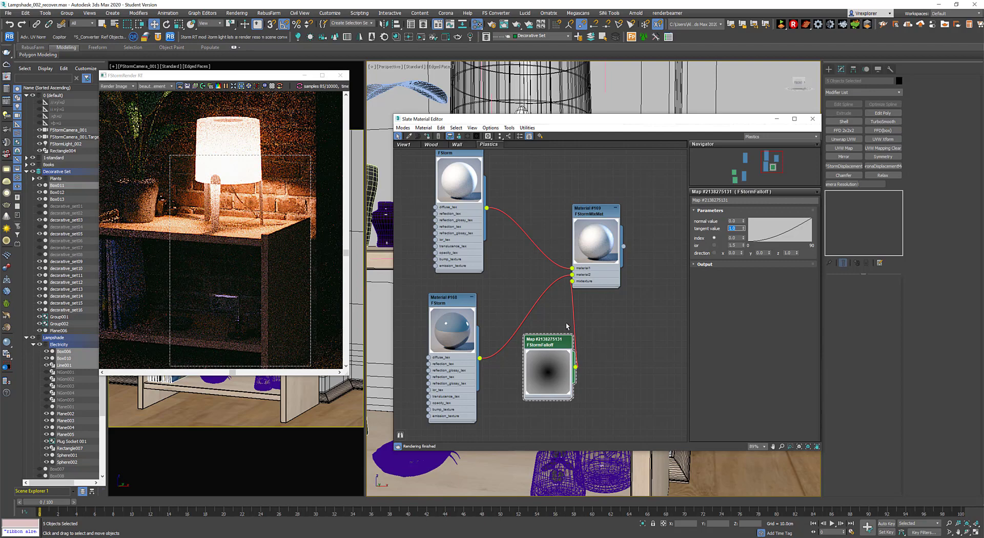
{"action": "scroll", "coordinate": [232, 301], "scroll_direction": "up", "scroll_amount": 3}
{"action": "scroll", "coordinate": [254, 287], "scroll_direction": "down", "scroll_amount": 3}
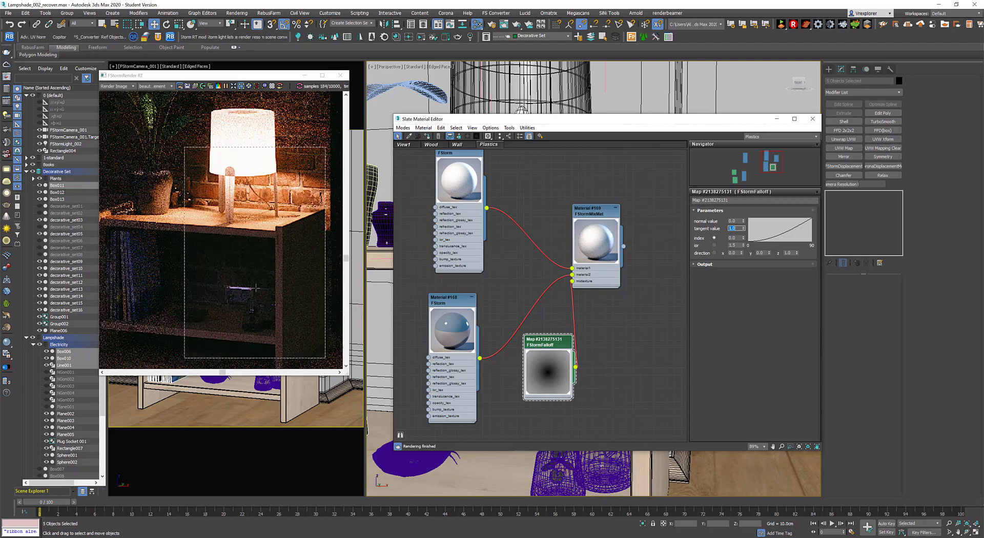
{"action": "right_click", "coordinate": [619, 330]}
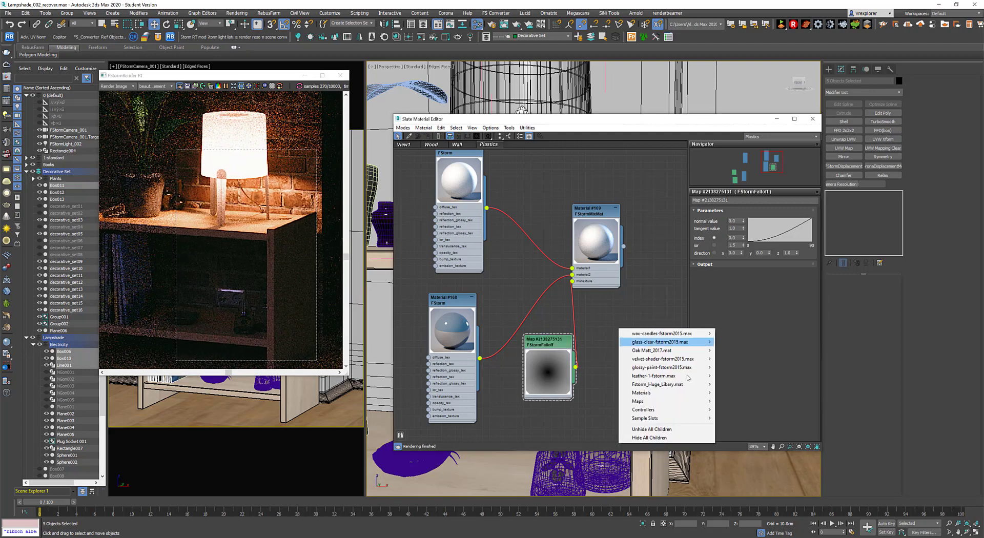
{"action": "mouse_move", "coordinate": [646, 392]}
{"action": "mouse_move", "coordinate": [744, 420]}
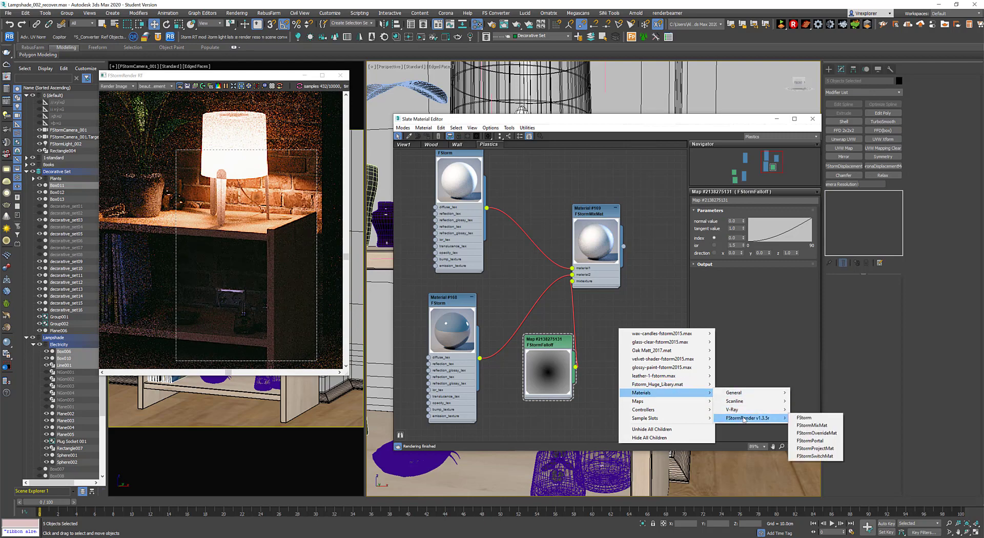
{"action": "left_click", "coordinate": [627, 313]}
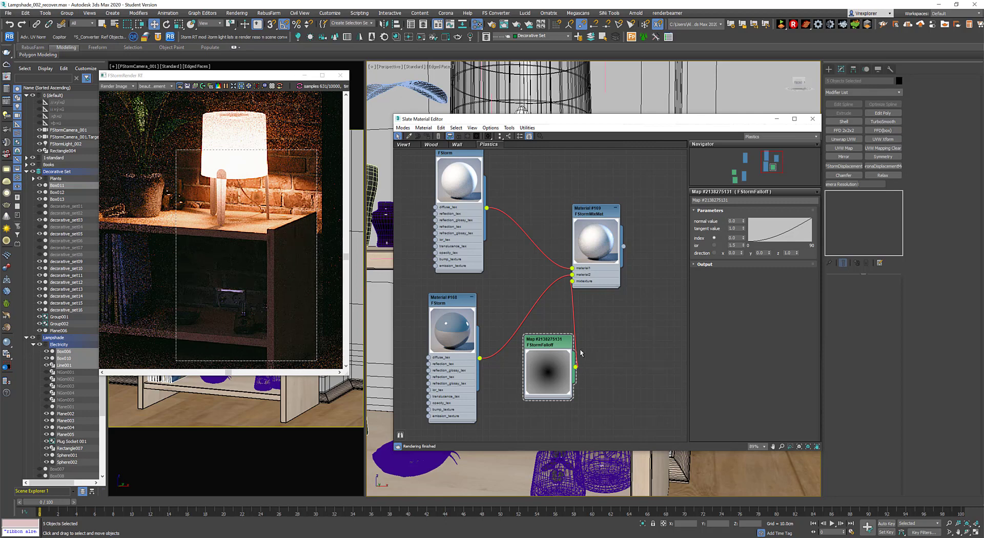
{"action": "left_click", "coordinate": [548, 343]}
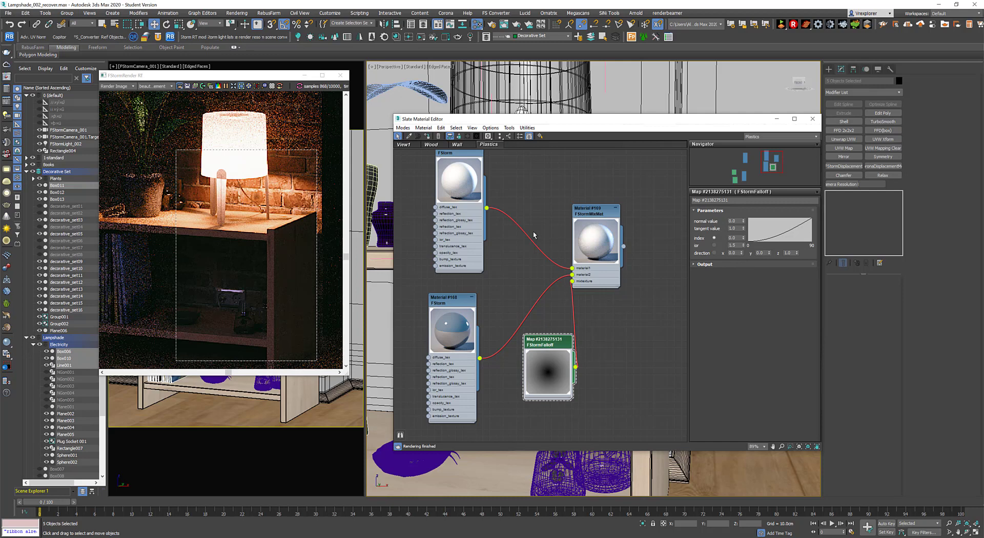
- Assign the Plastic Base 01 material to the selected objects
{"action": "left_click", "coordinate": [467, 167]}
{"action": "right_click", "coordinate": [473, 162]}
{"action": "left_click", "coordinate": [505, 290]}
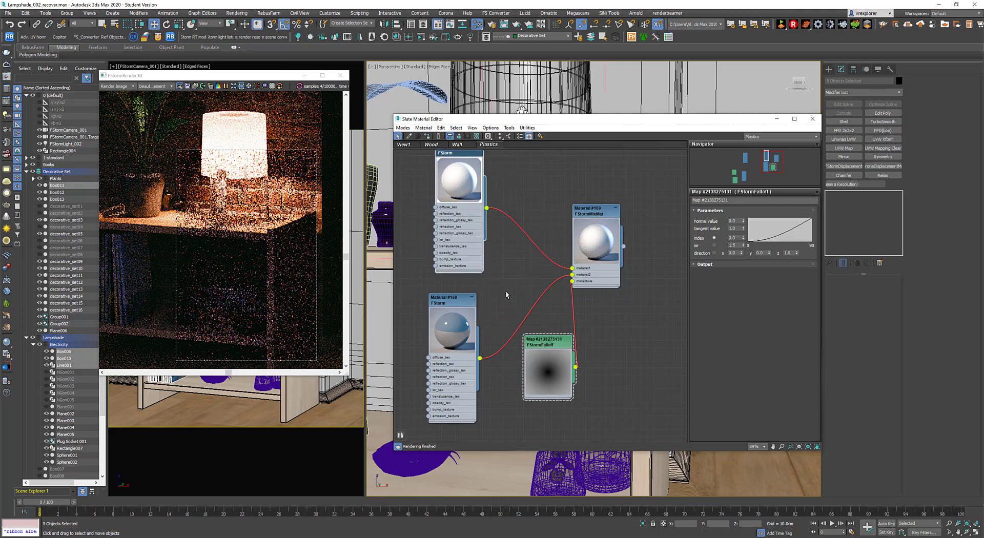
- Delete the falloff map and set the FStormMixMat's mix value to 0.2
{"action": "left_click", "coordinate": [588, 209]}
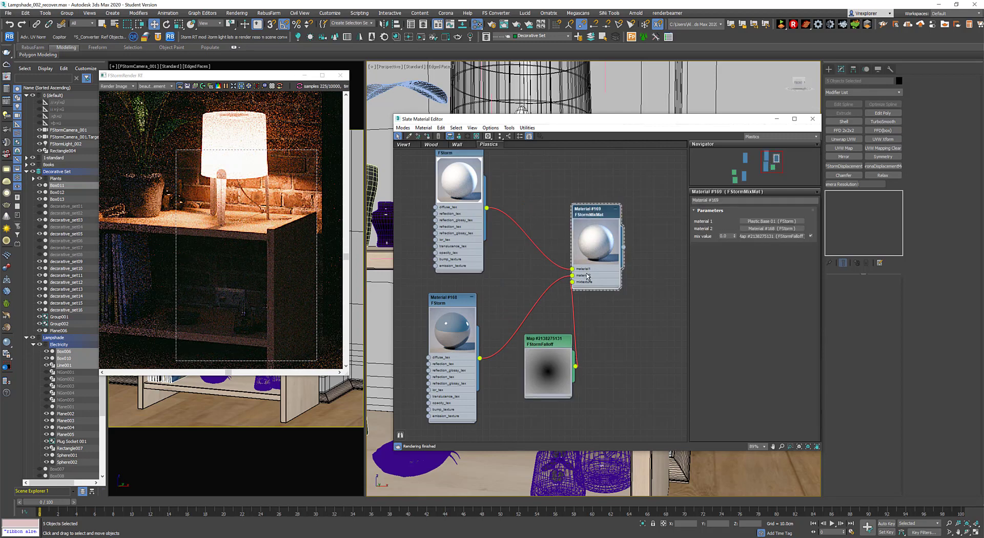
{"action": "left_click", "coordinate": [567, 350]}
{"action": "key", "text": "Delete"}
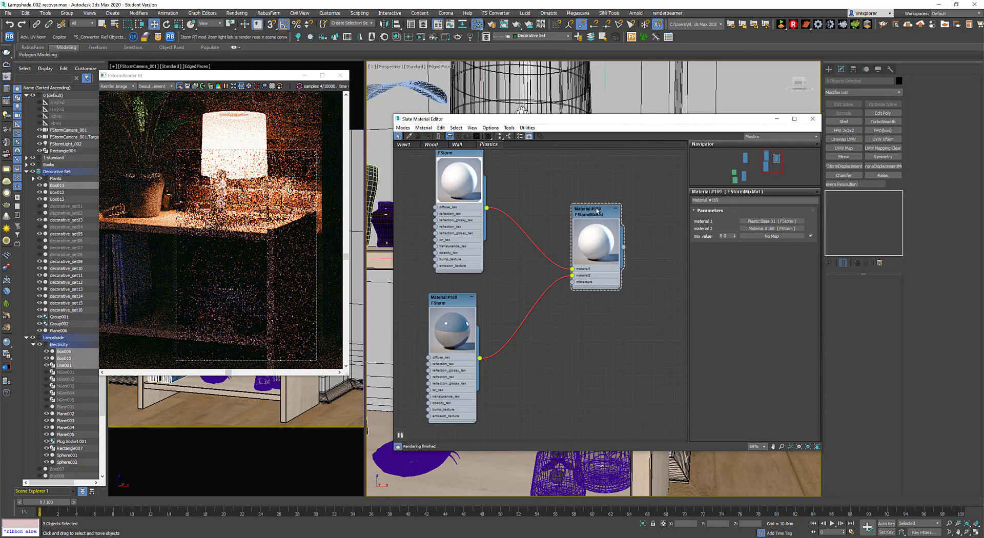
{"action": "left_click", "coordinate": [727, 237]}
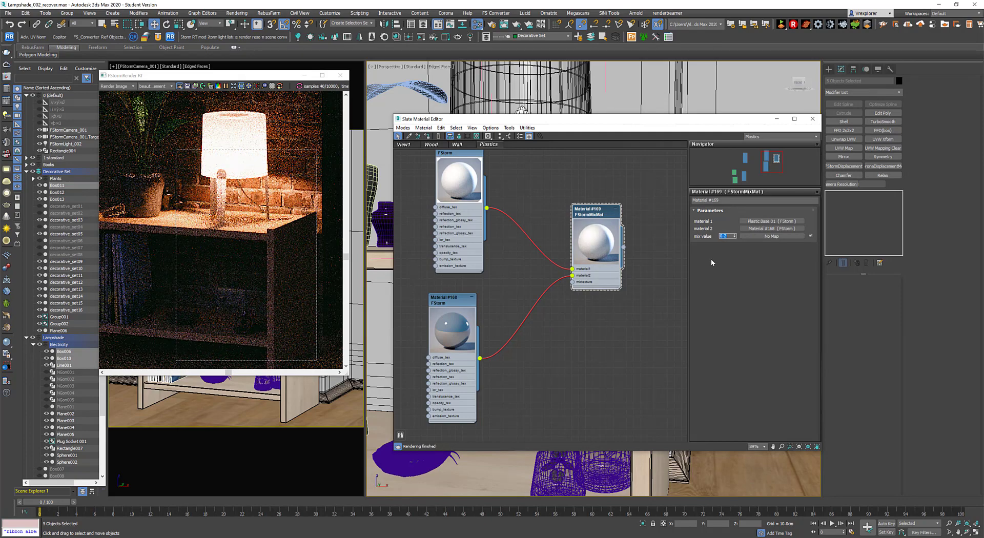
- Lighten the diffuse color of Plastic Base 01 to a neutral value of about 218
{"action": "left_click", "coordinate": [454, 303]}
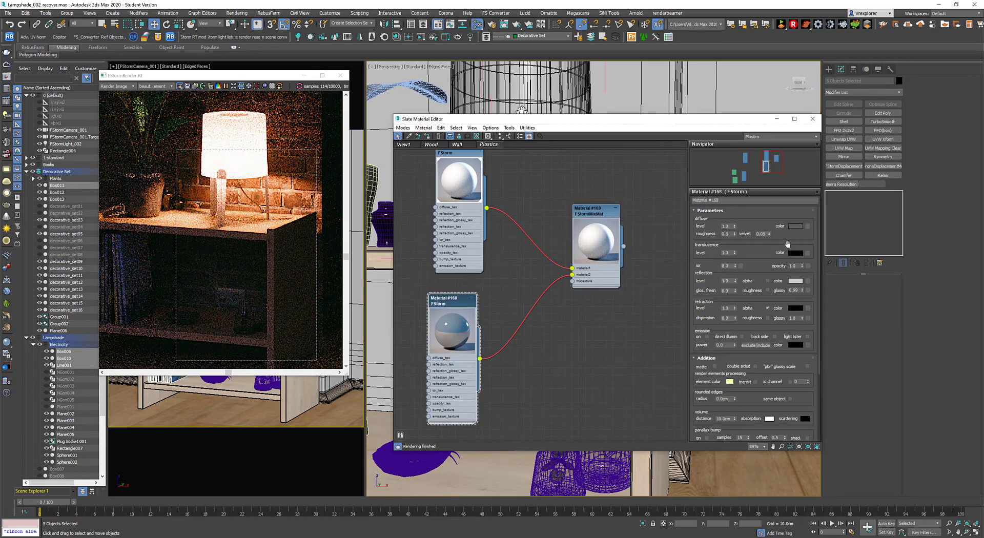
{"action": "middle_click_drag", "start_coordinate": [504, 188], "coordinate": [507, 203]}
{"action": "left_click", "coordinate": [461, 194]}
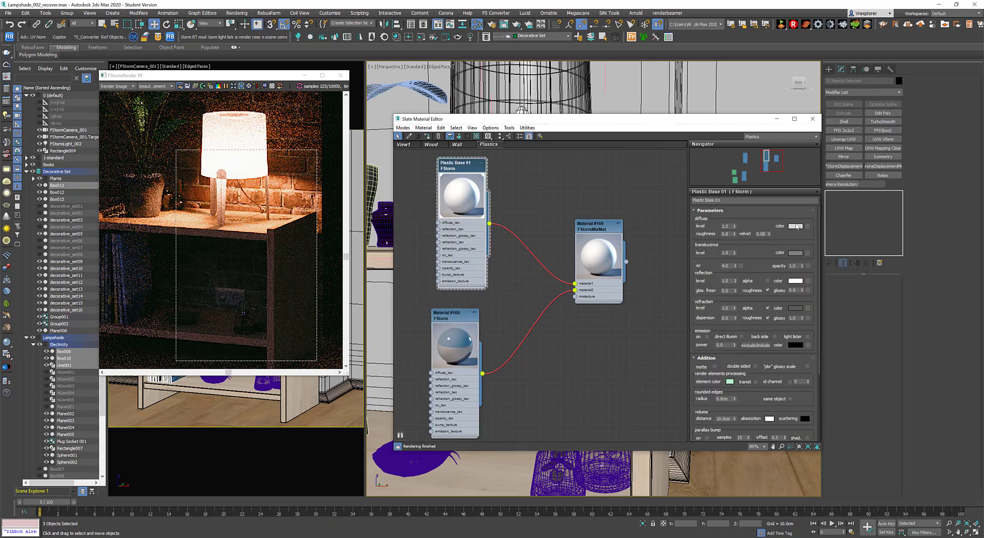
{"action": "right_click", "coordinate": [798, 227]}
{"action": "left_click", "coordinate": [795, 226]}
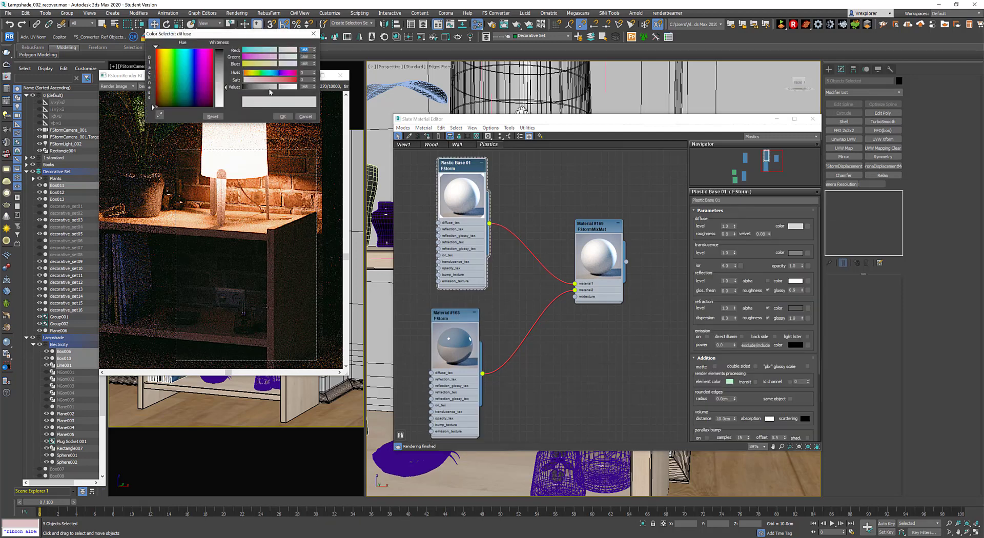
{"action": "left_click", "coordinate": [287, 87]}
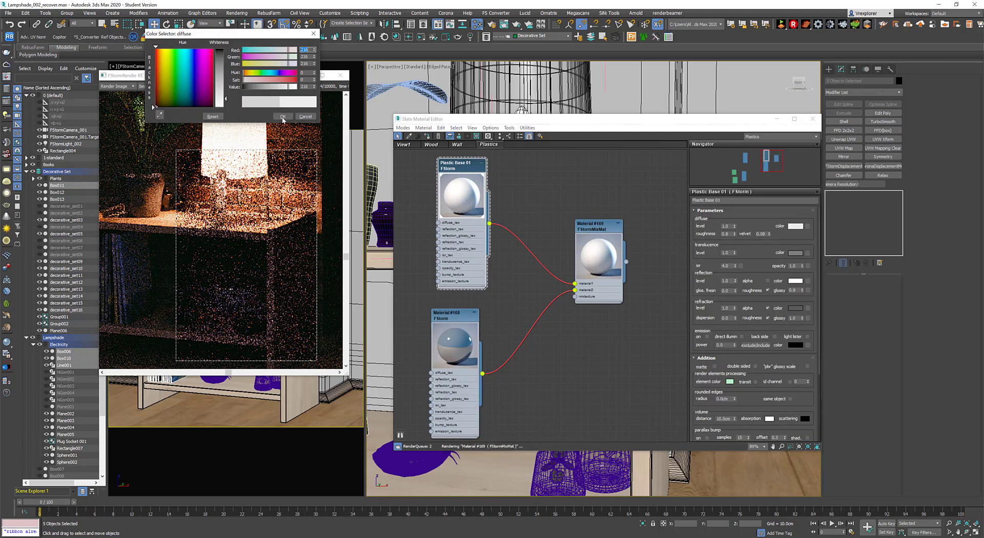
{"action": "left_click", "coordinate": [283, 116]}
- Copy the diffuse color of Plastic Base 01 and paste it into the diffuse color of Material #168
{"action": "right_click", "coordinate": [811, 229]}
{"action": "left_click", "coordinate": [815, 235]}
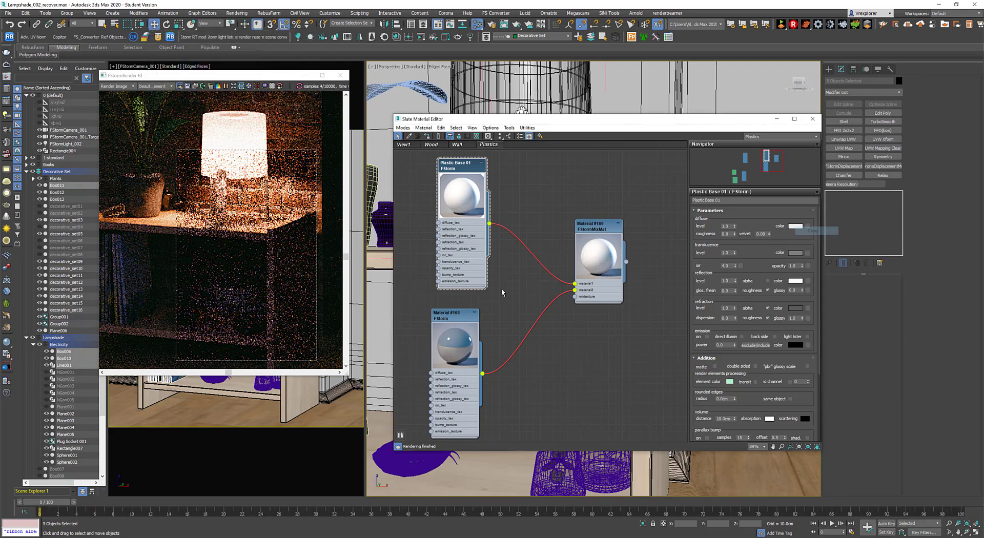
{"action": "left_click", "coordinate": [454, 348]}
{"action": "right_click", "coordinate": [819, 230]}
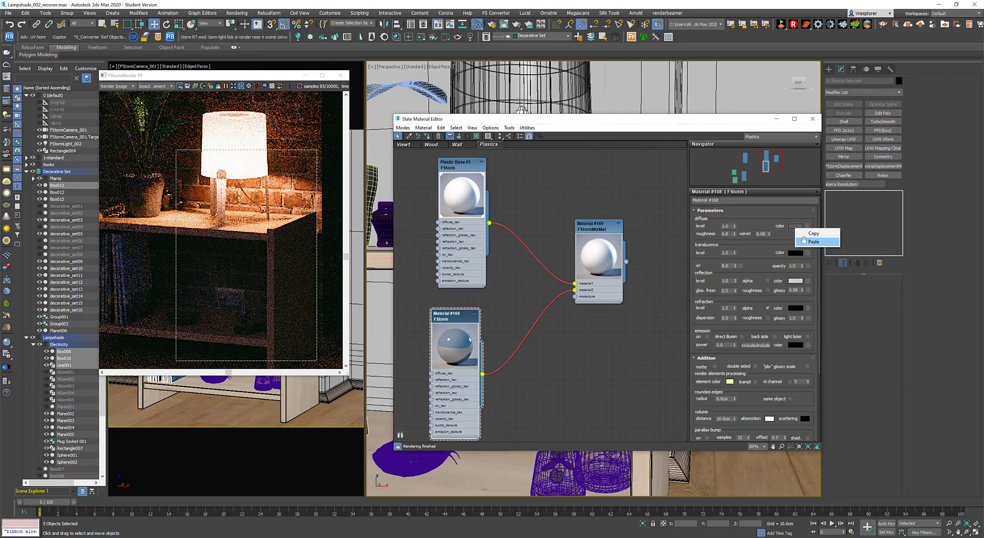
{"action": "left_click", "coordinate": [815, 240]}
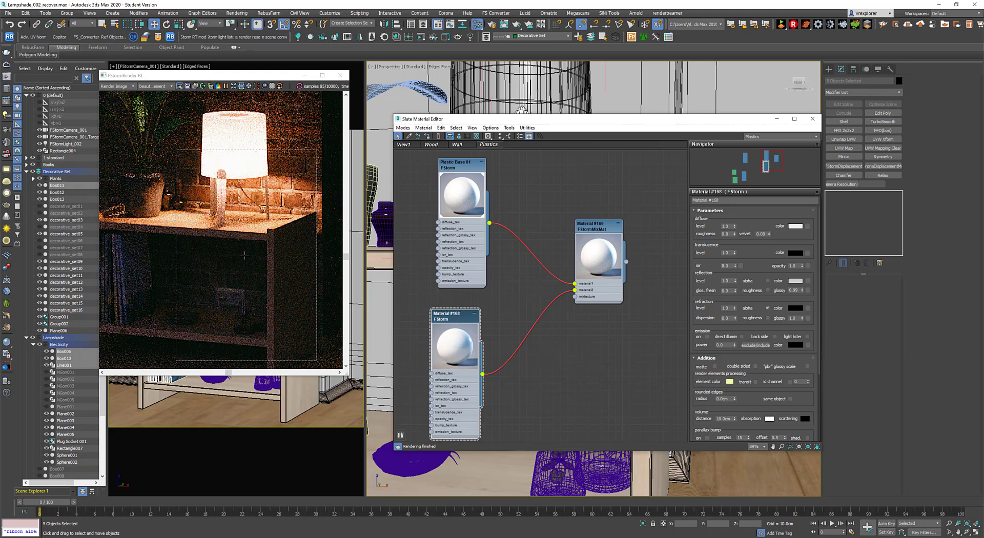
- Assign the FStormMixMat, Material #169, to the selected objects
{"action": "middle_click_drag", "start_coordinate": [251, 279], "coordinate": [241, 275]}
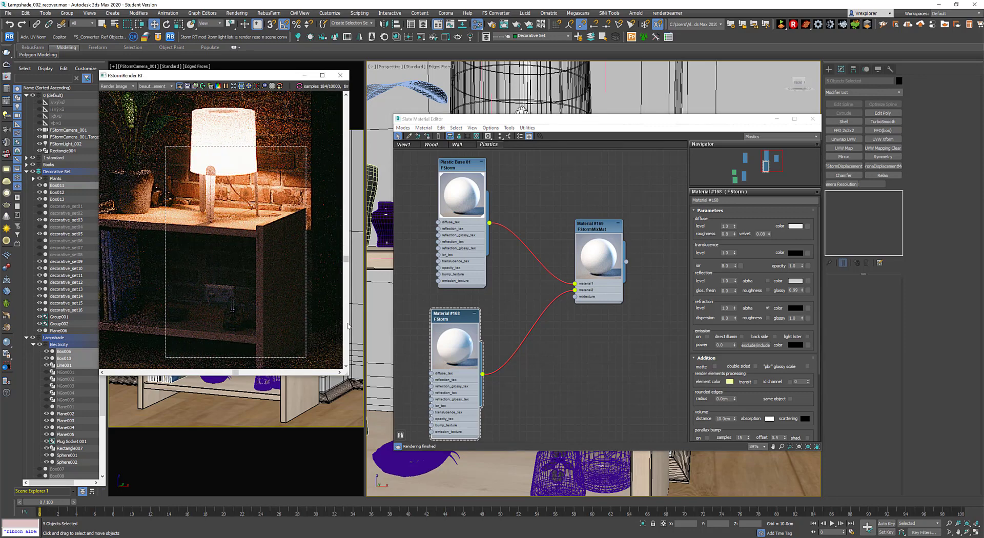
{"action": "right_click", "coordinate": [589, 224]}
{"action": "left_click", "coordinate": [604, 236]}
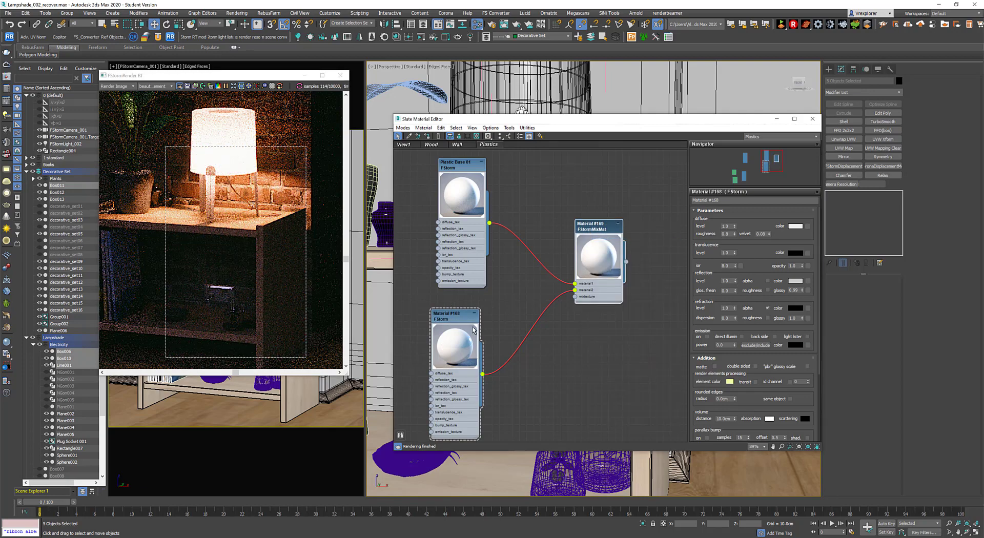
- Reset the mix material's mix value to 0 and limit the render region to the plug box inside the shelf
{"action": "left_click", "coordinate": [597, 233]}
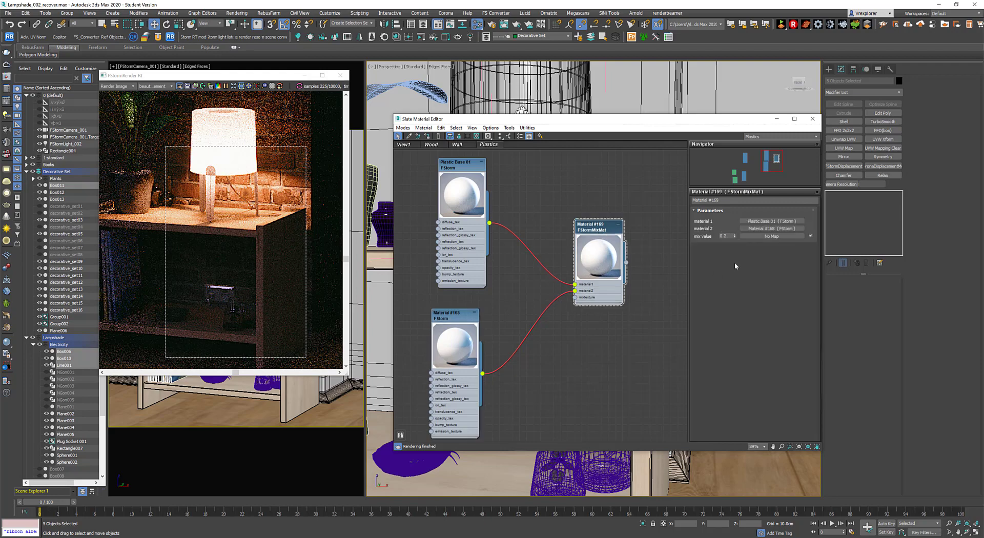
{"action": "left_click", "coordinate": [734, 237]}
{"action": "right_click", "coordinate": [734, 237]}
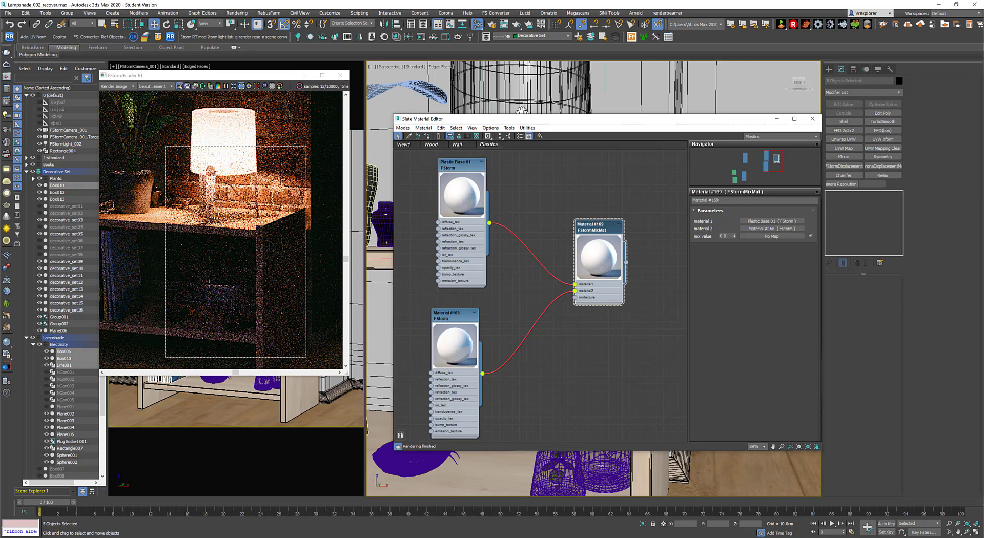
{"action": "left_click_drag", "start_coordinate": [193, 275], "coordinate": [257, 313]}
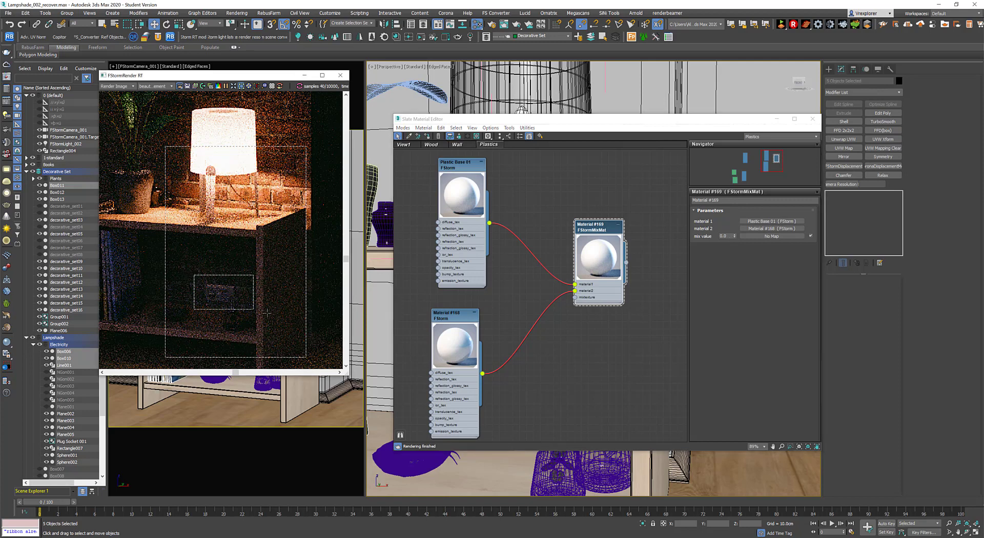
- Test a mix value of 1 on the FStormMixMat and set the mix value to 0.1
{"action": "left_click", "coordinate": [727, 237]}
{"action": "type", "text": "1"}
{"action": "key", "text": "Return"}
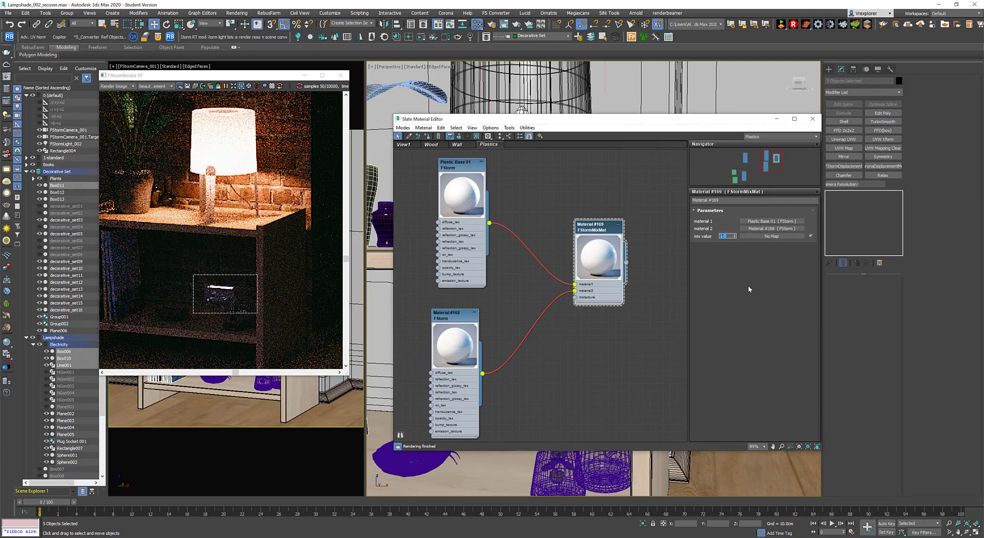
{"action": "type", "text": "0.1"}
{"action": "key", "text": "Return"}
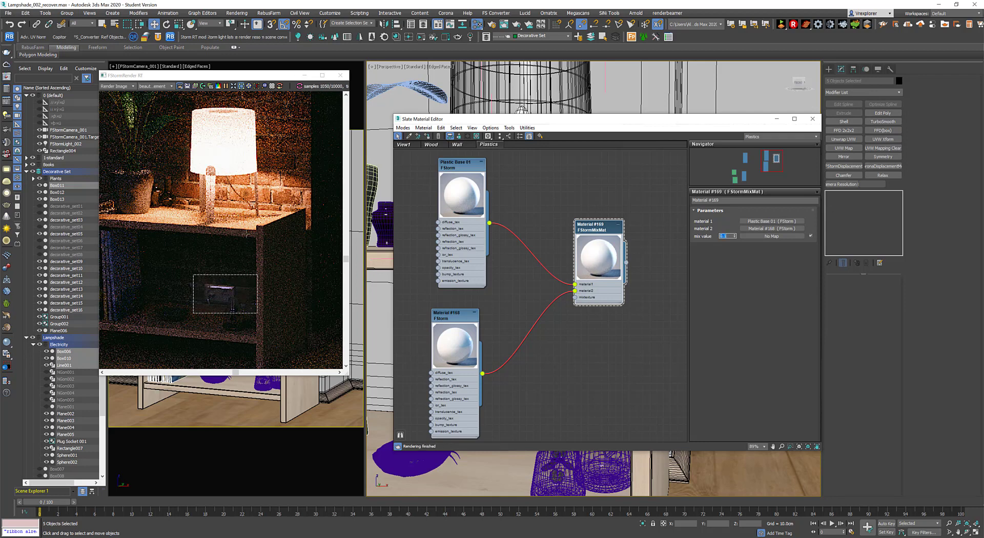
{"action": "scroll", "coordinate": [221, 251], "scroll_direction": "up", "scroll_amount": 5}
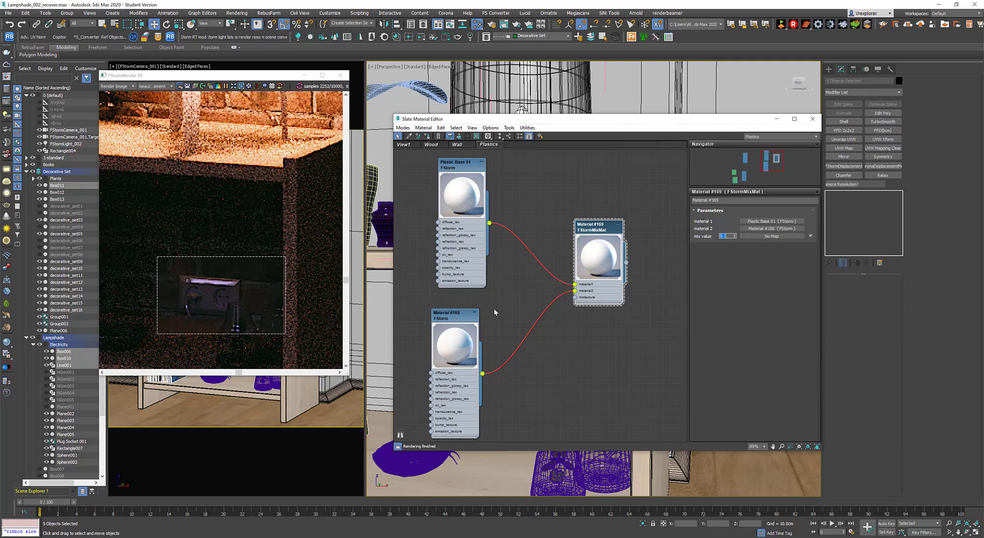
- Set the IOR of Material #168 to 4 and add a render region around the lamp's lower half and the tabletop
{"action": "double_click", "coordinate": [457, 320]}
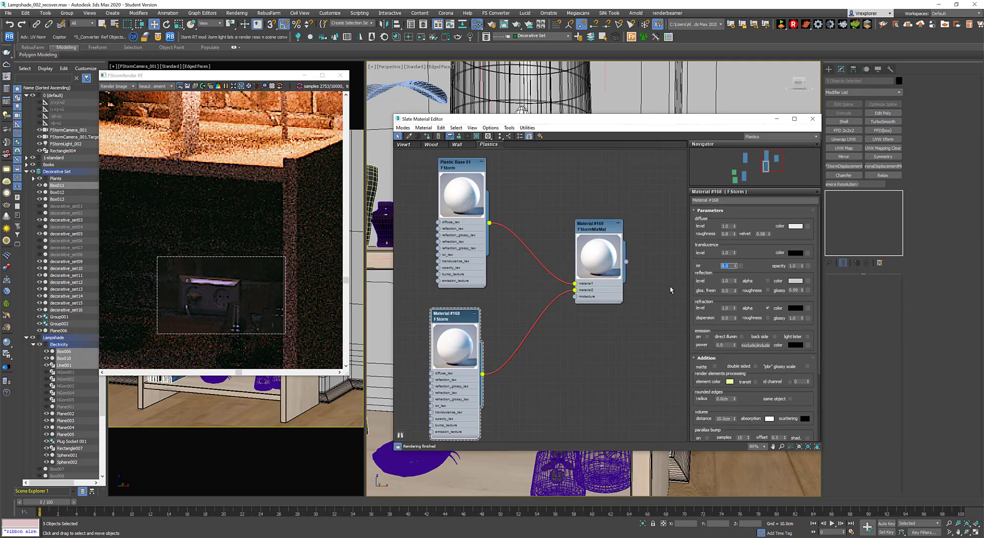
{"action": "type", "text": "4"}
{"action": "key", "text": "Return"}
{"action": "scroll", "coordinate": [235, 291], "scroll_direction": "down", "scroll_amount": 1}
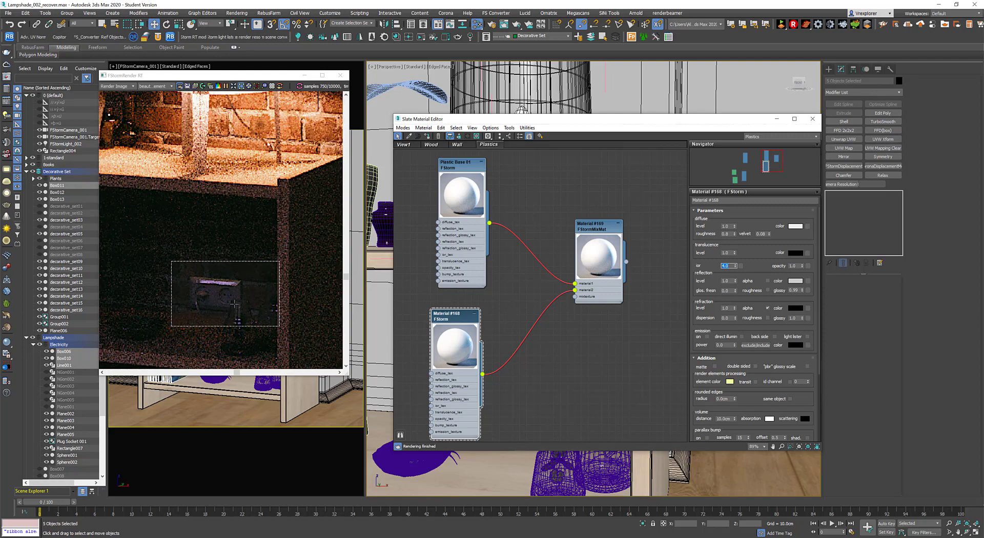
{"action": "scroll", "coordinate": [234, 304], "scroll_direction": "down", "scroll_amount": 2}
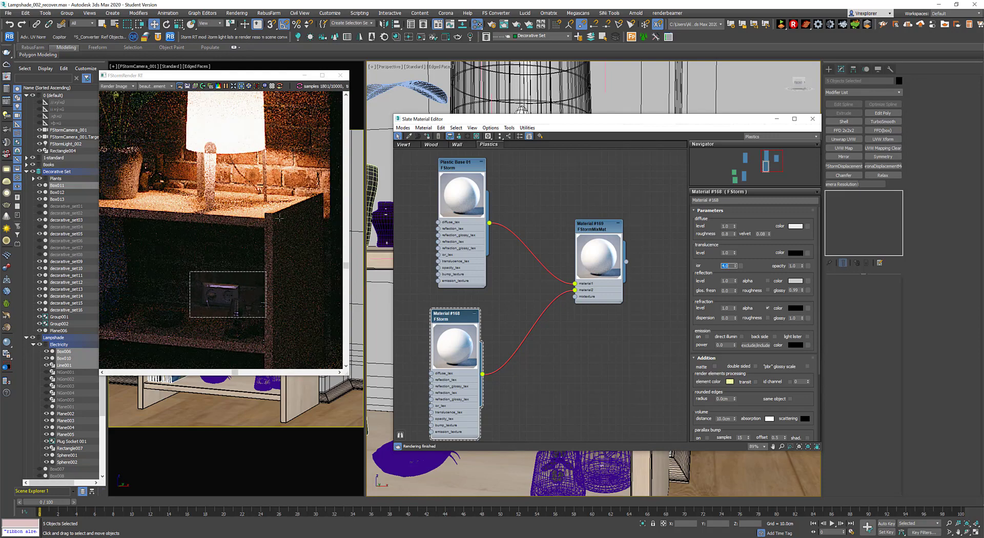
{"action": "left_click_drag", "start_coordinate": [187, 125], "coordinate": [294, 239]}
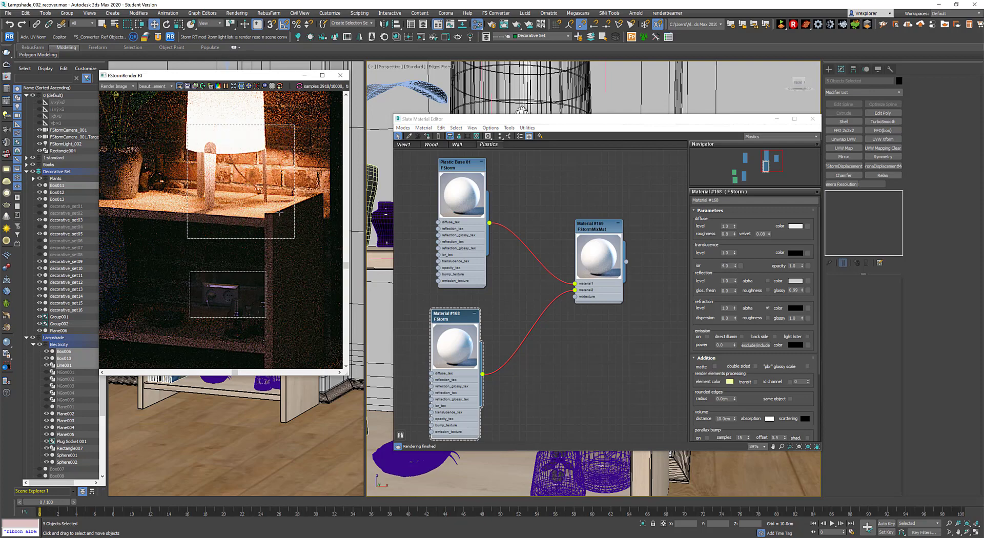
- Select the cable part Box011 in the camera view and frame it in a perspective view
{"action": "left_click_drag", "start_coordinate": [269, 78], "coordinate": [736, 111]}
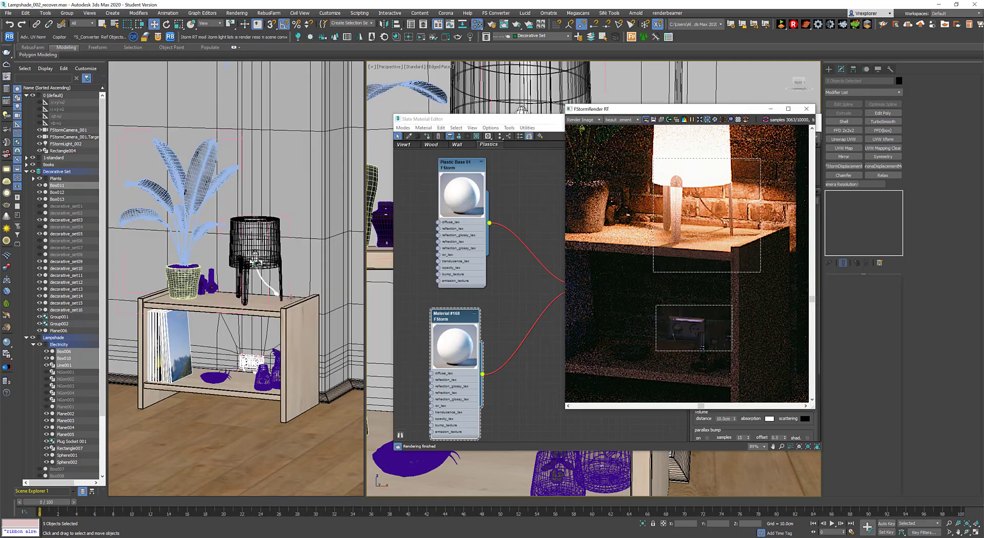
{"action": "right_click", "coordinate": [286, 313]}
{"action": "left_click", "coordinate": [277, 293]}
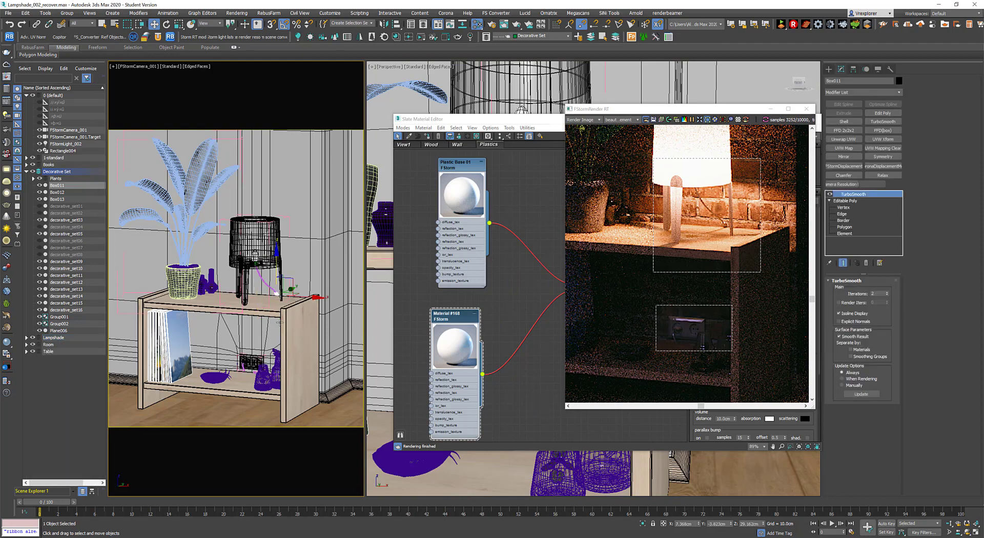
{"action": "key", "text": "p"}
{"action": "key", "text": "z"}
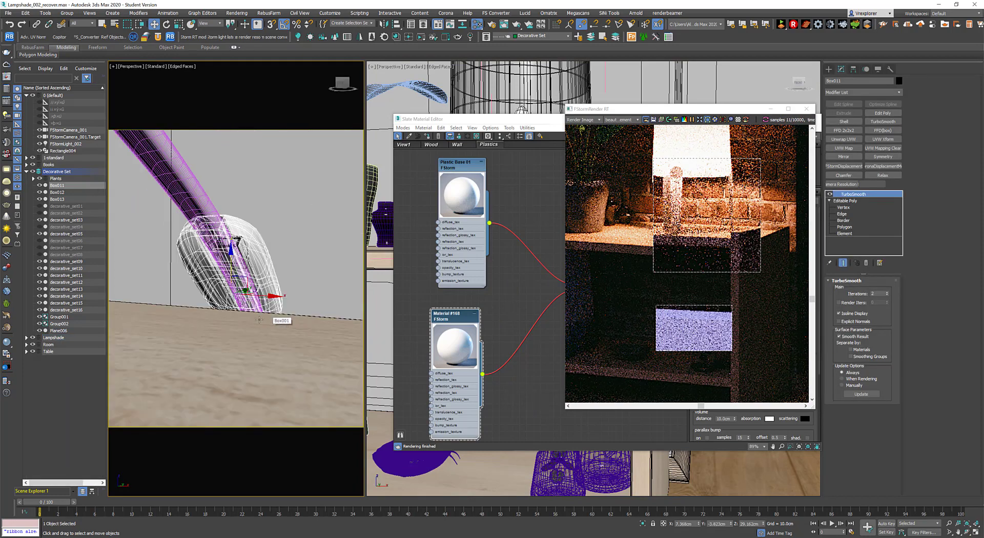
{"action": "middle_click_drag", "start_coordinate": [268, 322], "coordinate": [279, 296], "text": "alt"}
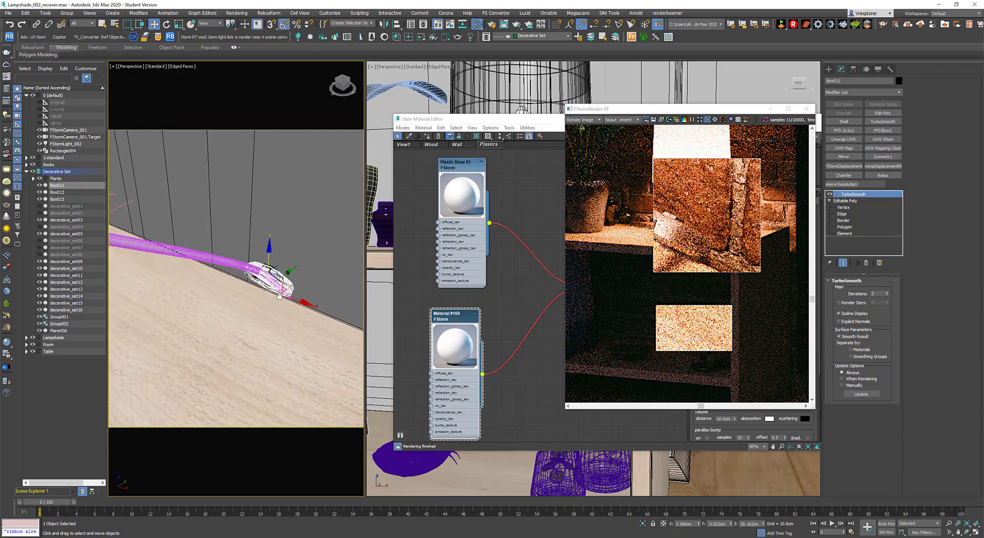
- Aim the perspective view at the plug socket inside the shelf and limit the render region to it
{"action": "left_click_drag", "start_coordinate": [704, 108], "coordinate": [507, 105]}
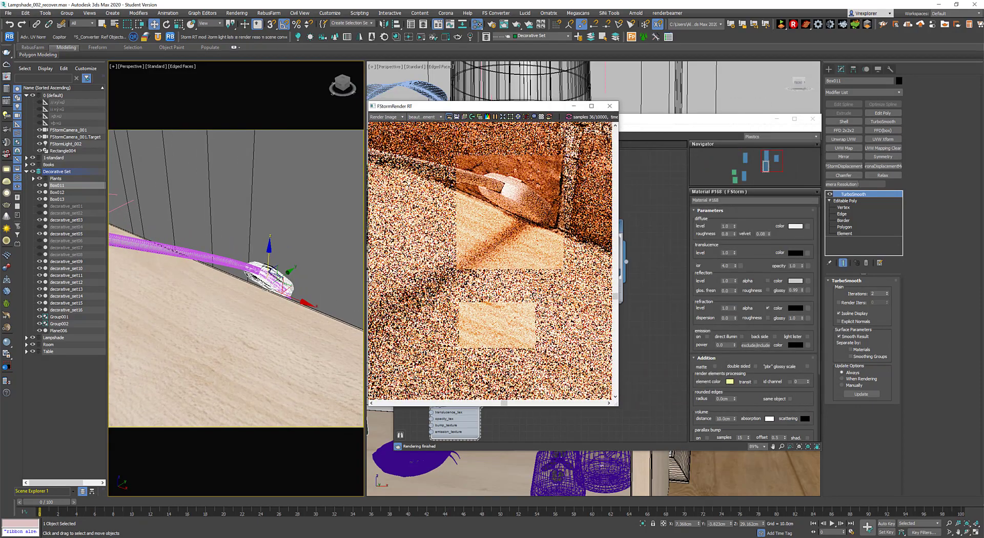
{"action": "mouse_move", "coordinate": [283, 312]}
{"action": "middle_mouse_down", "text": "alt"}
{"action": "mouse_move", "coordinate": [265, 322]}
{"action": "mouse_move", "coordinate": [283, 228]}
{"action": "mouse_move", "coordinate": [283, 310]}
{"action": "middle_mouse_up", "text": "alt"}
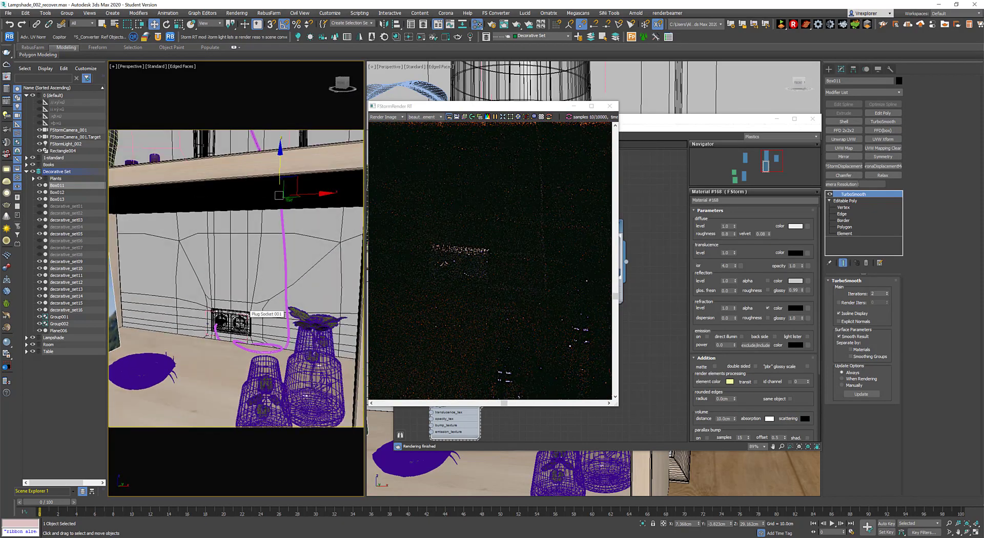
{"action": "middle_click_drag", "start_coordinate": [287, 291], "coordinate": [279, 356]}
{"action": "scroll", "coordinate": [258, 370], "scroll_direction": "down", "scroll_amount": 2}
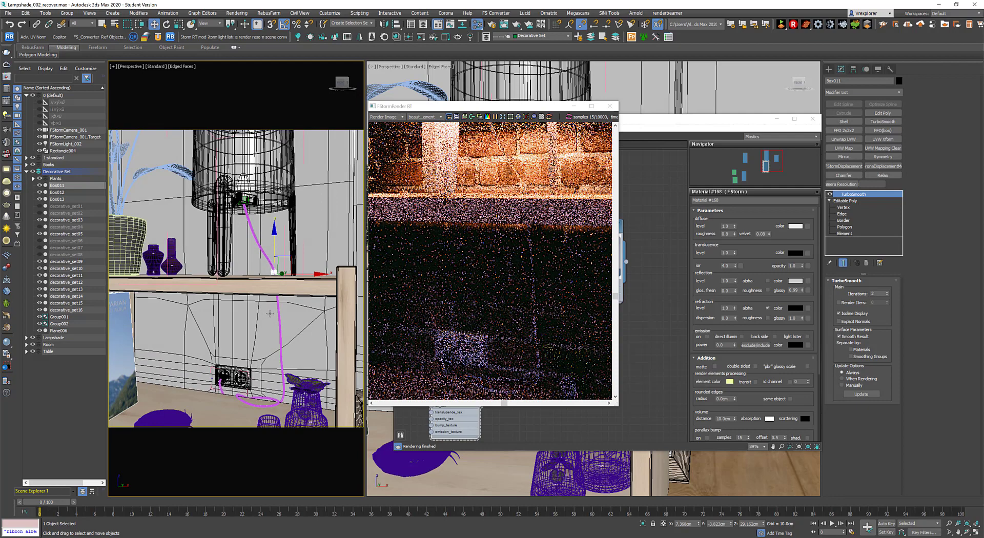
{"action": "left_click", "coordinate": [510, 118]}
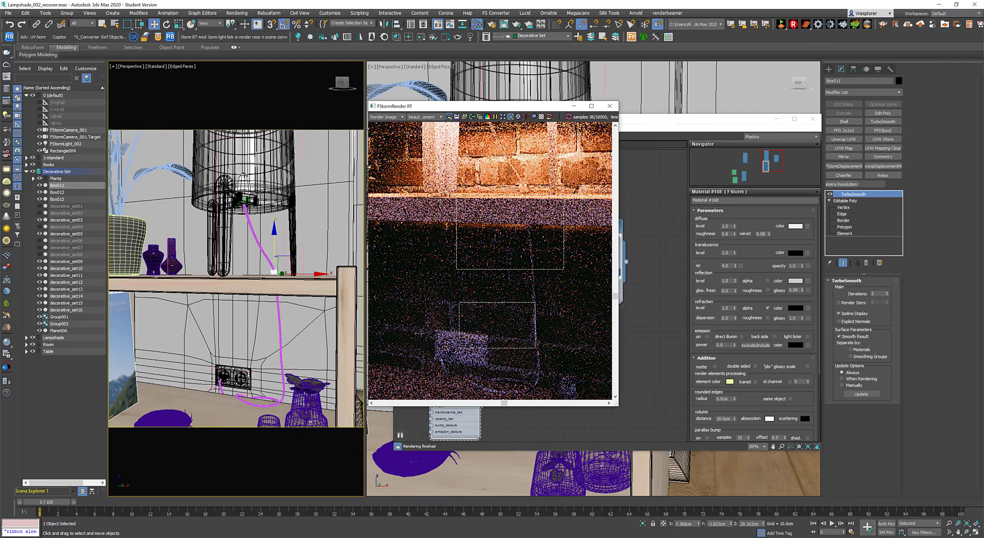
{"action": "left_click_drag", "start_coordinate": [399, 304], "coordinate": [533, 391]}
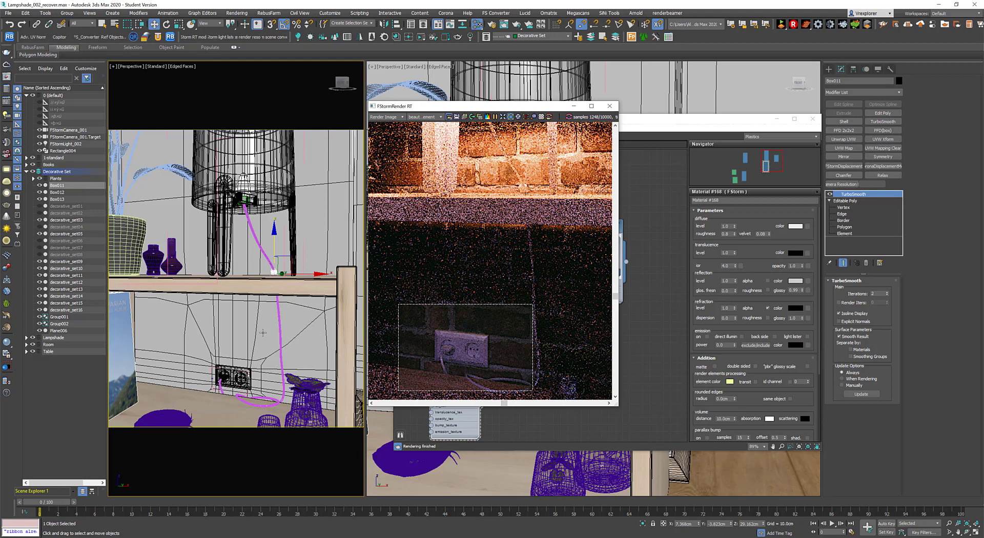
{"action": "right_click", "coordinate": [293, 336]}
{"action": "key", "text": "Escape"}
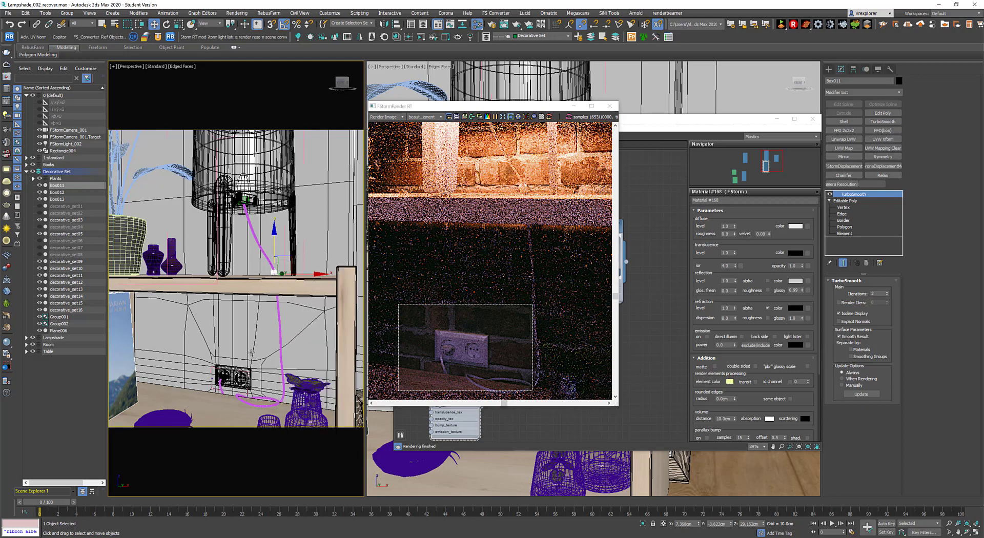
- Return the viewport to FStormCamera_001 and clear the render region to check the whole shelf in the render
{"action": "key", "text": "c"}
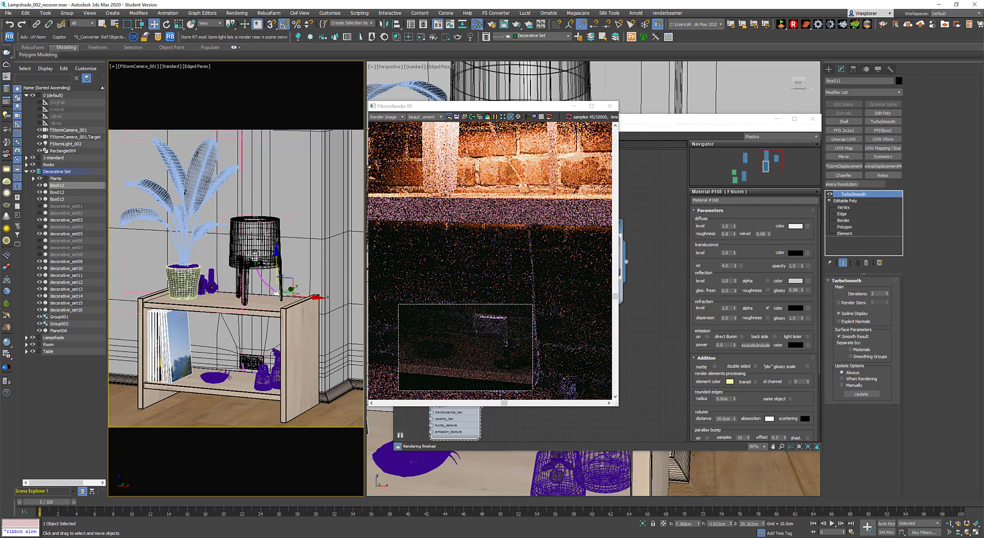
{"action": "left_click", "coordinate": [510, 117]}
{"action": "left_click_drag", "start_coordinate": [505, 106], "coordinate": [458, 88]}
{"action": "scroll", "coordinate": [444, 321], "scroll_direction": "down", "scroll_amount": 2}
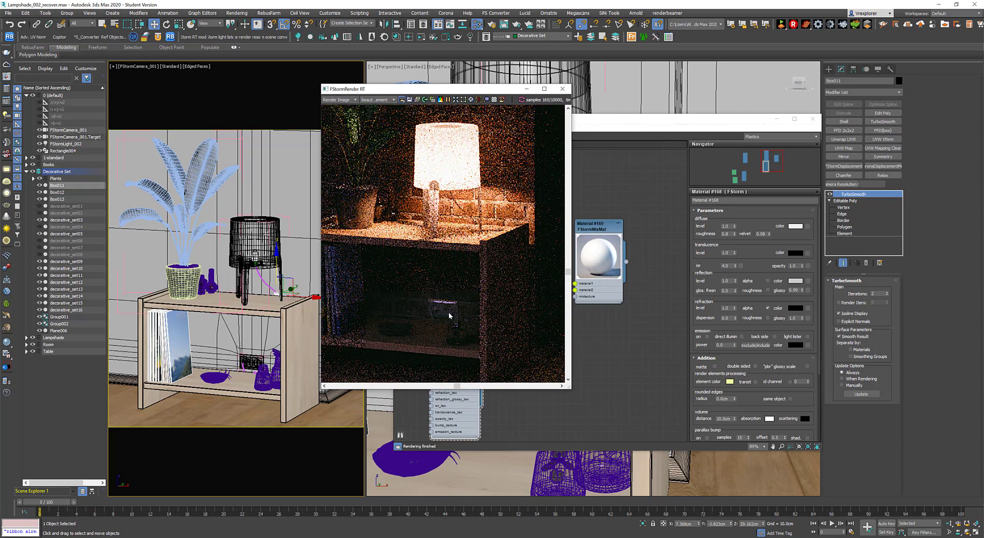
{"action": "scroll", "coordinate": [447, 314], "scroll_direction": "up", "scroll_amount": 2}
{"action": "scroll", "coordinate": [455, 303], "scroll_direction": "down", "scroll_amount": 1}
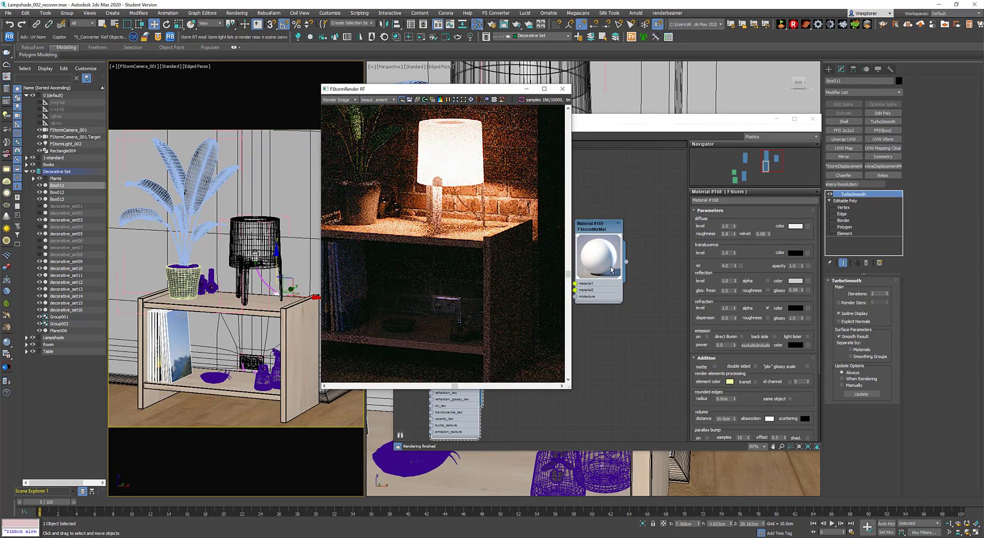
{"action": "left_click", "coordinate": [457, 411]}
{"action": "left_click_drag", "start_coordinate": [412, 93], "coordinate": [234, 71]}
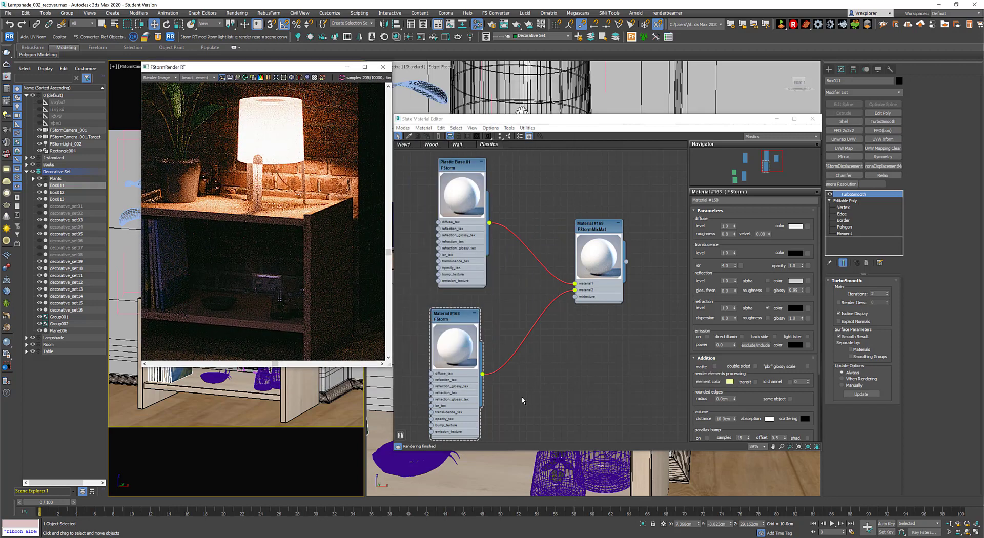
- Compare the parameters of Material #168 and Plastic Base 01, and examine the socket and shelf in the render
{"action": "left_click", "coordinate": [452, 318]}
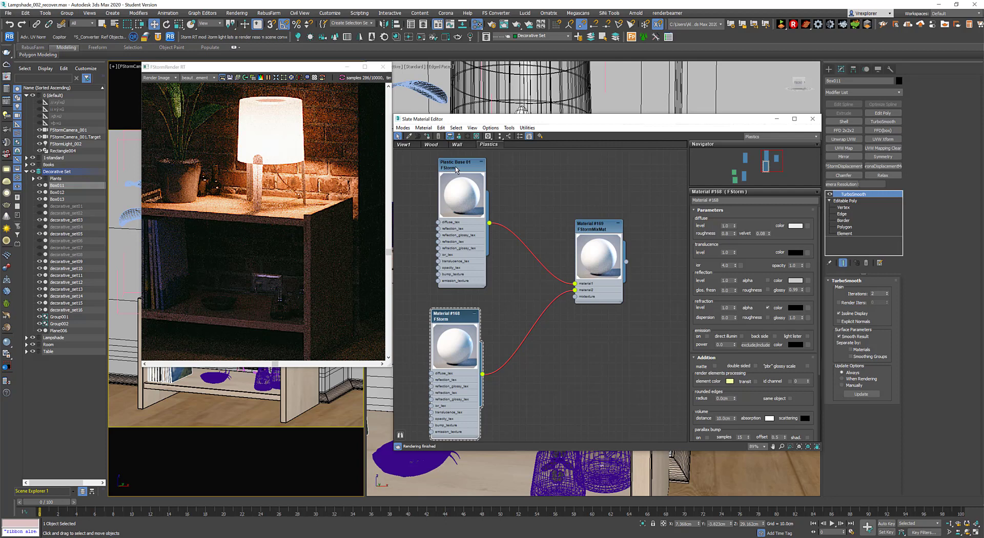
{"action": "left_click", "coordinate": [456, 170]}
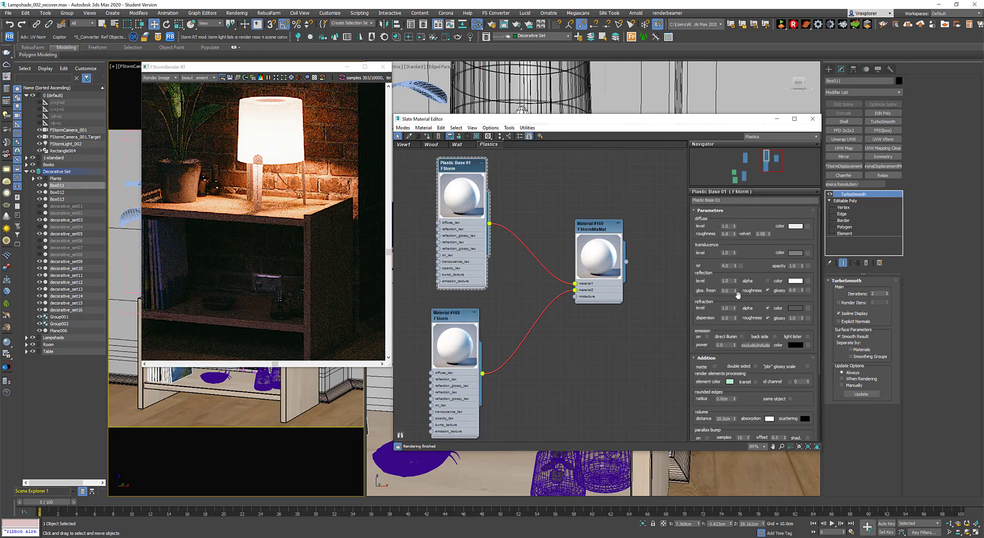
{"action": "left_click", "coordinate": [451, 318]}
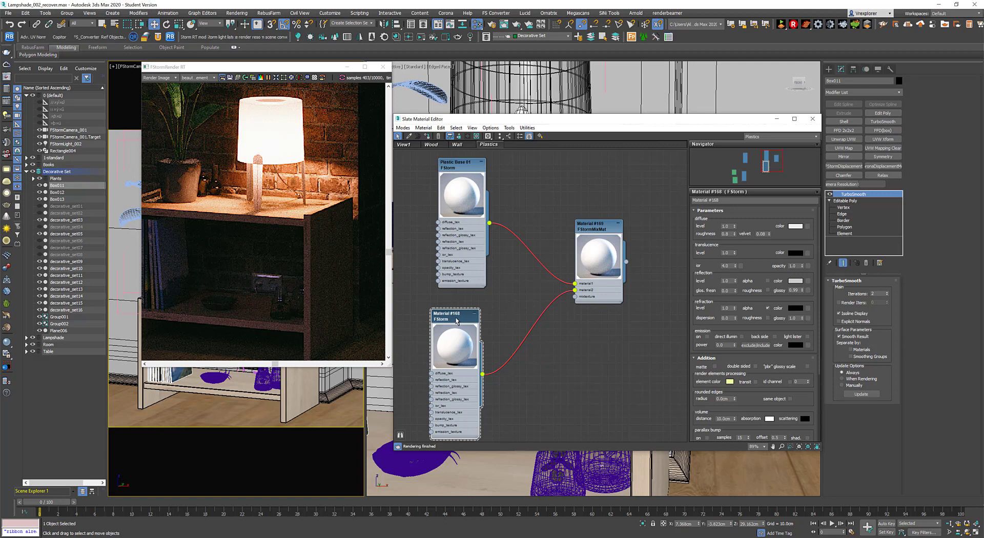
{"action": "middle_click_drag", "start_coordinate": [291, 285], "coordinate": [274, 272]}
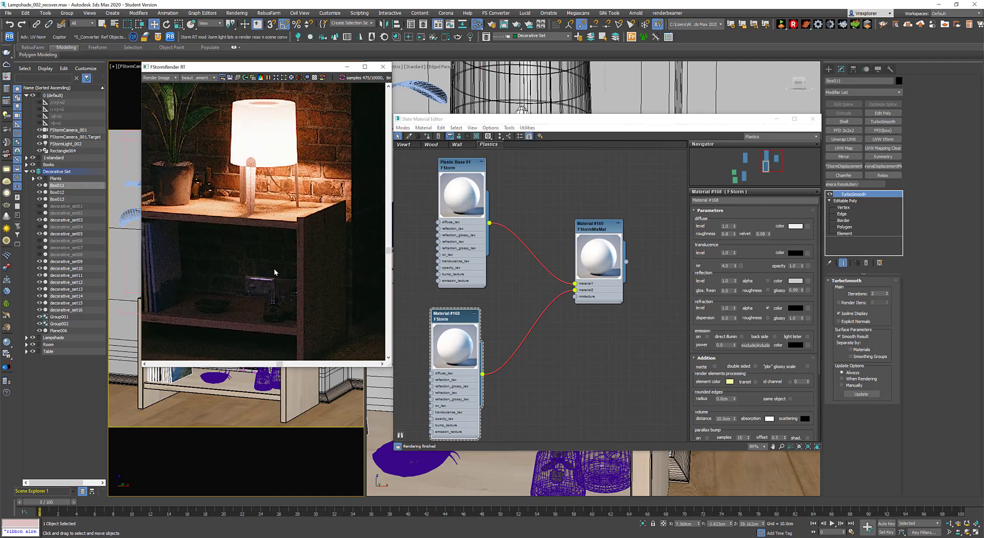
{"action": "middle_click_drag", "start_coordinate": [281, 192], "coordinate": [291, 248]}
{"action": "scroll", "coordinate": [292, 199], "scroll_direction": "down", "scroll_amount": 1}
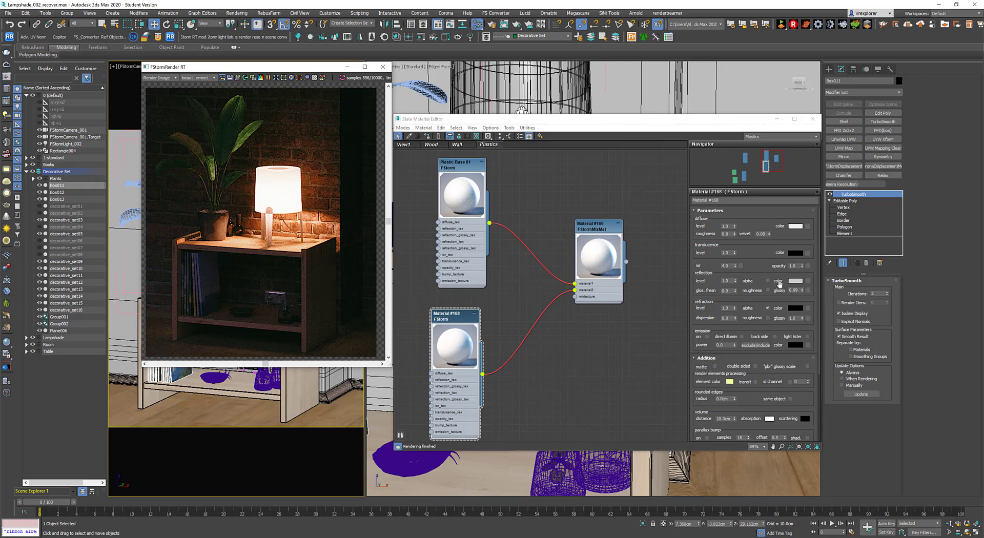
- Limit the render region to the plug socket inside the shelf and darken the reflection color of Material #168 to a mid grey
{"action": "left_click", "coordinate": [791, 282]}
{"action": "left_click", "coordinate": [792, 284]}
{"action": "left_click", "coordinate": [305, 116]}
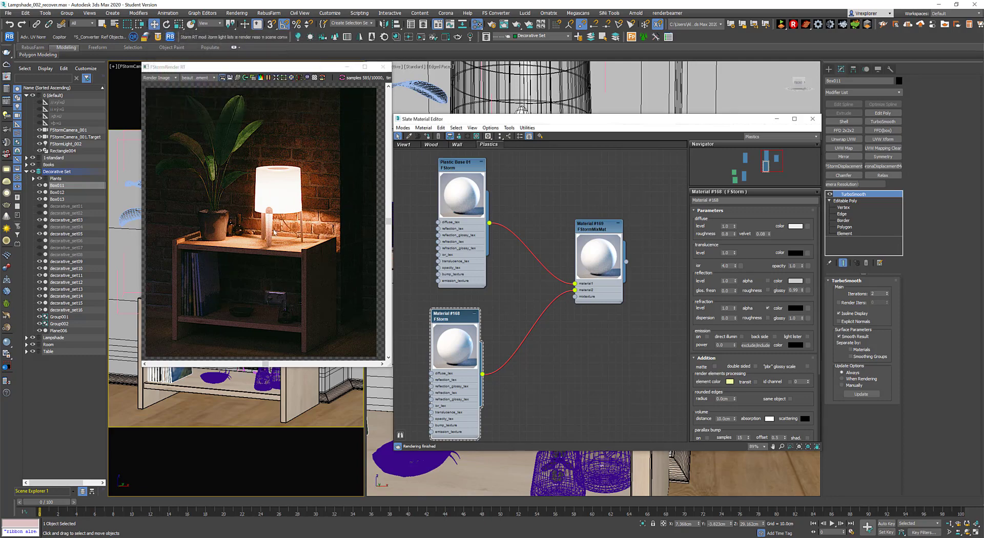
{"action": "left_click", "coordinate": [284, 78]}
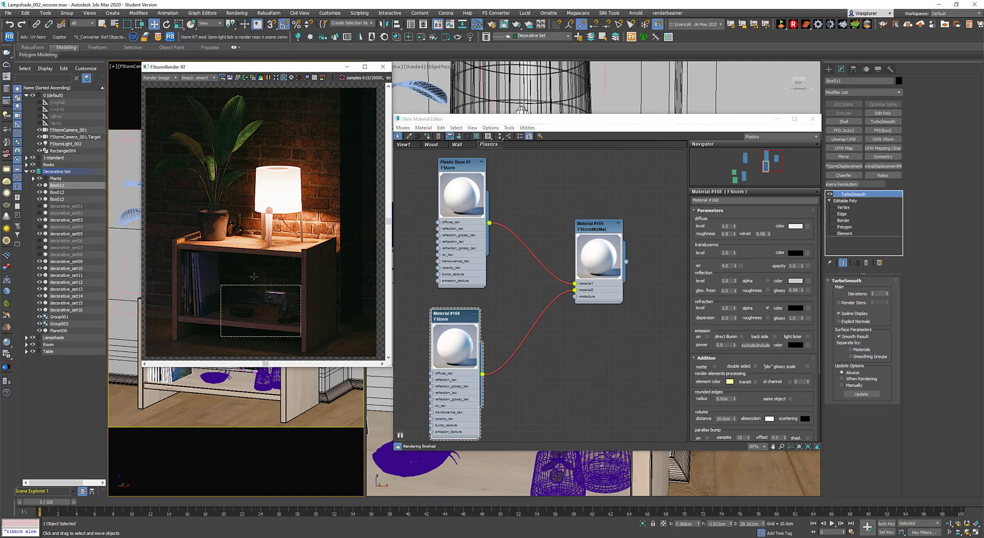
{"action": "left_click_drag", "start_coordinate": [250, 279], "coordinate": [303, 318]}
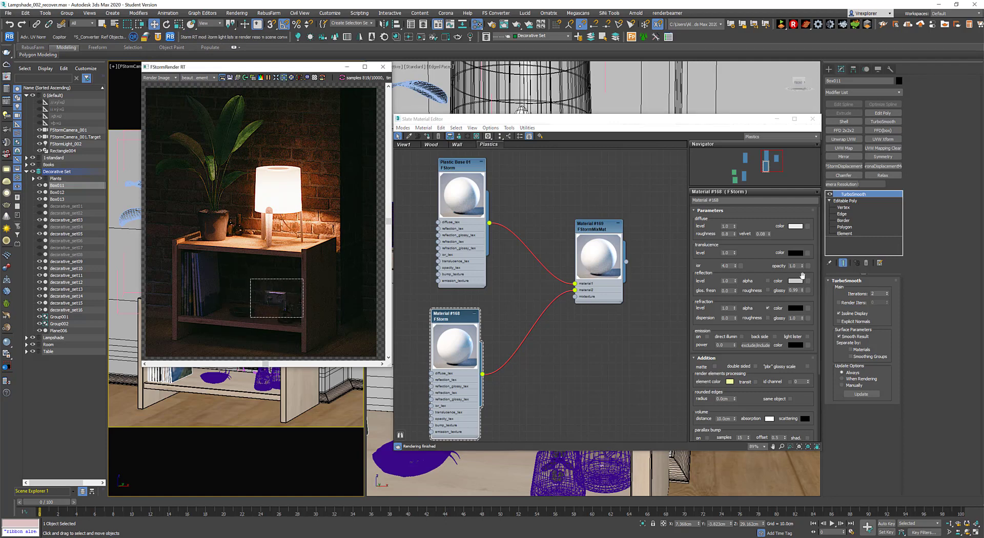
{"action": "left_click", "coordinate": [794, 281]}
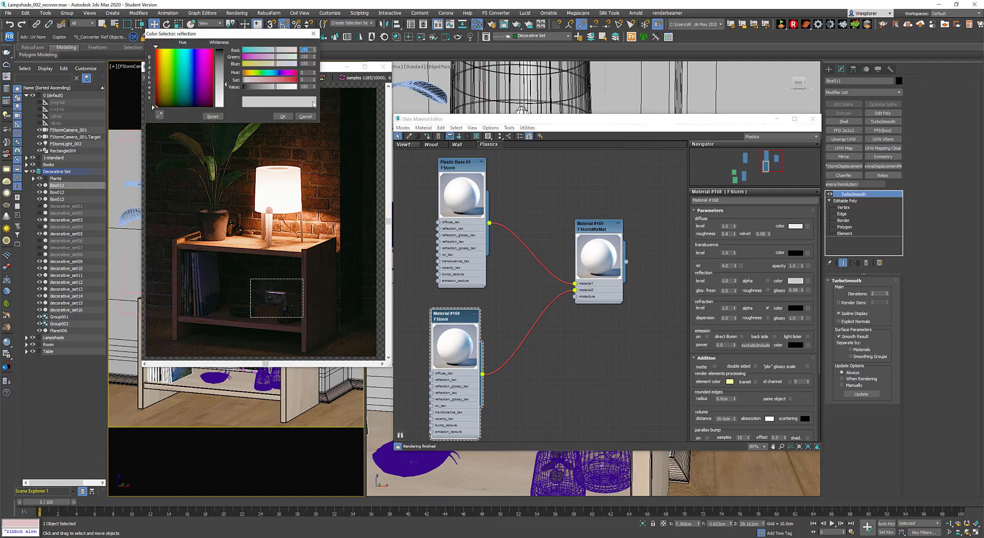
{"action": "left_click", "coordinate": [282, 116]}
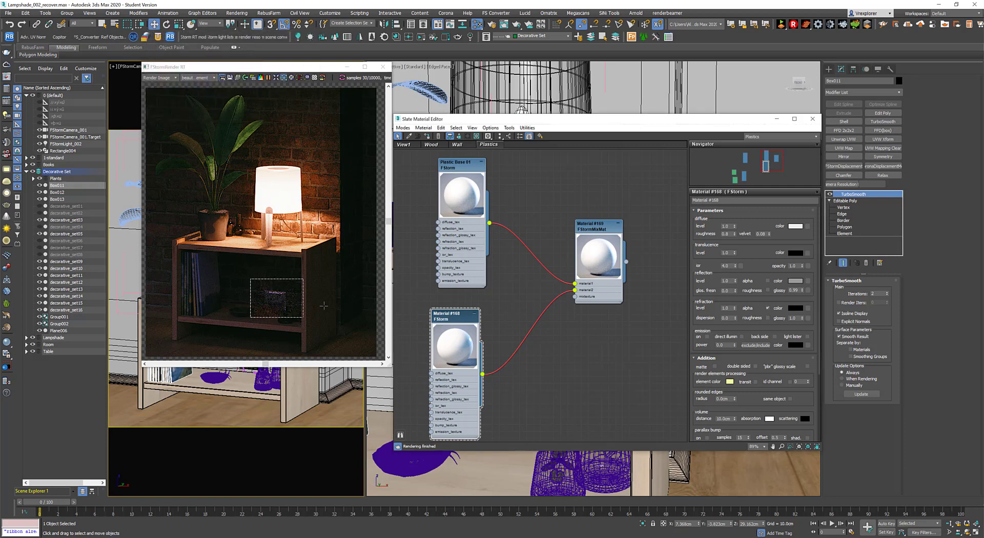
{"action": "scroll", "coordinate": [287, 302], "scroll_direction": "up", "scroll_amount": 2}
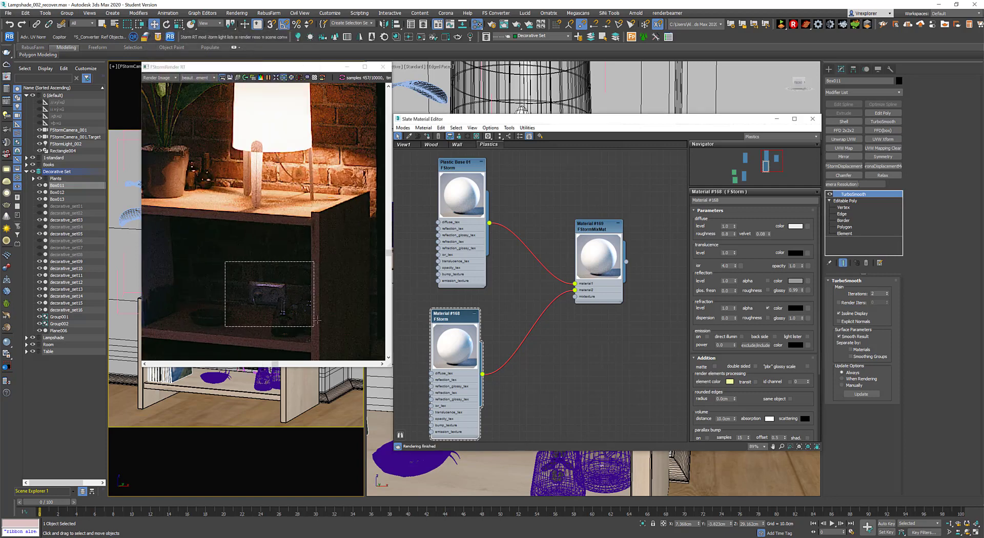
{"action": "scroll", "coordinate": [306, 305], "scroll_direction": "down", "scroll_amount": 1}
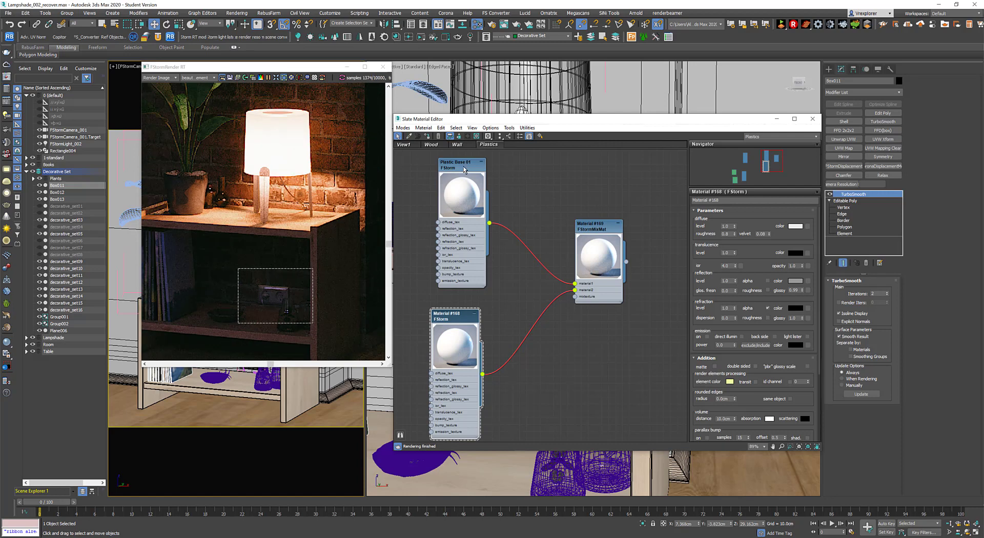
- Set the IOR of Plastic Base 01 to 3 and check the plug socket in the render
{"action": "left_click", "coordinate": [464, 170]}
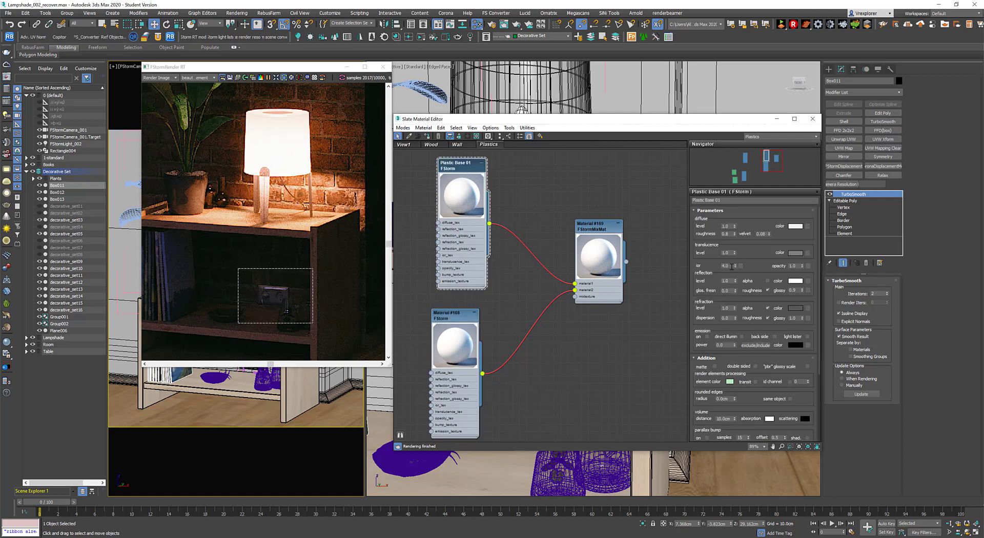
{"action": "double_click", "coordinate": [730, 266]}
{"action": "scroll", "coordinate": [276, 304], "scroll_direction": "up", "scroll_amount": 3}
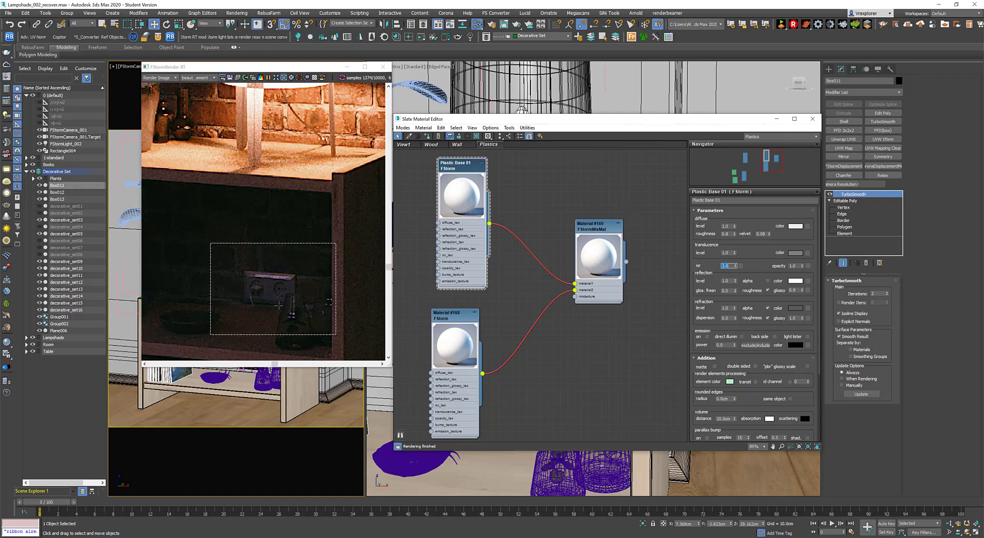
{"action": "scroll", "coordinate": [278, 305], "scroll_direction": "down", "scroll_amount": 2}
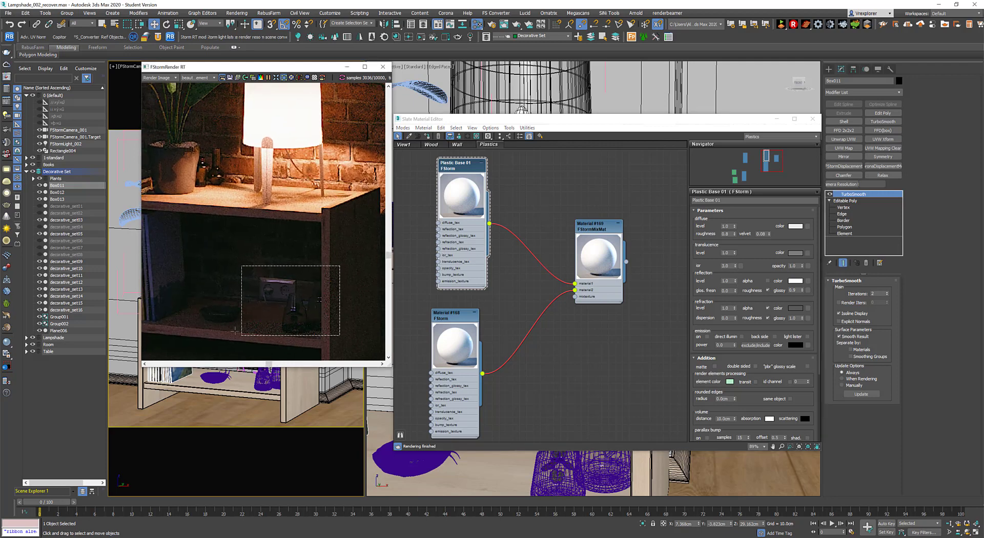
{"action": "scroll", "coordinate": [285, 299], "scroll_direction": "up", "scroll_amount": 1}
{"action": "scroll", "coordinate": [285, 299], "scroll_direction": "down", "scroll_amount": 2}
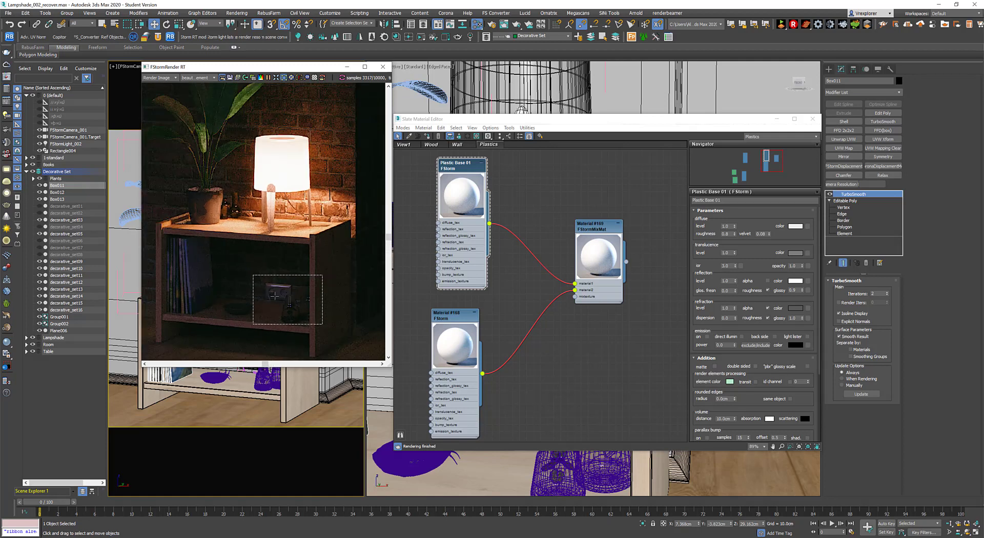
{"action": "left_click", "coordinate": [539, 241]}
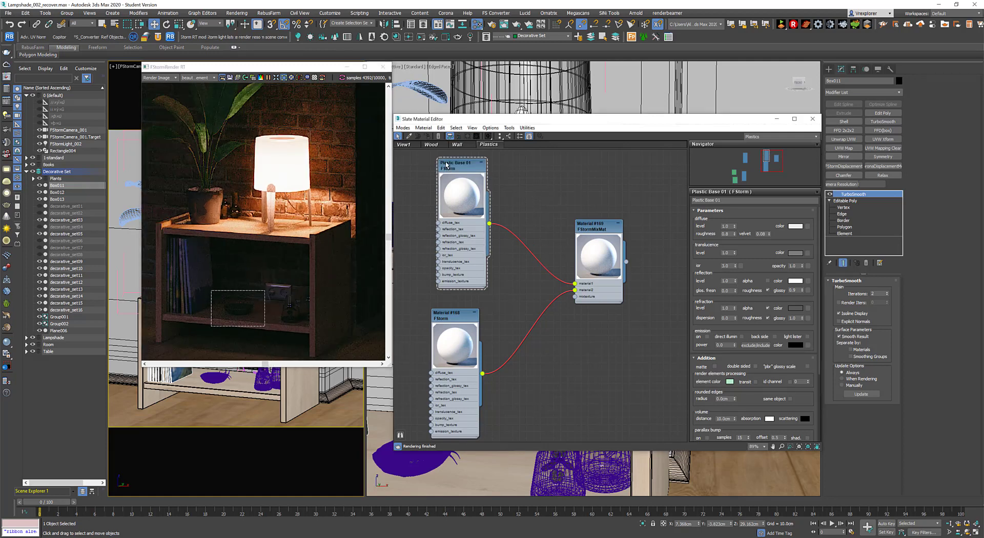
- Pick the material of the bowl inside the shelf into the material editor and bring its decorative_set Multi/Sub-Object node into view
{"action": "scroll", "coordinate": [554, 304], "scroll_direction": "down", "scroll_amount": 5}
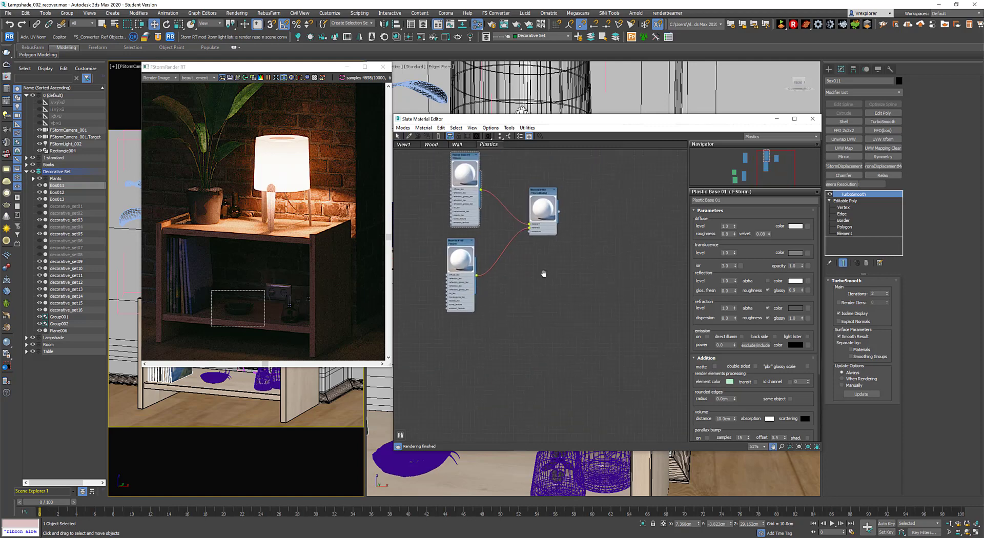
{"action": "left_click", "coordinate": [409, 137]}
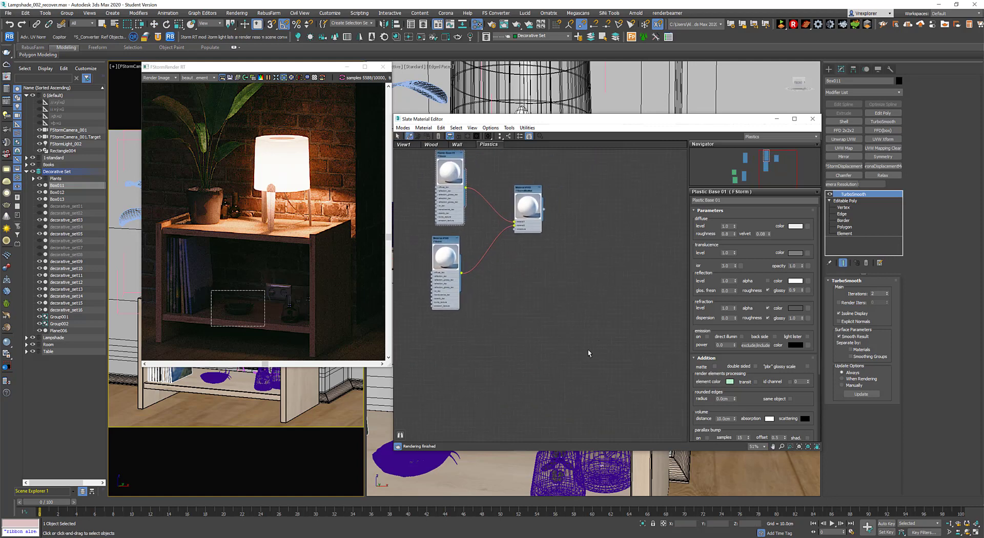
{"action": "middle_click_drag", "start_coordinate": [570, 373], "coordinate": [568, 353]}
{"action": "left_click", "coordinate": [215, 379]}
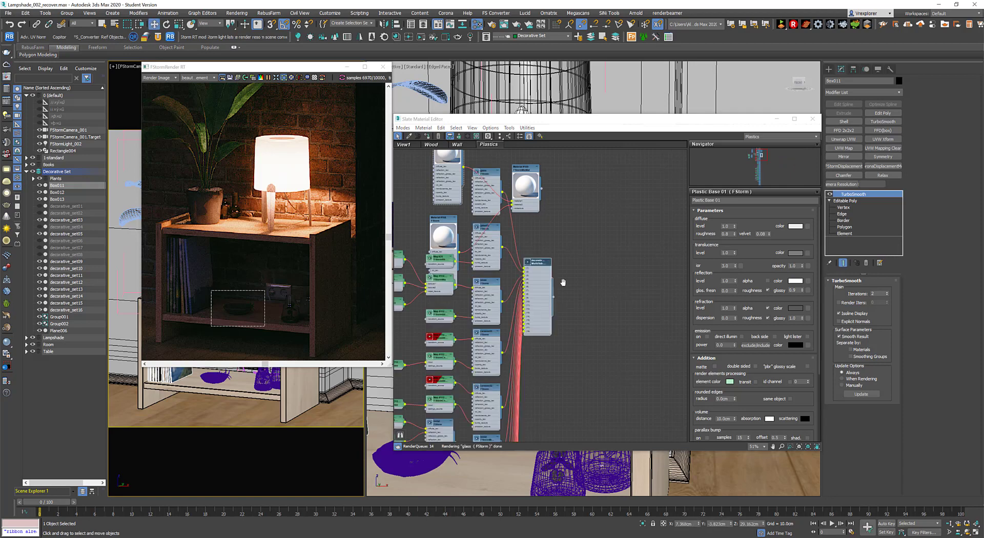
{"action": "middle_click_drag", "start_coordinate": [562, 280], "coordinate": [556, 310]}
{"action": "scroll", "coordinate": [563, 259], "scroll_direction": "down", "scroll_amount": 3}
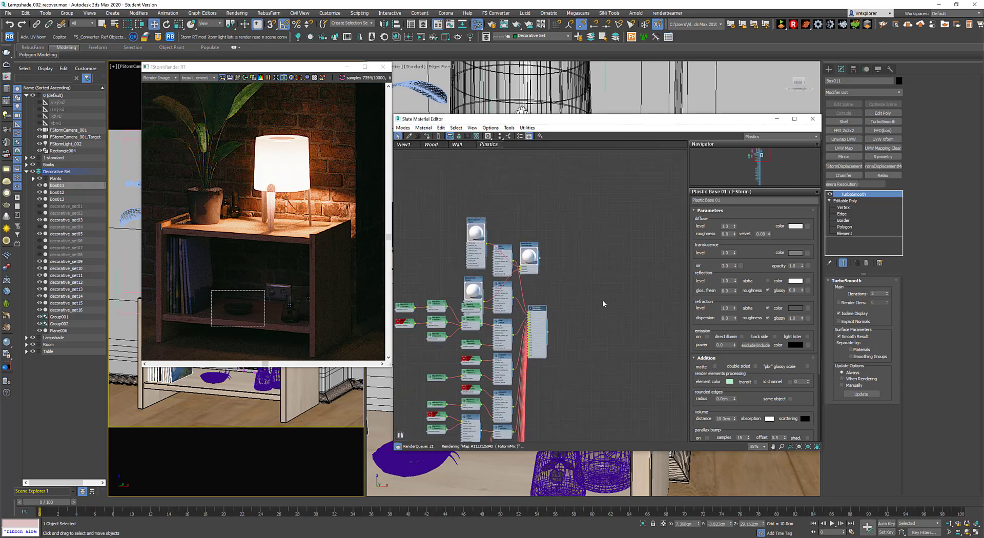
{"action": "key", "text": "z"}
{"action": "scroll", "coordinate": [560, 261], "scroll_direction": "up", "scroll_amount": 10}
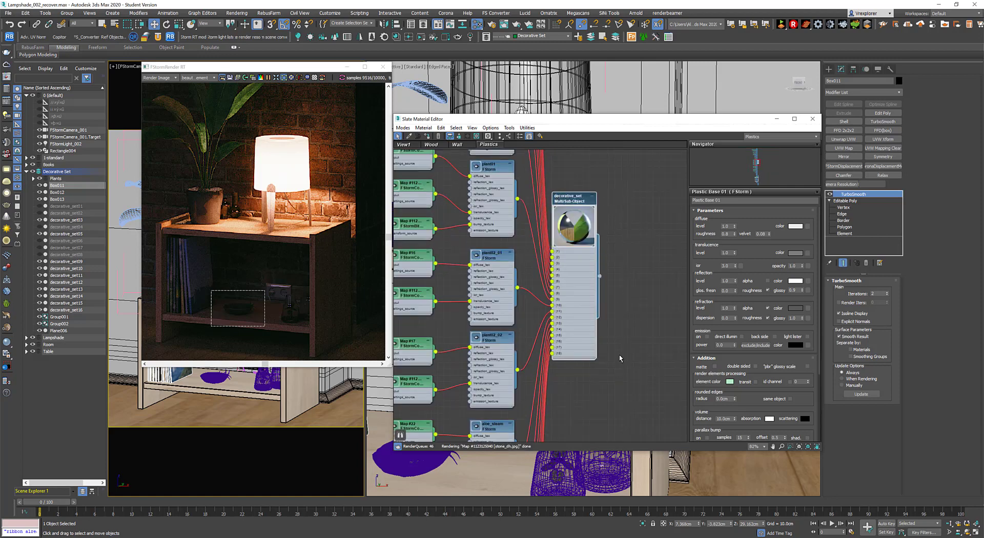
{"action": "scroll", "coordinate": [604, 356], "scroll_direction": "down", "scroll_amount": 2}
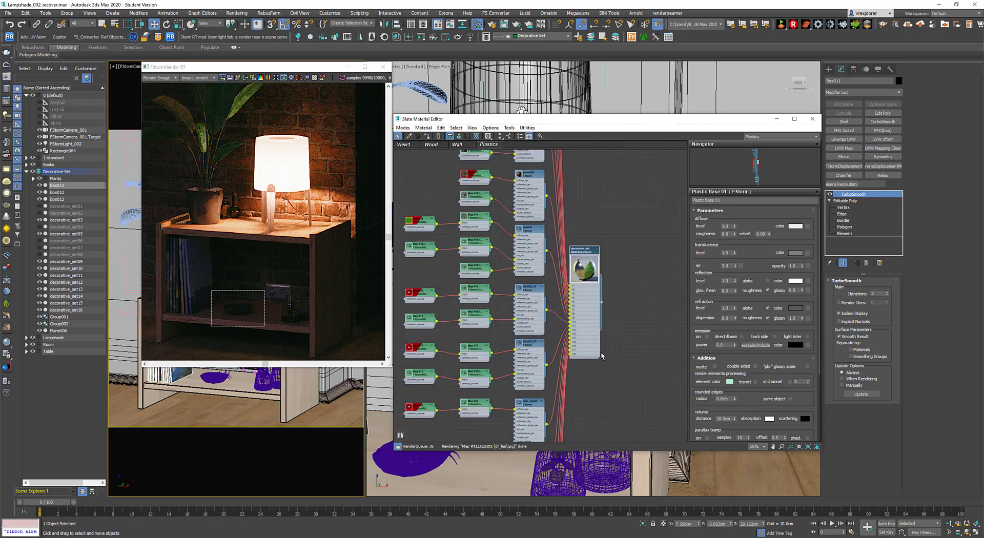
- Open Group002 in the decorative set and select the bowl mesh decorative_set15 inside the shelf
{"action": "left_click", "coordinate": [210, 382]}
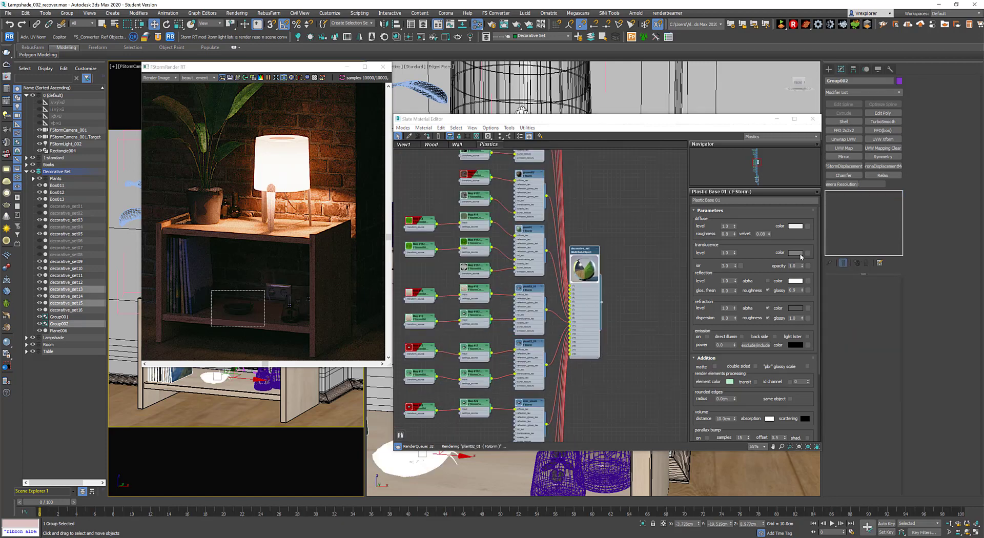
{"action": "left_click", "coordinate": [66, 13]}
{"action": "left_click", "coordinate": [73, 45]}
{"action": "left_click", "coordinate": [307, 390]}
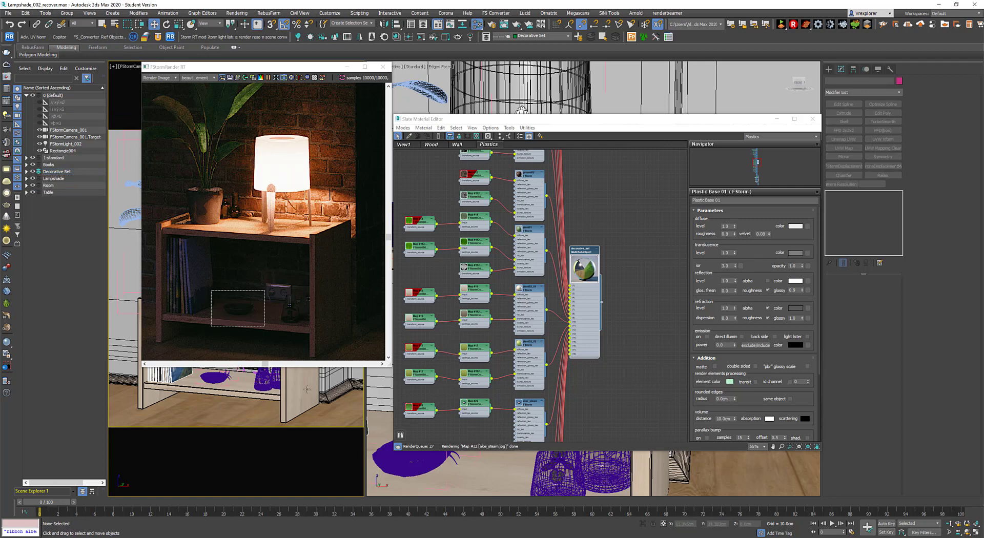
{"action": "left_click", "coordinate": [208, 378]}
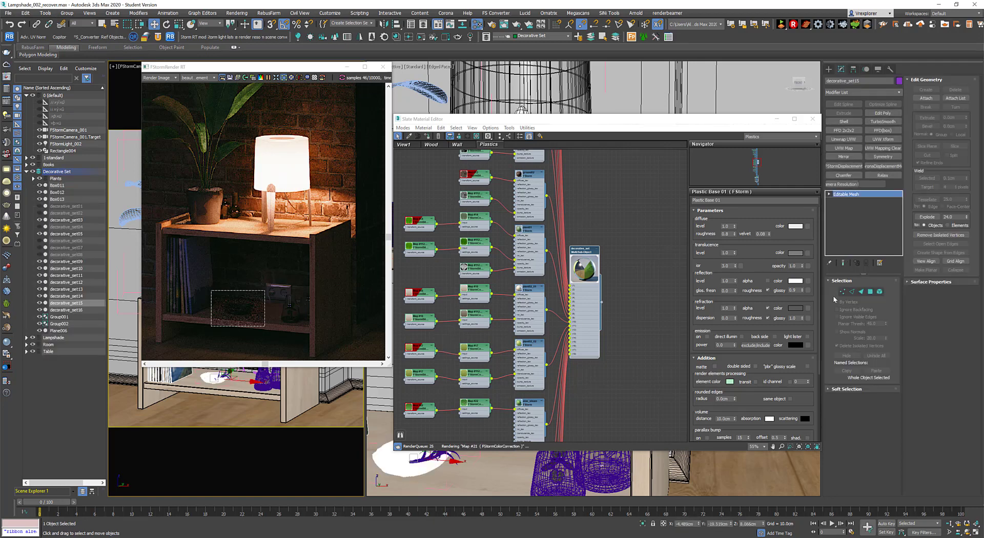
- Check the material ID of the bowl's faces at sub-object level, and return to the whole object
{"action": "left_click", "coordinate": [879, 291]}
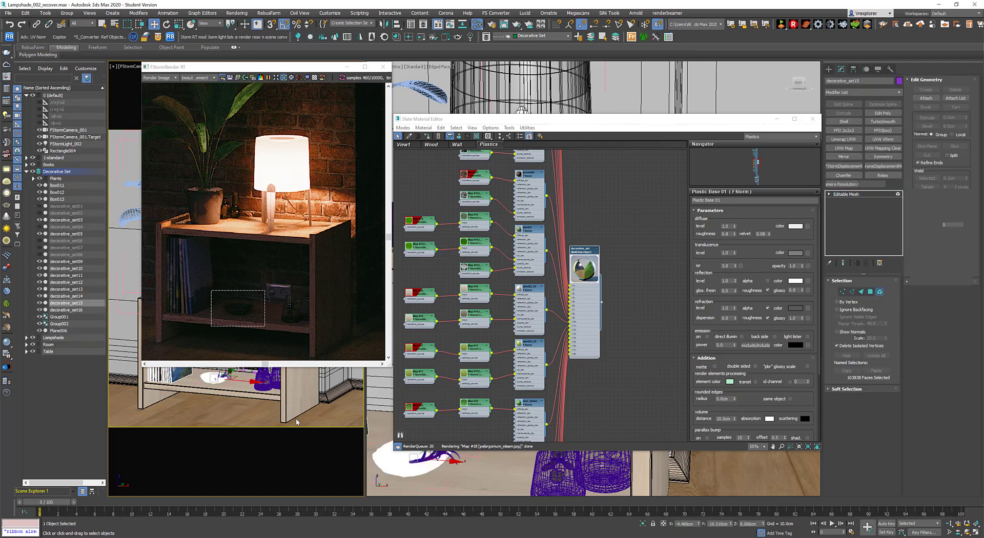
{"action": "left_click", "coordinate": [216, 379]}
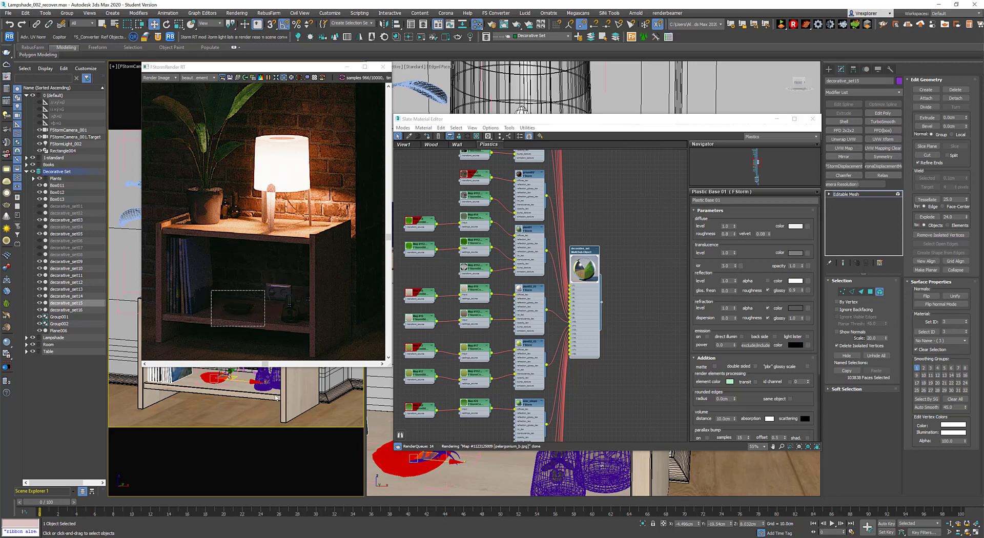
{"action": "left_click", "coordinate": [879, 292]}
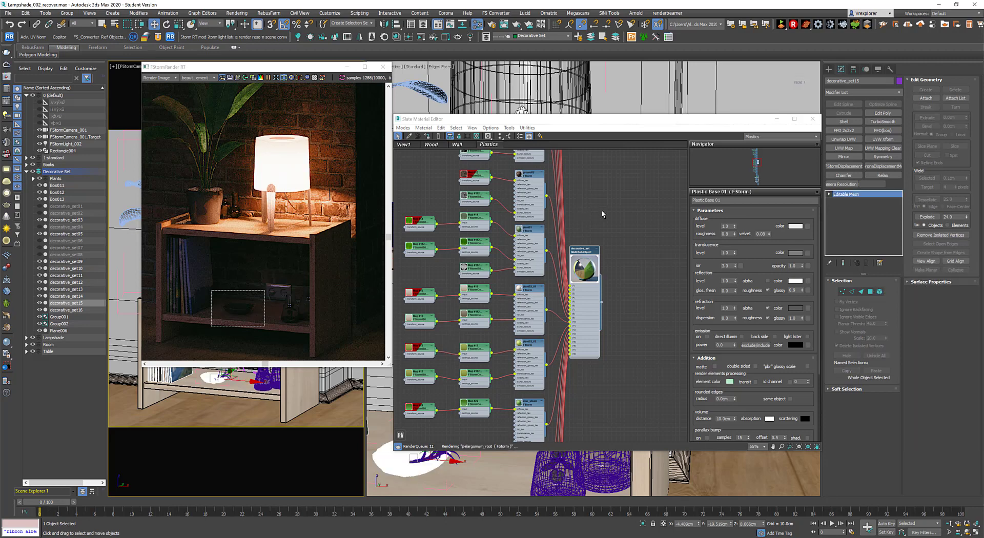
- Locate the stone material in the decorative_set node tree and show its parameters
{"action": "middle_click_drag", "start_coordinate": [601, 214], "coordinate": [595, 439]}
{"action": "middle_click_drag", "start_coordinate": [583, 248], "coordinate": [604, 361]}
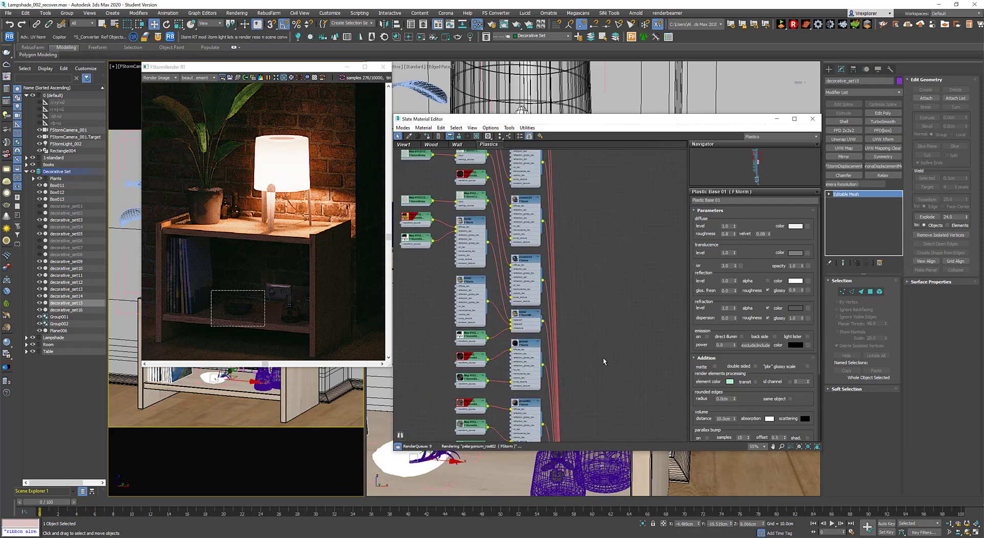
{"action": "middle_click_drag", "start_coordinate": [597, 288], "coordinate": [593, 330]}
{"action": "scroll", "coordinate": [513, 299], "scroll_direction": "up", "scroll_amount": 3}
{"action": "scroll", "coordinate": [513, 300], "scroll_direction": "up", "scroll_amount": 3}
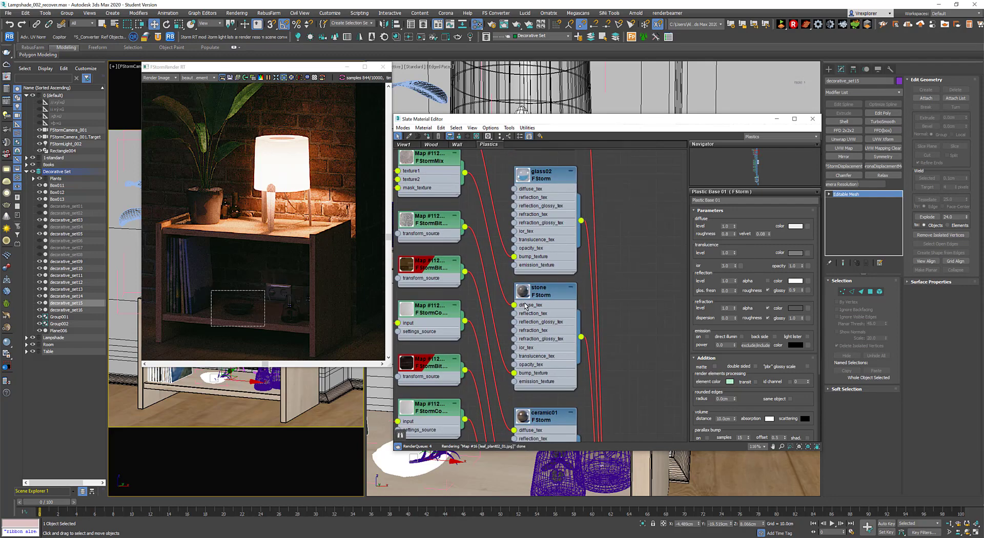
{"action": "scroll", "coordinate": [552, 301], "scroll_direction": "down", "scroll_amount": 3}
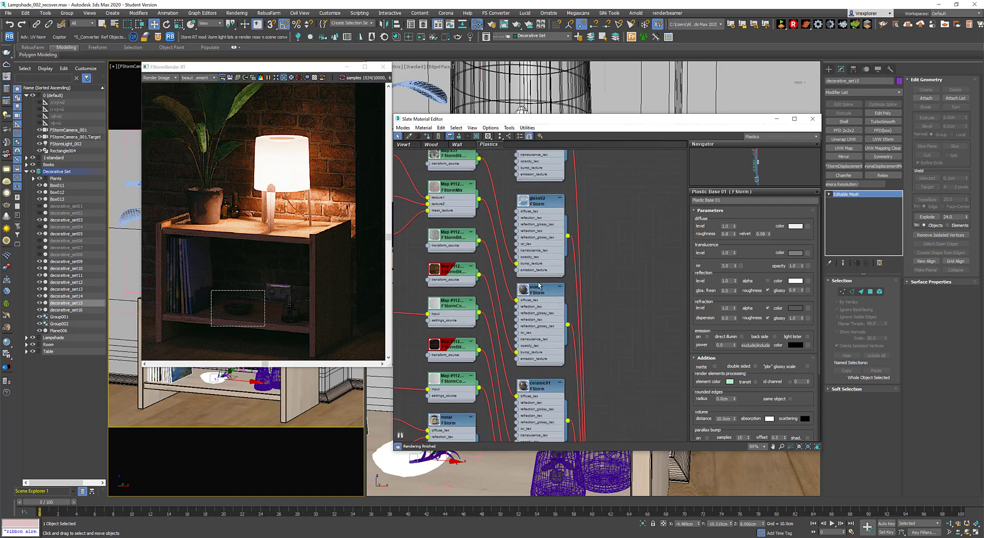
{"action": "left_click", "coordinate": [564, 287]}
{"action": "double_click", "coordinate": [564, 287]}
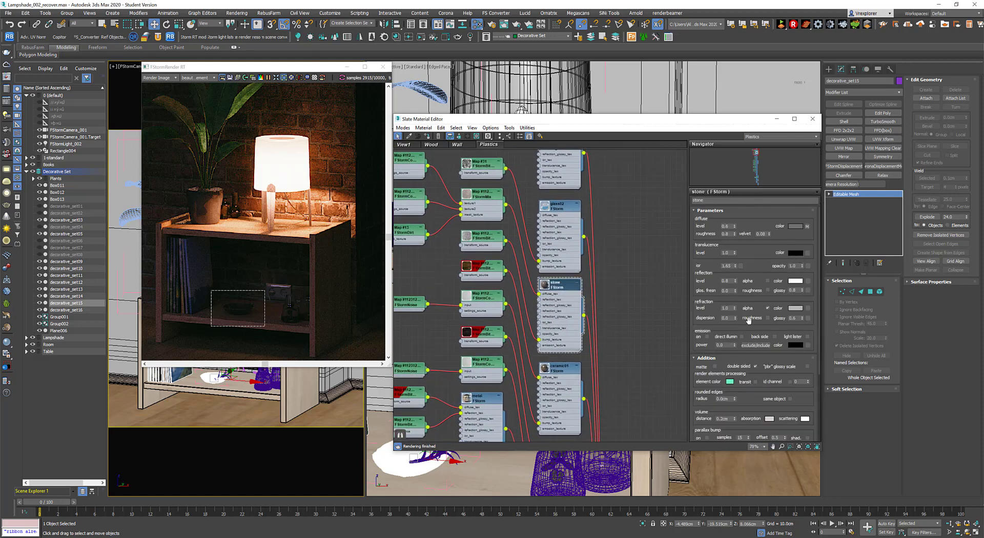
- Move the stone material node out of the crowded column to a free area beside its texture maps
{"action": "scroll", "coordinate": [501, 310], "scroll_direction": "down", "scroll_amount": 4}
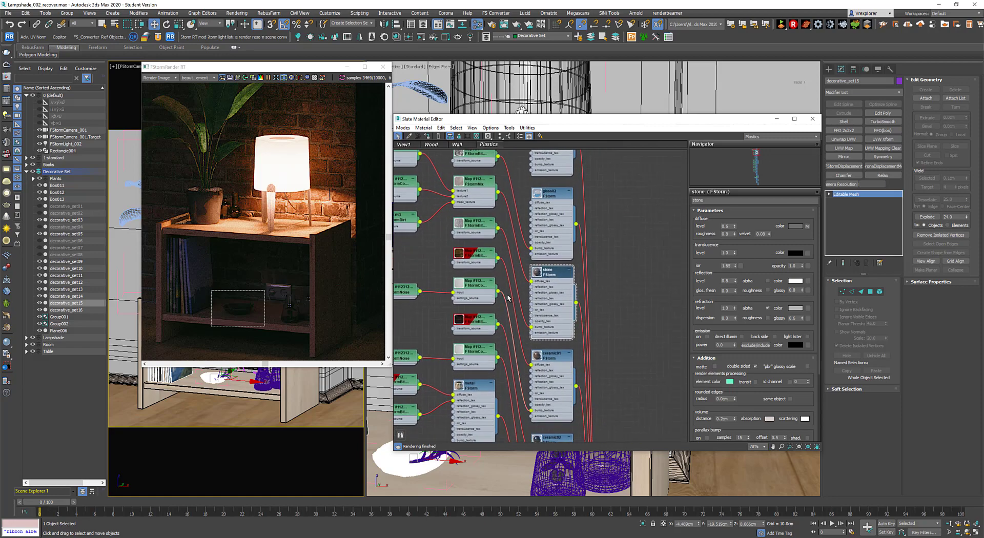
{"action": "scroll", "coordinate": [553, 280], "scroll_direction": "down", "scroll_amount": 4}
{"action": "left_click_drag", "start_coordinate": [553, 277], "coordinate": [666, 220]}
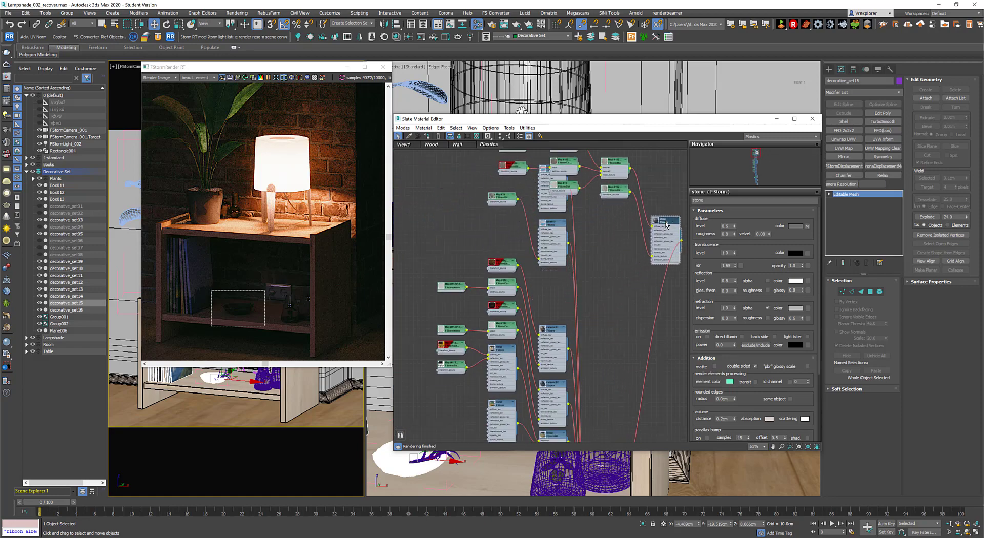
{"action": "middle_click_drag", "start_coordinate": [573, 269], "coordinate": [475, 389]}
{"action": "left_click_drag", "start_coordinate": [567, 338], "coordinate": [542, 231]}
{"action": "middle_click_drag", "start_coordinate": [493, 240], "coordinate": [544, 354]}
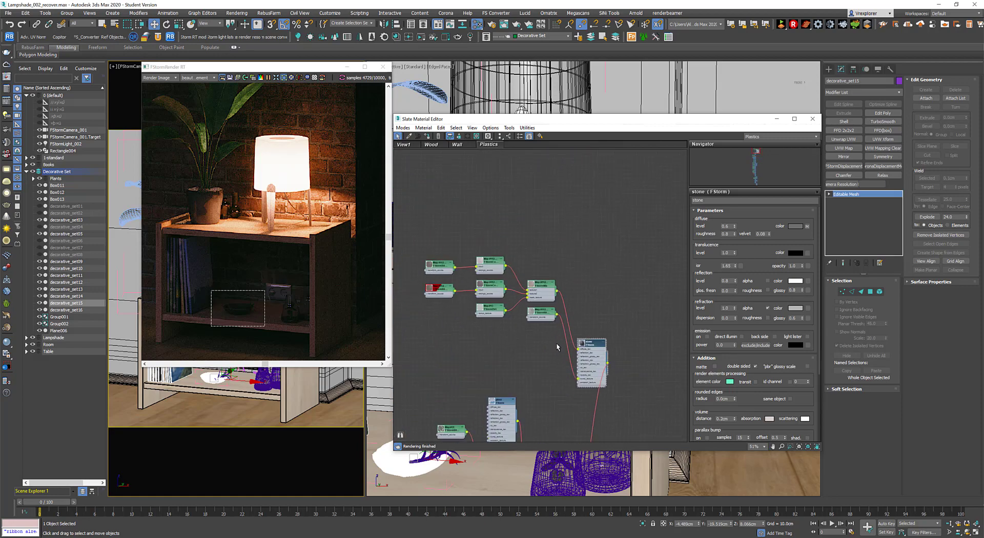
- Enlarge the preview of the stone node and review the material's parameters
{"action": "scroll", "coordinate": [559, 351], "scroll_direction": "up", "scroll_amount": 4}
{"action": "double_click", "coordinate": [596, 342]}
{"action": "middle_click_drag", "start_coordinate": [513, 316], "coordinate": [512, 231]}
{"action": "scroll", "coordinate": [596, 354], "scroll_direction": "up", "scroll_amount": 3}
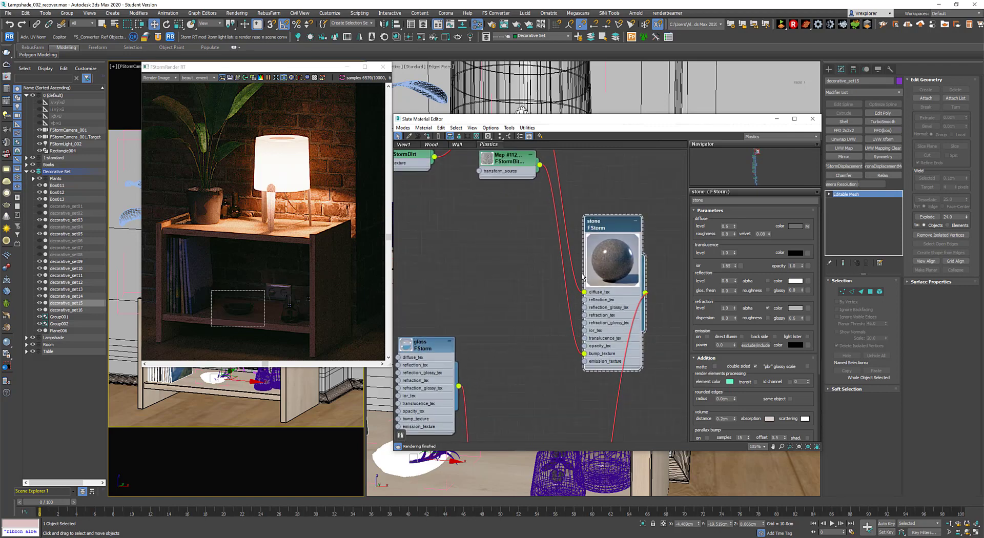
{"action": "scroll", "coordinate": [583, 275], "scroll_direction": "down", "scroll_amount": 1}
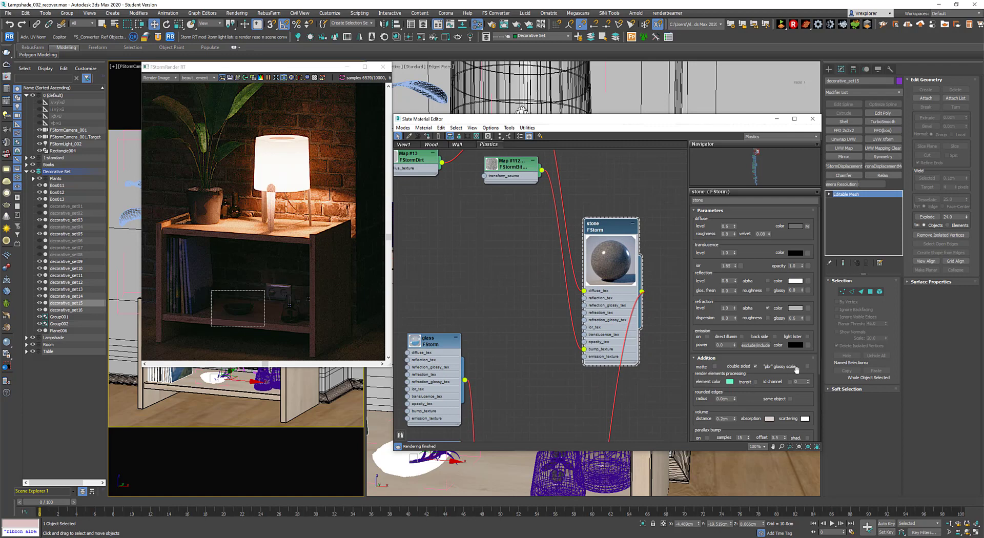
{"action": "scroll", "coordinate": [740, 339], "scroll_direction": "down", "scroll_amount": 2}
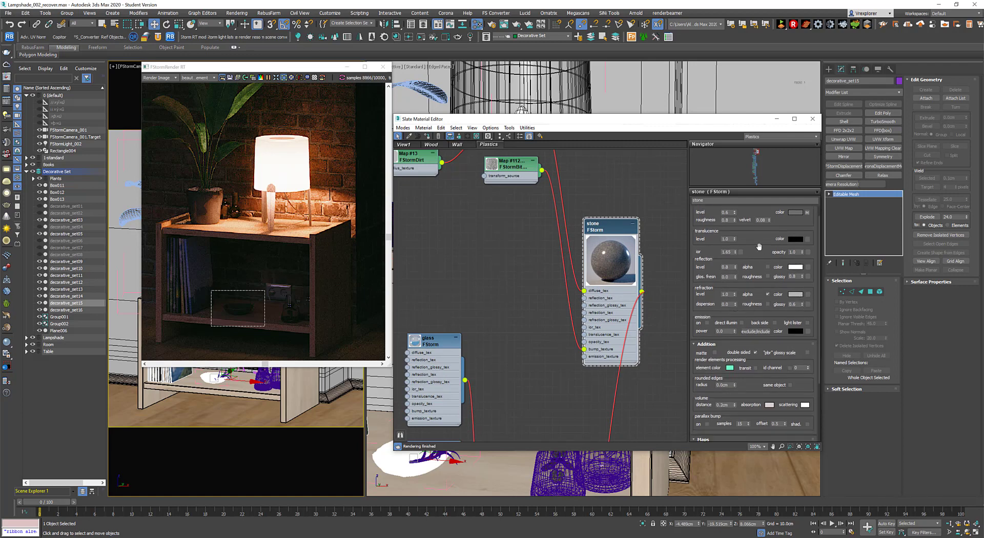
{"action": "scroll", "coordinate": [759, 248], "scroll_direction": "up", "scroll_amount": 1}
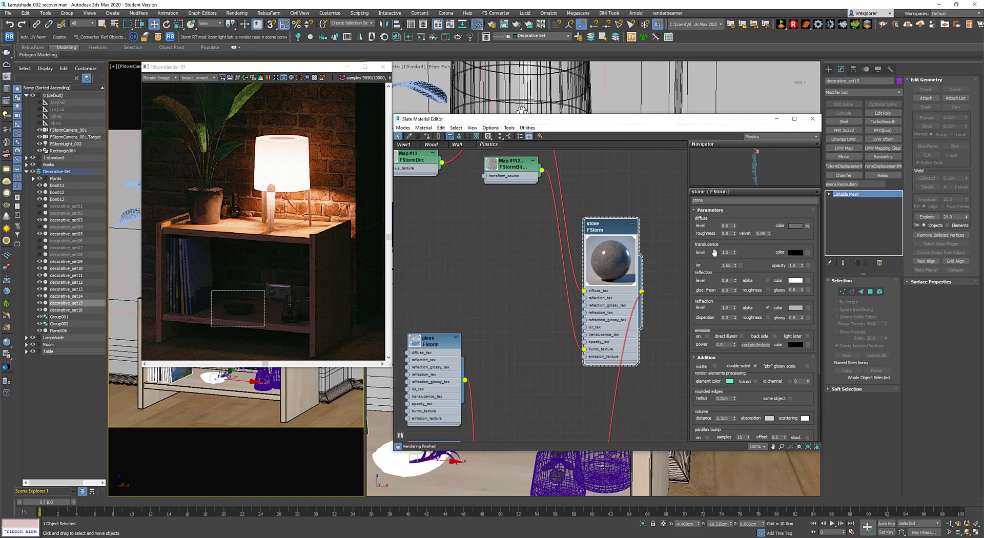
- Check the translucence color of the stone material and copy the diffuse color onto it
{"action": "left_click", "coordinate": [795, 252]}
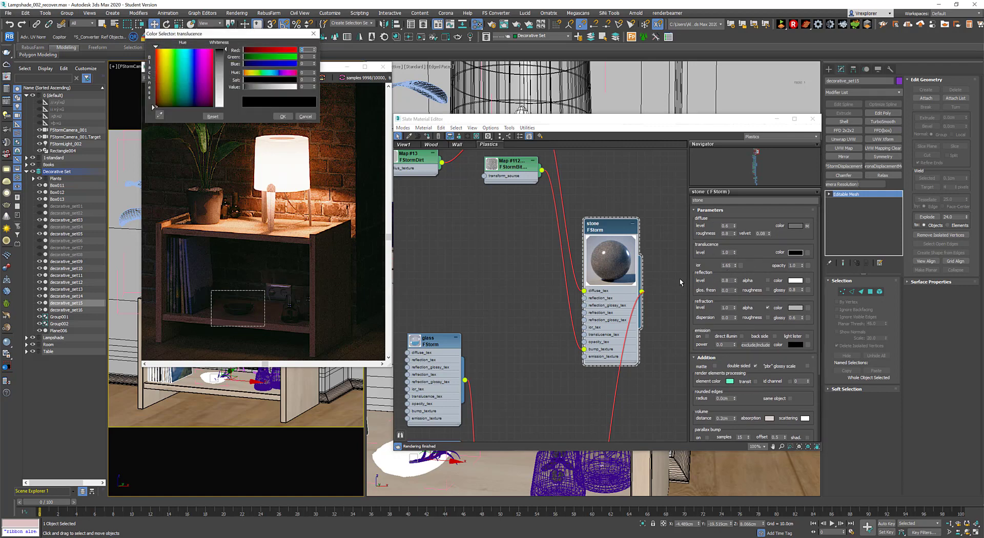
{"action": "left_click", "coordinate": [310, 117]}
{"action": "left_click_drag", "start_coordinate": [797, 226], "coordinate": [795, 252]}
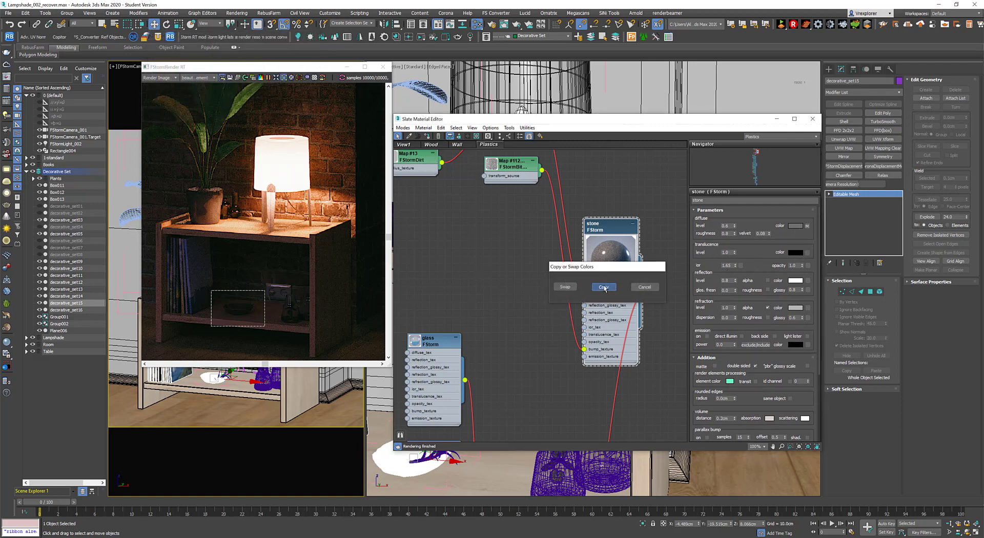
{"action": "left_click", "coordinate": [603, 287]}
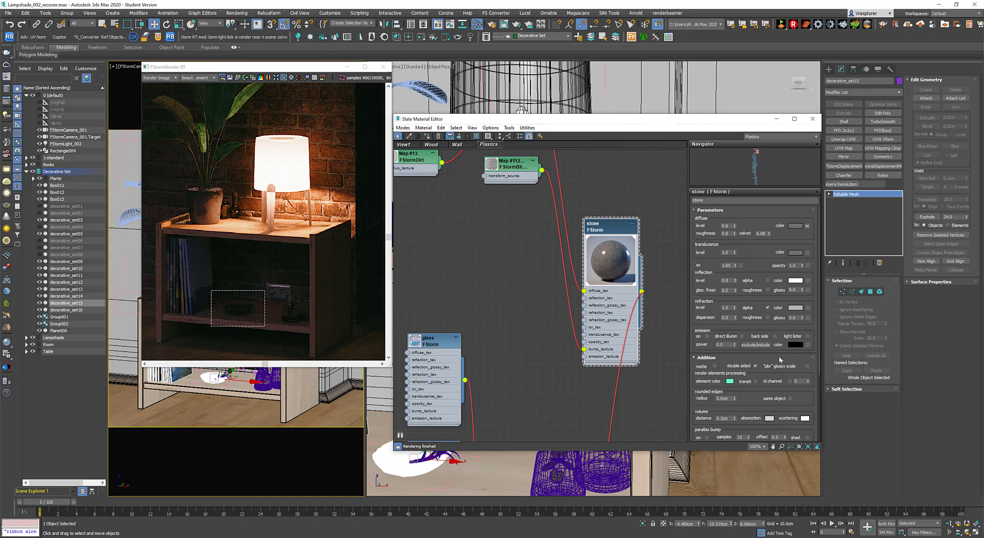
- Check the refraction color of the stone material without changing it, and set the IOR to 2
{"action": "scroll", "coordinate": [755, 324], "scroll_direction": "down", "scroll_amount": 1}
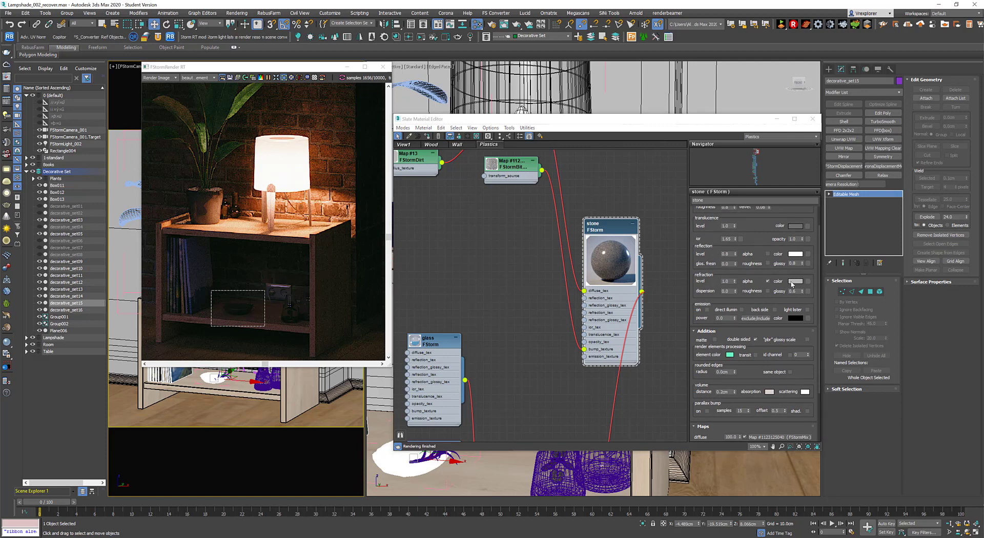
{"action": "left_click", "coordinate": [790, 279]}
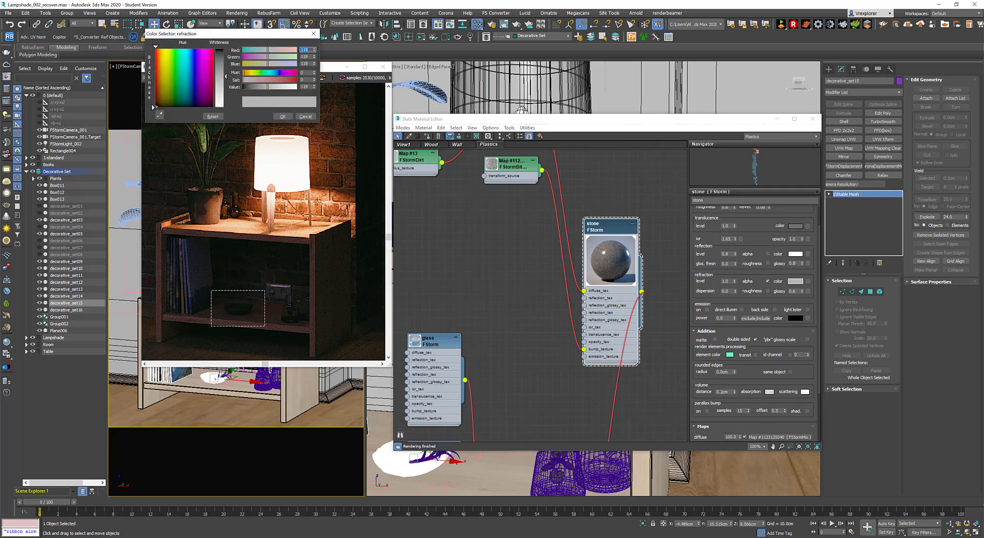
{"action": "left_click", "coordinate": [306, 117]}
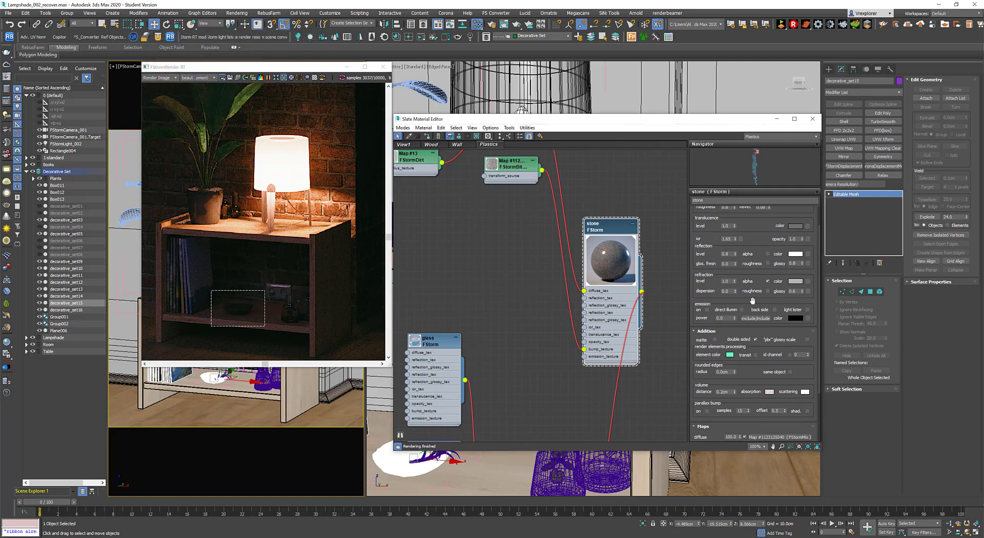
{"action": "scroll", "coordinate": [759, 237], "scroll_direction": "up", "scroll_amount": 1}
{"action": "left_click", "coordinate": [732, 262]}
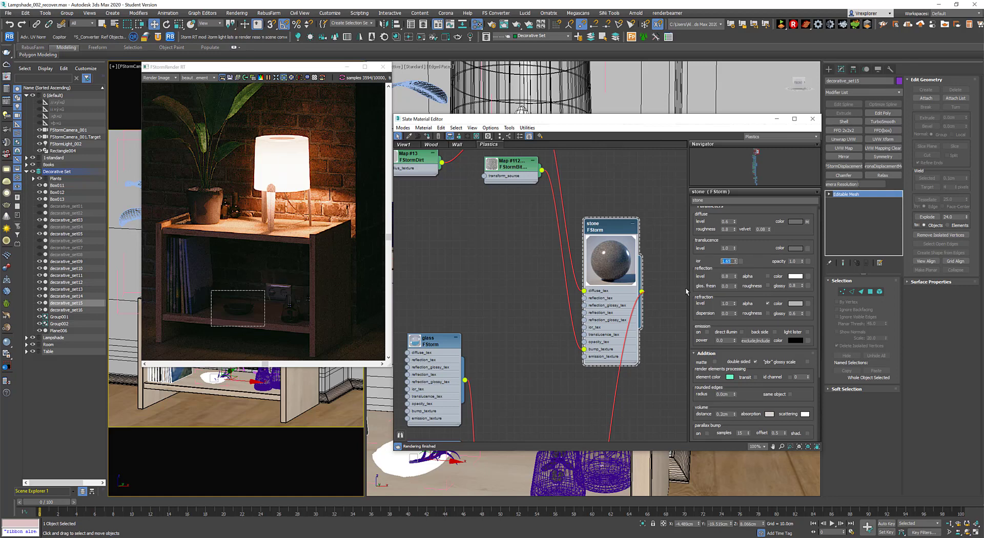
{"action": "type", "text": "2"}
{"action": "key", "text": "Return"}
- Set the volume distance of the stone material to 1 cm and examine the bowl in the render
{"action": "scroll", "coordinate": [753, 338], "scroll_direction": "down", "scroll_amount": 4}
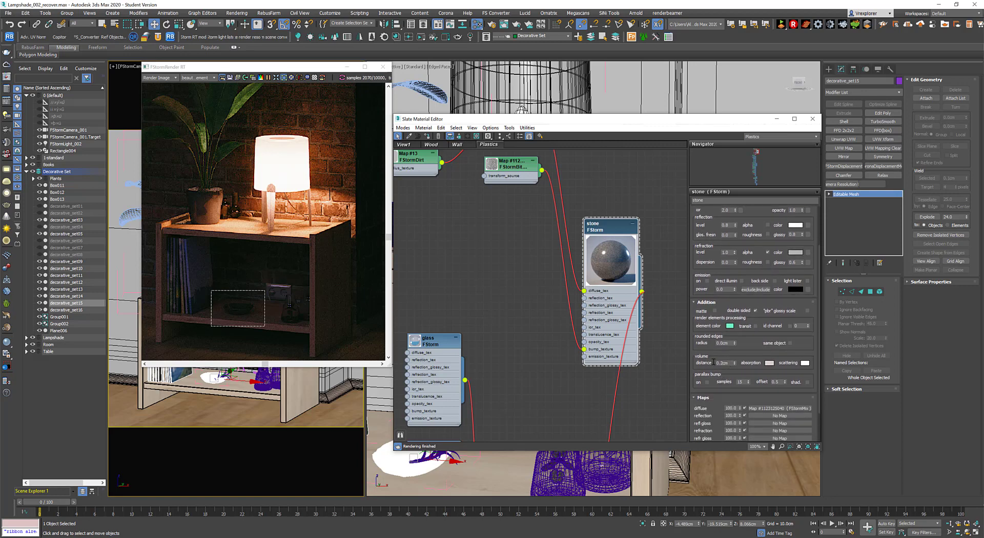
{"action": "double_click", "coordinate": [721, 362]}
{"action": "type", "text": "1"}
{"action": "key", "text": "Return"}
{"action": "scroll", "coordinate": [242, 309], "scroll_direction": "up", "scroll_amount": 3}
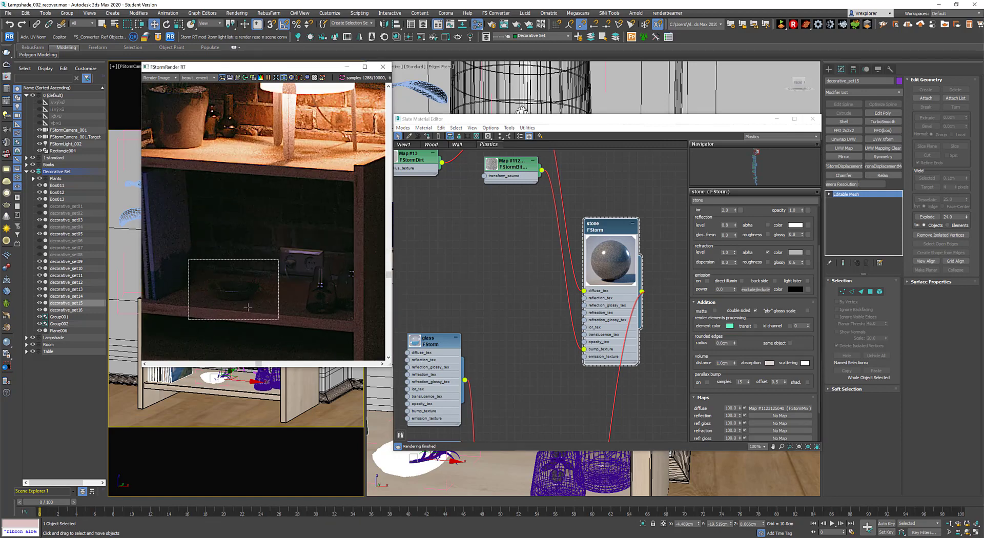
- Switch the stone's volume distance to 0.2 cm and back to 1 cm, comparing the bowl in the render
{"action": "left_click", "coordinate": [722, 363]}
{"action": "type", "text": "0.2"}
{"action": "key", "text": "Return"}
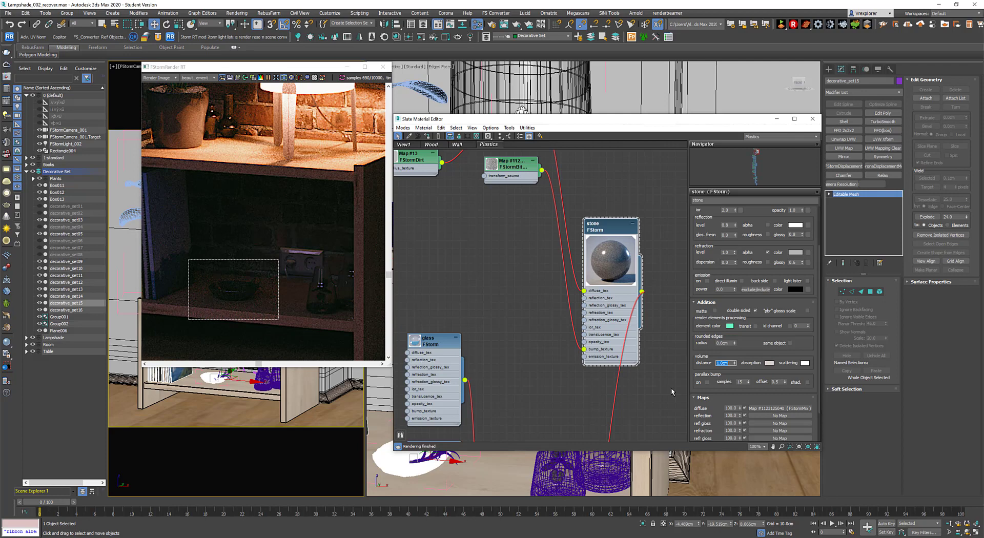
{"action": "type", "text": "1"}
{"action": "key", "text": "Return"}
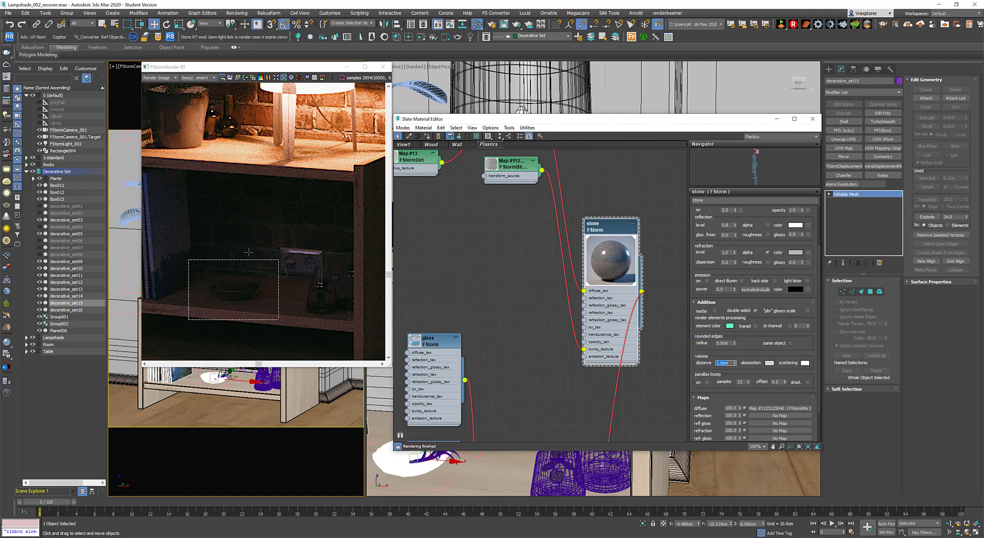
{"action": "scroll", "coordinate": [246, 293], "scroll_direction": "up", "scroll_amount": 3}
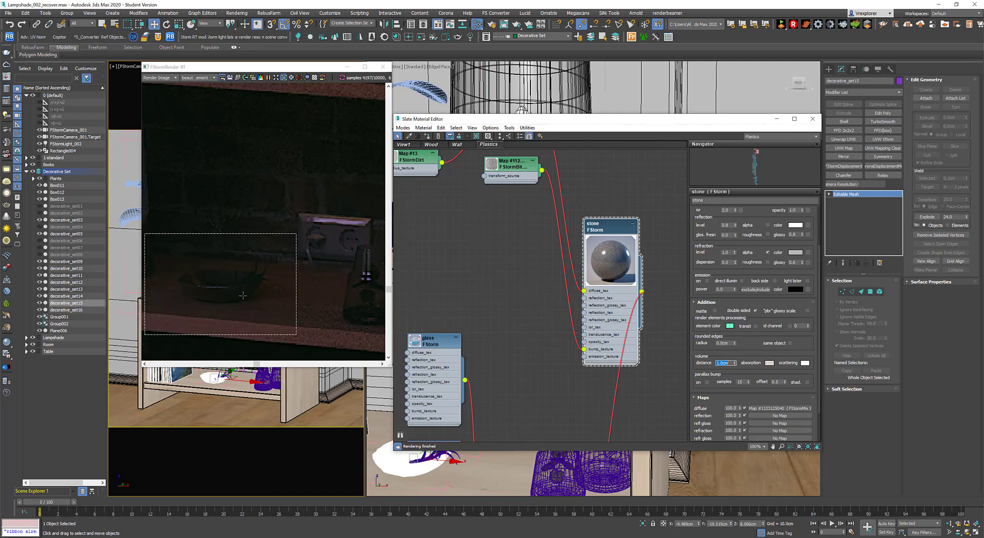
- Redraw the render region around the wall socket and the glass vases with plants on the lower shelf
{"action": "scroll", "coordinate": [241, 293], "scroll_direction": "down", "scroll_amount": 4}
{"action": "left_click", "coordinate": [242, 214]}
{"action": "middle_click_drag", "start_coordinate": [242, 214], "coordinate": [248, 194]}
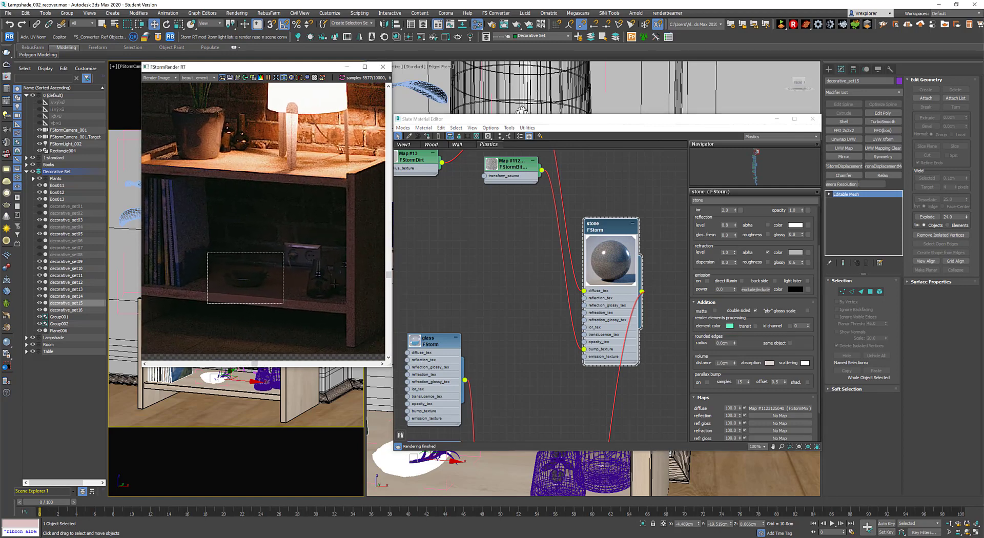
{"action": "scroll", "coordinate": [338, 285], "scroll_direction": "up", "scroll_amount": 3}
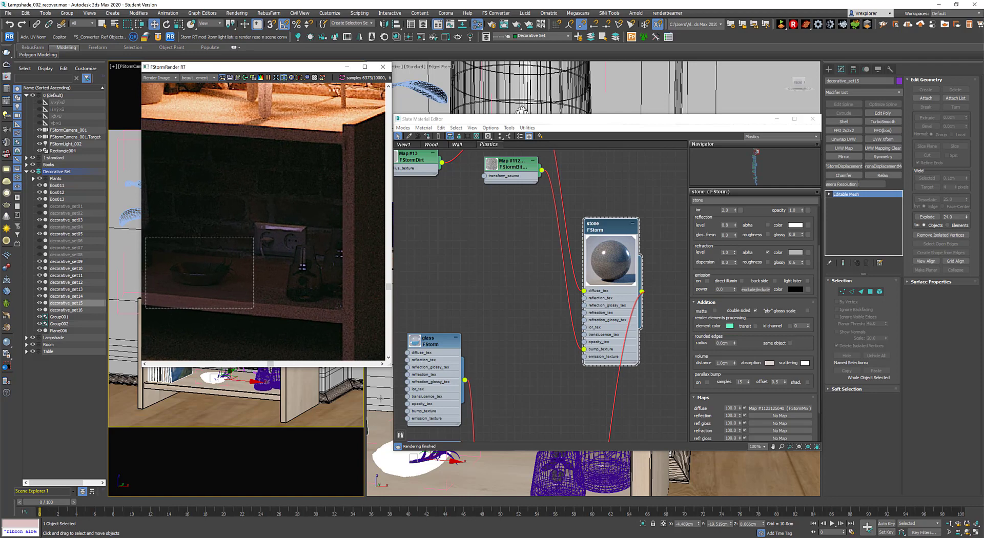
{"action": "left_click_drag", "start_coordinate": [267, 194], "coordinate": [374, 324]}
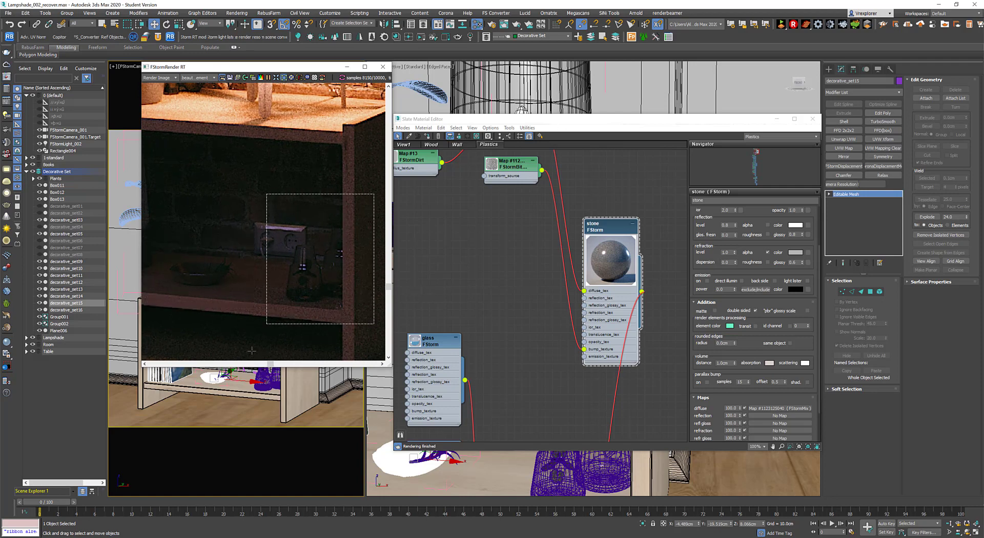
- Create a new material view named Plants
{"action": "left_click_drag", "start_coordinate": [596, 119], "coordinate": [601, 131]}
{"action": "right_click", "coordinate": [517, 156]}
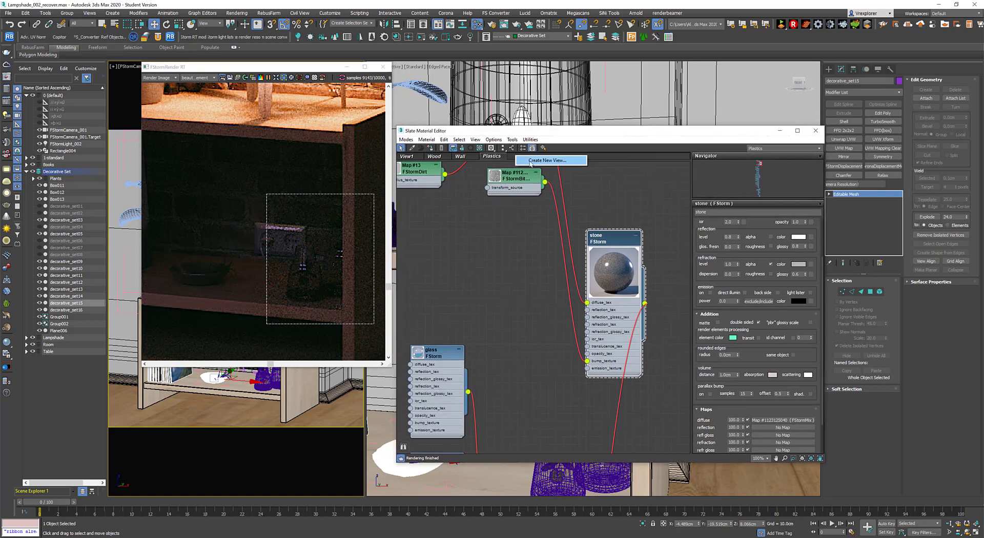
{"action": "left_click", "coordinate": [530, 161]}
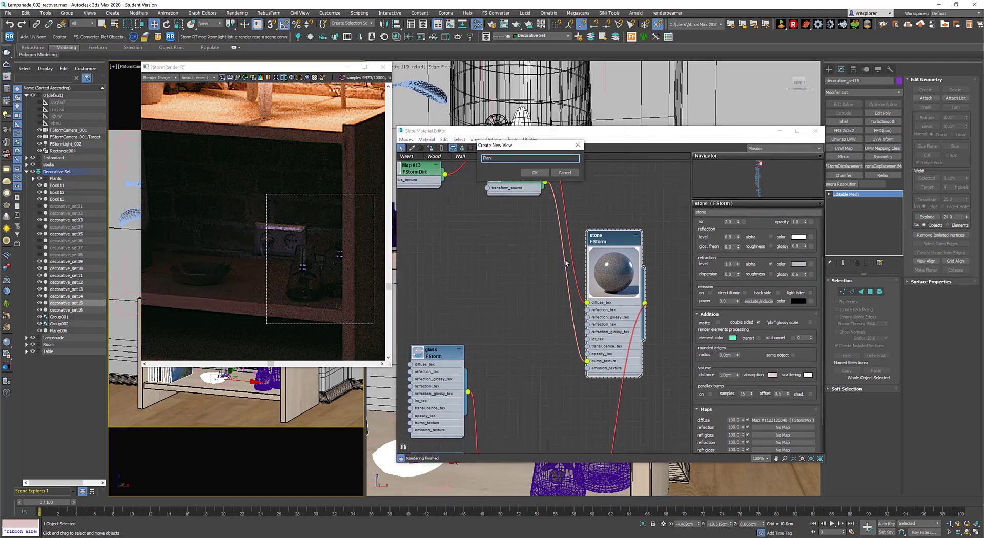
{"action": "key", "text": "Return"}
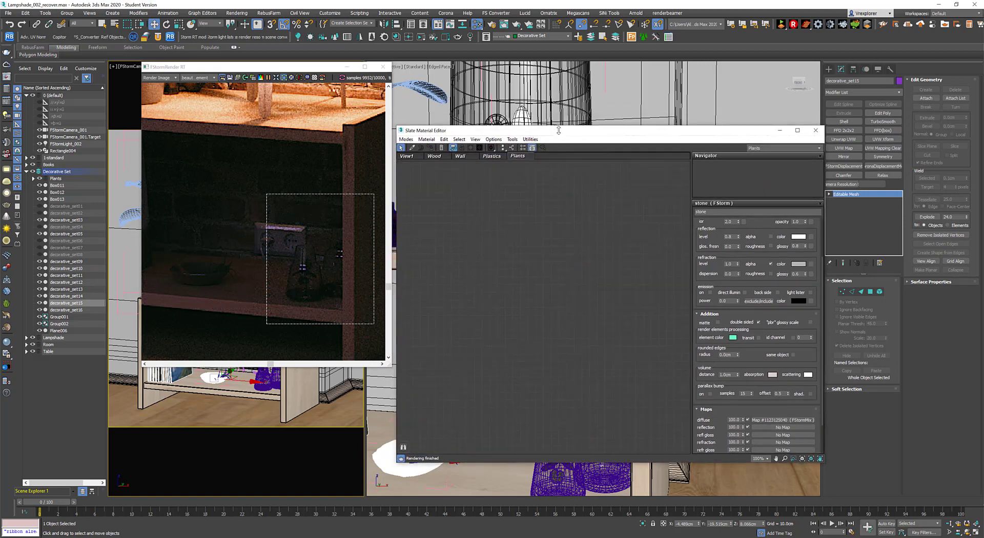
- Pick the Multi/Sub-Object material from the vase objects in the viewport and load it into the Plants view
{"action": "left_click_drag", "start_coordinate": [557, 134], "coordinate": [716, 321]}
{"action": "middle_click_drag", "start_coordinate": [472, 347], "coordinate": [497, 276]}
{"action": "scroll", "coordinate": [553, 267], "scroll_direction": "up", "scroll_amount": 3}
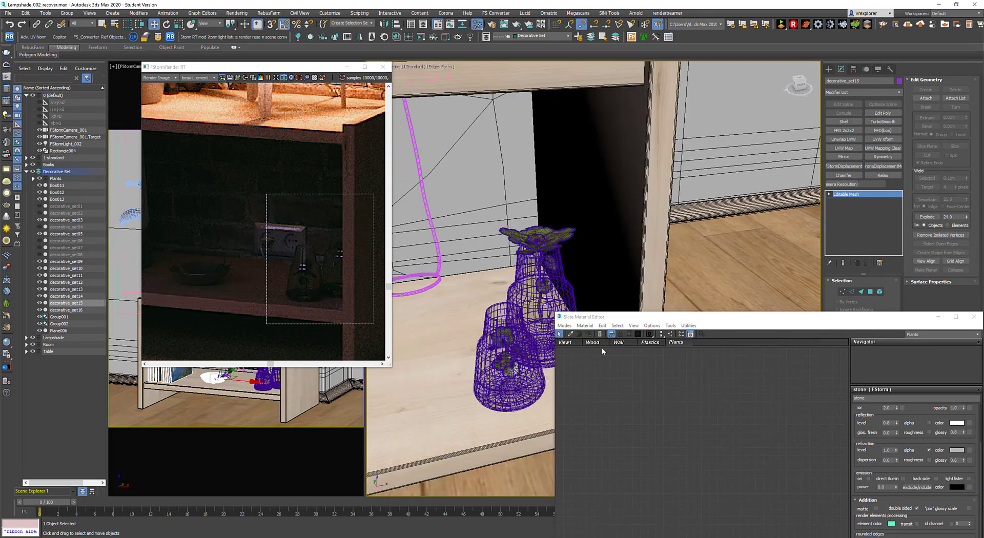
{"action": "left_click", "coordinate": [572, 333]}
{"action": "left_click", "coordinate": [563, 232]}
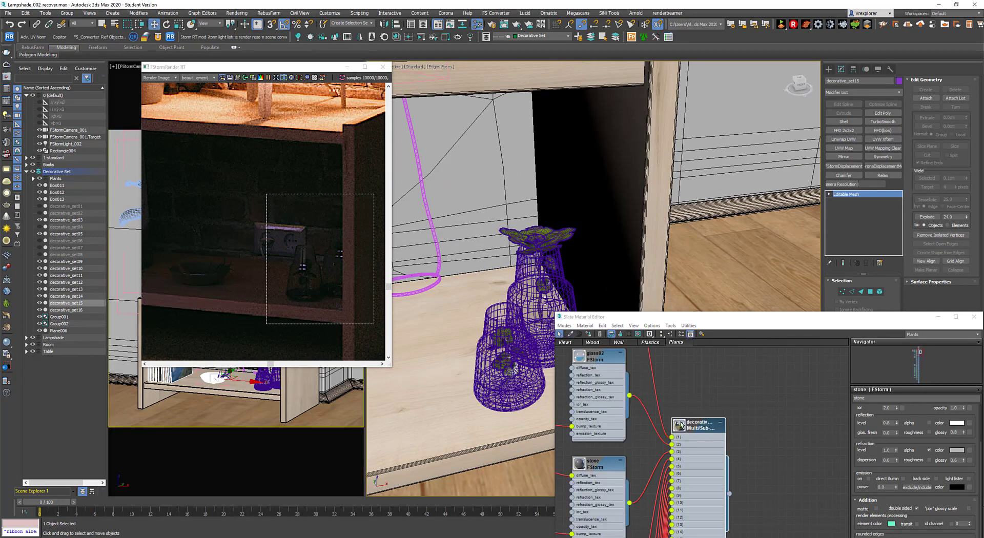
- Open the glass vase group and select the plant in the tall vase
{"action": "left_click_drag", "start_coordinate": [697, 320], "coordinate": [674, 379]}
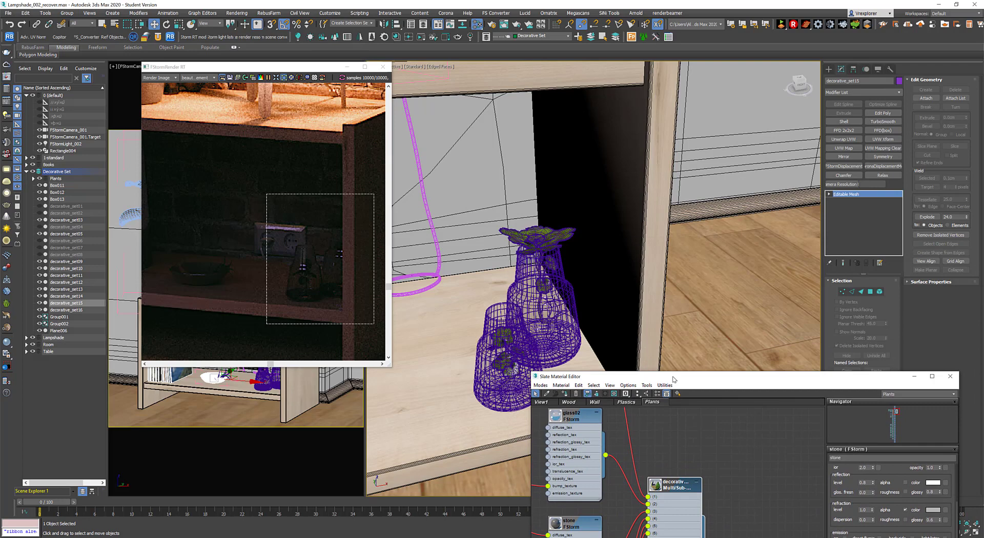
{"action": "left_click", "coordinate": [563, 229]}
{"action": "left_click", "coordinate": [67, 13]}
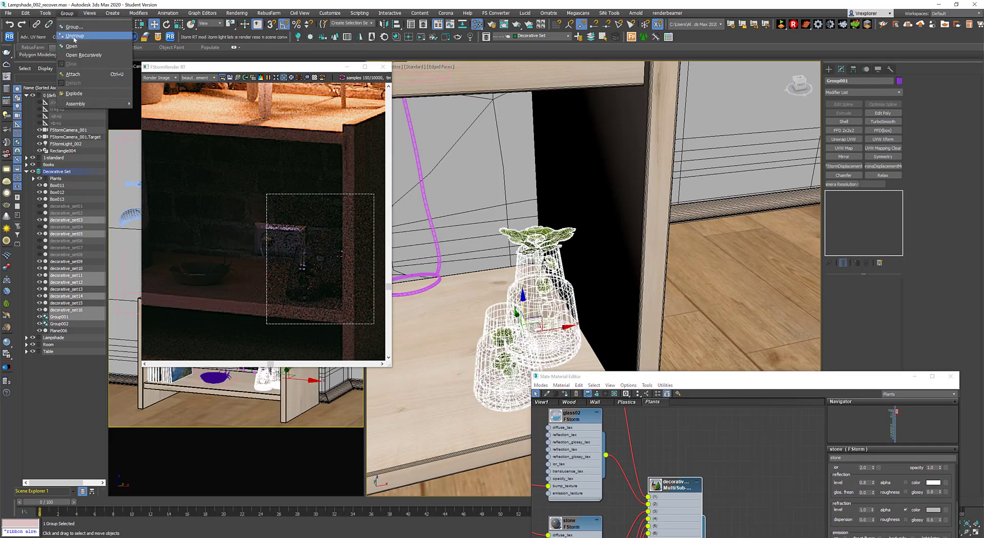
{"action": "left_click", "coordinate": [71, 47]}
{"action": "left_click", "coordinate": [542, 233]}
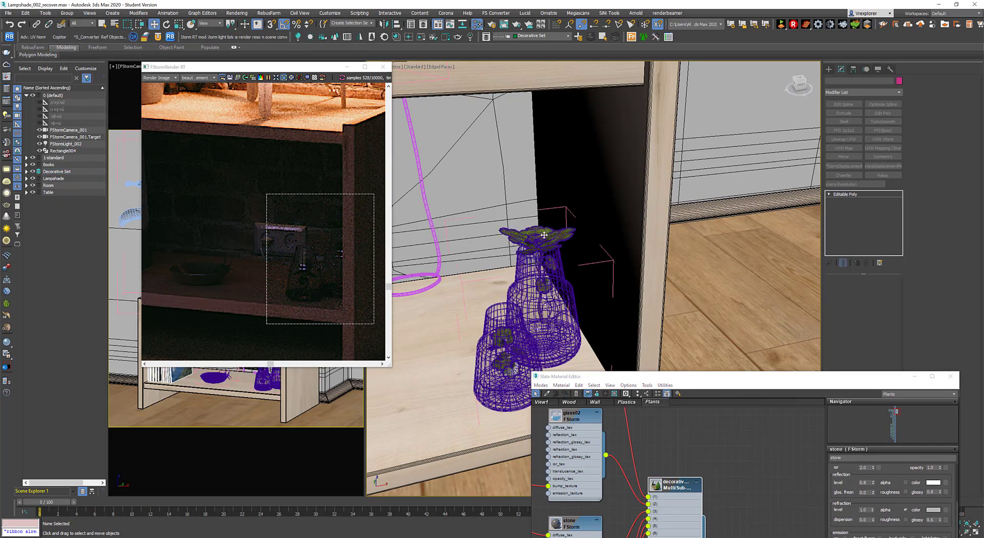
{"action": "left_click_drag", "start_coordinate": [782, 380], "coordinate": [638, 384]}
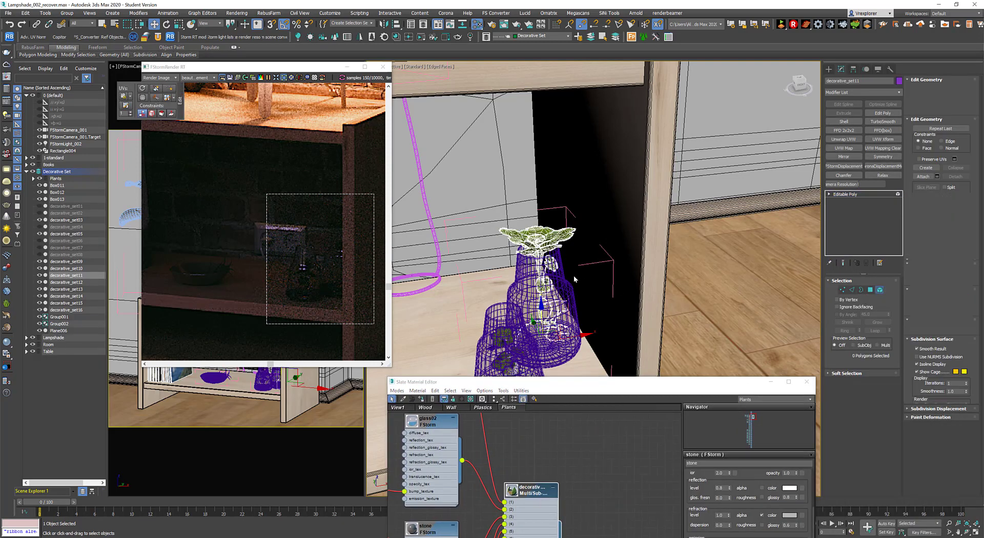
- Check the material ID of the tall vase plant's leaf element and apply MeshSmooth to the plant
{"action": "key", "text": "5"}
{"action": "left_click", "coordinate": [554, 237]}
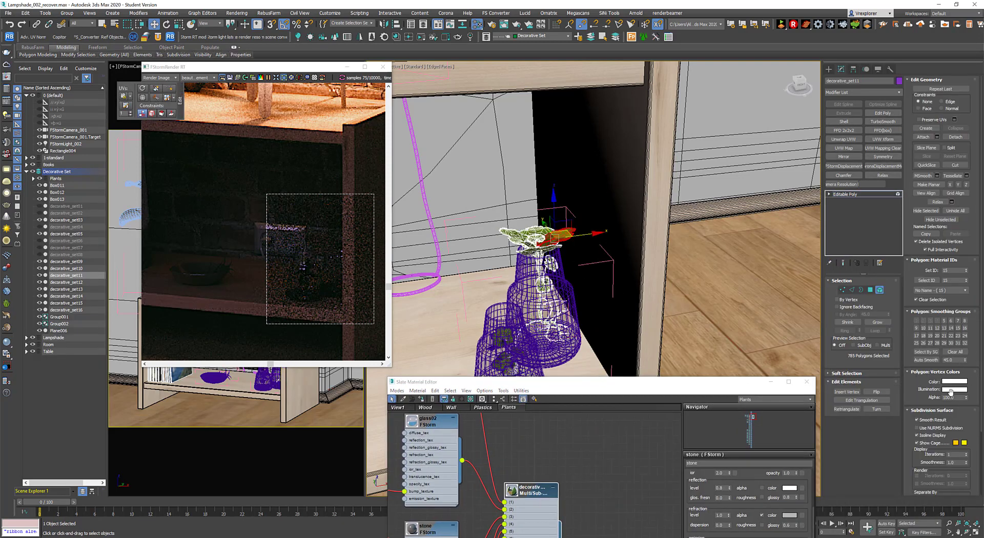
{"action": "left_click", "coordinate": [747, 265]}
{"action": "key", "text": "5"}
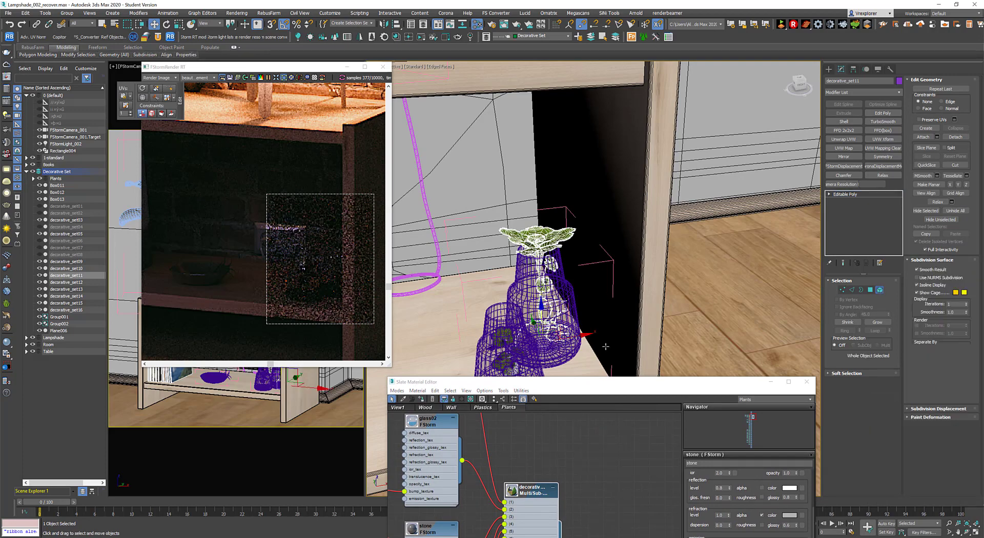
{"action": "key", "text": "ctrl+m"}
- Select the plant in the front vase and check the material IDs of its separate elements
{"action": "left_click", "coordinate": [505, 338]}
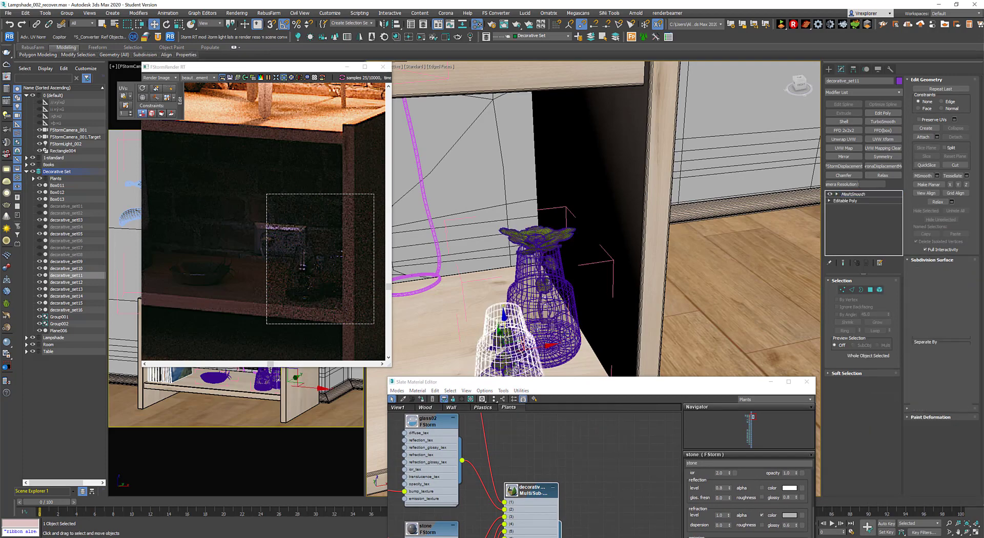
{"action": "left_click", "coordinate": [506, 340]}
{"action": "left_click", "coordinate": [879, 290]}
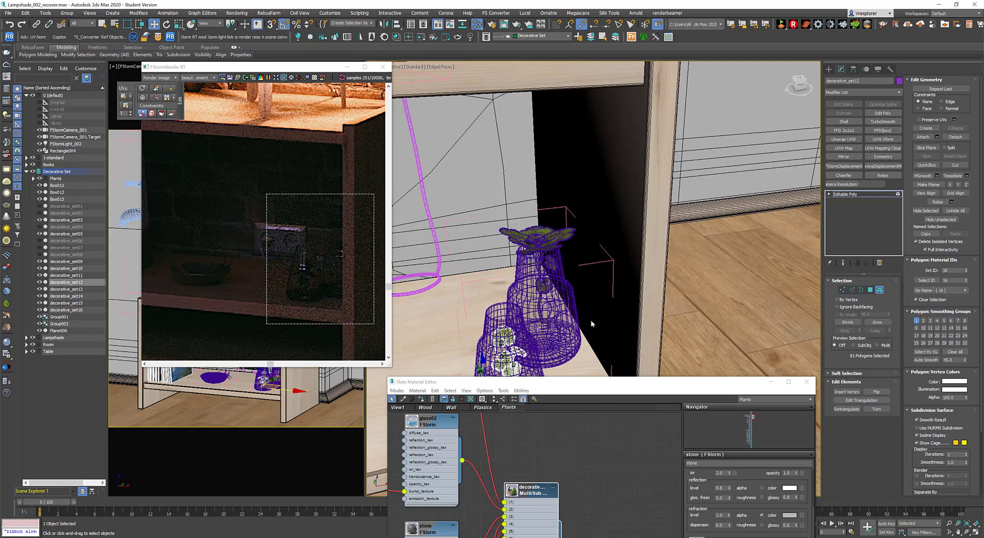
{"action": "left_click", "coordinate": [474, 341]}
{"action": "left_click", "coordinate": [670, 315]}
{"action": "left_click", "coordinate": [506, 343]}
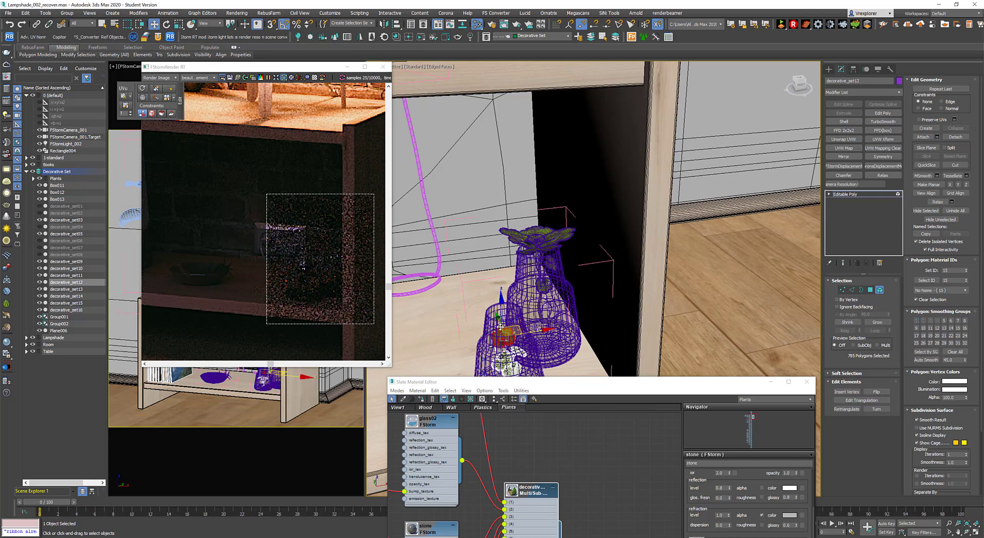
{"action": "left_click", "coordinate": [591, 304]}
{"action": "left_click", "coordinate": [879, 290]}
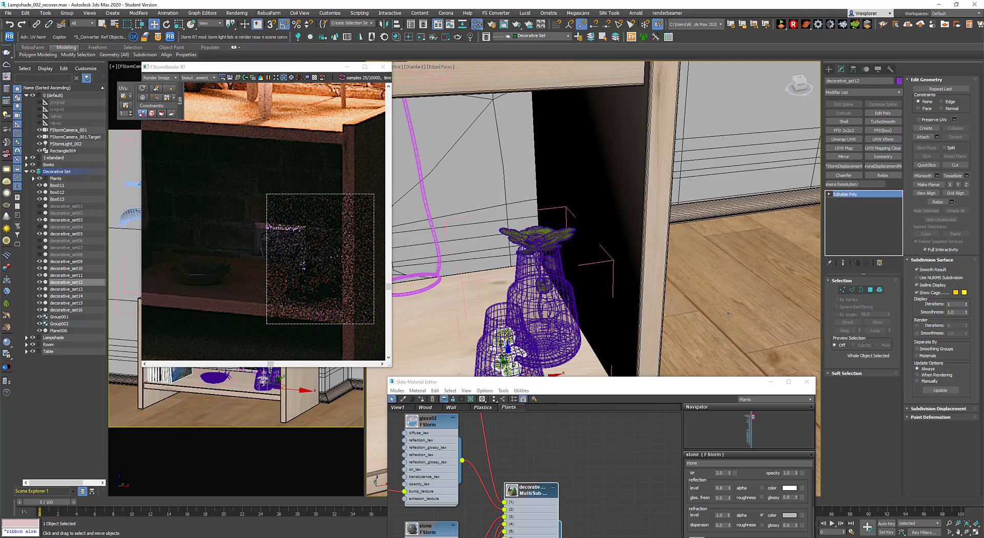
- Locate the pelargonium_leaf sub-material in the Plants view and move it with its maps clear of the other nodes
{"action": "left_click_drag", "start_coordinate": [628, 387], "coordinate": [651, 151]}
{"action": "middle_click_drag", "start_coordinate": [540, 428], "coordinate": [579, 336]}
{"action": "scroll", "coordinate": [571, 280], "scroll_direction": "up", "scroll_amount": 3}
{"action": "scroll", "coordinate": [574, 274], "scroll_direction": "down", "scroll_amount": 5}
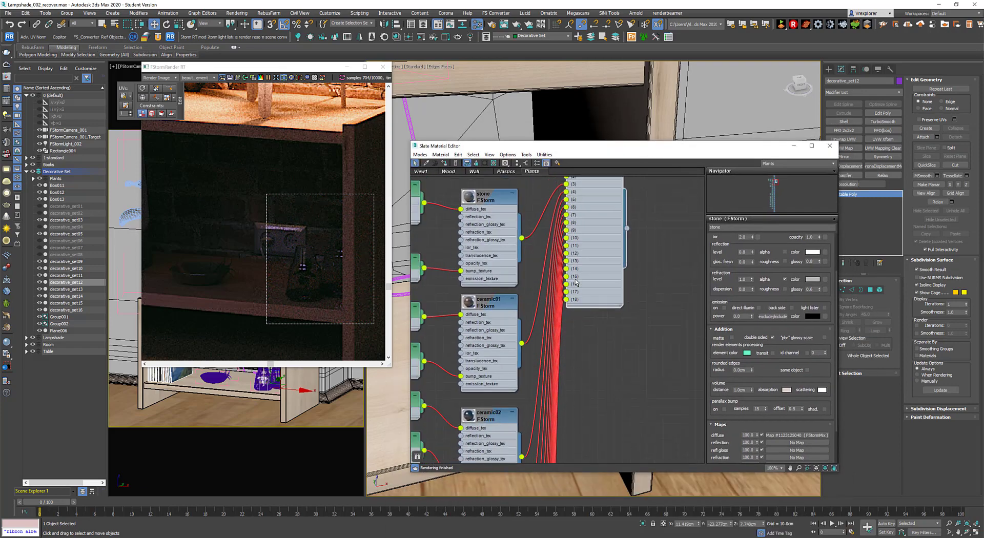
{"action": "scroll", "coordinate": [578, 266], "scroll_direction": "down", "scroll_amount": 3}
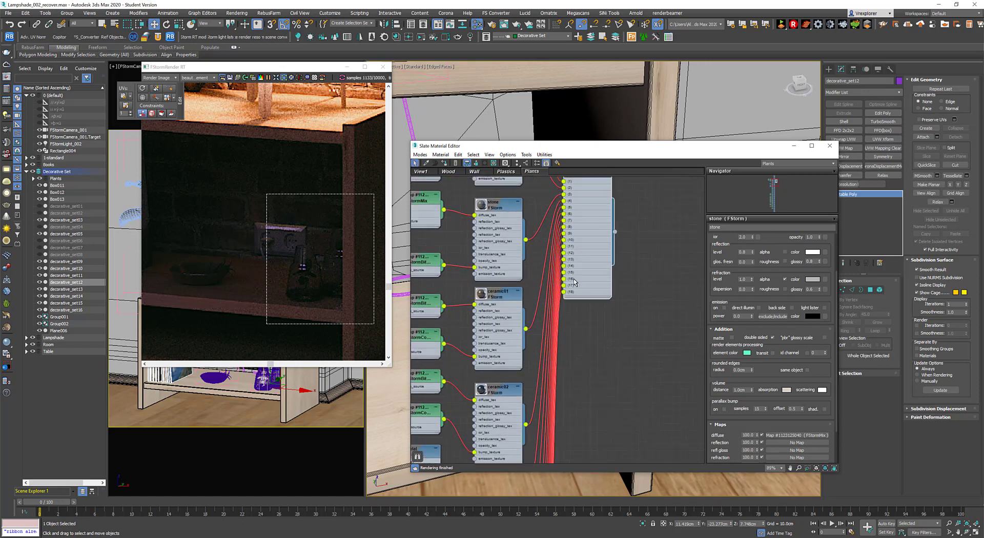
{"action": "middle_click_drag", "start_coordinate": [581, 302], "coordinate": [612, 228]}
{"action": "middle_click_drag", "start_coordinate": [587, 393], "coordinate": [592, 388]}
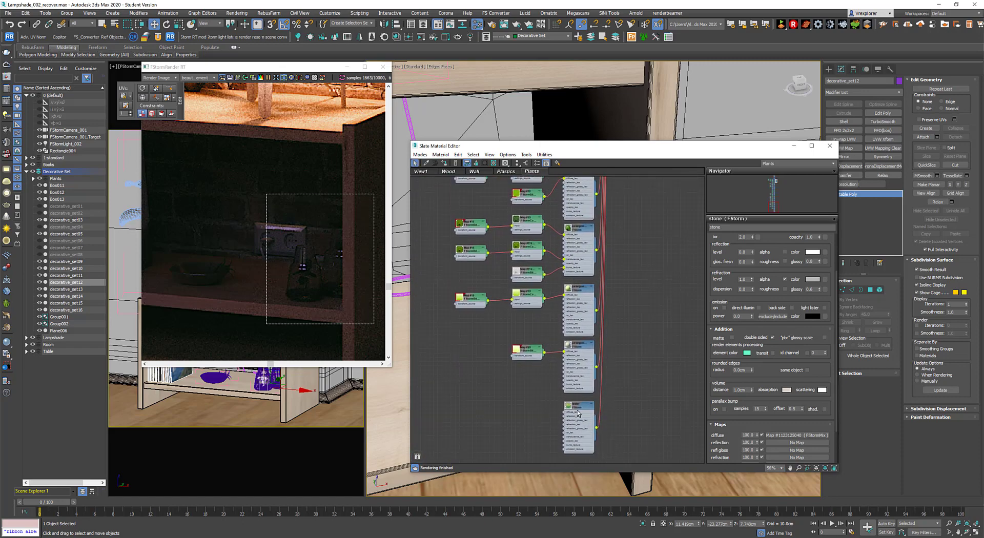
{"action": "middle_click_drag", "start_coordinate": [585, 287], "coordinate": [603, 370]}
{"action": "left_click_drag", "start_coordinate": [594, 313], "coordinate": [632, 317]}
{"action": "middle_click_drag", "start_coordinate": [634, 317], "coordinate": [480, 332]}
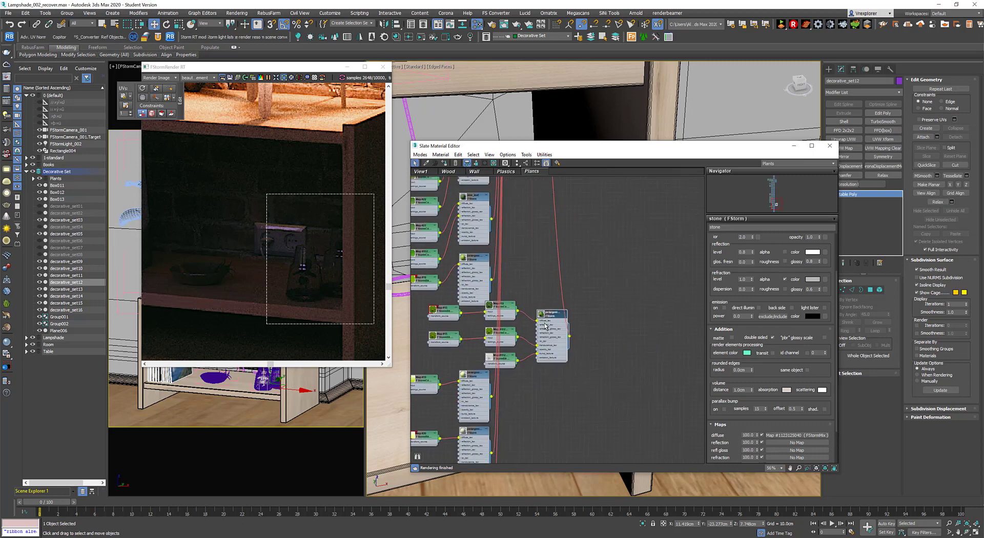
{"action": "scroll", "coordinate": [636, 363], "scroll_direction": "down", "scroll_amount": 4}
{"action": "left_click_drag", "start_coordinate": [665, 343], "coordinate": [509, 342]}
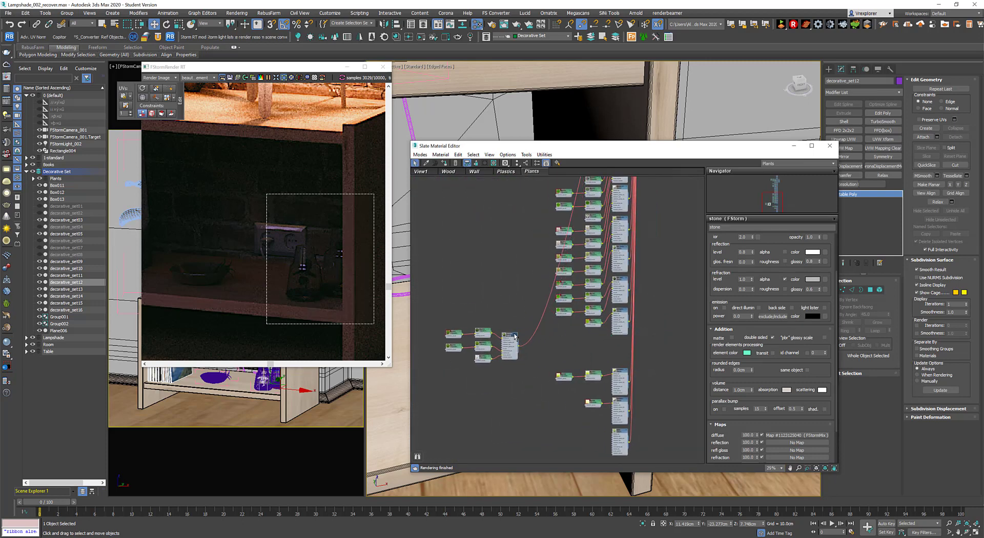
- Set the pelargonium_leaf refraction color to green with hue 75, saturation 183 and value 86, and copy it onto the translucence color
{"action": "scroll", "coordinate": [508, 353], "scroll_direction": "up", "scroll_amount": 5}
{"action": "middle_click_drag", "start_coordinate": [502, 360], "coordinate": [538, 328]}
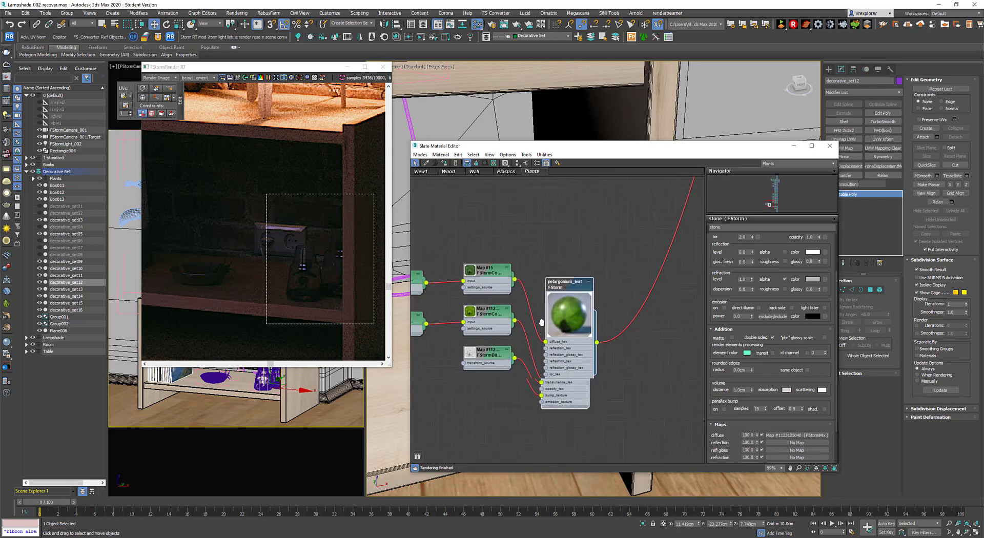
{"action": "double_click", "coordinate": [575, 287]}
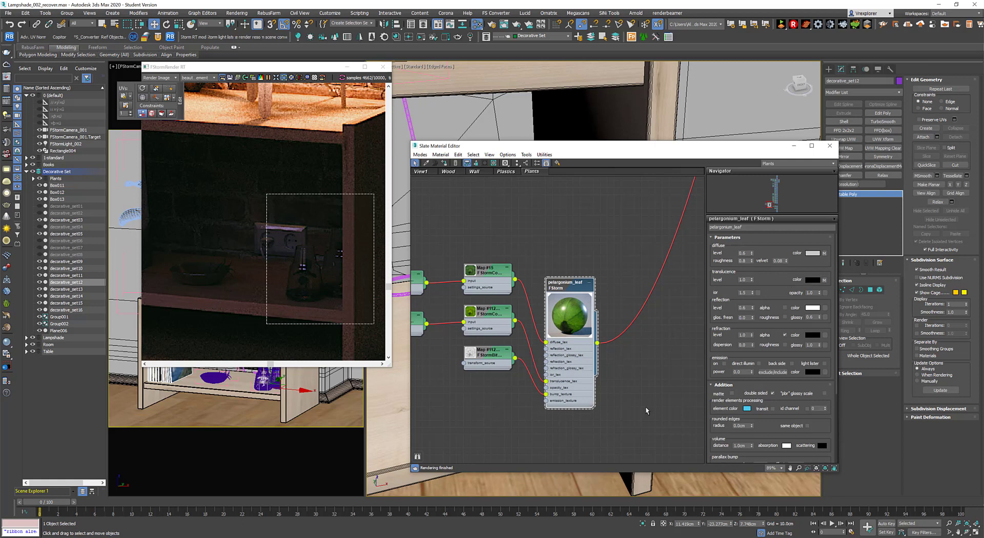
{"action": "left_click", "coordinate": [813, 336]}
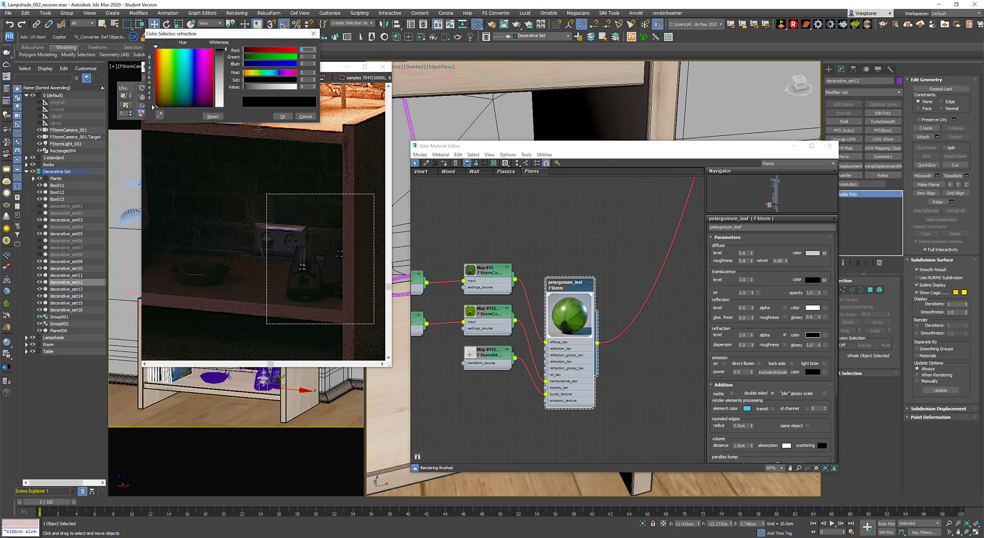
{"action": "left_click", "coordinate": [258, 72]}
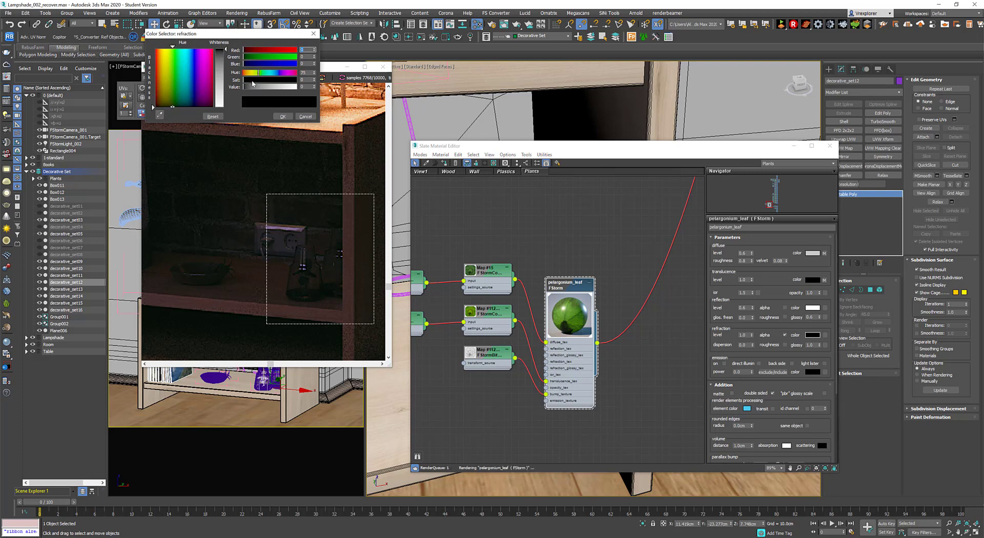
{"action": "left_click", "coordinate": [264, 87]}
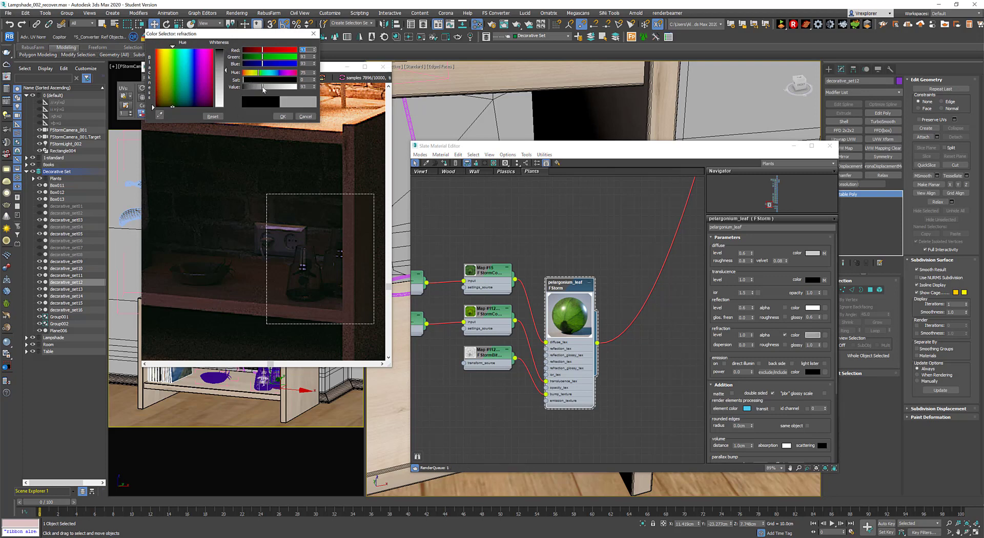
{"action": "left_click", "coordinate": [272, 80]}
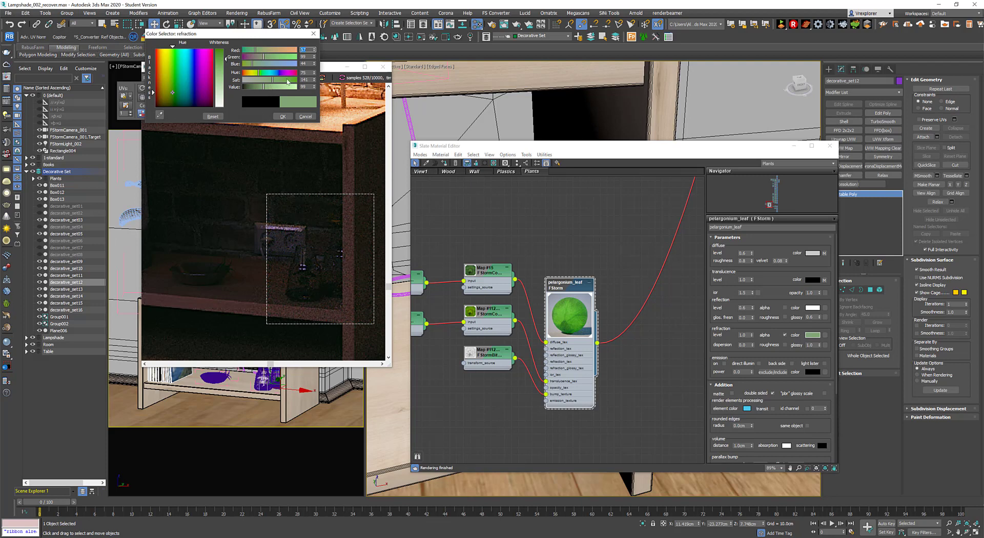
{"action": "left_click", "coordinate": [281, 80]}
{"action": "left_click", "coordinate": [261, 88]}
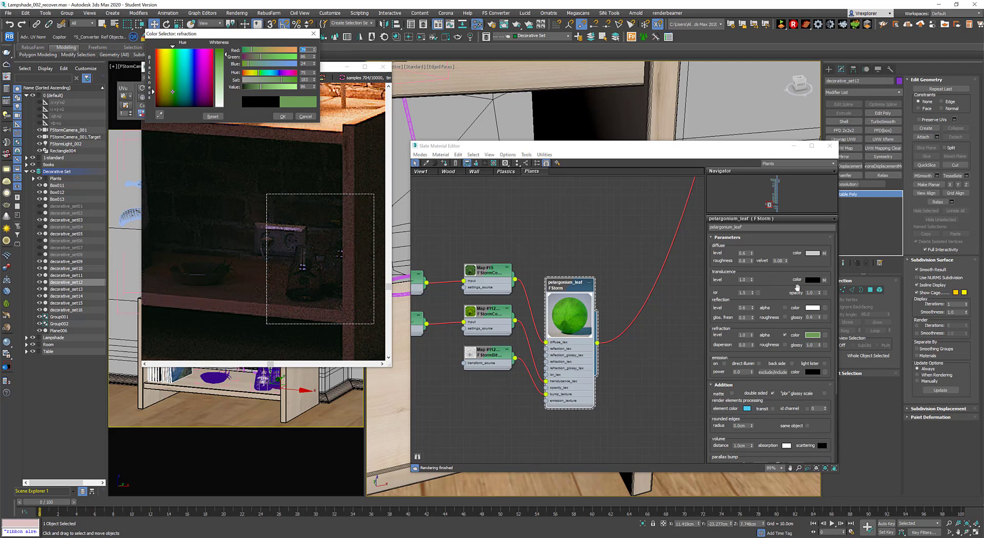
{"action": "left_click_drag", "start_coordinate": [810, 336], "coordinate": [813, 280]}
{"action": "left_click", "coordinate": [629, 310]}
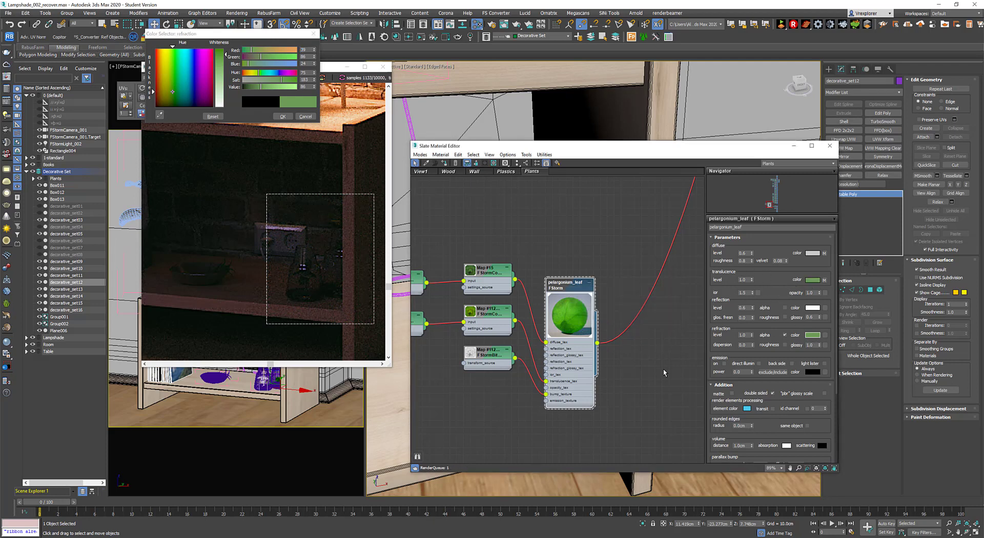
- Try a translucence map amount of 50 on pelargonium_leaf and set it back to 100
{"action": "scroll", "coordinate": [772, 406], "scroll_direction": "down", "scroll_amount": 1}
{"action": "scroll", "coordinate": [772, 405], "scroll_direction": "down", "scroll_amount": 4}
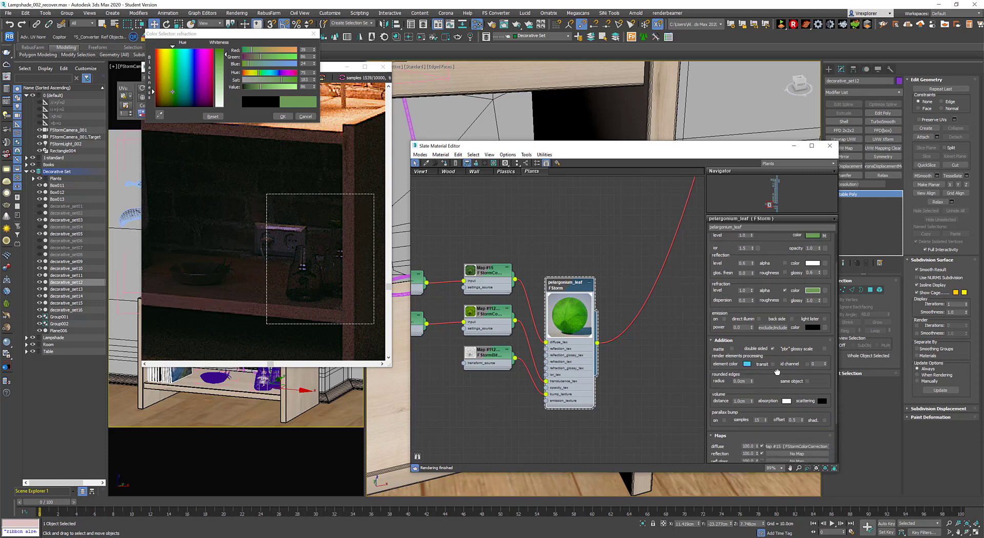
{"action": "double_click", "coordinate": [749, 433]}
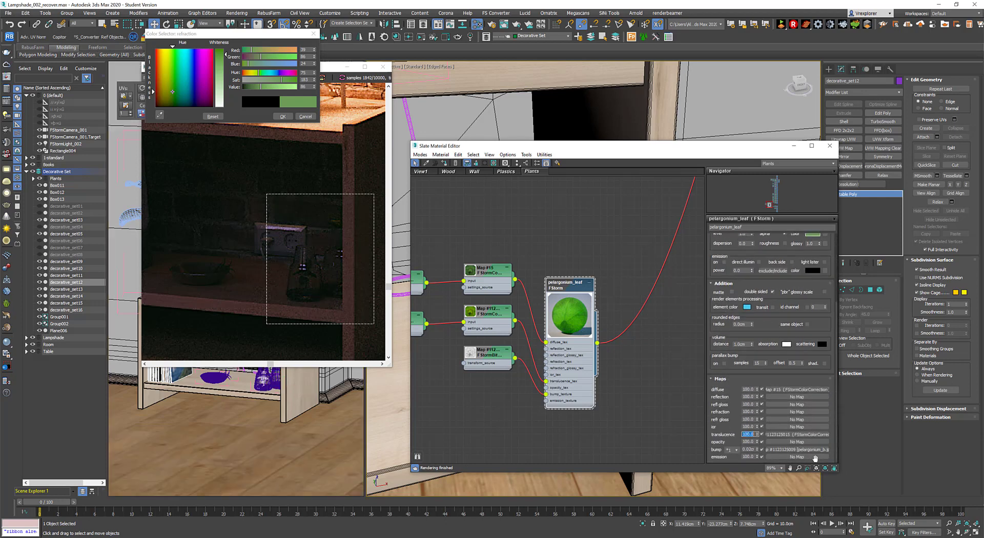
{"action": "type", "text": "50"}
{"action": "key", "text": "Return"}
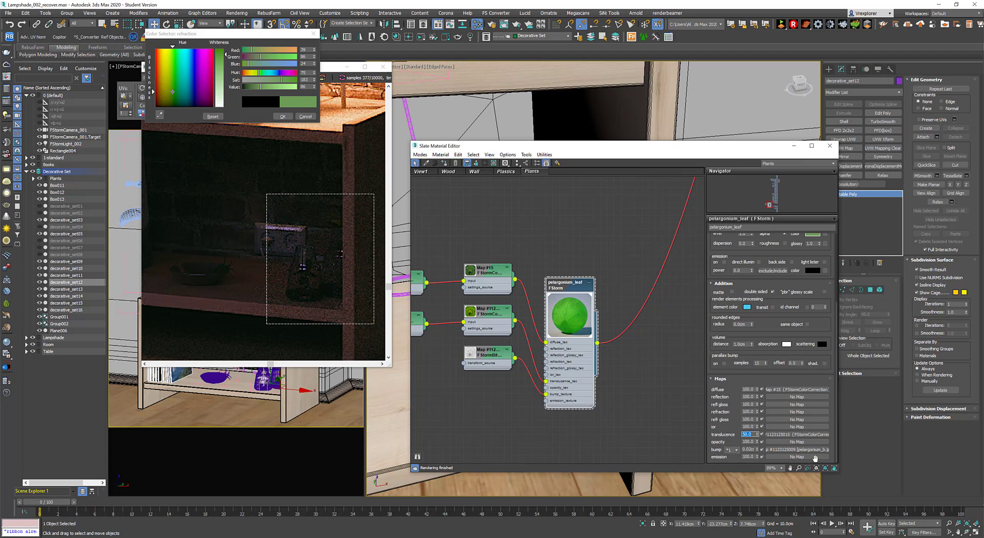
{"action": "key", "text": "Return"}
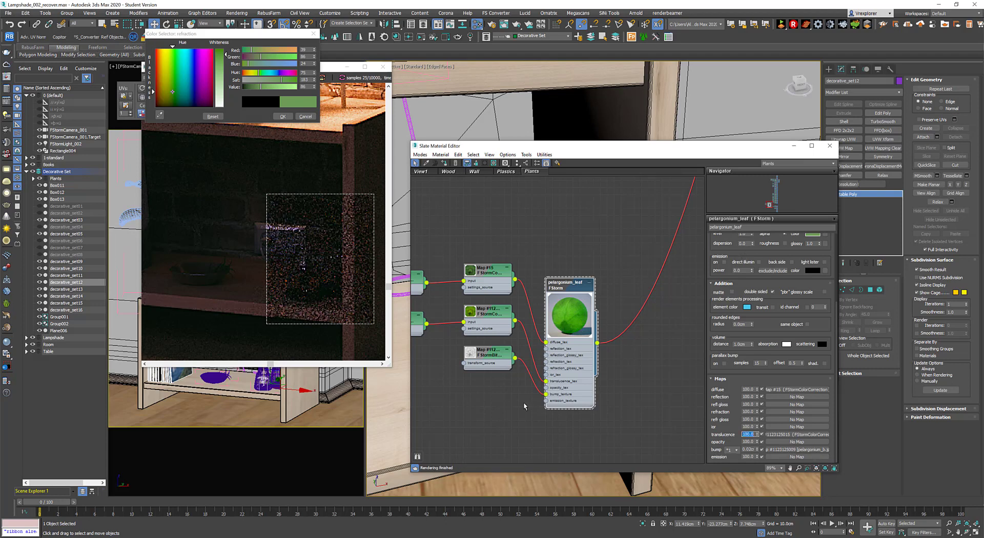
- Check the leaf in the FStorm render region, then turn the region off to examine the full lamp scene
{"action": "left_click_drag", "start_coordinate": [771, 331], "coordinate": [779, 392]}
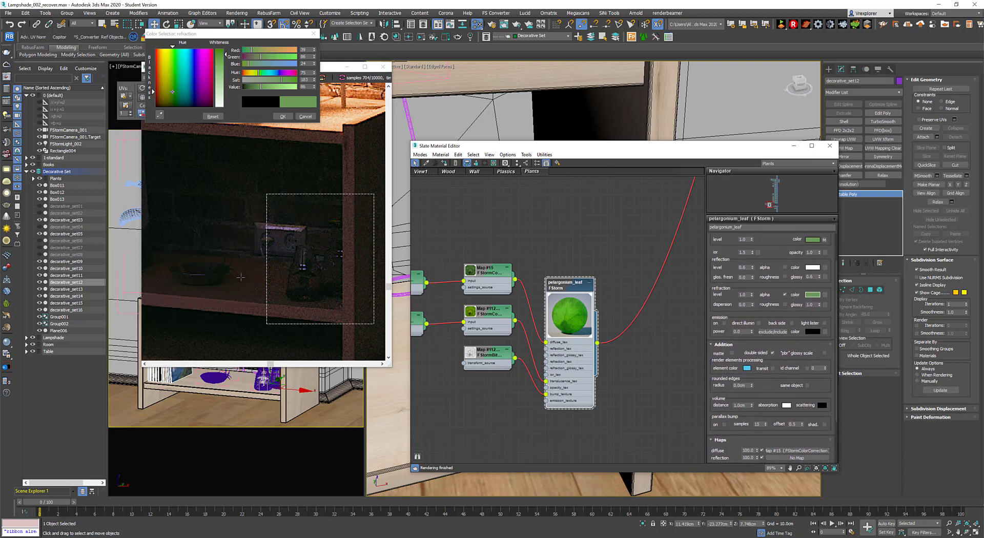
{"action": "scroll", "coordinate": [316, 259], "scroll_direction": "down", "scroll_amount": 2}
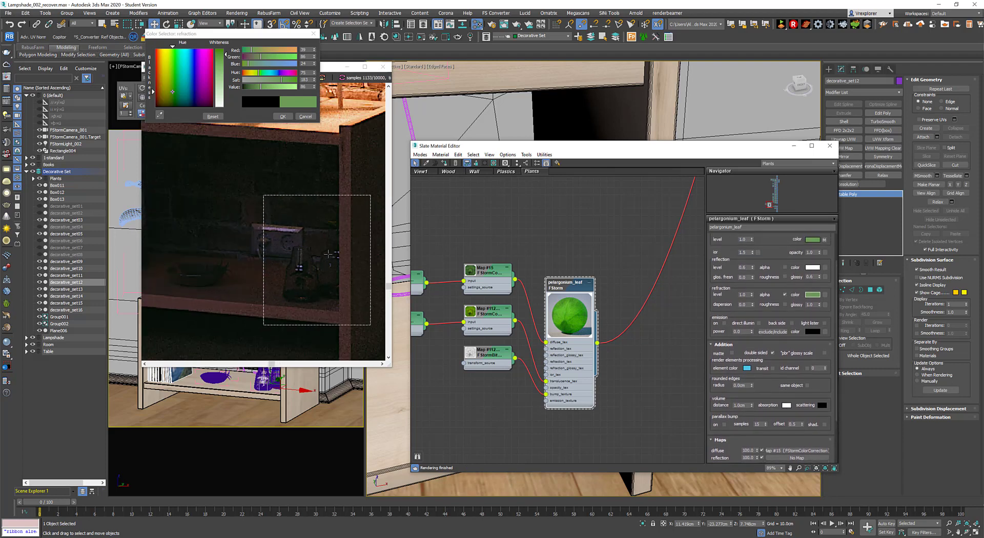
{"action": "left_click", "coordinate": [255, 256]}
{"action": "scroll", "coordinate": [255, 256], "scroll_direction": "down", "scroll_amount": 3}
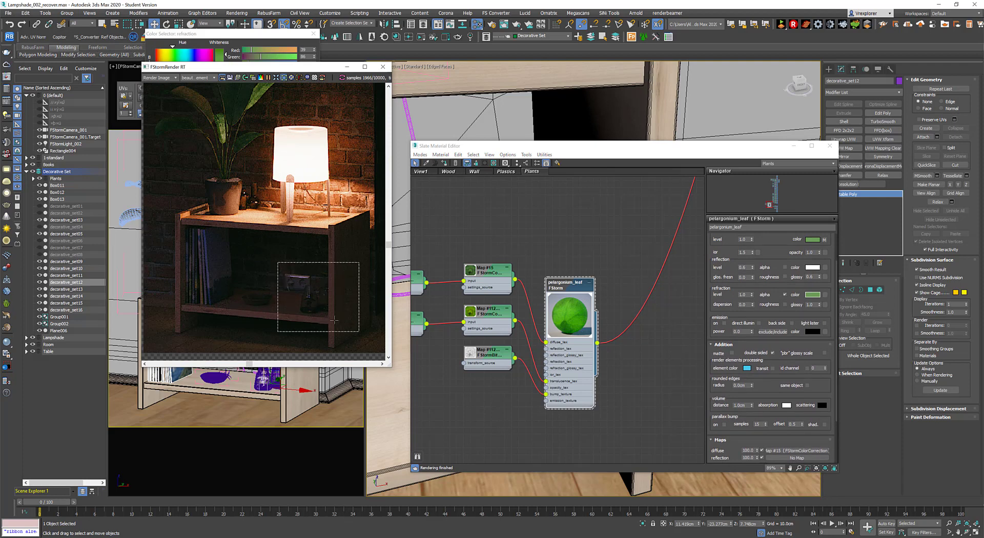
{"action": "scroll", "coordinate": [313, 299], "scroll_direction": "up", "scroll_amount": 1}
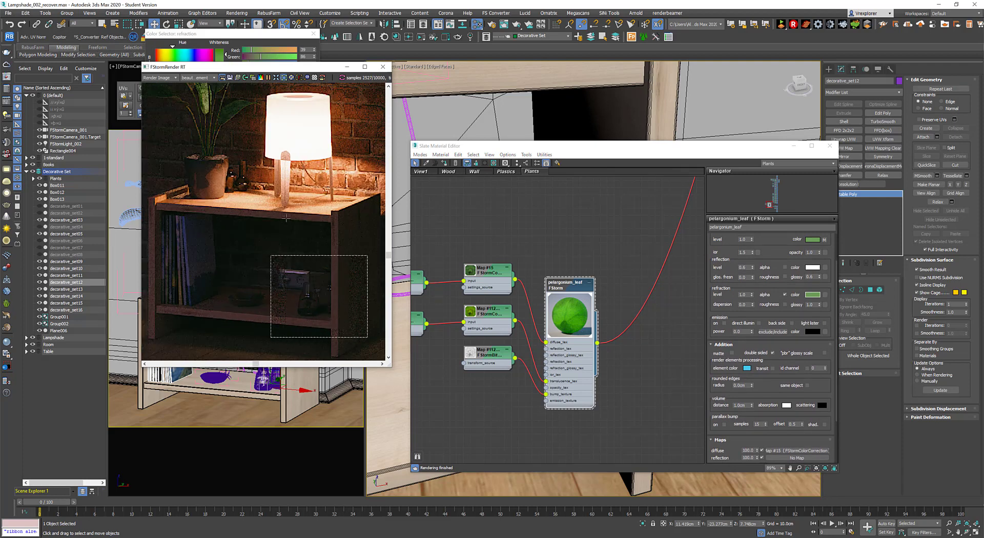
{"action": "scroll", "coordinate": [306, 285], "scroll_direction": "down", "scroll_amount": 1}
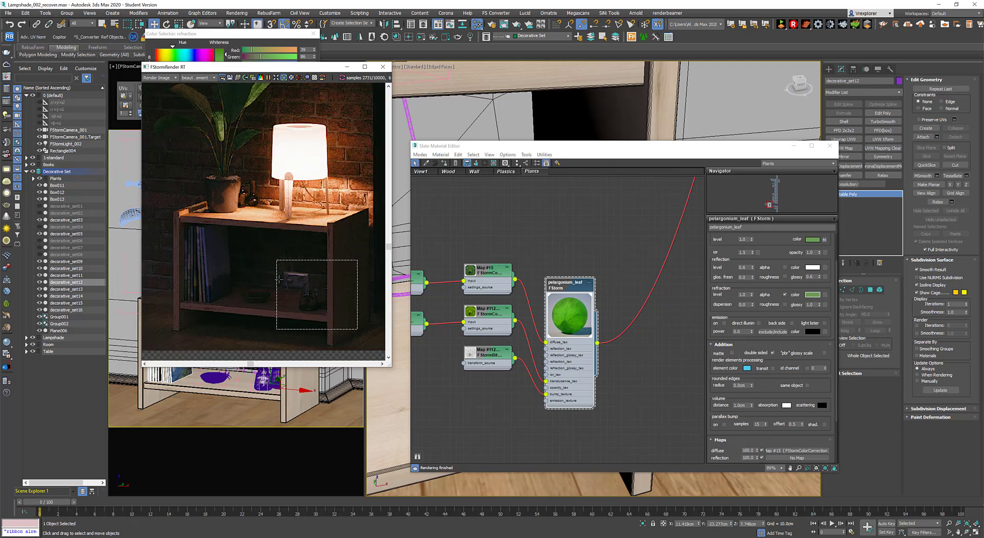
{"action": "middle_click_drag", "start_coordinate": [270, 167], "coordinate": [259, 188]}
{"action": "scroll", "coordinate": [264, 222], "scroll_direction": "down", "scroll_amount": 1}
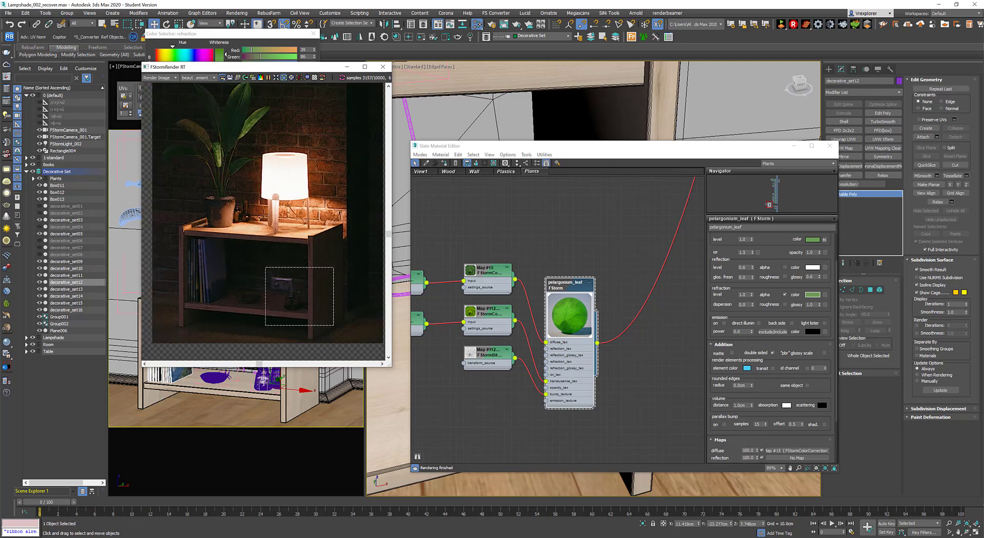
{"action": "mouse_move", "coordinate": [264, 221]}
{"action": "middle_mouse_down"}
{"action": "mouse_move", "coordinate": [271, 231]}
{"action": "mouse_move", "coordinate": [260, 228]}
{"action": "middle_mouse_up"}
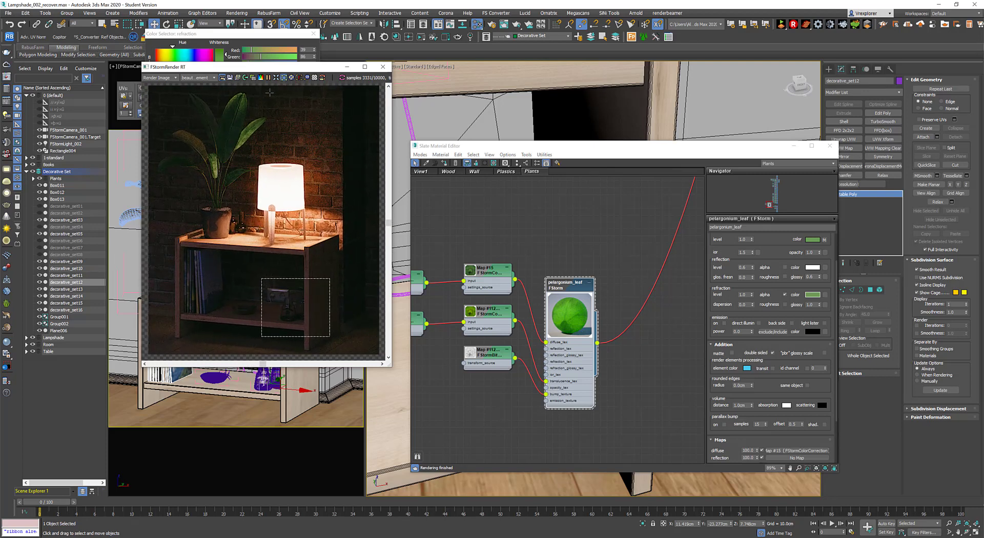
{"action": "left_click", "coordinate": [284, 78]}
{"action": "middle_click_drag", "start_coordinate": [320, 293], "coordinate": [322, 294]}
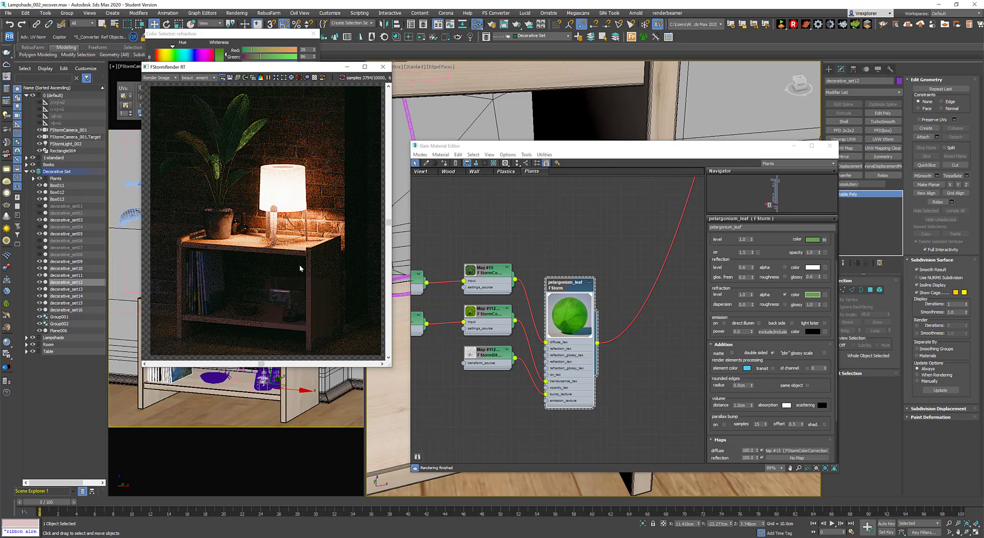
- Set the translucence color of the pelargonium_leaf material to black
{"action": "left_click", "coordinate": [626, 227]}
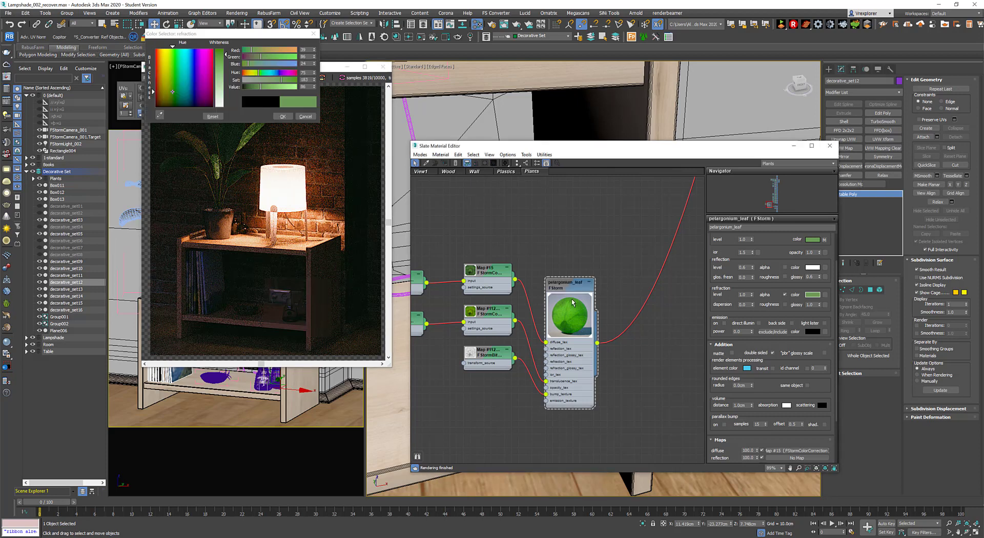
{"action": "left_click", "coordinate": [562, 286]}
{"action": "left_click", "coordinate": [283, 117]}
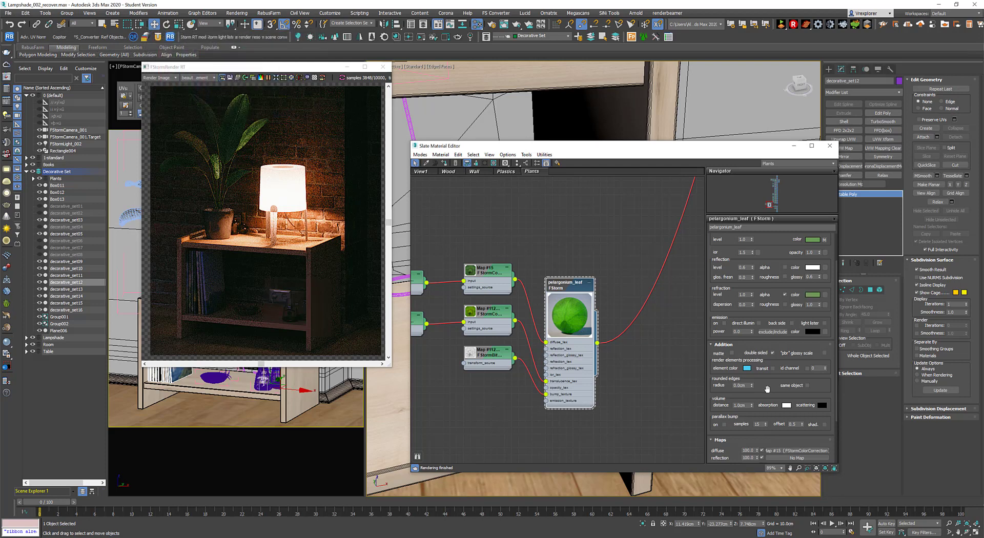
{"action": "mouse_move", "coordinate": [775, 372]}
{"action": "left_mouse_down"}
{"action": "mouse_move", "coordinate": [775, 341]}
{"action": "mouse_move", "coordinate": [768, 361]}
{"action": "left_mouse_up"}
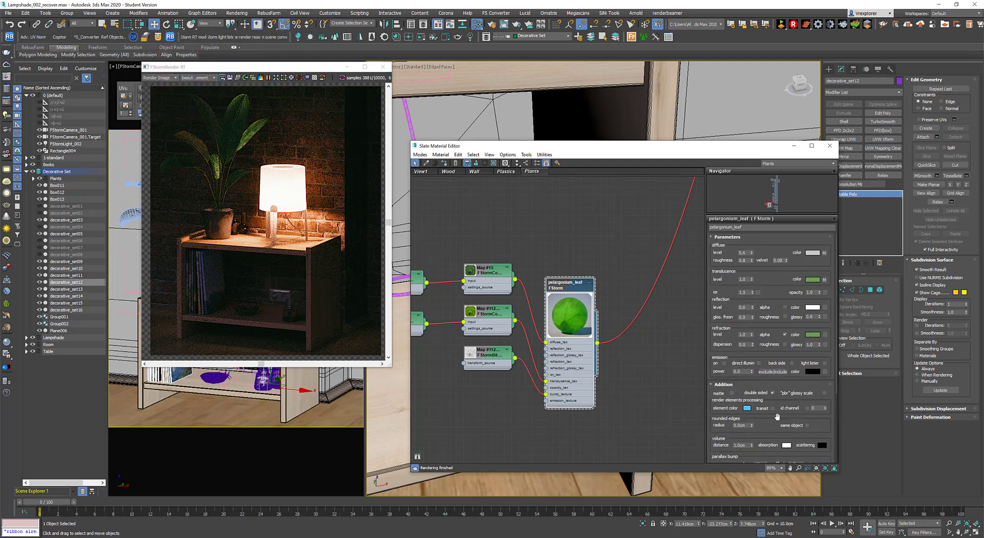
{"action": "scroll", "coordinate": [775, 397], "scroll_direction": "down", "scroll_amount": 3}
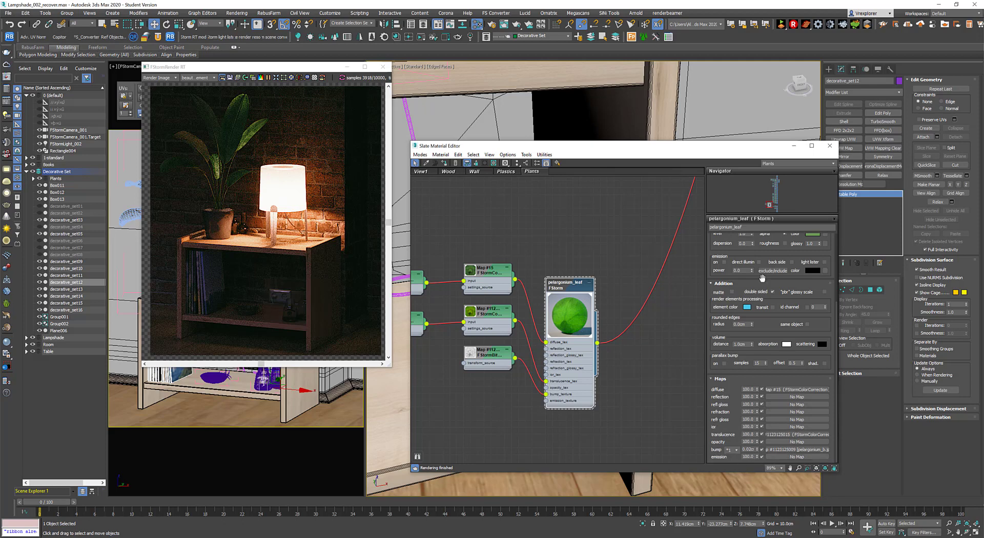
{"action": "scroll", "coordinate": [802, 259], "scroll_direction": "up", "scroll_amount": 5}
{"action": "left_click", "coordinate": [813, 269]}
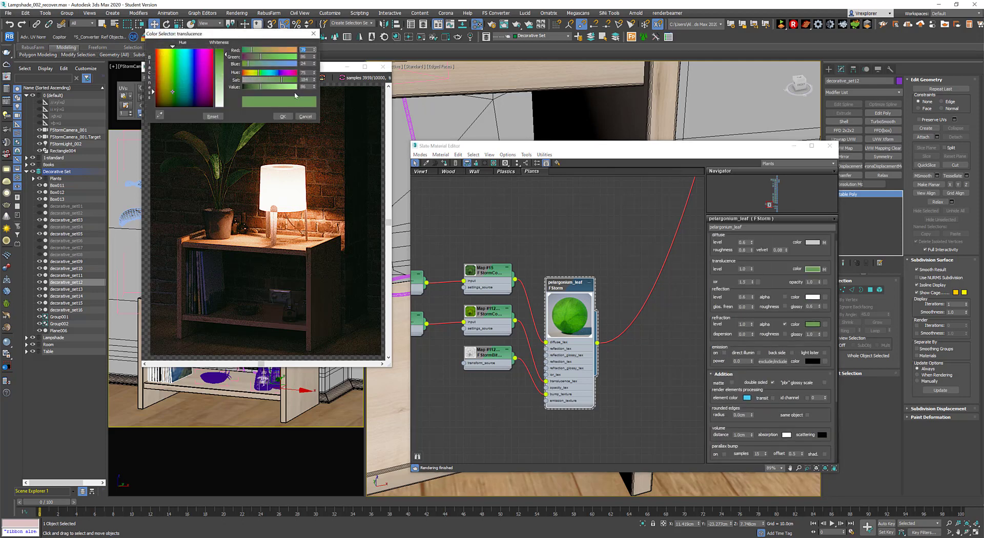
{"action": "left_click_drag", "start_coordinate": [248, 87], "coordinate": [240, 88]}
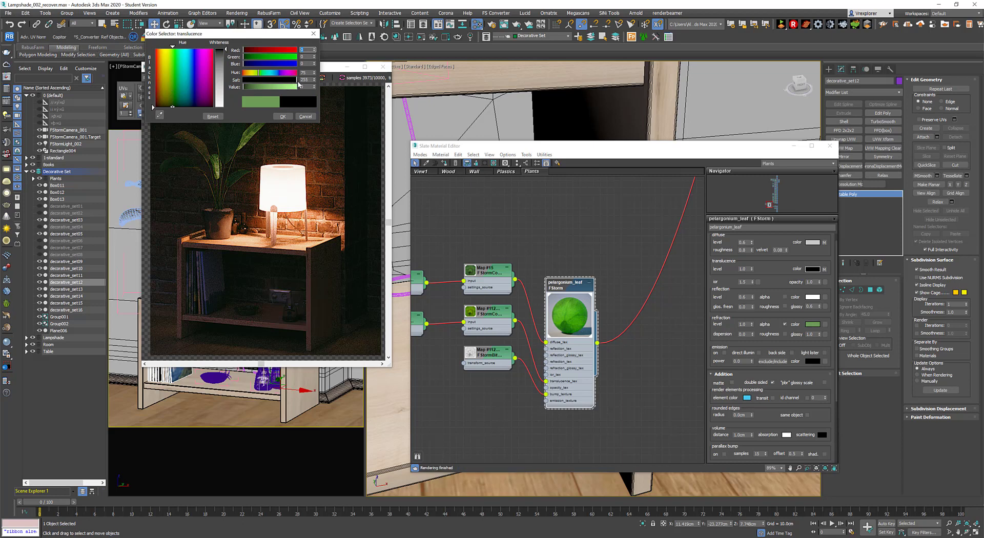
{"action": "left_click", "coordinate": [282, 117]}
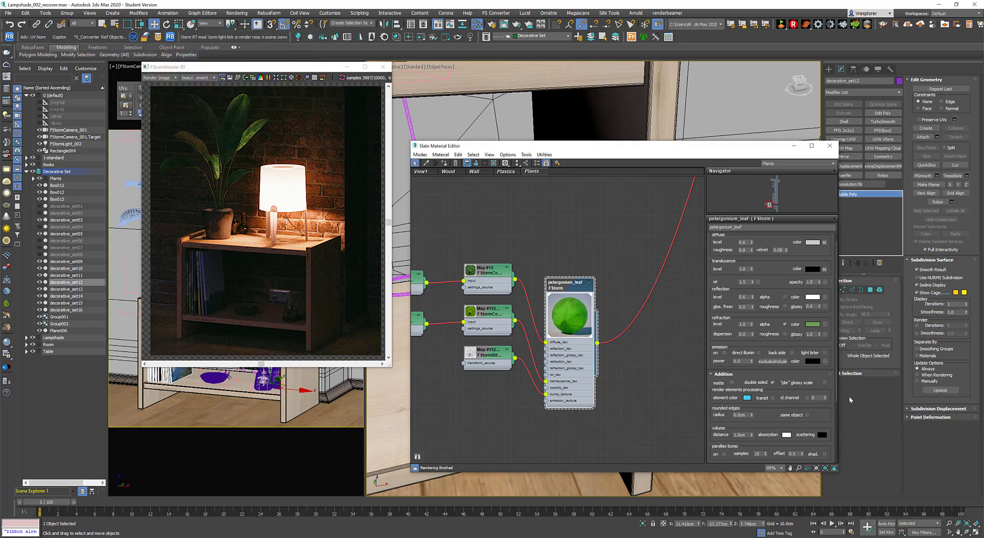
- Set the pelargonium_leaf refraction color to saturation 83 and value 139, previewing the front vase area with the render region
{"action": "left_click", "coordinate": [813, 324]}
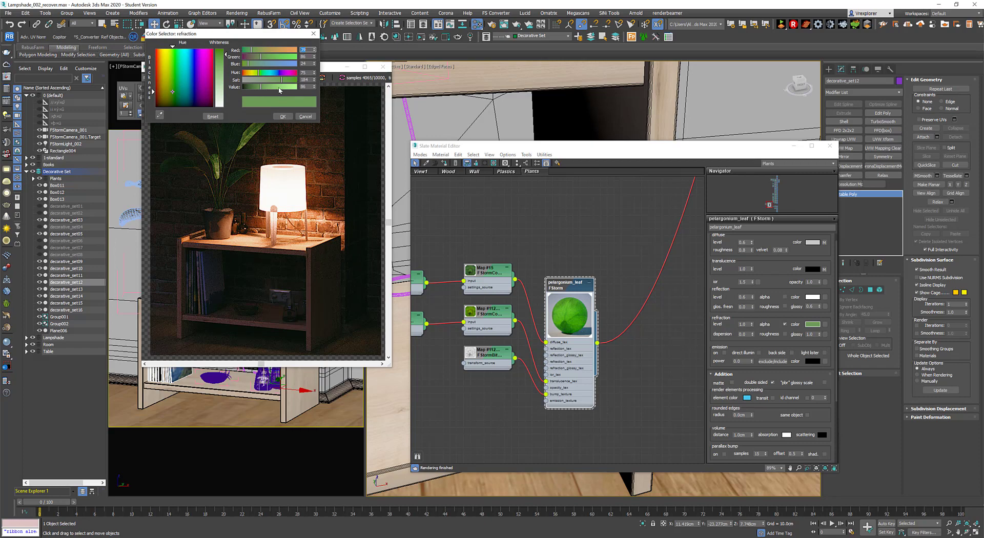
{"action": "left_click_drag", "start_coordinate": [279, 88], "coordinate": [281, 87]}
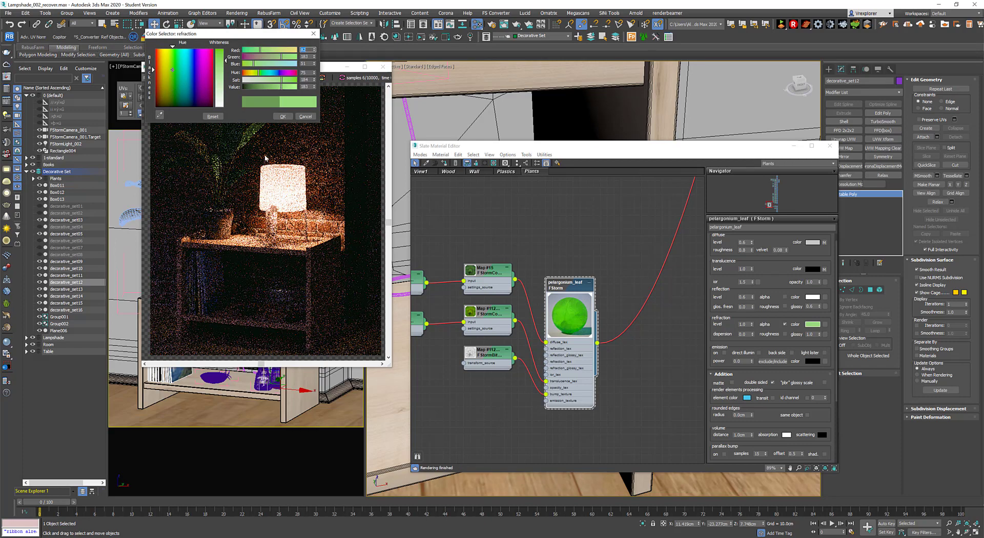
{"action": "left_click", "coordinate": [306, 319]}
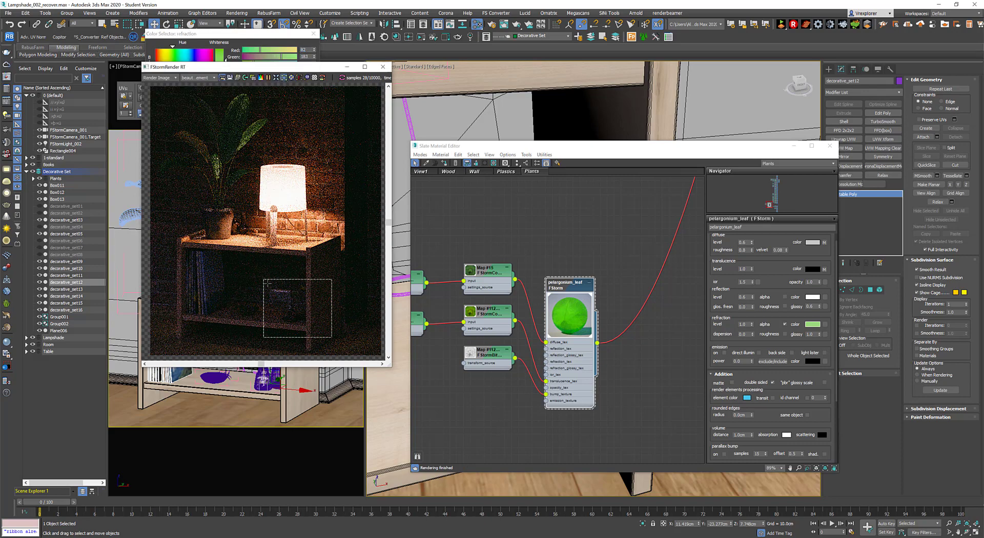
{"action": "left_click_drag", "start_coordinate": [256, 37], "coordinate": [533, 40]}
{"action": "scroll", "coordinate": [314, 333], "scroll_direction": "up", "scroll_amount": 5}
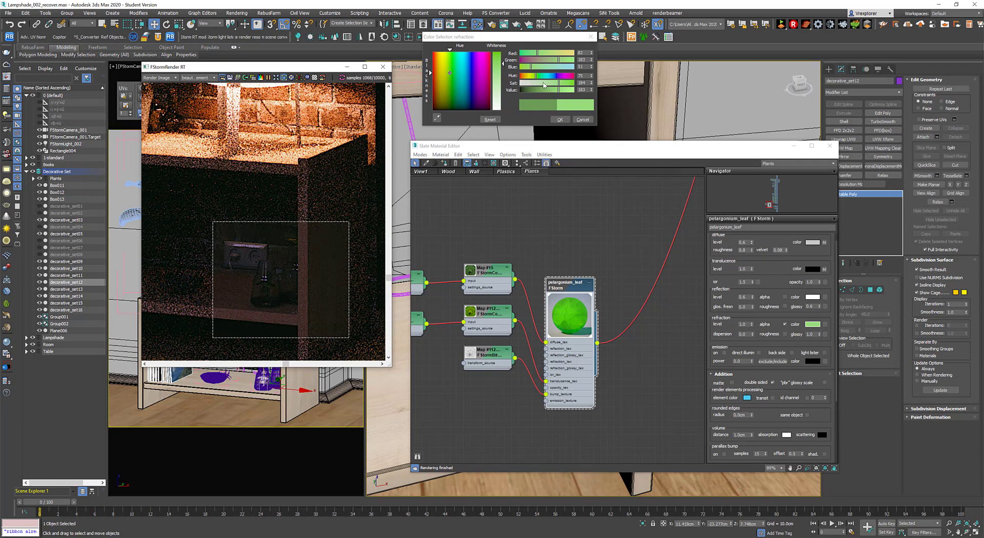
{"action": "left_click", "coordinate": [543, 83]}
{"action": "left_click", "coordinate": [549, 90]}
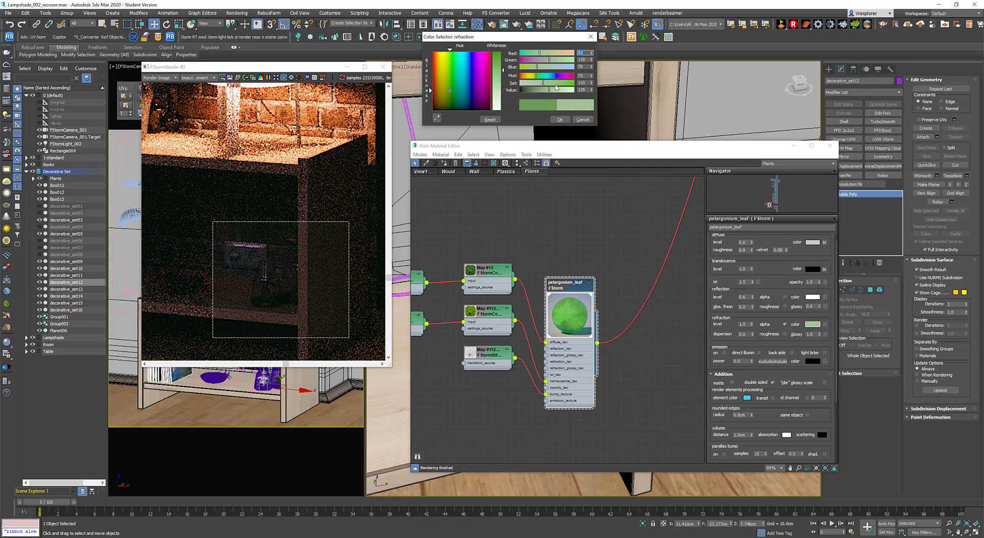
{"action": "left_click", "coordinate": [560, 120]}
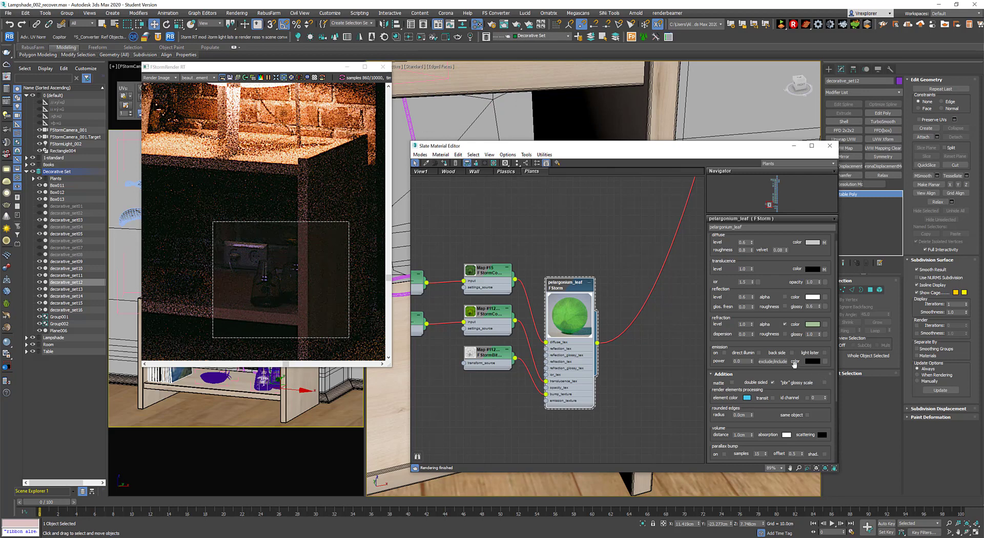
- Toggle the refraction roughness checkbox of pelargonium_leaf on and back off, and darken its refraction color to value 117
{"action": "left_click", "coordinate": [785, 334]}
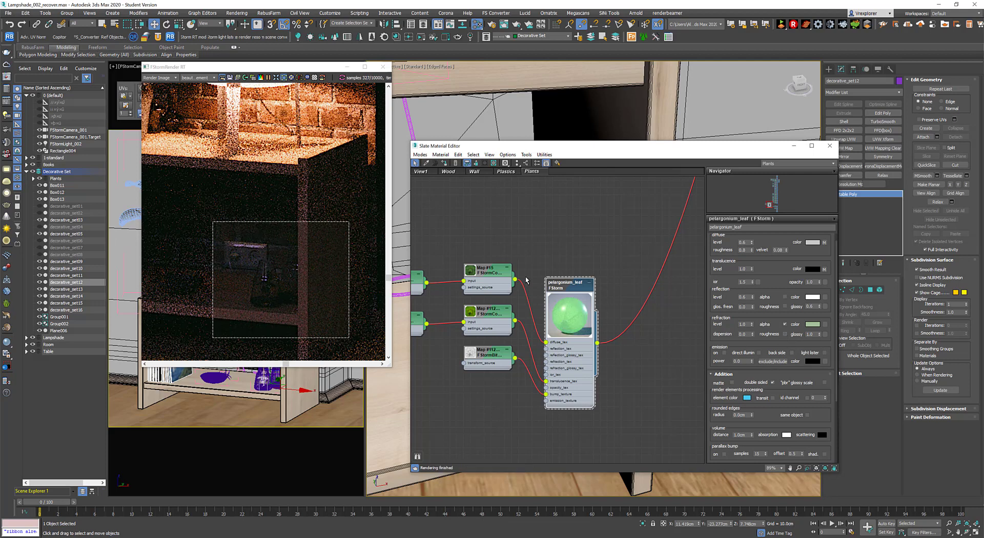
{"action": "left_click", "coordinate": [785, 334]}
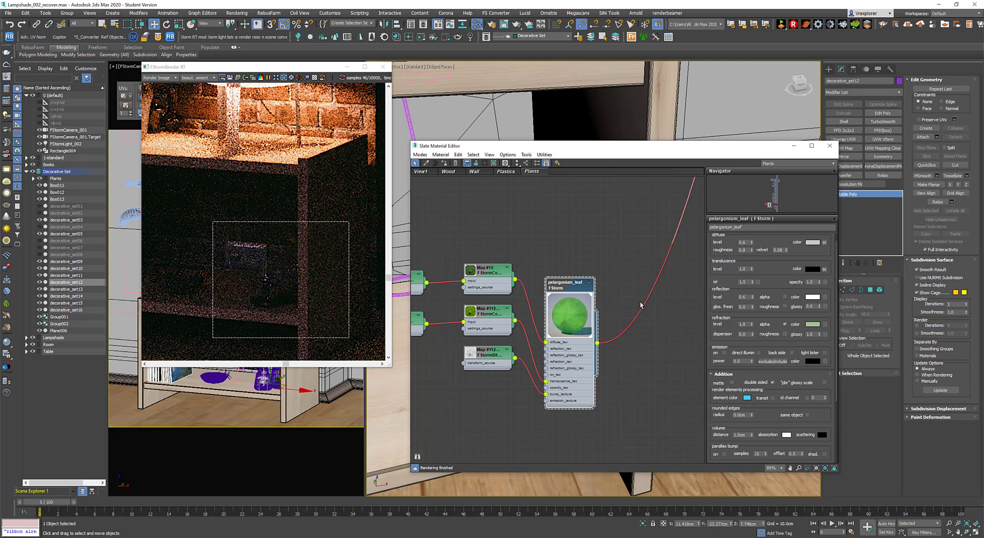
{"action": "left_click", "coordinate": [816, 328]}
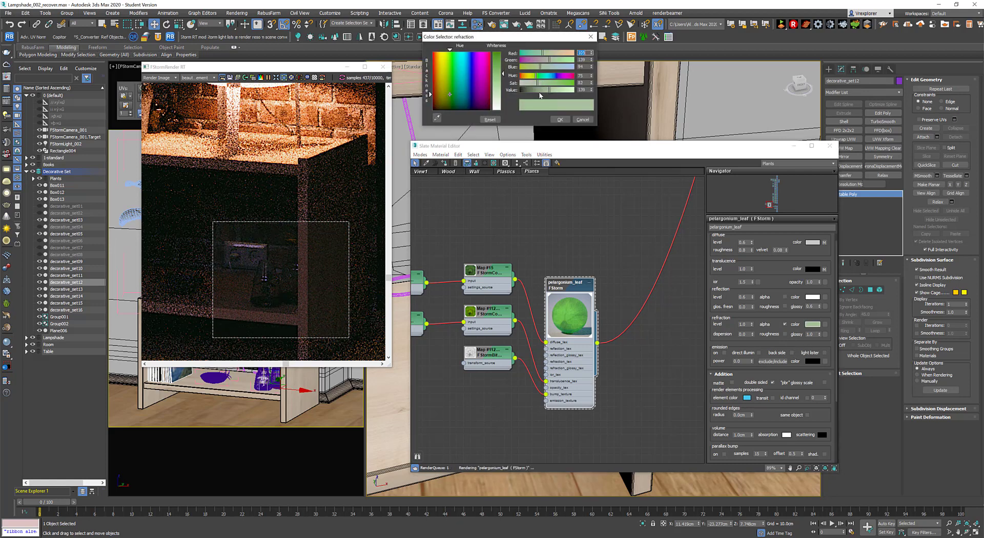
{"action": "left_click_drag", "start_coordinate": [544, 91], "coordinate": [541, 91]}
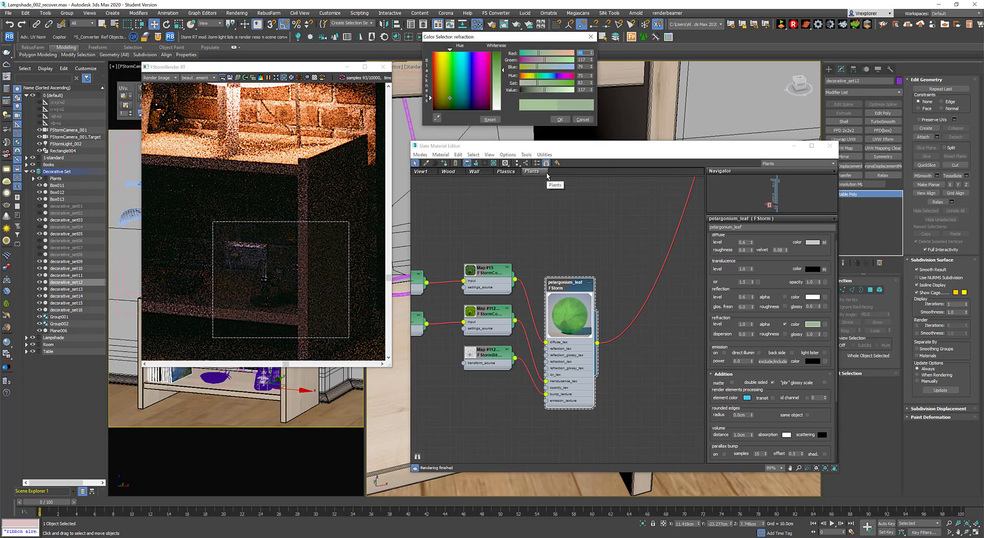
{"action": "left_click", "coordinate": [559, 119]}
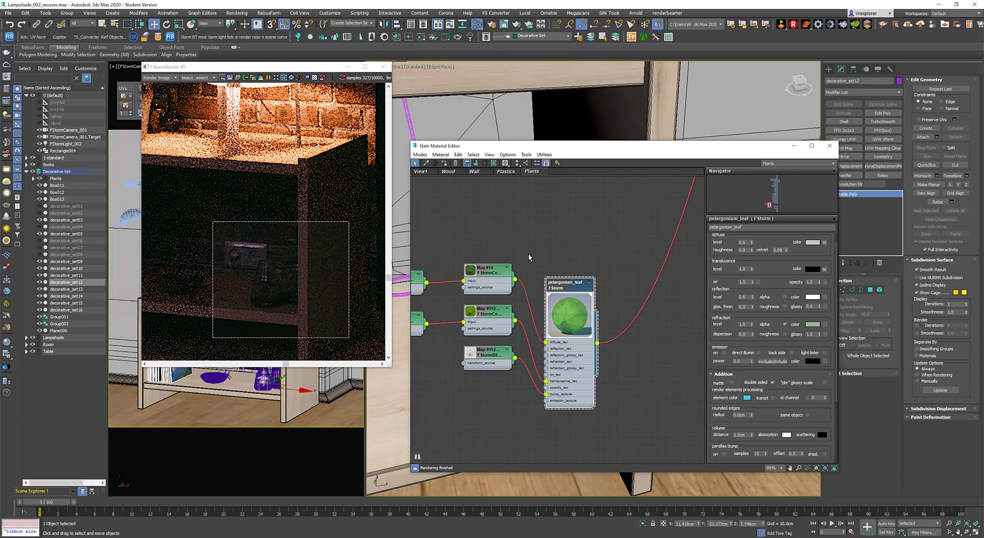
- Switch the FStorm render from the vase region back to the whole frame
{"action": "scroll", "coordinate": [540, 251], "scroll_direction": "down", "scroll_amount": 1}
{"action": "scroll", "coordinate": [541, 252], "scroll_direction": "down", "scroll_amount": 1}
{"action": "scroll", "coordinate": [268, 114], "scroll_direction": "down", "scroll_amount": 3}
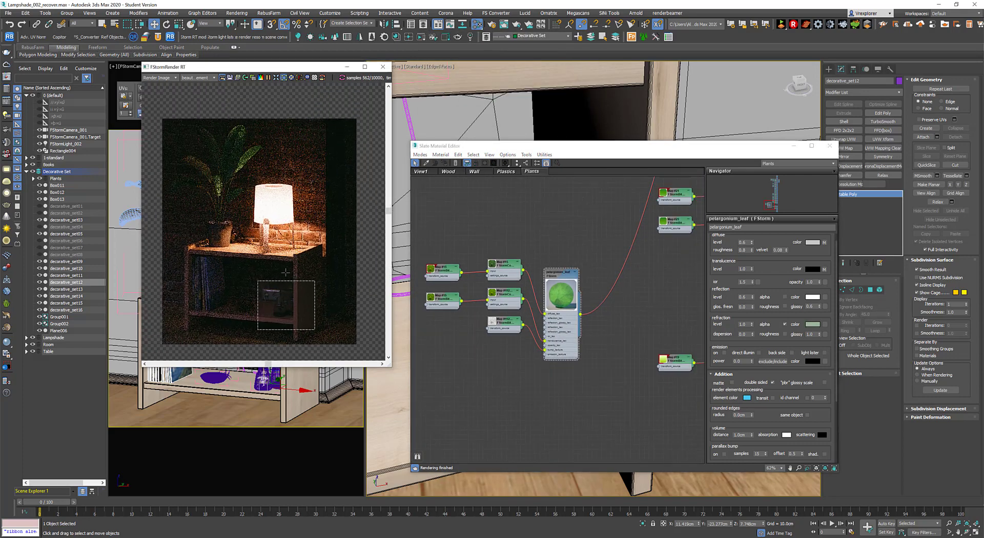
{"action": "left_click", "coordinate": [284, 78]}
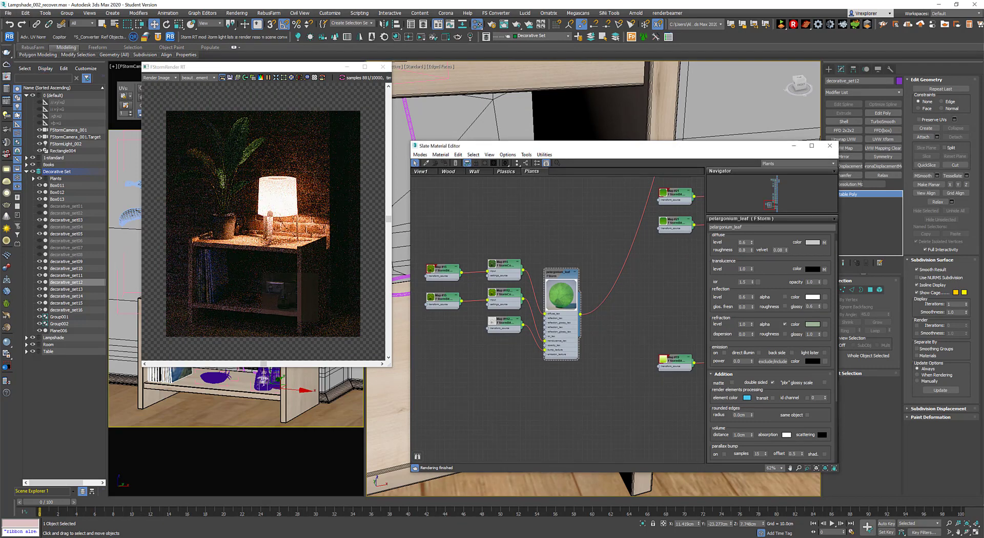
- Save the scene in the Lampshade project's Scenes folder as the next incremented version, Lampshade_003.max
{"action": "left_click", "coordinate": [8, 13]}
{"action": "left_click", "coordinate": [30, 90]}
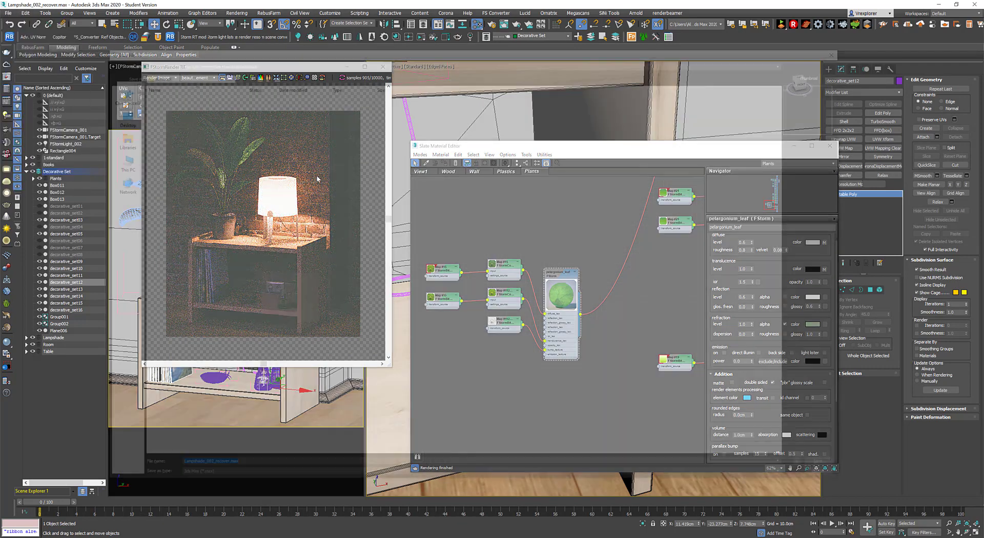
{"action": "left_click", "coordinate": [258, 62]}
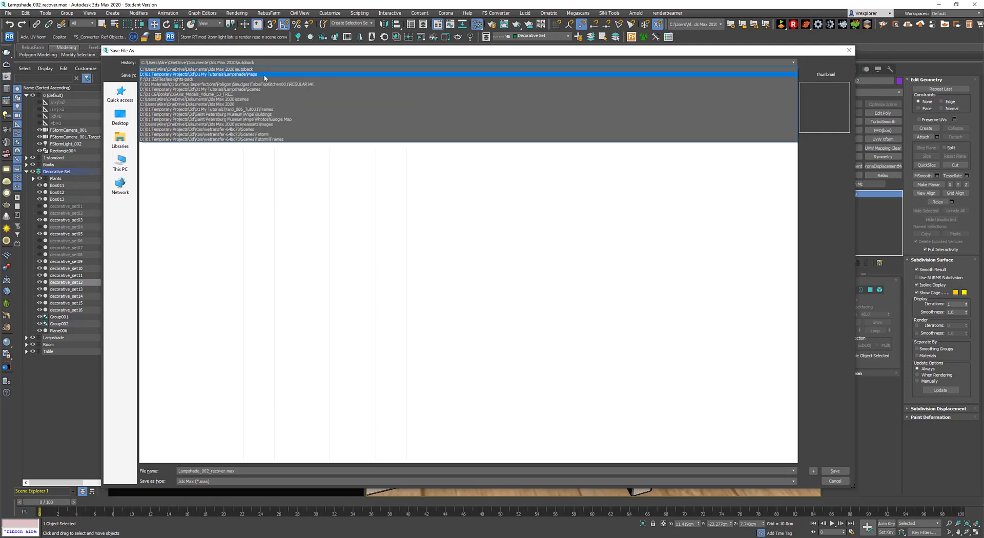
{"action": "left_click", "coordinate": [264, 75]}
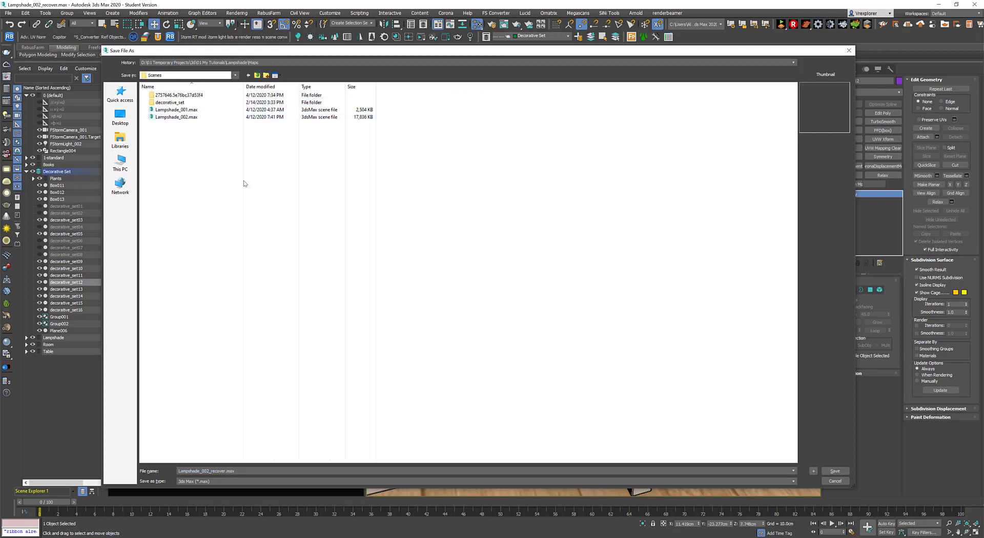
{"action": "left_click", "coordinate": [197, 117]}
{"action": "left_click", "coordinate": [813, 470]}
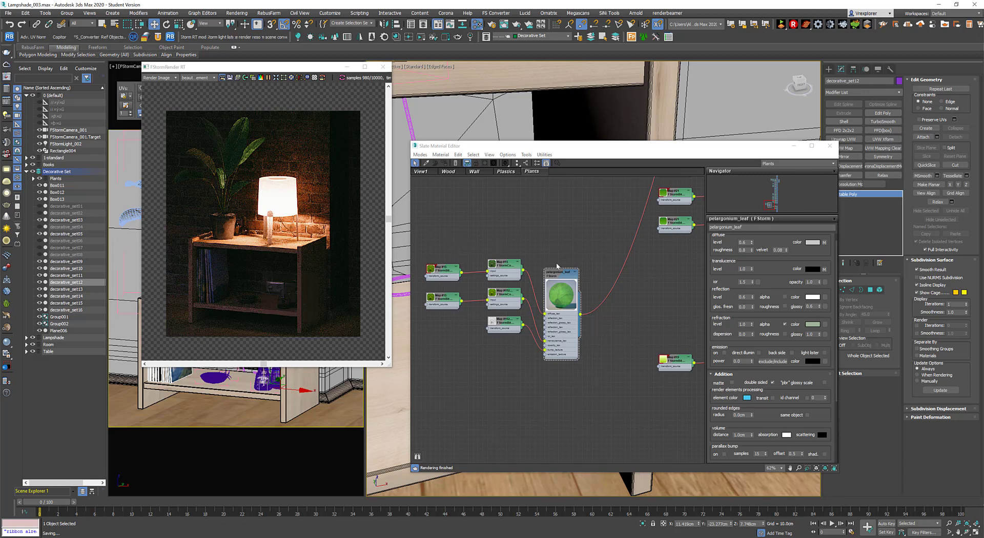
- Close the Slate Material Editor and open the FStorm Render Setup clear of the vases in the perspective view
{"action": "left_click", "coordinate": [829, 146]}
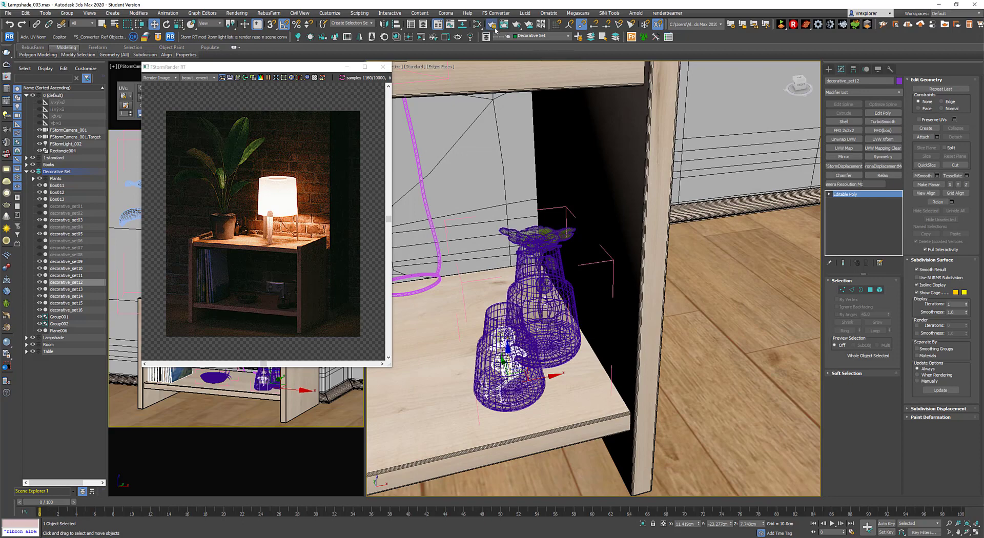
{"action": "key", "text": "F10"}
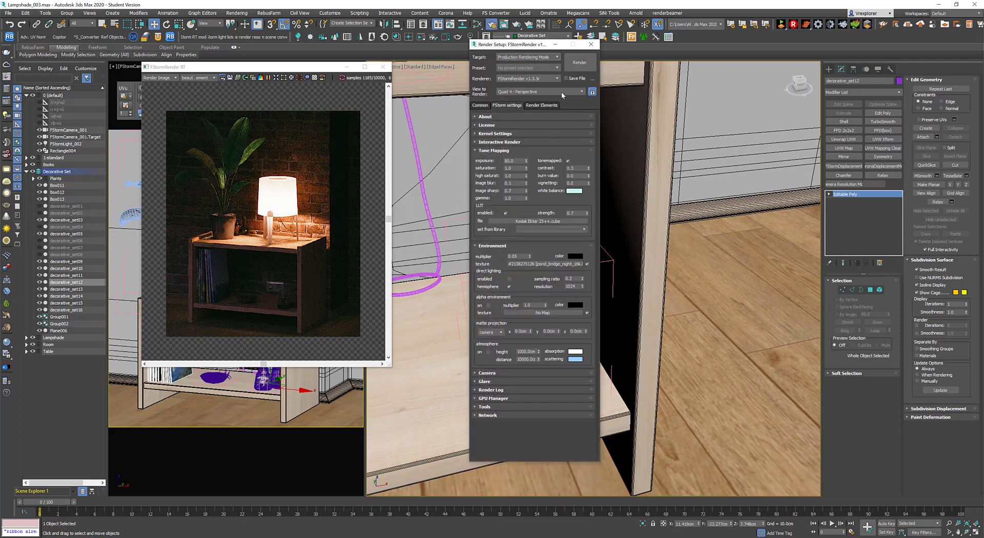
{"action": "left_click_drag", "start_coordinate": [538, 44], "coordinate": [699, 54]}
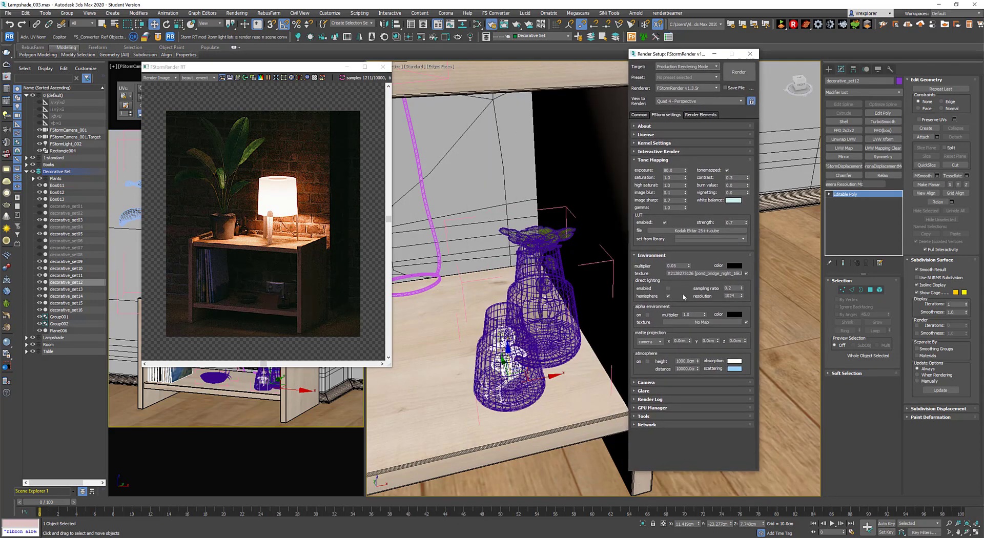
- Lock the image aspect, set the output size to 686 × 800 and restart the FStorm render, placing it over the camera view
{"action": "left_click", "coordinate": [645, 115]}
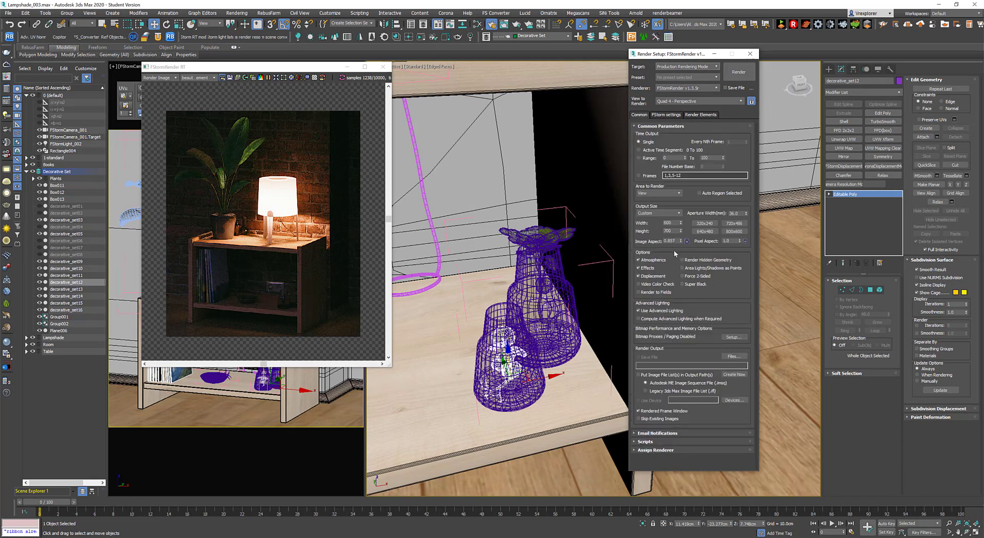
{"action": "left_click", "coordinate": [686, 242]}
{"action": "left_click_drag", "start_coordinate": [676, 230], "coordinate": [646, 232]}
{"action": "left_click", "coordinate": [382, 67]}
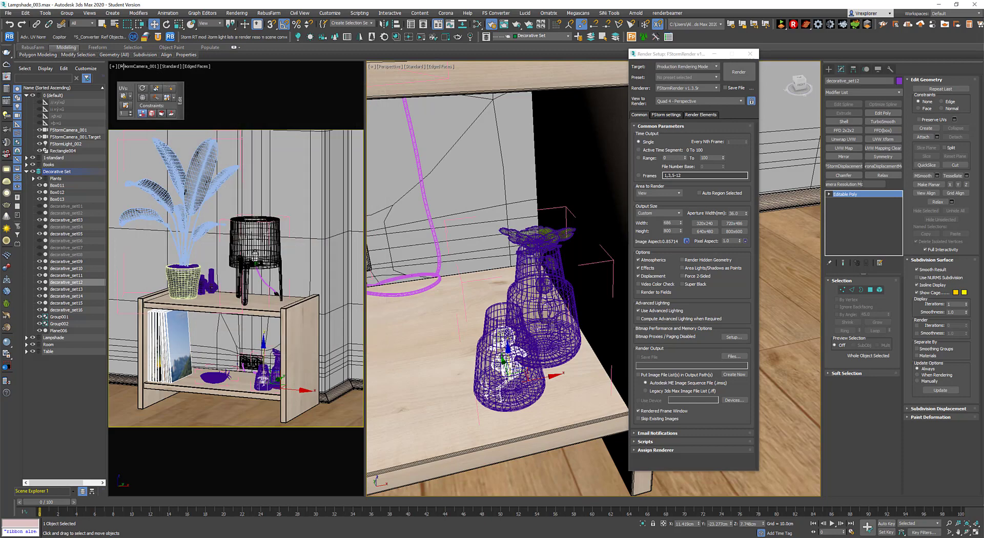
{"action": "left_click", "coordinate": [194, 37]}
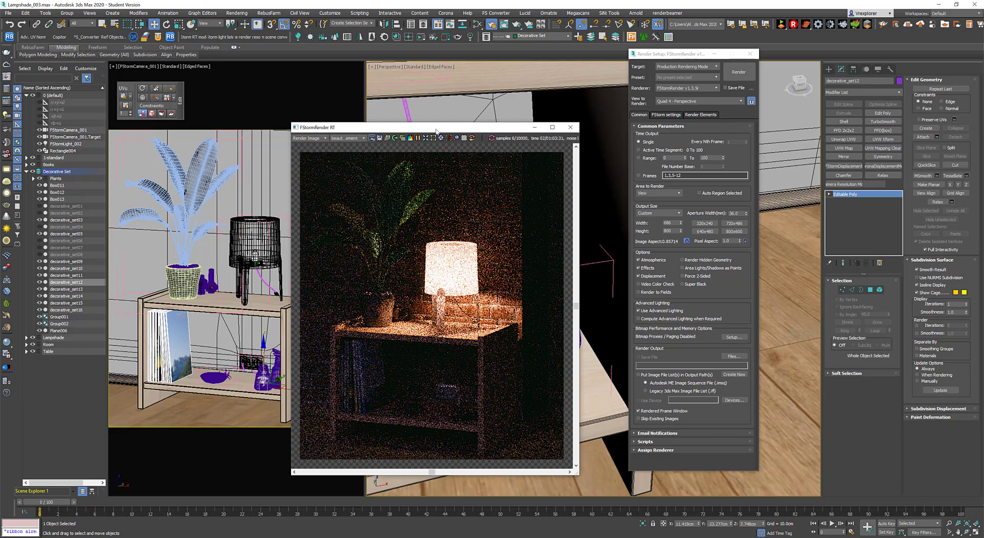
{"action": "left_click_drag", "start_coordinate": [436, 132], "coordinate": [219, 84]}
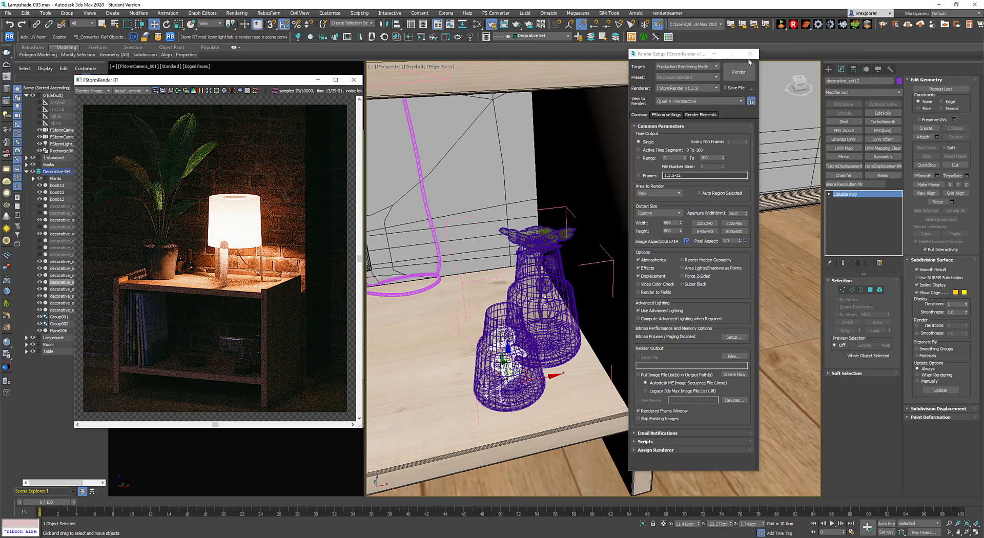
- Add all available FStorm render elements, from FStormAO through FStormZDepth, to the render setup
{"action": "left_click", "coordinate": [709, 113]}
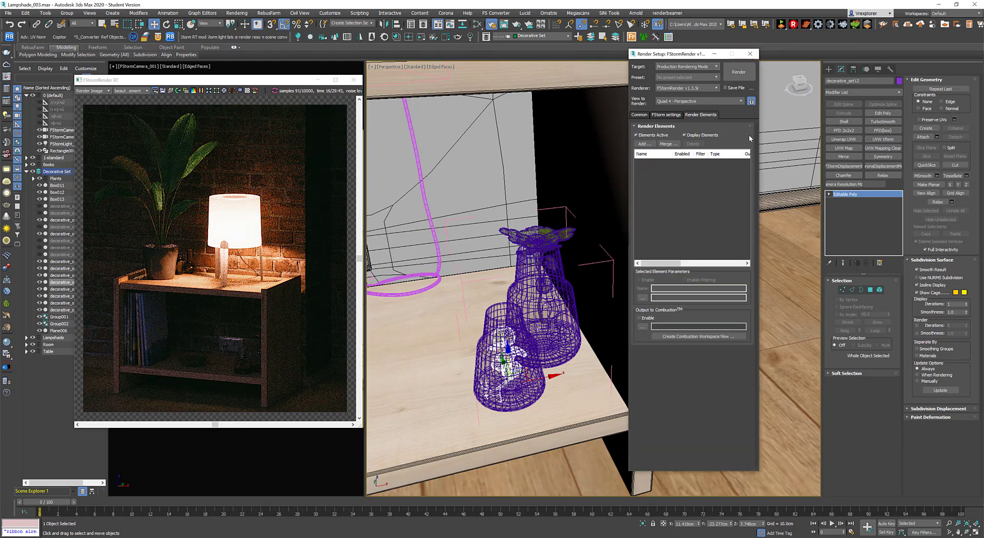
{"action": "left_click", "coordinate": [645, 144]}
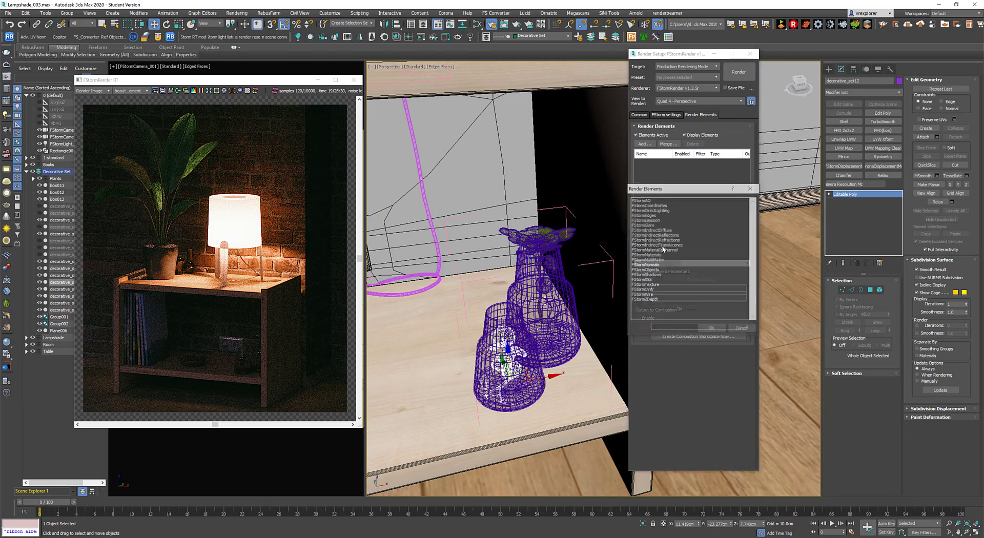
{"action": "left_click", "coordinate": [646, 201]}
{"action": "left_click_drag", "start_coordinate": [646, 201], "coordinate": [660, 323]}
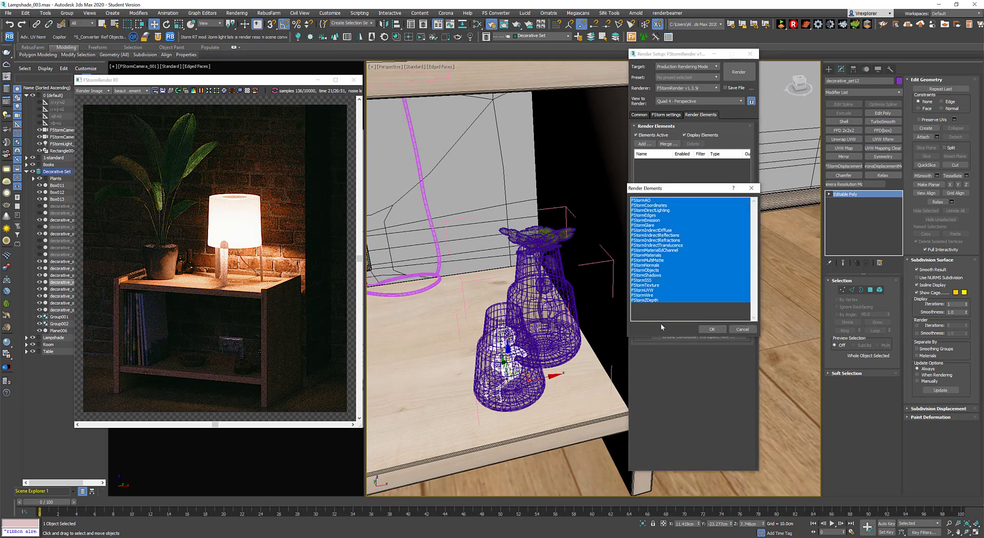
{"action": "left_click", "coordinate": [702, 329]}
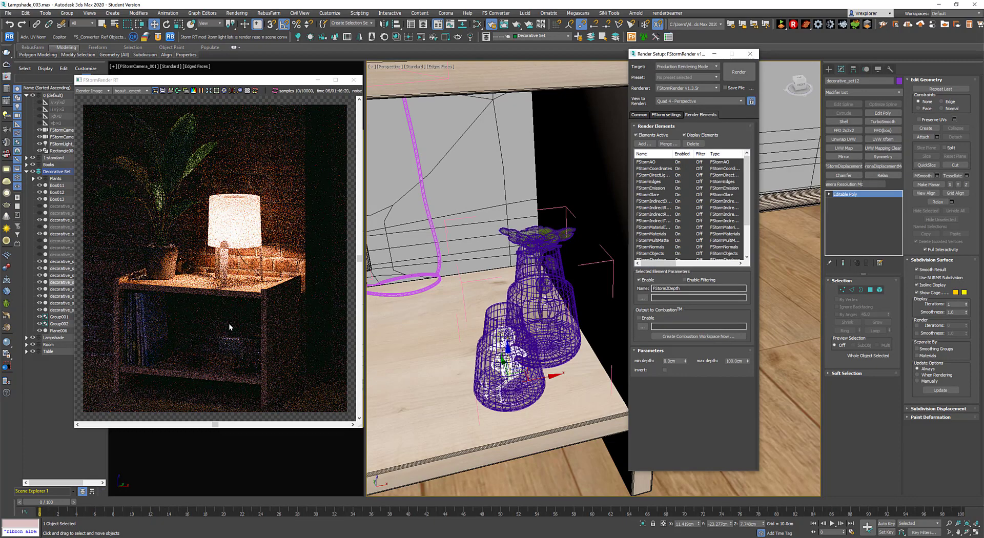
- Return to the FStorm settings and examine the lamp and cabinet shelves up close in the running render
{"action": "left_click", "coordinate": [669, 115]}
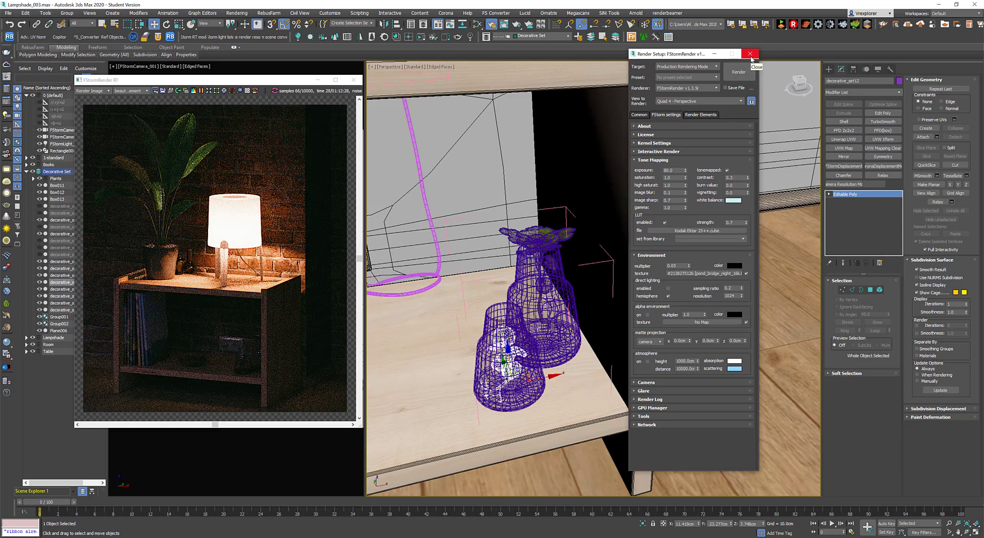
{"action": "scroll", "coordinate": [312, 350], "scroll_direction": "up", "scroll_amount": 3}
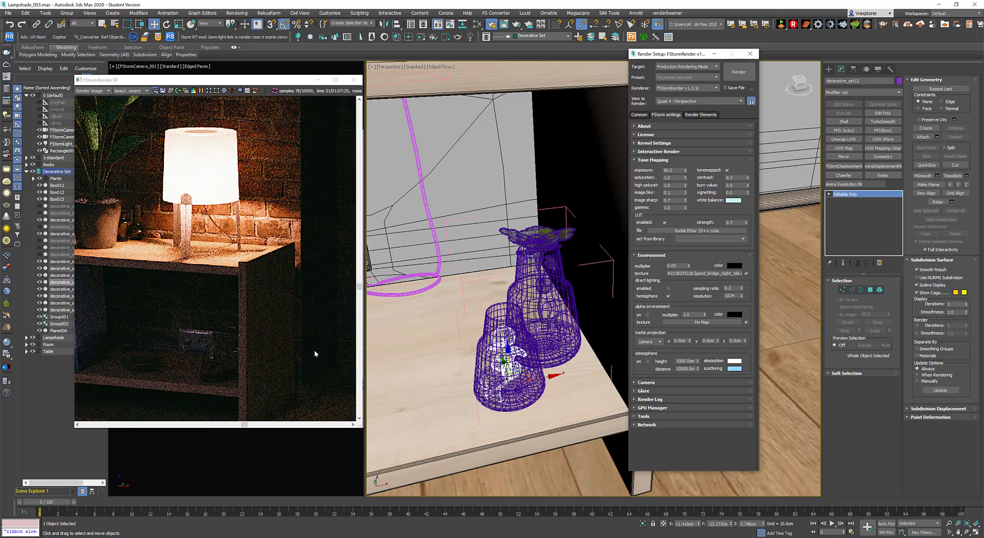
{"action": "scroll", "coordinate": [292, 314], "scroll_direction": "down", "scroll_amount": 5}
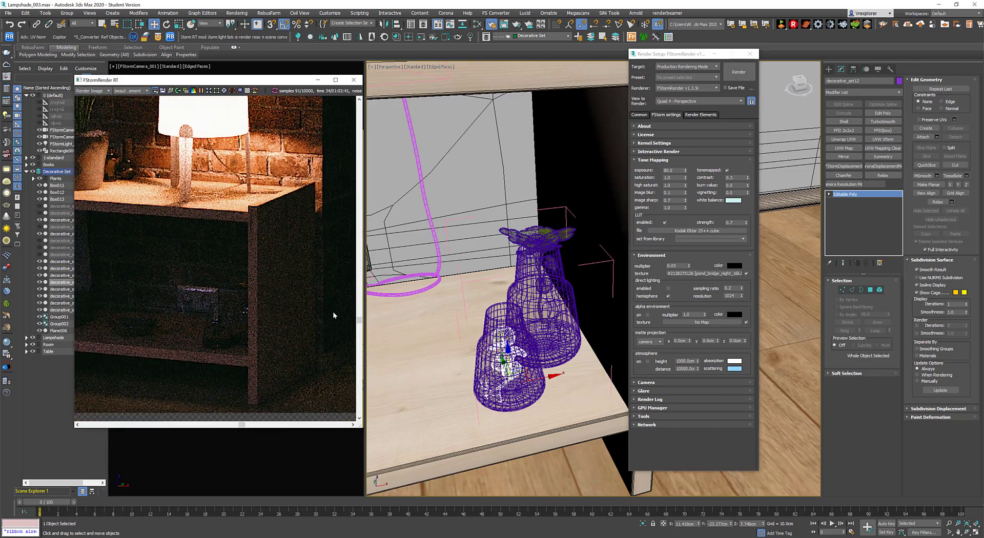
{"action": "middle_click_drag", "start_coordinate": [299, 286], "coordinate": [288, 304]}
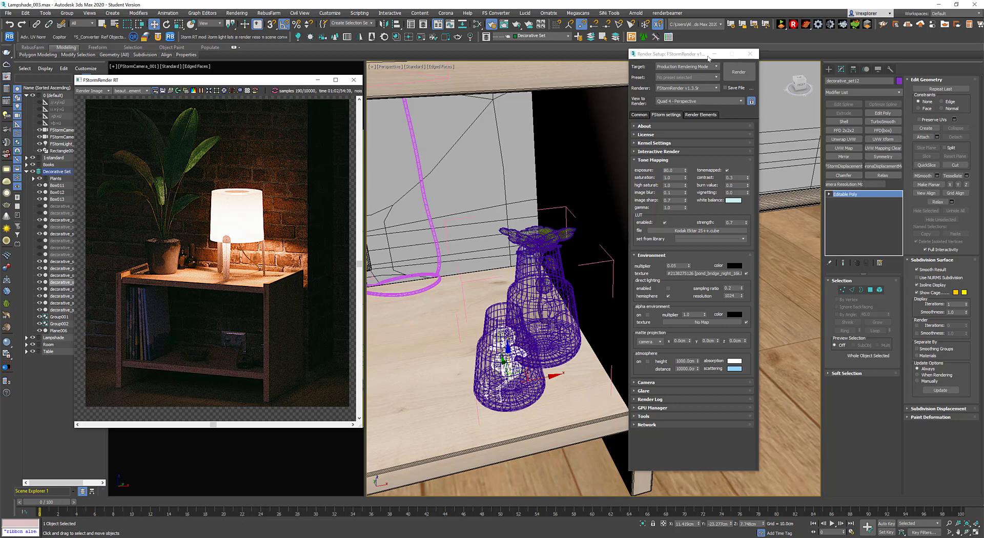
- Move the Render Setup aside, deselect the vase and open the beech diffuse bitmap's parameters in the Slate Material Editor's Wood view
{"action": "left_click_drag", "start_coordinate": [708, 57], "coordinate": [788, 64]}
{"action": "left_click", "coordinate": [372, 314]}
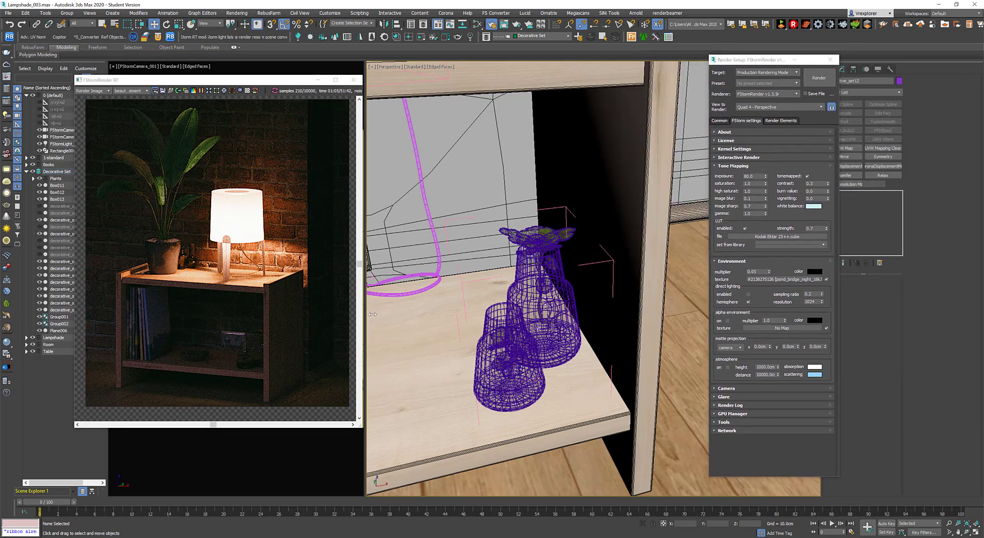
{"action": "key", "text": "m"}
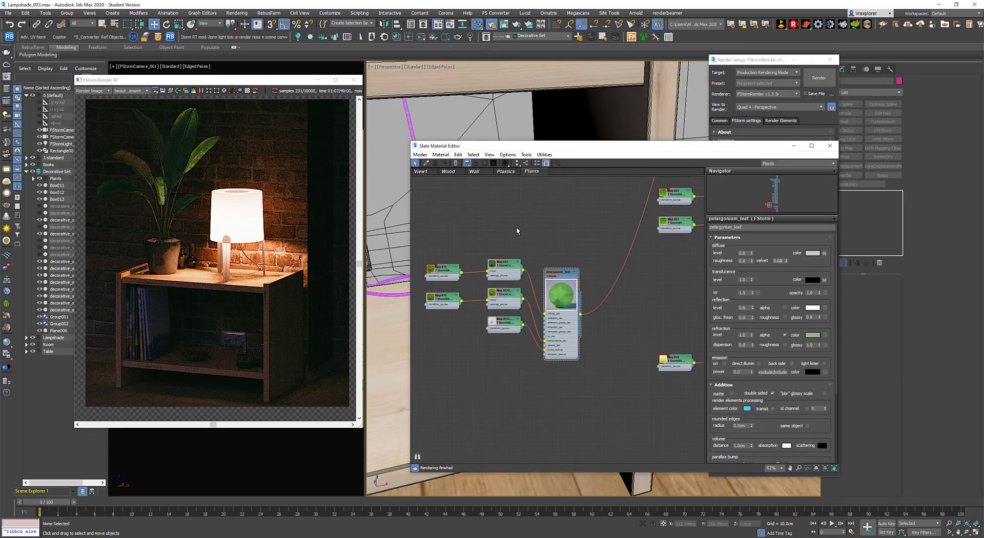
{"action": "left_click_drag", "start_coordinate": [539, 145], "coordinate": [545, 121]}
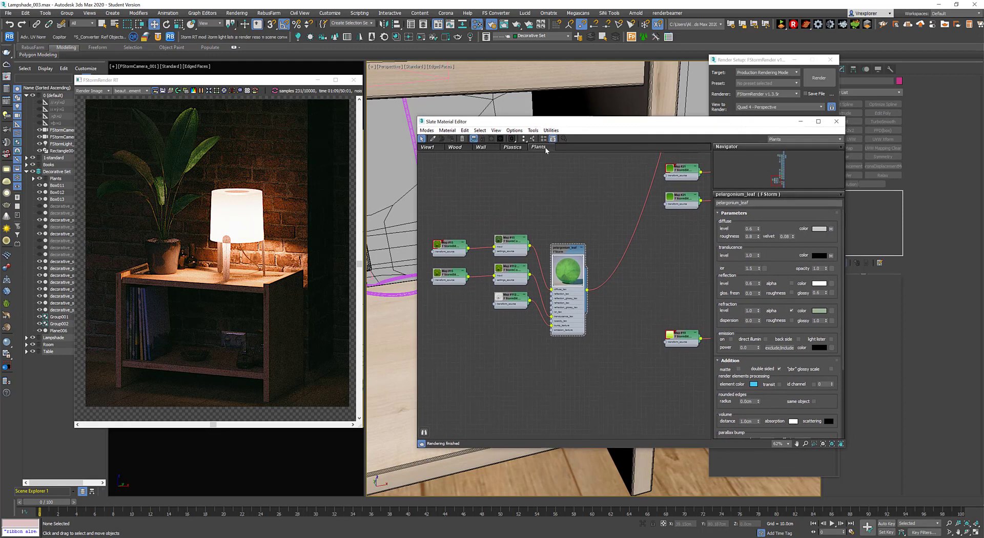
{"action": "left_click", "coordinate": [455, 147]}
{"action": "double_click", "coordinate": [531, 200]}
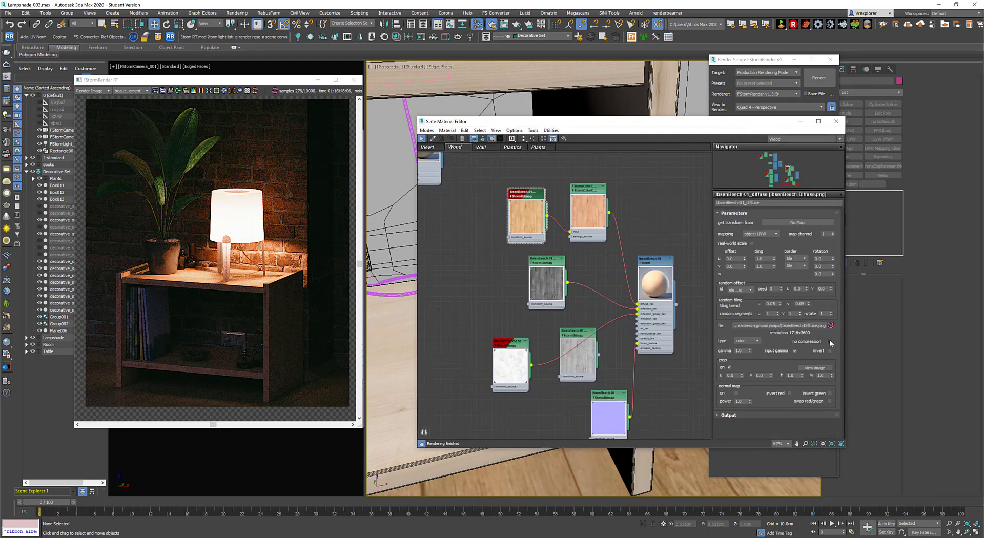
- Restrict the FStorm render to a region around the lamp base and cabinet corner, and enable no compression for the beech diffuse bitmap
{"action": "left_click", "coordinate": [216, 91]}
{"action": "left_click_drag", "start_coordinate": [197, 236], "coordinate": [320, 341]}
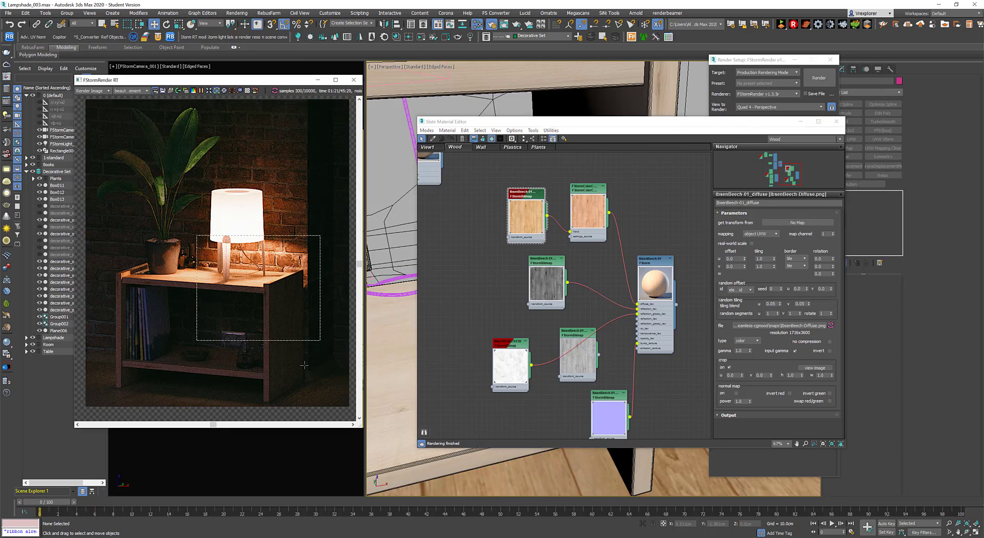
{"action": "left_click", "coordinate": [830, 342]}
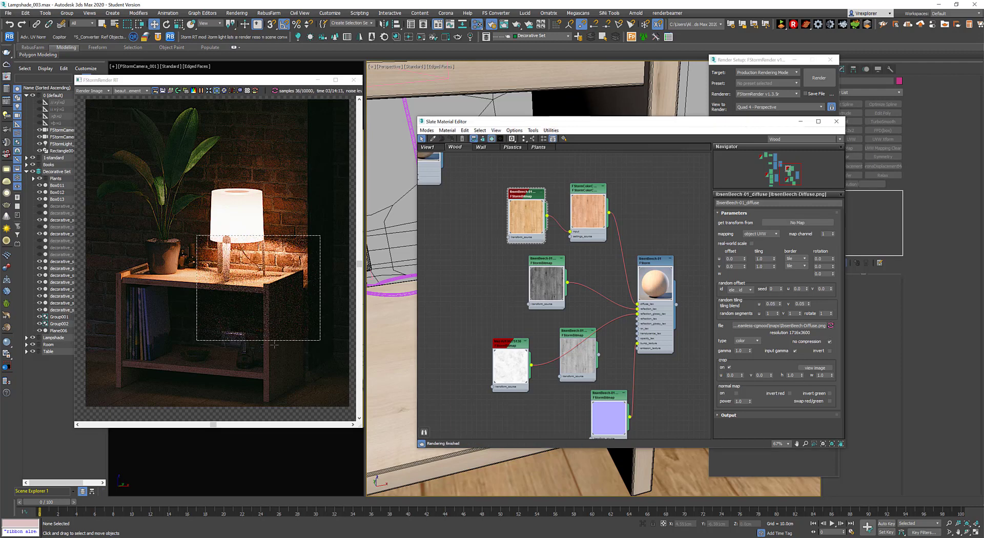
- Enable no compression for the parquet1.jpg floor texture in the Wood view
{"action": "scroll", "coordinate": [538, 322], "scroll_direction": "down", "scroll_amount": 3}
{"action": "middle_click_drag", "start_coordinate": [517, 294], "coordinate": [686, 409]}
{"action": "middle_click_drag", "start_coordinate": [496, 324], "coordinate": [518, 328]}
{"action": "double_click", "coordinate": [511, 251]}
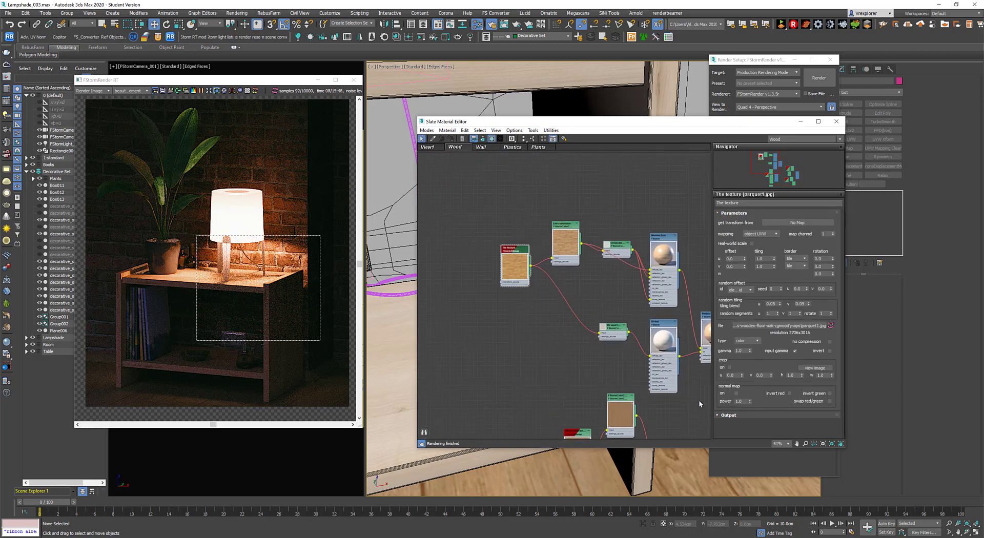
{"action": "left_click", "coordinate": [829, 342]}
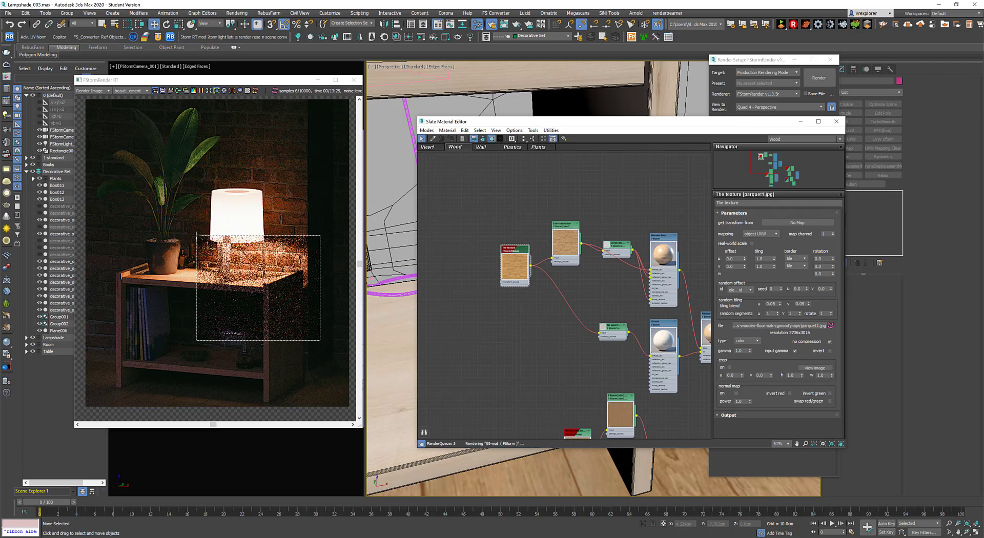
- Extend the render region down to the floor beside the cabinet and examine the wood surfaces there more closely
{"action": "left_click_drag", "start_coordinate": [284, 389], "coordinate": [320, 417]}
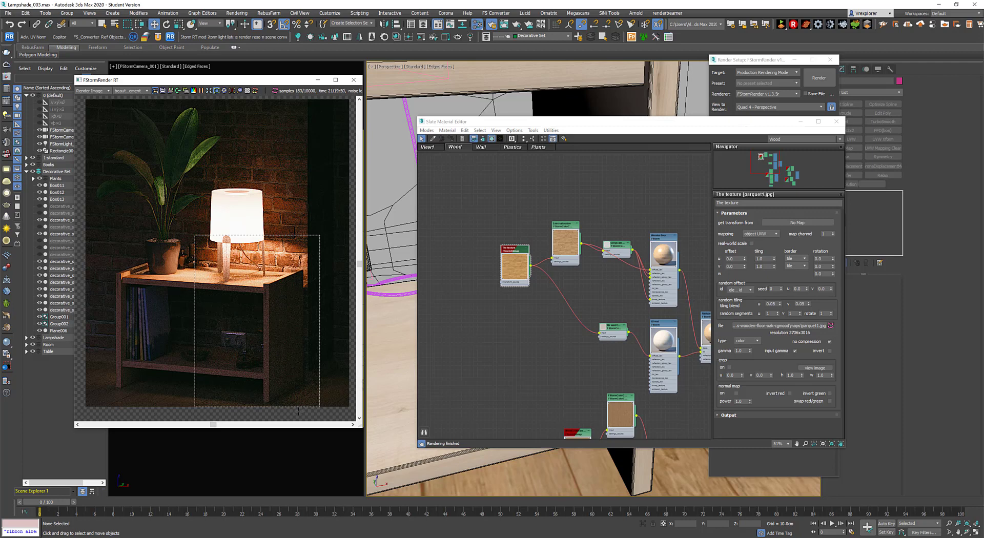
{"action": "scroll", "coordinate": [521, 311], "scroll_direction": "down", "scroll_amount": 4}
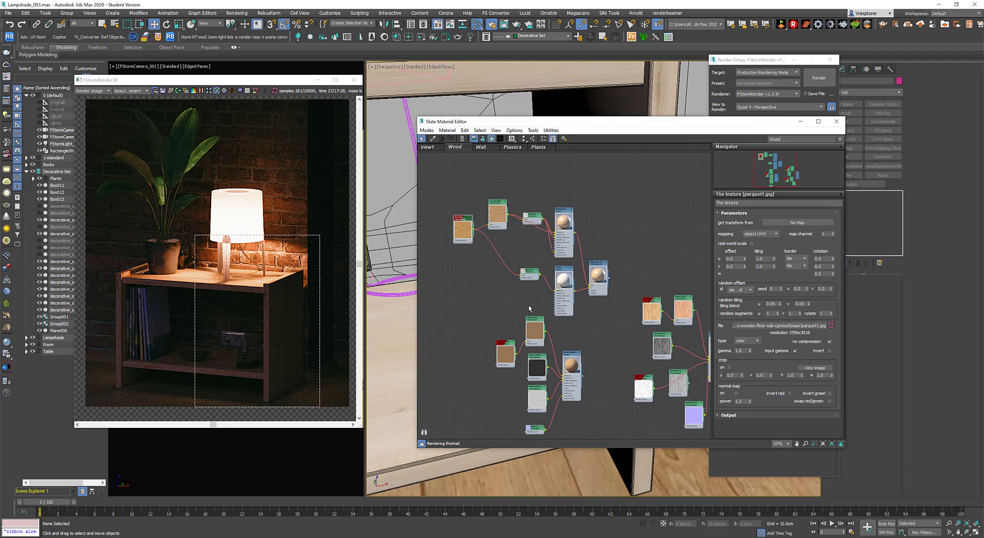
{"action": "mouse_move", "coordinate": [615, 335]}
{"action": "middle_mouse_down"}
{"action": "mouse_move", "coordinate": [569, 288]}
{"action": "mouse_move", "coordinate": [608, 323]}
{"action": "middle_mouse_up"}
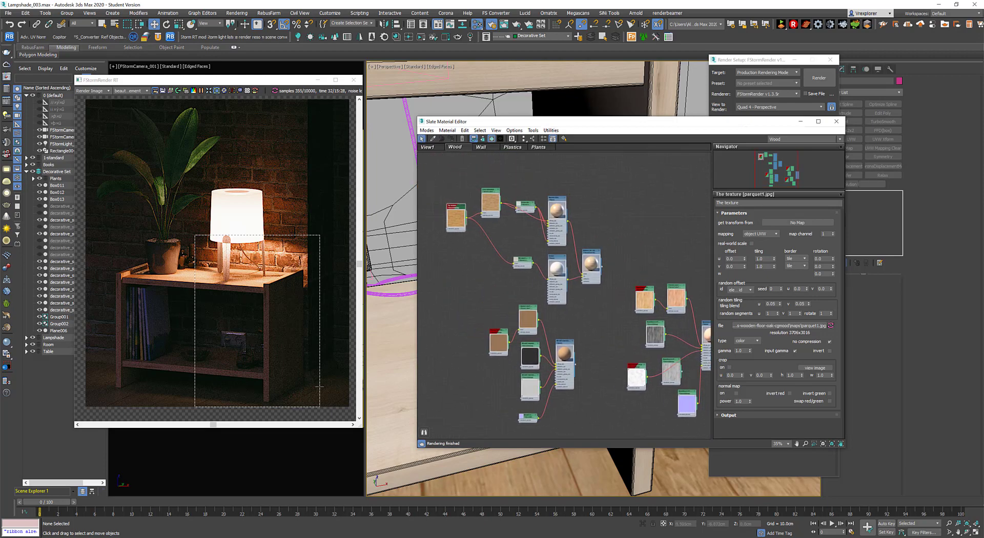
{"action": "scroll", "coordinate": [253, 392], "scroll_direction": "up", "scroll_amount": 2}
{"action": "mouse_move", "coordinate": [254, 392]}
{"action": "middle_mouse_down"}
{"action": "mouse_move", "coordinate": [251, 383]}
{"action": "mouse_move", "coordinate": [255, 397]}
{"action": "middle_mouse_up"}
{"action": "scroll", "coordinate": [253, 339], "scroll_direction": "down", "scroll_amount": 1}
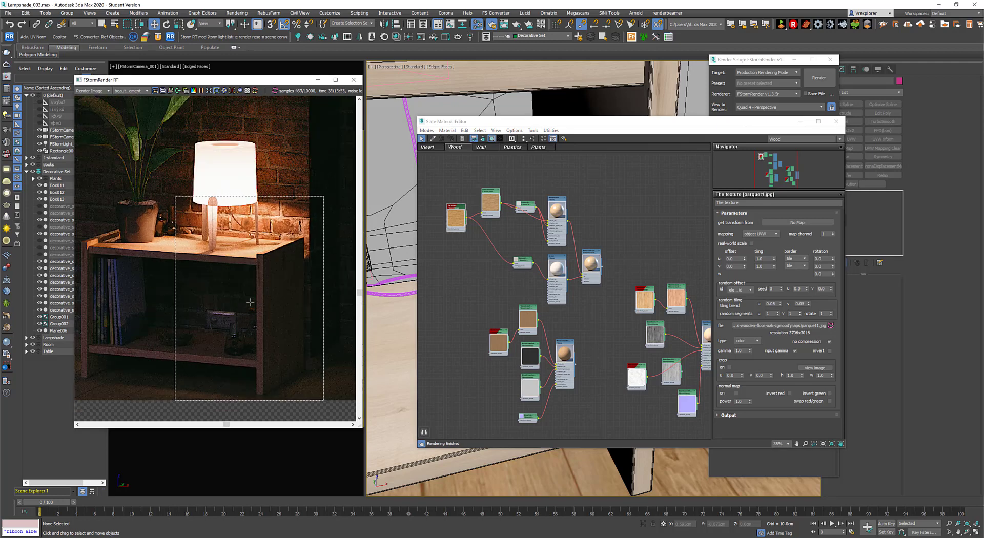
{"action": "middle_click_drag", "start_coordinate": [251, 307], "coordinate": [245, 317]}
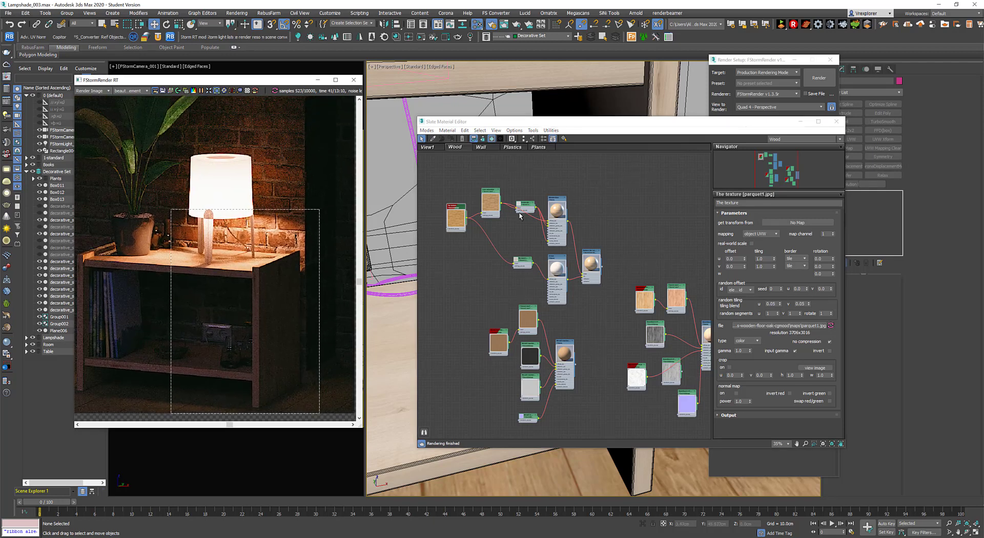
- Select the room object that uses the WoodCrownSmoothWalnut001 material and shift the material editor to uncover the perspective view
{"action": "left_click", "coordinate": [565, 342]}
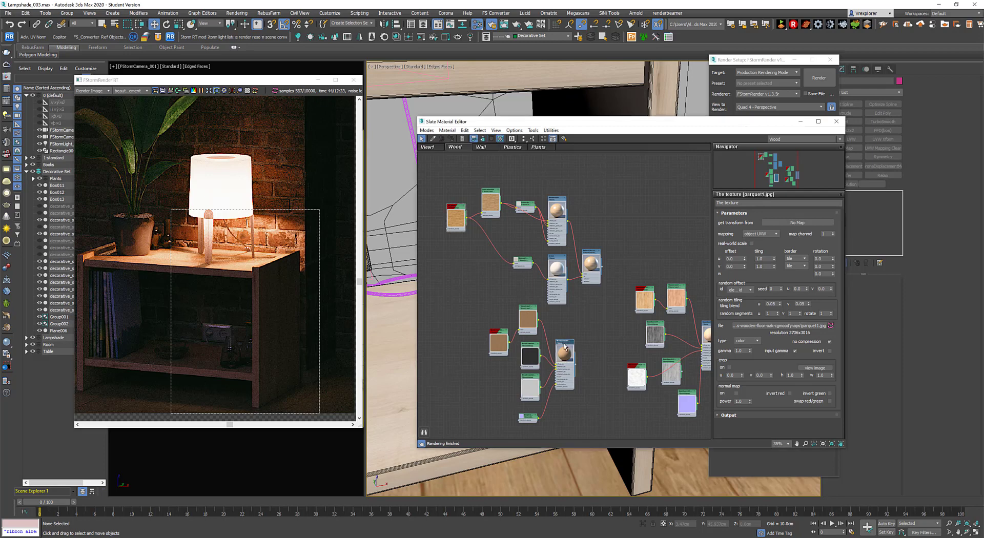
{"action": "scroll", "coordinate": [585, 302], "scroll_direction": "up", "scroll_amount": 5}
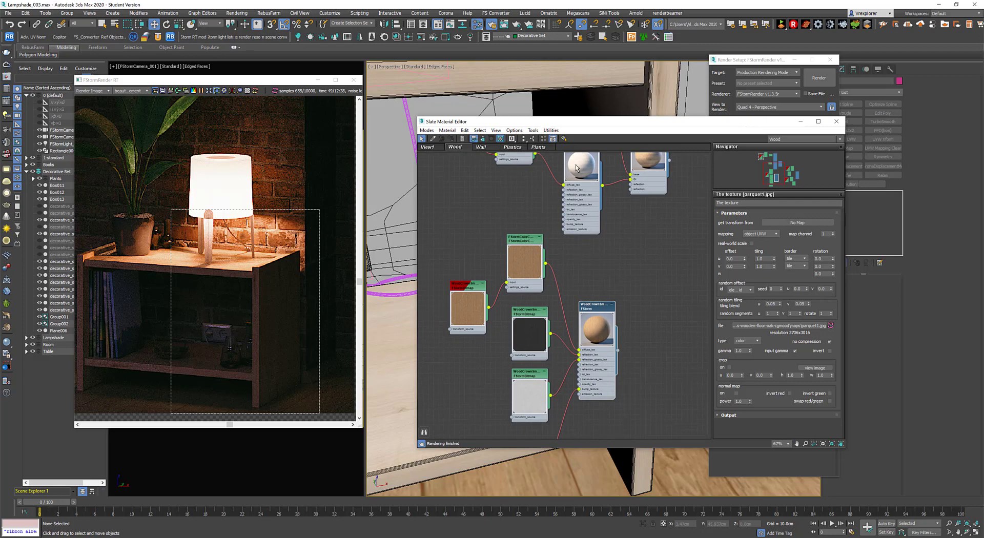
{"action": "left_click", "coordinate": [564, 138]}
{"action": "mouse_move", "coordinate": [463, 124]}
{"action": "left_mouse_down"}
{"action": "mouse_move", "coordinate": [568, 163]}
{"action": "mouse_move", "coordinate": [618, 238]}
{"action": "mouse_move", "coordinate": [482, 125]}
{"action": "left_mouse_up"}
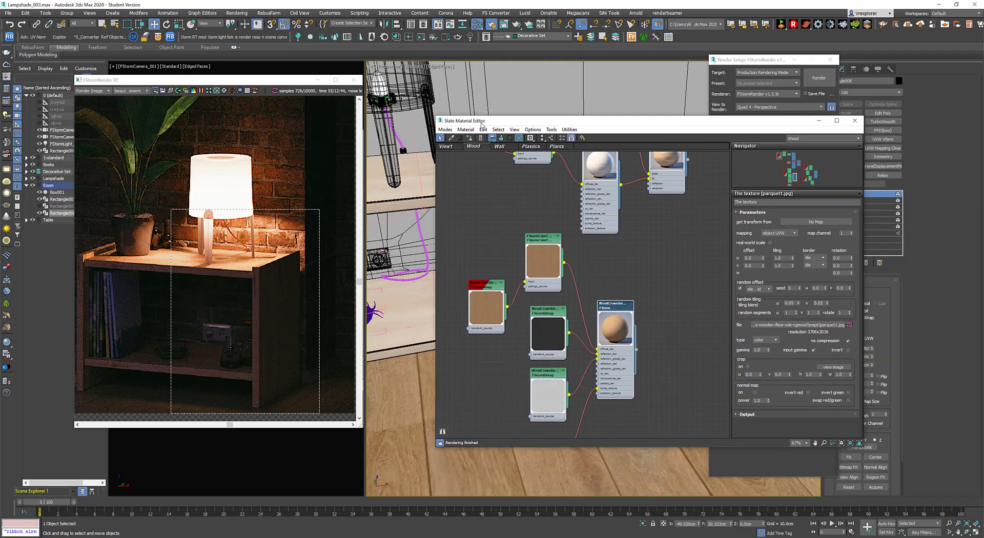
- Enable no compression for the WoodCrownSmoothWalnut001 diffuse bitmap
{"action": "left_click", "coordinate": [488, 290]}
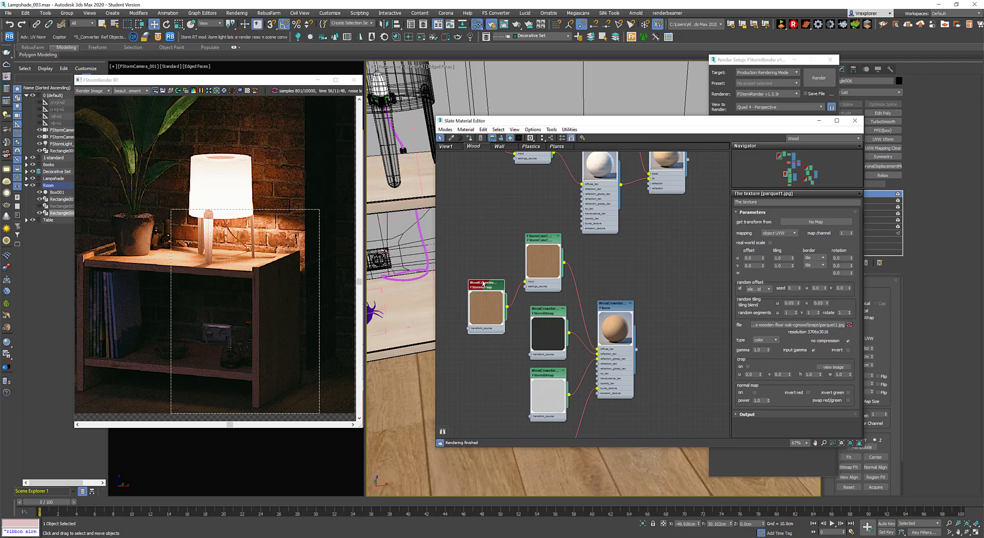
{"action": "double_click", "coordinate": [494, 304]}
{"action": "left_click", "coordinate": [848, 340]}
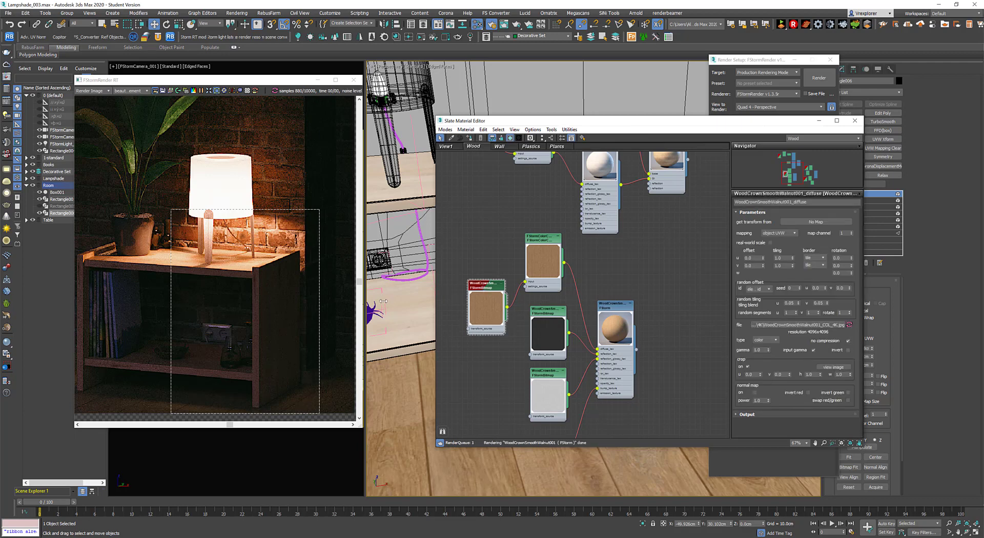
- Set the ior of the WoodCrownSmoothWalnut001 material to 4
{"action": "double_click", "coordinate": [614, 326]}
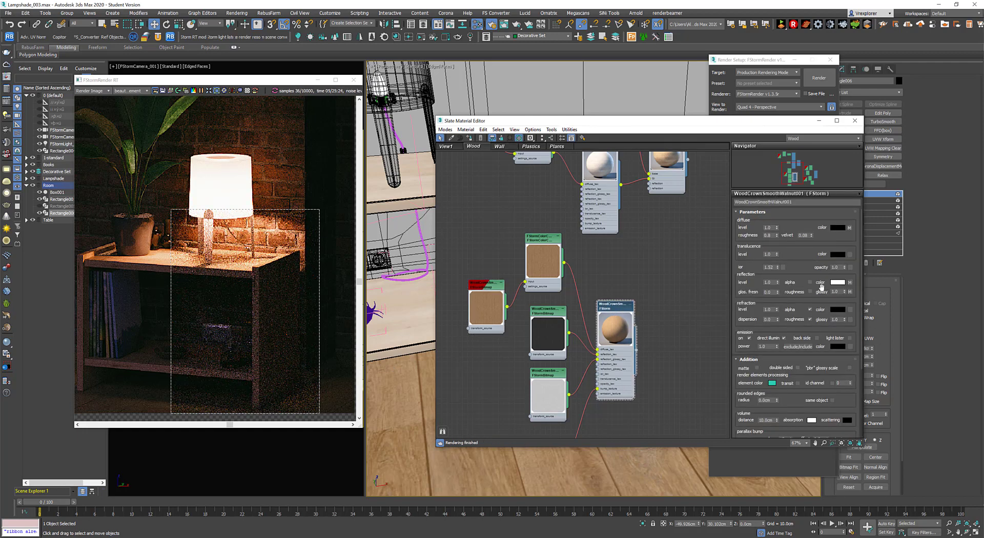
{"action": "left_click", "coordinate": [774, 267]}
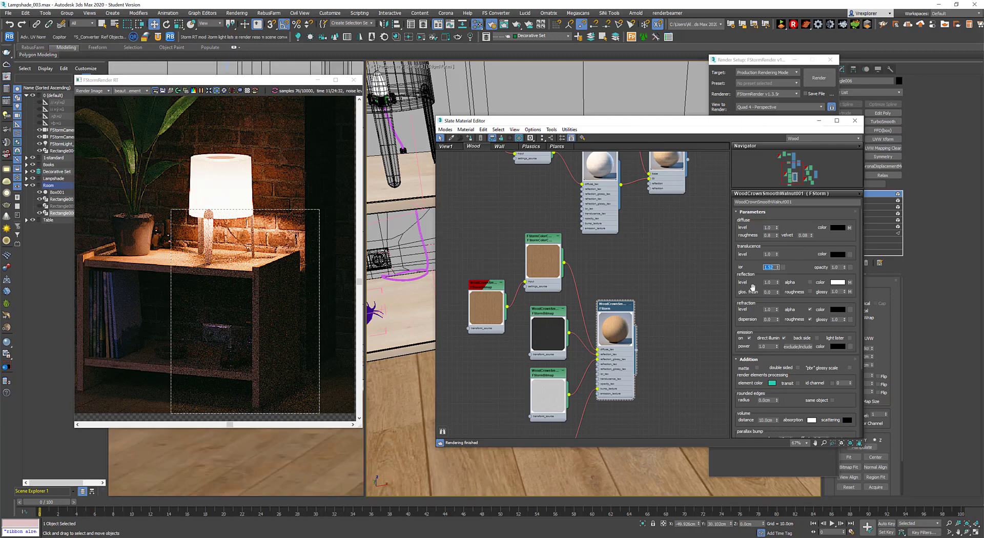
{"action": "type", "text": "4"}
{"action": "key", "text": "Return"}
- Redraw the render region over the floor beside the cabinet's lower corner and set WoodCrownSmoothWalnut001's refl gloss map amount to 50
{"action": "left_click_drag", "start_coordinate": [257, 337], "coordinate": [358, 394]}
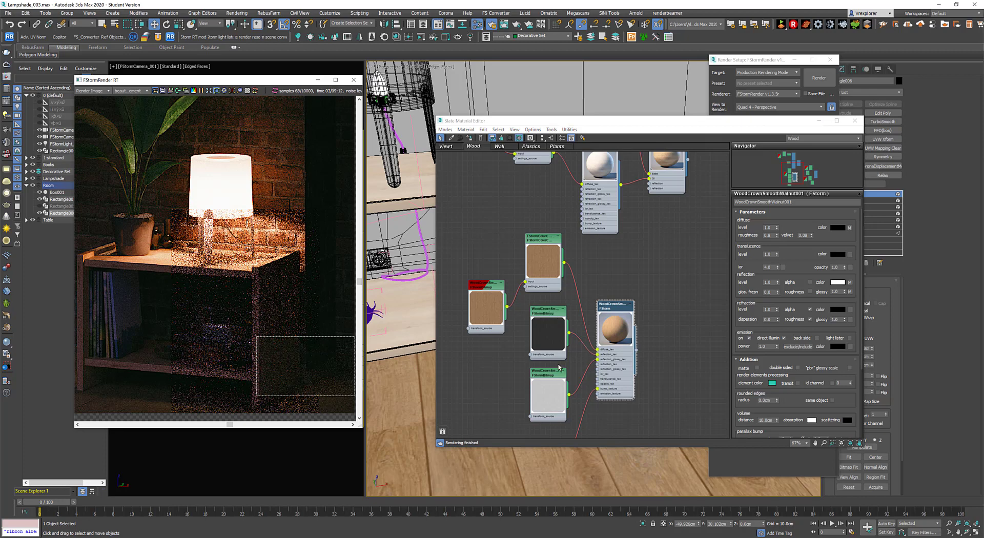
{"action": "scroll", "coordinate": [819, 323], "scroll_direction": "down", "scroll_amount": 3}
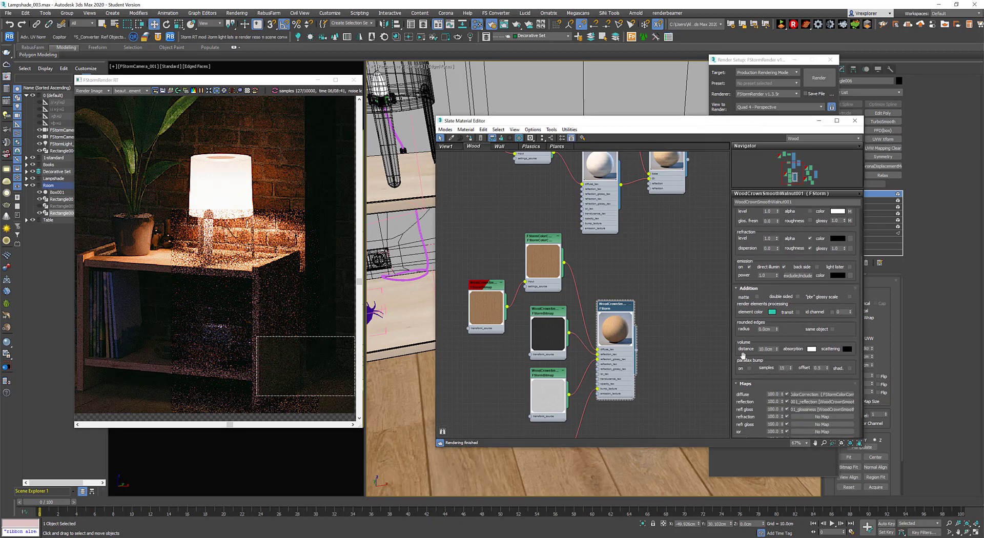
{"action": "left_click_drag", "start_coordinate": [786, 333], "coordinate": [786, 302]}
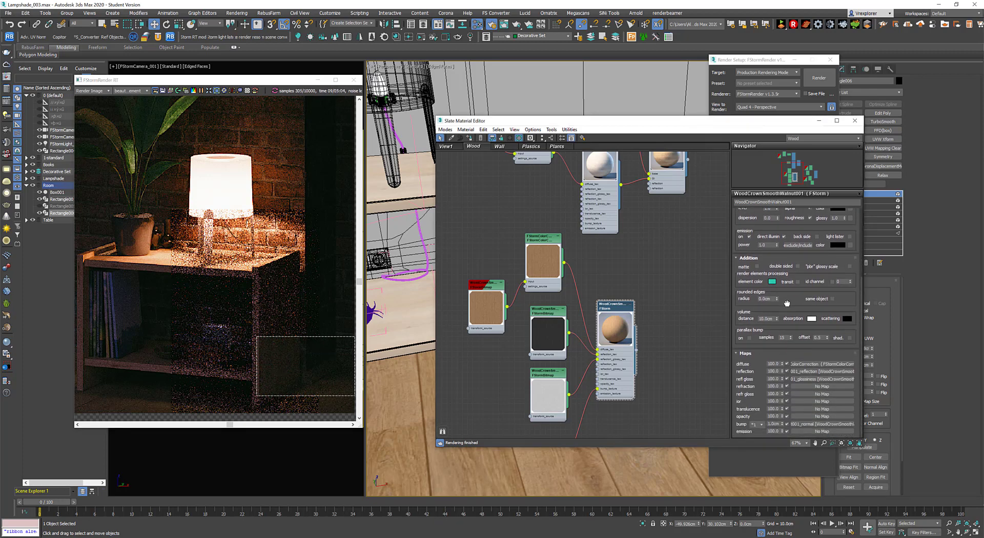
{"action": "double_click", "coordinate": [775, 379]}
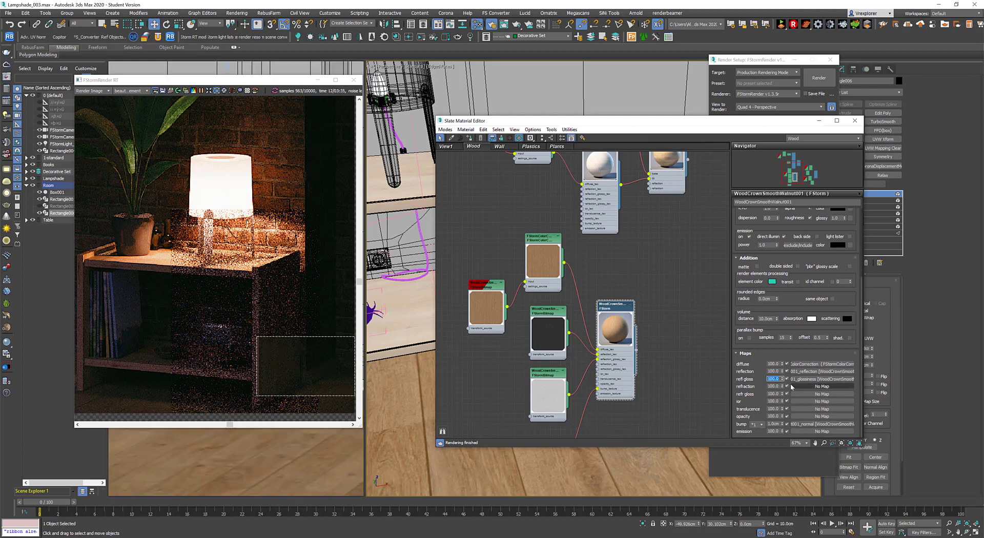
{"action": "type", "text": "50"}
{"action": "key", "text": "Return"}
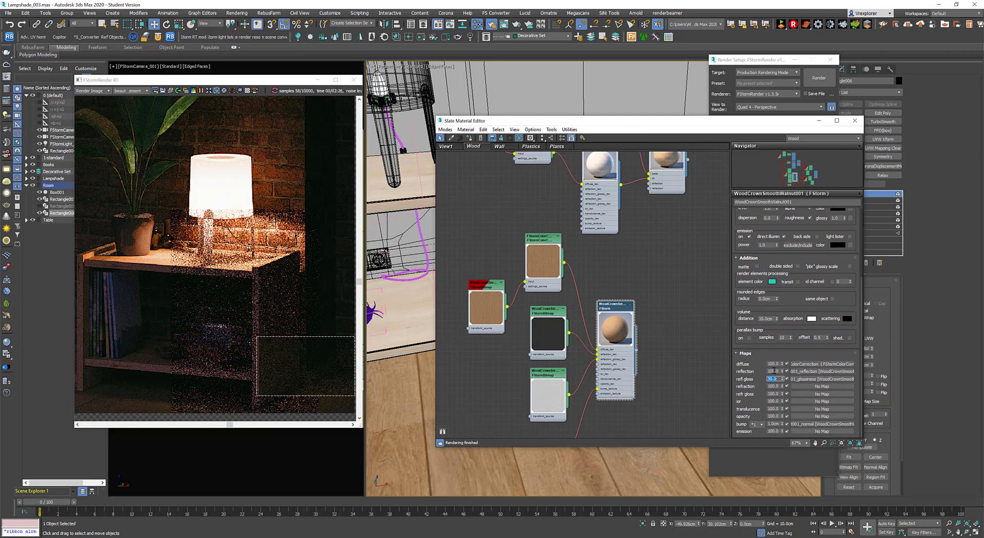
- Try a reflection map amount of 40 and a reflection glossy value of 0.7 on the WoodCrownSmoothWalnut001 material
{"action": "double_click", "coordinate": [773, 371]}
{"action": "type", "text": "40"}
{"action": "key", "text": "Return"}
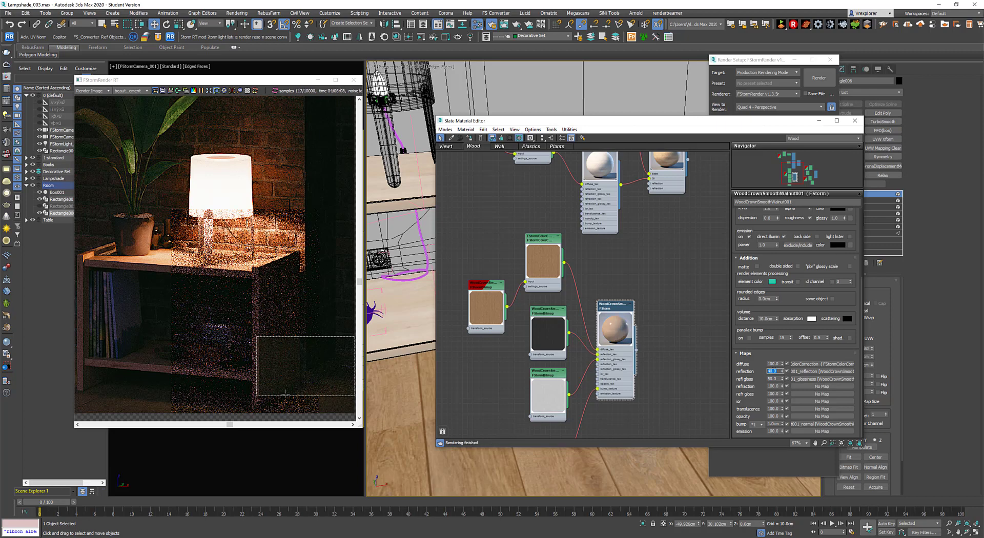
{"action": "scroll", "coordinate": [794, 294], "scroll_direction": "up", "scroll_amount": 4}
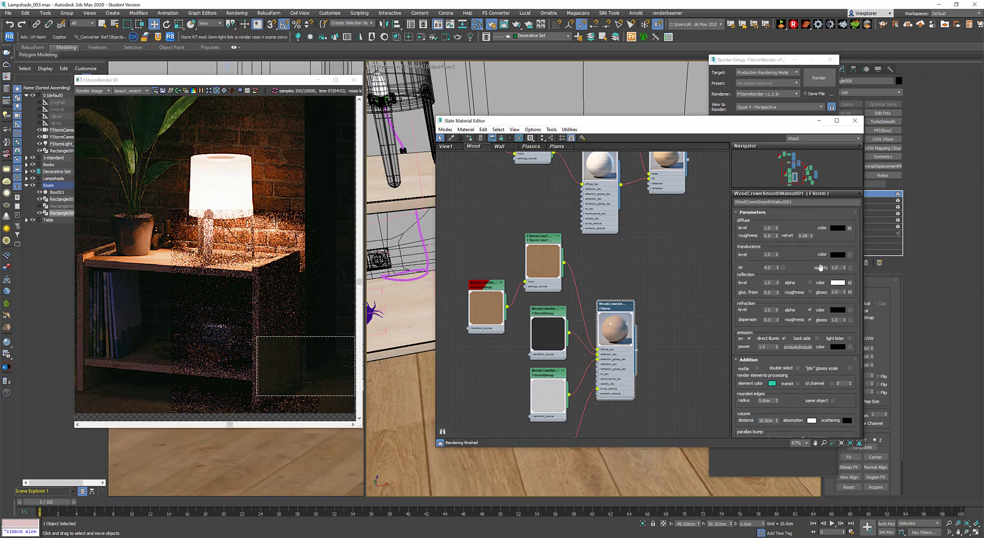
{"action": "double_click", "coordinate": [836, 292]}
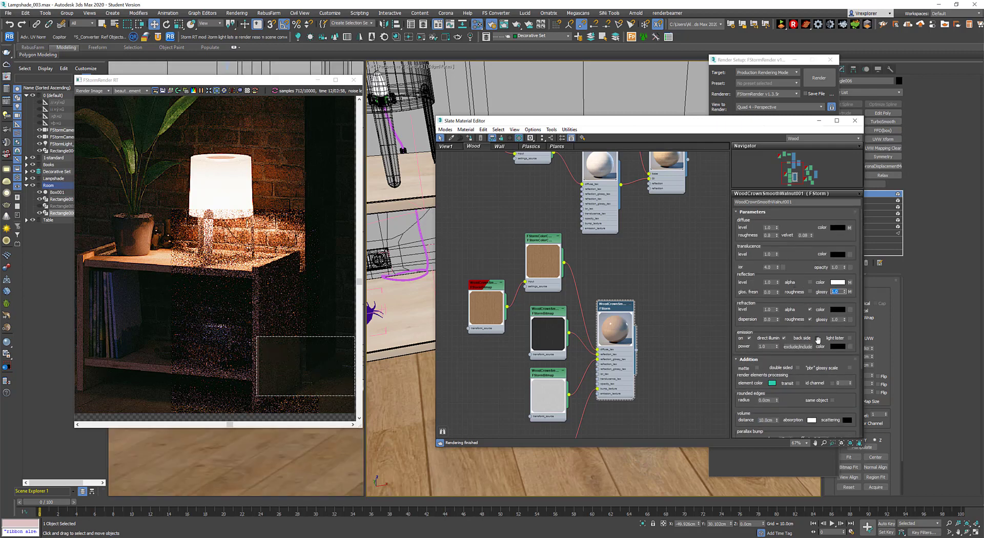
{"action": "type", "text": ".7"}
{"action": "key", "text": "Return"}
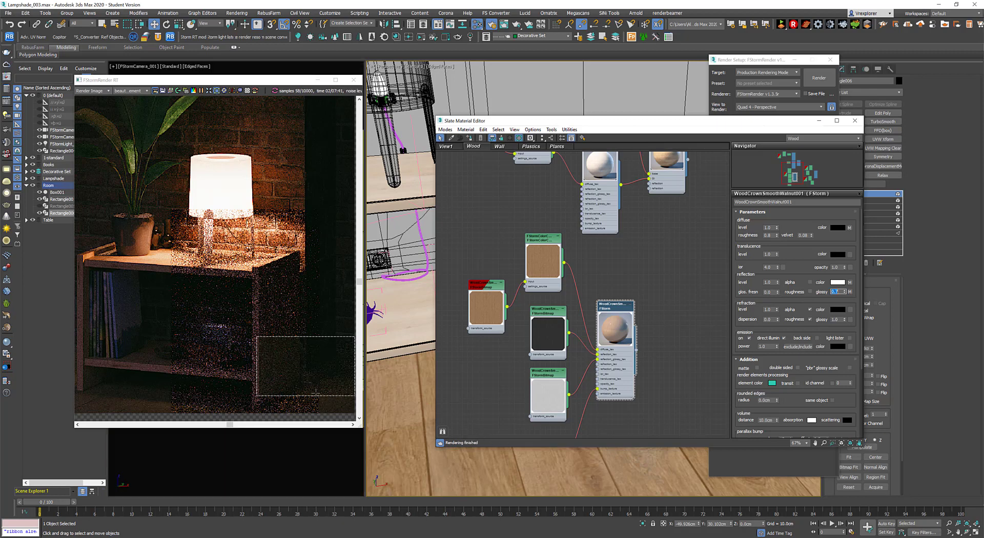
- Set the ior of the WoodCrownSmoothWalnut001 material to 3
{"action": "scroll", "coordinate": [330, 390], "scroll_direction": "up", "scroll_amount": 1}
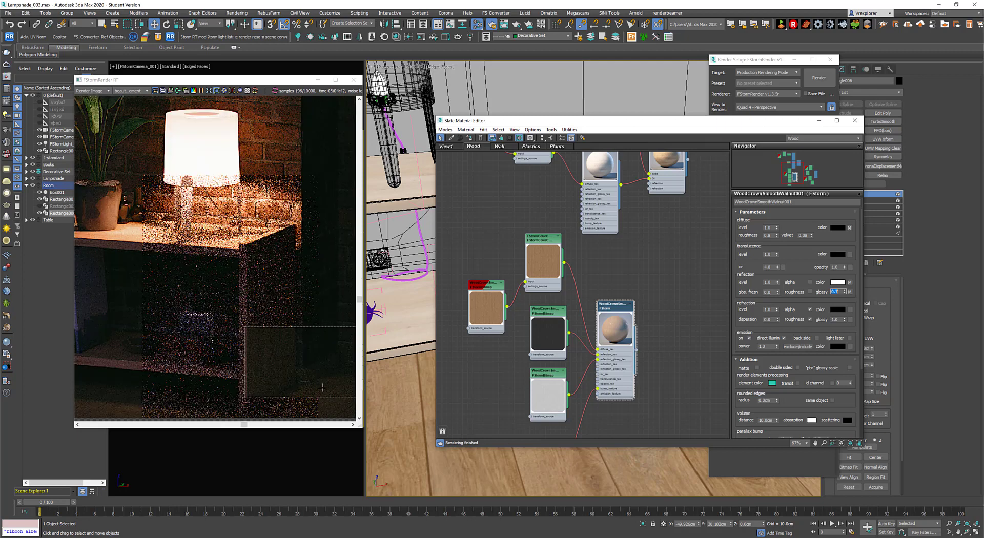
{"action": "mouse_move", "coordinate": [328, 398]}
{"action": "middle_mouse_down"}
{"action": "mouse_move", "coordinate": [288, 391]}
{"action": "mouse_move", "coordinate": [312, 393]}
{"action": "middle_mouse_up"}
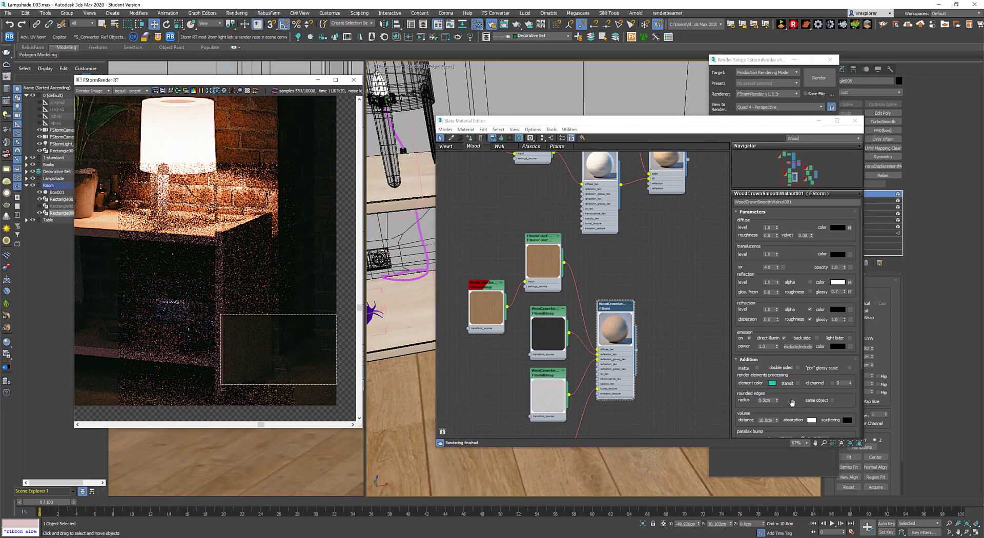
{"action": "left_click_drag", "start_coordinate": [792, 403], "coordinate": [784, 320]}
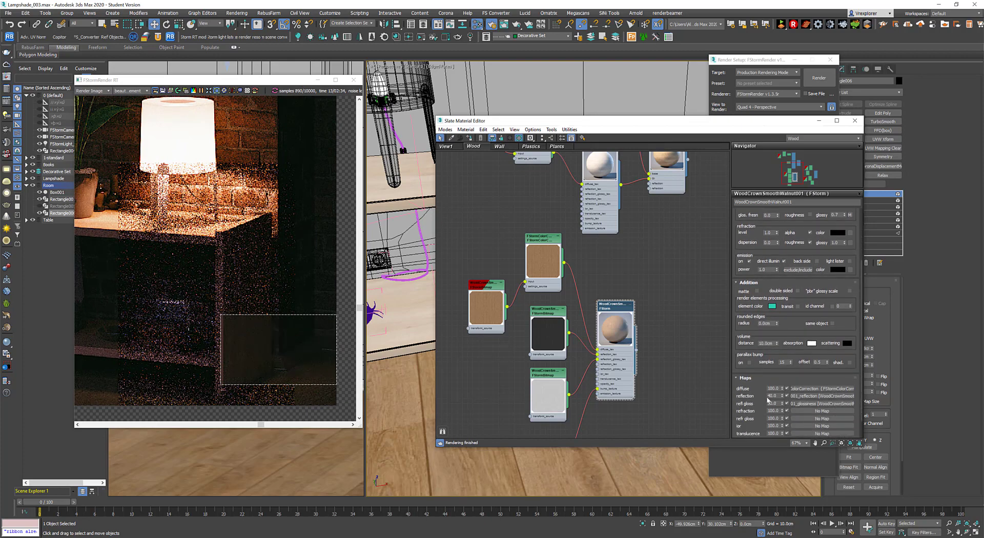
{"action": "double_click", "coordinate": [772, 395]}
{"action": "left_click_drag", "start_coordinate": [809, 281], "coordinate": [812, 400]}
{"action": "left_click_drag", "start_coordinate": [770, 269], "coordinate": [734, 281]}
{"action": "type", "text": "3"}
{"action": "key", "text": "Return"}
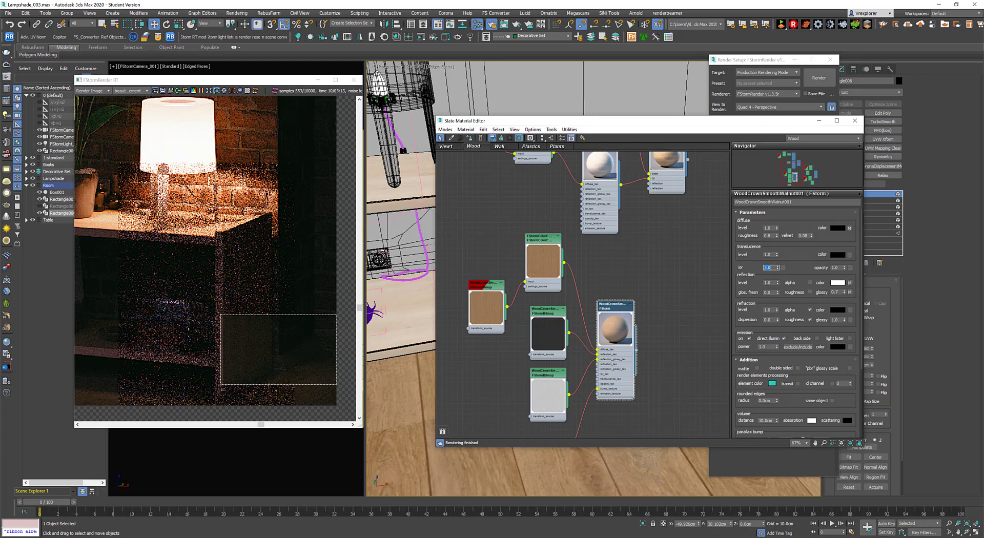
- Set WoodCrownSmoothWalnut001's reflection glossy value to 0.5 and its reflection map amount to 60
{"action": "scroll", "coordinate": [277, 389], "scroll_direction": "up", "scroll_amount": 2}
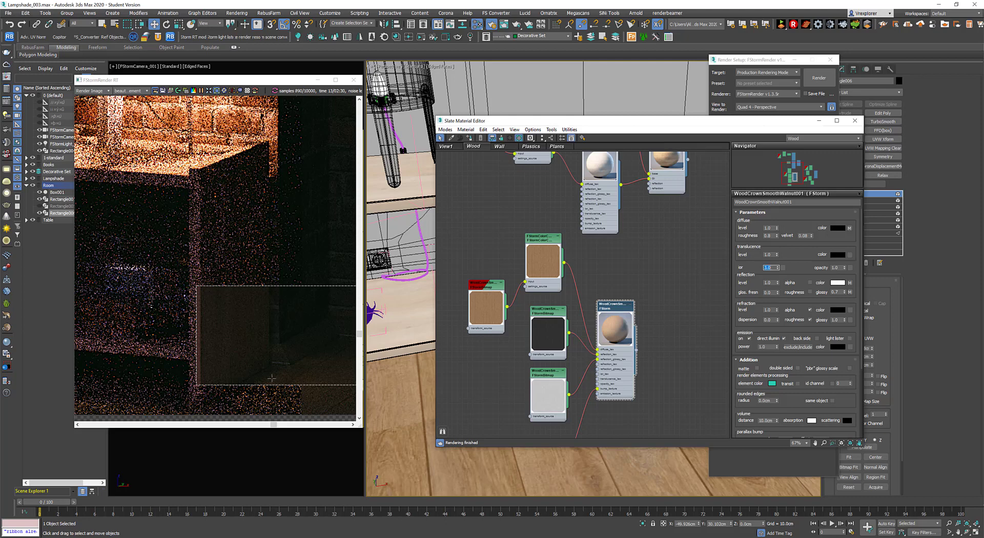
{"action": "double_click", "coordinate": [838, 292]}
{"action": "type", "text": "0.5"}
{"action": "key", "text": "Return"}
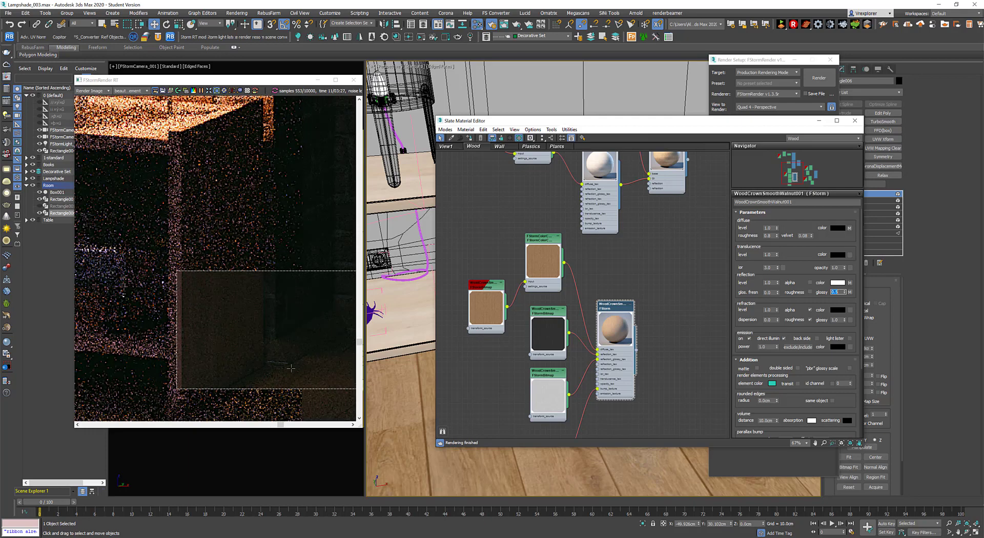
{"action": "left_click_drag", "start_coordinate": [804, 365], "coordinate": [799, 263]}
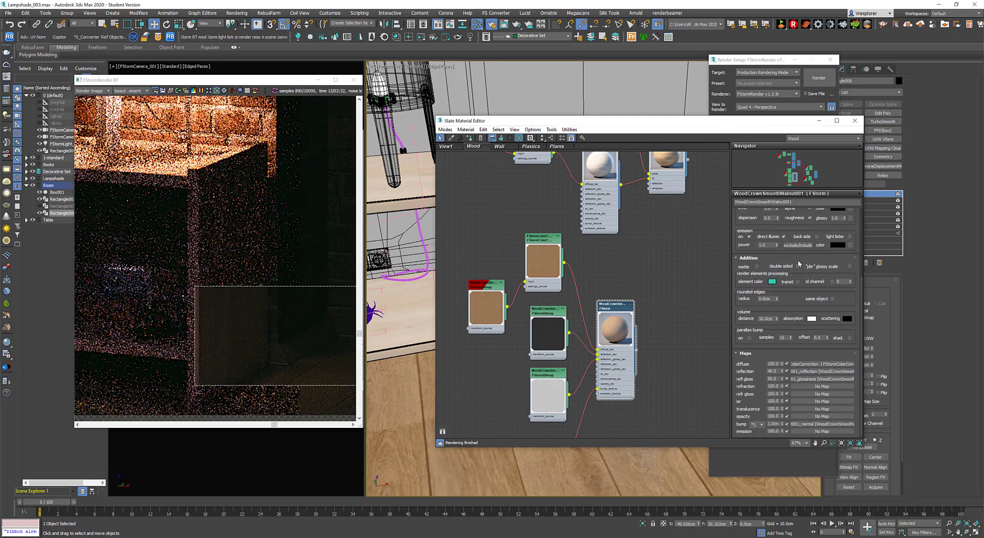
{"action": "double_click", "coordinate": [776, 371]}
{"action": "type", "text": "60"}
{"action": "key", "text": "Return"}
- Move the WoodCrownSmoothWalnut001 material and its map nodes down into free space in the Wood view, then deselect them
{"action": "scroll", "coordinate": [555, 335], "scroll_direction": "down", "scroll_amount": 3}
{"action": "middle_click_drag", "start_coordinate": [555, 335], "coordinate": [548, 295]}
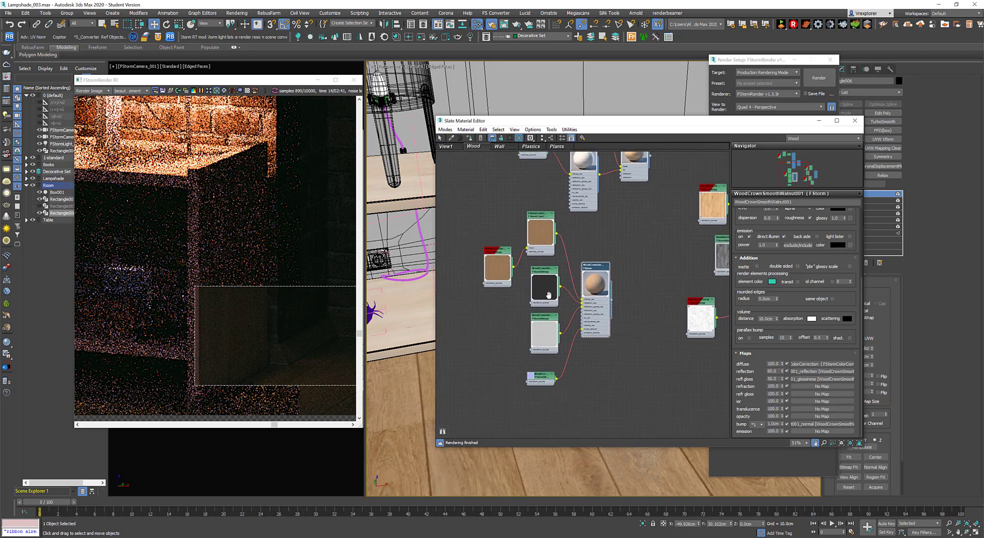
{"action": "scroll", "coordinate": [555, 328], "scroll_direction": "down", "scroll_amount": 1}
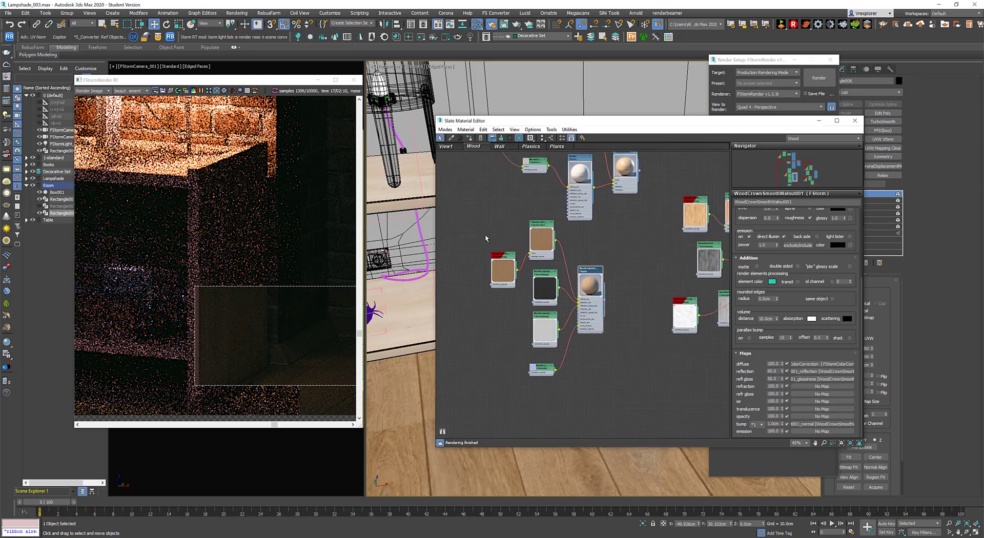
{"action": "left_click_drag", "start_coordinate": [485, 236], "coordinate": [611, 397]}
{"action": "middle_click_drag", "start_coordinate": [594, 278], "coordinate": [604, 247]}
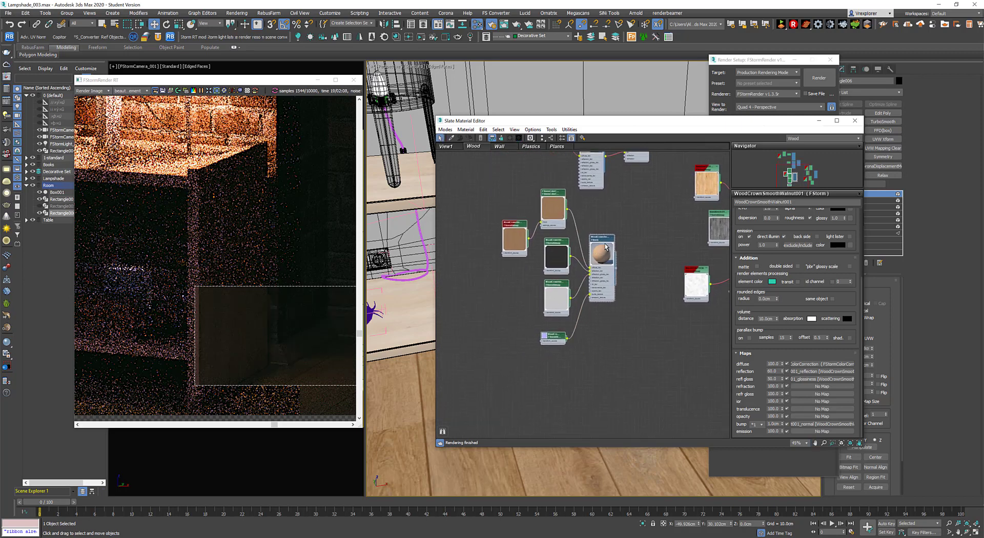
{"action": "left_click_drag", "start_coordinate": [606, 247], "coordinate": [602, 293]}
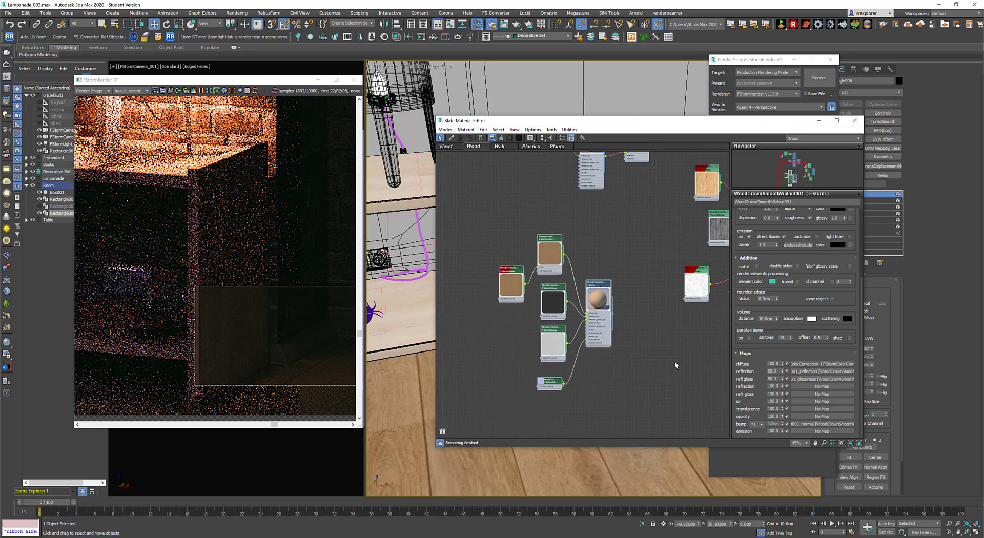
{"action": "left_click", "coordinate": [675, 365]}
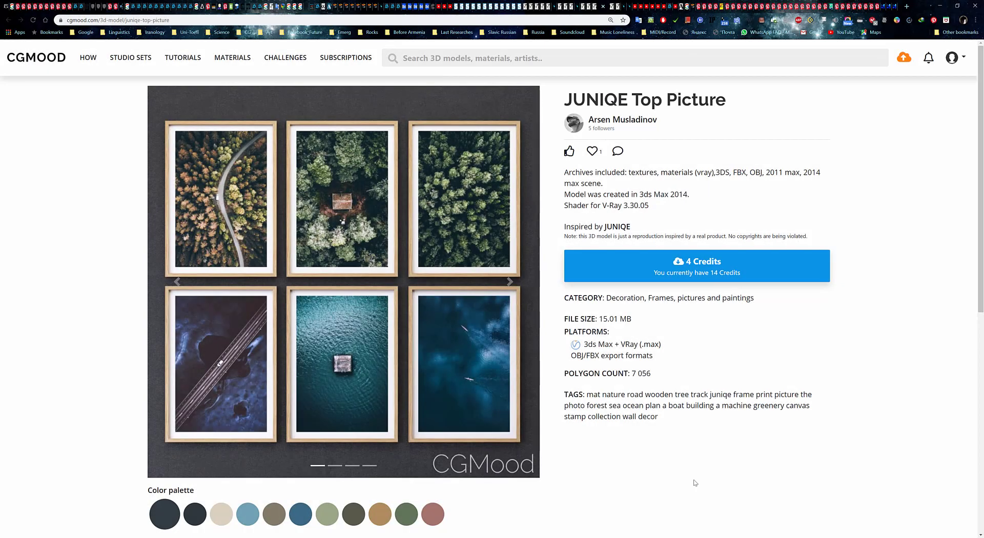
- On the CGMood page, download the JUNIQE Top Picture model for 4 credits into the Lampshade project's Scenes folder
{"action": "left_click", "coordinate": [774, 270]}
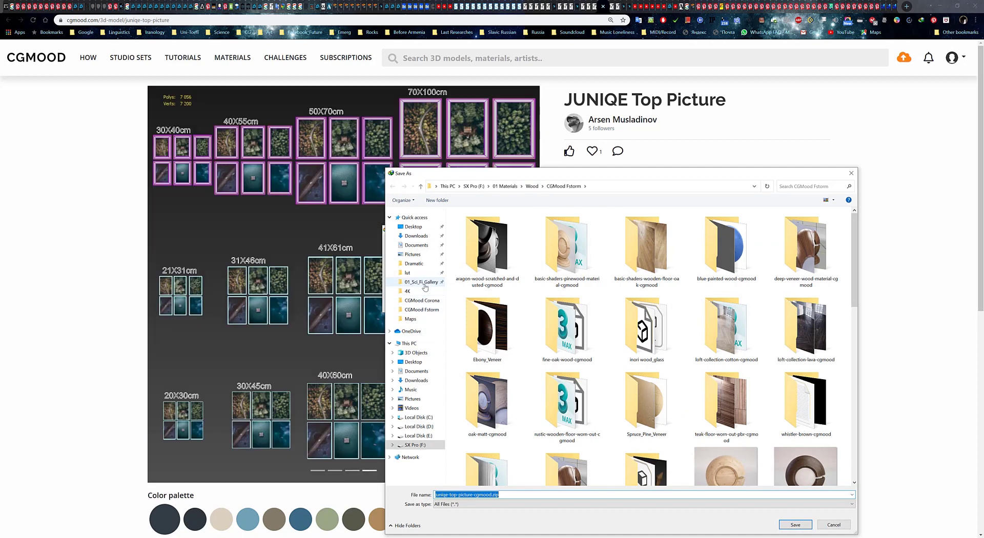
{"action": "left_click", "coordinate": [412, 319]}
{"action": "left_click", "coordinate": [619, 187]}
{"action": "left_click_drag", "start_coordinate": [604, 173], "coordinate": [531, 131]}
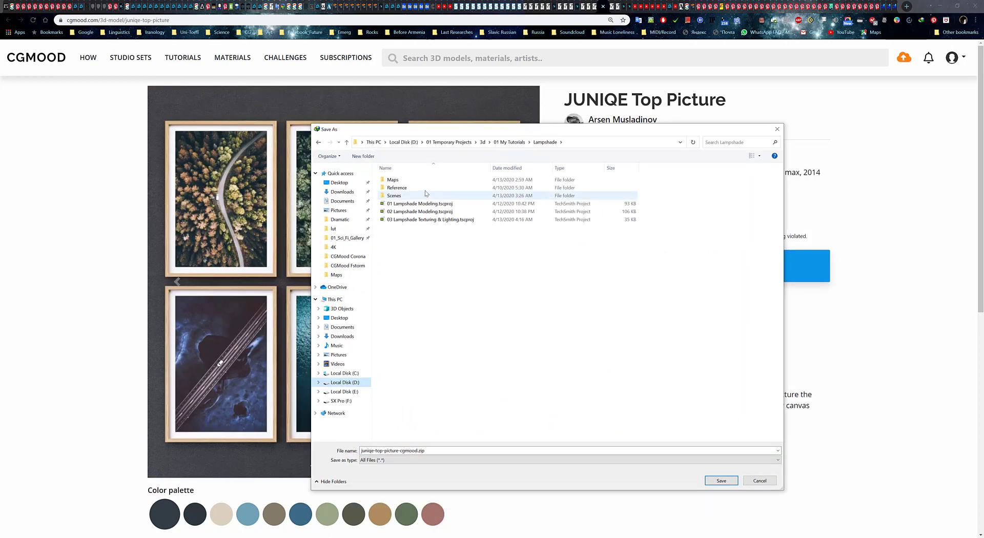
{"action": "double_click", "coordinate": [426, 195]}
{"action": "left_click", "coordinate": [722, 482]}
{"action": "left_click", "coordinate": [495, 306]}
{"action": "left_click", "coordinate": [513, 294]}
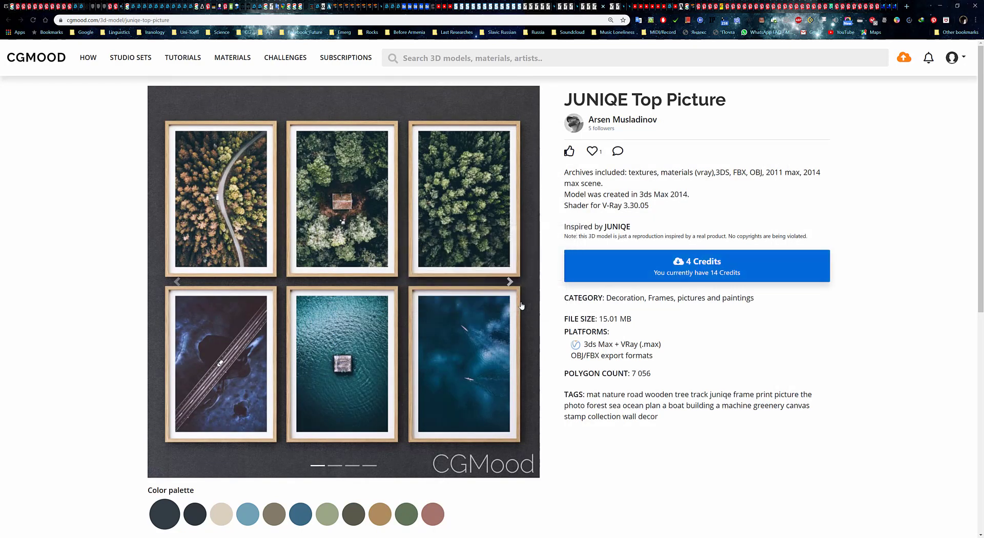
- Extract juniqe-top-picture-cgmood.zip in the Scenes folder and show the extracted folder's contents as extra large icons
{"action": "left_click_drag", "start_coordinate": [522, 10], "coordinate": [482, 97]}
{"action": "double_click", "coordinate": [444, 209]}
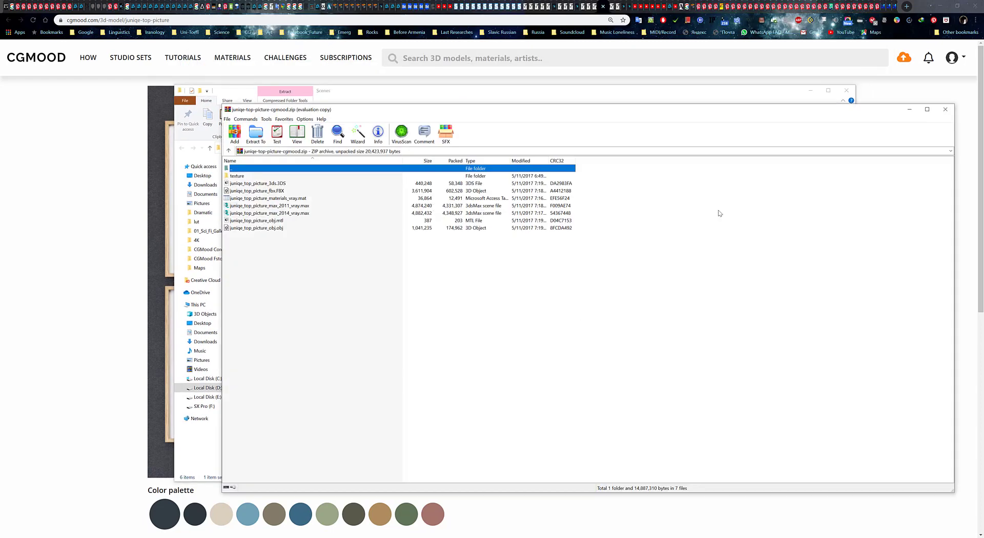
{"action": "key", "text": "Escape"}
{"action": "right_click", "coordinate": [443, 208]}
{"action": "left_click", "coordinate": [431, 246]}
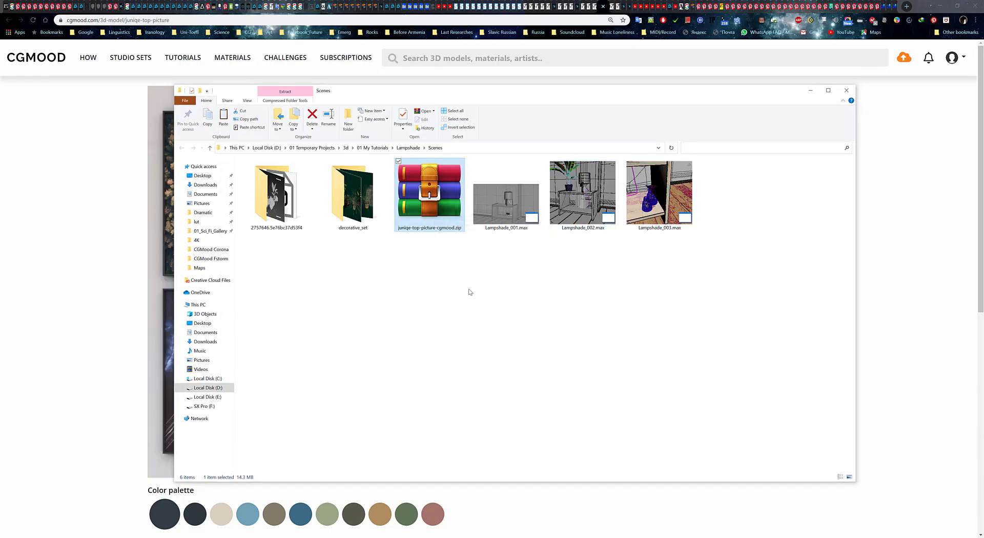
{"action": "double_click", "coordinate": [431, 221]}
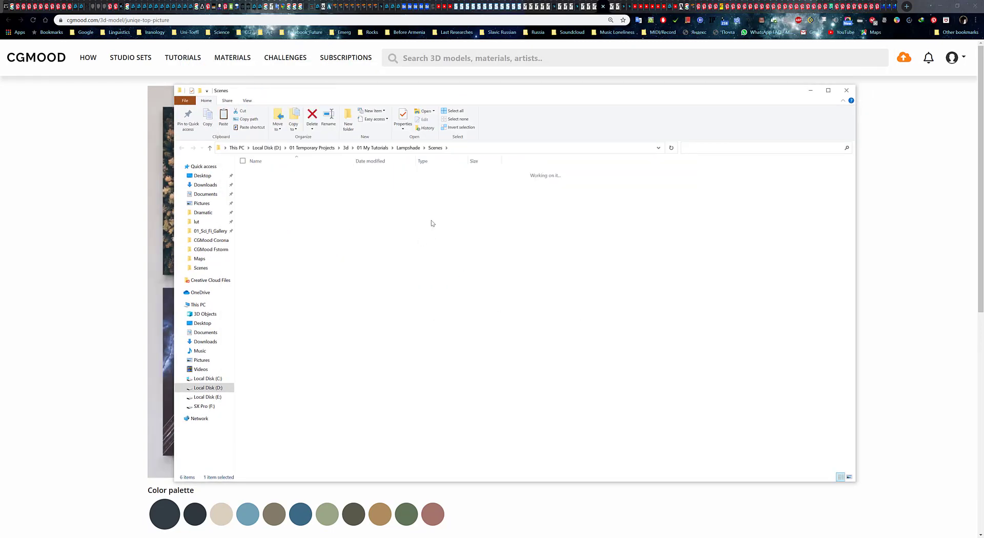
{"action": "left_click", "coordinate": [247, 101]}
{"action": "left_click", "coordinate": [257, 111]}
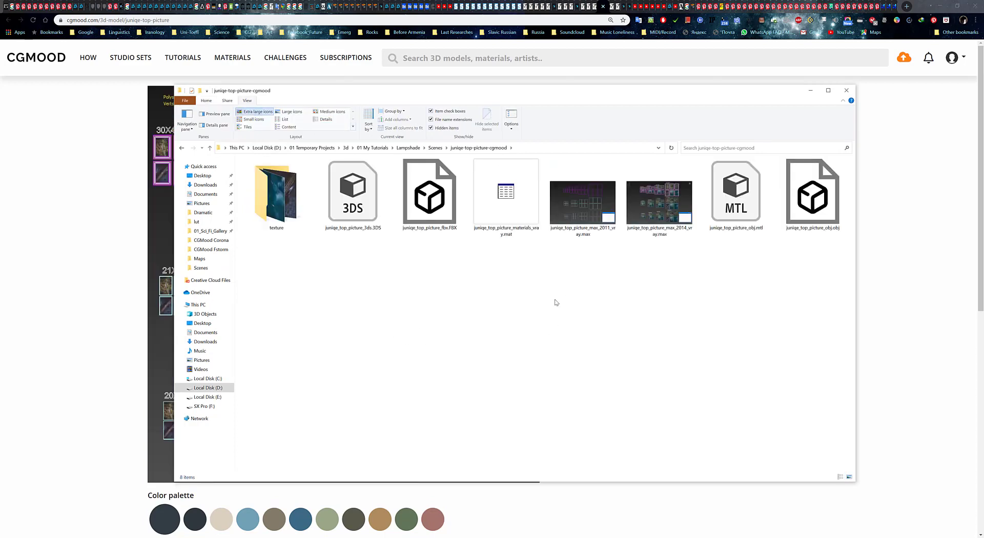
- Return to the CGMood page and look through the JUNIQE Top Picture previews to the overview of frame sizes
{"action": "key", "text": "alt+Tab"}
{"action": "left_click", "coordinate": [339, 467]}
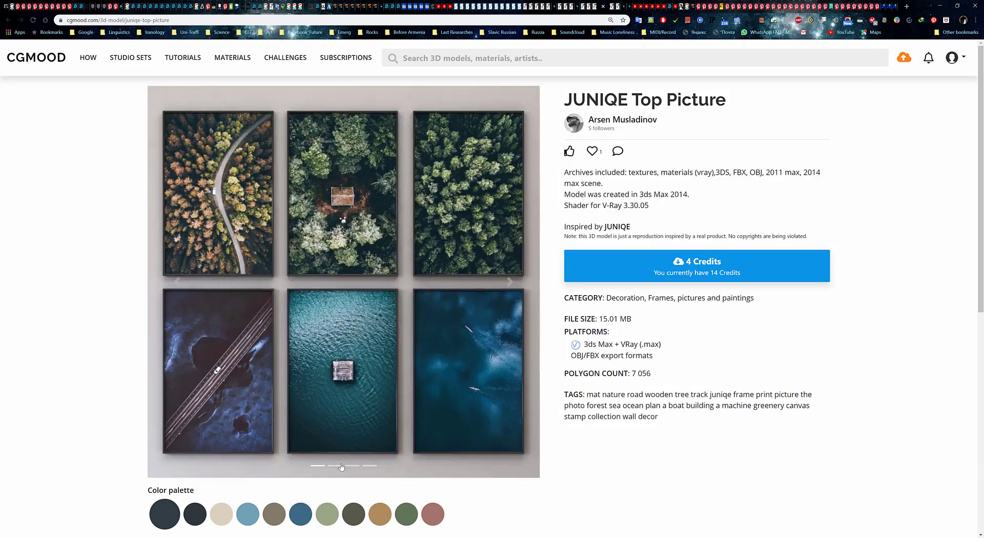
{"action": "left_click", "coordinate": [356, 466]}
{"action": "left_click", "coordinate": [368, 470]}
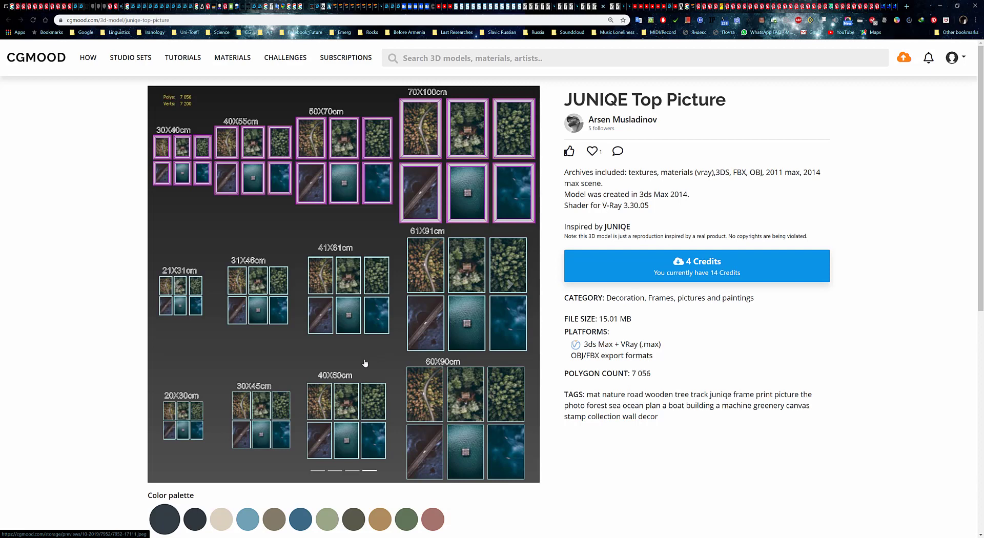
- Merge juniqe_top_picture_max_2014_vray.max from the extracted folder into the 3ds Max lamp scene and place the picture frames in the room
{"action": "key", "text": "alt+Tab"}
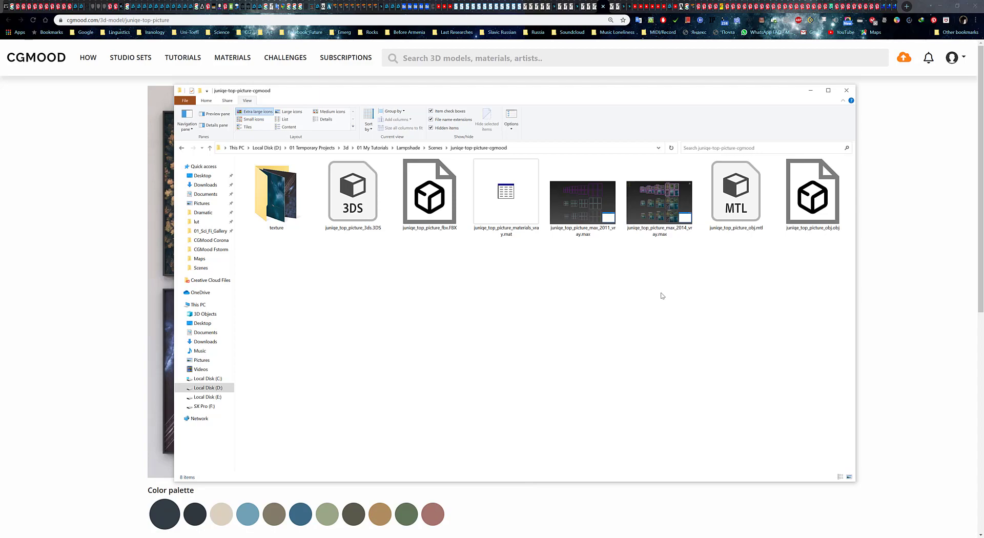
{"action": "left_click_drag", "start_coordinate": [660, 203], "coordinate": [538, 445]}
{"action": "left_click", "coordinate": [560, 460]}
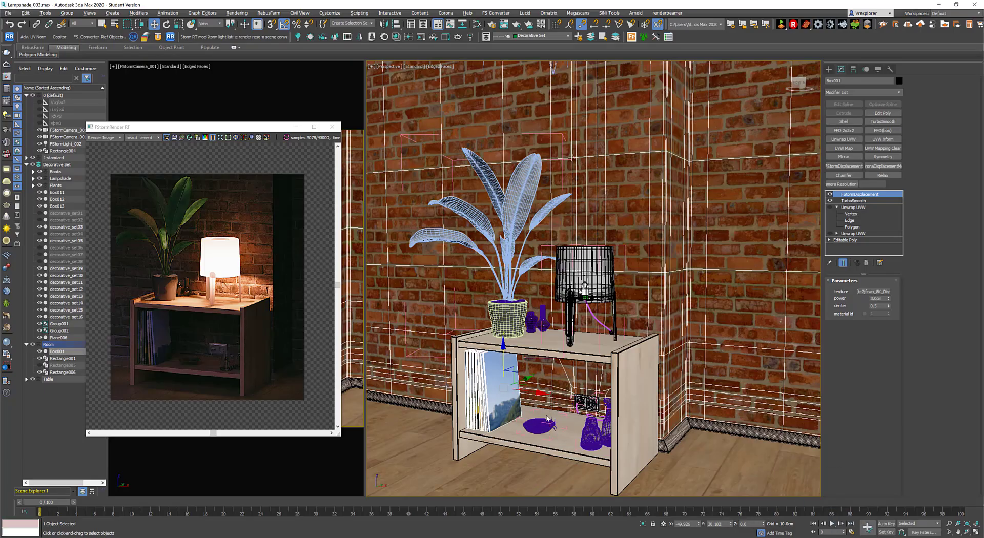
{"action": "scroll", "coordinate": [557, 293], "scroll_direction": "down", "scroll_amount": 3}
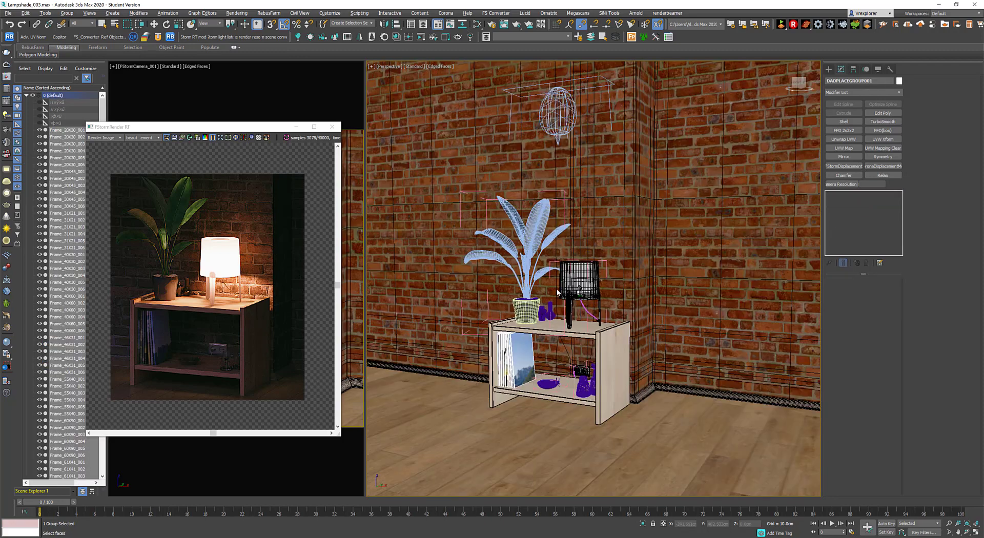
{"action": "scroll", "coordinate": [559, 237], "scroll_direction": "down", "scroll_amount": 5}
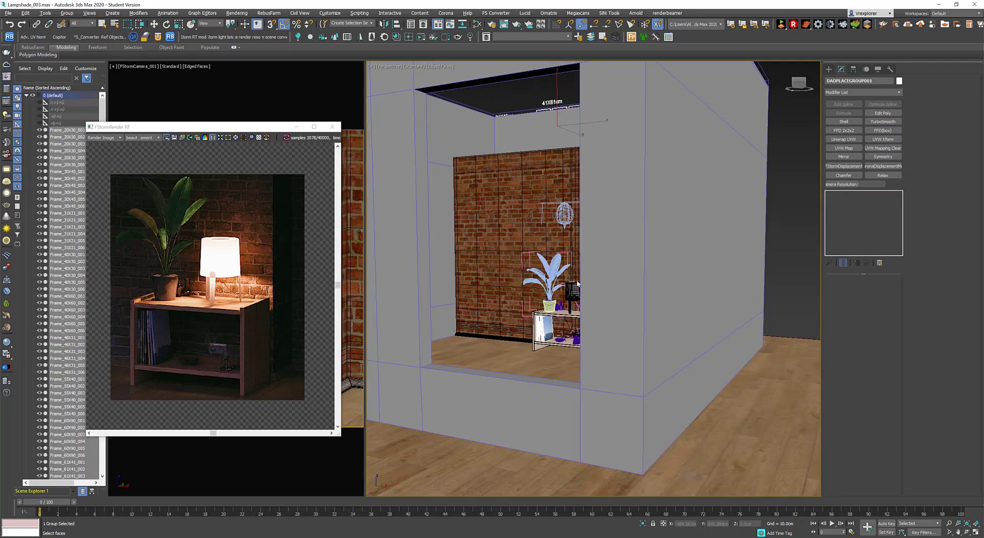
{"action": "left_click", "coordinate": [589, 363]}
{"action": "scroll", "coordinate": [507, 246], "scroll_direction": "up", "scroll_amount": 3}
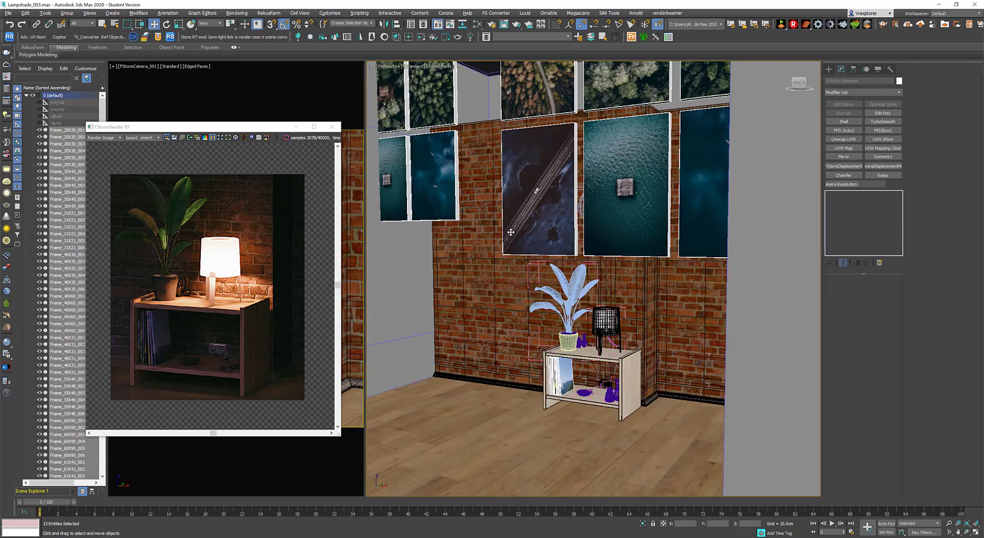
- Examine the merged picture frame sets of different sizes inside and around the room
{"action": "scroll", "coordinate": [508, 246], "scroll_direction": "down", "scroll_amount": 3}
{"action": "middle_click_drag", "start_coordinate": [507, 246], "coordinate": [548, 349], "text": "alt"}
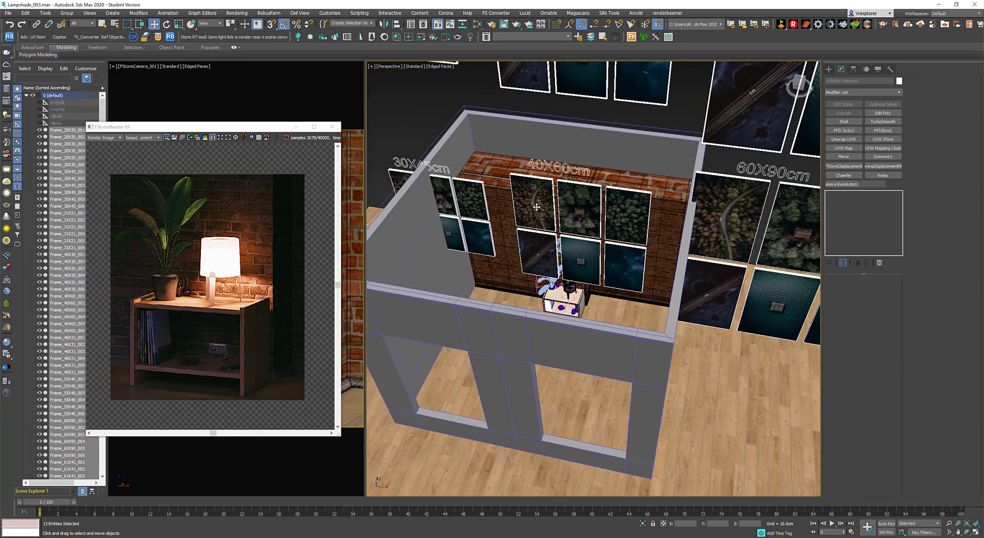
{"action": "scroll", "coordinate": [575, 212], "scroll_direction": "down", "scroll_amount": 4}
{"action": "scroll", "coordinate": [563, 205], "scroll_direction": "up", "scroll_amount": 5}
{"action": "scroll", "coordinate": [551, 97], "scroll_direction": "down", "scroll_amount": 6}
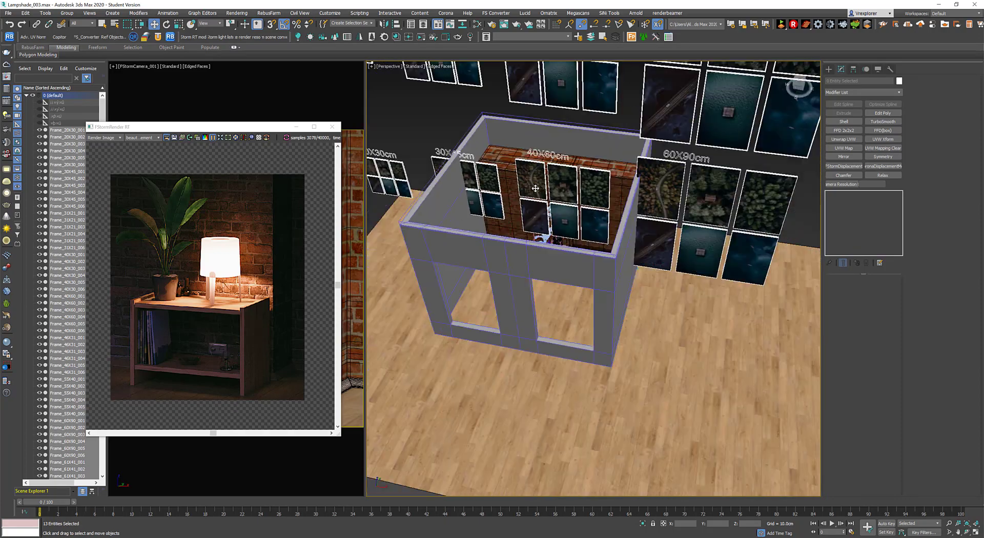
{"action": "scroll", "coordinate": [551, 97], "scroll_direction": "up", "scroll_amount": 8}
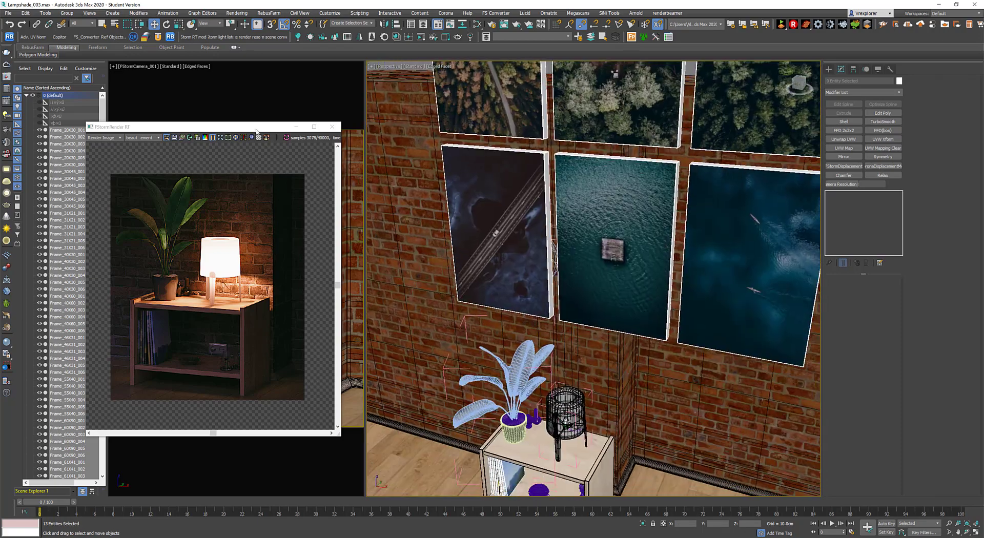
{"action": "left_click_drag", "start_coordinate": [256, 131], "coordinate": [264, 340]}
{"action": "scroll", "coordinate": [548, 270], "scroll_direction": "down", "scroll_amount": 8}
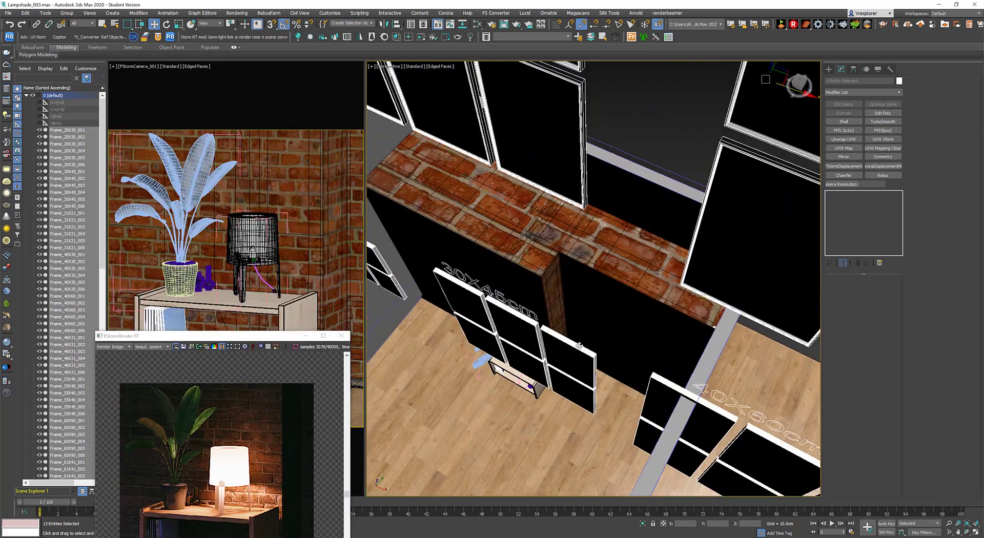
- Hide all frame sizes except the six 31X21 frames and place these on the brick wall above the shelf unit
{"action": "middle_click_drag", "start_coordinate": [619, 250], "coordinate": [562, 273], "text": "alt"}
{"action": "middle_click_drag", "start_coordinate": [587, 197], "coordinate": [595, 212], "text": "alt"}
{"action": "left_click_drag", "start_coordinate": [648, 125], "coordinate": [720, 319]}
{"action": "scroll", "coordinate": [562, 323], "scroll_direction": "up", "scroll_amount": 6}
{"action": "left_click_drag", "start_coordinate": [267, 336], "coordinate": [305, 481]}
{"action": "scroll", "coordinate": [586, 256], "scroll_direction": "down", "scroll_amount": 5}
{"action": "middle_click_drag", "start_coordinate": [587, 256], "coordinate": [547, 284]}
{"action": "mouse_move", "coordinate": [738, 334]}
{"action": "left_mouse_down"}
{"action": "mouse_move", "coordinate": [739, 325]}
{"action": "mouse_move", "coordinate": [738, 343]}
{"action": "mouse_move", "coordinate": [739, 334]}
{"action": "left_mouse_up"}
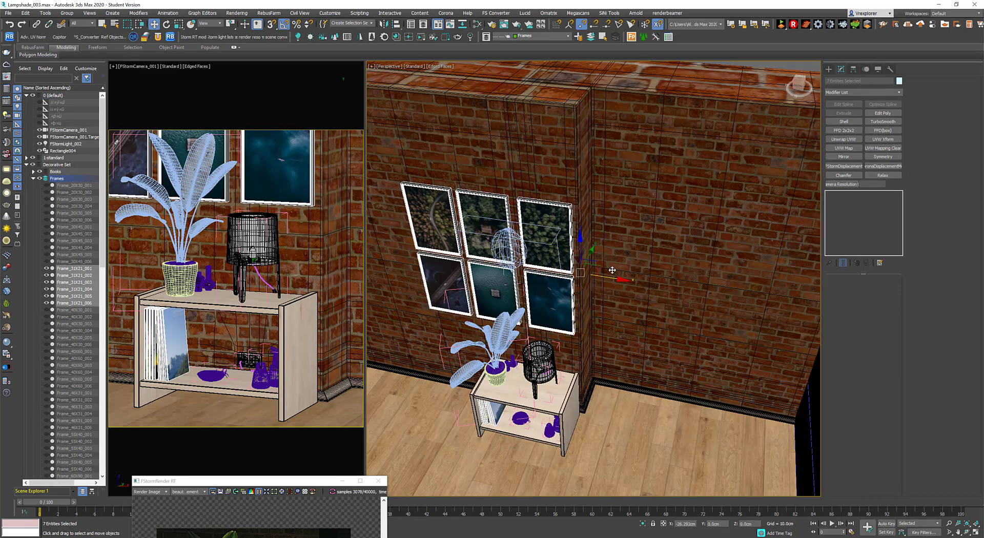
- Adjust the depth of the six 31X21 frames so that they sit flush against the brick wall
{"action": "left_click_drag", "start_coordinate": [581, 250], "coordinate": [585, 244]}
{"action": "middle_click_drag", "start_coordinate": [581, 297], "coordinate": [519, 225], "text": "alt"}
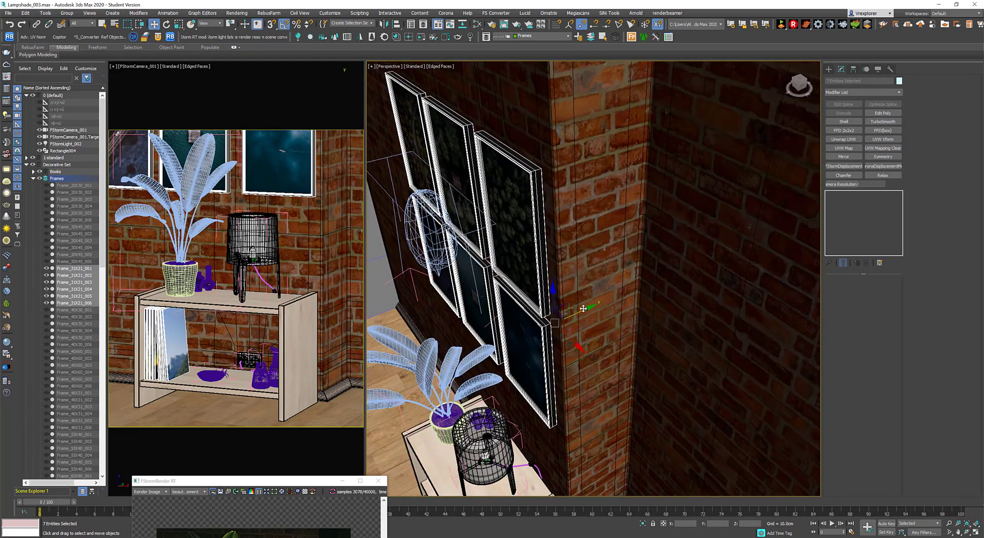
{"action": "left_click_drag", "start_coordinate": [581, 307], "coordinate": [590, 304]}
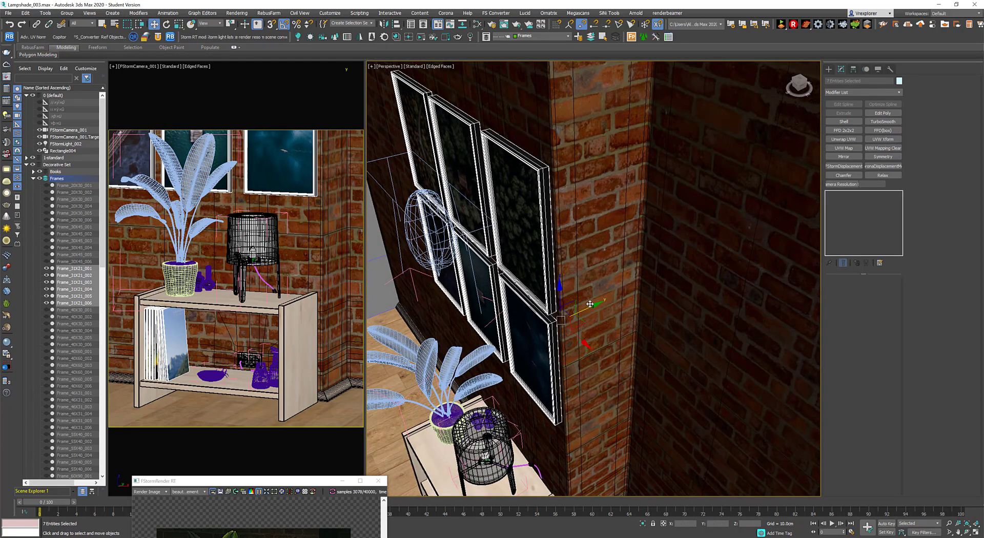
{"action": "middle_click_drag", "start_coordinate": [527, 287], "coordinate": [550, 267]}
{"action": "middle_click_drag", "start_coordinate": [497, 291], "coordinate": [558, 266], "text": "alt"}
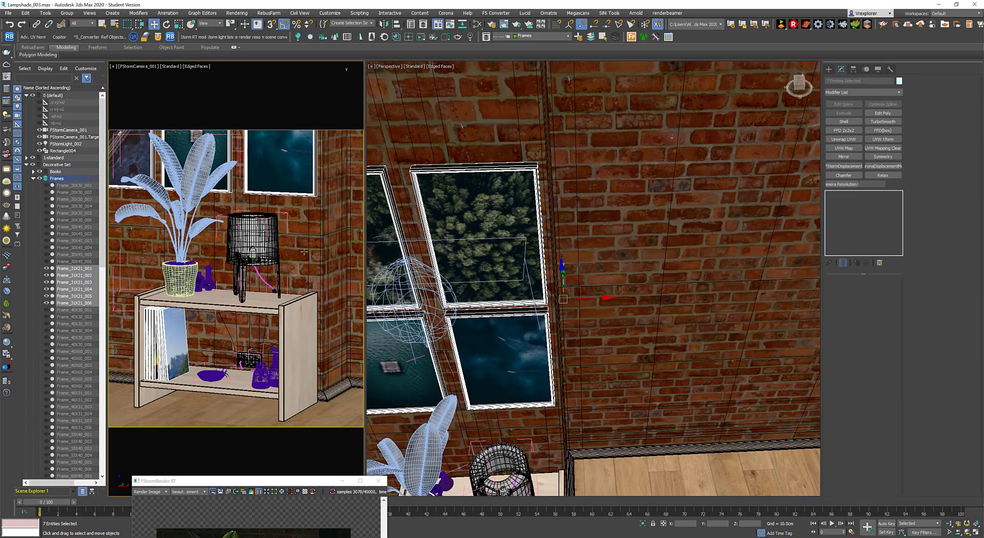
- Relink the scene's missing bitmaps with Relink Bitmaps, using the saved path D:\01 Temporary Projects
{"action": "left_click_drag", "start_coordinate": [301, 487], "coordinate": [611, 122]}
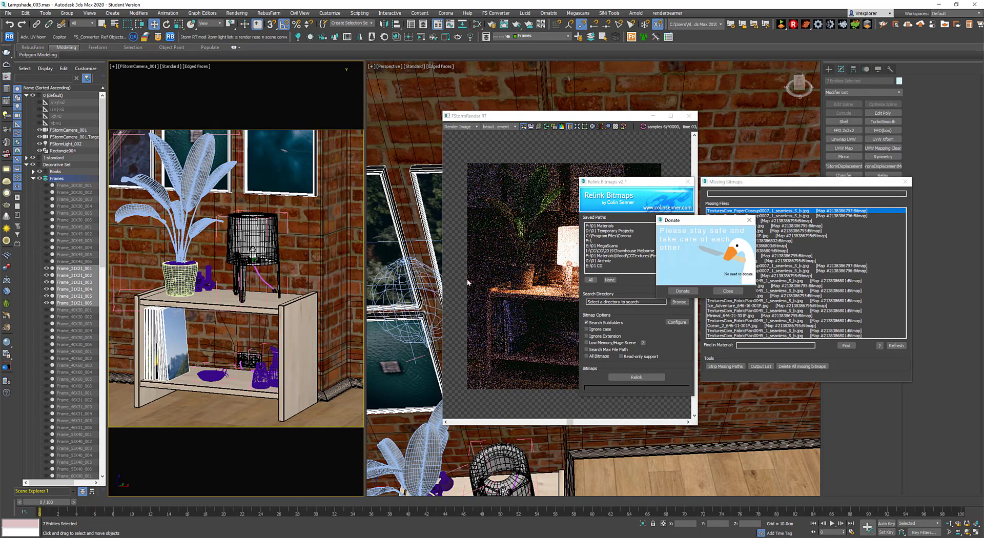
{"action": "left_click", "coordinate": [727, 290]}
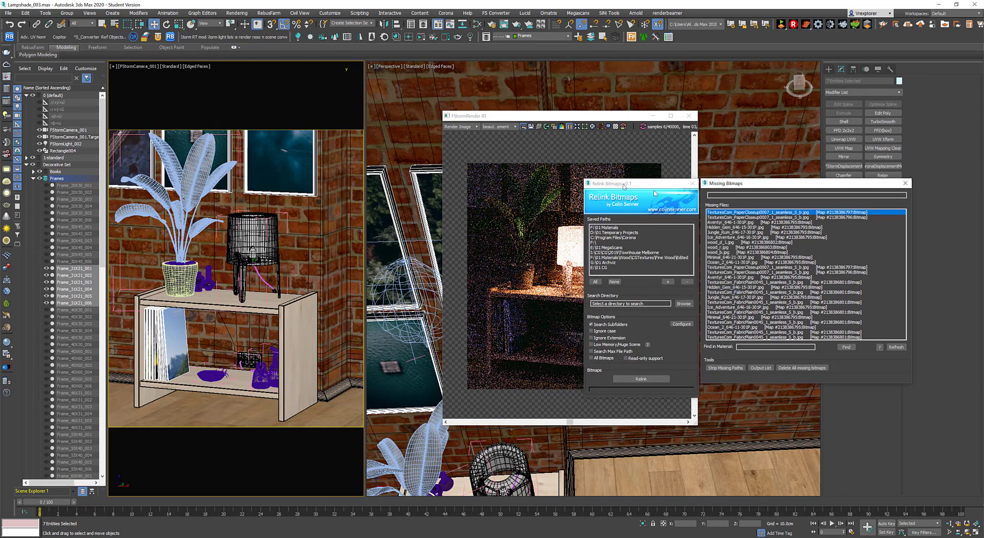
{"action": "left_click", "coordinate": [647, 236]}
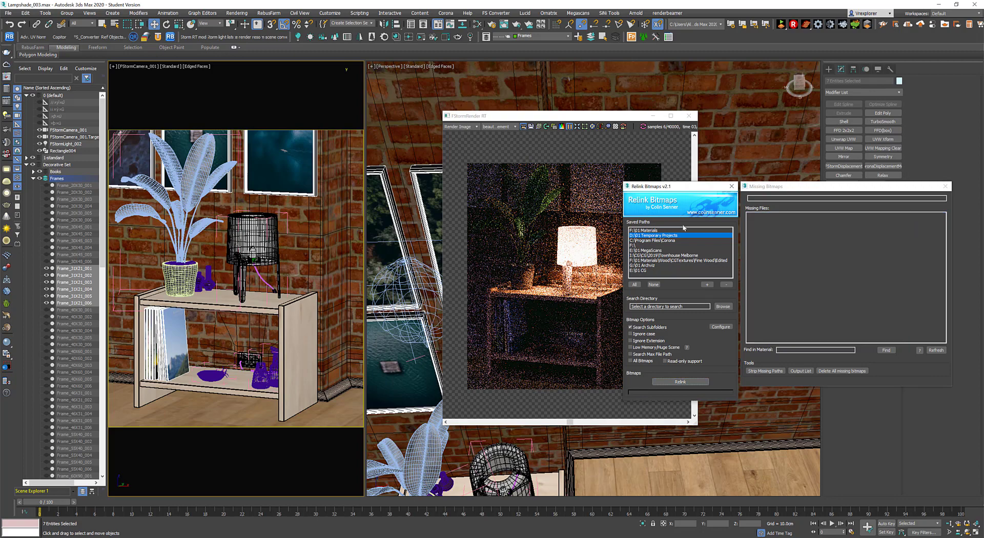
{"action": "left_click", "coordinate": [731, 186]}
- Convert the scene's imported materials to FStorm with the scene converter in the FStorm render settings
{"action": "left_click_drag", "start_coordinate": [552, 121], "coordinate": [594, 125]}
{"action": "left_click", "coordinate": [491, 25]}
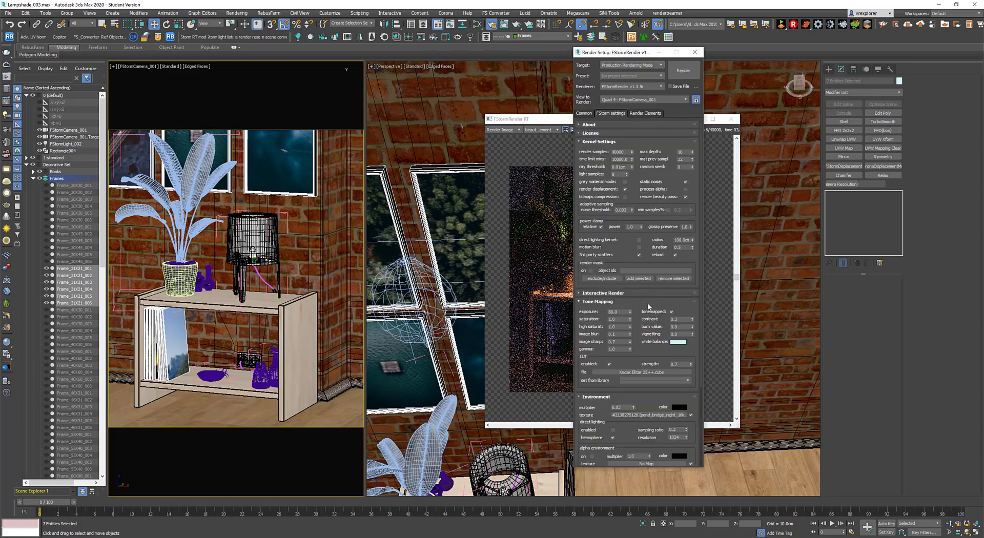
{"action": "scroll", "coordinate": [644, 268], "scroll_direction": "down", "scroll_amount": 5}
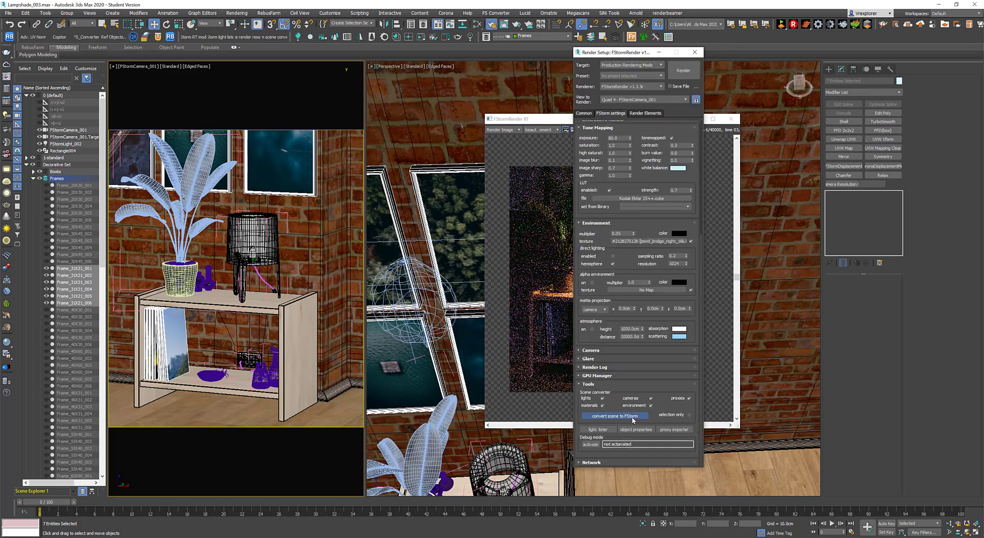
{"action": "left_click", "coordinate": [694, 52]}
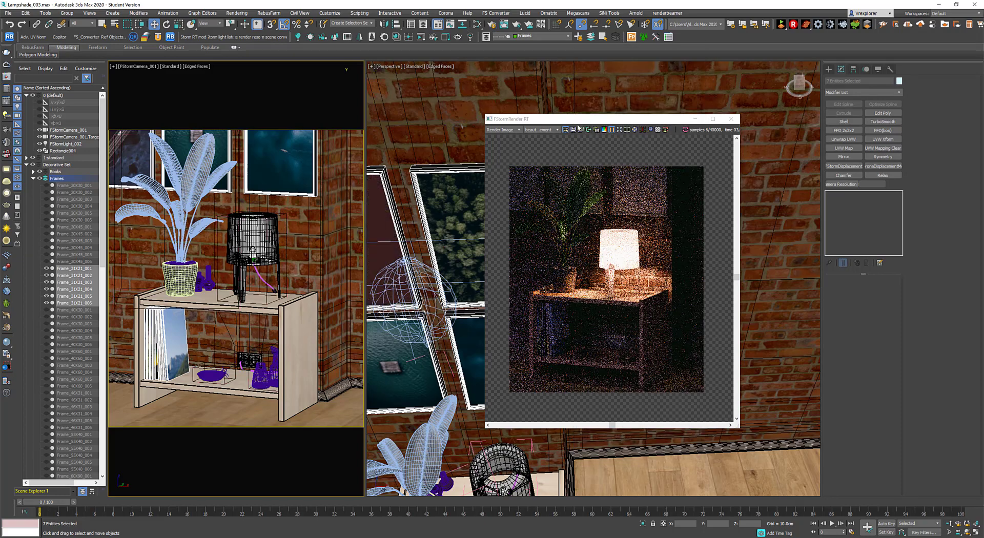
{"action": "left_click_drag", "start_coordinate": [538, 119], "coordinate": [461, 109]}
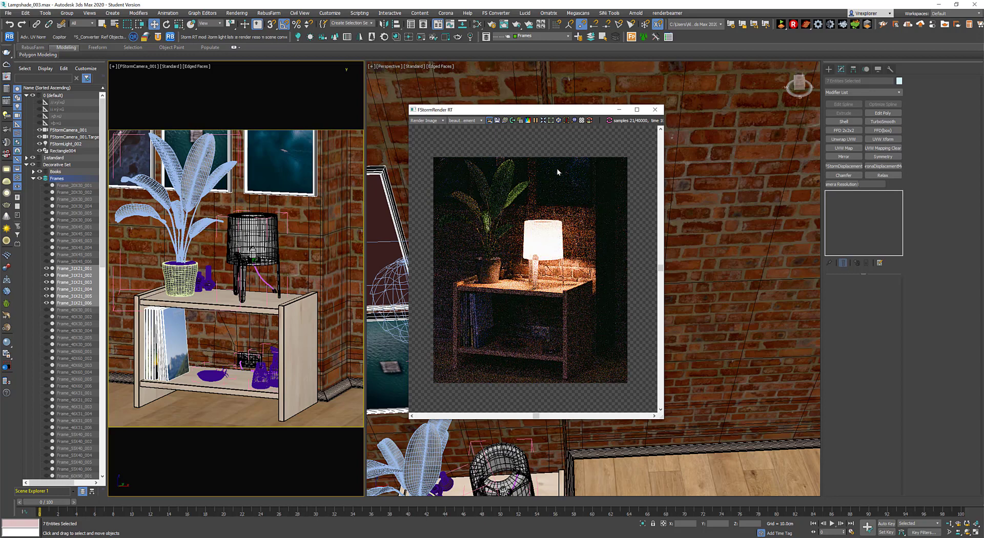
- Hide the other five 31X21 frames and keep only Frame_31X21_004 on the brick wall
{"action": "left_click_drag", "start_coordinate": [553, 110], "coordinate": [689, 217]}
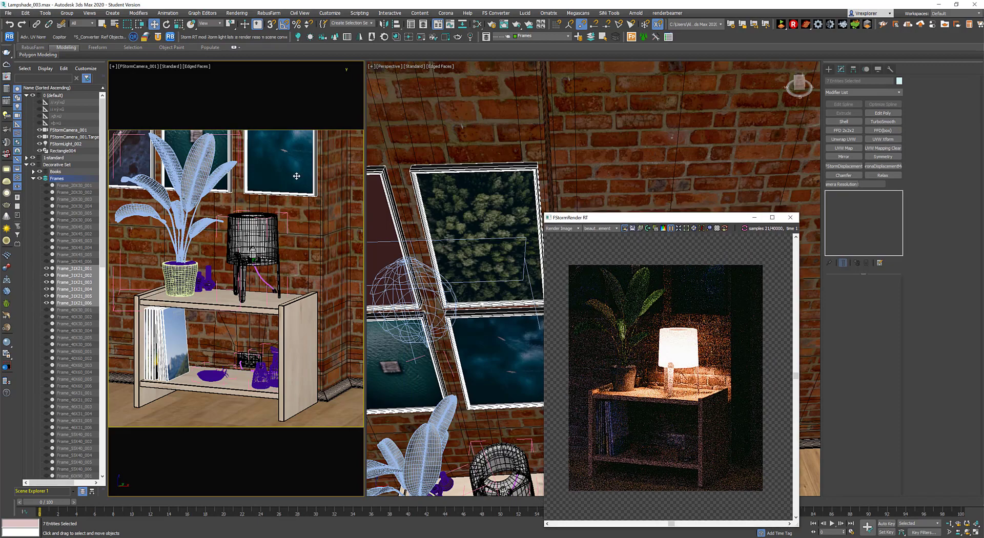
{"action": "left_click_drag", "start_coordinate": [591, 222], "coordinate": [685, 231]}
{"action": "middle_click_drag", "start_coordinate": [464, 366], "coordinate": [587, 229], "text": "alt"}
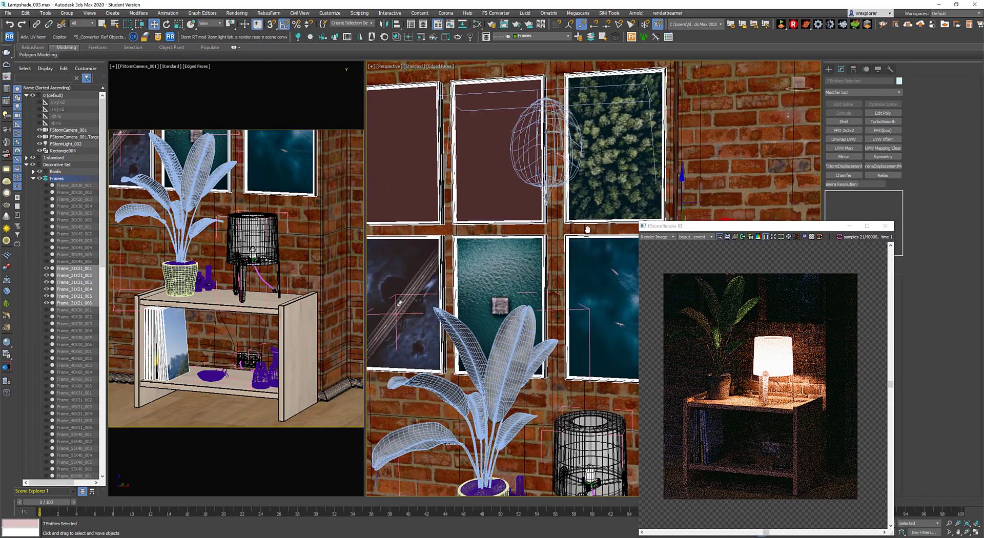
{"action": "mouse_move", "coordinate": [413, 285]}
{"action": "middle_mouse_down"}
{"action": "mouse_move", "coordinate": [454, 284]}
{"action": "mouse_move", "coordinate": [417, 279]}
{"action": "middle_mouse_up"}
{"action": "middle_click_drag", "start_coordinate": [509, 292], "coordinate": [482, 264]}
{"action": "left_click_drag", "start_coordinate": [679, 225], "coordinate": [714, 250]}
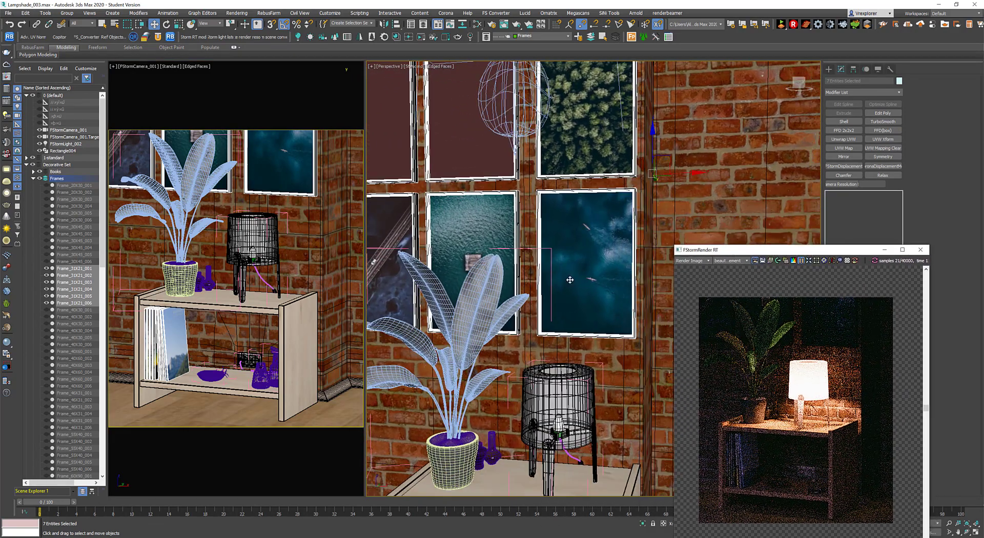
{"action": "middle_click_drag", "start_coordinate": [517, 270], "coordinate": [561, 278]}
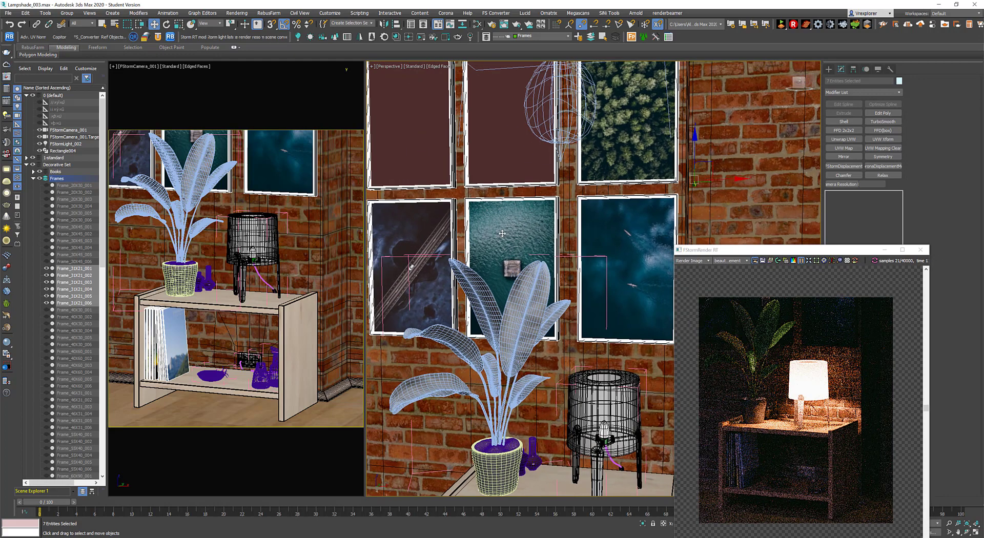
{"action": "left_click", "coordinate": [417, 215]}
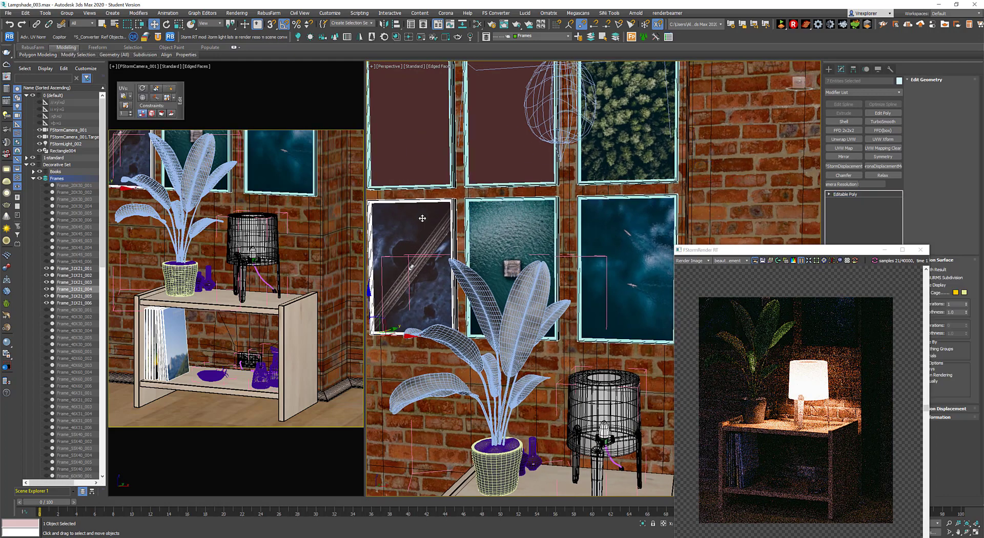
{"action": "left_click", "coordinate": [71, 297]}
{"action": "left_click", "coordinate": [70, 303], "text": "ctrl"}
{"action": "left_click", "coordinate": [70, 283], "text": "ctrl"}
{"action": "left_click", "coordinate": [71, 276], "text": "ctrl"}
{"action": "left_click", "coordinate": [71, 269], "text": "ctrl"}
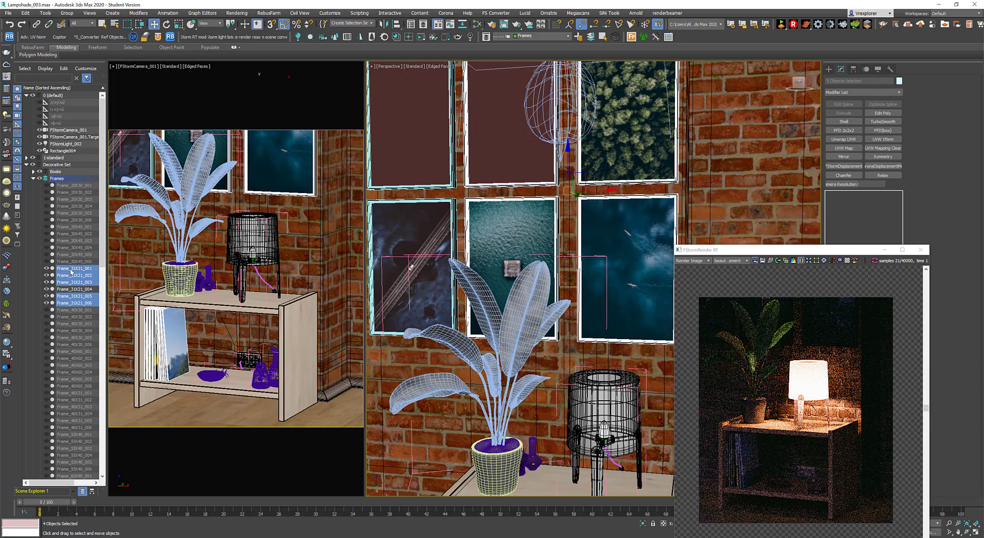
{"action": "left_click", "coordinate": [47, 269]}
- Move Frame_31X21_004 along the brick wall until it hangs above the lamp
{"action": "left_click", "coordinate": [391, 329]}
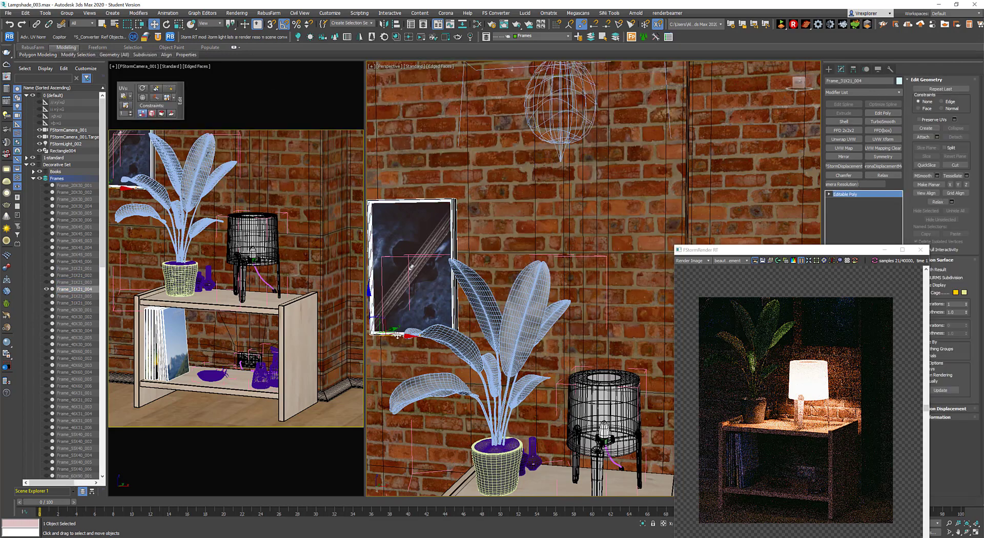
{"action": "left_click_drag", "start_coordinate": [397, 335], "coordinate": [567, 339]}
{"action": "mouse_move", "coordinate": [567, 339]}
{"action": "middle_mouse_down"}
{"action": "mouse_move", "coordinate": [533, 307]}
{"action": "mouse_move", "coordinate": [575, 332]}
{"action": "mouse_move", "coordinate": [563, 329]}
{"action": "middle_mouse_up"}
{"action": "left_click_drag", "start_coordinate": [539, 297], "coordinate": [547, 297]}
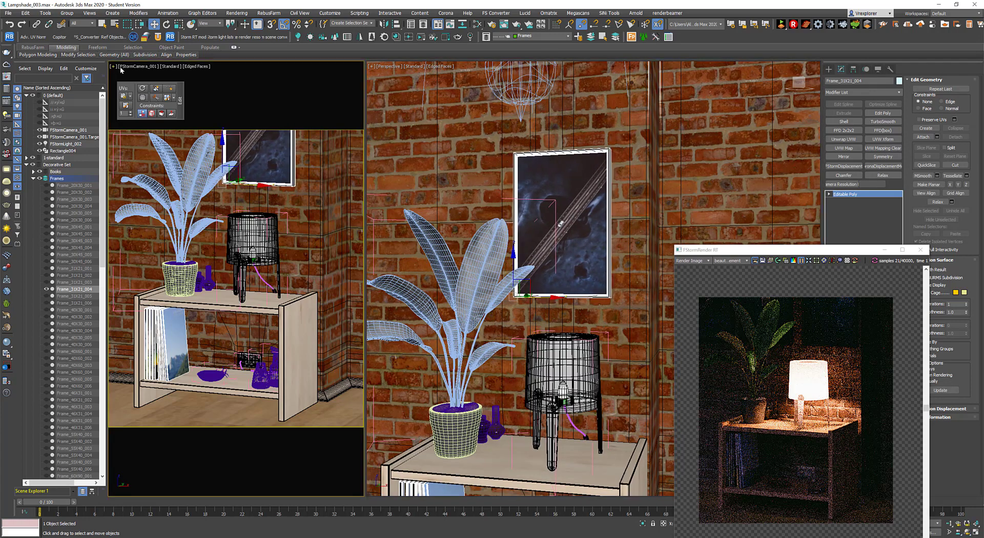
- Check the settings of FStormCamera_001 and reselect the picture frame
{"action": "left_click", "coordinate": [121, 71]}
{"action": "left_click", "coordinate": [153, 179]}
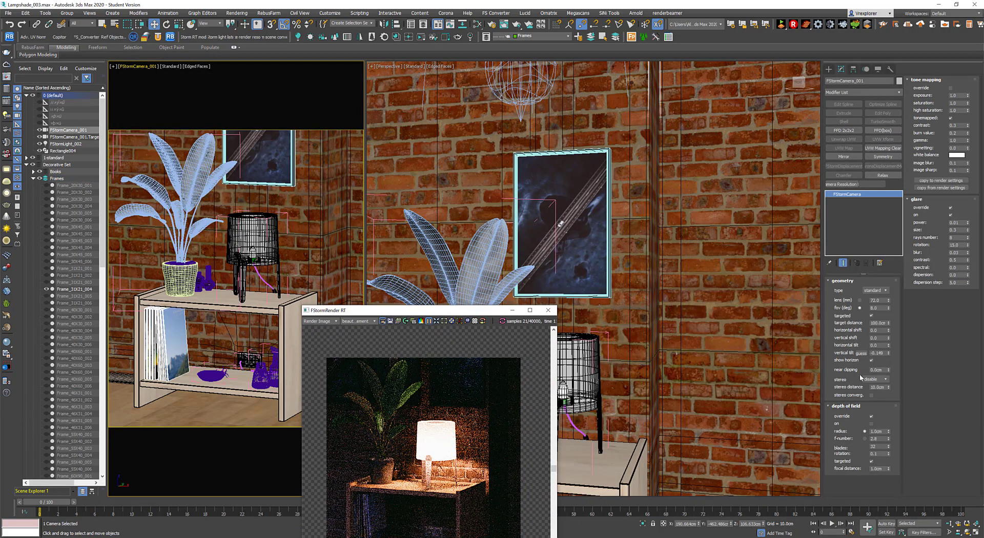
{"action": "left_click", "coordinate": [577, 212]}
- Restart the FStorm live render and limit it to a region around the picture frame
{"action": "left_click_drag", "start_coordinate": [439, 308], "coordinate": [538, 133]}
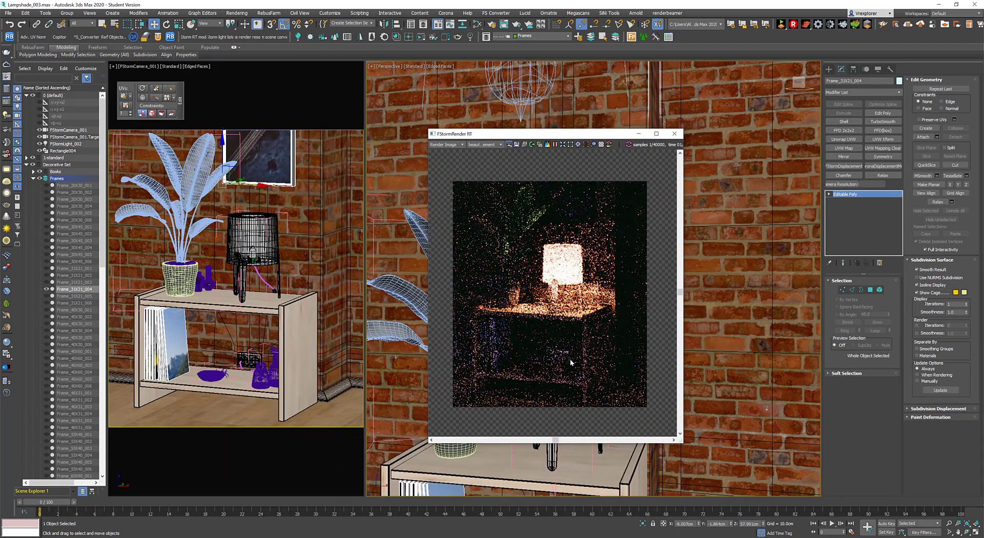
{"action": "left_click_drag", "start_coordinate": [561, 134], "coordinate": [266, 133]}
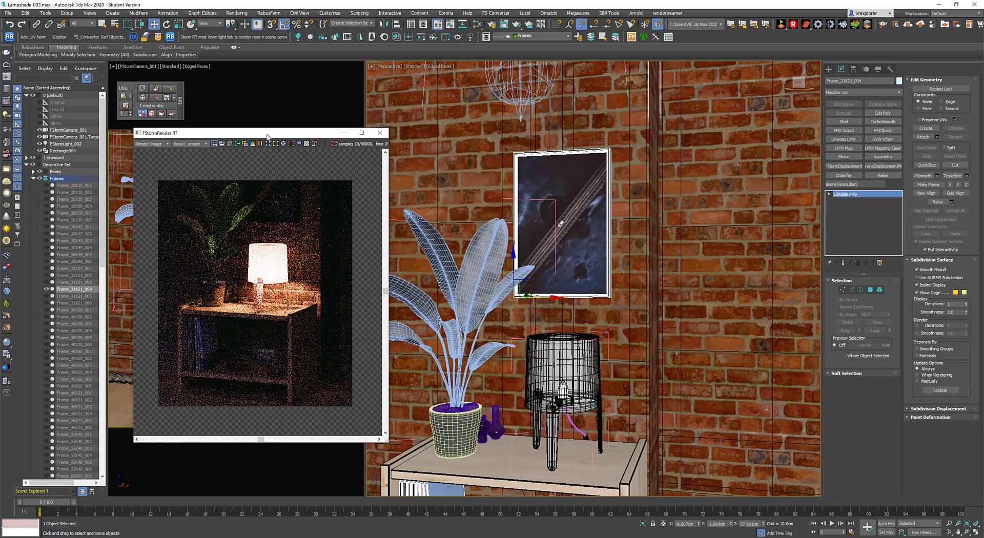
{"action": "left_click", "coordinate": [274, 144]}
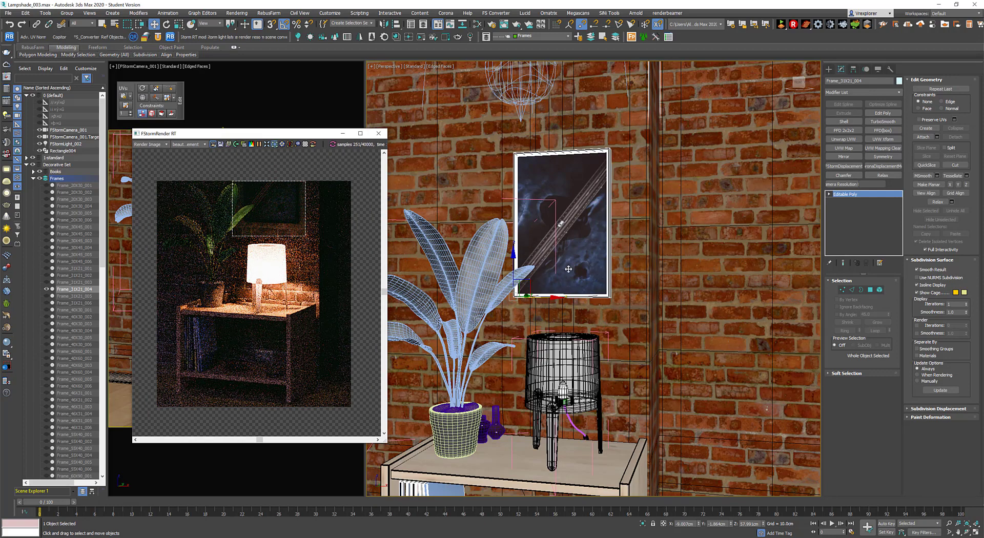
- Create a new Slate Material Editor view named Frames
{"action": "scroll", "coordinate": [569, 269], "scroll_direction": "up", "scroll_amount": 3}
{"action": "left_click", "coordinate": [476, 24]}
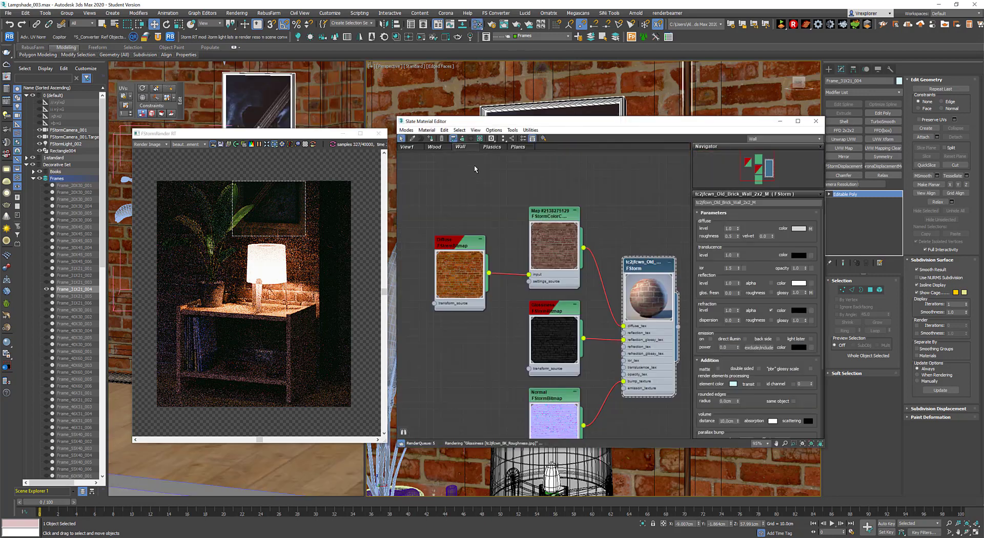
{"action": "right_click", "coordinate": [557, 148]}
{"action": "left_click", "coordinate": [575, 153]}
{"action": "type", "text": "Fra"}
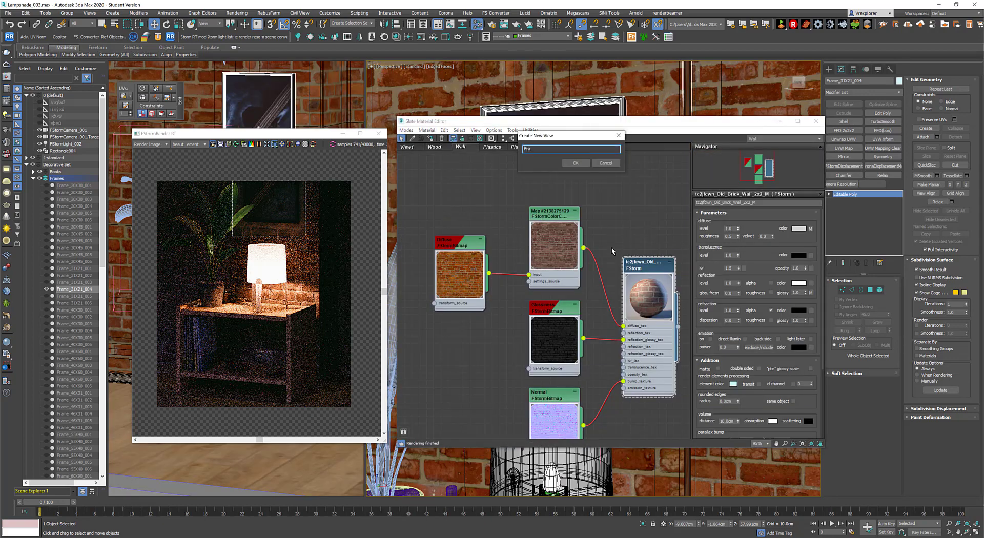
{"action": "type", "text": "mes"}
{"action": "key", "text": "Return"}
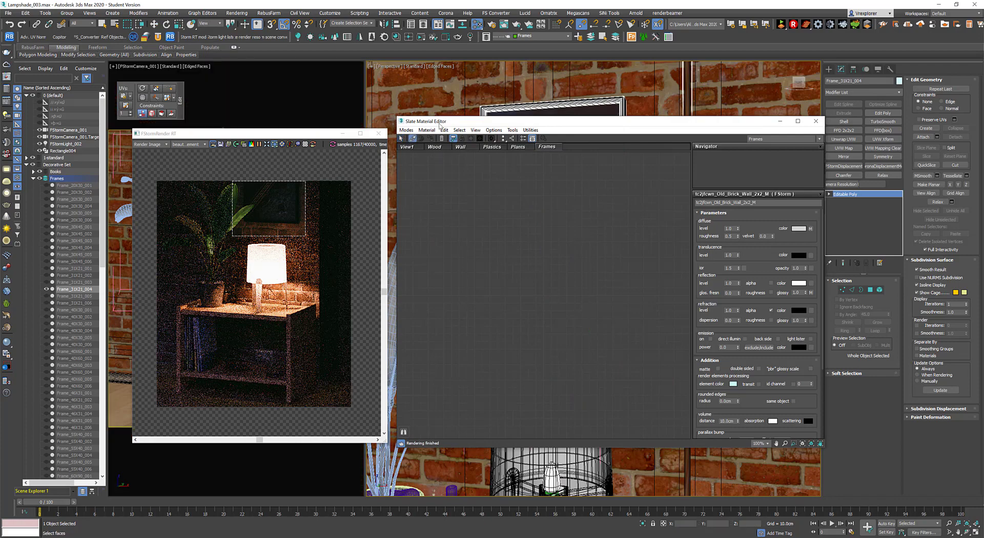
- Load the picture frame's Top_picture Multi/Sub-Object material into the Frames view and enlarge its preview
{"action": "left_click_drag", "start_coordinate": [439, 124], "coordinate": [568, 182]}
{"action": "left_click", "coordinate": [605, 151]}
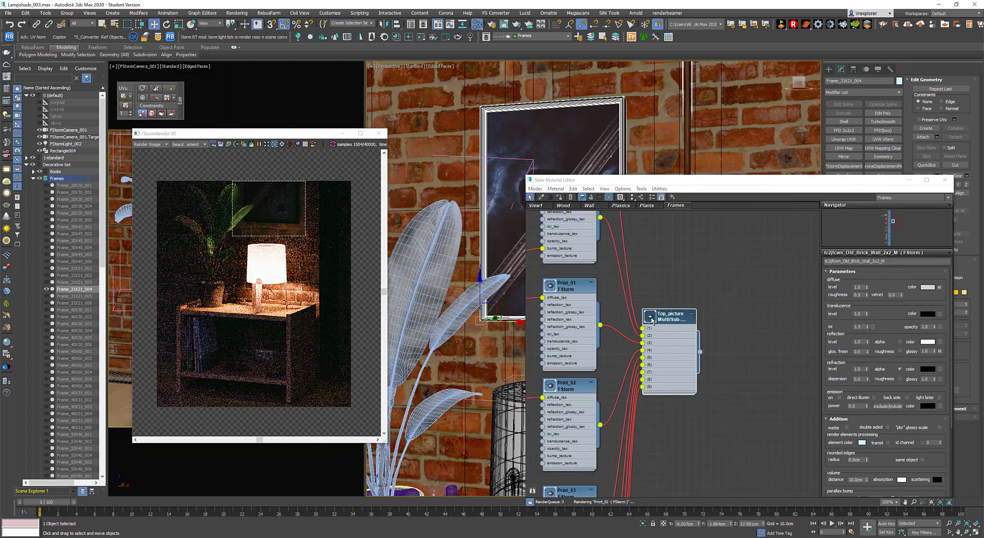
{"action": "double_click", "coordinate": [651, 318]}
{"action": "middle_click_drag", "start_coordinate": [666, 271], "coordinate": [714, 352]}
{"action": "scroll", "coordinate": [714, 352], "scroll_direction": "down", "scroll_amount": 1}
{"action": "left_click_drag", "start_coordinate": [713, 183], "coordinate": [611, 320]}
- Inspect the picture frame's parts at Element level and return to object level without moving anything
{"action": "left_click", "coordinate": [879, 290]}
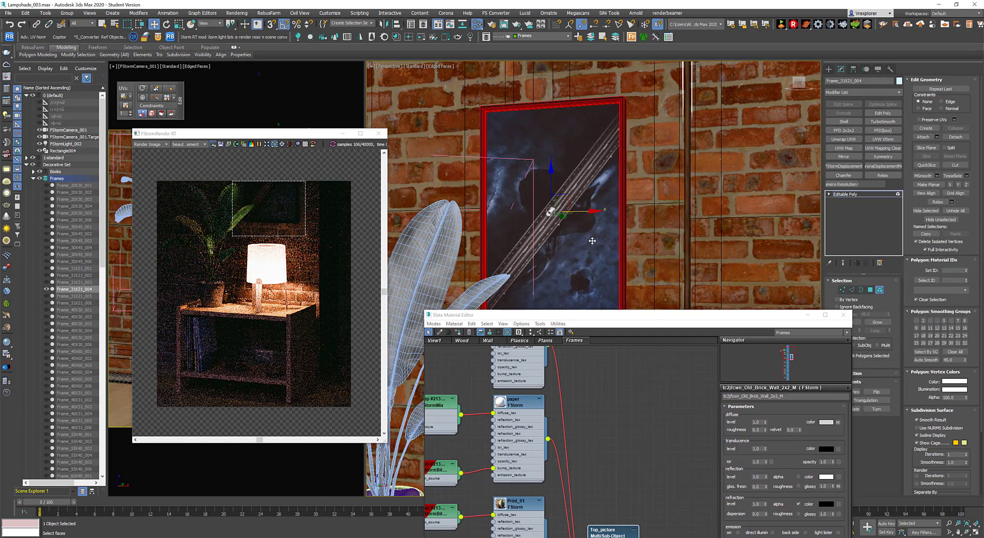
{"action": "left_click", "coordinate": [661, 226]}
{"action": "left_click", "coordinate": [622, 220]}
{"action": "left_click_drag", "start_coordinate": [560, 203], "coordinate": [647, 205]}
{"action": "right_click", "coordinate": [651, 209]}
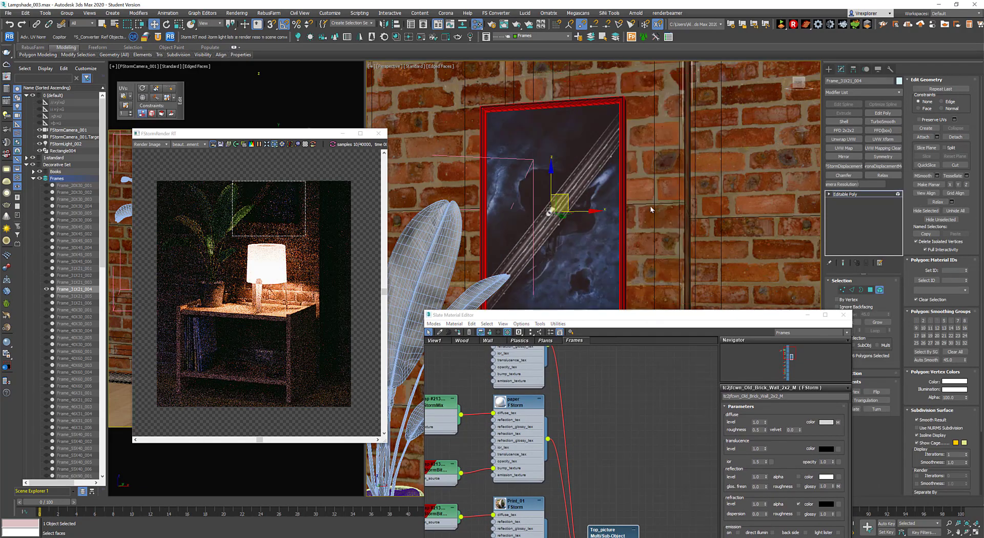
{"action": "left_click", "coordinate": [666, 215]}
{"action": "left_click", "coordinate": [571, 236]}
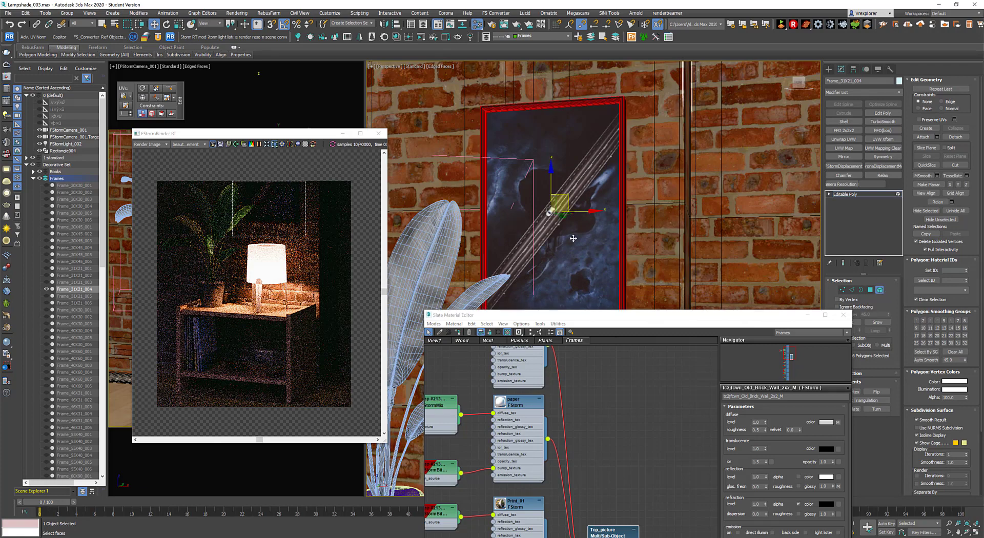
{"action": "left_click", "coordinate": [721, 239]}
{"action": "left_click", "coordinate": [879, 290]}
- Locate the bitmap feeding the Print_04 material in the Frames view, enlarge its preview and place it beside the material
{"action": "left_click_drag", "start_coordinate": [664, 317], "coordinate": [650, 157]}
{"action": "scroll", "coordinate": [600, 343], "scroll_direction": "down", "scroll_amount": 1}
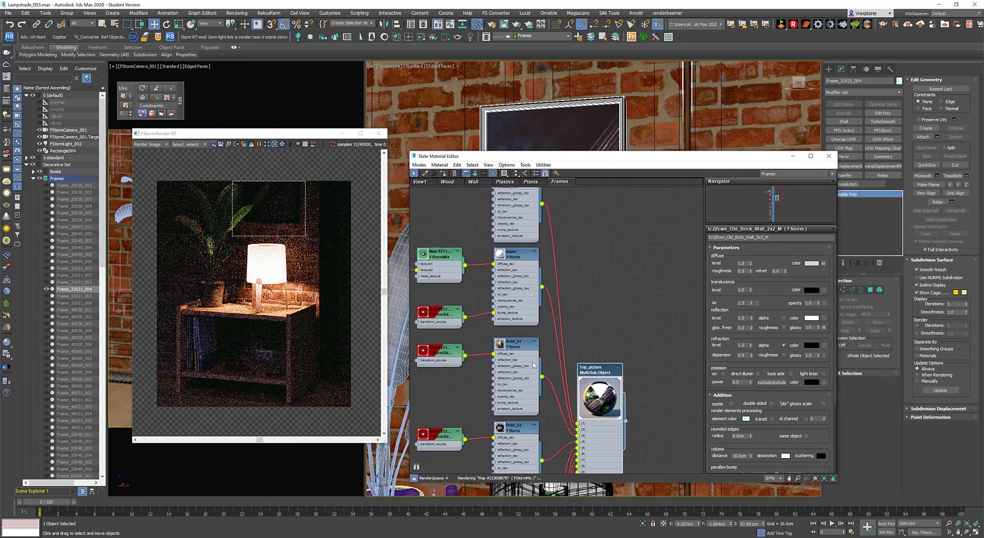
{"action": "scroll", "coordinate": [532, 364], "scroll_direction": "down", "scroll_amount": 2}
{"action": "middle_click_drag", "start_coordinate": [541, 279], "coordinate": [622, 275]}
{"action": "scroll", "coordinate": [662, 416], "scroll_direction": "up", "scroll_amount": 1}
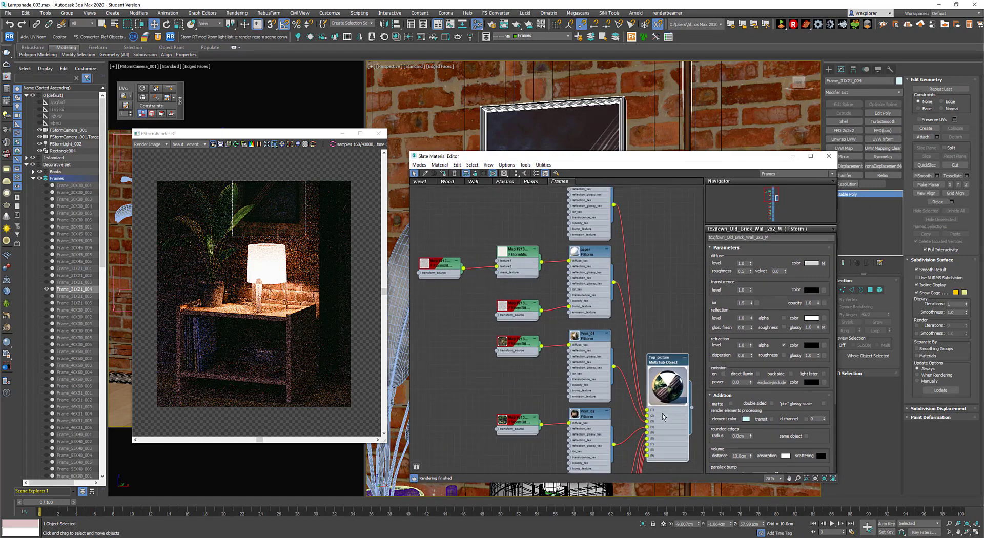
{"action": "scroll", "coordinate": [585, 382], "scroll_direction": "up", "scroll_amount": 2}
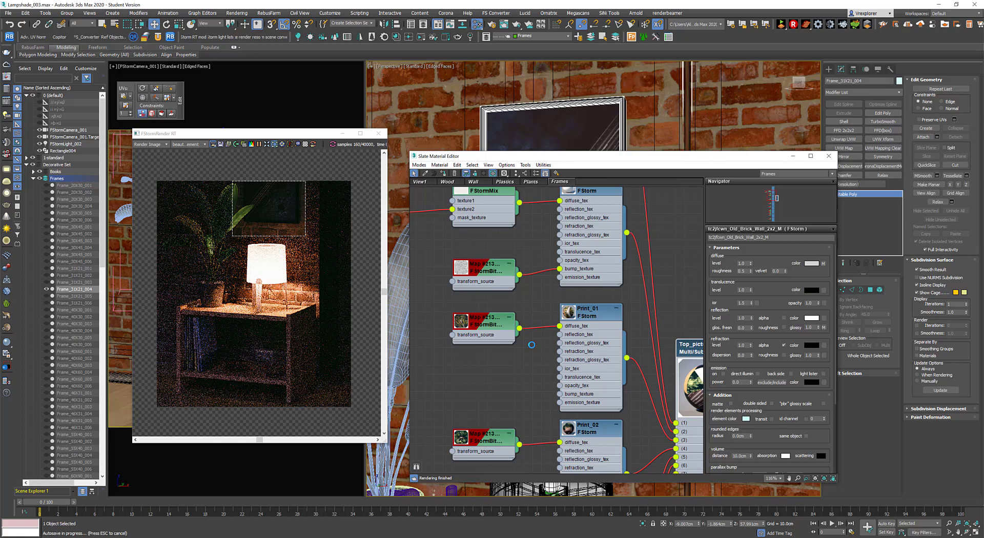
{"action": "scroll", "coordinate": [534, 370], "scroll_direction": "up", "scroll_amount": 1}
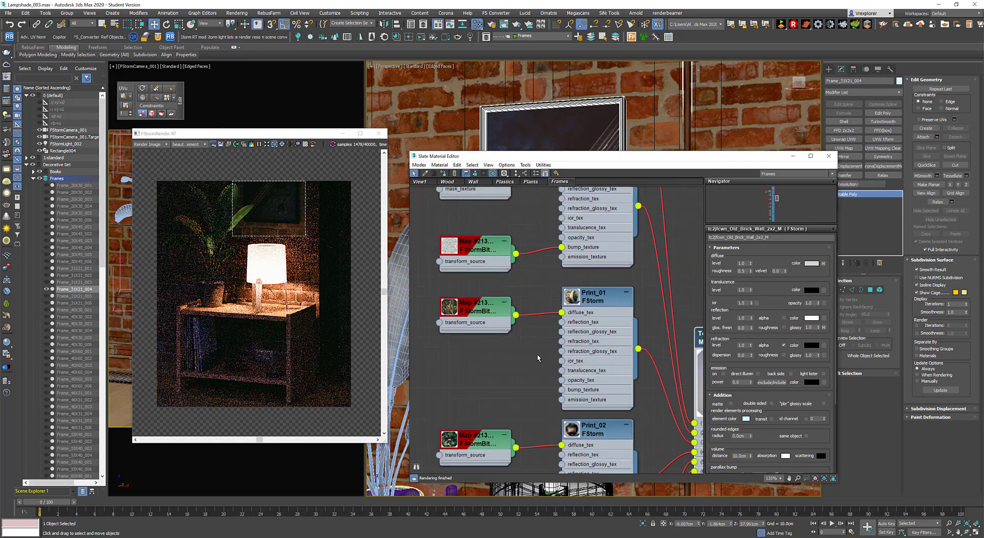
{"action": "middle_click_drag", "start_coordinate": [544, 324], "coordinate": [490, 242]}
{"action": "scroll", "coordinate": [500, 312], "scroll_direction": "down", "scroll_amount": 2}
{"action": "middle_click_drag", "start_coordinate": [481, 369], "coordinate": [516, 259]}
{"action": "middle_click_drag", "start_coordinate": [510, 439], "coordinate": [515, 366]}
{"action": "scroll", "coordinate": [514, 364], "scroll_direction": "down", "scroll_amount": 1}
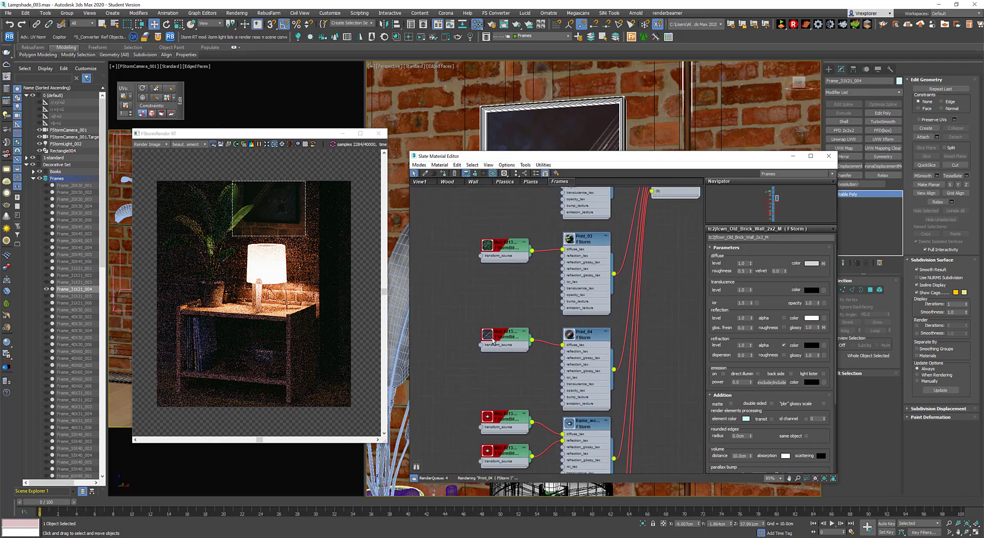
{"action": "double_click", "coordinate": [487, 334]}
{"action": "left_click_drag", "start_coordinate": [497, 370], "coordinate": [477, 329]}
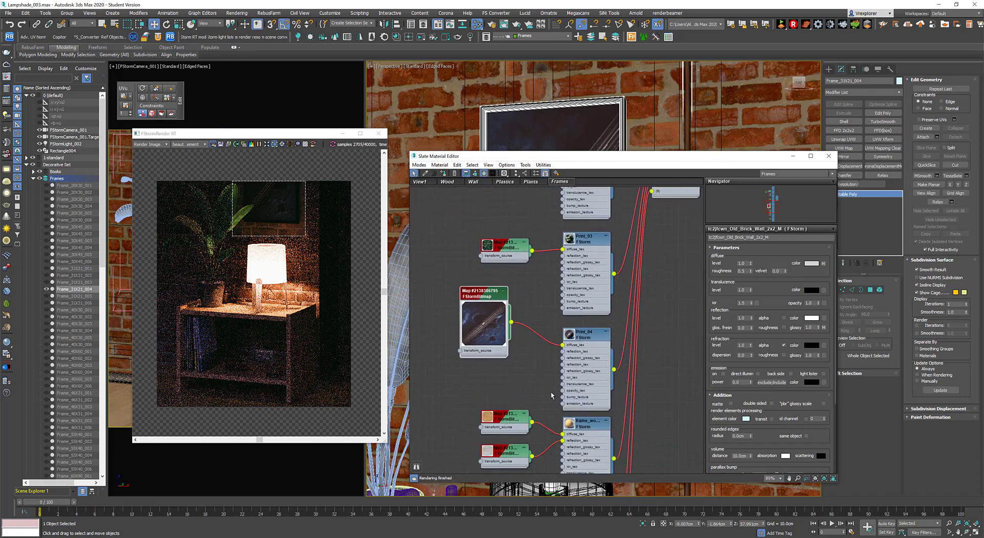
- Enlarge the preview of the frame material and move its node above the other materials
{"action": "scroll", "coordinate": [551, 393], "scroll_direction": "down", "scroll_amount": 3}
{"action": "middle_click_drag", "start_coordinate": [551, 393], "coordinate": [520, 276]}
{"action": "scroll", "coordinate": [578, 315], "scroll_direction": "up", "scroll_amount": 1}
{"action": "middle_click_drag", "start_coordinate": [578, 315], "coordinate": [621, 440]}
{"action": "middle_click_drag", "start_coordinate": [619, 292], "coordinate": [610, 446]}
{"action": "middle_click_drag", "start_coordinate": [606, 310], "coordinate": [602, 389]}
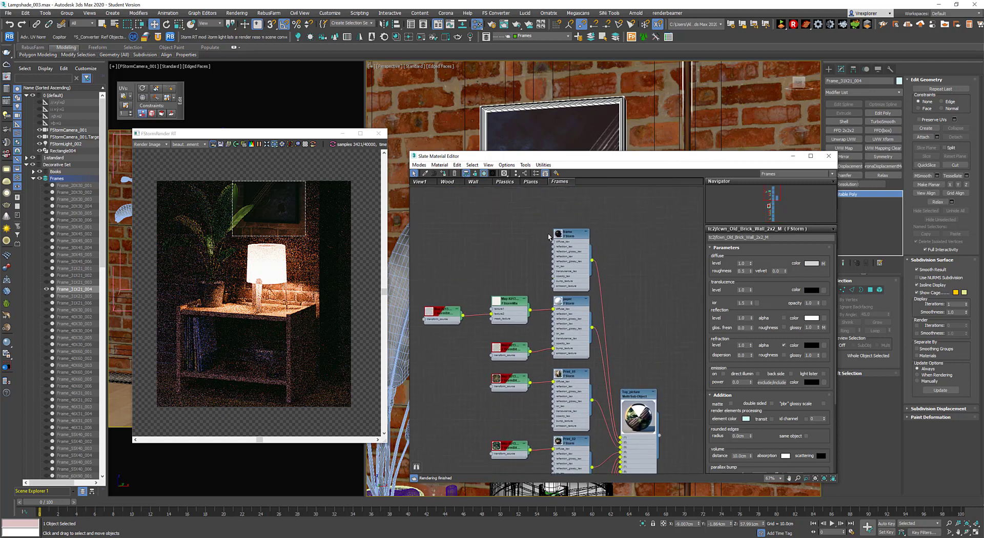
{"action": "double_click", "coordinate": [559, 234]}
{"action": "left_click_drag", "start_coordinate": [562, 235], "coordinate": [567, 189]}
{"action": "middle_click_drag", "start_coordinate": [545, 276], "coordinate": [522, 361]}
{"action": "scroll", "coordinate": [570, 292], "scroll_direction": "up", "scroll_amount": 1}
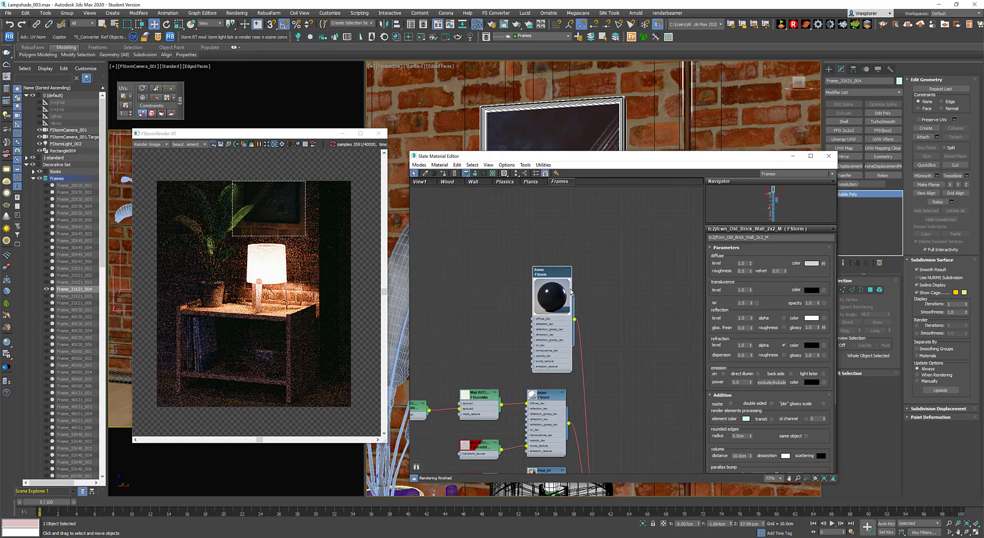
- Set the frame material's ior to 8 and check the frame in the live render
{"action": "double_click", "coordinate": [570, 292]}
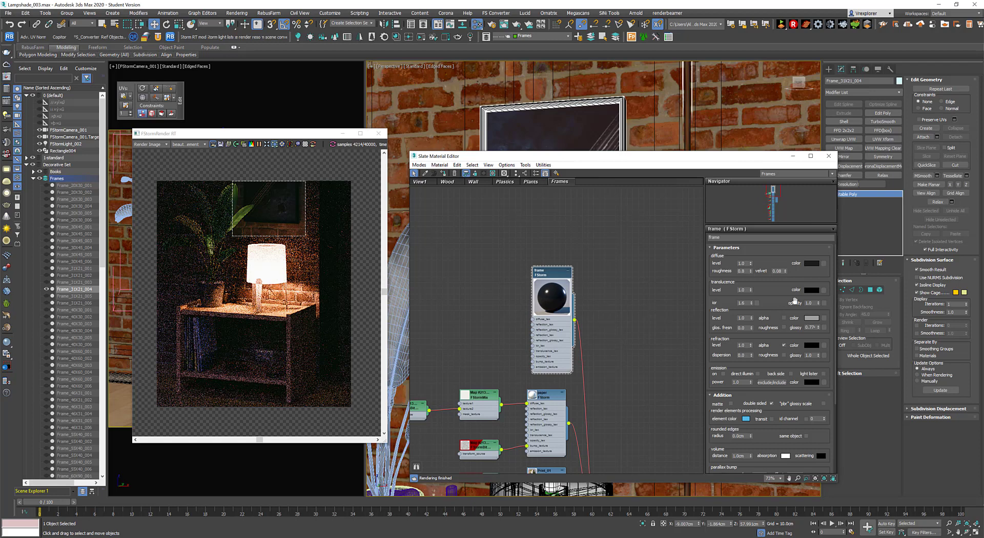
{"action": "double_click", "coordinate": [742, 303]}
{"action": "type", "text": "8"}
{"action": "key", "text": "Return"}
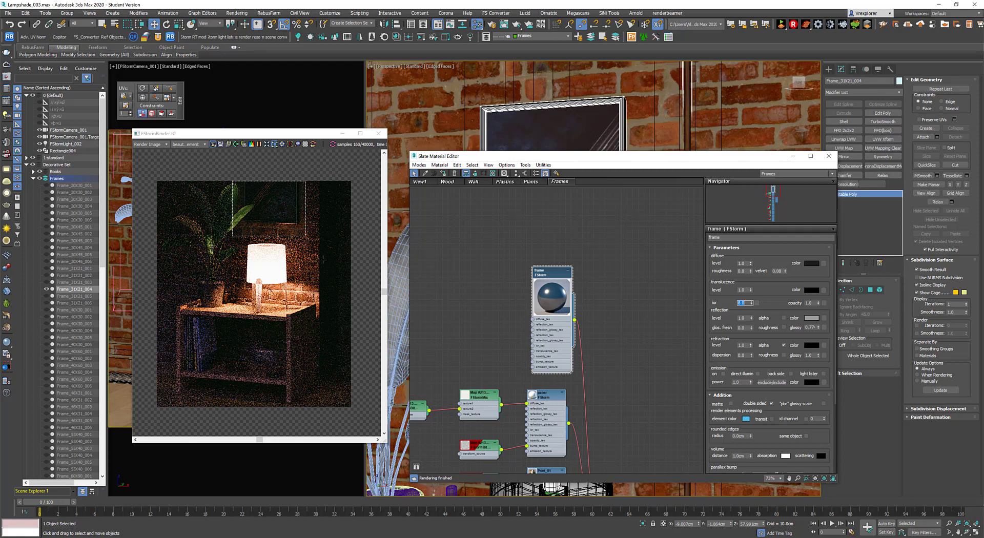
{"action": "scroll", "coordinate": [301, 280], "scroll_direction": "up", "scroll_amount": 1}
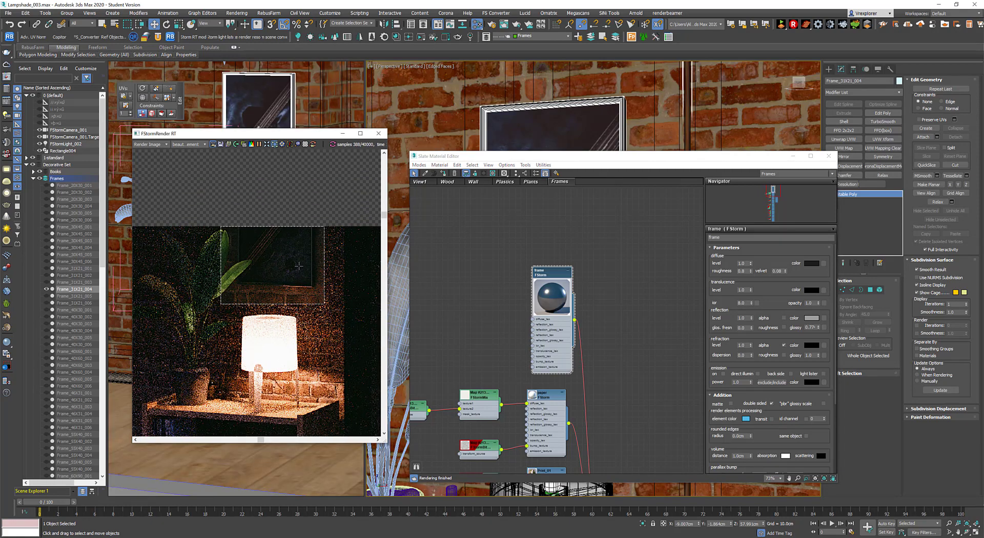
{"action": "scroll", "coordinate": [298, 266], "scroll_direction": "up", "scroll_amount": 1}
{"action": "scroll", "coordinate": [300, 266], "scroll_direction": "down", "scroll_amount": 2}
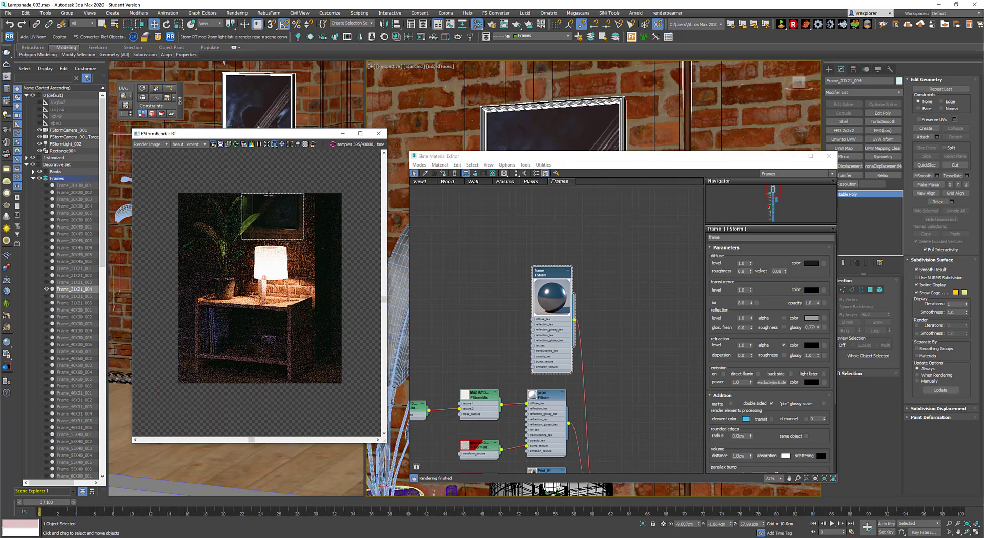
- Turn off region rendering to render the whole image, and enlarge the FStorm render window
{"action": "left_click", "coordinate": [275, 144]}
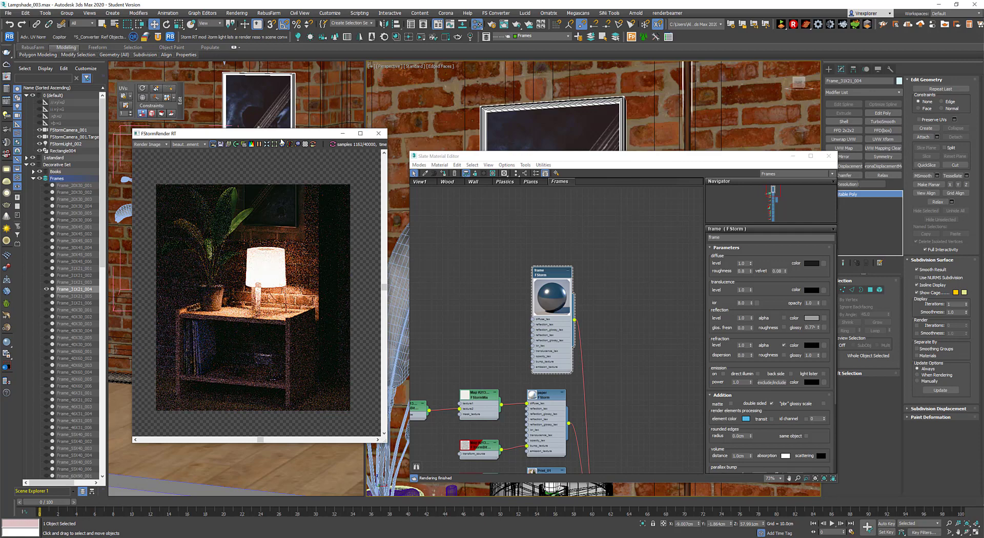
{"action": "left_click_drag", "start_coordinate": [271, 137], "coordinate": [476, 138]}
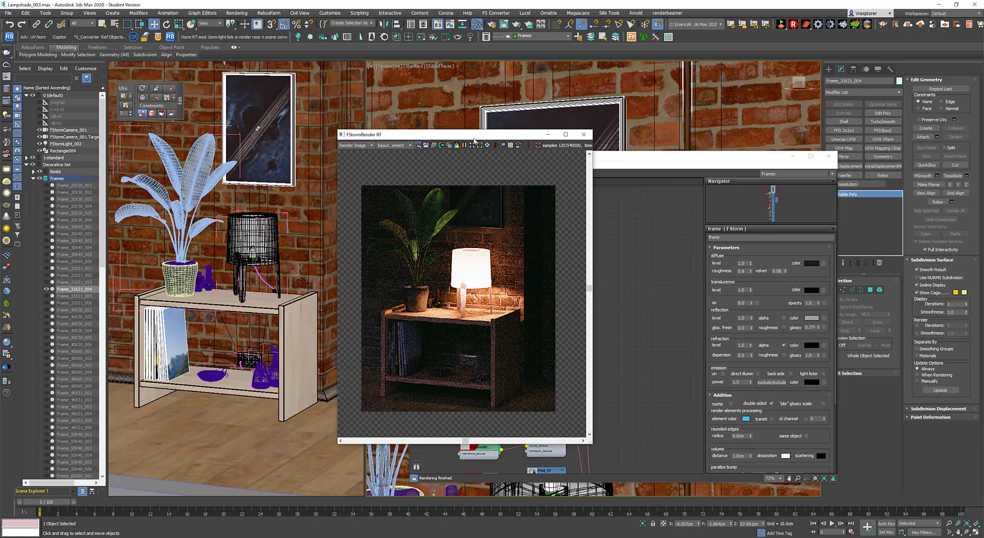
{"action": "left_click_drag", "start_coordinate": [474, 138], "coordinate": [331, 119]}
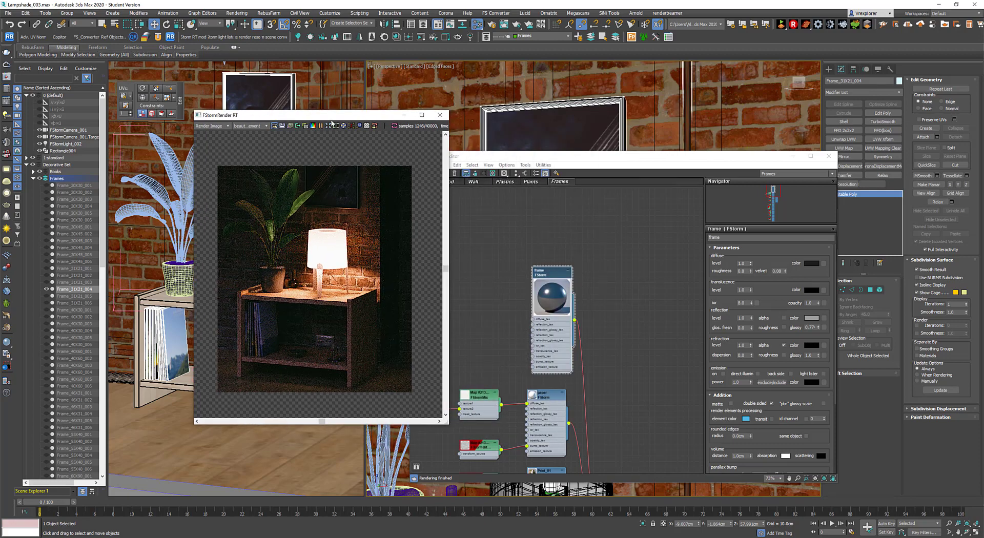
{"action": "left_click_drag", "start_coordinate": [336, 117], "coordinate": [276, 89]}
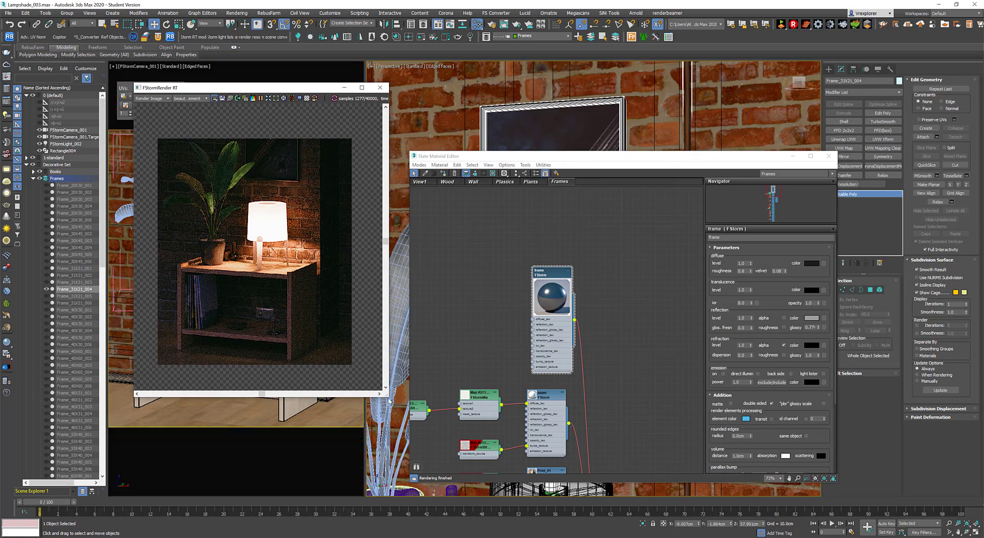
{"action": "left_click_drag", "start_coordinate": [386, 396], "coordinate": [444, 457]}
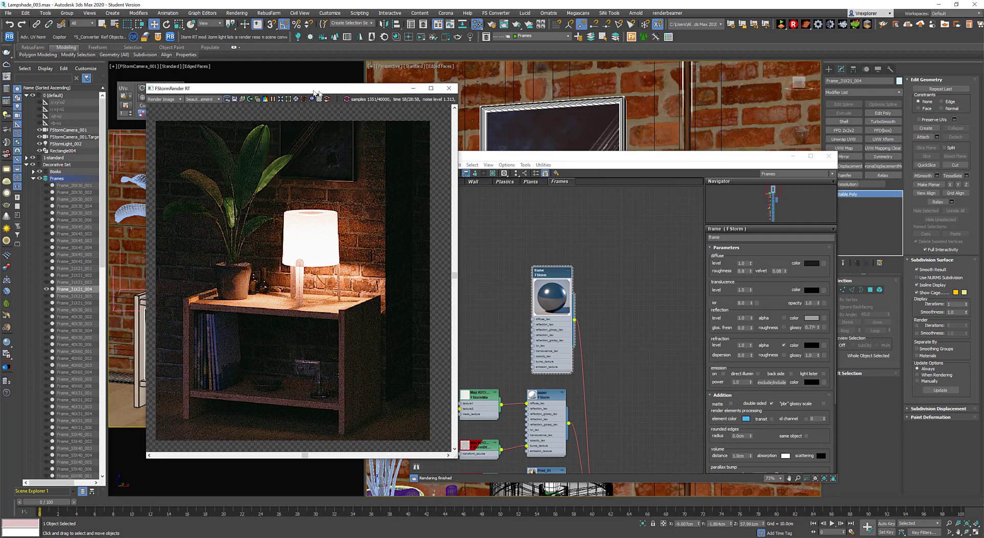
- Raise the picture frame on the wall to about 61 cm in Z and limit the live render to the region around it
{"action": "left_click_drag", "start_coordinate": [302, 91], "coordinate": [485, 124]}
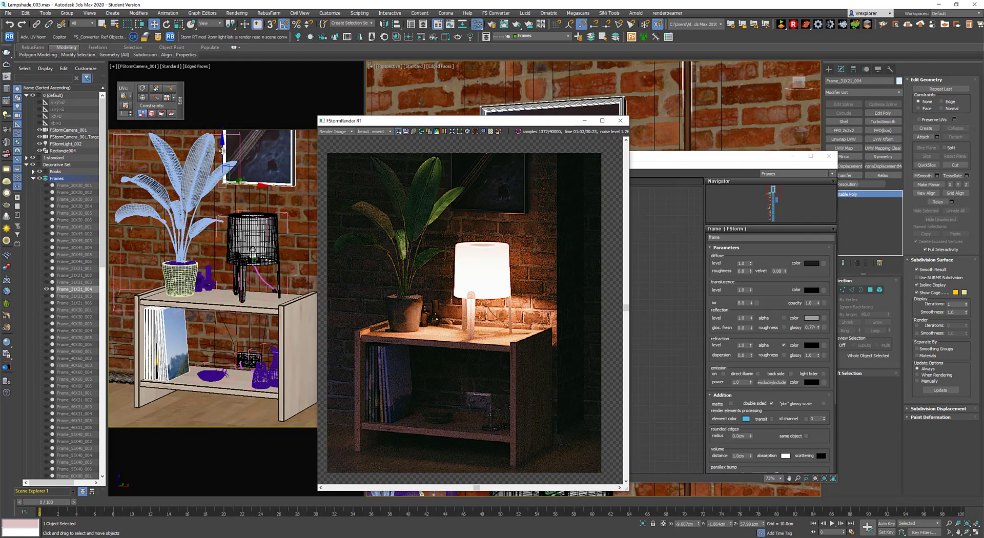
{"action": "left_click_drag", "start_coordinate": [223, 151], "coordinate": [222, 139]}
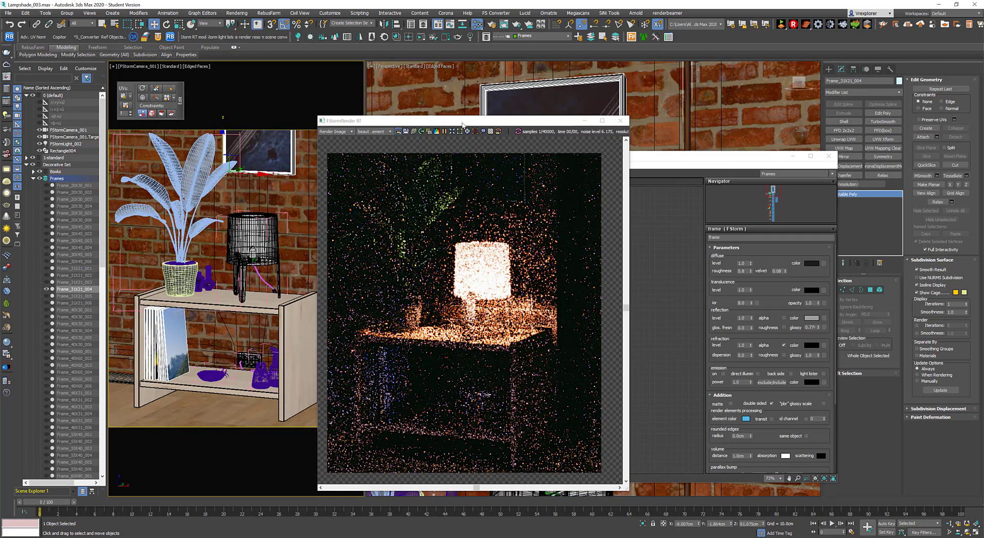
{"action": "left_click_drag", "start_coordinate": [462, 125], "coordinate": [375, 109]}
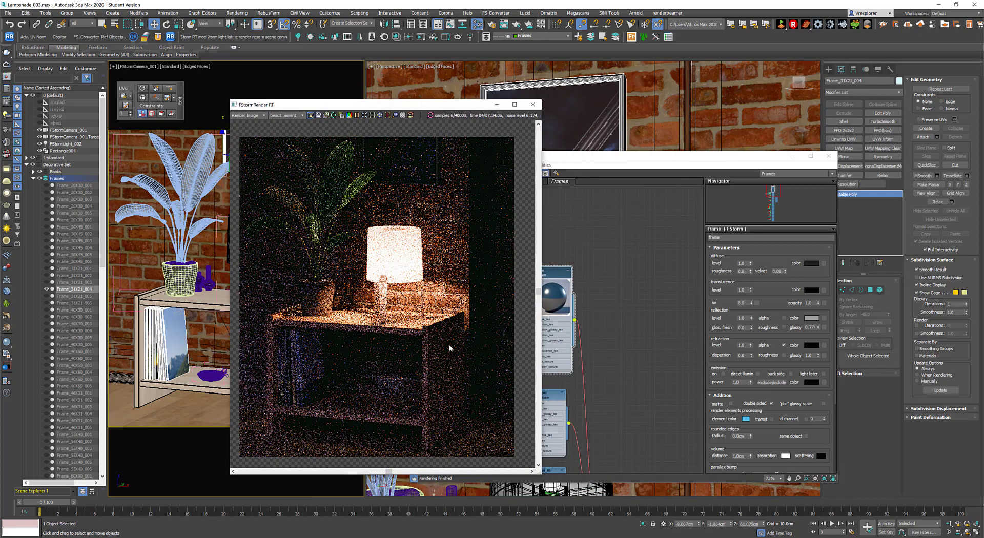
{"action": "left_click", "coordinate": [372, 115]}
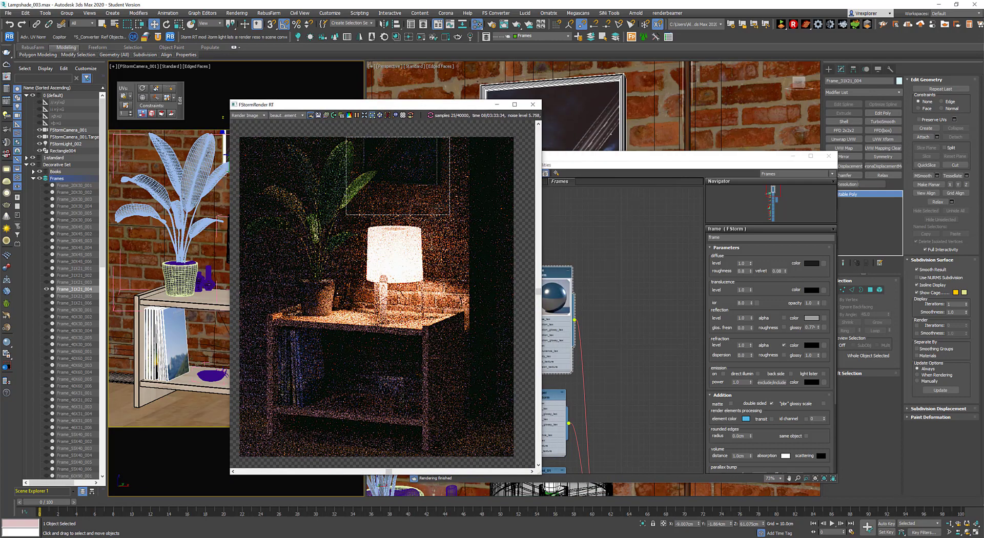
- Open the Print_04 material and review its parameters and maps
{"action": "left_click", "coordinate": [636, 358]}
{"action": "scroll", "coordinate": [563, 317], "scroll_direction": "up", "scroll_amount": 4}
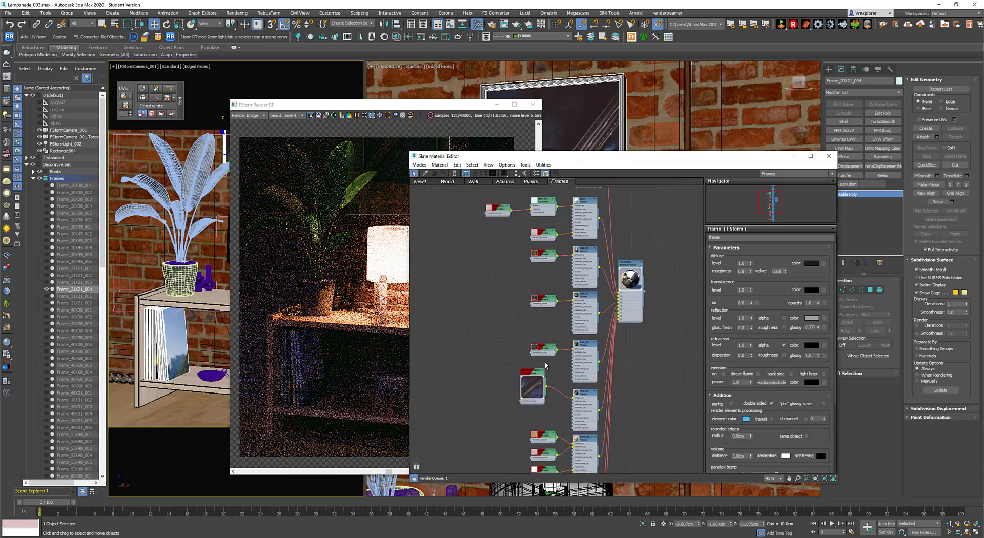
{"action": "left_click_drag", "start_coordinate": [367, 110], "coordinate": [194, 96]}
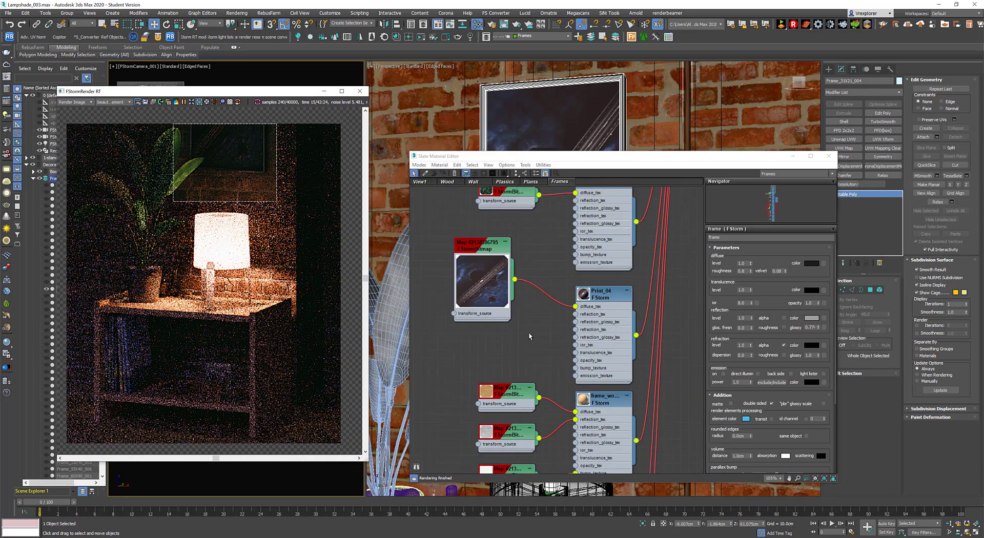
{"action": "scroll", "coordinate": [576, 333], "scroll_direction": "up", "scroll_amount": 2}
{"action": "double_click", "coordinate": [608, 285]}
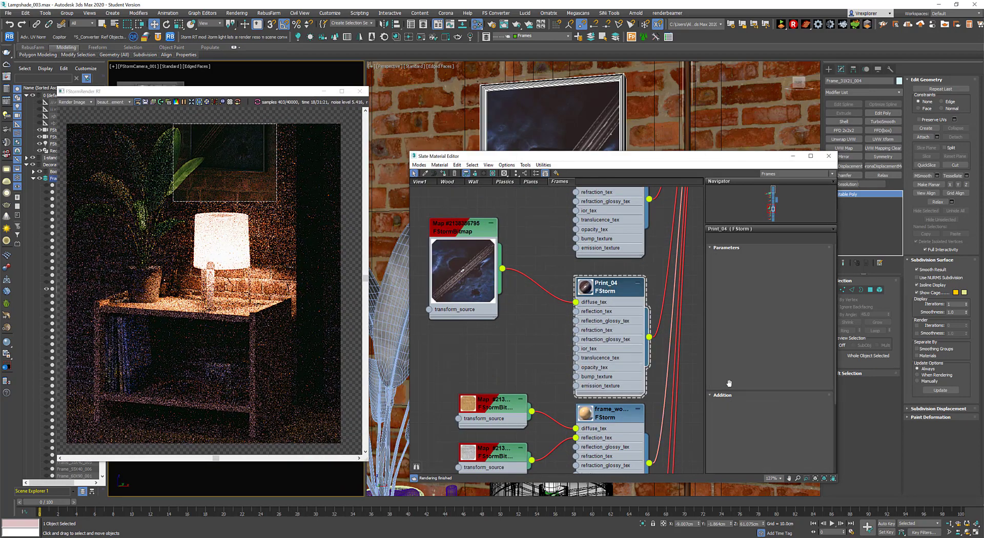
{"action": "scroll", "coordinate": [769, 273], "scroll_direction": "down", "scroll_amount": 5}
{"action": "scroll", "coordinate": [752, 336], "scroll_direction": "up", "scroll_amount": 3}
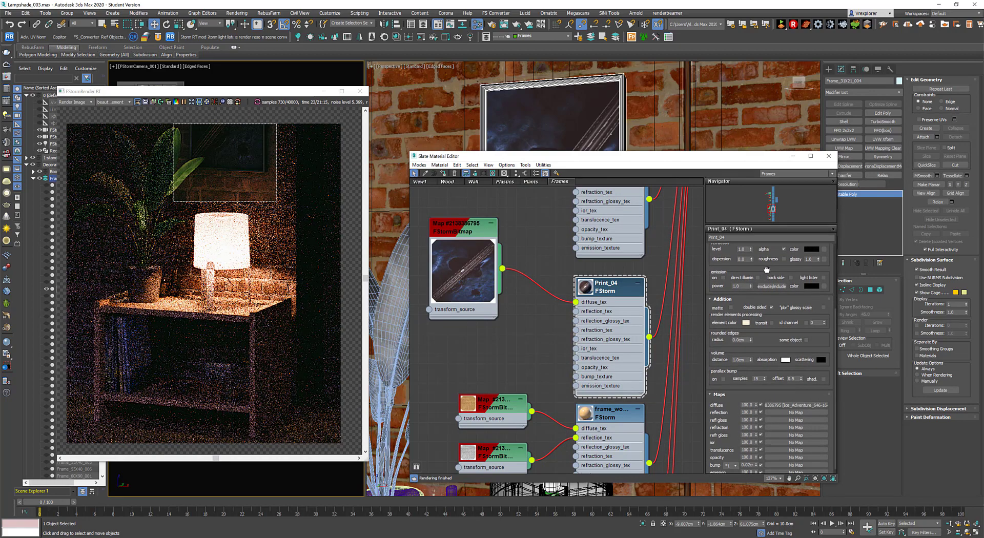
{"action": "scroll", "coordinate": [752, 336], "scroll_direction": "up", "scroll_amount": 1}
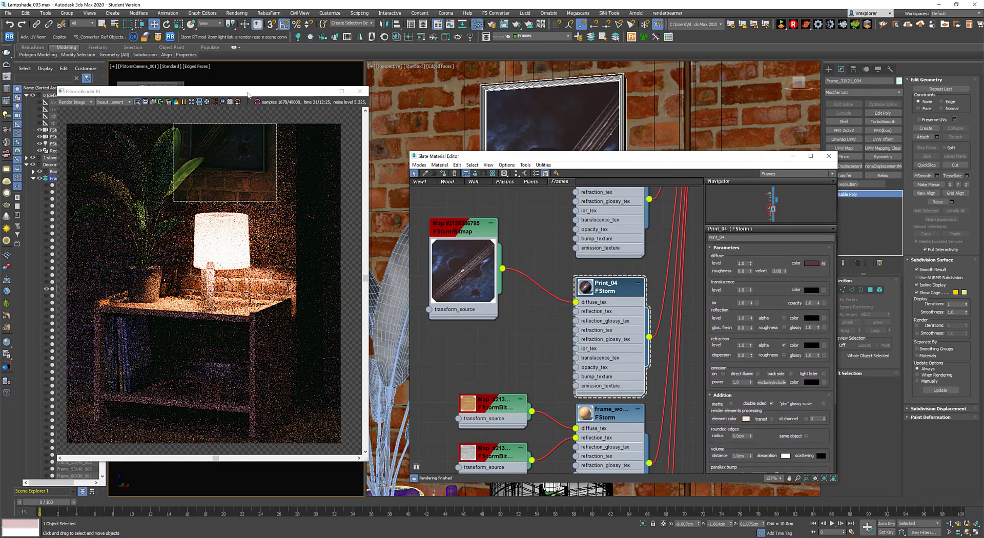
- Redraw the render region across the image's upper part above the lamp and inspect the picture up close
{"action": "left_click_drag", "start_coordinate": [247, 94], "coordinate": [271, 99]}
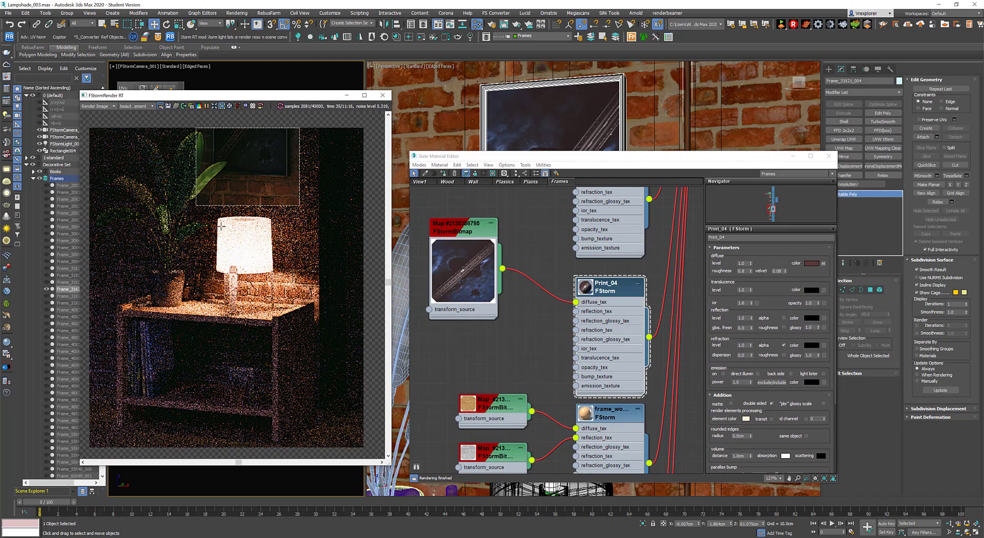
{"action": "left_click_drag", "start_coordinate": [89, 123], "coordinate": [334, 219]}
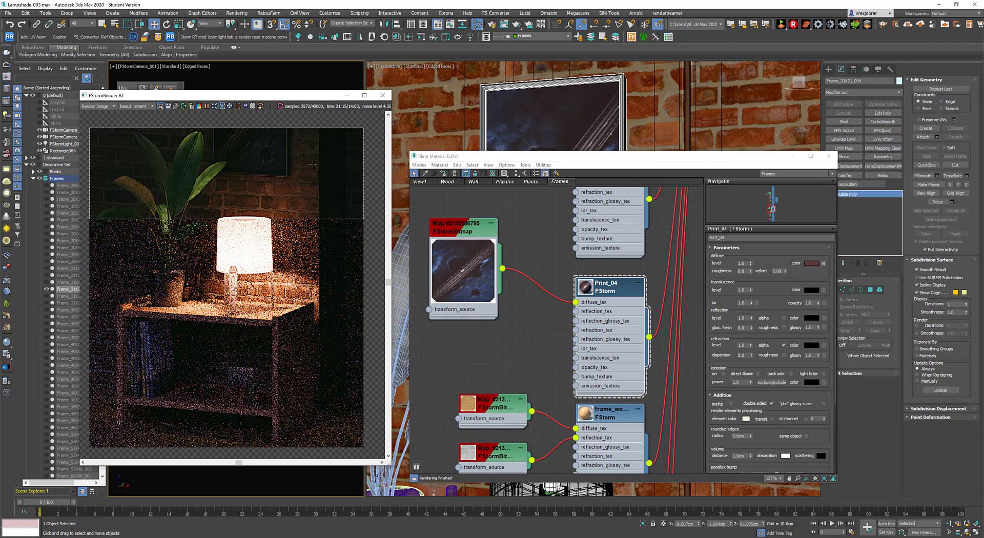
{"action": "scroll", "coordinate": [303, 146], "scroll_direction": "up", "scroll_amount": 5}
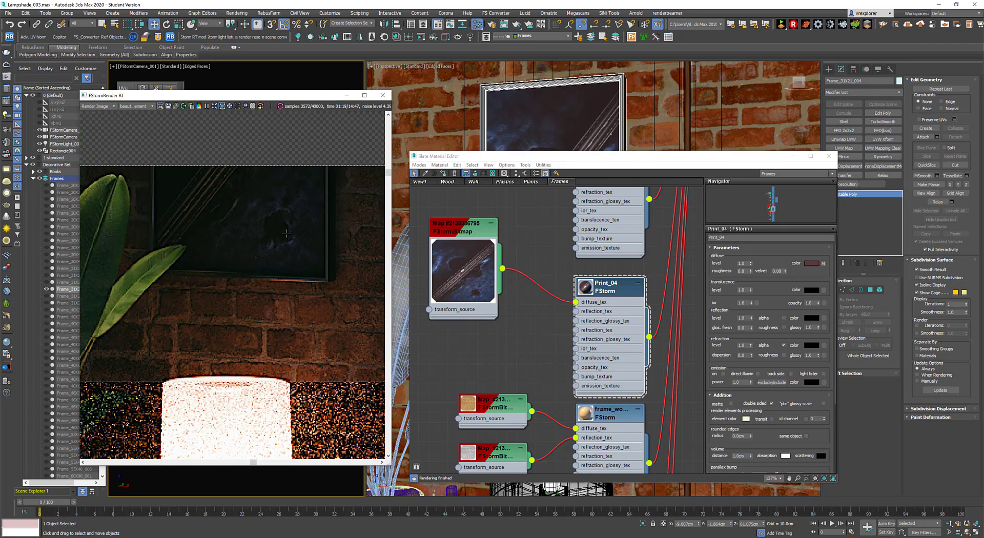
{"action": "scroll", "coordinate": [326, 210], "scroll_direction": "down", "scroll_amount": 5}
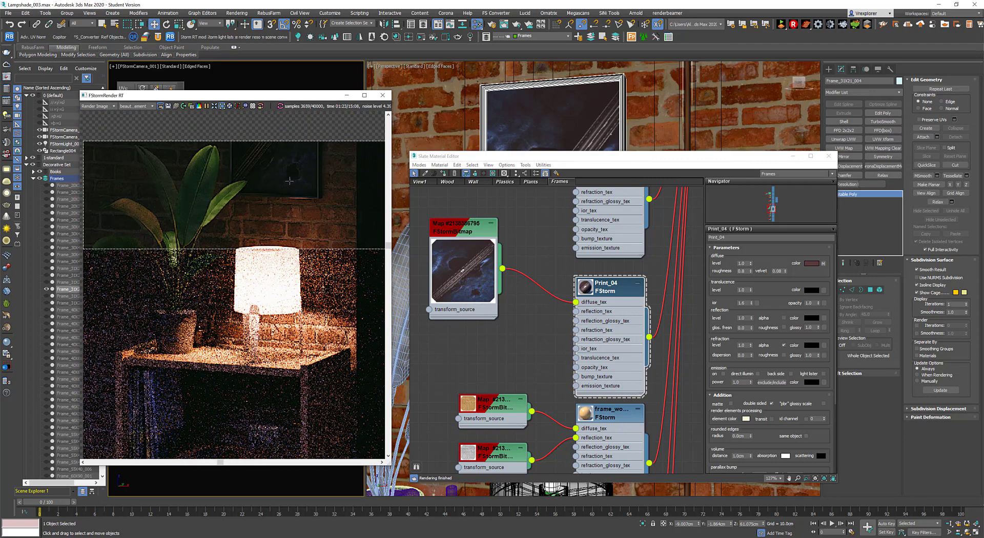
- Turn off the render region, enlarge the FStorm render window and examine the full image around the shelf and books
{"action": "left_click", "coordinate": [221, 106]}
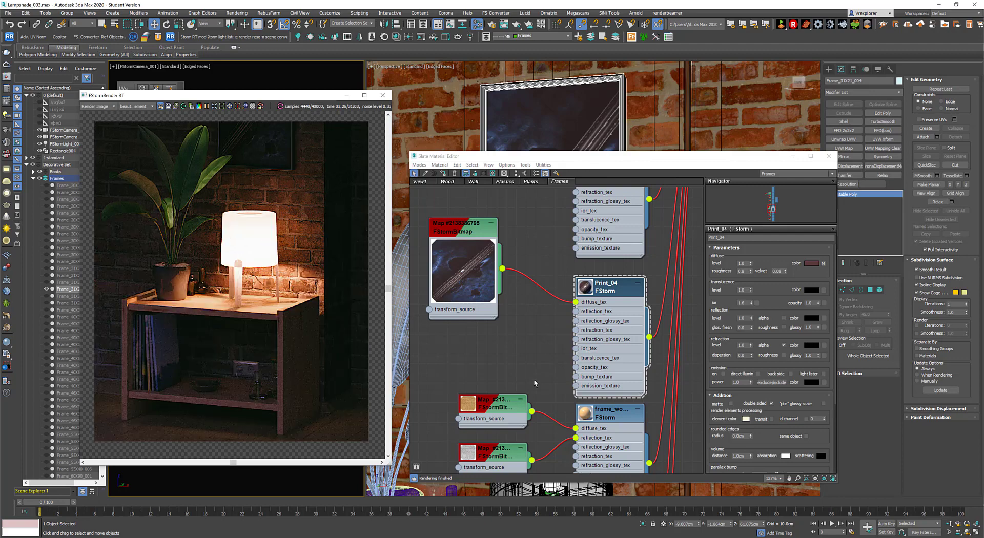
{"action": "scroll", "coordinate": [307, 323], "scroll_direction": "up", "scroll_amount": 3}
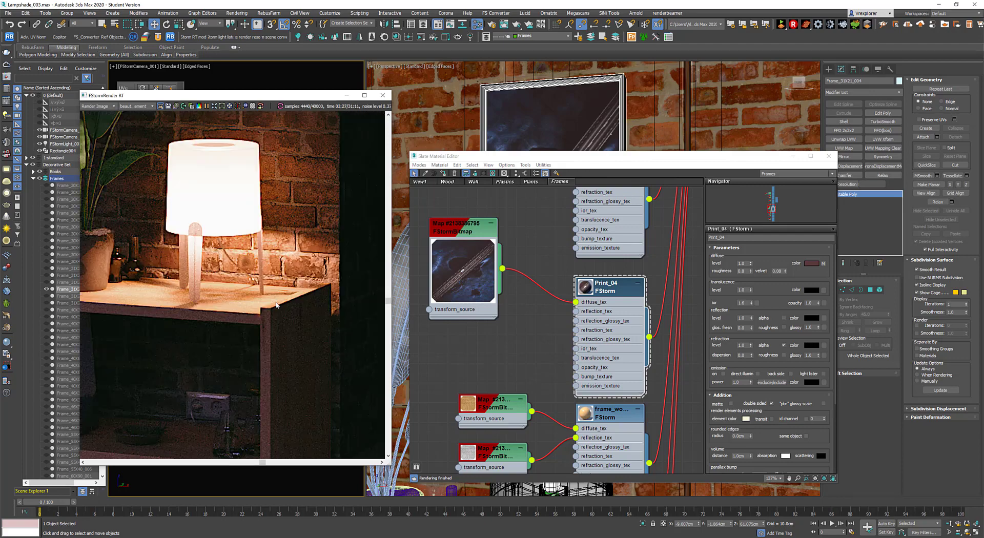
{"action": "scroll", "coordinate": [287, 326], "scroll_direction": "down", "scroll_amount": 2}
{"action": "left_click_drag", "start_coordinate": [267, 99], "coordinate": [254, 44]}
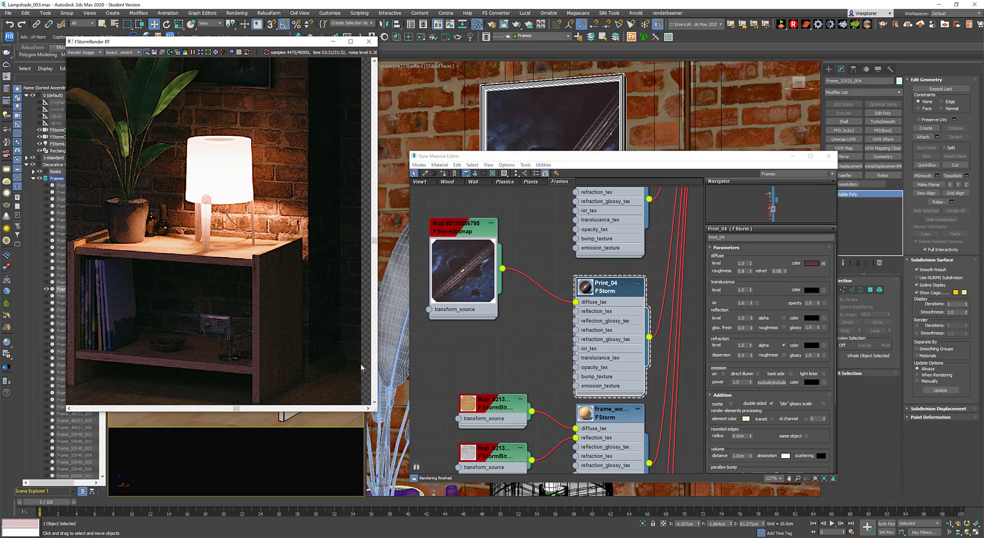
{"action": "left_click_drag", "start_coordinate": [375, 410], "coordinate": [464, 500]}
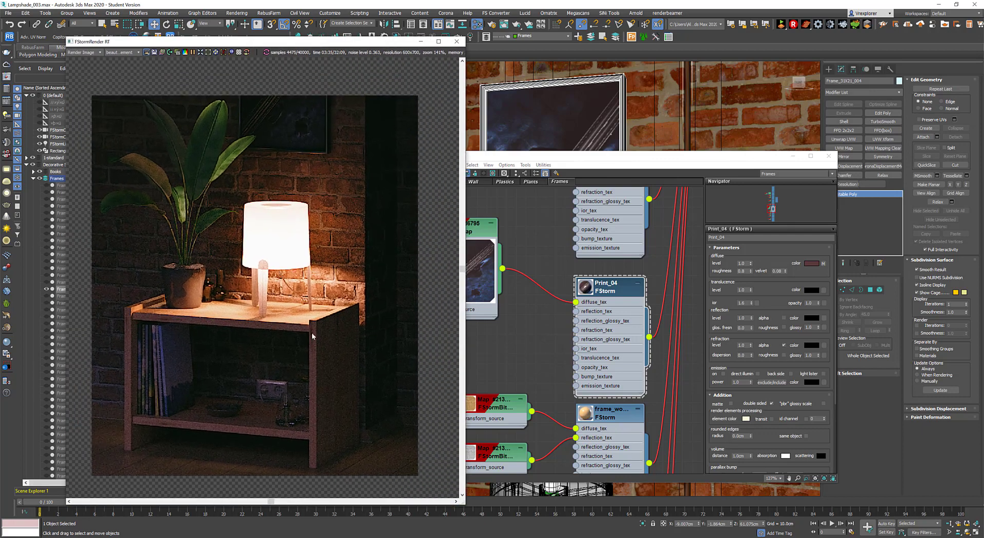
{"action": "scroll", "coordinate": [339, 336], "scroll_direction": "up", "scroll_amount": 4}
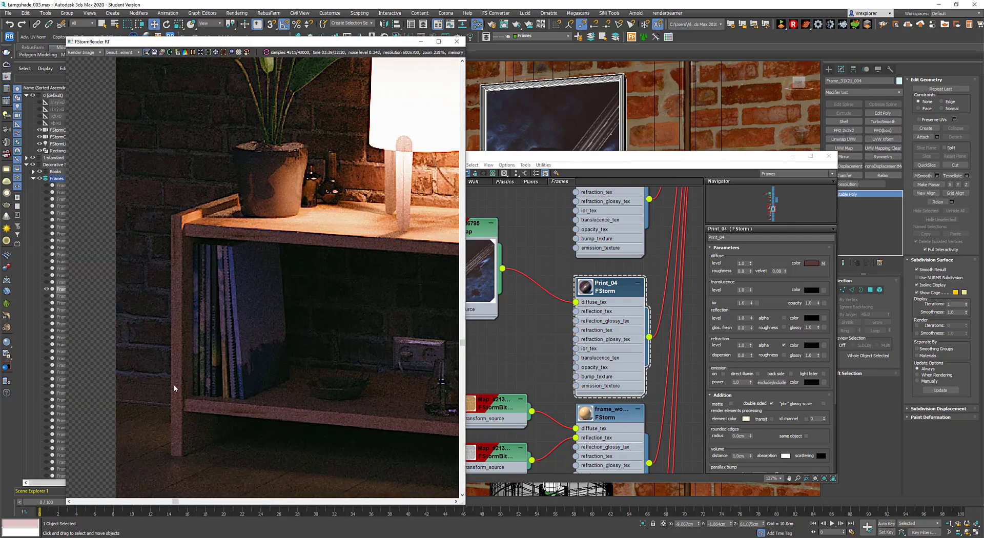
- Examine the live render up close around the shelf, books, wall socket, glass bottles and lamp
{"action": "middle_click_drag", "start_coordinate": [164, 381], "coordinate": [129, 355]}
{"action": "scroll", "coordinate": [129, 355], "scroll_direction": "down", "scroll_amount": 2}
{"action": "scroll", "coordinate": [189, 356], "scroll_direction": "up", "scroll_amount": 1}
{"action": "middle_click_drag", "start_coordinate": [384, 375], "coordinate": [238, 383]}
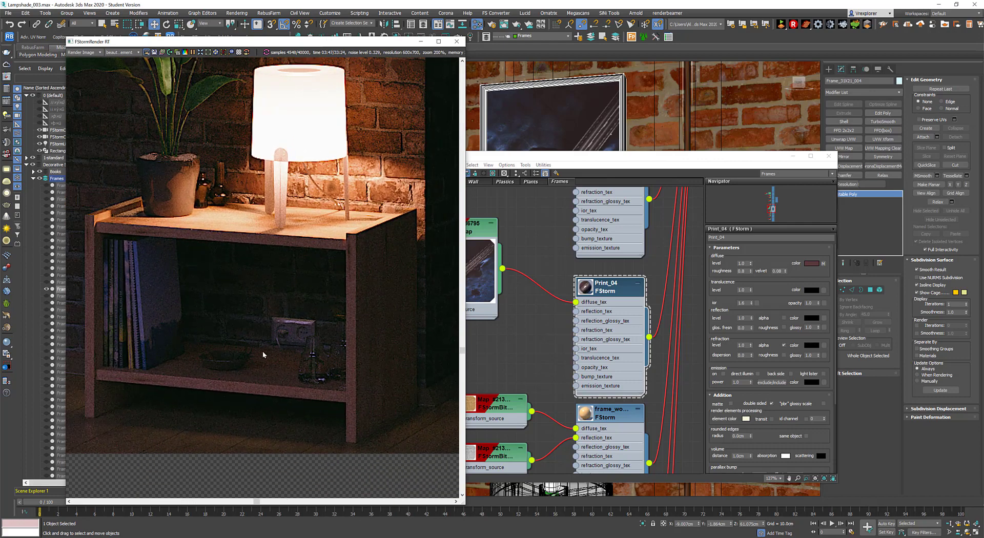
{"action": "scroll", "coordinate": [292, 341], "scroll_direction": "up", "scroll_amount": 3}
{"action": "scroll", "coordinate": [296, 338], "scroll_direction": "down", "scroll_amount": 4}
{"action": "scroll", "coordinate": [307, 276], "scroll_direction": "up", "scroll_amount": 1}
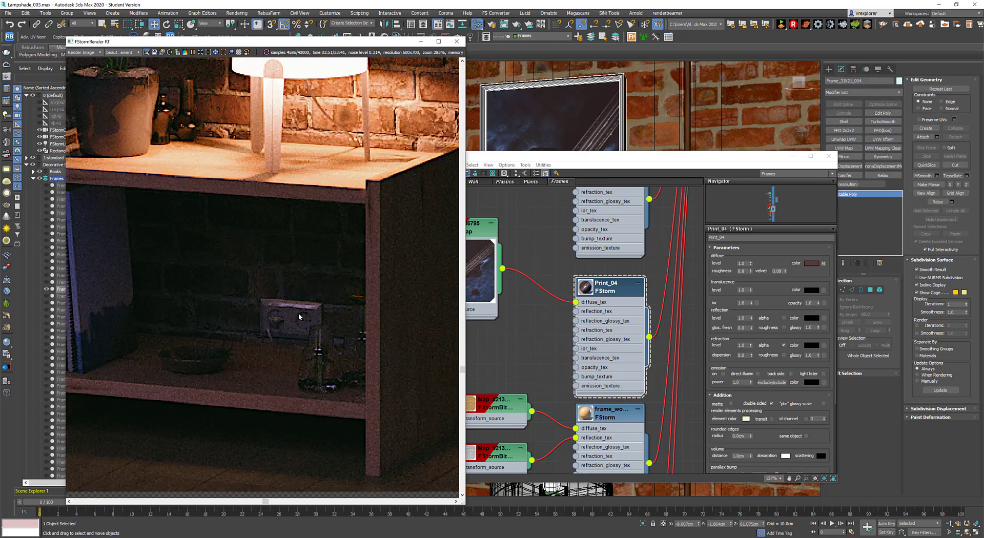
{"action": "scroll", "coordinate": [319, 217], "scroll_direction": "down", "scroll_amount": 3}
{"action": "scroll", "coordinate": [319, 217], "scroll_direction": "up", "scroll_amount": 1}
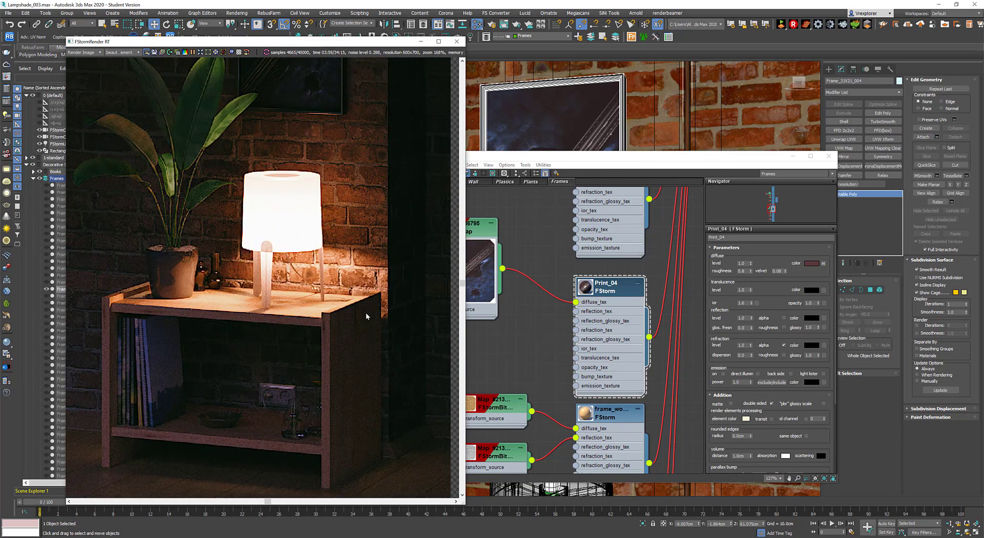
{"action": "scroll", "coordinate": [369, 314], "scroll_direction": "down", "scroll_amount": 1}
{"action": "middle_click_drag", "start_coordinate": [370, 314], "coordinate": [348, 309]}
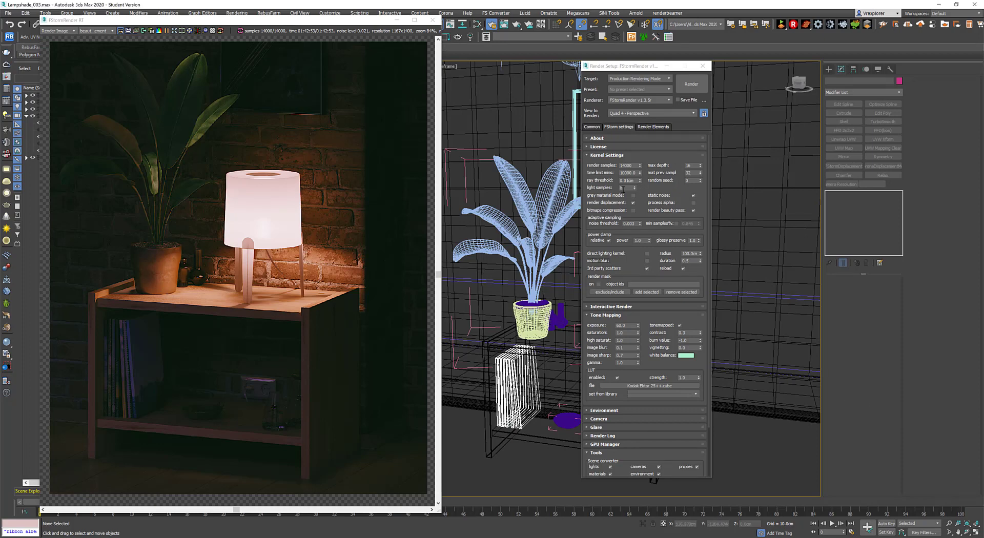
- Review the FStorm kernel settings for render samples, light samples, depth and adaptive noise threshold
{"action": "left_click_drag", "start_coordinate": [608, 185], "coordinate": [606, 195]}
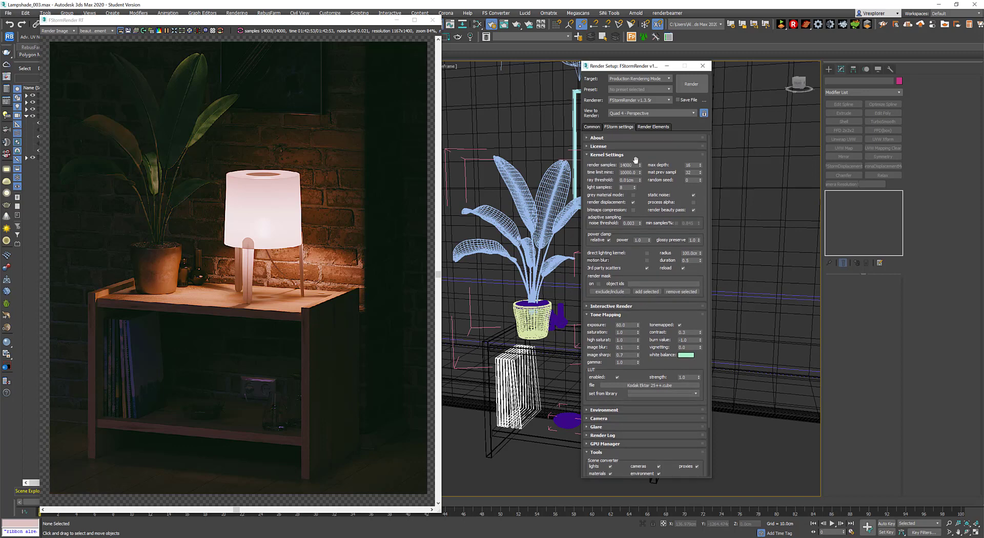
{"action": "left_click_drag", "start_coordinate": [636, 164], "coordinate": [607, 171]}
{"action": "left_click", "coordinate": [611, 180]}
{"action": "left_click_drag", "start_coordinate": [692, 165], "coordinate": [596, 192]}
{"action": "scroll", "coordinate": [604, 192], "scroll_direction": "down", "scroll_amount": 1}
{"action": "scroll", "coordinate": [608, 186], "scroll_direction": "down", "scroll_amount": 1}
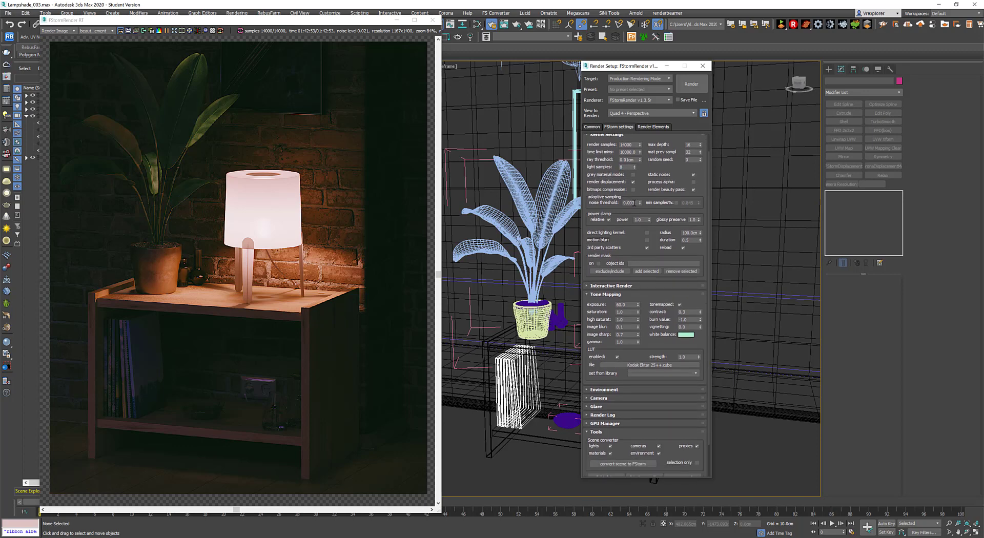
{"action": "left_click_drag", "start_coordinate": [634, 203], "coordinate": [609, 203]}
{"action": "scroll", "coordinate": [634, 295], "scroll_direction": "down", "scroll_amount": 4}
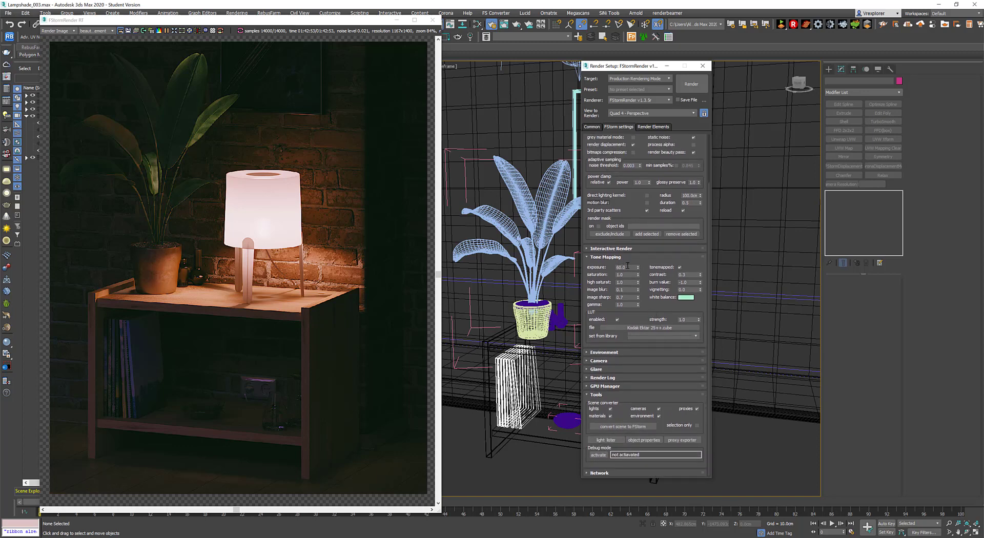
- Try raising the burn value in the tone mapping settings
{"action": "left_click_drag", "start_coordinate": [628, 267], "coordinate": [595, 269]}
{"action": "double_click", "coordinate": [695, 282]}
{"action": "left_click_drag", "start_coordinate": [700, 283], "coordinate": [702, 275]}
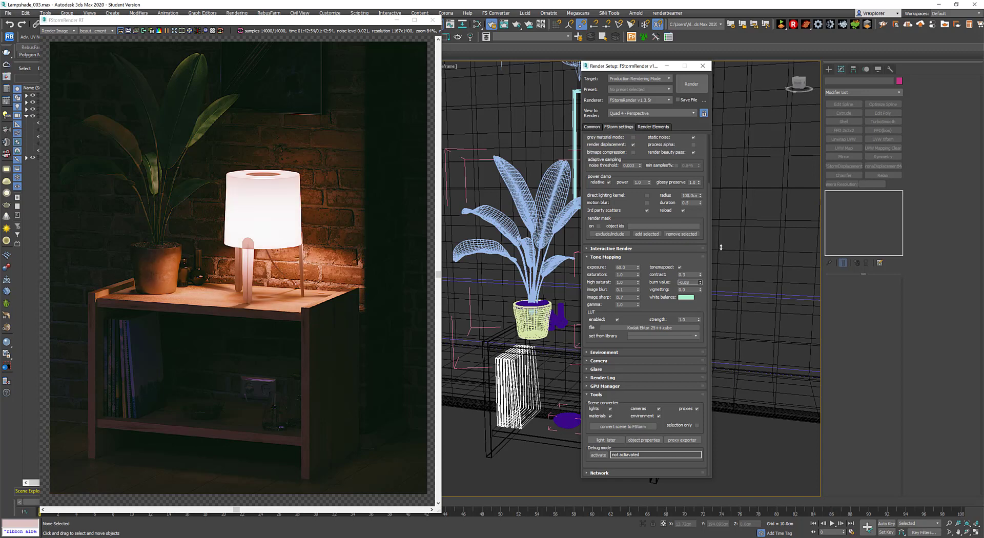
{"action": "left_click_drag", "start_coordinate": [722, 258], "coordinate": [724, 253]}
{"action": "right_click", "coordinate": [724, 252]}
{"action": "left_click", "coordinate": [694, 284]}
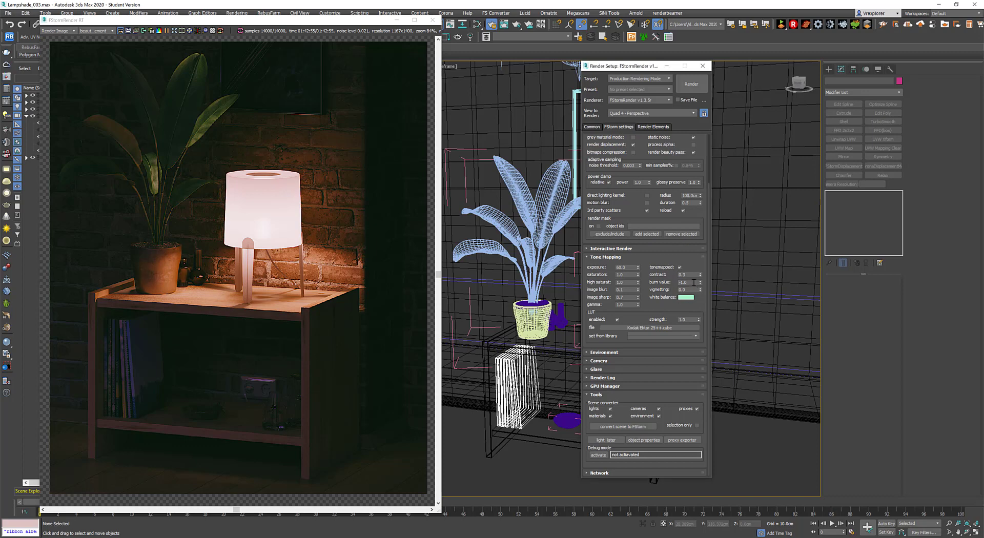
- Try a tone mapping burn value of -0.3 and restore it to -1.0
{"action": "double_click", "coordinate": [693, 283]}
{"action": "type", "text": "-.3"}
{"action": "key", "text": "Return"}
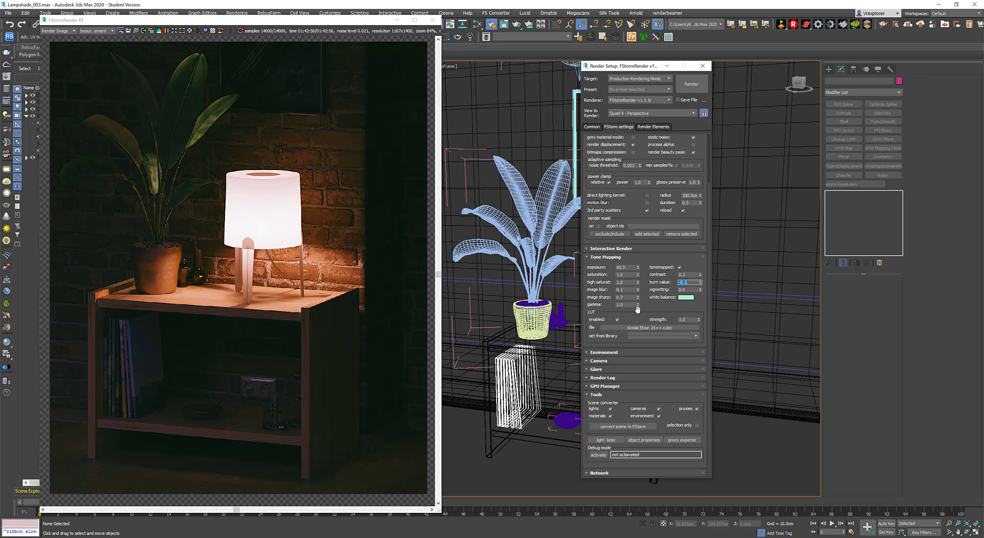
{"action": "type", "text": "-"}
{"action": "key", "text": "Return"}
{"action": "type", "text": "-"}
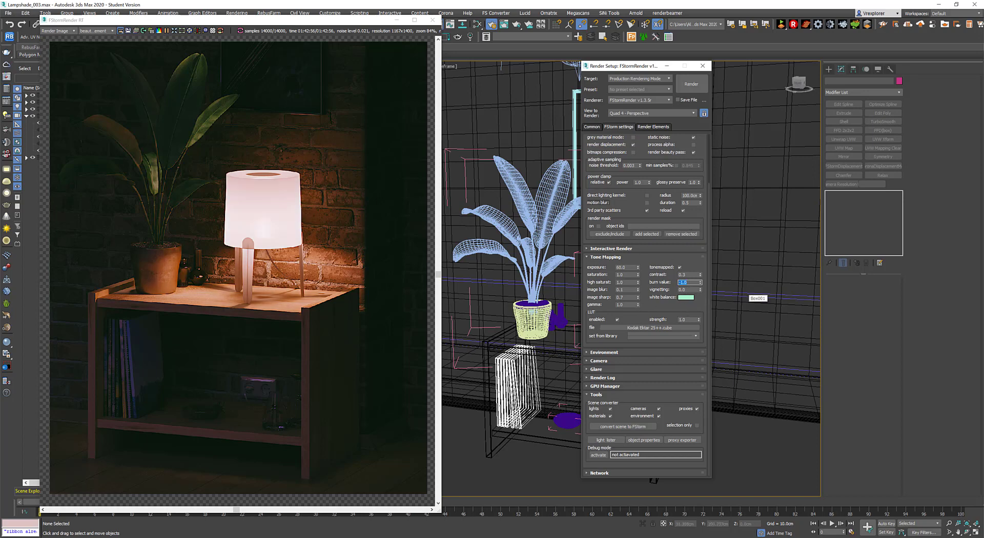
{"action": "left_click", "coordinate": [691, 261]}
- Set the tone mapping image sharpness to 0.6
{"action": "left_click_drag", "start_coordinate": [630, 297], "coordinate": [594, 300]}
{"action": "type", "text": "0.6"}
{"action": "key", "text": "Return"}
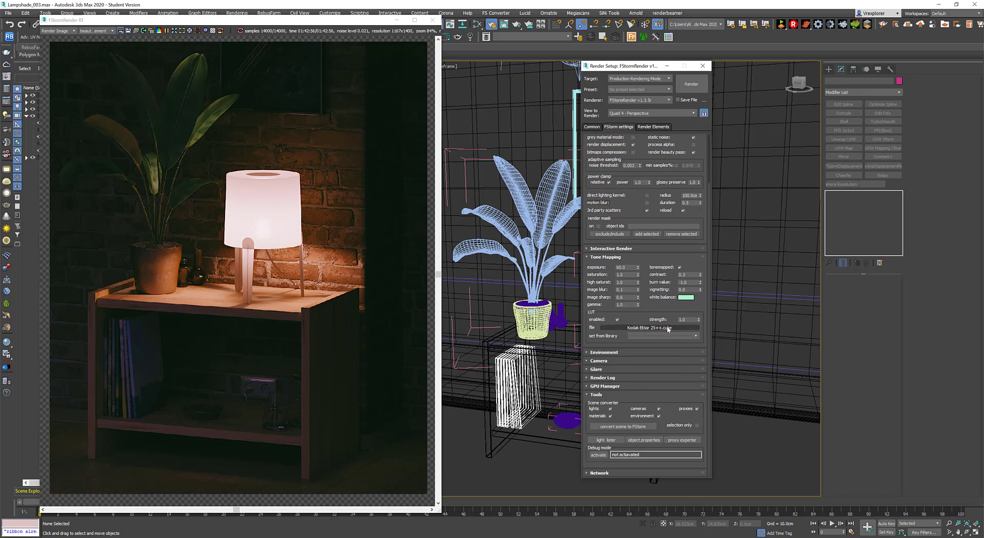
- Open the FStorm environment settings and review the multiplier, texture and direct lighting options
{"action": "left_click", "coordinate": [643, 352]}
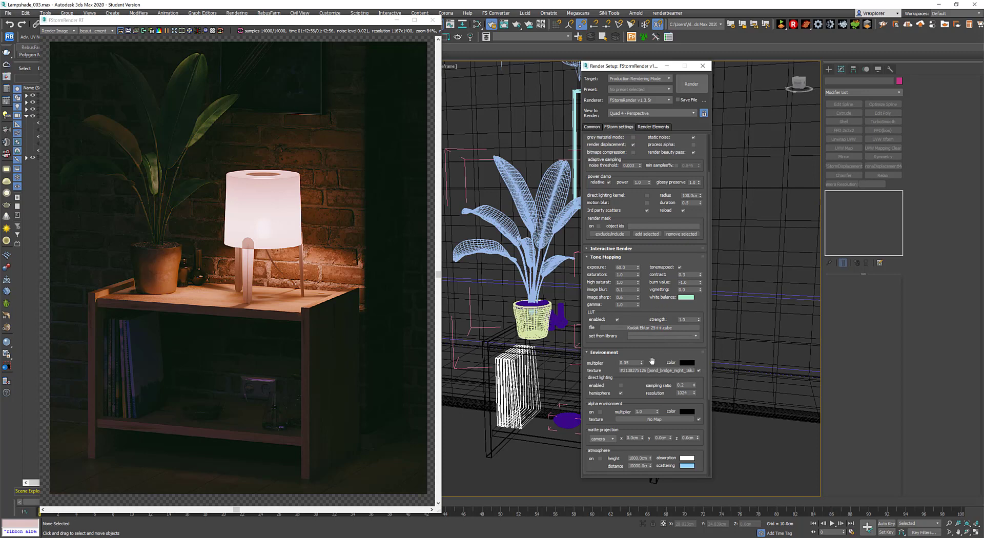
{"action": "scroll", "coordinate": [611, 361], "scroll_direction": "down", "scroll_amount": 1}
{"action": "double_click", "coordinate": [630, 348]}
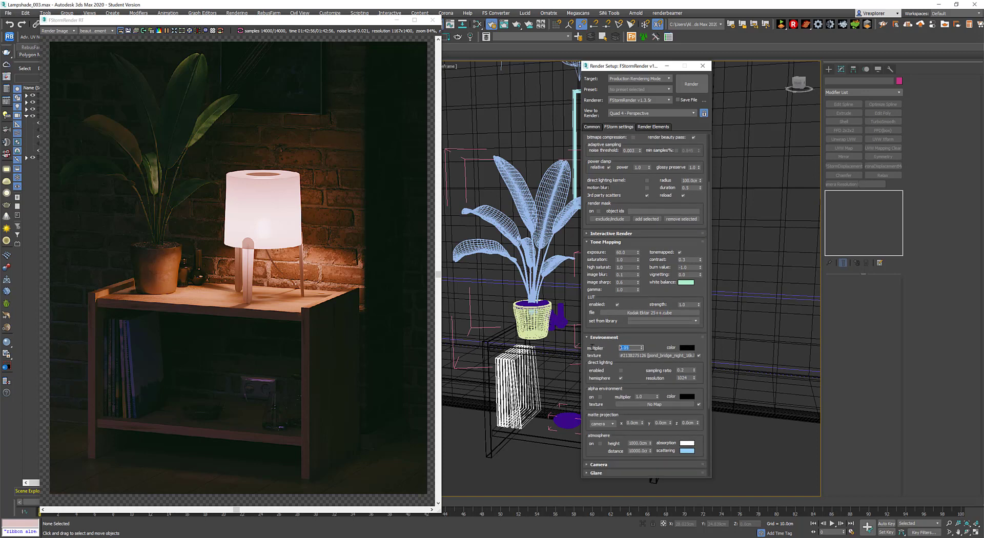
{"action": "left_click", "coordinate": [603, 350]}
{"action": "mouse_move", "coordinate": [602, 363]}
{"action": "left_mouse_down"}
{"action": "mouse_move", "coordinate": [596, 321]}
{"action": "mouse_move", "coordinate": [603, 367]}
{"action": "left_mouse_up"}
{"action": "scroll", "coordinate": [705, 339], "scroll_direction": "up", "scroll_amount": 2}
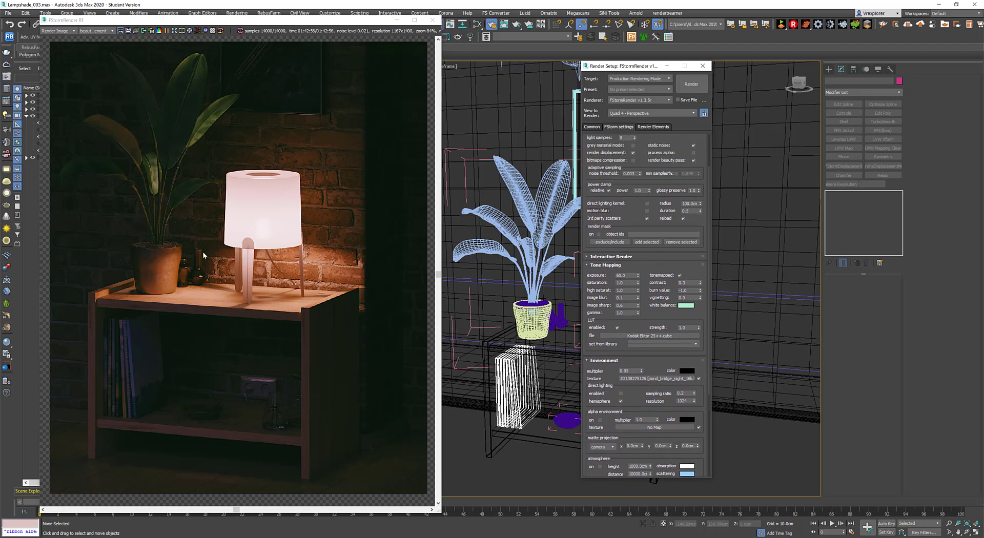
- Review the list of render elements available for the finished FStorm render
{"action": "left_click", "coordinate": [100, 32]}
{"action": "left_click", "coordinate": [100, 33]}
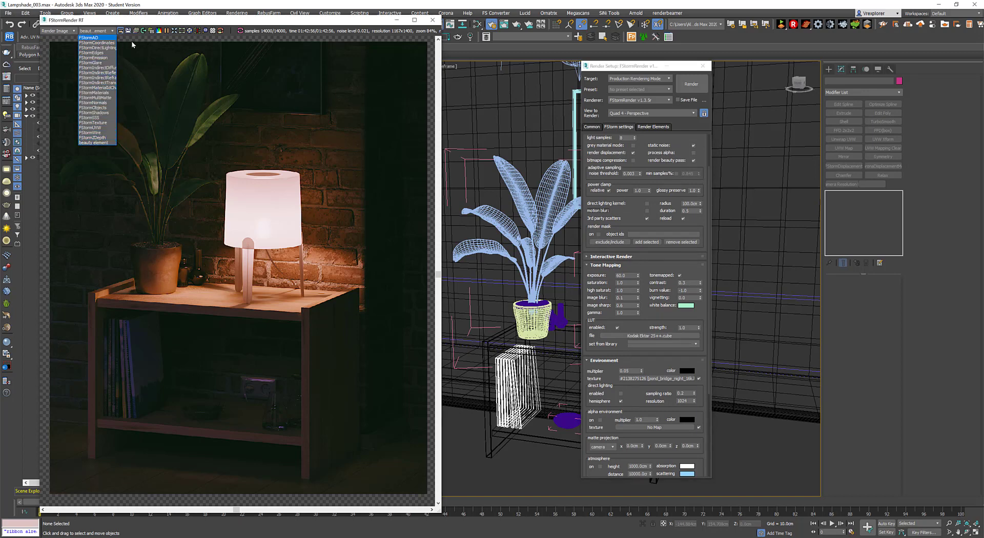
{"action": "left_click", "coordinate": [122, 23]}
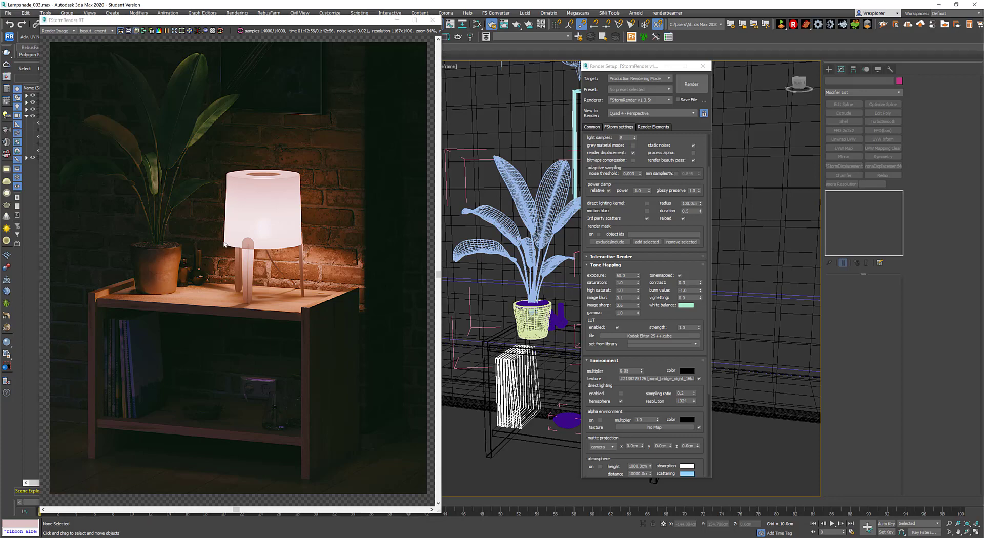
- Save the render with all its elements as JPEG images in the Final folder under the name Lampshade_
{"action": "left_click", "coordinate": [135, 31]}
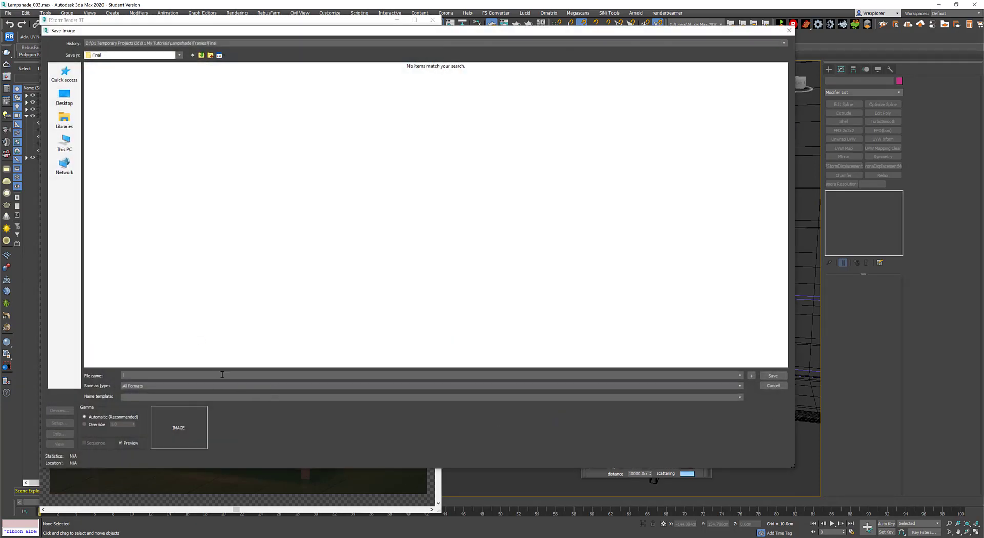
{"action": "type", "text": "Lampshade_"}
{"action": "key", "text": "j"}
{"action": "key", "text": "Return"}
{"action": "key", "text": "Return"}
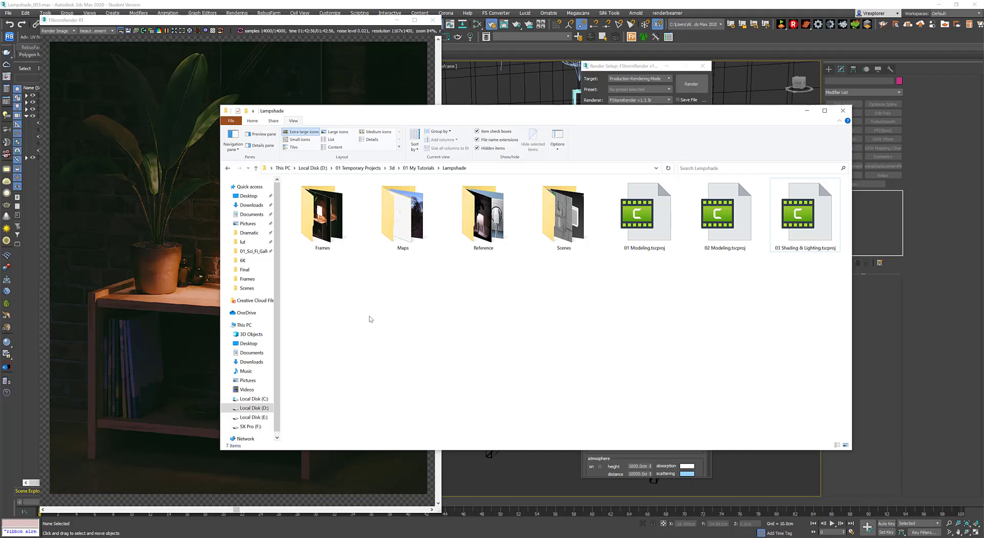
- Open Lampshade__beauty element.jpg from the Frames > Final folder in the photo viewer and inspect the lamp and plant up close
{"action": "double_click", "coordinate": [328, 228]}
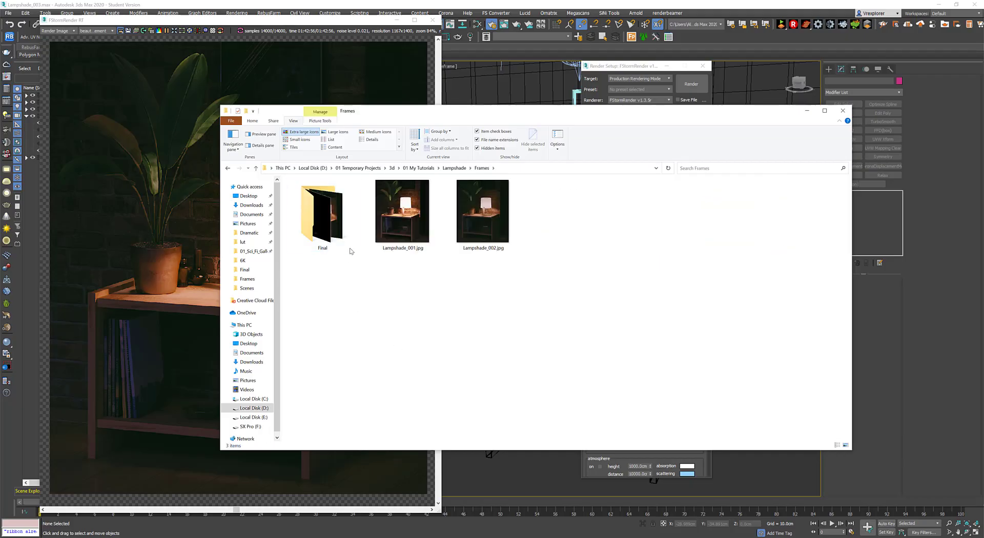
{"action": "double_click", "coordinate": [330, 232]}
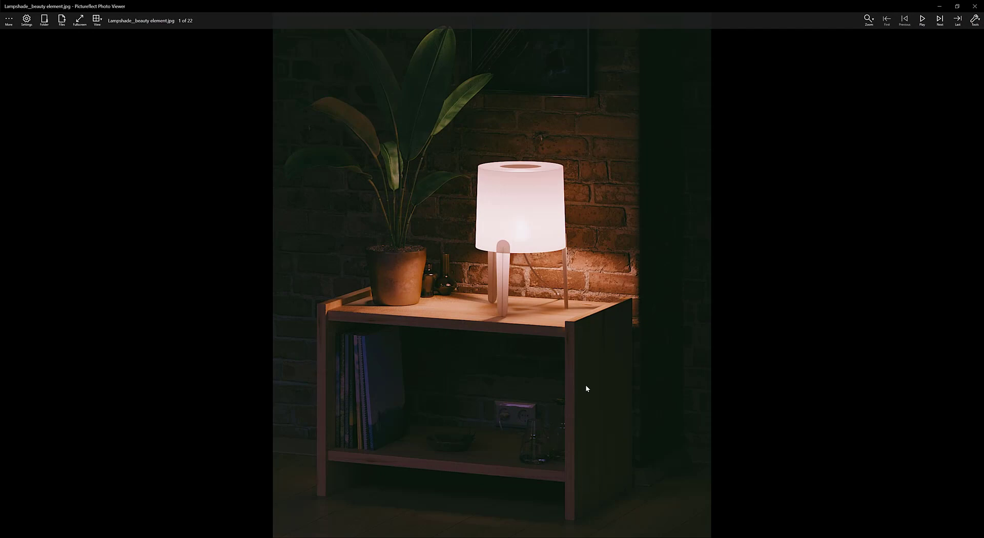
{"action": "scroll", "coordinate": [587, 383], "scroll_direction": "up", "scroll_amount": 4}
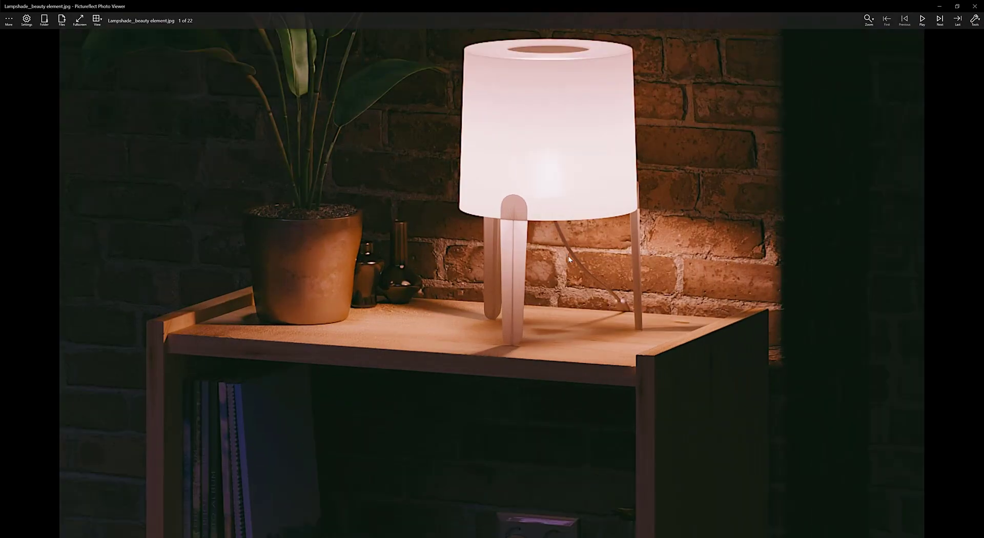
{"action": "scroll", "coordinate": [588, 384], "scroll_direction": "up", "scroll_amount": 3}
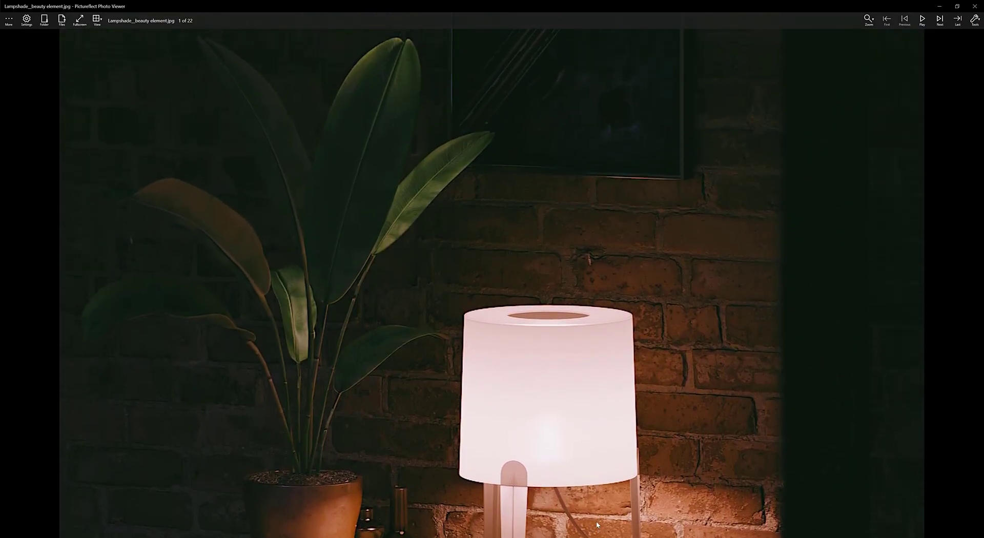